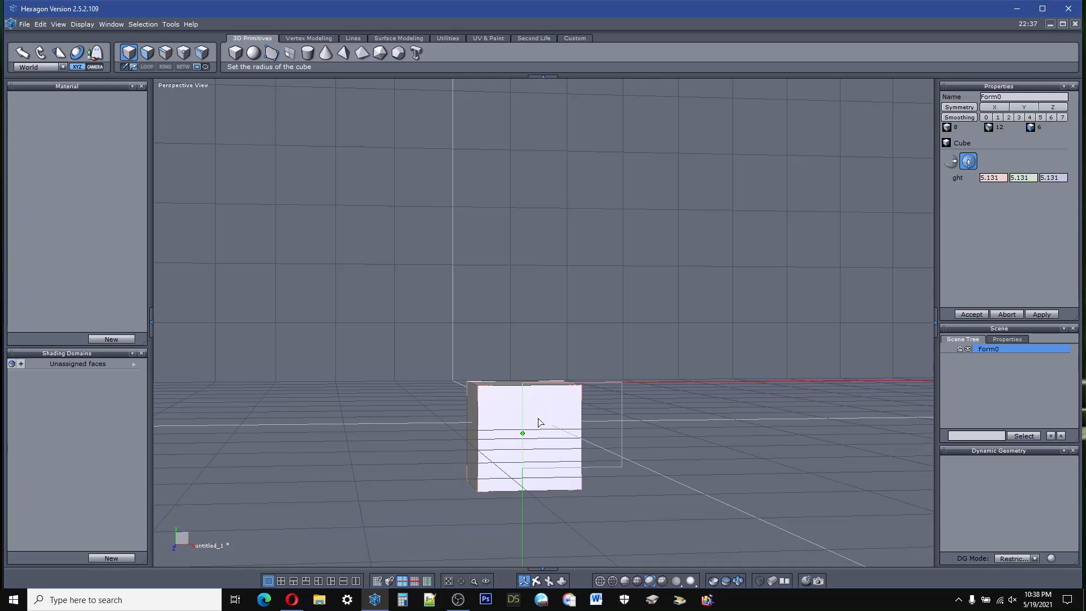
Step: Raise the cube above the ground grid to a Y position of about 6.7
{"action": "left_click_drag", "start_coordinate": [523, 385], "coordinate": [536, 283]}
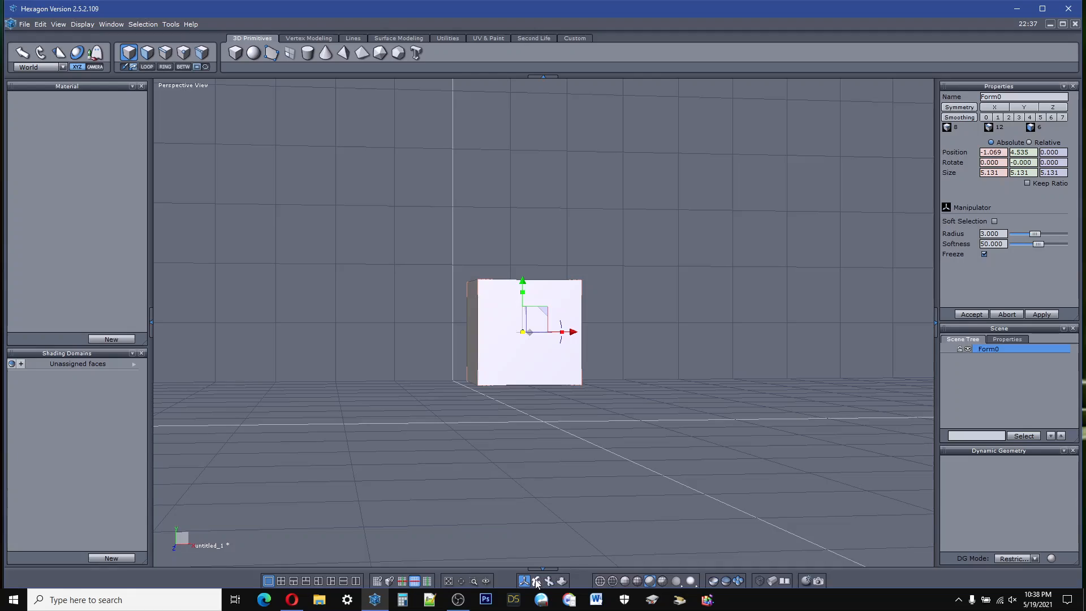
{"action": "left_click_drag", "start_coordinate": [536, 581], "coordinate": [526, 588]}
{"action": "right_click_drag", "start_coordinate": [542, 362], "coordinate": [565, 481]}
{"action": "left_click_drag", "start_coordinate": [522, 282], "coordinate": [531, 242]}
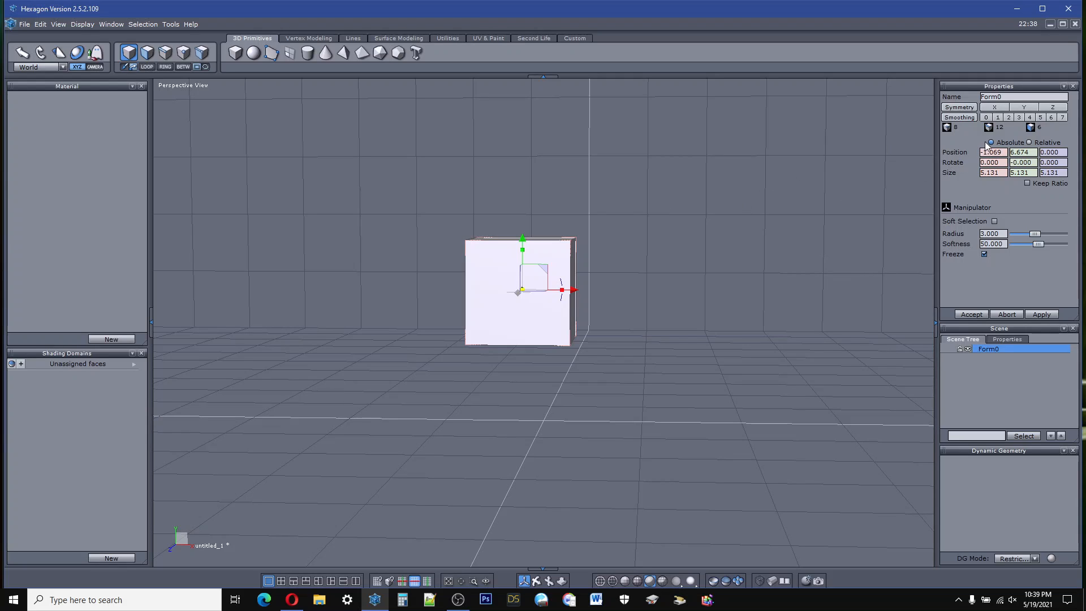
Step: Apply smoothing level 3 to the cube and select the face on its positive X side
{"action": "left_click", "coordinate": [1018, 118]}
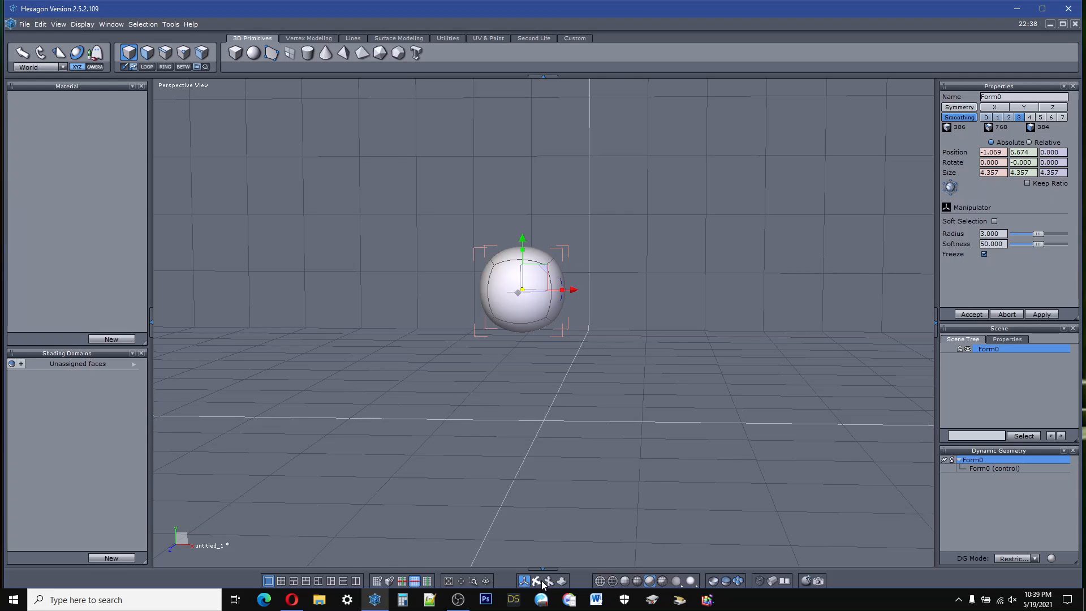
{"action": "key", "text": "0"}
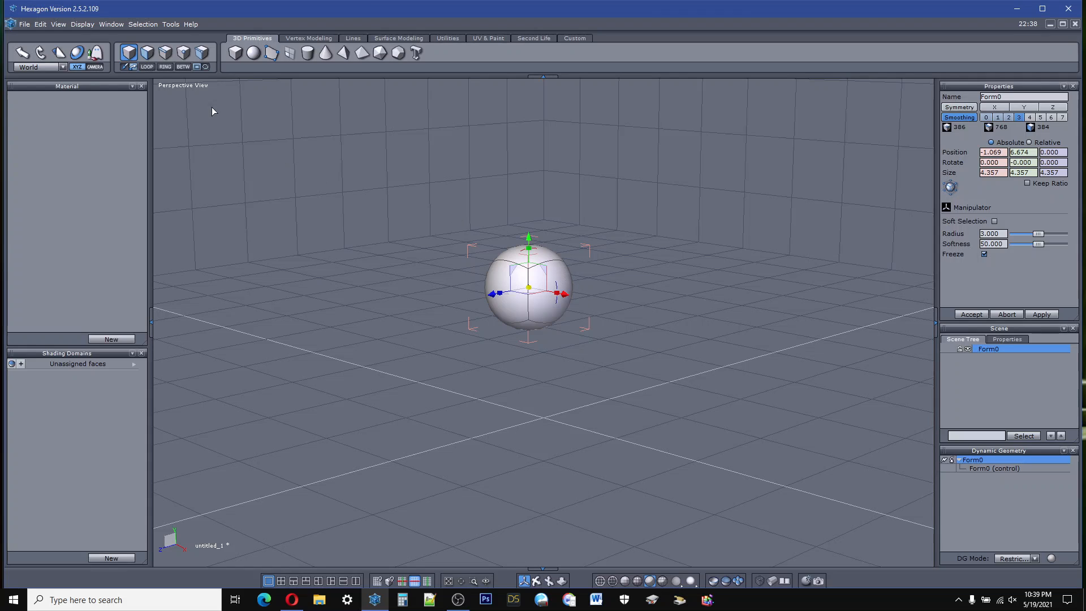
{"action": "left_click", "coordinate": [145, 50]}
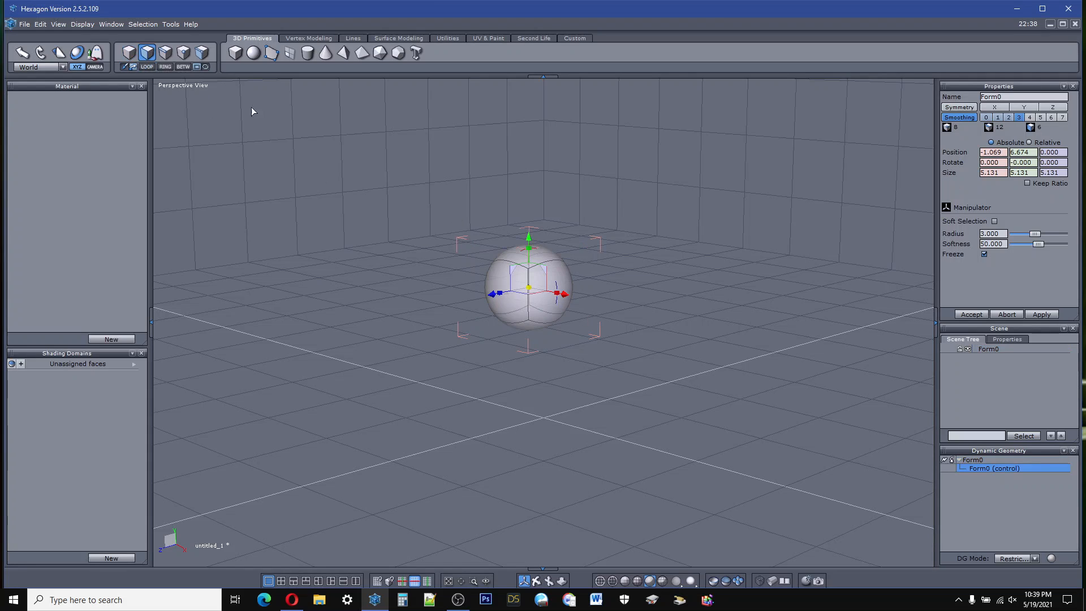
{"action": "left_click", "coordinate": [563, 281]}
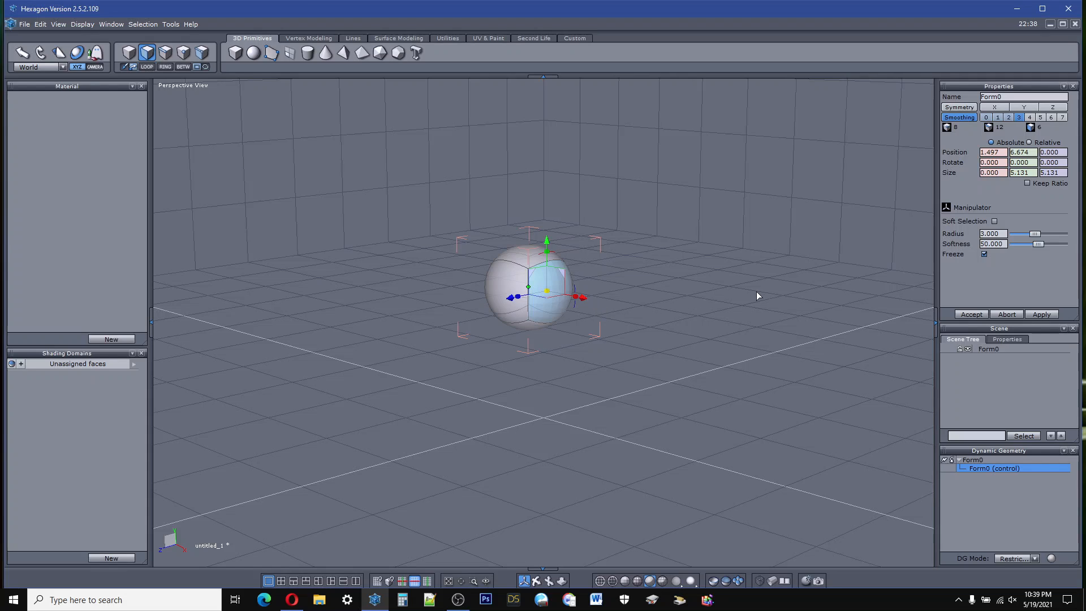
{"action": "key", "text": "ctrl"}
{"action": "mouse_move", "coordinate": [567, 290]}
{"action": "left_mouse_down"}
{"action": "mouse_move", "coordinate": [626, 263]}
{"action": "mouse_move", "coordinate": [574, 291]}
{"action": "left_mouse_up"}
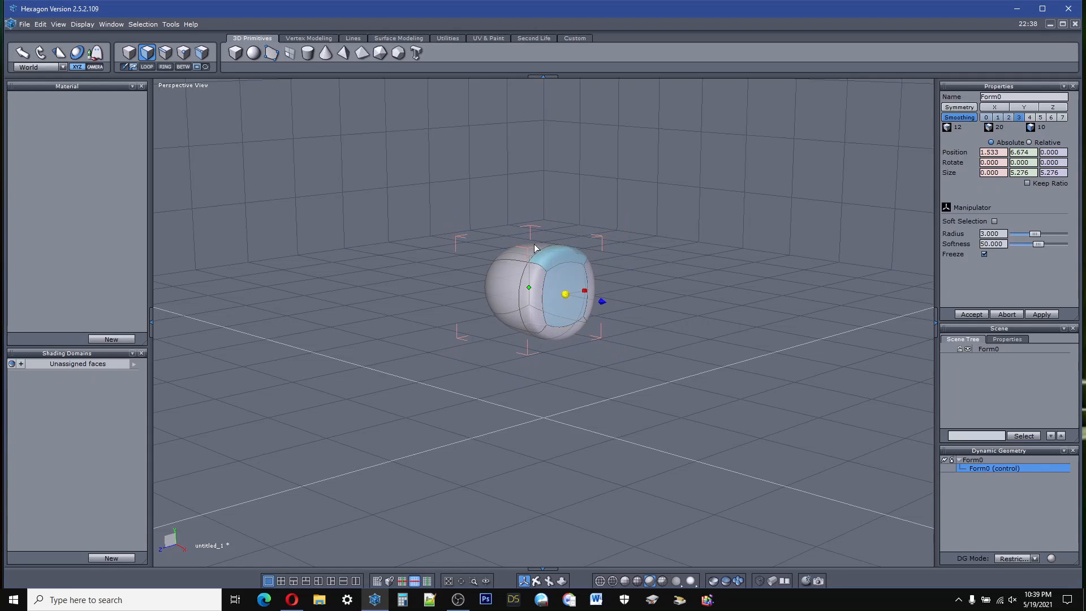
{"action": "left_click", "coordinate": [39, 24]}
{"action": "left_click", "coordinate": [52, 34]}
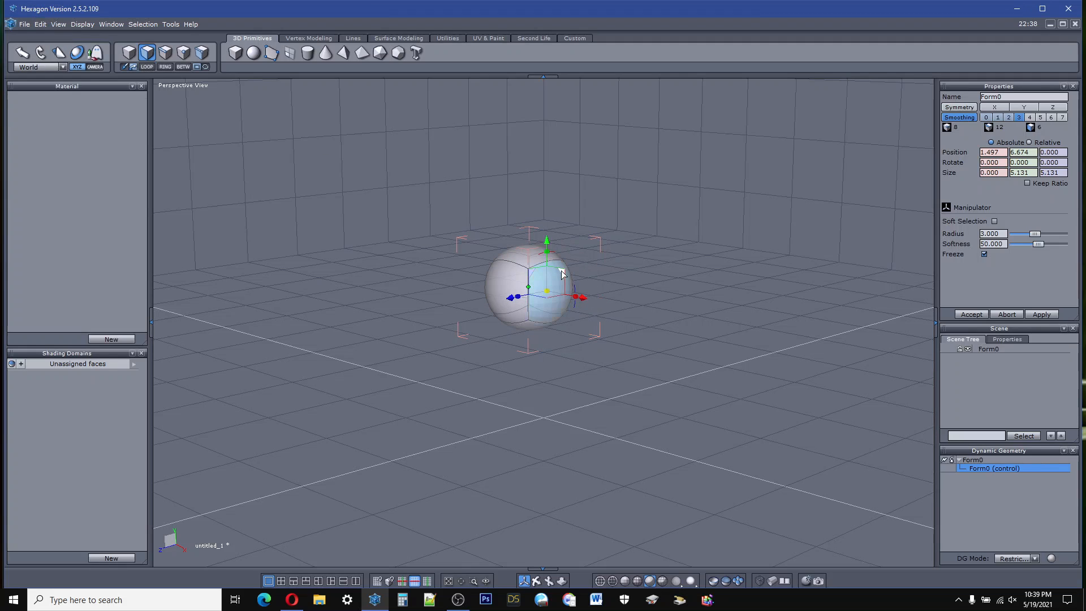
Step: Extrude the positive X face outward to about X 4.2 and the opposite end face to about X -6.9
{"action": "key", "text": "ctrl"}
{"action": "left_click_drag", "start_coordinate": [583, 297], "coordinate": [624, 306], "text": "ctrl"}
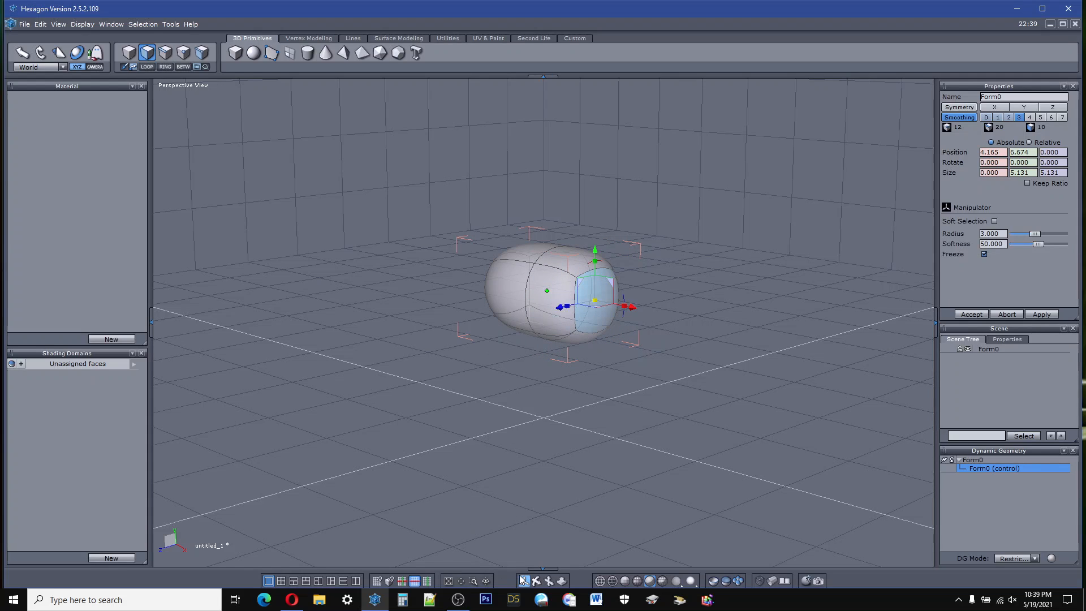
{"action": "mouse_move", "coordinate": [539, 583]}
{"action": "right_mouse_down"}
{"action": "mouse_move", "coordinate": [571, 556]}
{"action": "mouse_move", "coordinate": [481, 535]}
{"action": "mouse_move", "coordinate": [540, 561]}
{"action": "right_mouse_up"}
{"action": "left_click", "coordinate": [519, 293]}
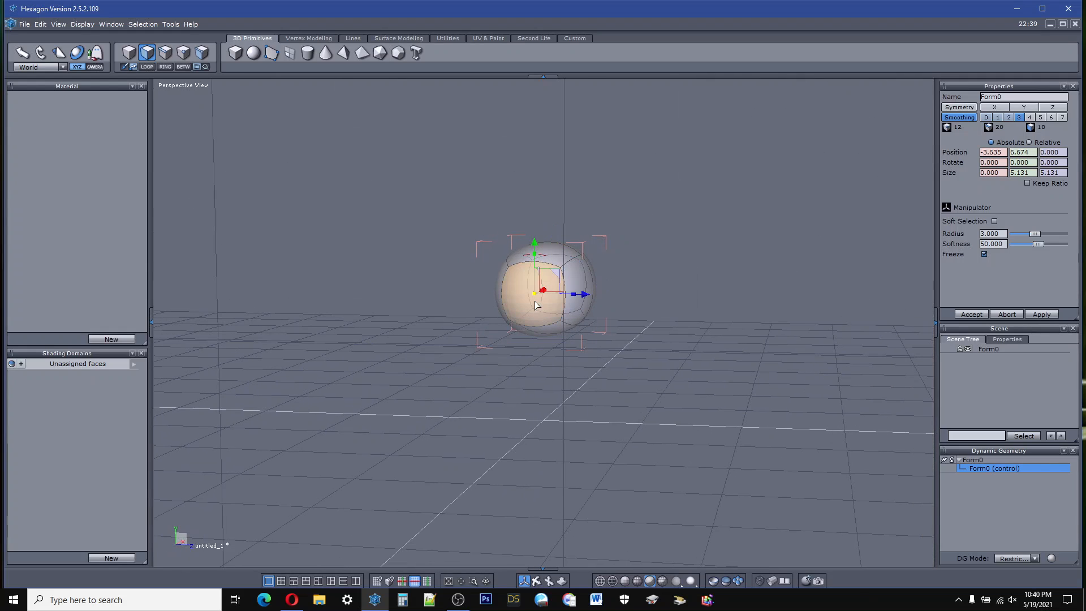
{"action": "right_click_drag", "start_coordinate": [538, 582], "coordinate": [464, 589]}
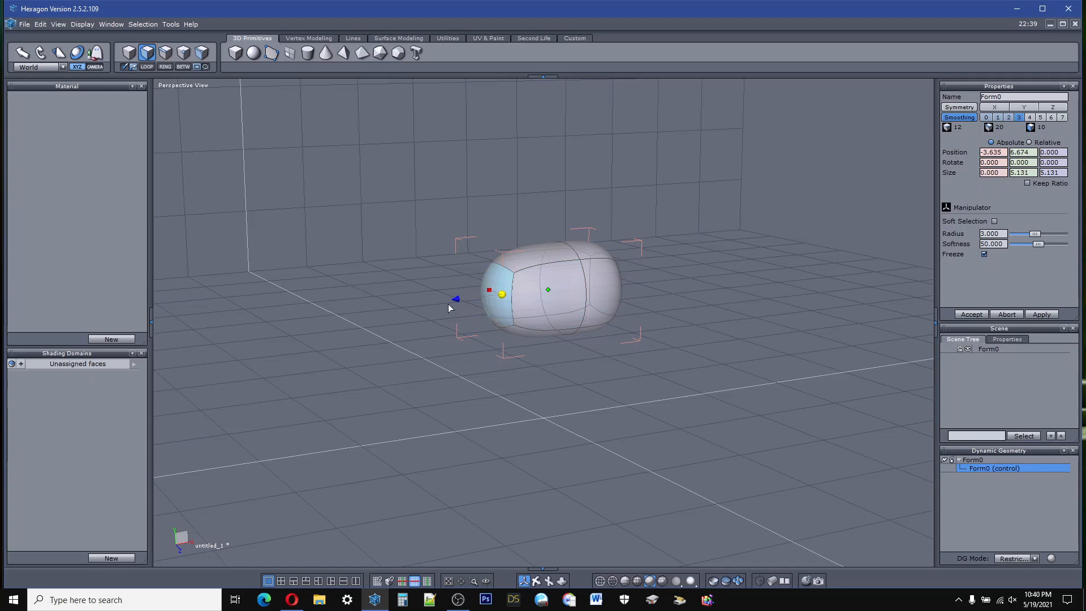
{"action": "left_click_drag", "start_coordinate": [457, 300], "coordinate": [384, 305]}
Step: Select the face loop around the capsule's middle, narrow it to about 2.8 along X and shift it to about X -1.8
{"action": "right_click_drag", "start_coordinate": [544, 543], "coordinate": [441, 512]}
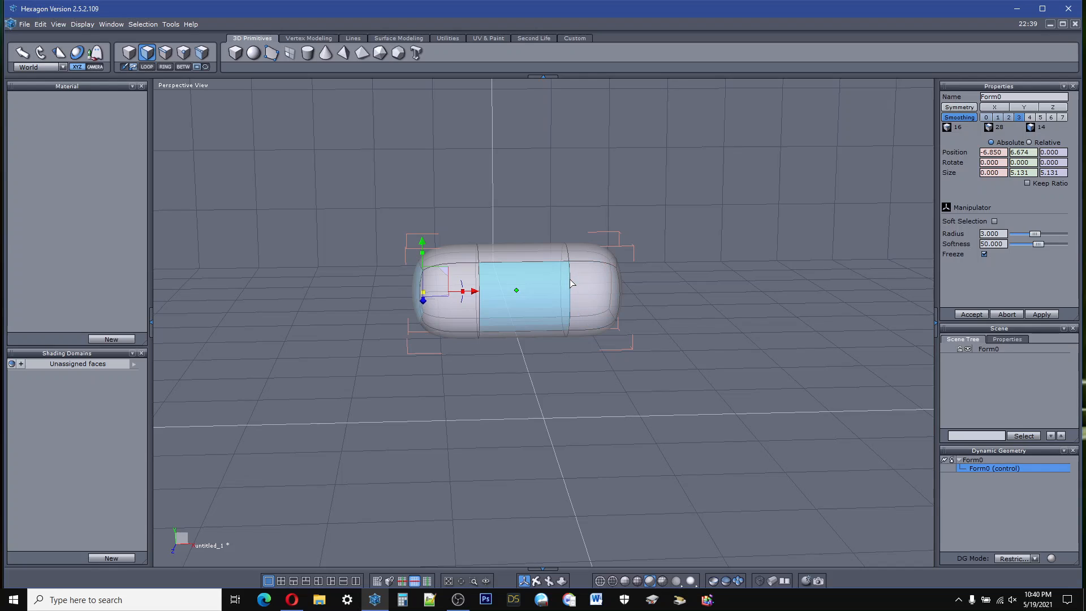
{"action": "left_click", "coordinate": [510, 249]}
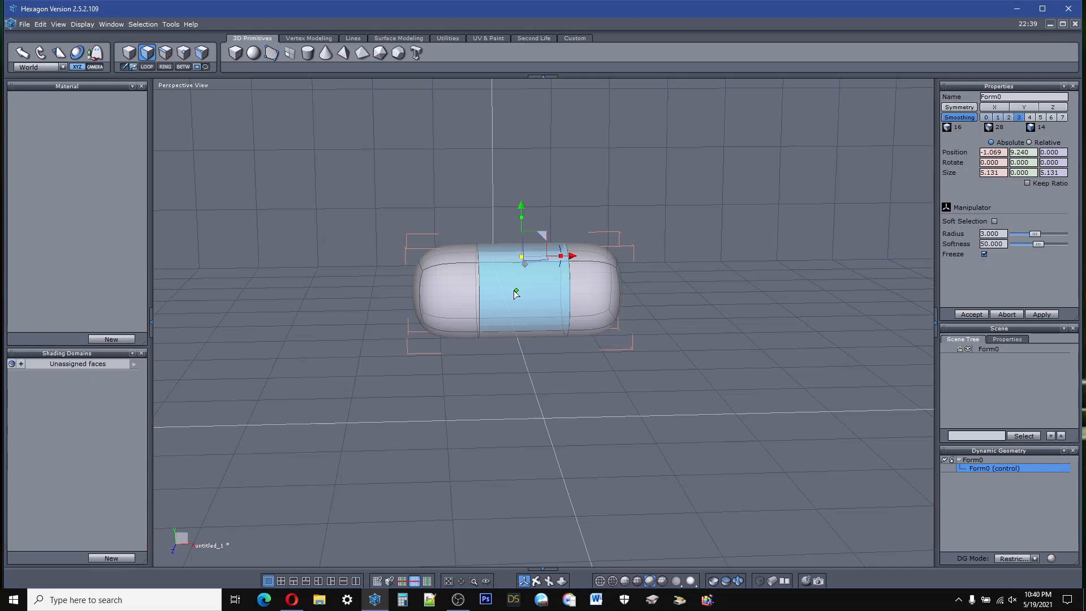
{"action": "left_click", "coordinate": [150, 67]}
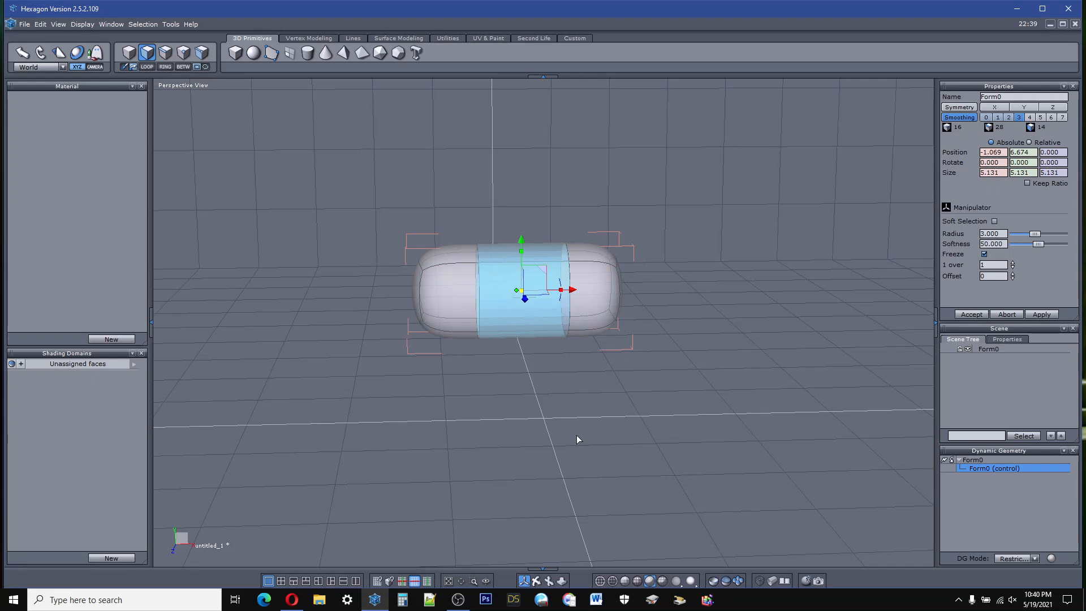
{"action": "mouse_move", "coordinate": [533, 580]}
{"action": "left_mouse_down"}
{"action": "mouse_move", "coordinate": [535, 571]}
{"action": "mouse_move", "coordinate": [518, 578]}
{"action": "mouse_move", "coordinate": [535, 579]}
{"action": "left_mouse_up"}
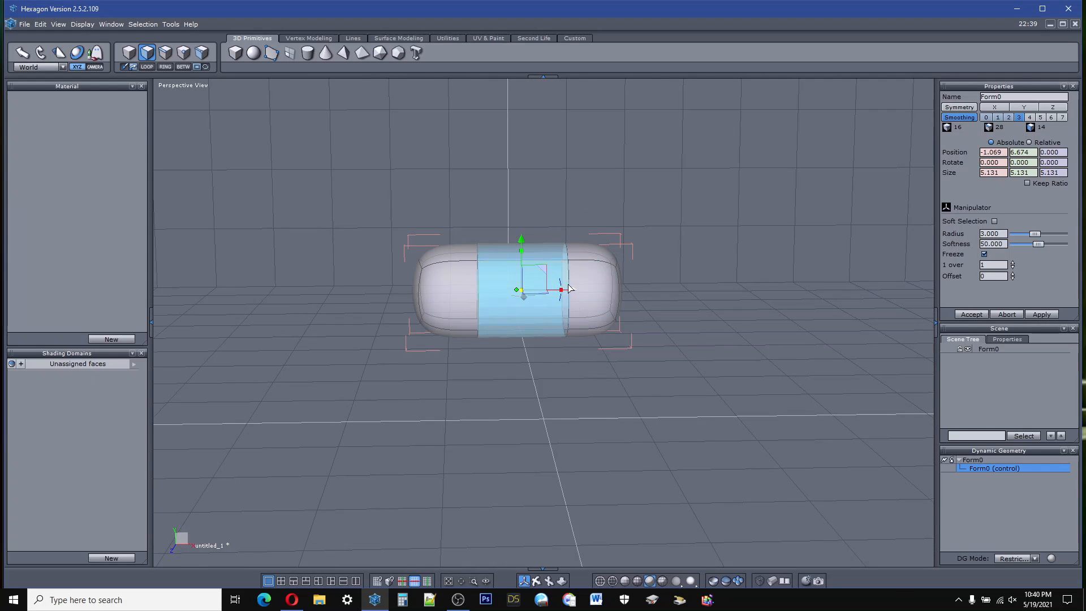
{"action": "left_click_drag", "start_coordinate": [563, 293], "coordinate": [553, 293]}
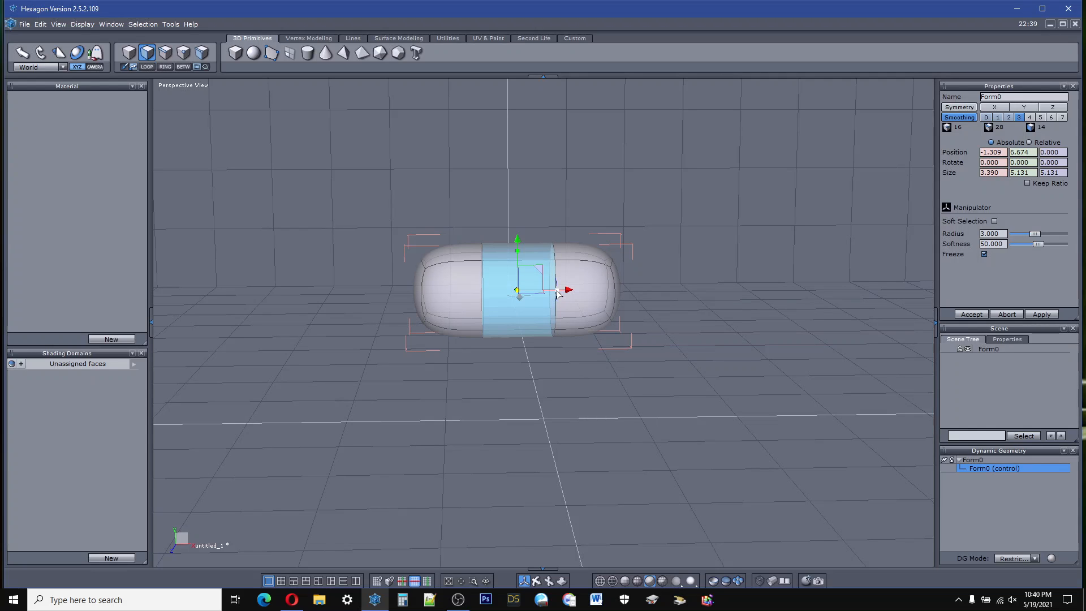
{"action": "left_click_drag", "start_coordinate": [557, 292], "coordinate": [553, 296]}
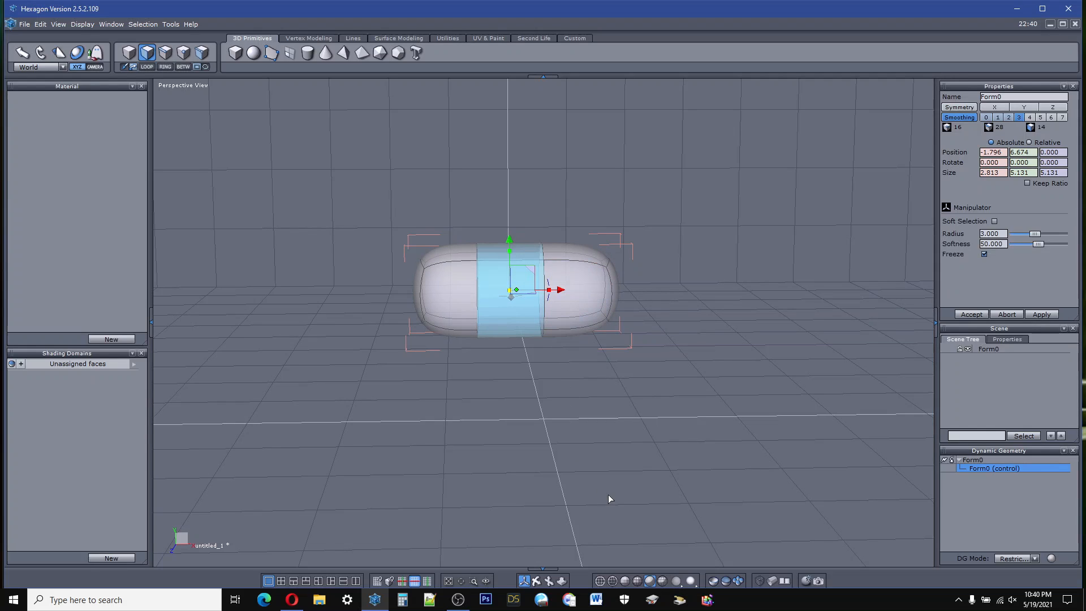
Step: Select the three faces along each long Z side of the capsule
{"action": "left_click_drag", "start_coordinate": [535, 580], "coordinate": [537, 580]}
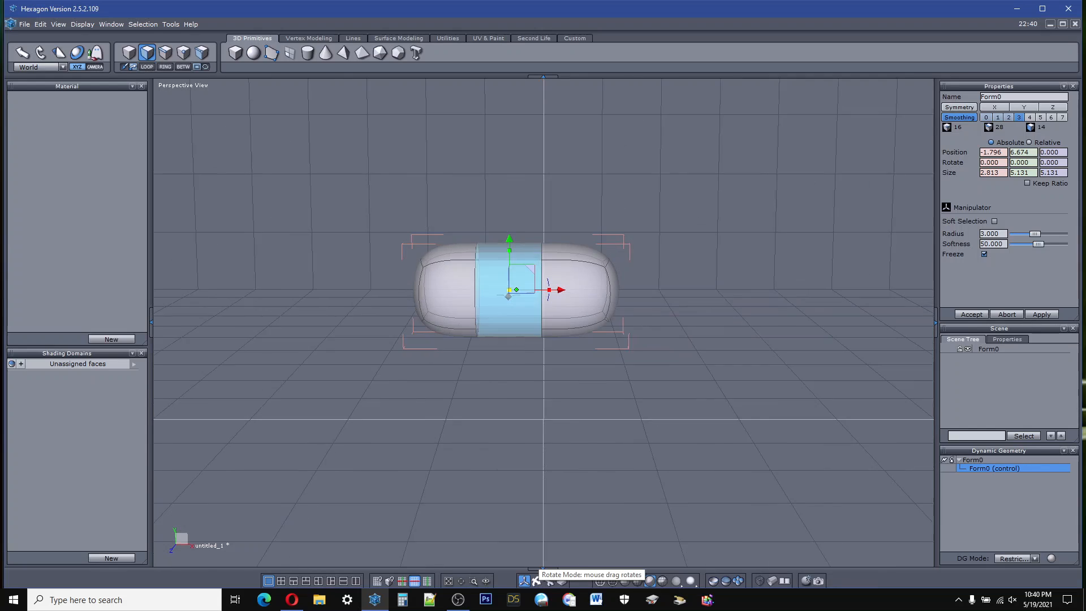
{"action": "mouse_move", "coordinate": [537, 362]}
{"action": "middle_mouse_down"}
{"action": "mouse_move", "coordinate": [503, 410]}
{"action": "mouse_move", "coordinate": [593, 356]}
{"action": "mouse_move", "coordinate": [555, 370]}
{"action": "middle_mouse_up"}
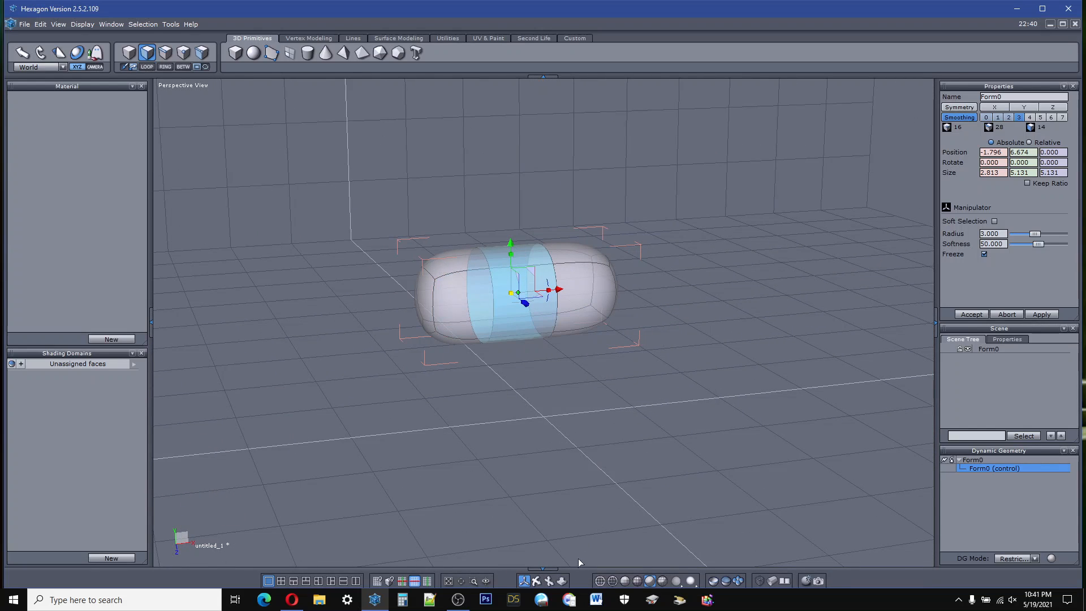
{"action": "middle_click_drag", "start_coordinate": [534, 464], "coordinate": [294, 490]}
{"action": "middle_click_drag", "start_coordinate": [535, 579], "coordinate": [537, 584]}
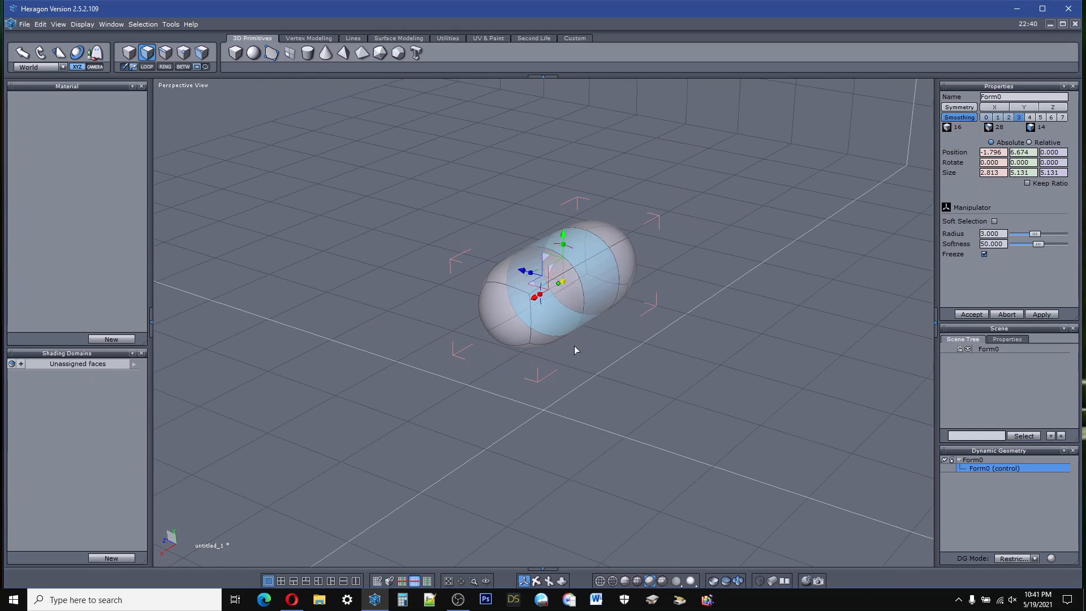
{"action": "left_click", "coordinate": [567, 311]}
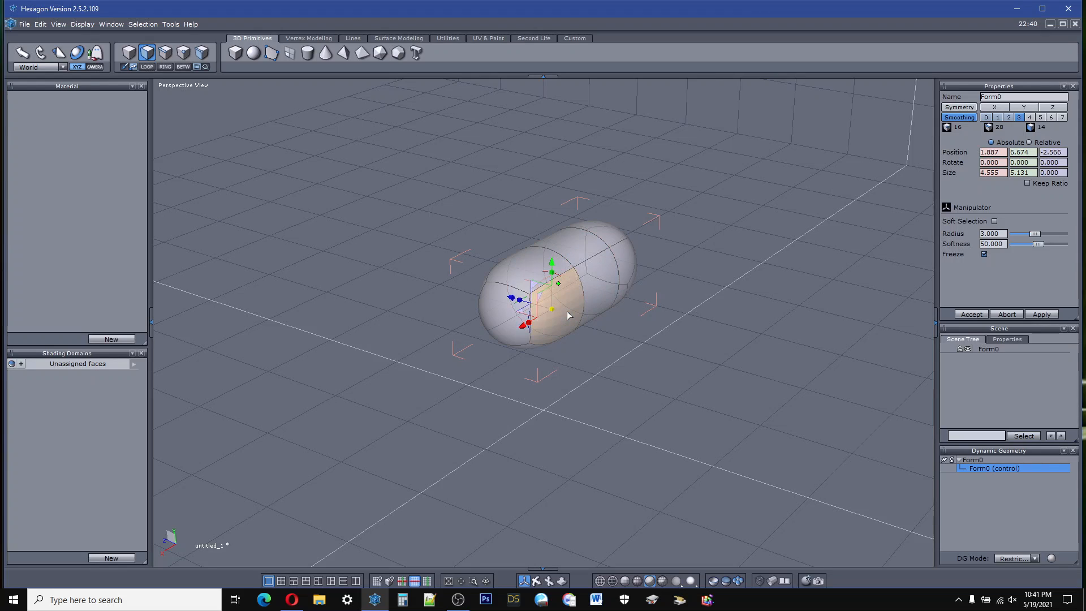
{"action": "left_click", "coordinate": [596, 293], "text": "shift"}
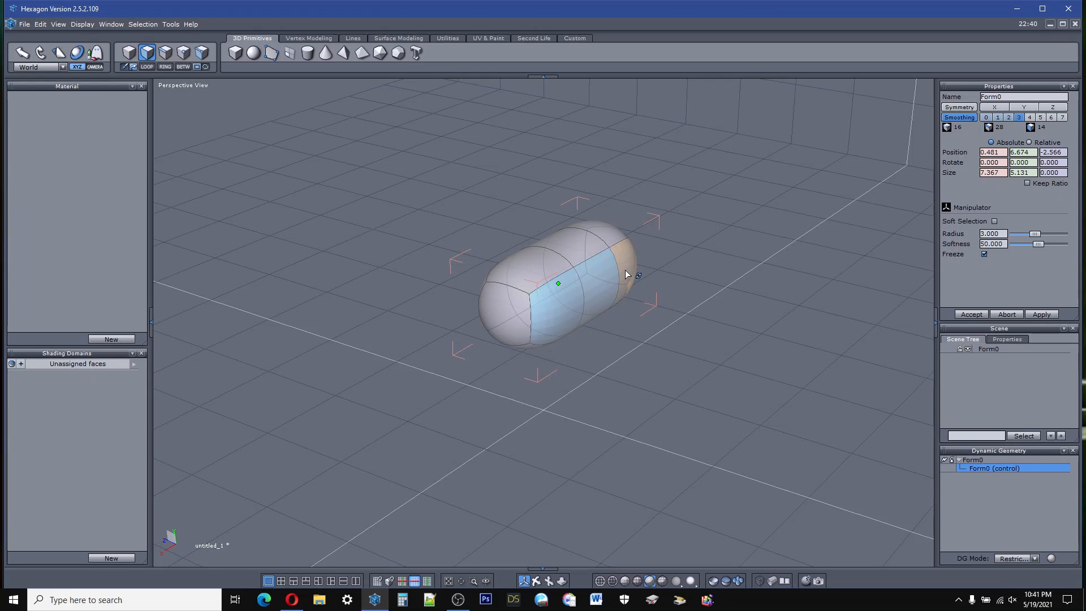
{"action": "left_click", "coordinate": [625, 269], "text": "shift"}
{"action": "middle_click_drag", "start_coordinate": [543, 452], "coordinate": [667, 450]}
{"action": "middle_click_drag", "start_coordinate": [469, 424], "coordinate": [537, 394]}
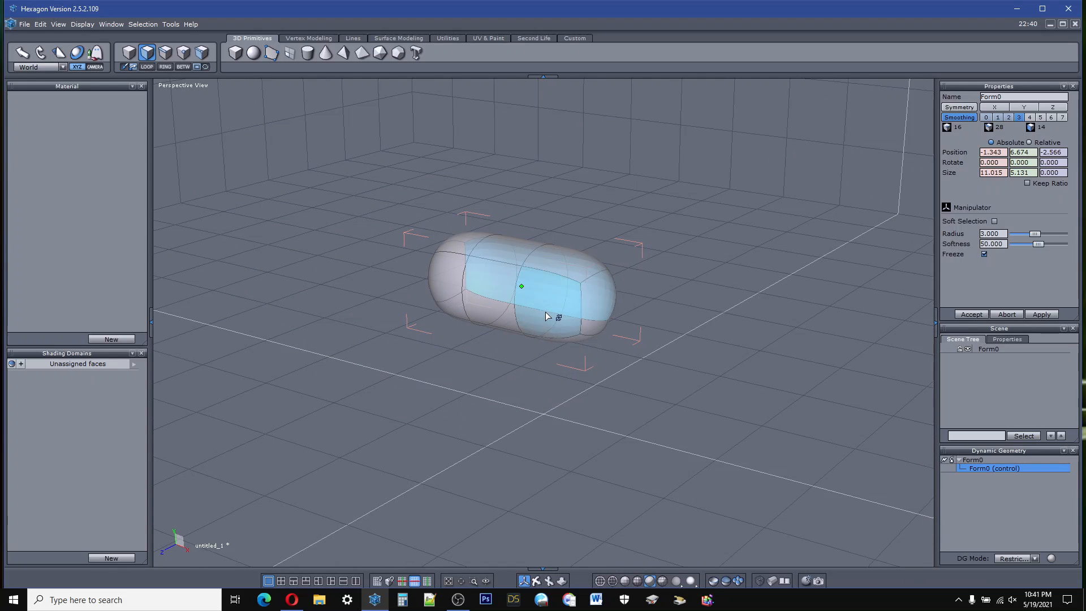
{"action": "left_click", "coordinate": [534, 300], "text": "shift"}
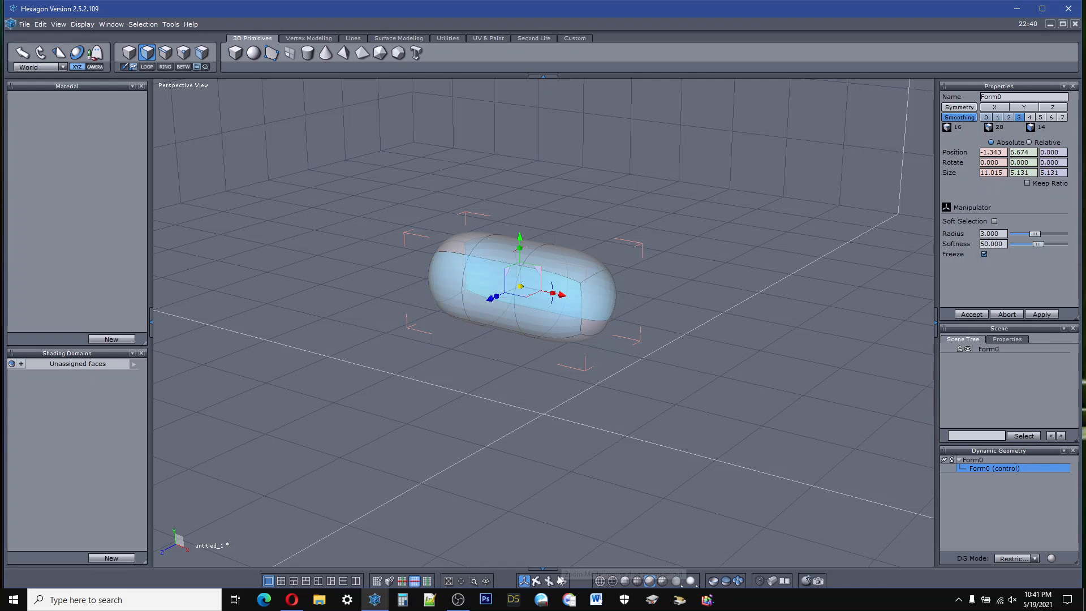
{"action": "middle_click_drag", "start_coordinate": [557, 441], "coordinate": [541, 592]}
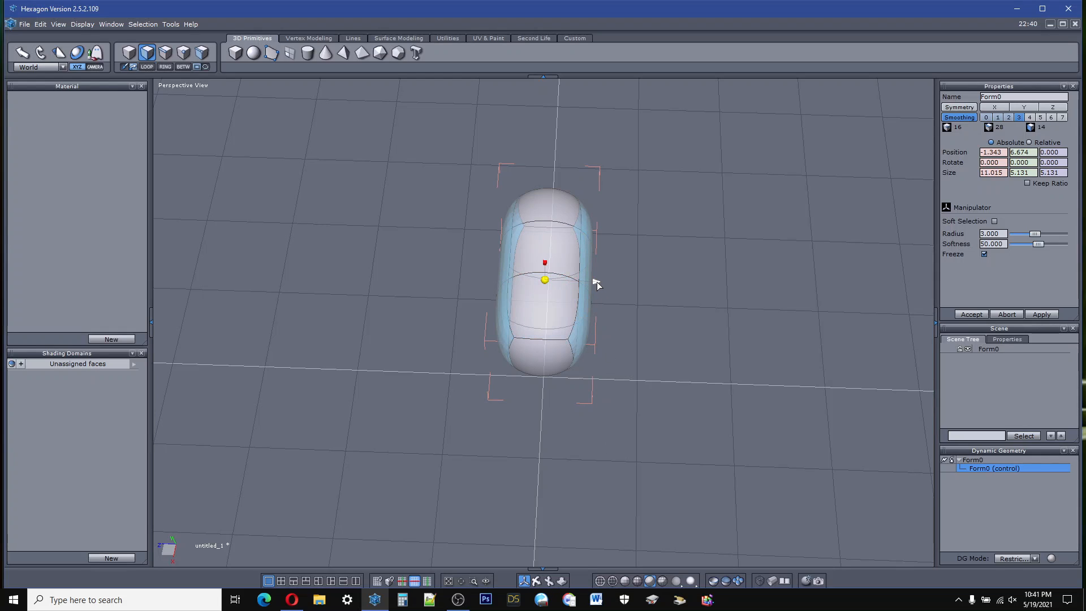
{"action": "mouse_move", "coordinate": [596, 284]}
{"action": "left_mouse_down"}
{"action": "mouse_move", "coordinate": [606, 281]}
{"action": "mouse_move", "coordinate": [596, 288]}
{"action": "left_mouse_up"}
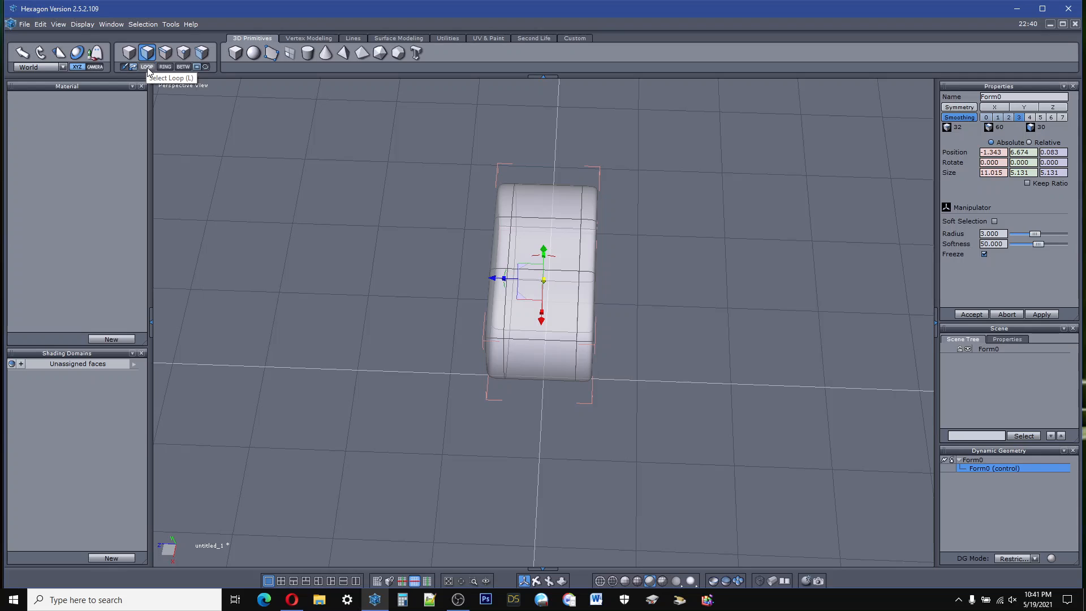
{"action": "left_click", "coordinate": [40, 24]}
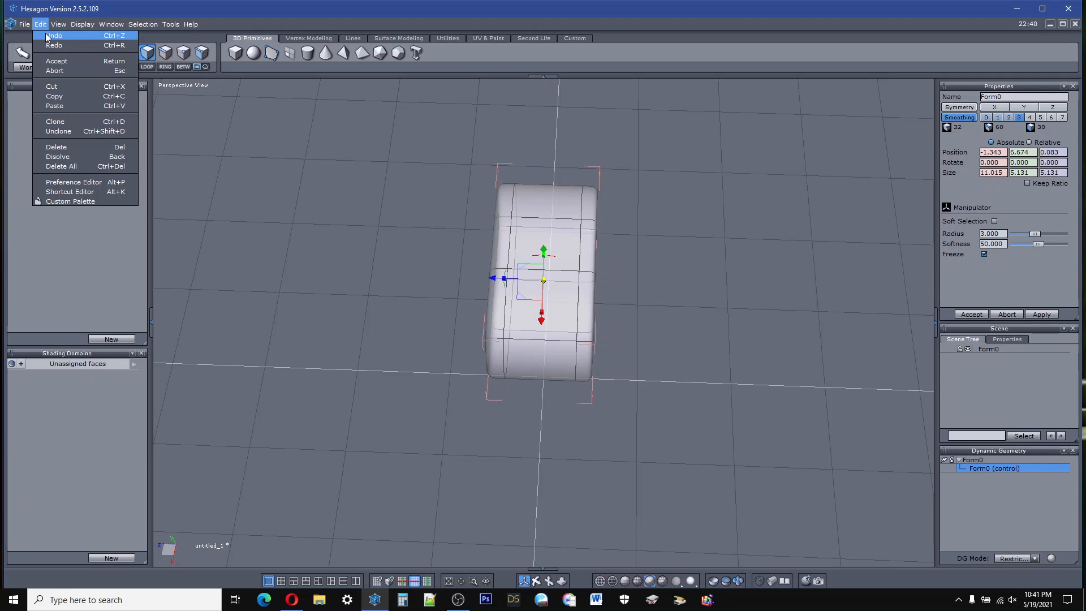
{"action": "left_click", "coordinate": [49, 35]}
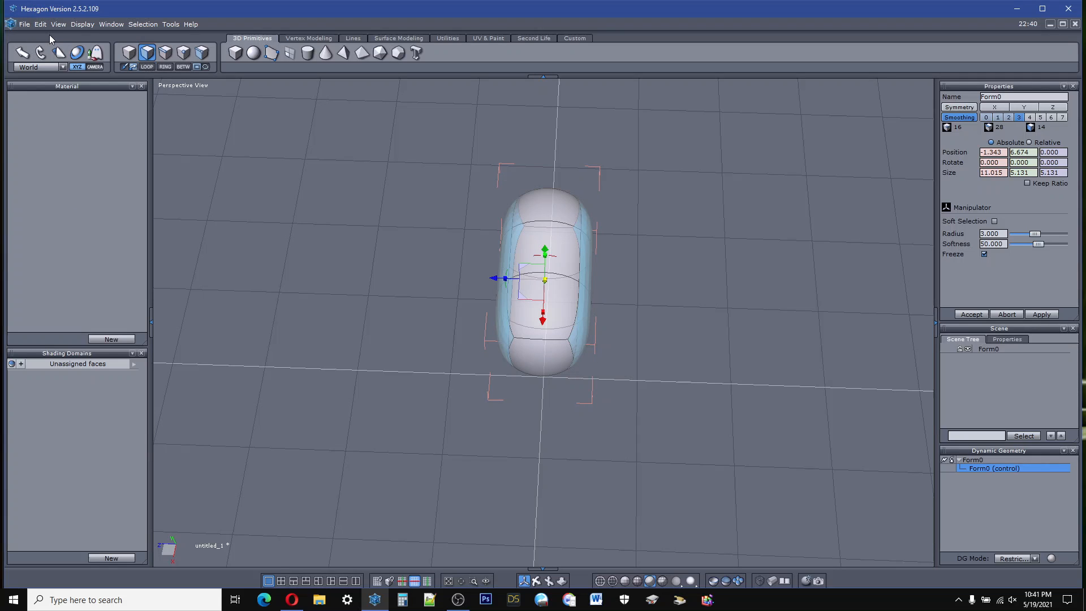
Step: Extrude both selected long sides outward with Extrude Surface, widening the body to about 13.7 along Z
{"action": "left_click", "coordinate": [303, 39]}
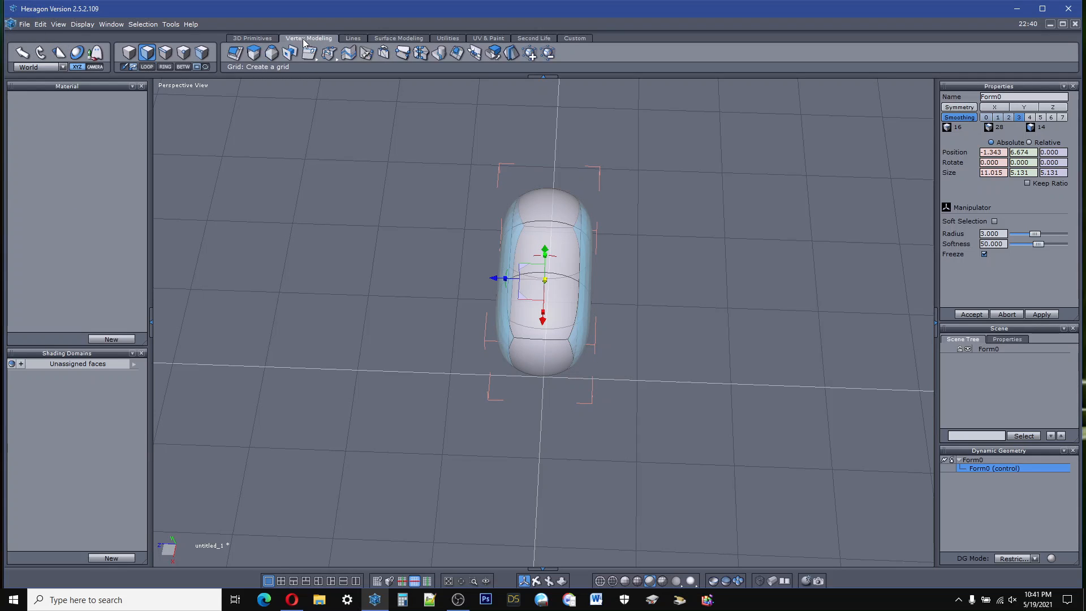
{"action": "left_click", "coordinate": [274, 57]}
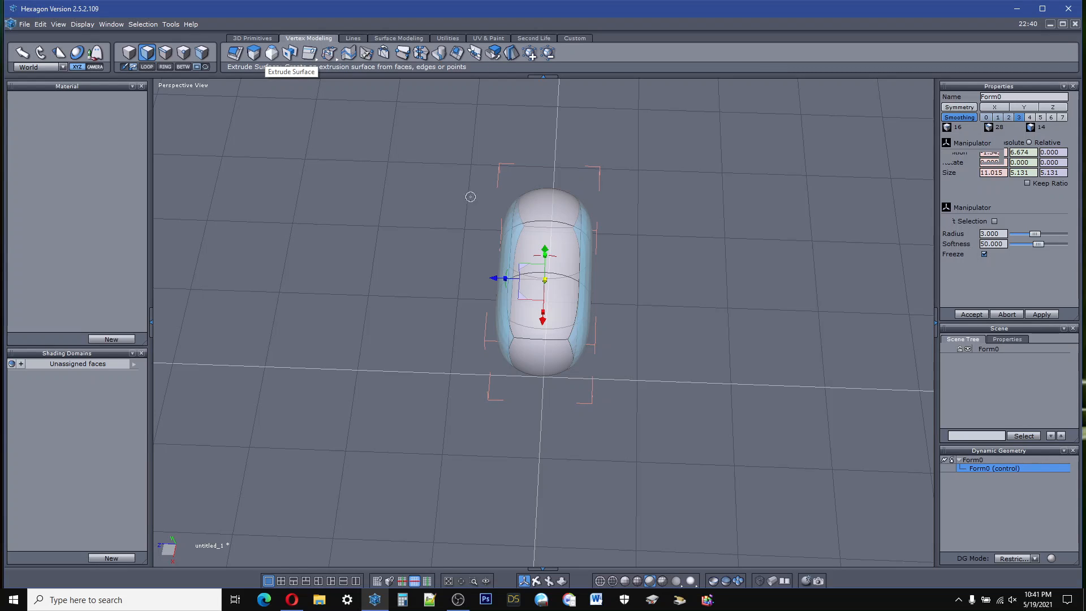
{"action": "left_click_drag", "start_coordinate": [541, 279], "coordinate": [532, 582]}
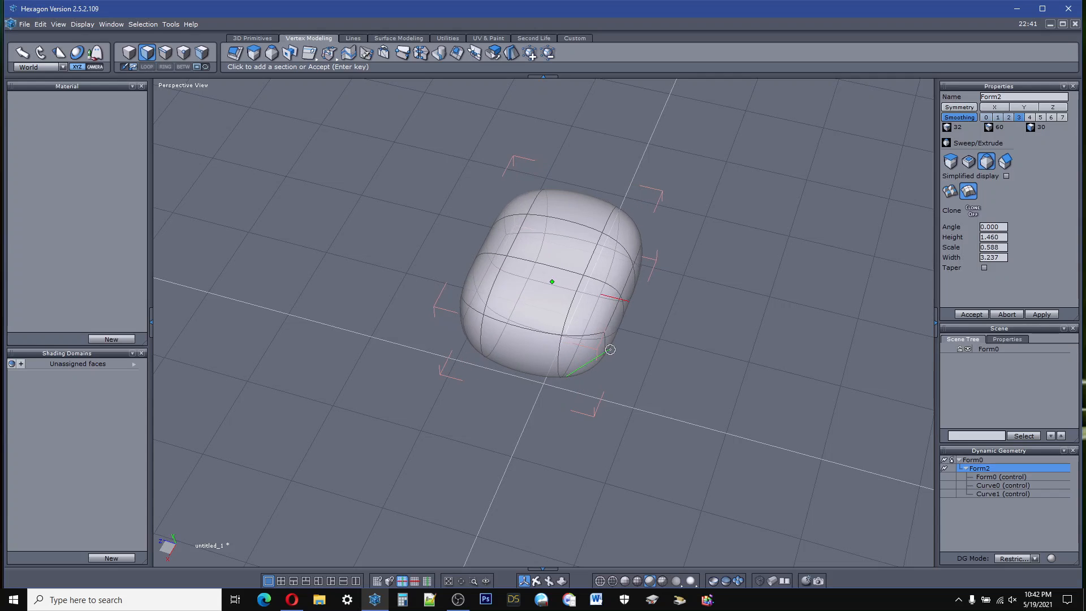
{"action": "left_click_drag", "start_coordinate": [640, 298], "coordinate": [635, 394]}
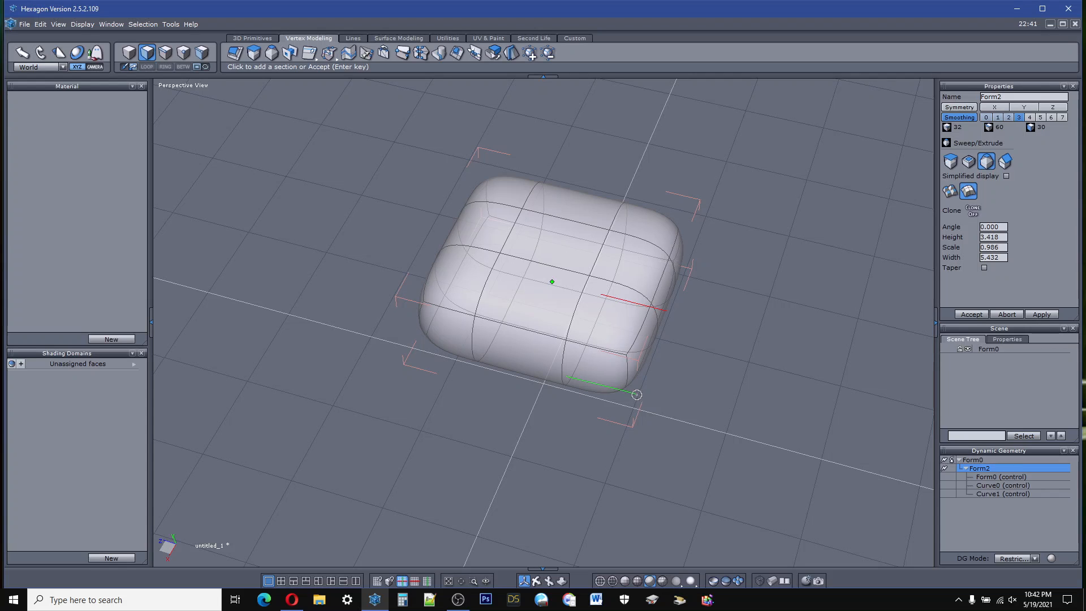
{"action": "left_click_drag", "start_coordinate": [636, 394], "coordinate": [612, 399]}
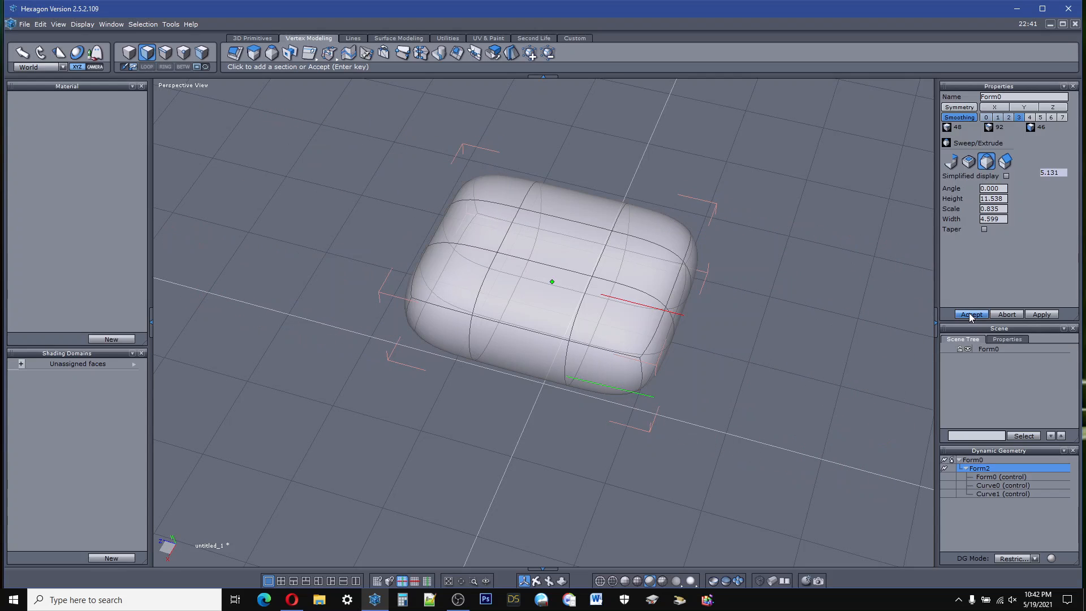
{"action": "key", "text": "Return"}
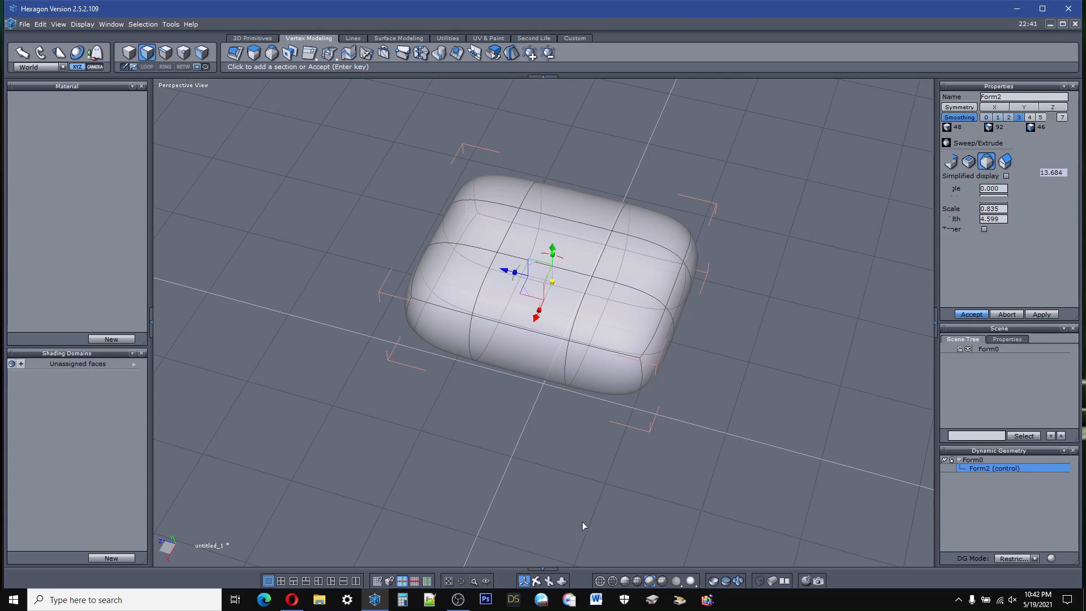
{"action": "right_click_drag", "start_coordinate": [543, 316], "coordinate": [534, 294]}
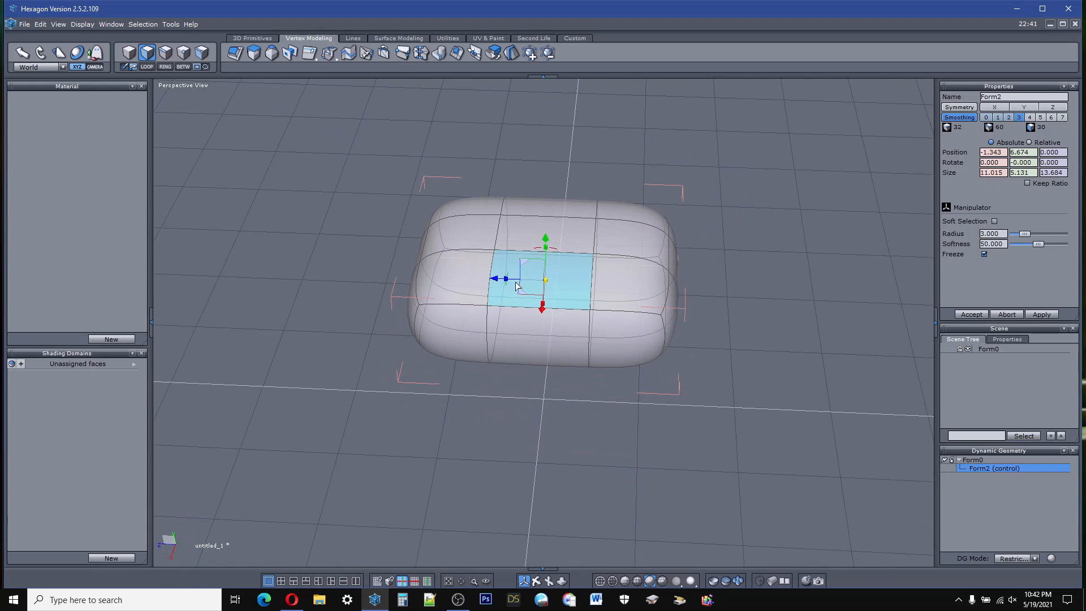
Step: Narrow the body to about 5.95 along Z and select the four corner faces on its underside
{"action": "left_click_drag", "start_coordinate": [506, 278], "coordinate": [534, 295]}
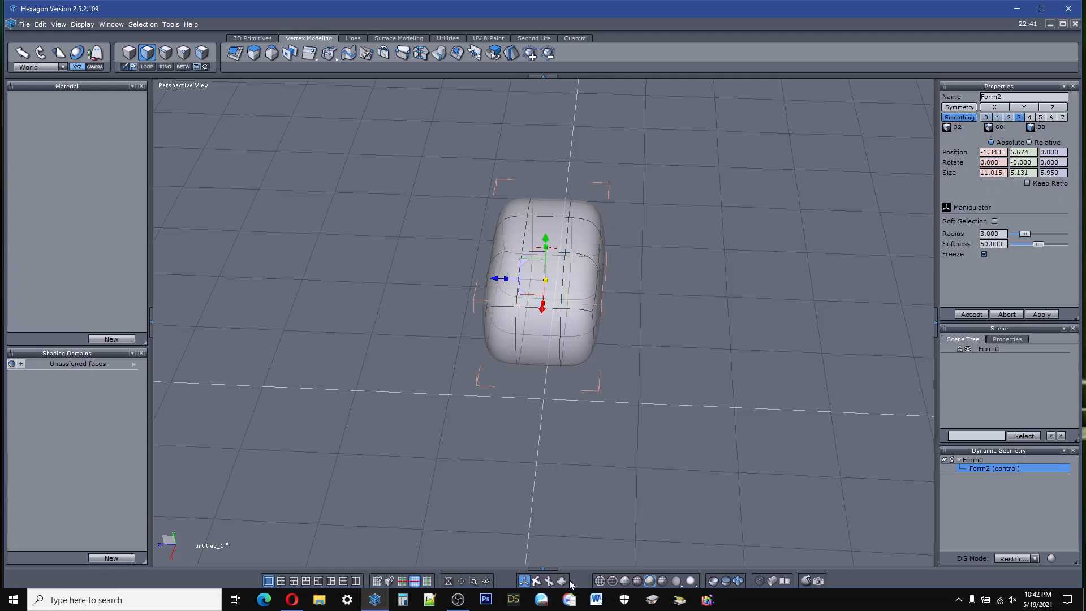
{"action": "right_click_drag", "start_coordinate": [543, 430], "coordinate": [574, 345]}
{"action": "left_click", "coordinate": [573, 302]}
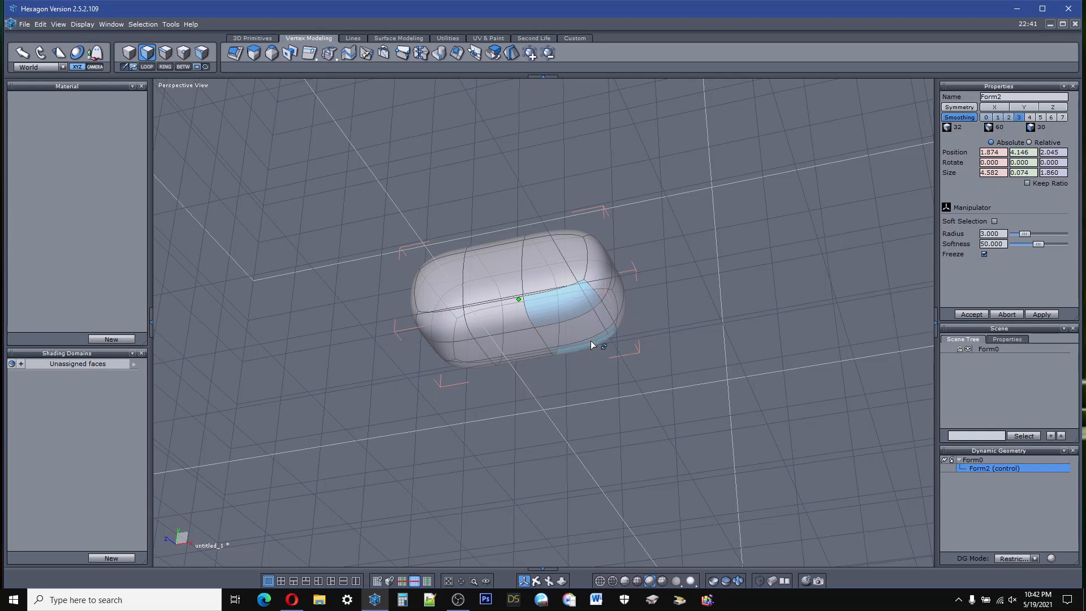
{"action": "left_click", "coordinate": [454, 333], "text": "shift"}
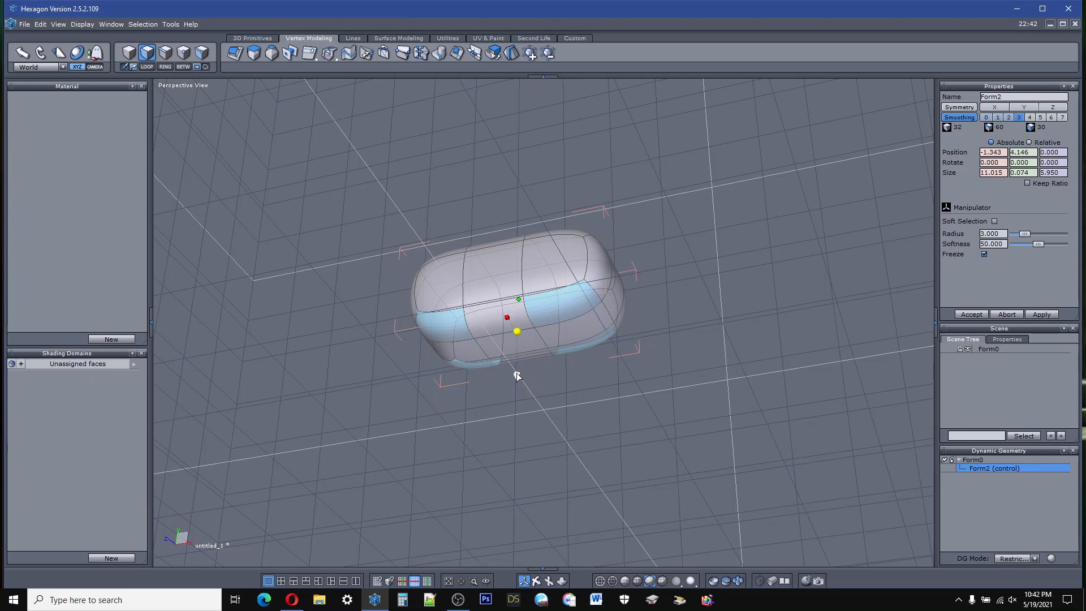
{"action": "left_click_drag", "start_coordinate": [516, 373], "coordinate": [506, 459], "text": "shift"}
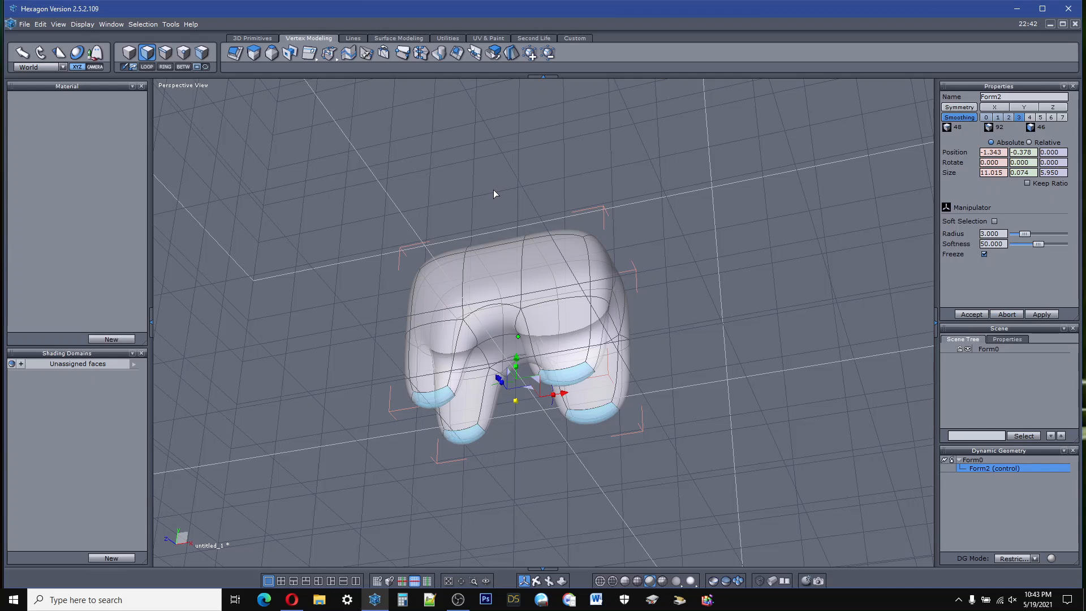
{"action": "left_click", "coordinate": [40, 25]}
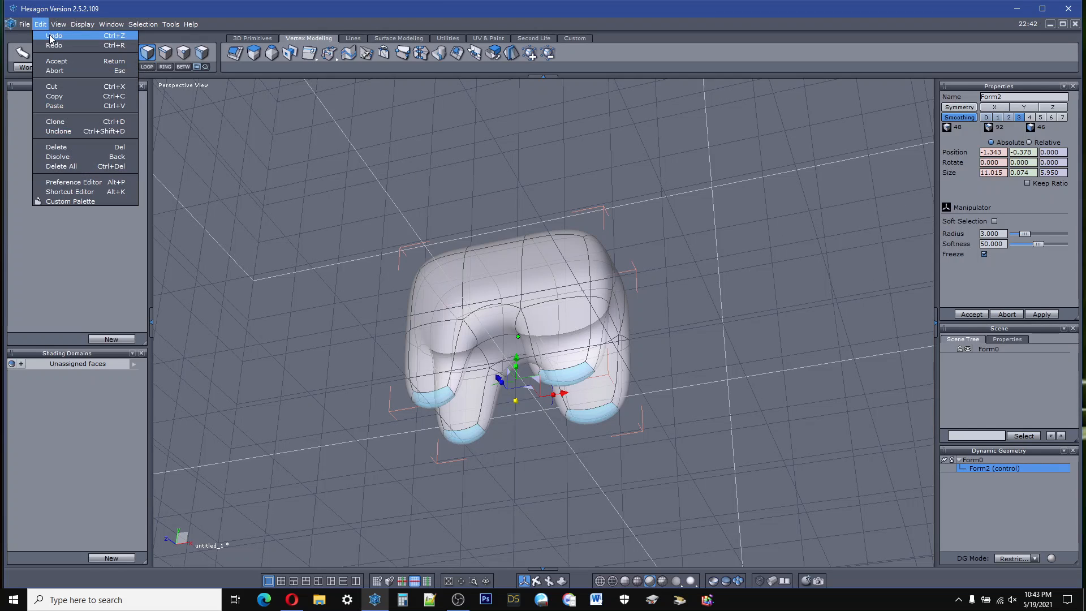
{"action": "left_click", "coordinate": [44, 37]}
Step: Sweep the four underside corner faces downward with Sweep Surface in three sections, forming slim legs and an overall height of about 14.9
{"action": "left_click", "coordinate": [271, 55]}
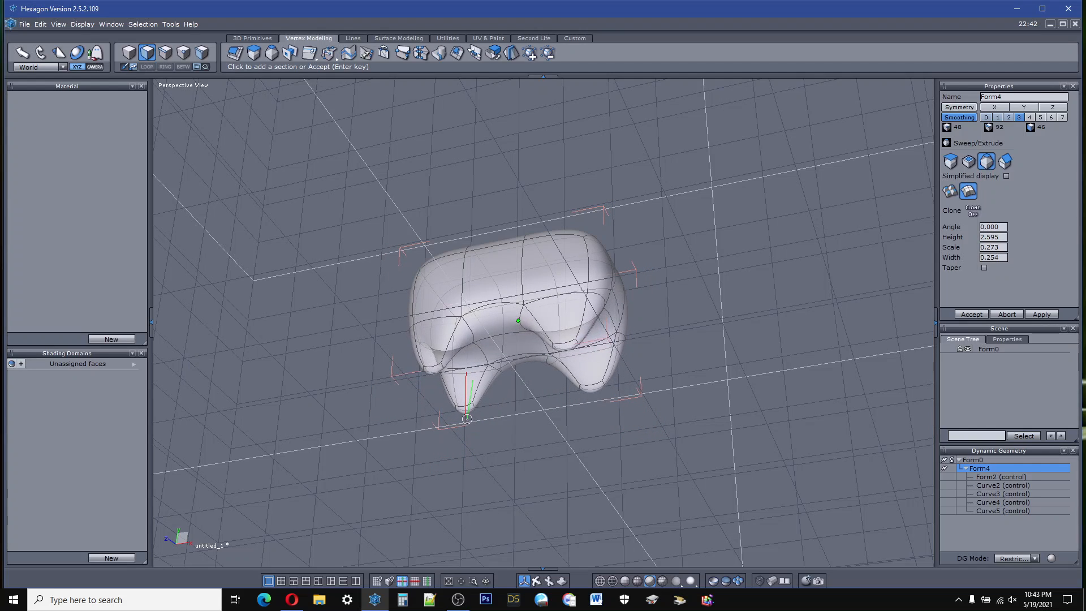
{"action": "left_click", "coordinate": [467, 419]}
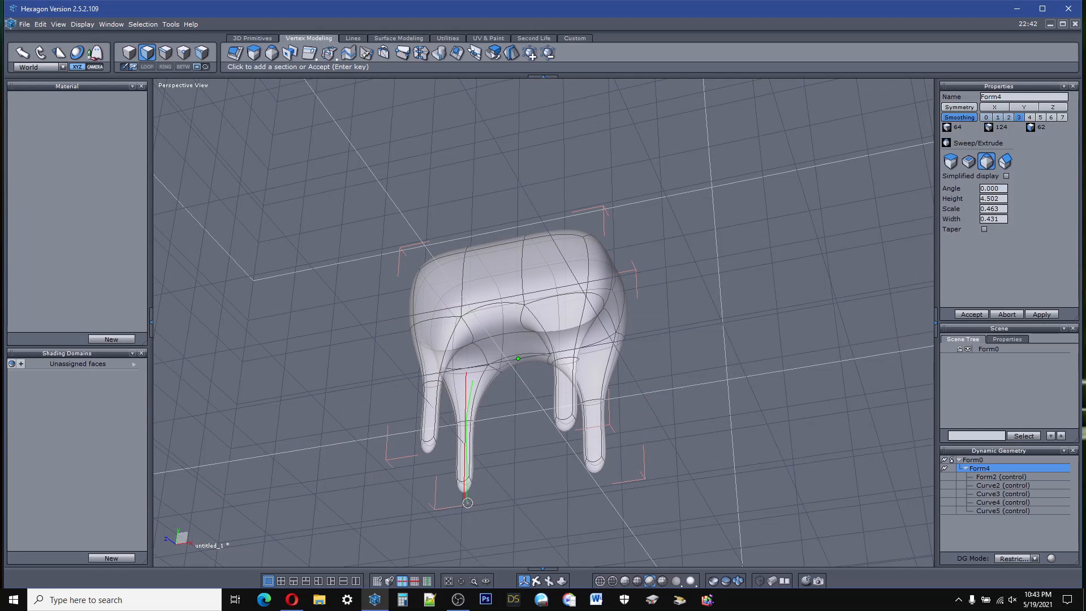
{"action": "left_click", "coordinate": [467, 502]}
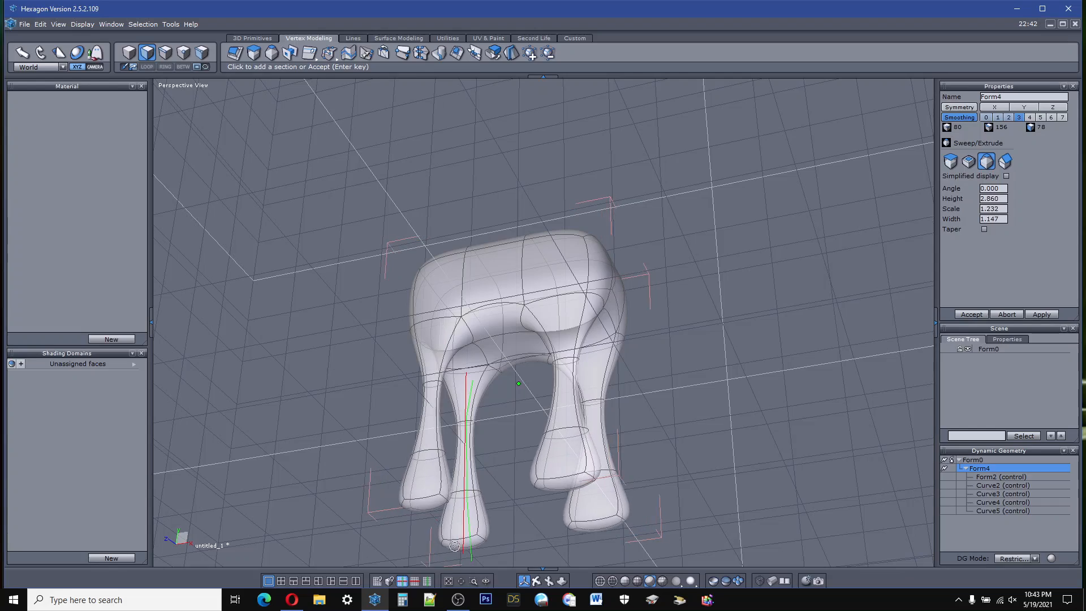
{"action": "left_click", "coordinate": [459, 547]}
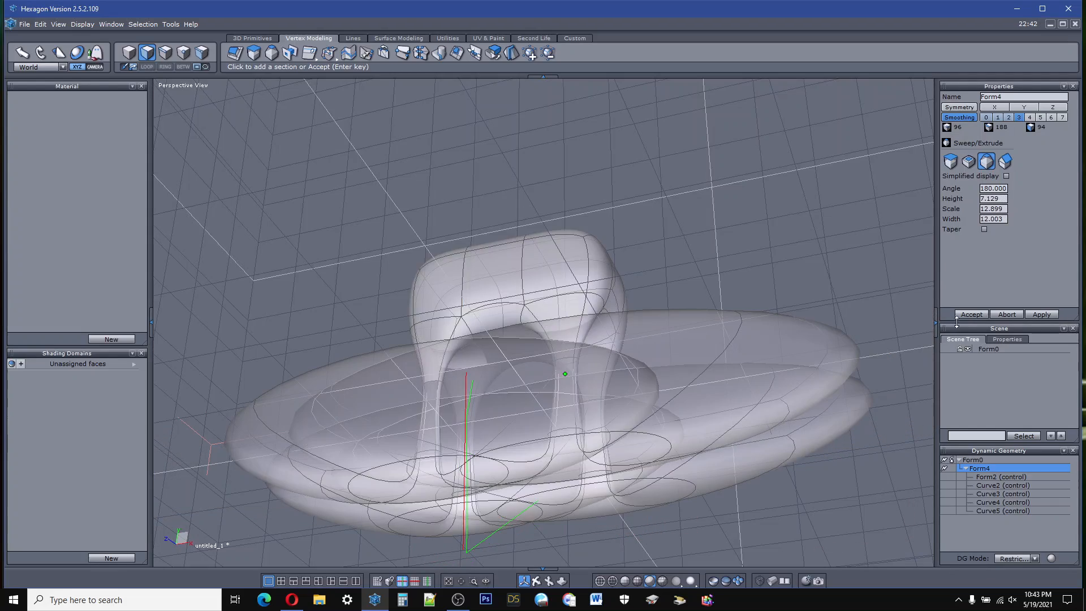
{"action": "left_click", "coordinate": [970, 315]}
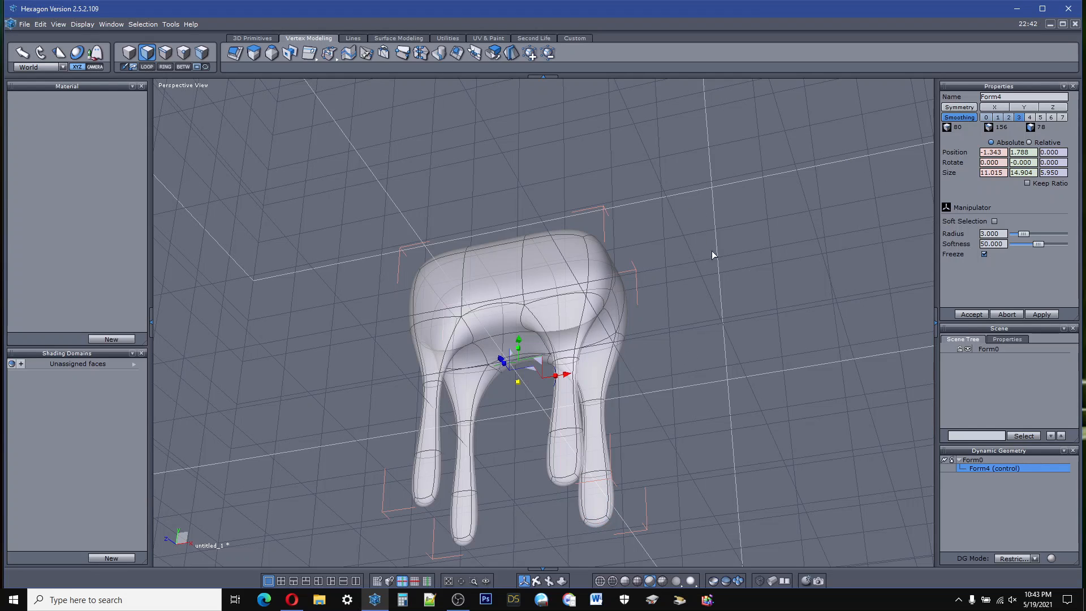
Step: Turn on symmetry along Z for the four-legged body and inspect the symmetry plane
{"action": "left_click", "coordinate": [959, 108]}
{"action": "right_click_drag", "start_coordinate": [566, 480], "coordinate": [491, 391]}
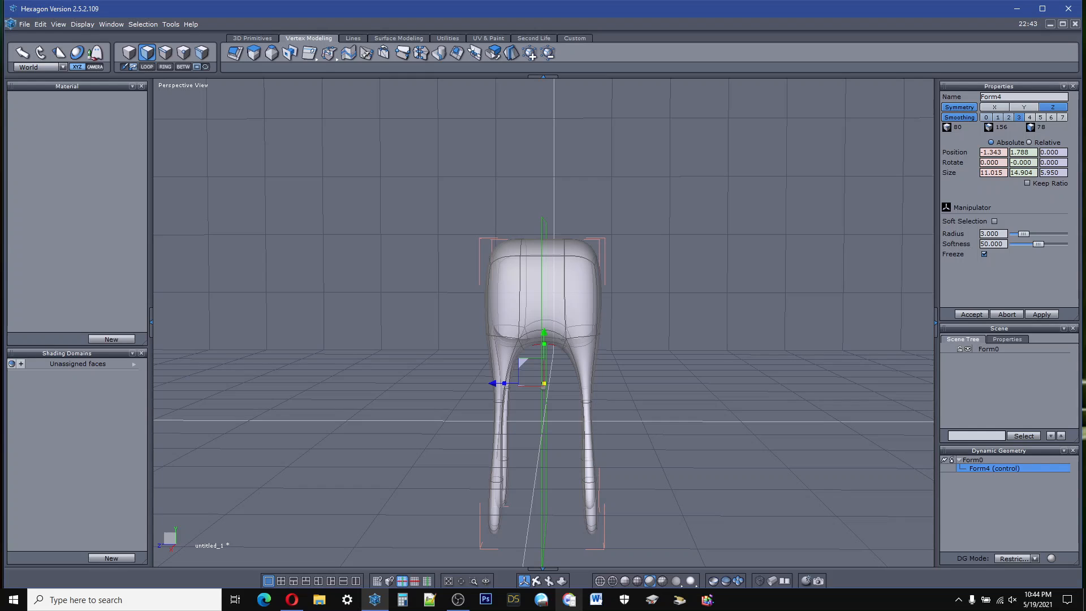
{"action": "right_click_drag", "start_coordinate": [525, 469], "coordinate": [607, 436]}
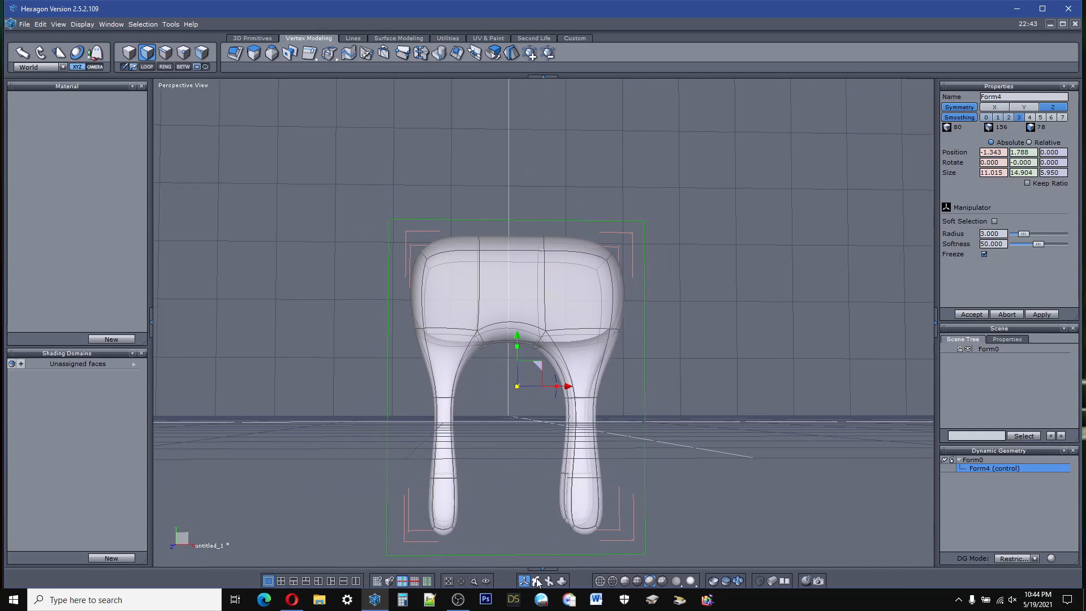
{"action": "right_click_drag", "start_coordinate": [531, 508], "coordinate": [449, 517]}
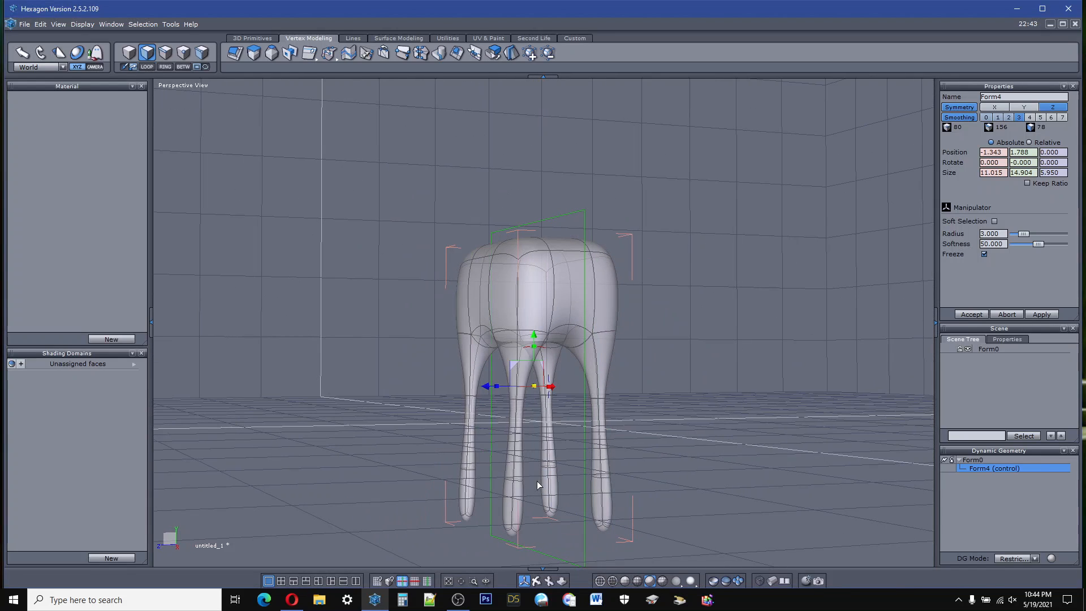
{"action": "left_click", "coordinate": [1023, 107]}
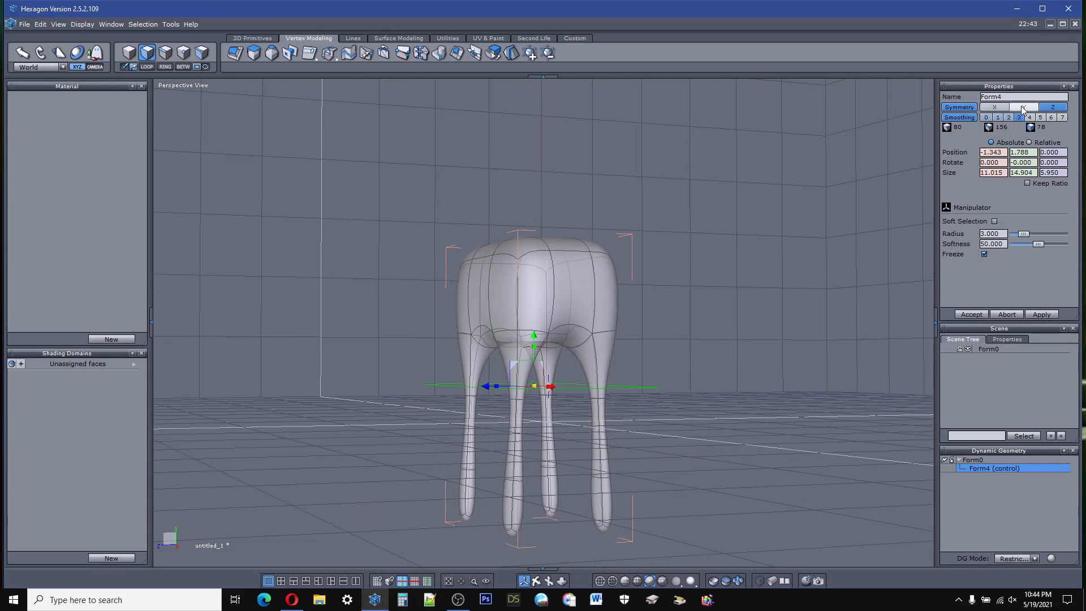
{"action": "left_click", "coordinate": [990, 109]}
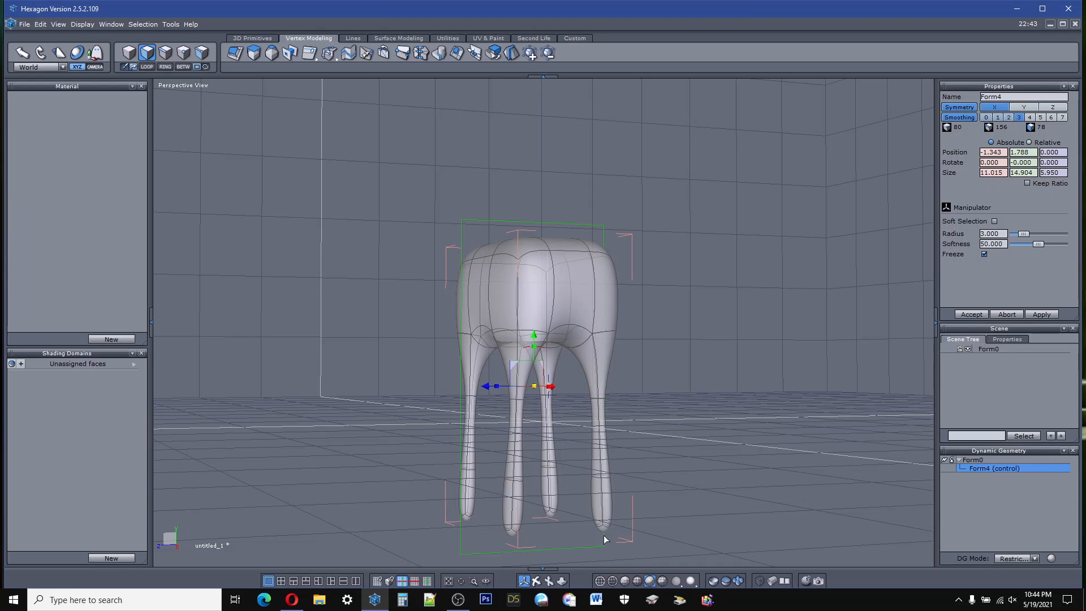
{"action": "right_click_drag", "start_coordinate": [536, 565], "coordinate": [644, 601]}
{"action": "right_click_drag", "start_coordinate": [543, 396], "coordinate": [572, 333]}
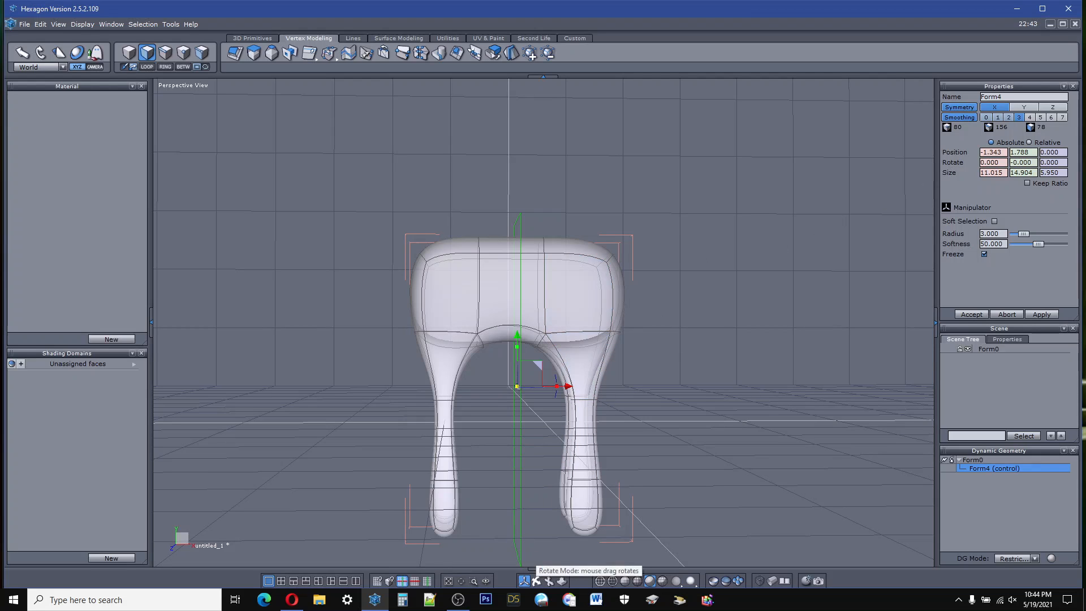
{"action": "right_click_drag", "start_coordinate": [537, 430], "coordinate": [458, 452]}
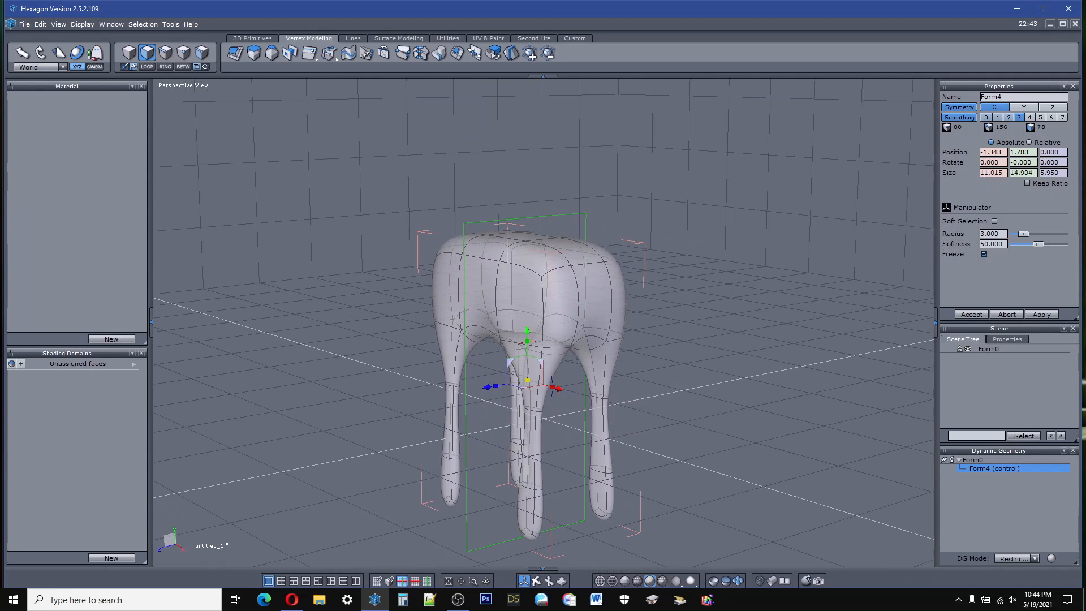
{"action": "left_click", "coordinate": [529, 523]}
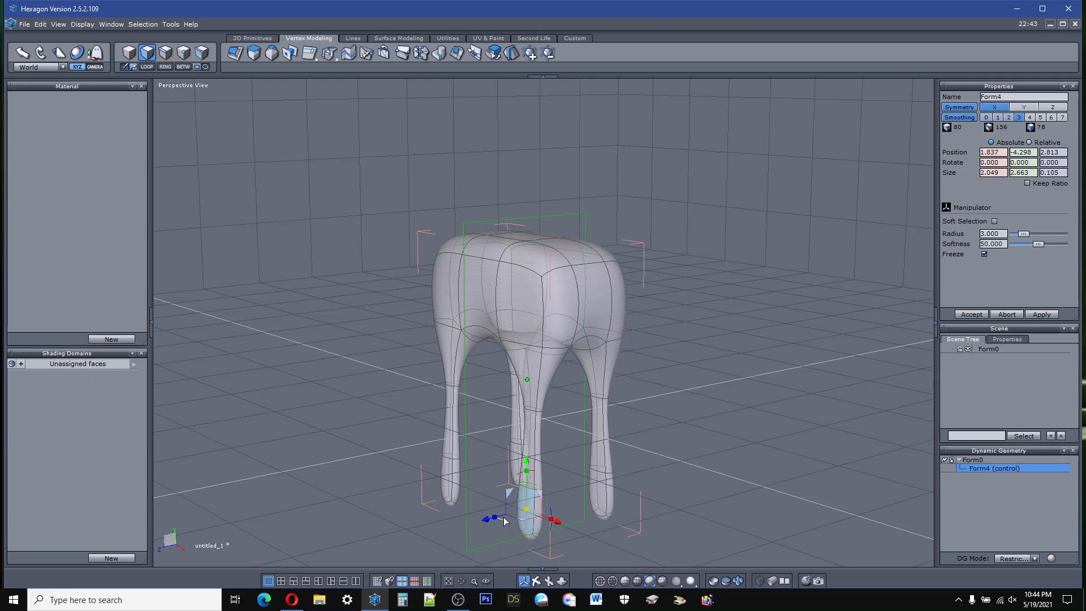
{"action": "left_click_drag", "start_coordinate": [505, 521], "coordinate": [457, 533]}
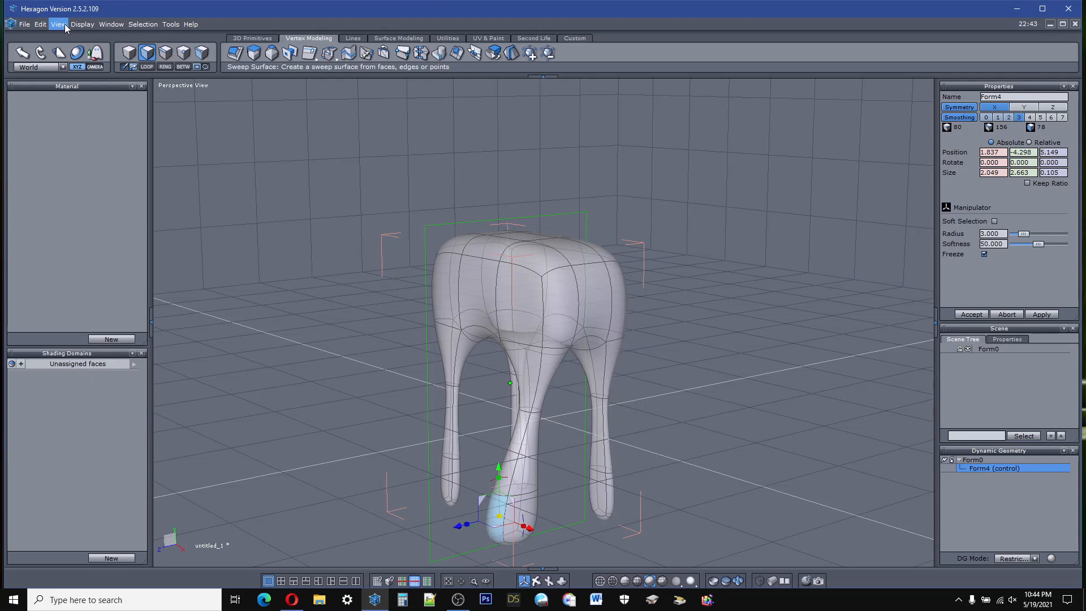
{"action": "left_click", "coordinate": [40, 25]}
{"action": "left_click", "coordinate": [54, 36]}
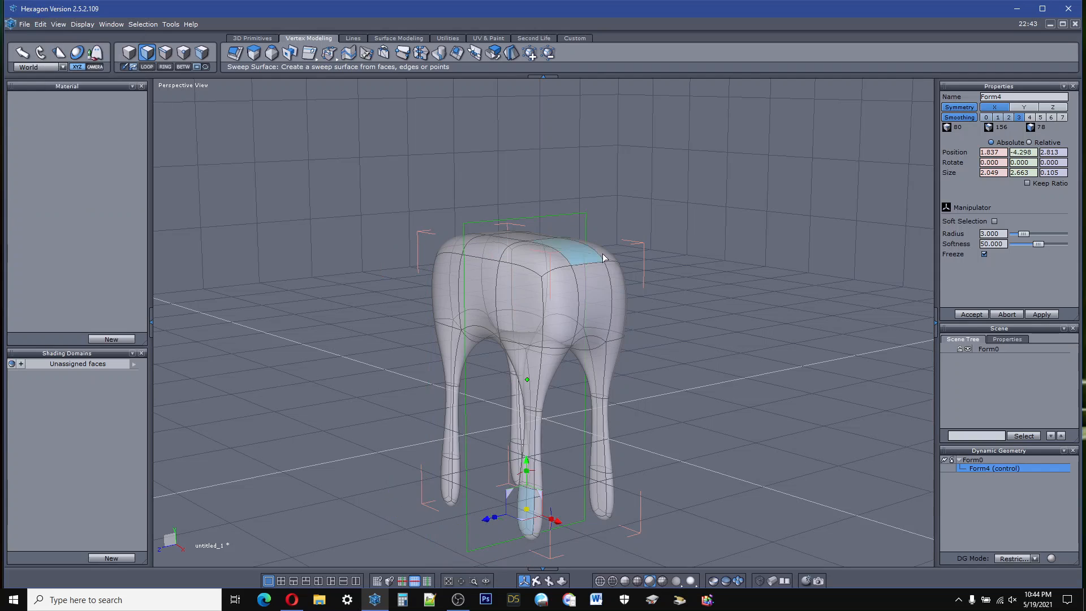
Step: Set the symmetry axis to Z and move the outer lower face of the positive X leg out to about Z 4.15
{"action": "left_click", "coordinate": [1047, 107]}
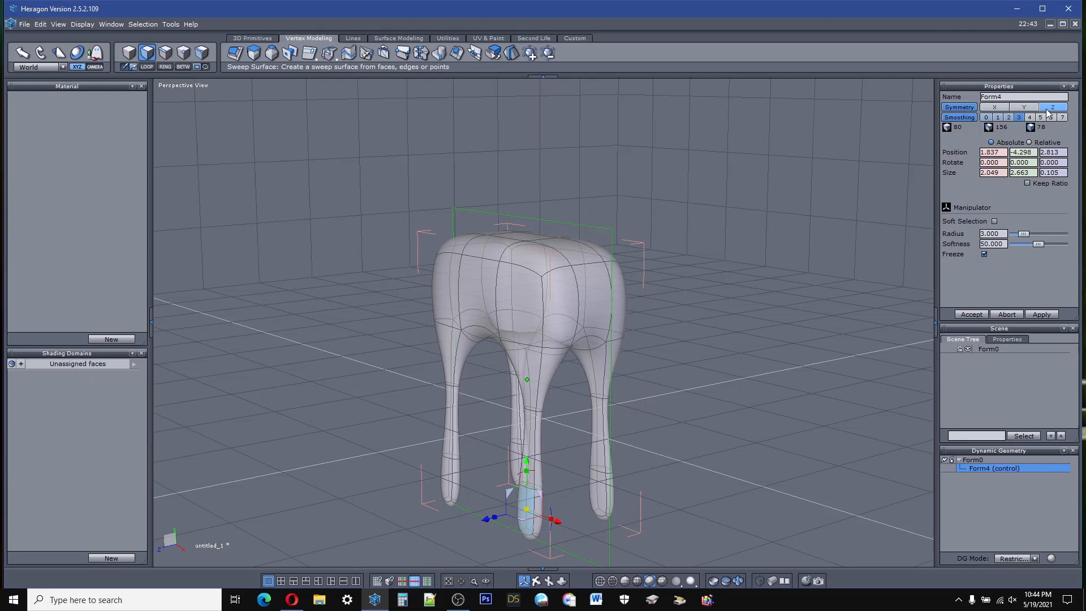
{"action": "left_click", "coordinate": [521, 523]}
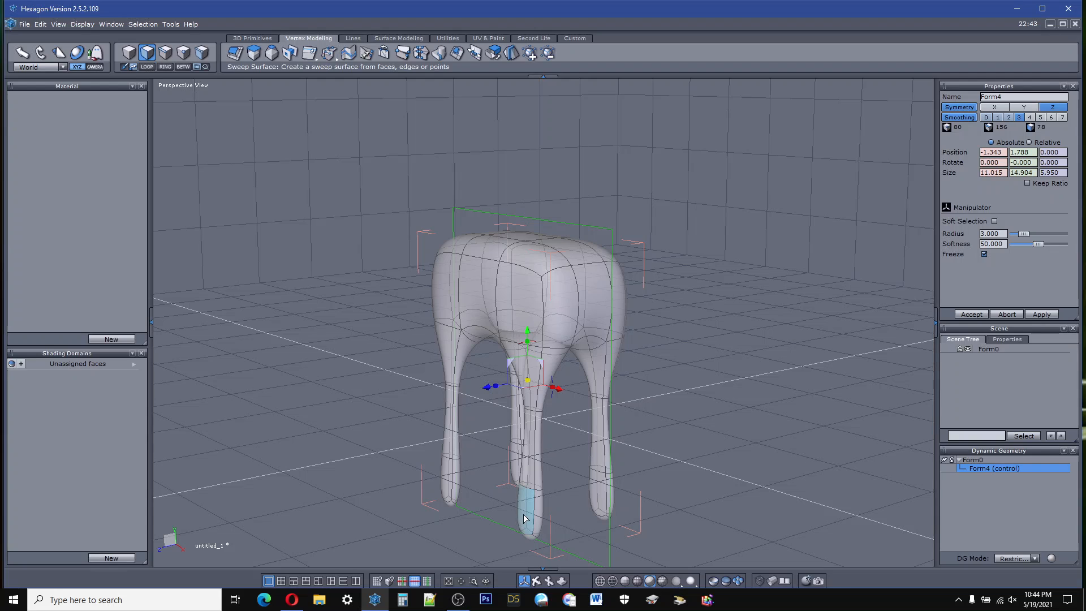
{"action": "left_click", "coordinate": [525, 515]}
{"action": "left_click_drag", "start_coordinate": [485, 522], "coordinate": [462, 515]}
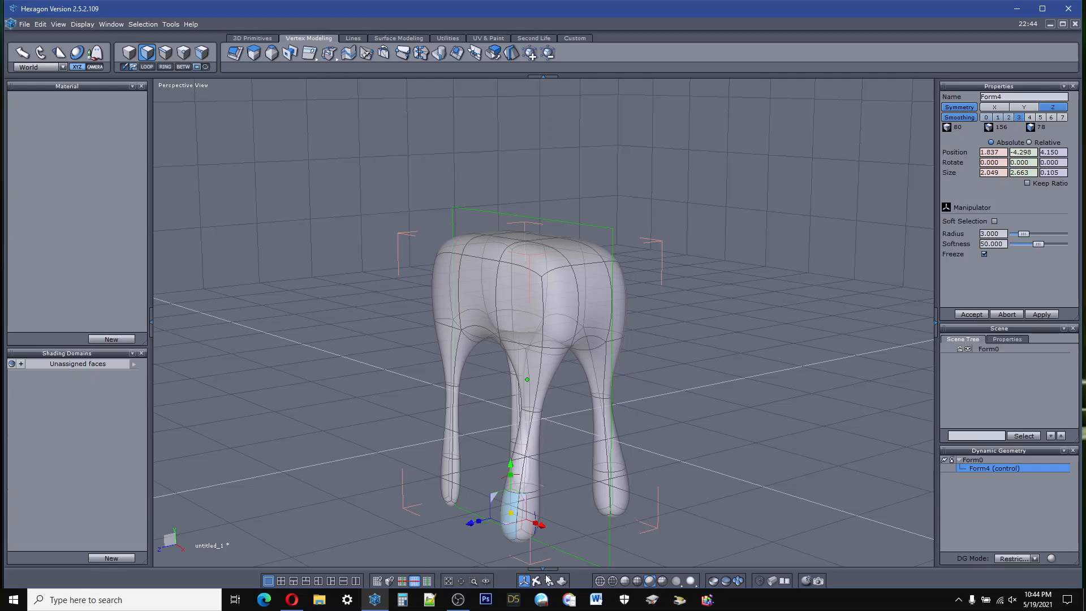
Step: Move the outer lower face of the negative X leg out to about Z 3.76 and deselect it
{"action": "mouse_move", "coordinate": [611, 368]}
{"action": "right_mouse_down"}
{"action": "mouse_move", "coordinate": [512, 367]}
{"action": "mouse_move", "coordinate": [673, 334]}
{"action": "mouse_move", "coordinate": [693, 350]}
{"action": "mouse_move", "coordinate": [664, 356]}
{"action": "mouse_move", "coordinate": [684, 362]}
{"action": "mouse_move", "coordinate": [577, 342]}
{"action": "mouse_move", "coordinate": [636, 359]}
{"action": "mouse_move", "coordinate": [625, 355]}
{"action": "right_mouse_up"}
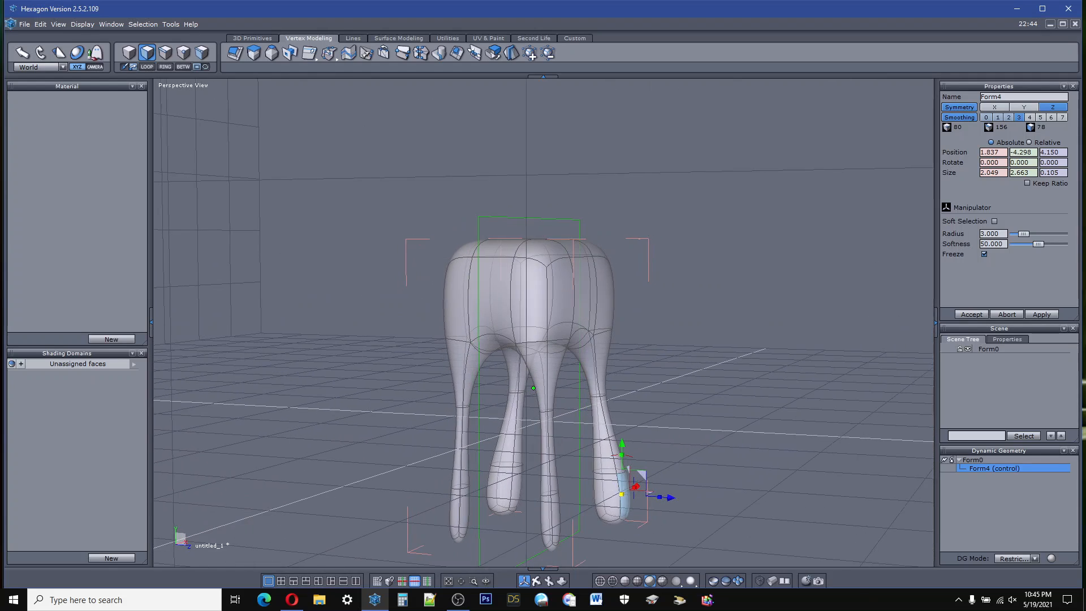
{"action": "left_click", "coordinate": [554, 534]}
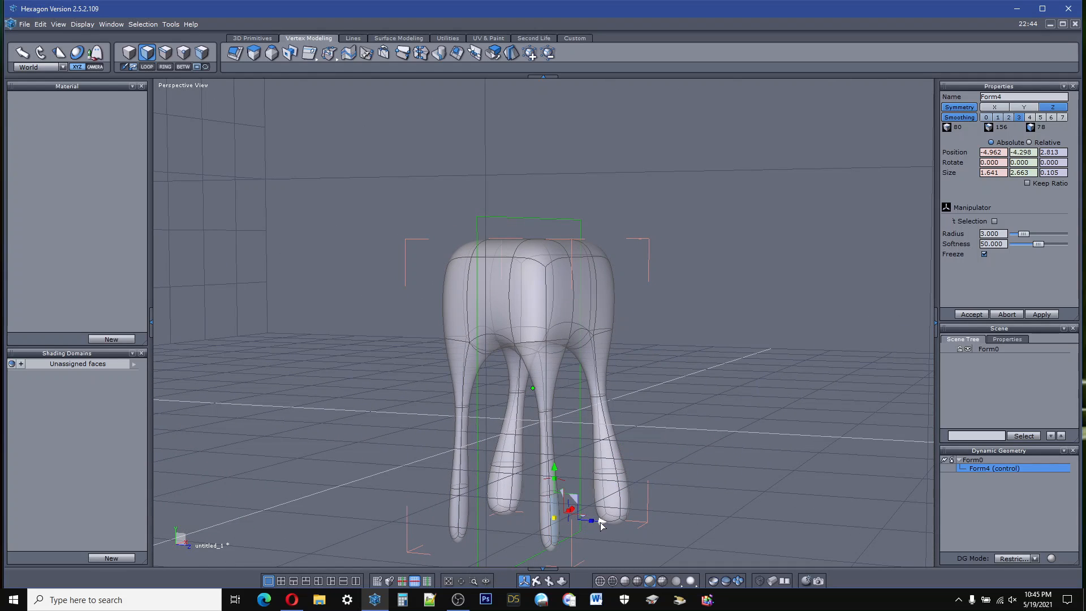
{"action": "left_click_drag", "start_coordinate": [601, 525], "coordinate": [615, 526]}
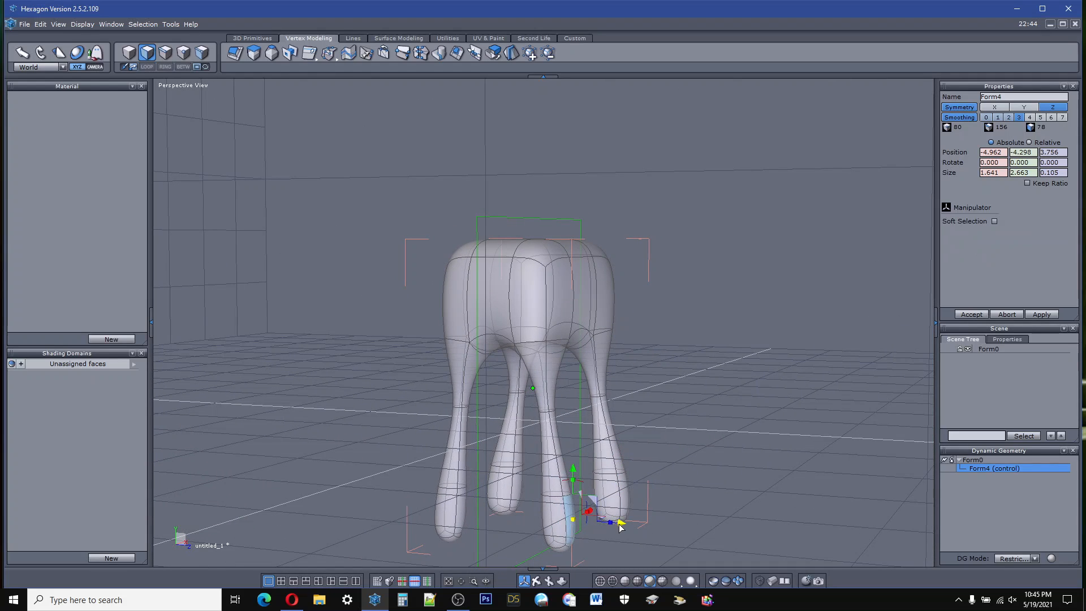
{"action": "left_click", "coordinate": [704, 456]}
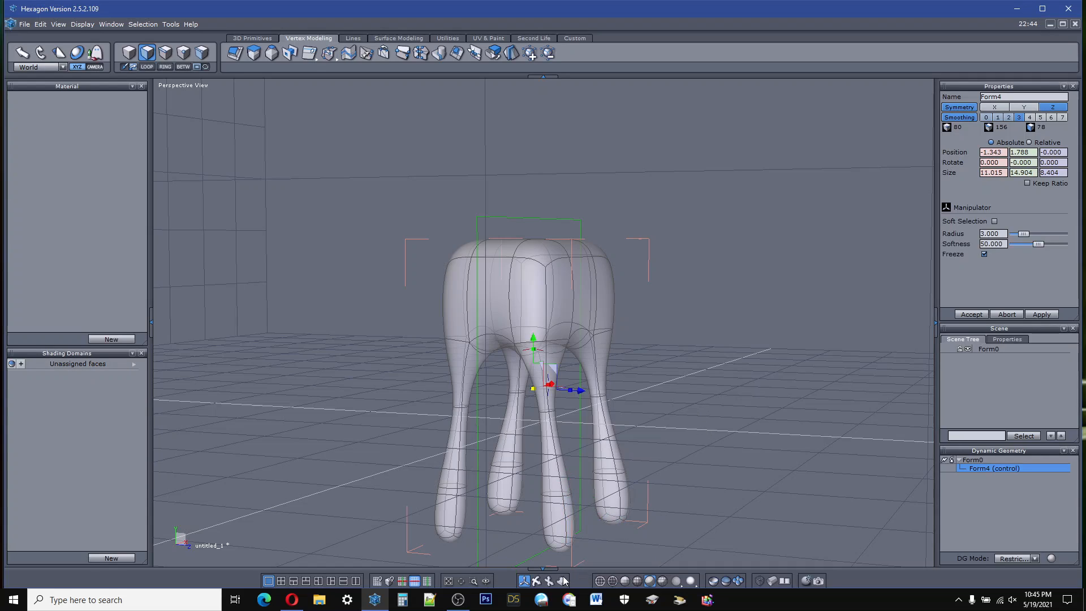
Step: Select the outer faces of the positive X leg from flank to foot and extrude them outward to about Z 3.6
{"action": "right_click_drag", "start_coordinate": [566, 481], "coordinate": [639, 543]}
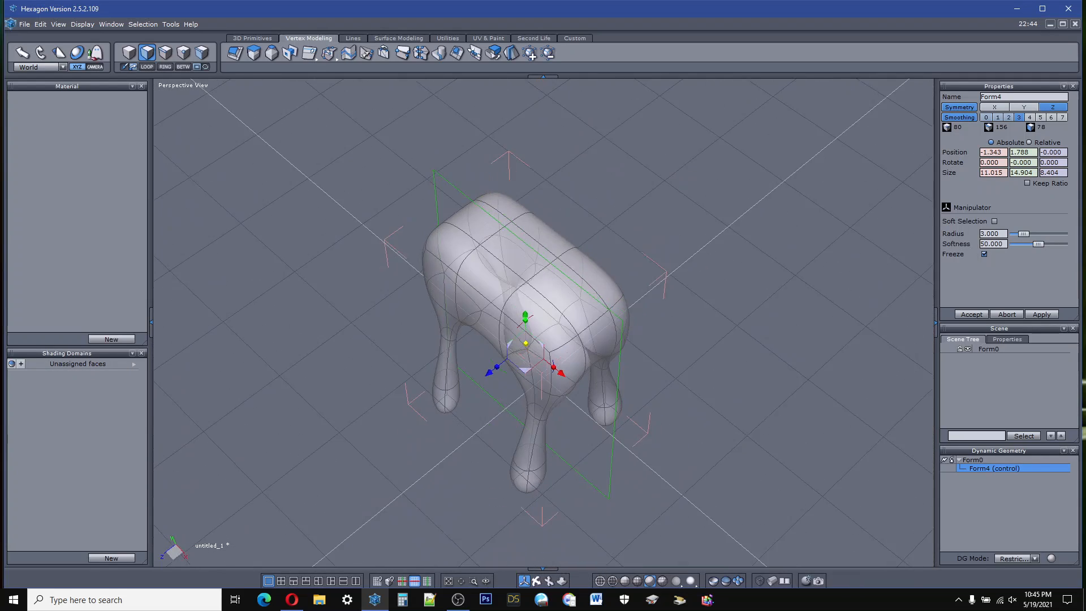
{"action": "right_click_drag", "start_coordinate": [613, 345], "coordinate": [522, 403]}
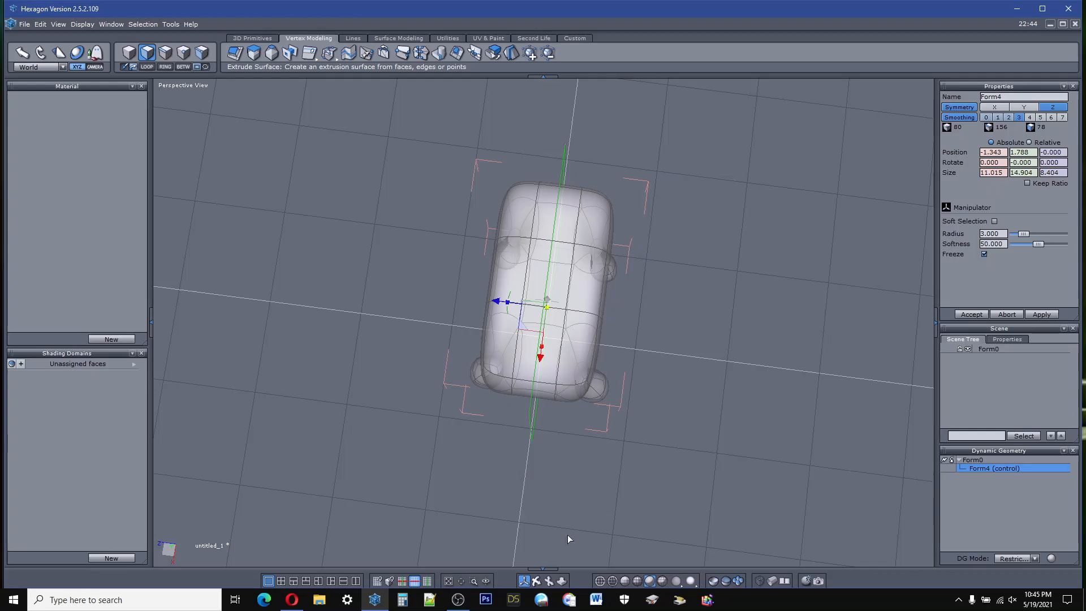
{"action": "left_click_drag", "start_coordinate": [536, 581], "coordinate": [537, 547]}
{"action": "middle_click_drag", "start_coordinate": [396, 543], "coordinate": [539, 558]}
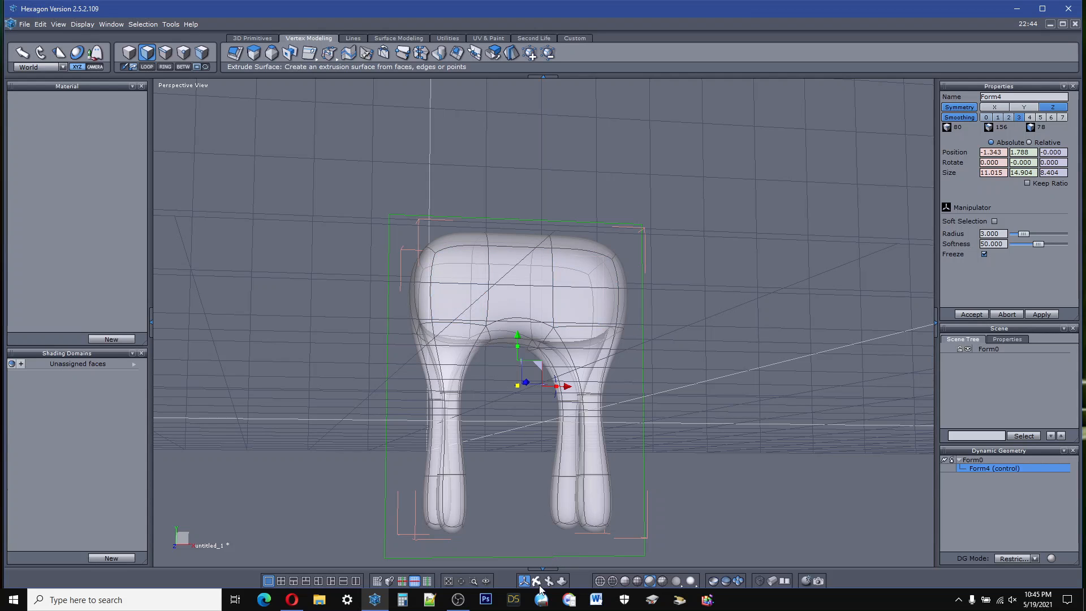
{"action": "right_click_drag", "start_coordinate": [539, 548], "coordinate": [538, 581]}
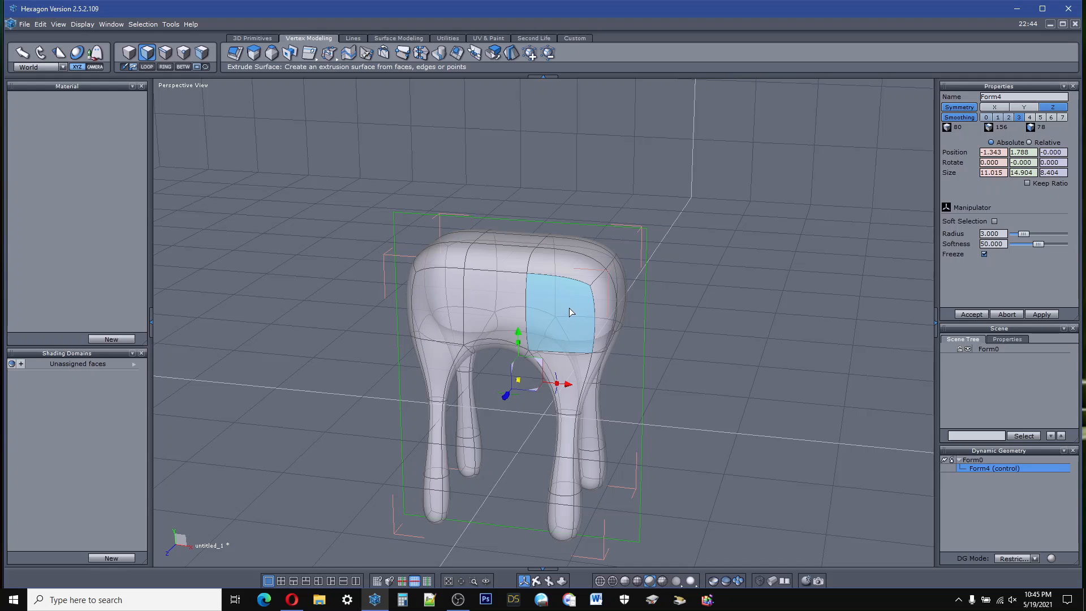
{"action": "left_click", "coordinate": [569, 308]}
{"action": "left_click", "coordinate": [568, 377], "text": "shift"}
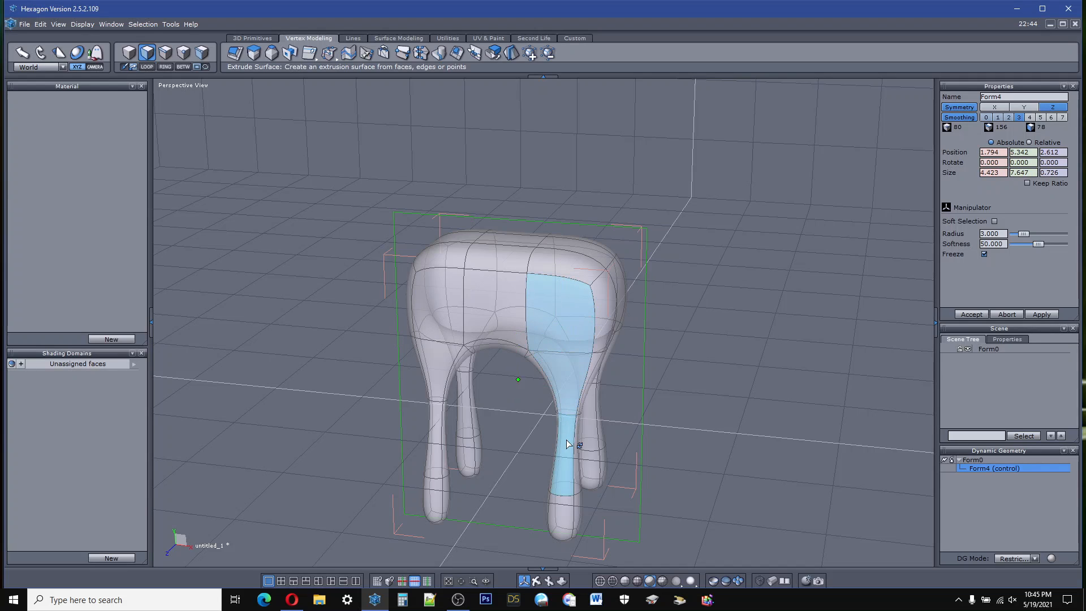
{"action": "left_click", "coordinate": [568, 444], "text": "shift"}
{"action": "left_click", "coordinate": [569, 516], "text": "shift"}
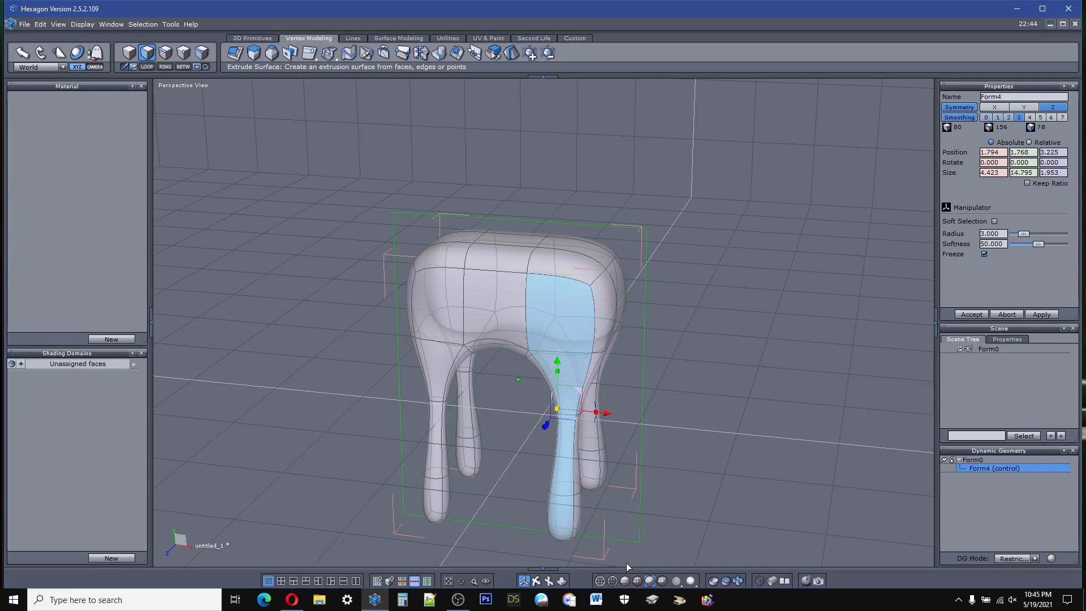
{"action": "mouse_move", "coordinate": [538, 565]}
{"action": "right_mouse_down"}
{"action": "mouse_move", "coordinate": [413, 546]}
{"action": "mouse_move", "coordinate": [550, 564]}
{"action": "right_mouse_up"}
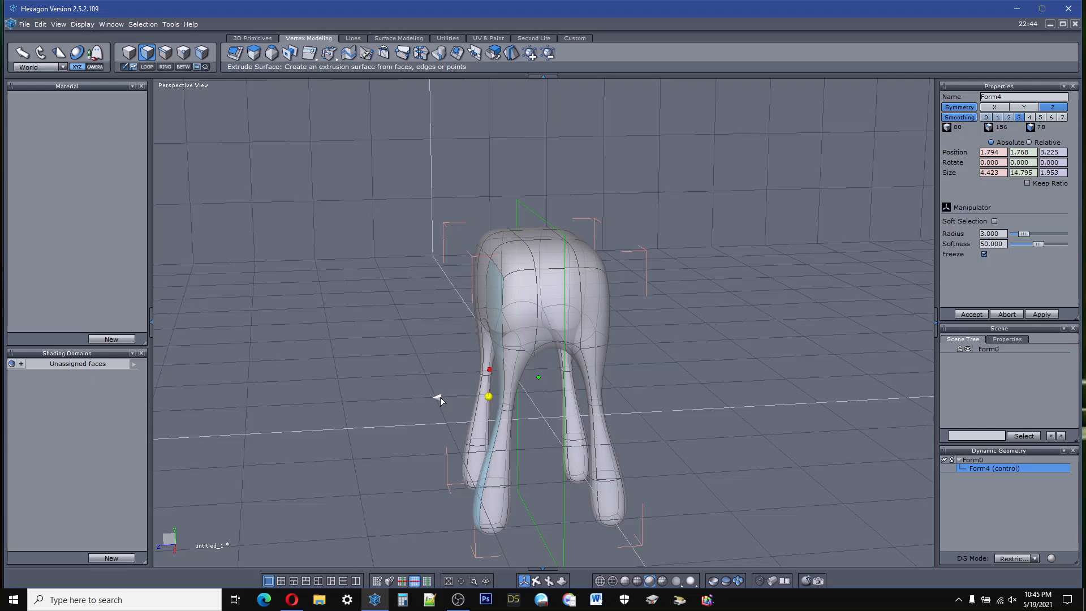
{"action": "left_click_drag", "start_coordinate": [440, 397], "coordinate": [431, 397], "text": "ctrl"}
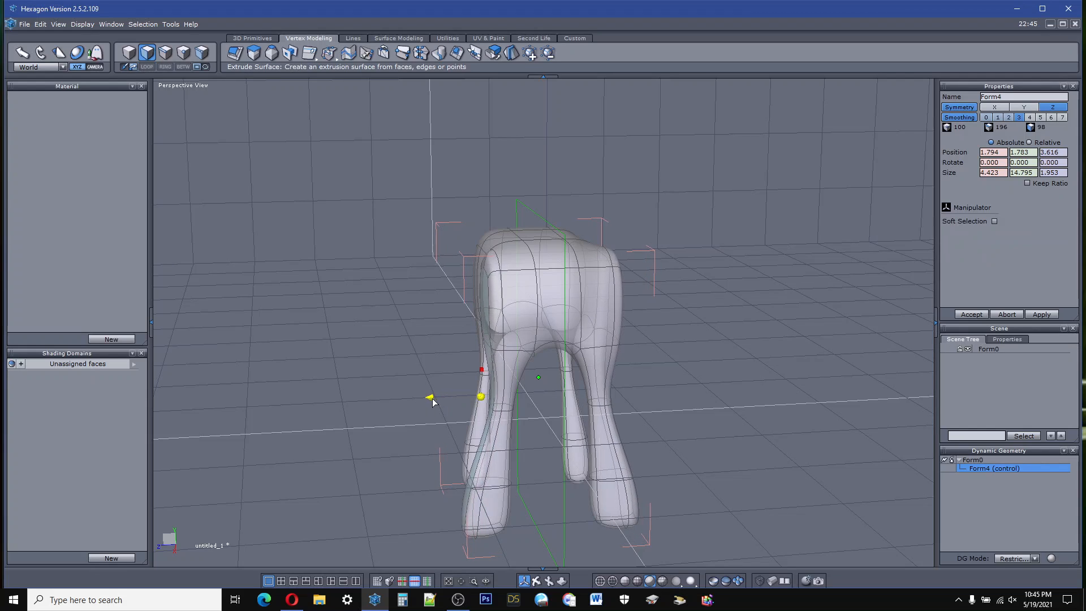
Step: Select the full horizontal loop of faces around the sides of the body, starting from a face at its positive X end
{"action": "middle_click_drag", "start_coordinate": [536, 560], "coordinate": [545, 418]}
{"action": "middle_click_drag", "start_coordinate": [573, 381], "coordinate": [577, 355]}
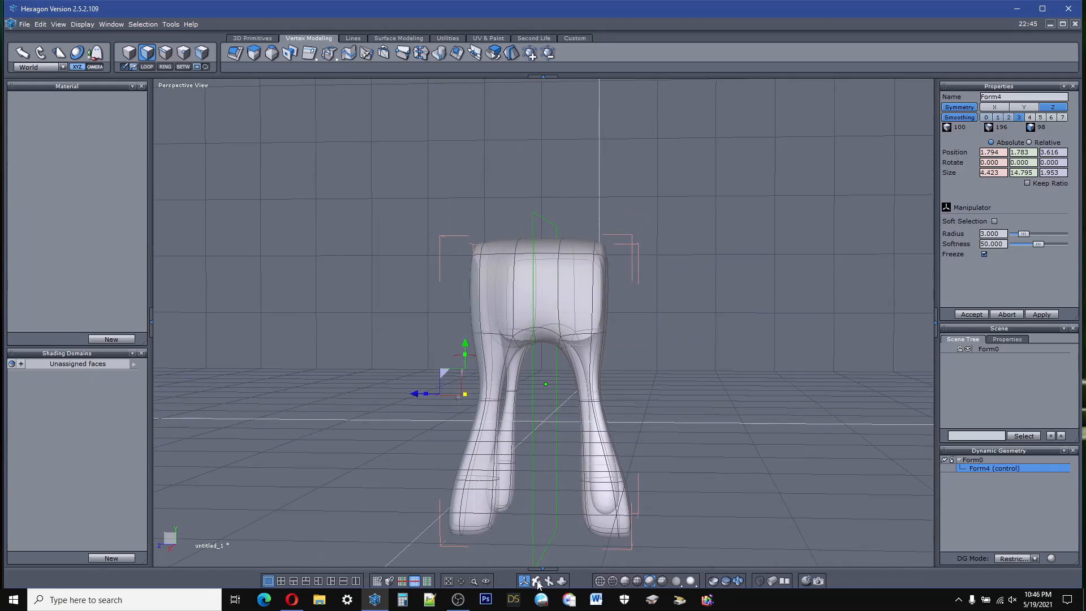
{"action": "left_click", "coordinate": [567, 282]}
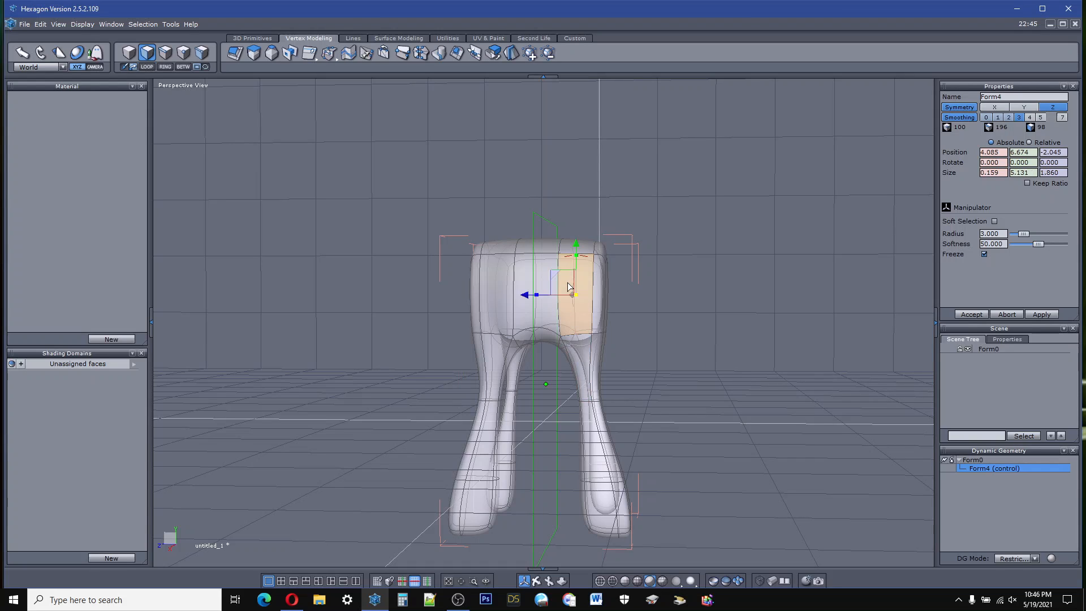
{"action": "left_click", "coordinate": [152, 67]}
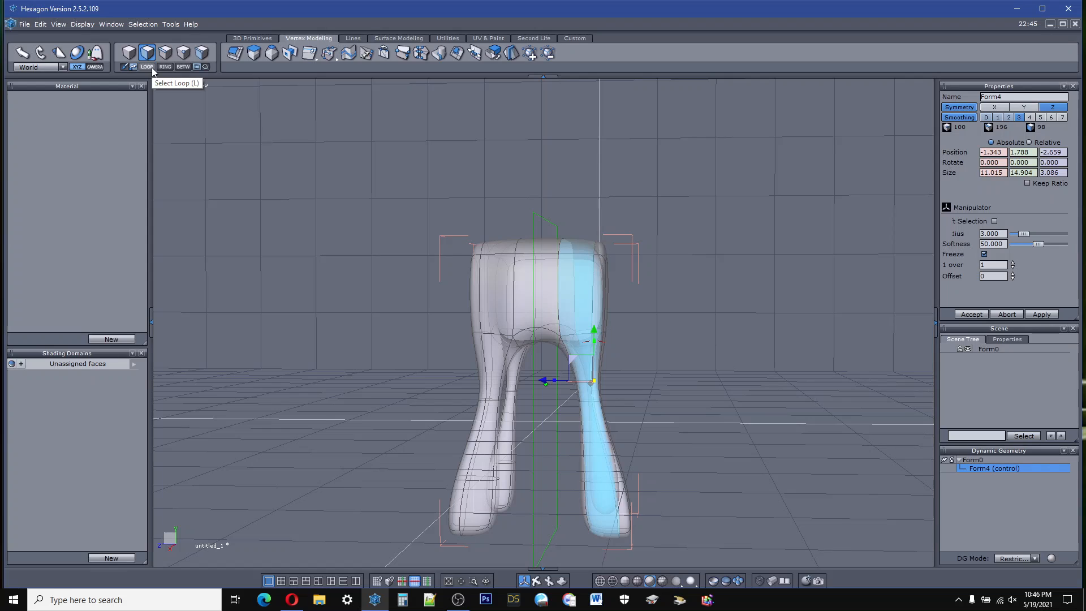
{"action": "left_click", "coordinate": [152, 67]}
{"action": "left_click", "coordinate": [147, 66]}
{"action": "left_click", "coordinate": [147, 66]}
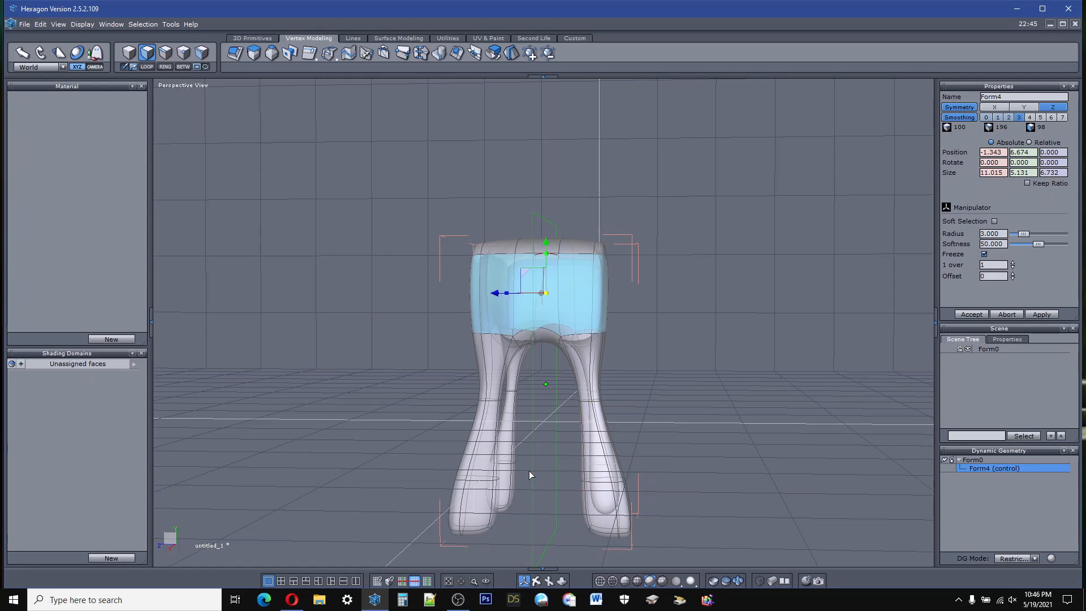
{"action": "middle_click_drag", "start_coordinate": [538, 579], "coordinate": [639, 601]}
{"action": "middle_click_drag", "start_coordinate": [390, 346], "coordinate": [457, 332]}
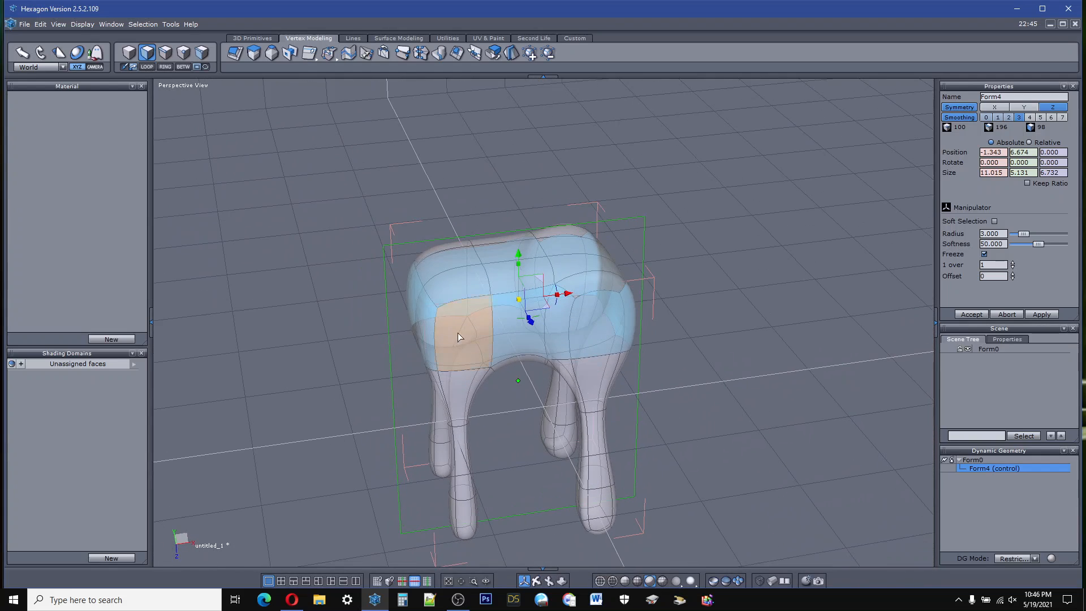
{"action": "left_click", "coordinate": [353, 39]}
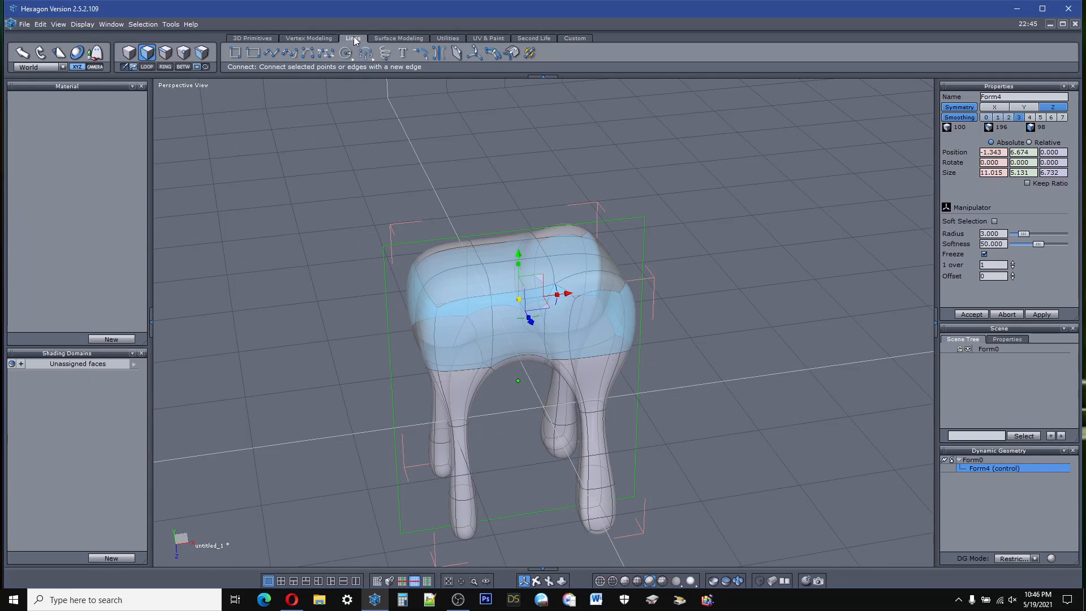
{"action": "left_click", "coordinate": [476, 55]}
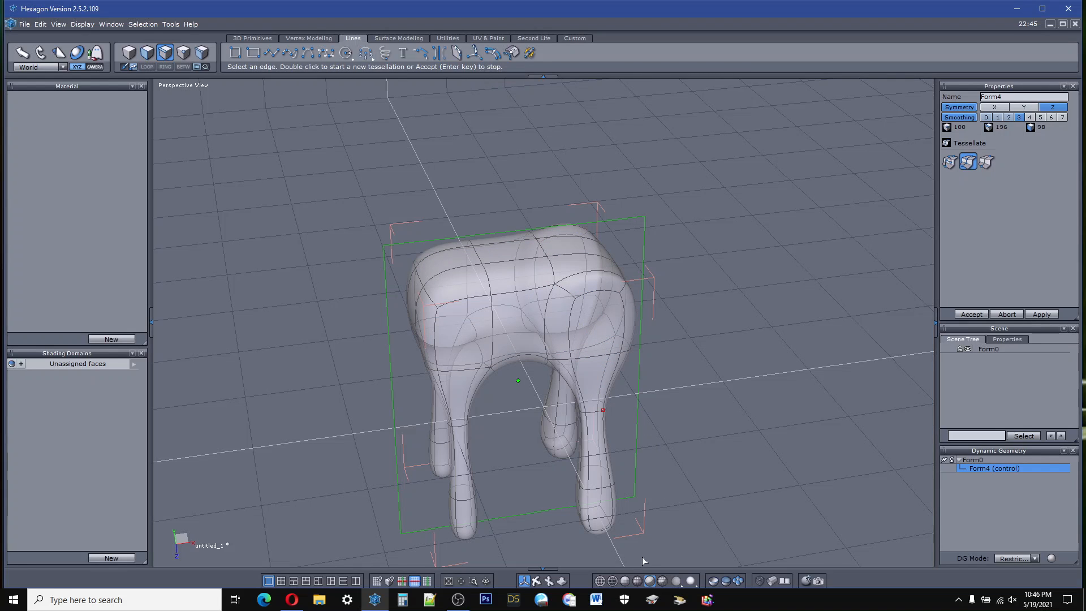
{"action": "left_click_drag", "start_coordinate": [536, 581], "coordinate": [1082, 297]}
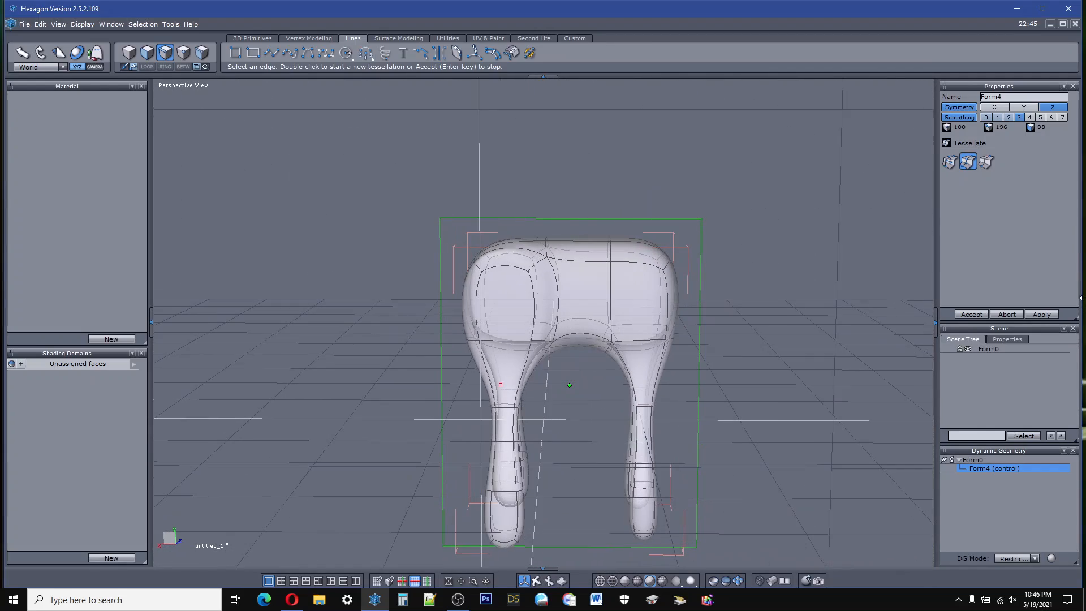
{"action": "left_click", "coordinate": [1007, 315]}
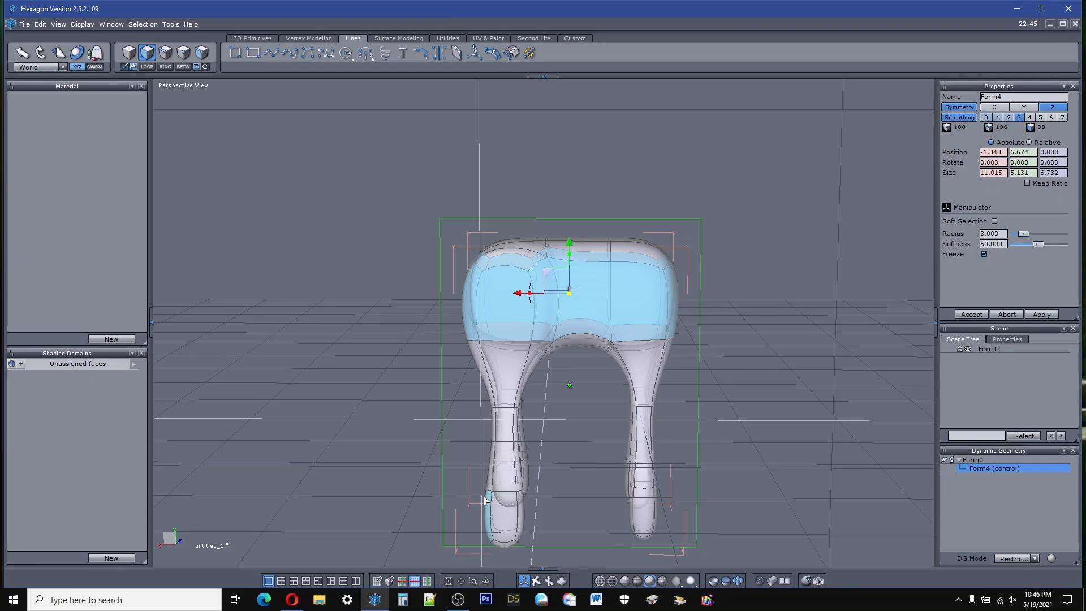
Step: Undo the loop selections and the outward extrusion of the positive X leg's outer faces
{"action": "left_click", "coordinate": [40, 25]}
{"action": "left_click", "coordinate": [52, 36]}
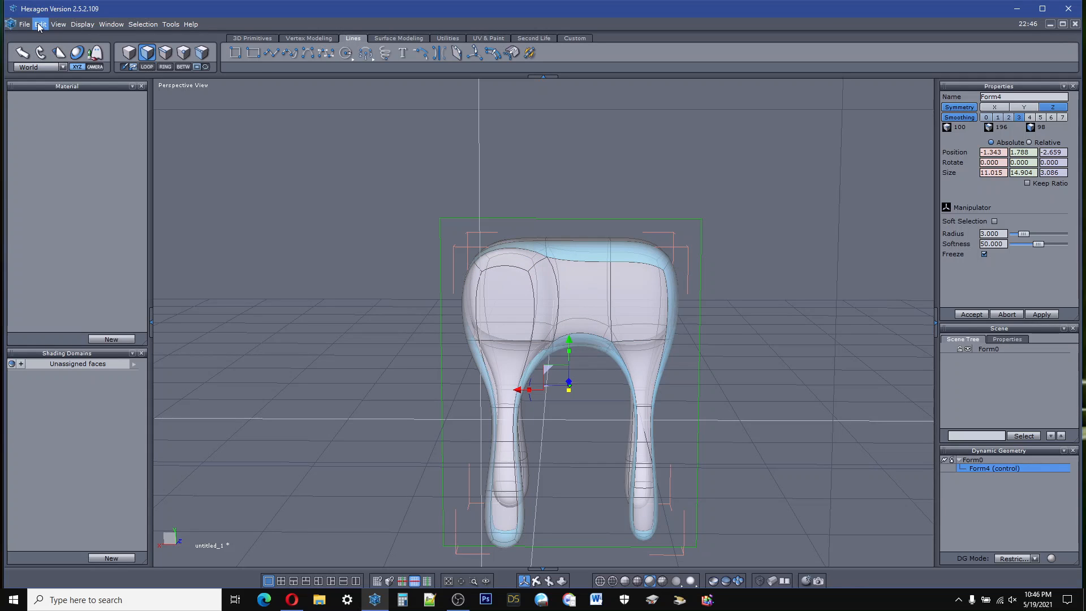
{"action": "left_click", "coordinate": [39, 25]}
{"action": "left_click", "coordinate": [50, 49]}
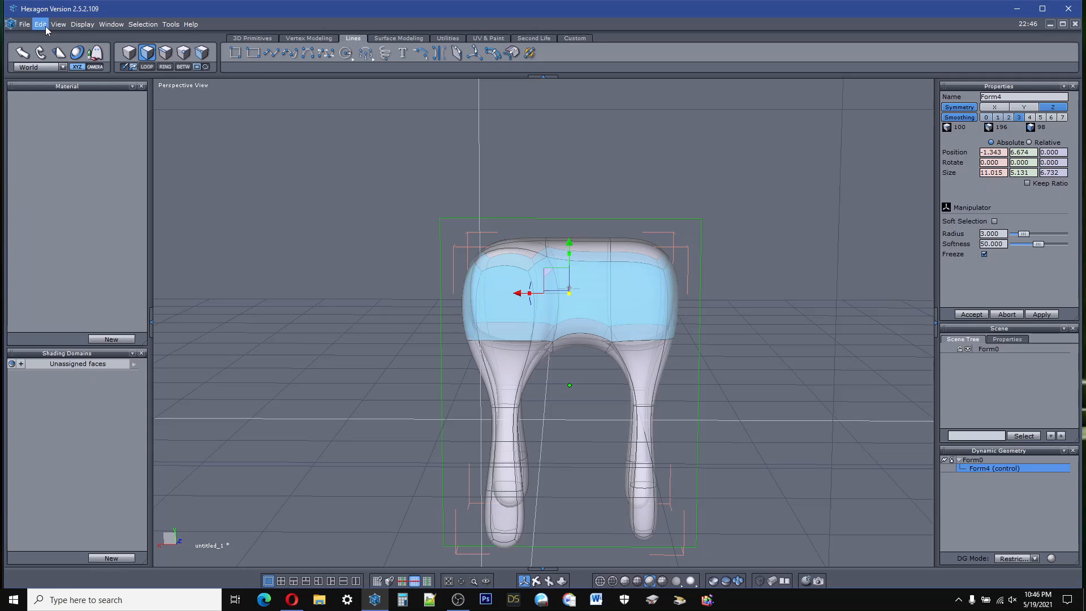
{"action": "left_click", "coordinate": [41, 25]}
{"action": "left_click", "coordinate": [48, 35]}
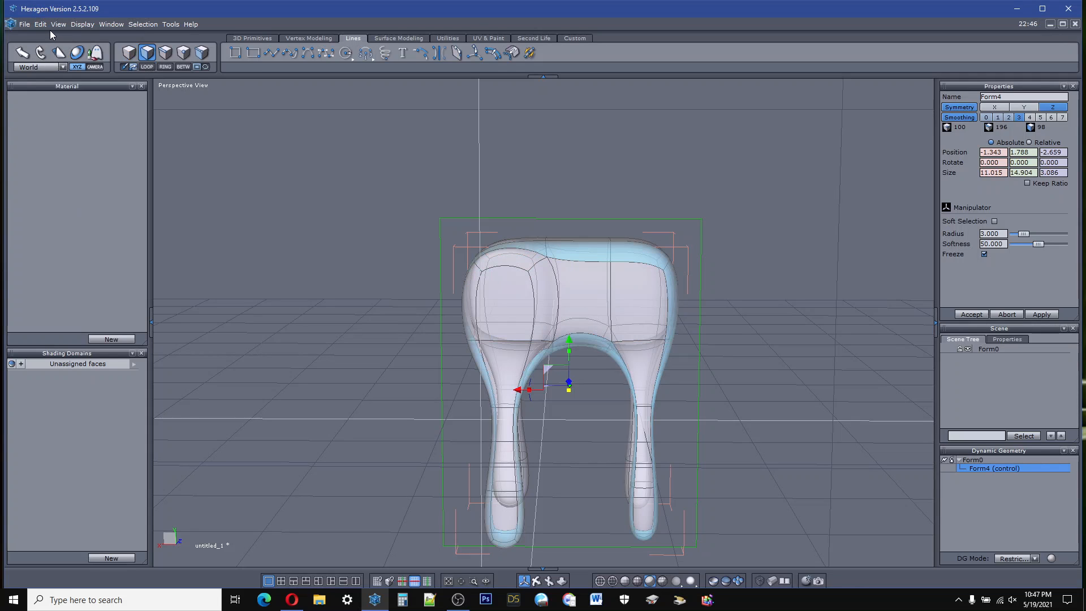
{"action": "left_click", "coordinate": [40, 25]}
{"action": "left_click", "coordinate": [49, 36]}
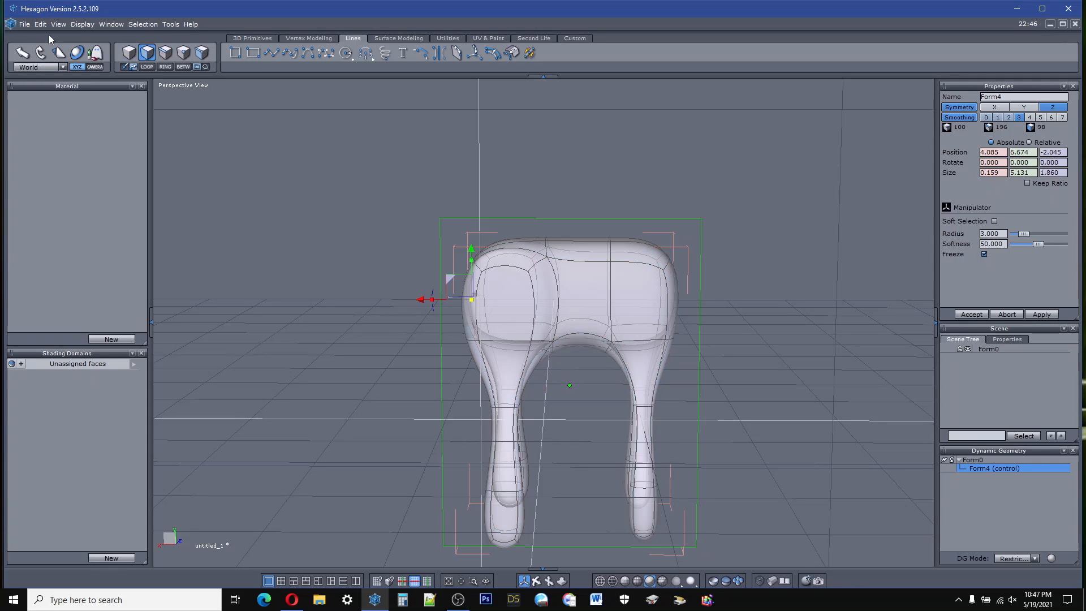
{"action": "left_click", "coordinate": [40, 25]}
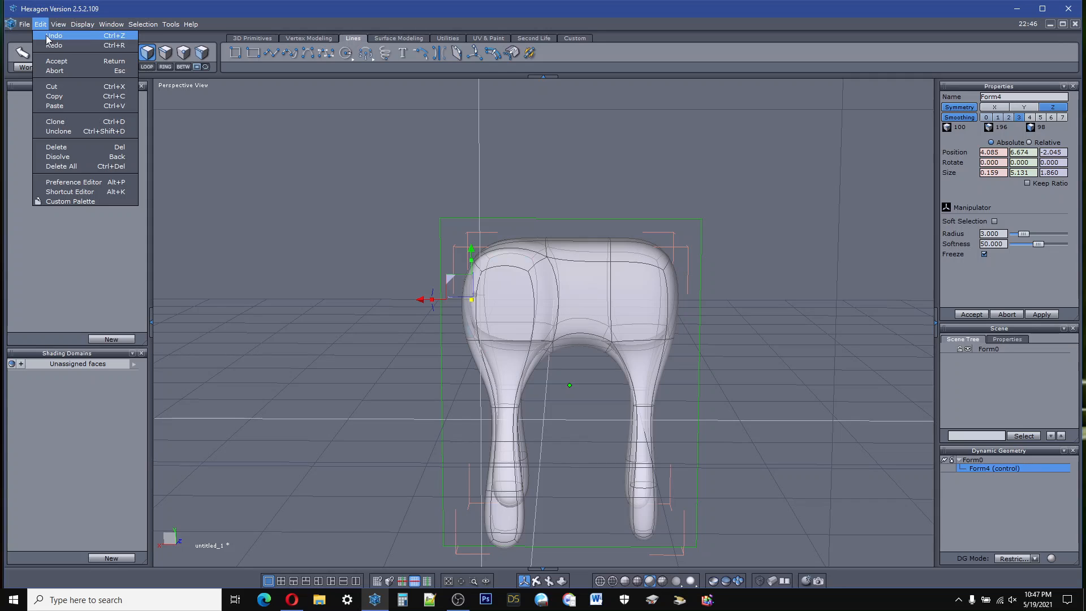
{"action": "left_click", "coordinate": [46, 35]}
{"action": "left_click", "coordinate": [47, 25]}
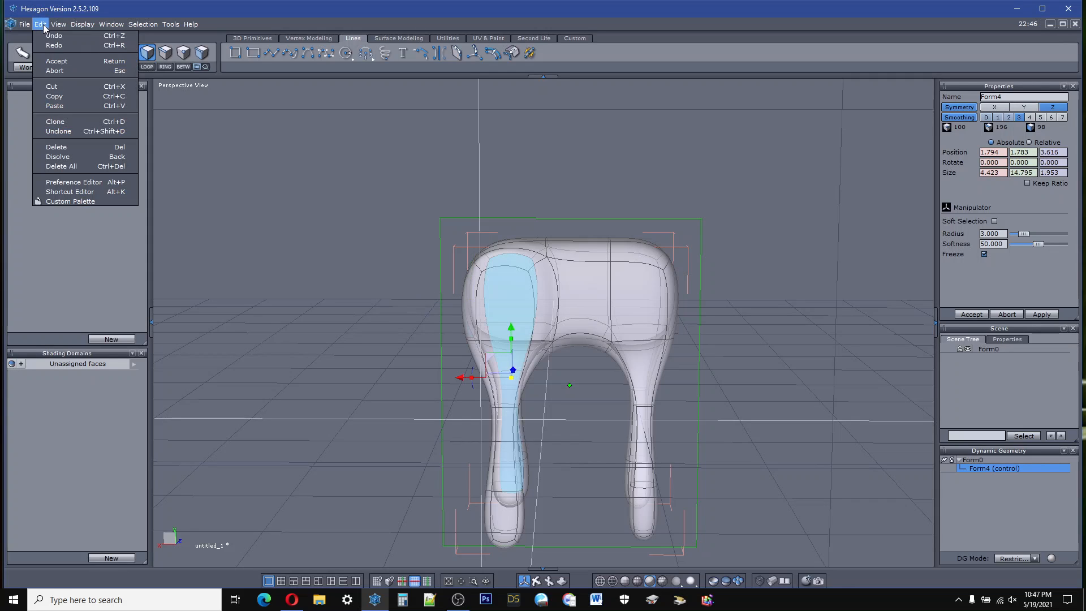
{"action": "left_click", "coordinate": [49, 35]}
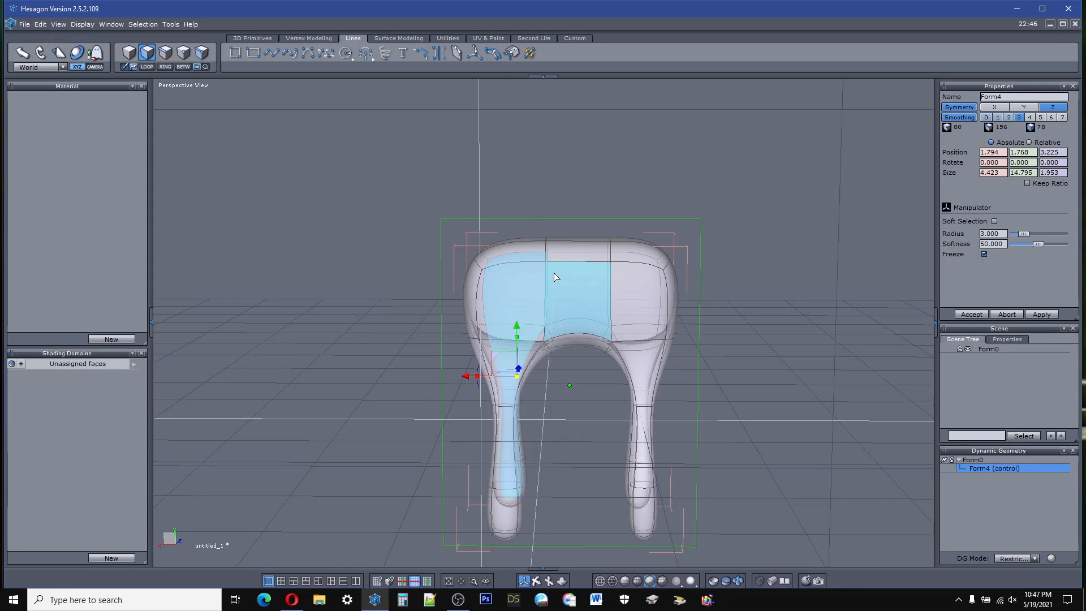
Step: Expand the selection from a single flank face to the complete band of side faces around the body
{"action": "left_click", "coordinate": [612, 294]}
{"action": "left_click", "coordinate": [625, 287], "text": "ctrl"}
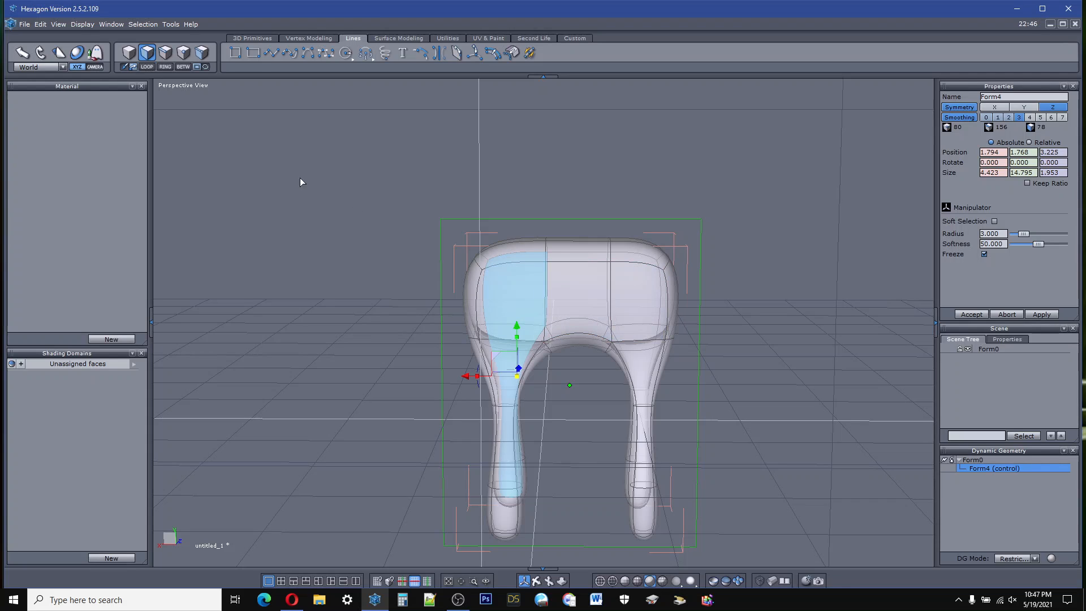
{"action": "left_click", "coordinate": [530, 306]}
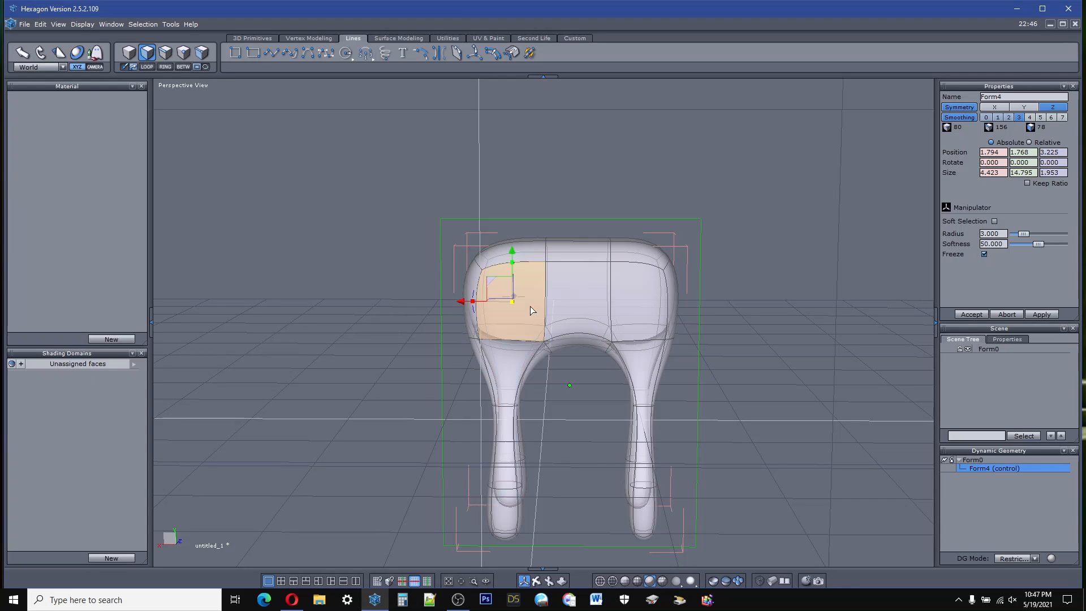
{"action": "left_click", "coordinate": [197, 66]}
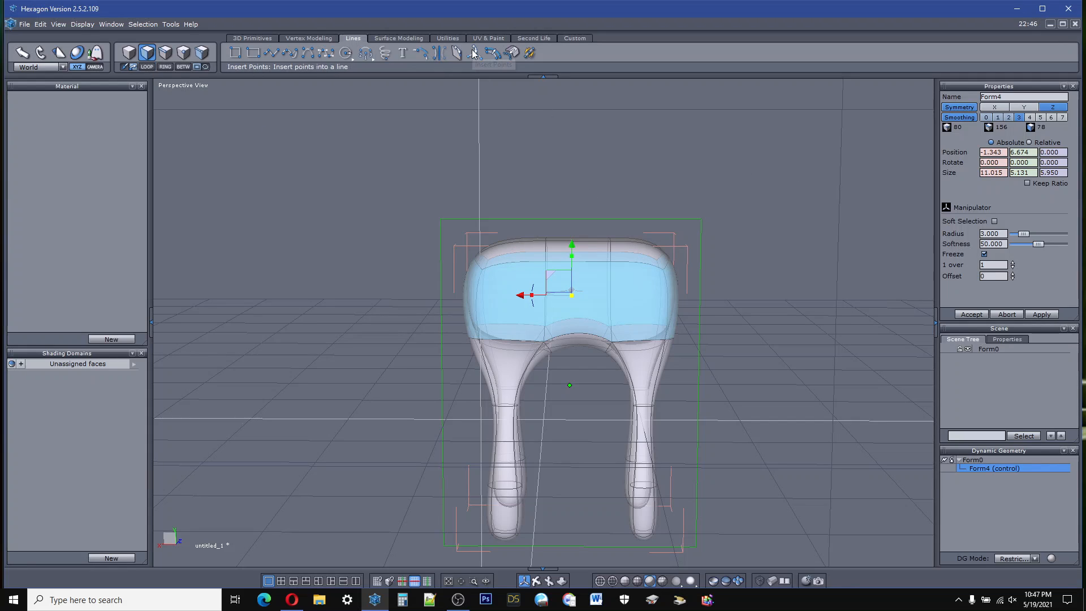
{"action": "left_click", "coordinate": [575, 218]}
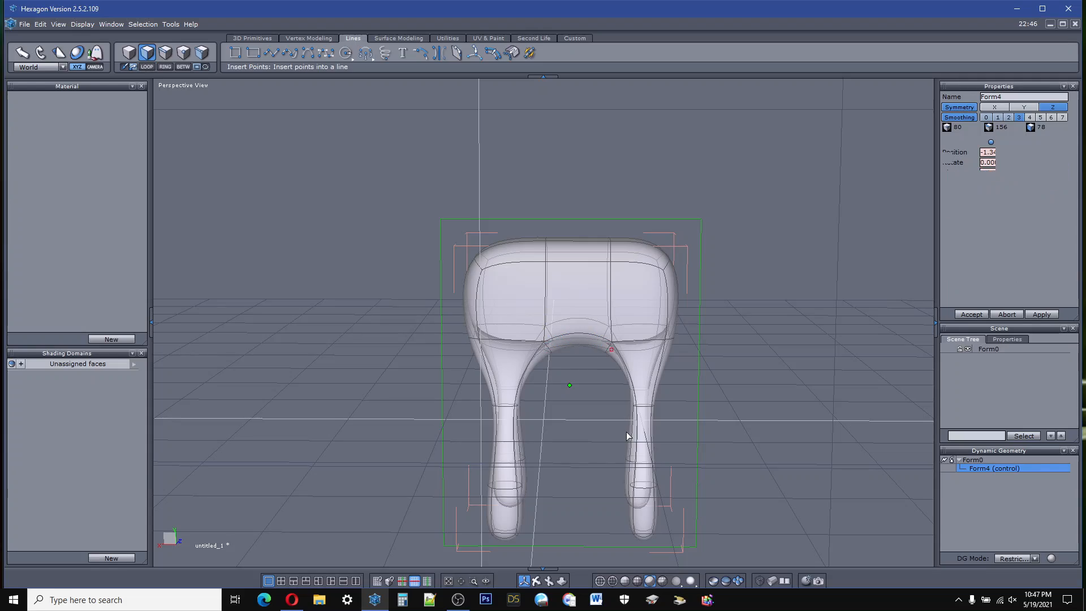
{"action": "key", "text": "alt+c"}
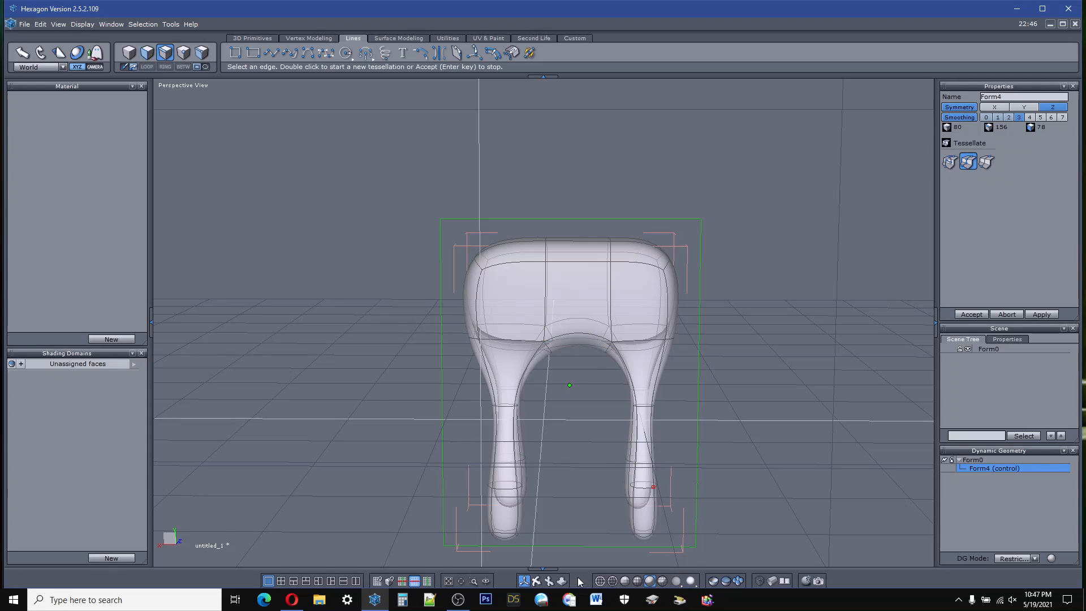
{"action": "right_click_drag", "start_coordinate": [534, 543], "coordinate": [539, 362]}
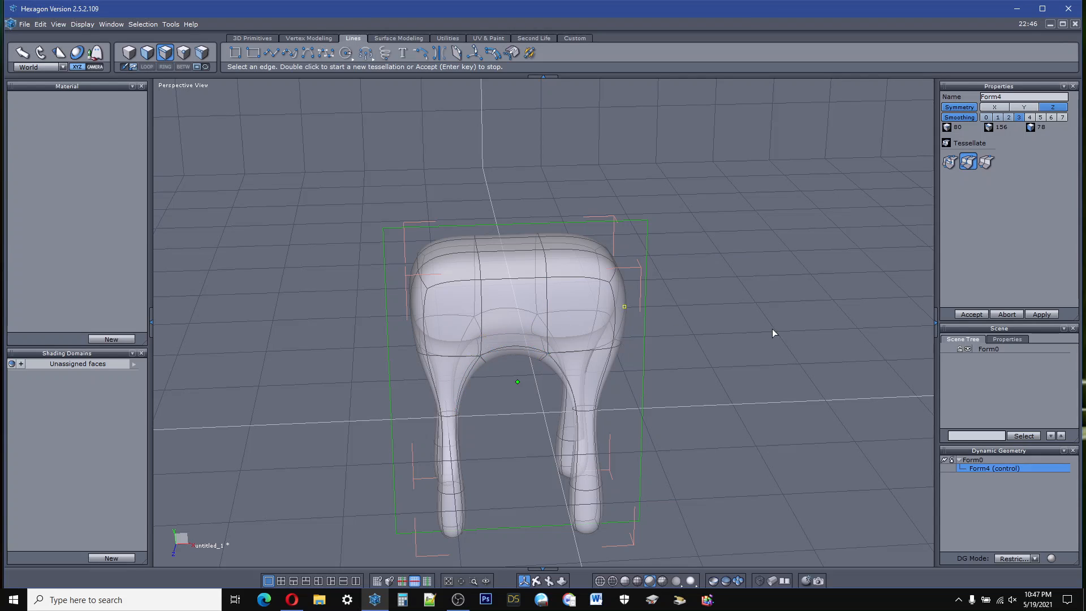
{"action": "left_click", "coordinate": [1005, 314]}
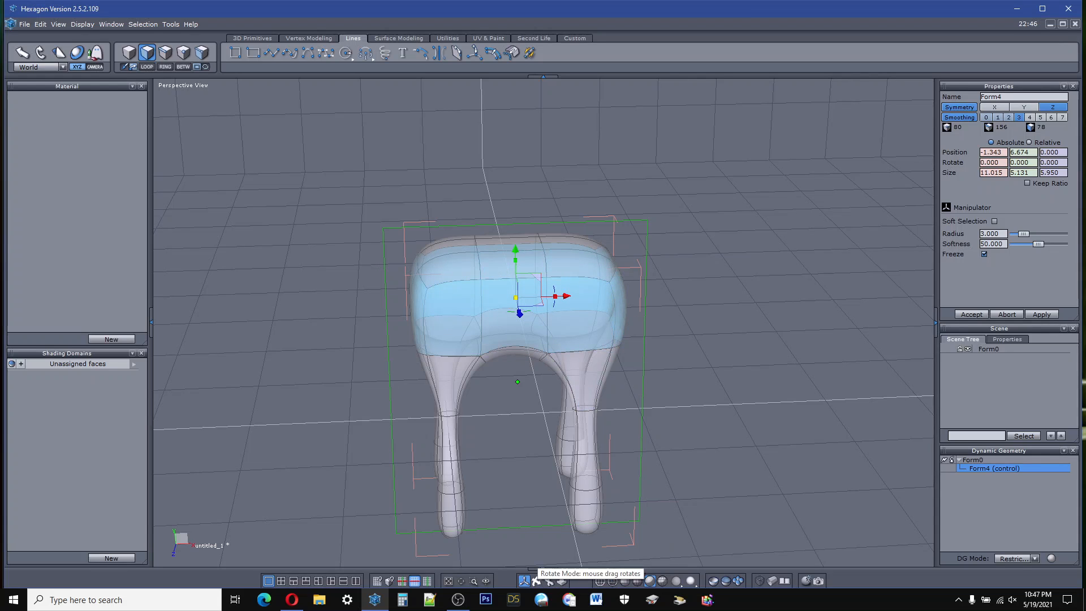
Step: Select all the body's top faces, lower them to about Y 6.80, and extrude them back up to about Y 9.30
{"action": "right_click_drag", "start_coordinate": [534, 453], "coordinate": [493, 523]}
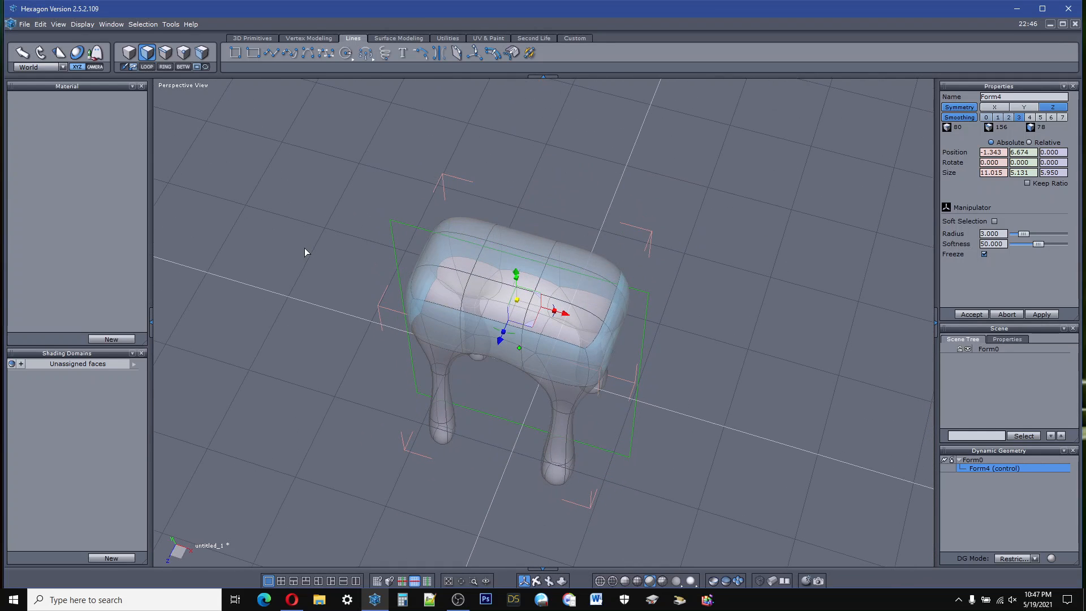
{"action": "left_click", "coordinate": [464, 232]}
{"action": "left_click", "coordinate": [453, 253], "text": "shift"}
{"action": "left_click", "coordinate": [513, 305], "text": "shift"}
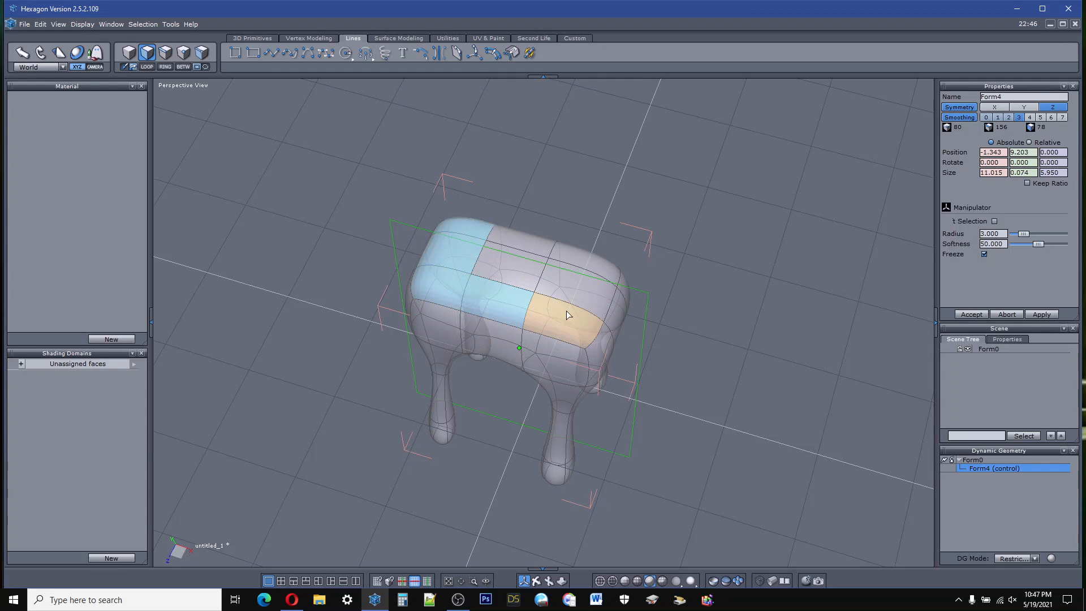
{"action": "left_click", "coordinate": [577, 263], "text": "shift"}
{"action": "left_click", "coordinate": [546, 245], "text": "shift"}
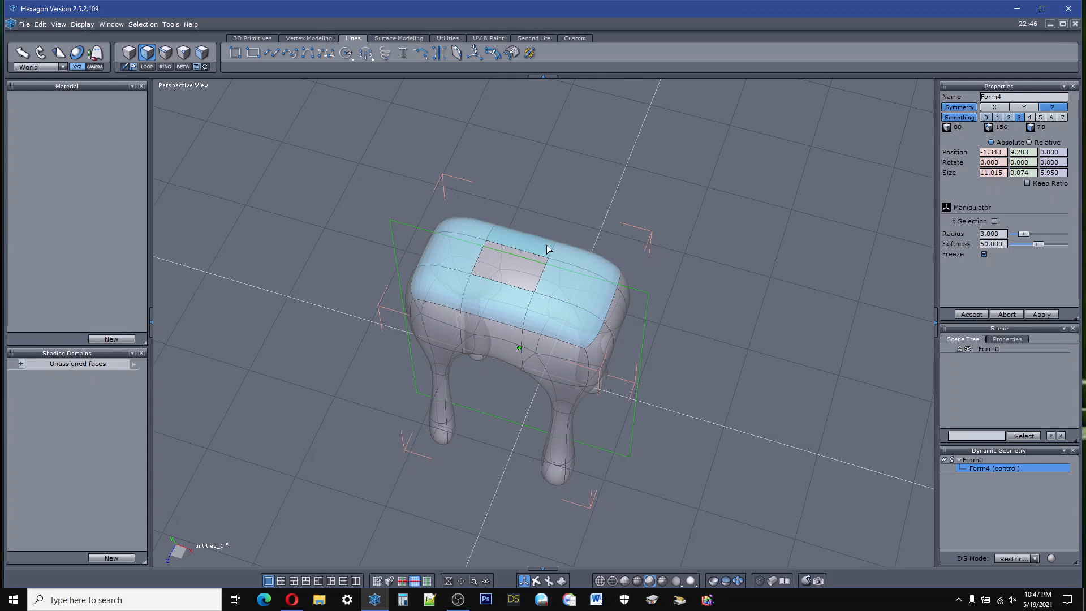
{"action": "left_click", "coordinate": [514, 277], "text": "shift"}
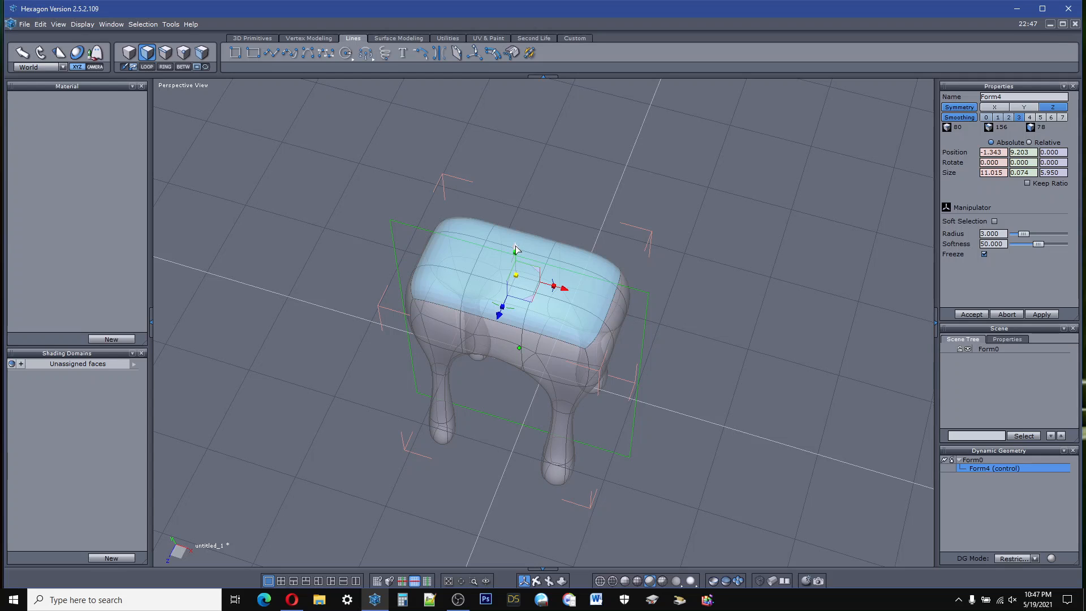
{"action": "left_click_drag", "start_coordinate": [515, 249], "coordinate": [516, 272]}
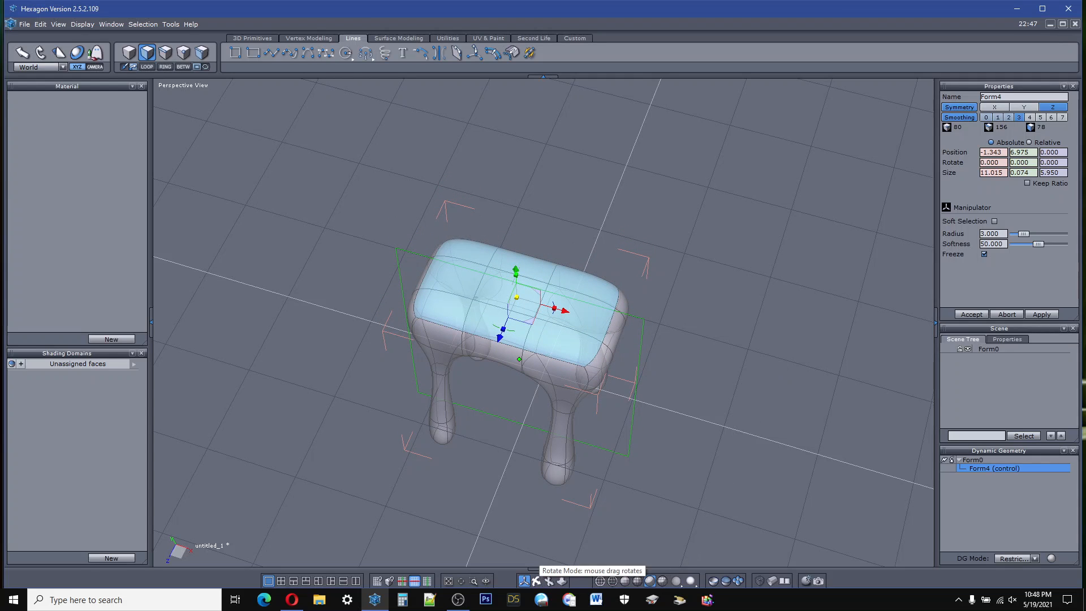
{"action": "right_click_drag", "start_coordinate": [537, 487], "coordinate": [577, 370]}
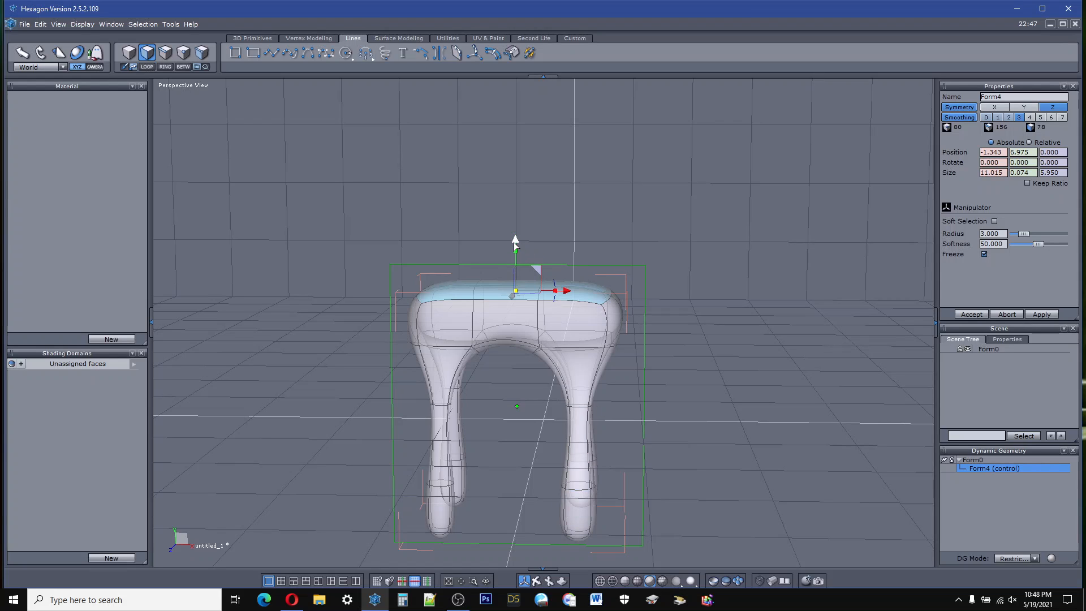
{"action": "left_click_drag", "start_coordinate": [514, 242], "coordinate": [517, 254]}
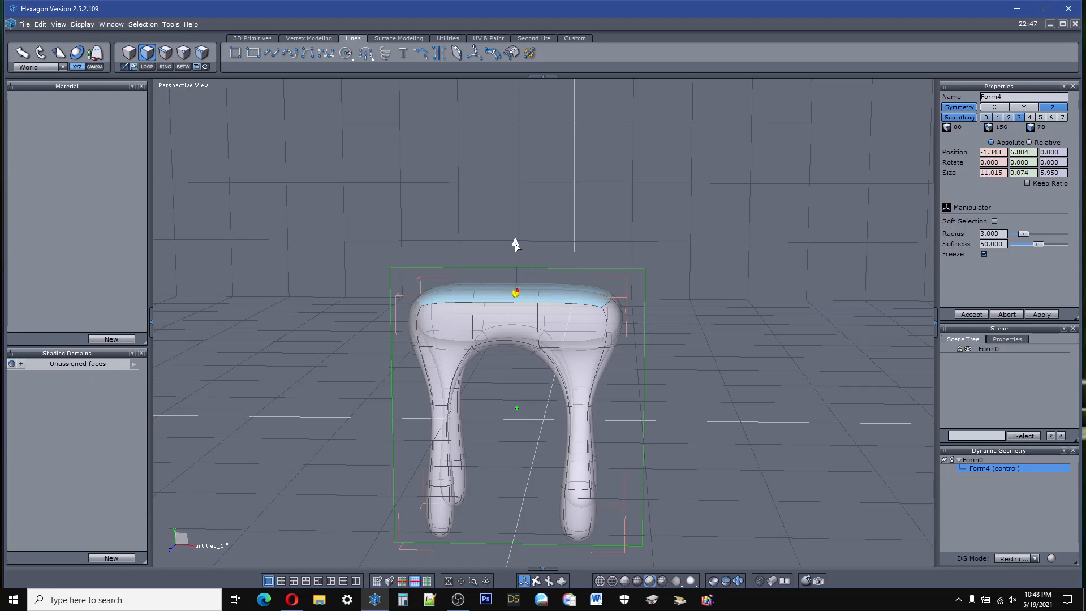
{"action": "left_click_drag", "start_coordinate": [514, 243], "coordinate": [528, 193]}
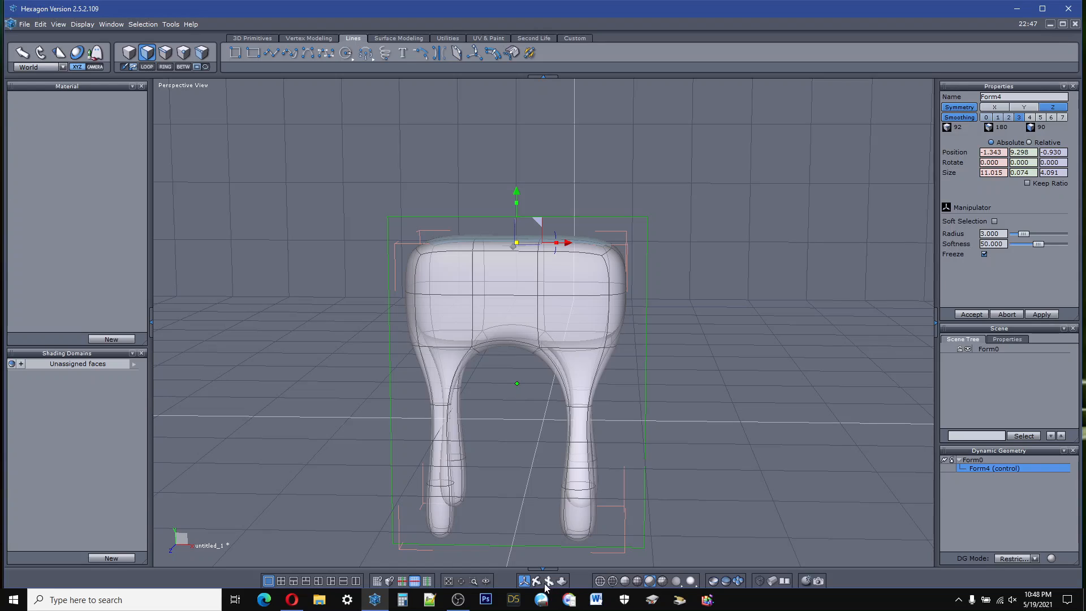
Step: Extrude the upper middle face at the body's positive X end outward in segments to about X 28.86 as a long neck
{"action": "right_click_drag", "start_coordinate": [542, 396], "coordinate": [547, 580]}
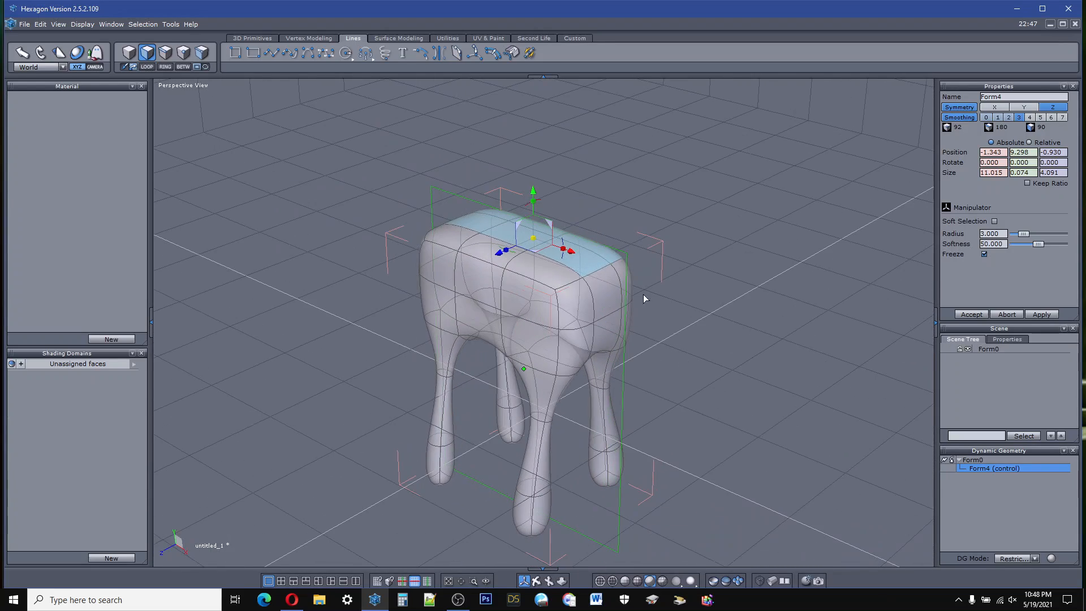
{"action": "left_click", "coordinate": [615, 287]}
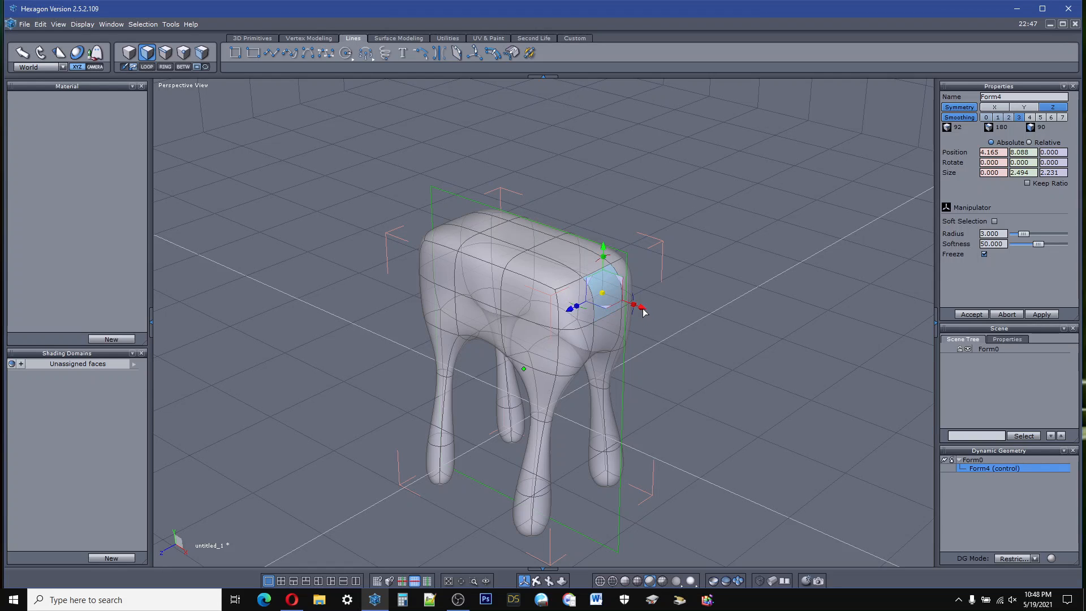
{"action": "left_click_drag", "start_coordinate": [643, 311], "coordinate": [914, 447]}
{"action": "scroll", "coordinate": [524, 320], "scroll_direction": "down", "scroll_amount": 3}
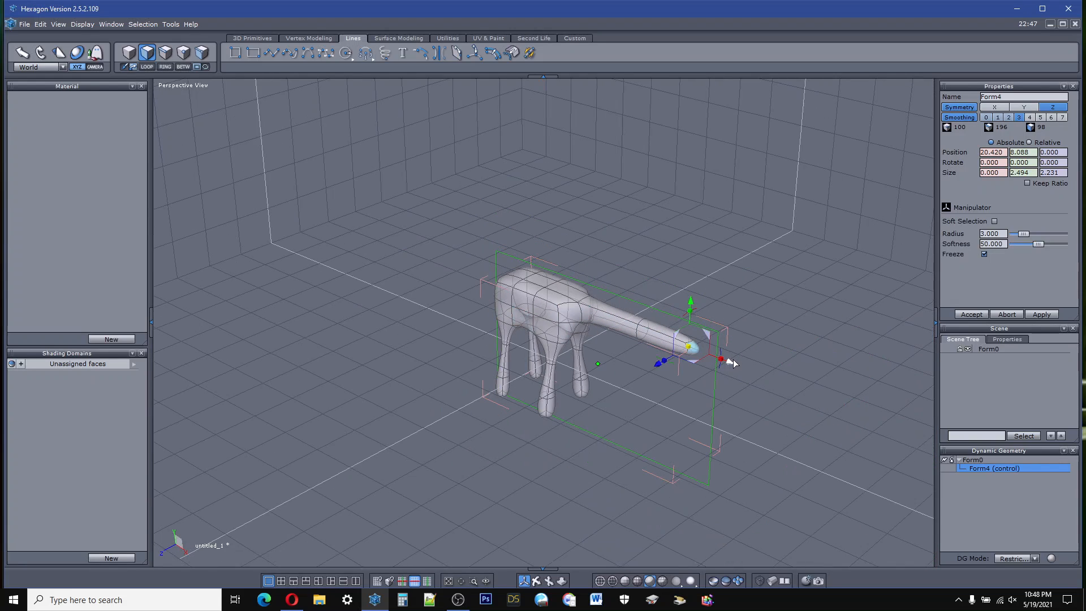
{"action": "left_click_drag", "start_coordinate": [729, 365], "coordinate": [802, 392], "text": "shift"}
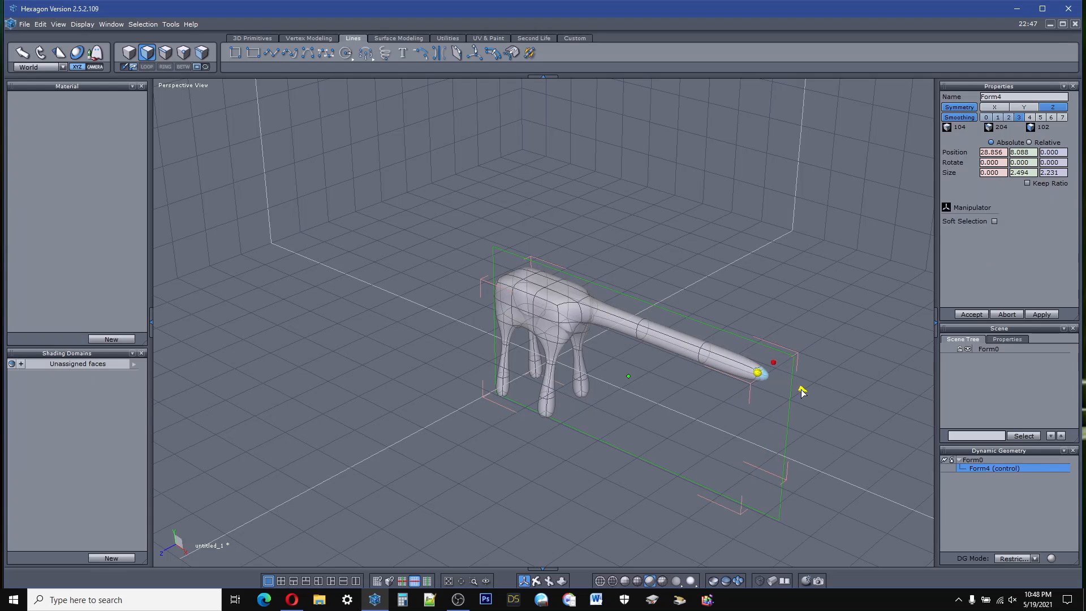
{"action": "left_click_drag", "start_coordinate": [541, 585], "coordinate": [480, 499]}
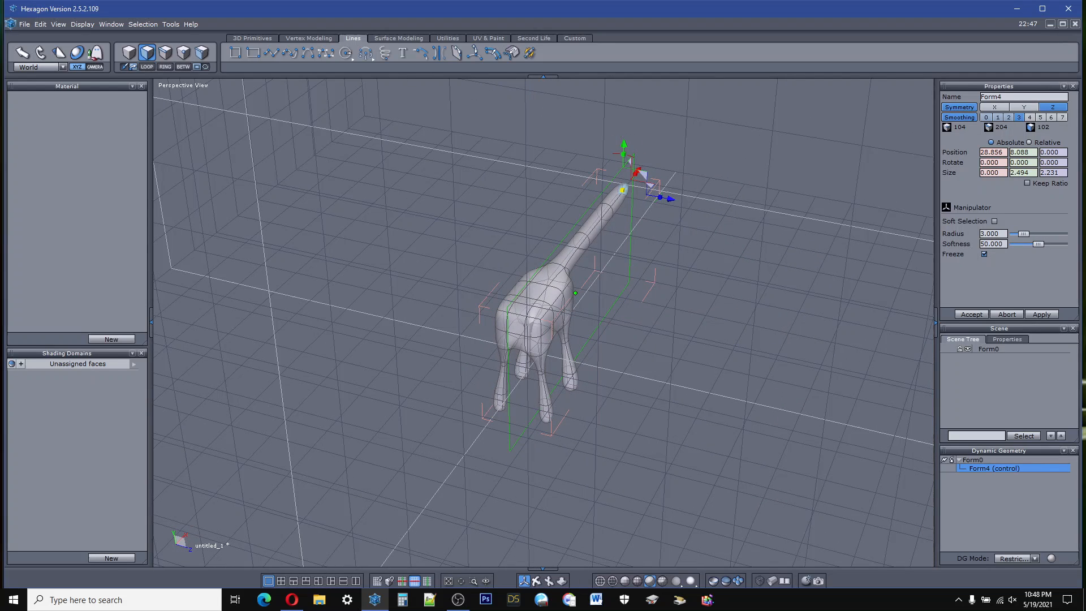
Step: Try to extrude the upper middle face at the body's negative X end straight outward to about X -10.49
{"action": "left_click", "coordinate": [515, 326]}
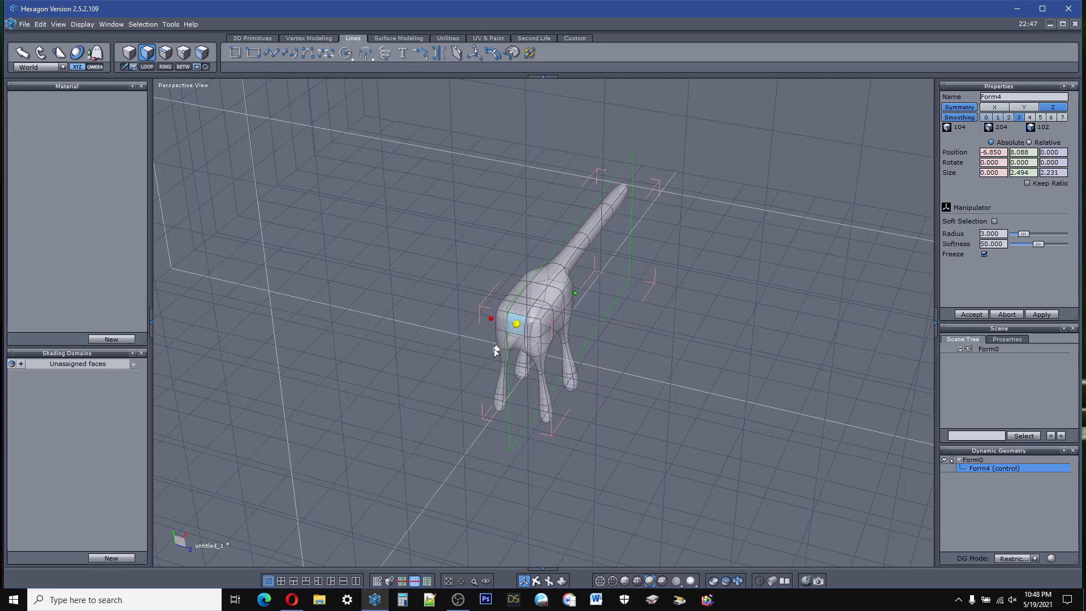
{"action": "left_click_drag", "start_coordinate": [495, 352], "coordinate": [483, 365], "text": "ctrl"}
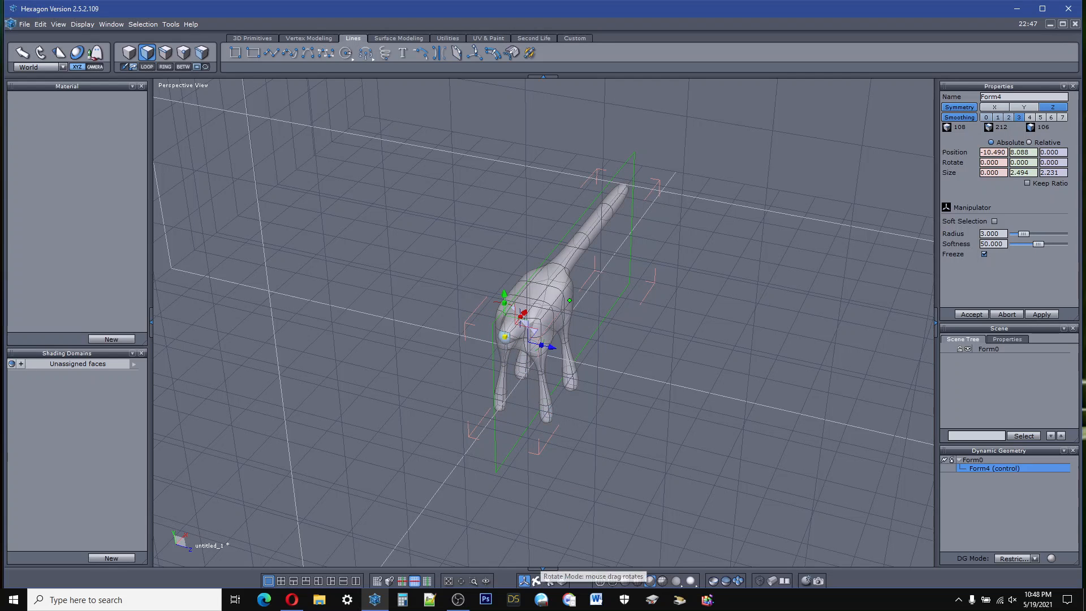
{"action": "right_click_drag", "start_coordinate": [531, 526], "coordinate": [453, 458]}
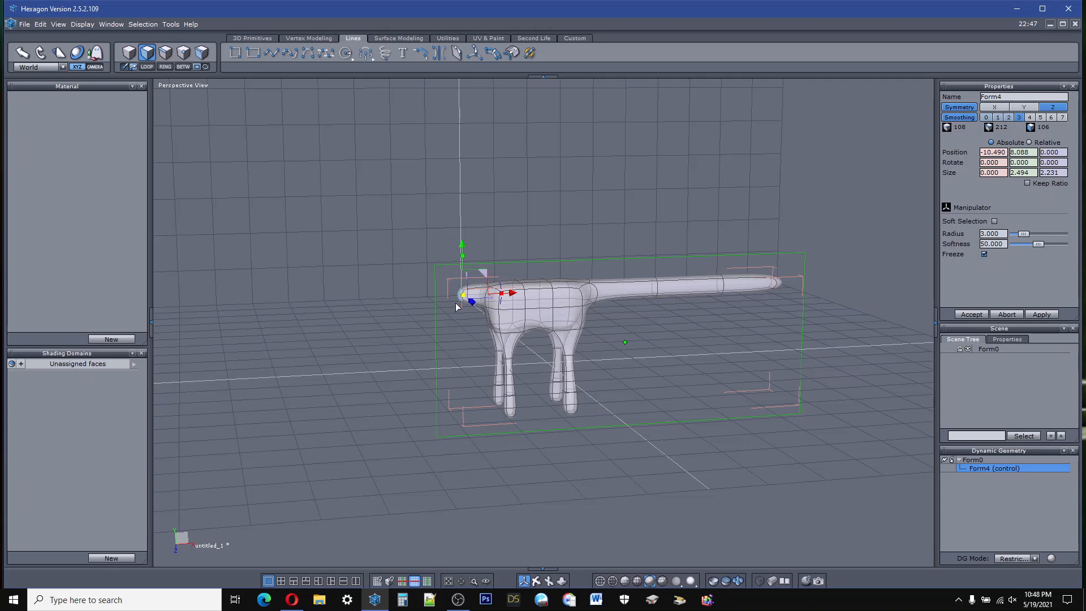
{"action": "scroll", "coordinate": [456, 304], "scroll_direction": "up", "scroll_amount": 6}
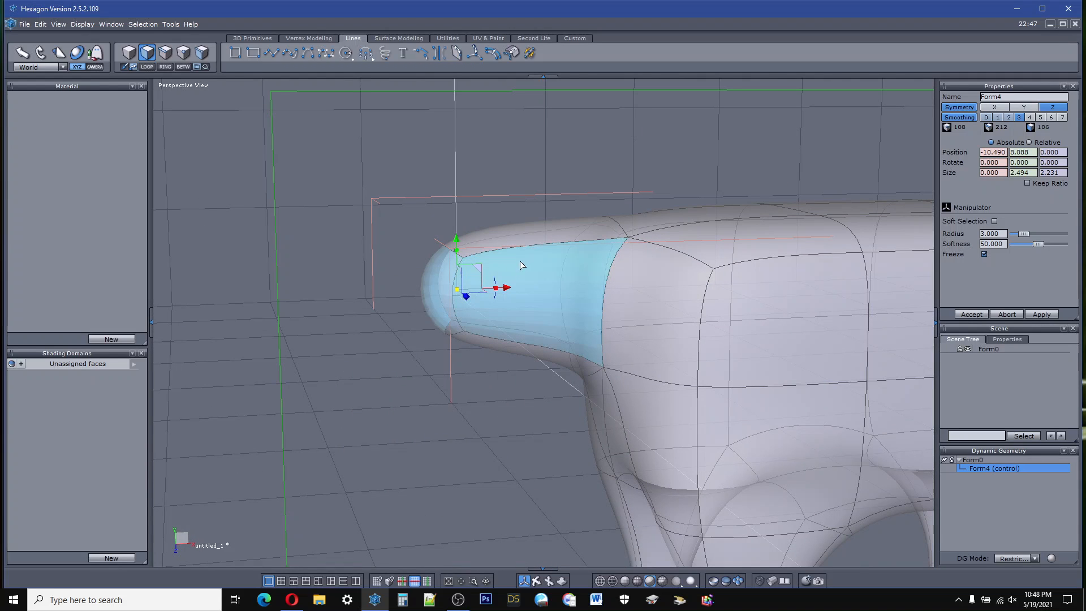
Step: Undo the straight extrusion at the body's negative X end
{"action": "left_click", "coordinate": [40, 24]}
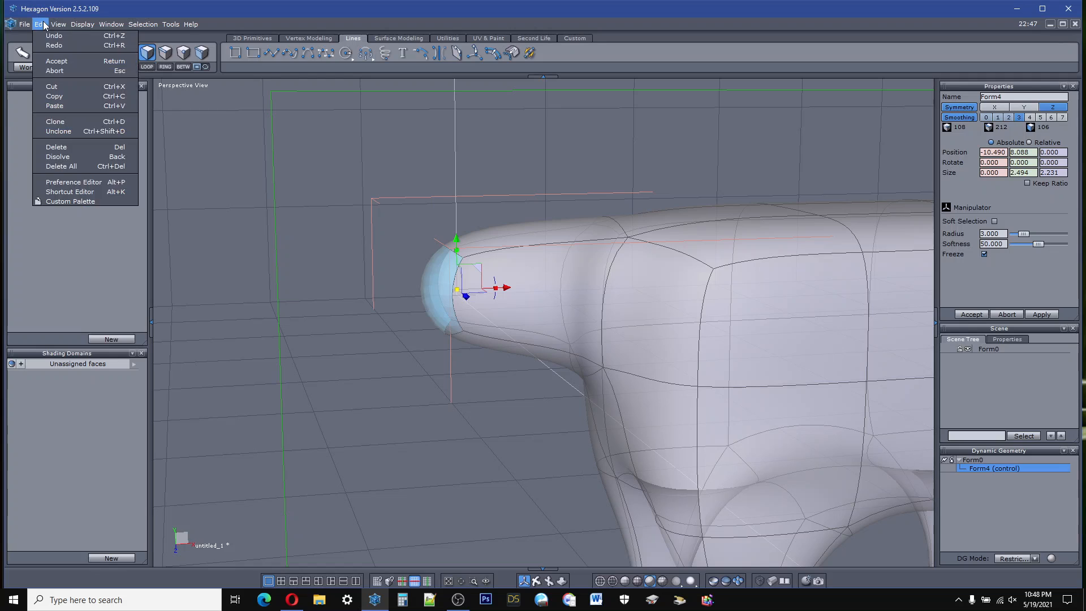
{"action": "left_click", "coordinate": [55, 36]}
{"action": "left_click", "coordinate": [41, 25]}
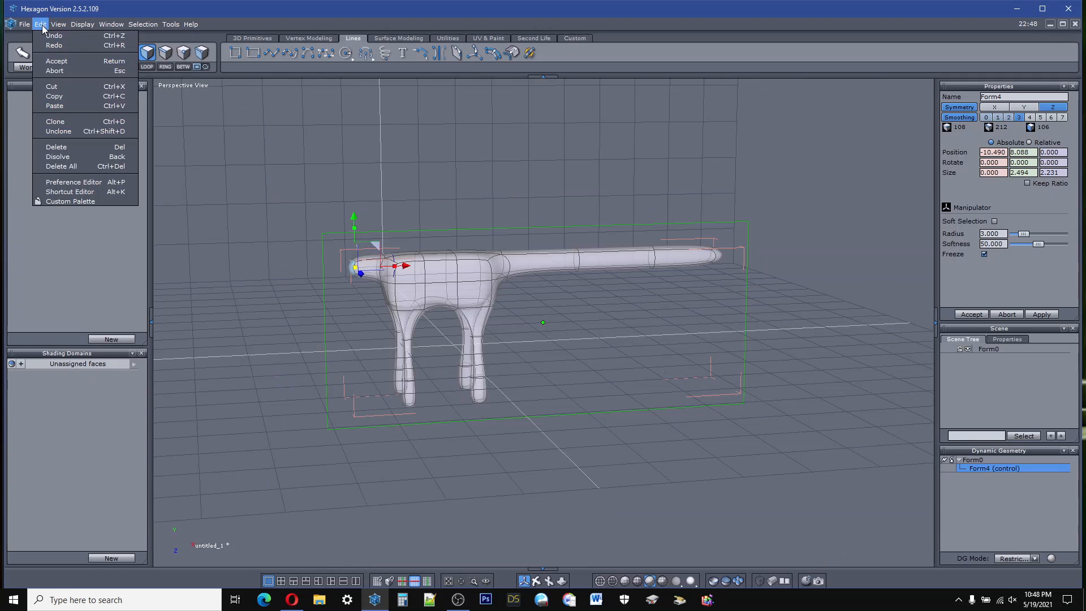
{"action": "left_click", "coordinate": [52, 37]}
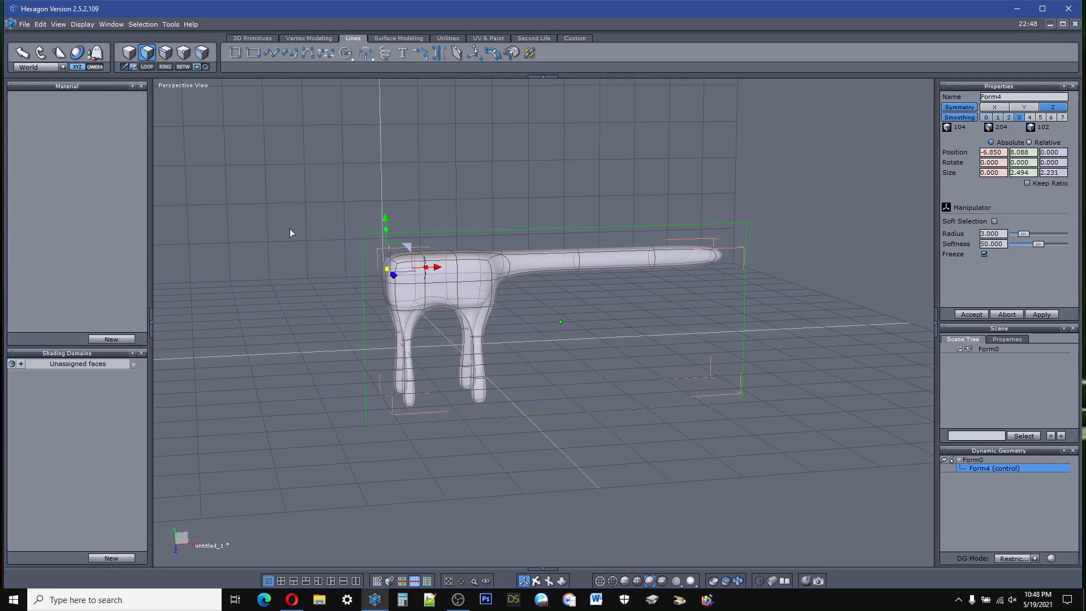
Step: Tilt the upper middle face at the body's negative X end so it points diagonally upward
{"action": "scroll", "coordinate": [383, 260], "scroll_direction": "up", "scroll_amount": 6}
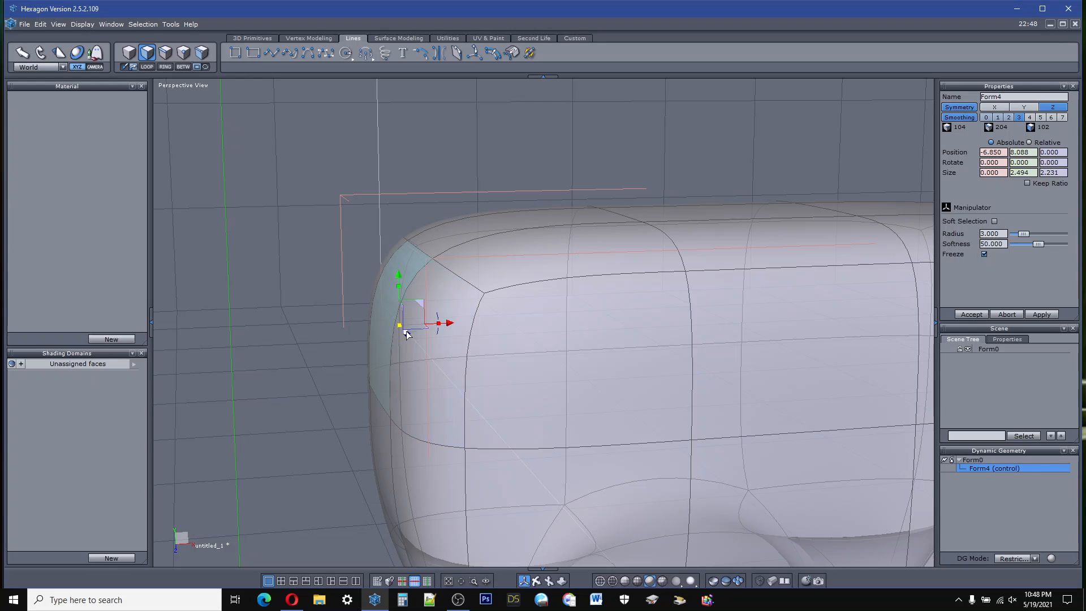
{"action": "left_click_drag", "start_coordinate": [440, 335], "coordinate": [408, 342]}
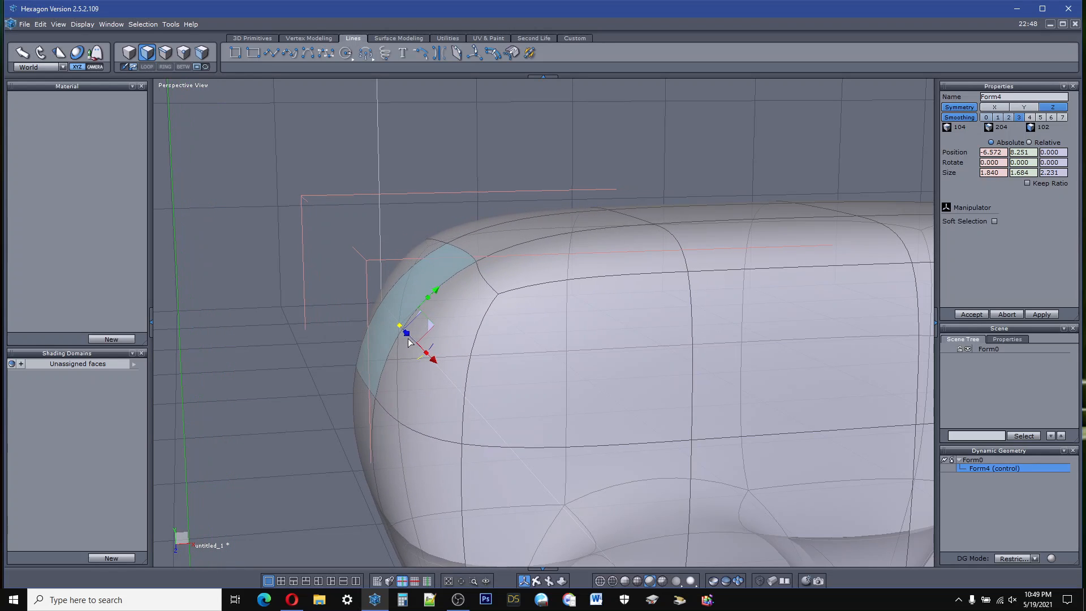
{"action": "scroll", "coordinate": [457, 285], "scroll_direction": "down", "scroll_amount": 3}
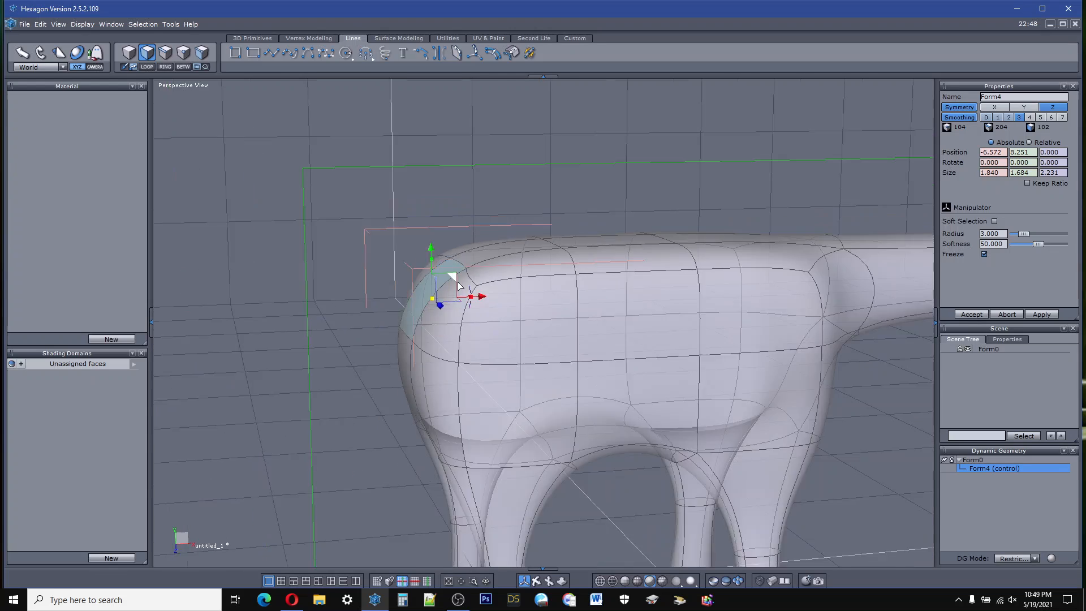
{"action": "scroll", "coordinate": [458, 285], "scroll_direction": "down", "scroll_amount": 4}
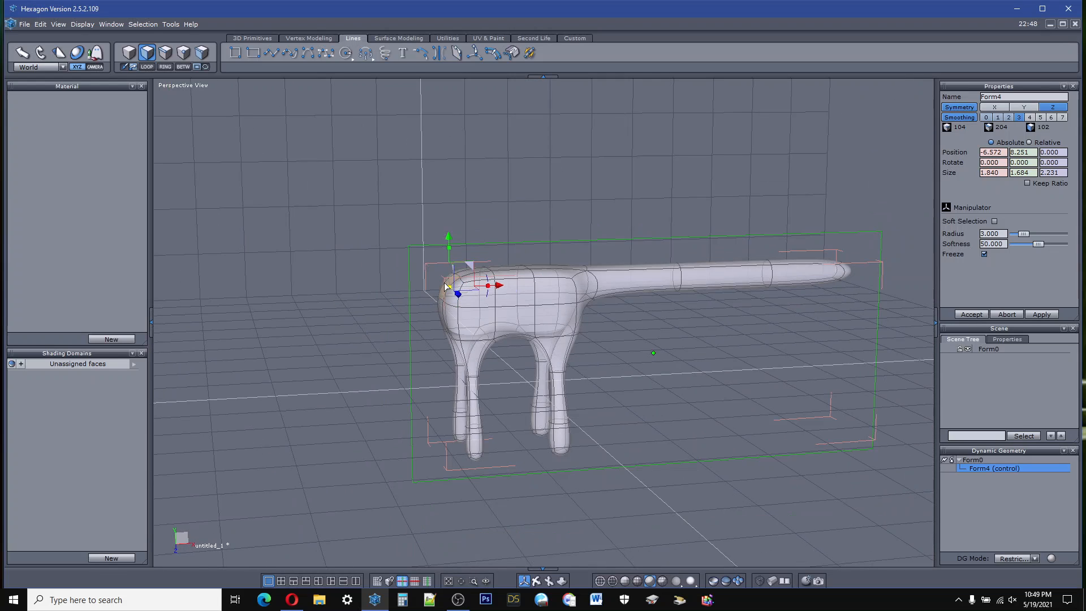
Step: Extrude the tilted face diagonally upward in two segments to about X -12.99, Y 15.26 as a neck
{"action": "left_click", "coordinate": [449, 288]}
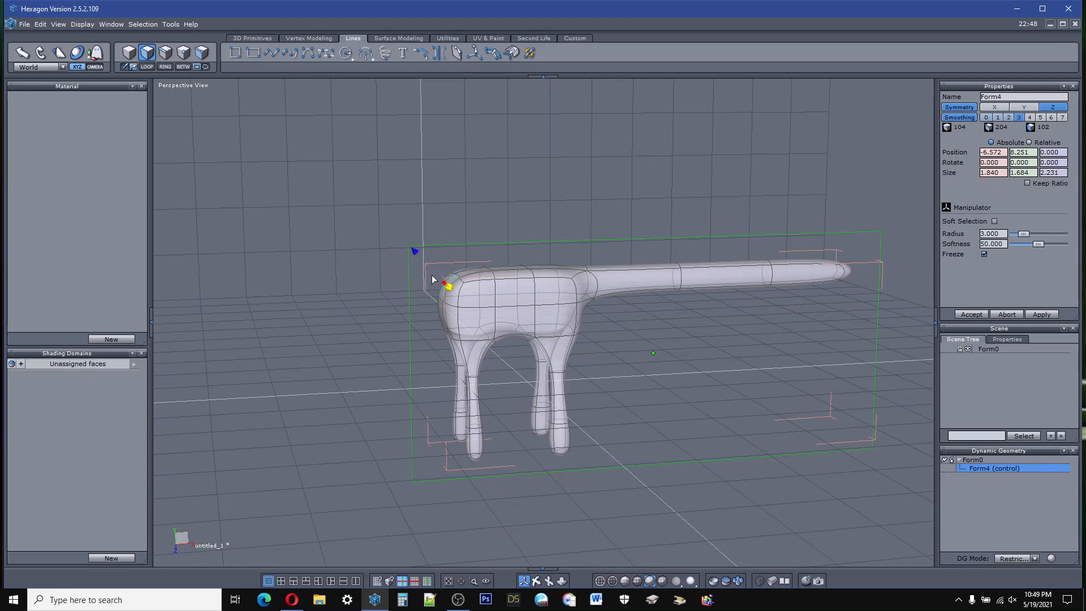
{"action": "left_click_drag", "start_coordinate": [414, 253], "coordinate": [337, 199]}
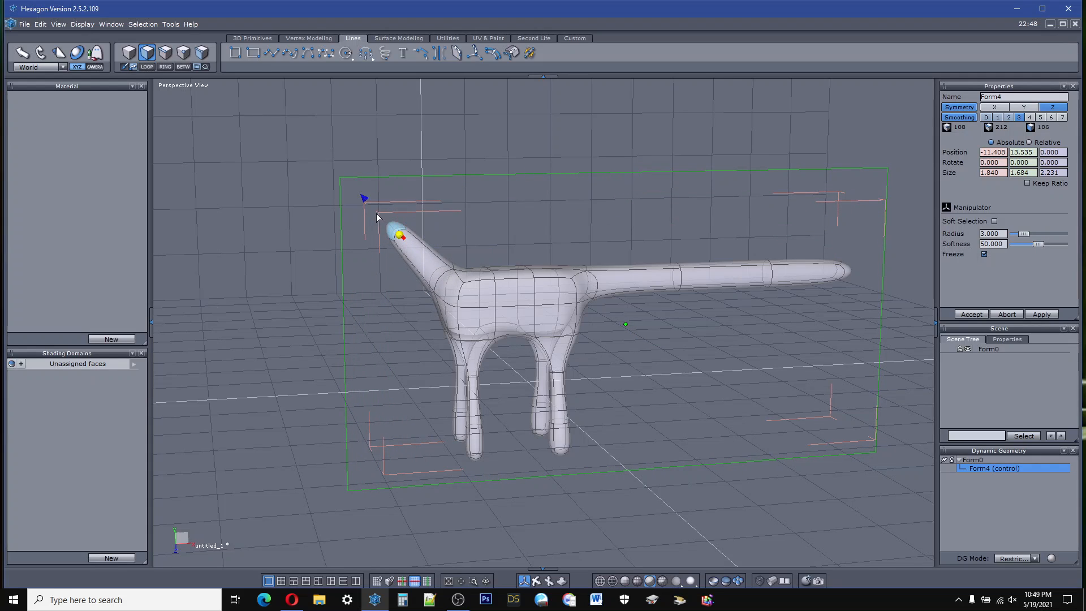
{"action": "left_click_drag", "start_coordinate": [361, 195], "coordinate": [339, 176]}
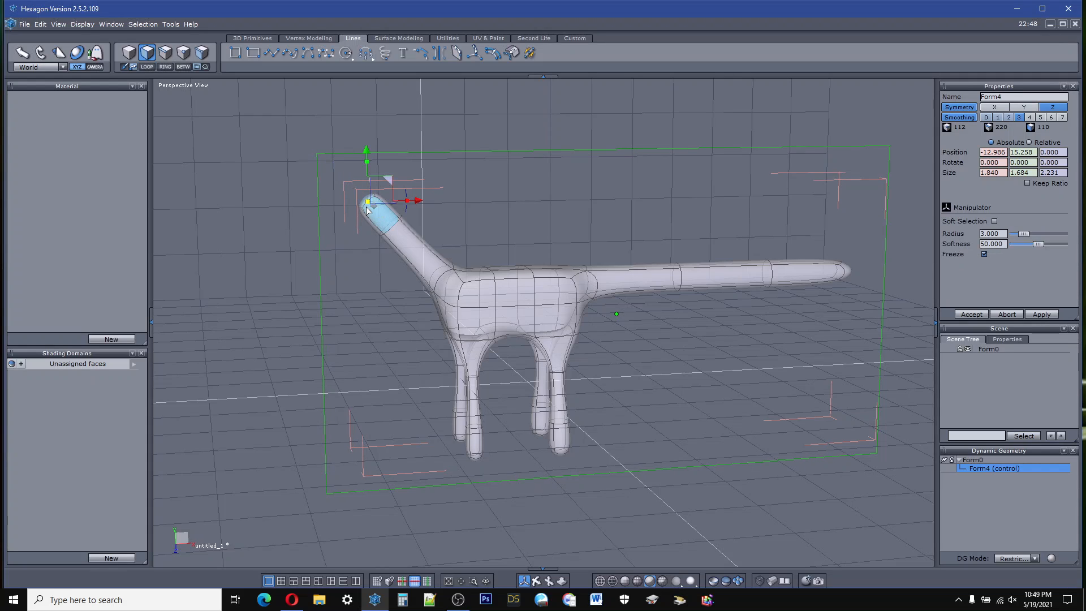
Step: Turn the neck's end face forward and extrude it in two segments as a head with its tip shrunk to about 0.63 high
{"action": "left_click_drag", "start_coordinate": [405, 215], "coordinate": [397, 174]}
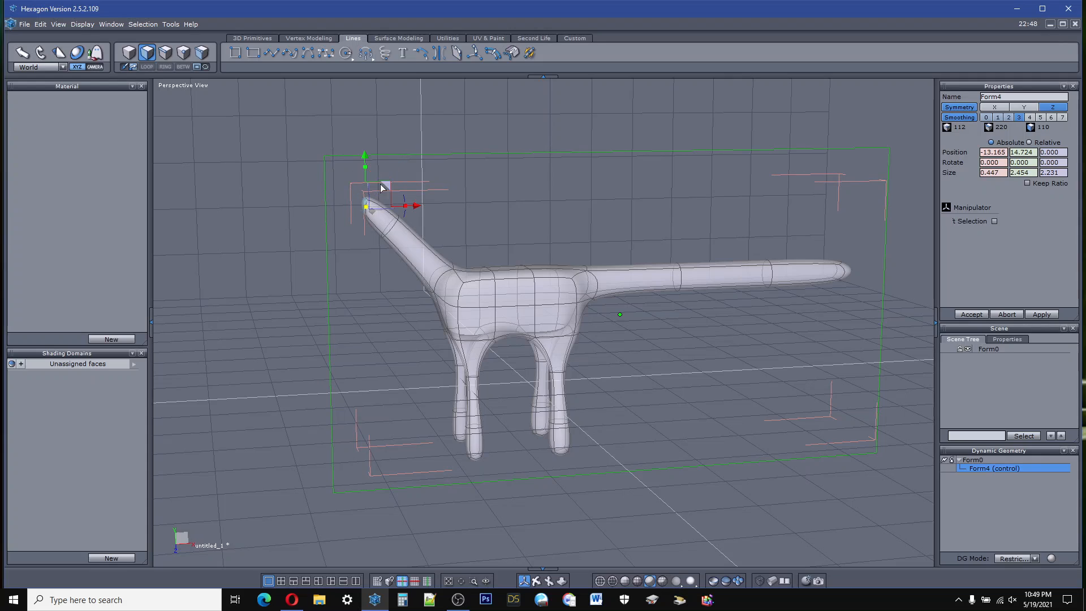
{"action": "left_click_drag", "start_coordinate": [315, 215], "coordinate": [263, 225]}
{"action": "left_click", "coordinate": [313, 214]}
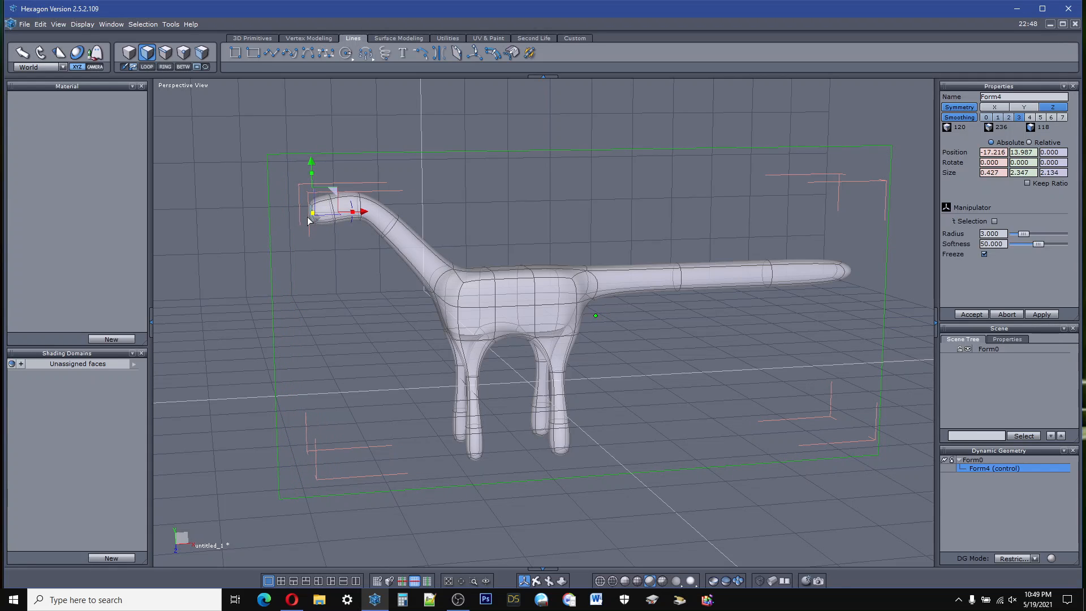
{"action": "left_click_drag", "start_coordinate": [307, 271], "coordinate": [347, 338]}
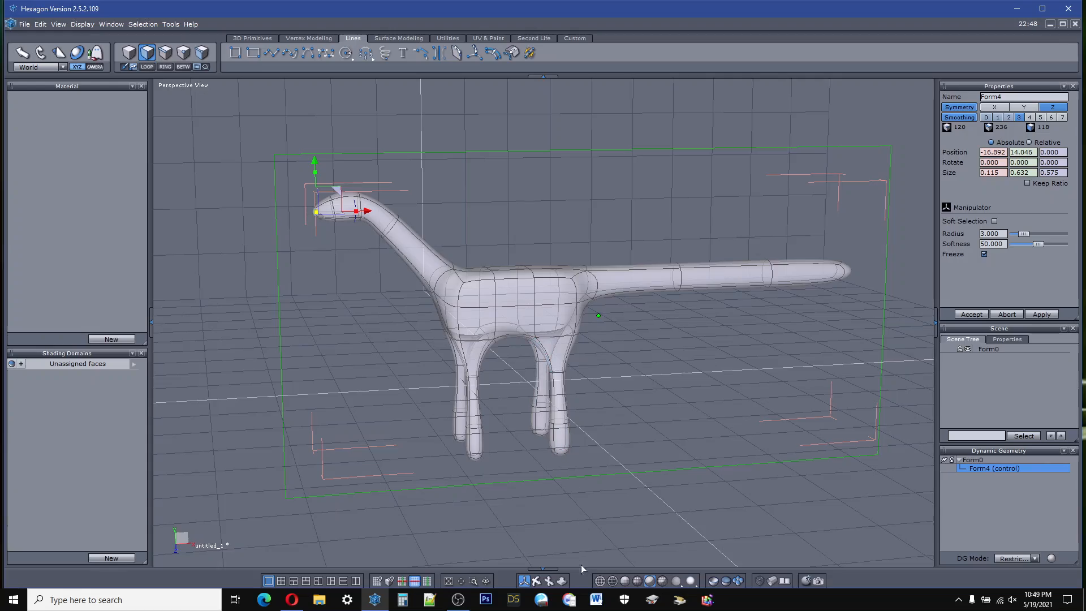
Step: Widen the base of the neck by moving its side edge outward to about Z -2.62
{"action": "right_click_drag", "start_coordinate": [545, 508], "coordinate": [384, 284]}
{"action": "left_click", "coordinate": [166, 52]}
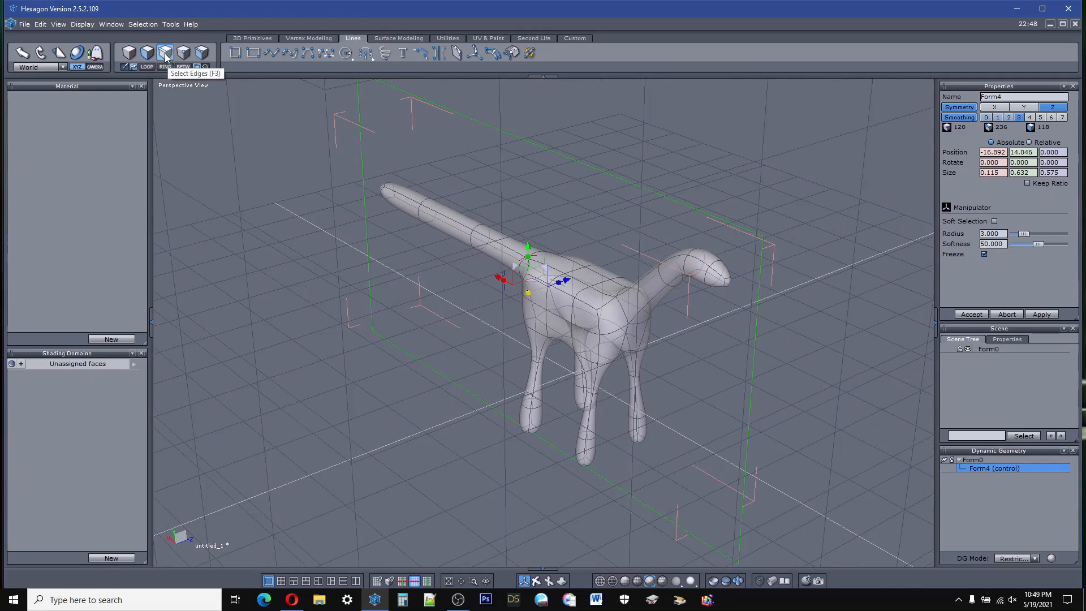
{"action": "left_click", "coordinate": [624, 310]}
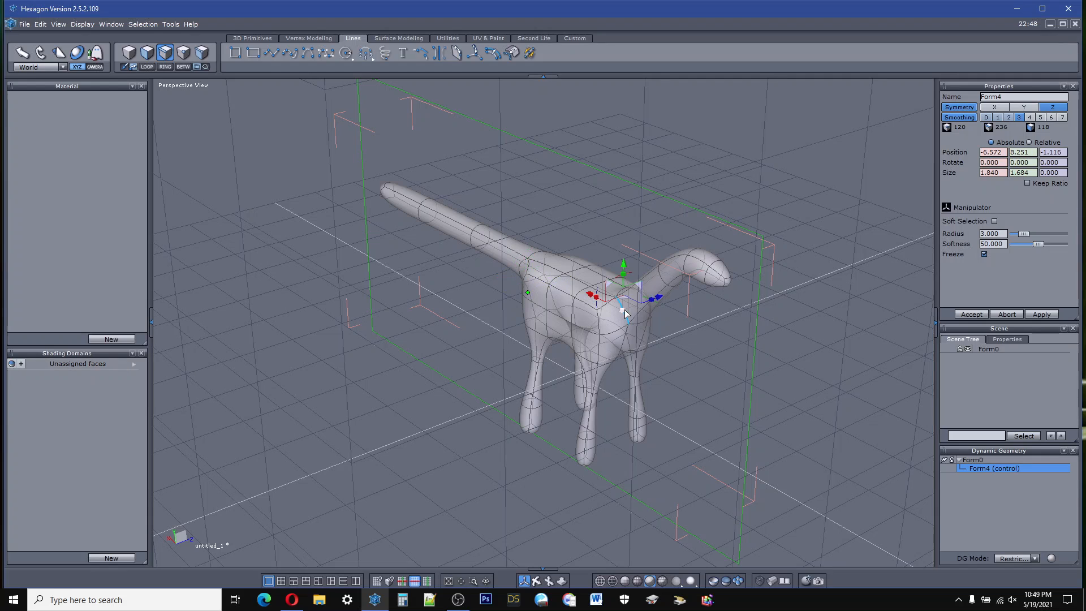
{"action": "left_click_drag", "start_coordinate": [659, 302], "coordinate": [645, 302]}
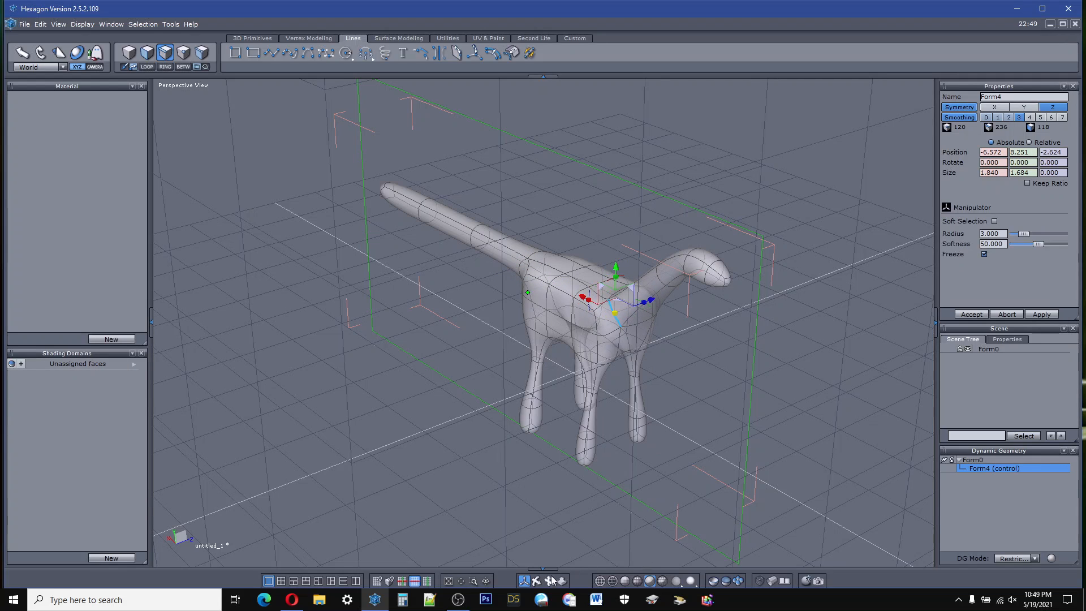
Step: Select the upper and lower faces in the middle of the body's flank and pull them inward to about Z 1.91
{"action": "right_click_drag", "start_coordinate": [538, 543], "coordinate": [384, 537]}
{"action": "right_click_drag", "start_coordinate": [591, 351], "coordinate": [587, 392]}
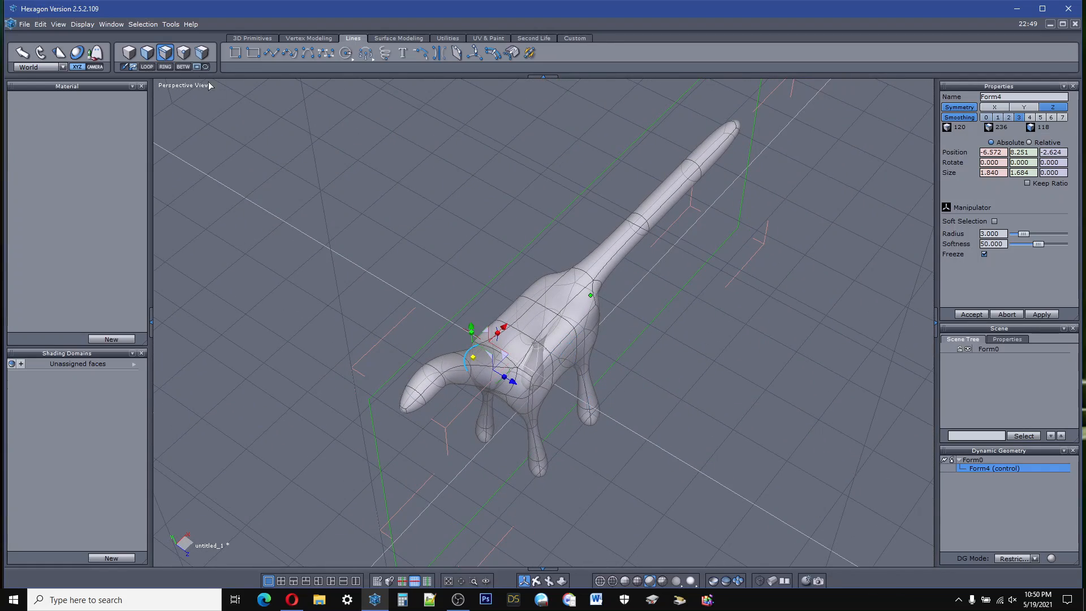
{"action": "left_click", "coordinate": [147, 52]}
{"action": "left_click", "coordinate": [563, 355]}
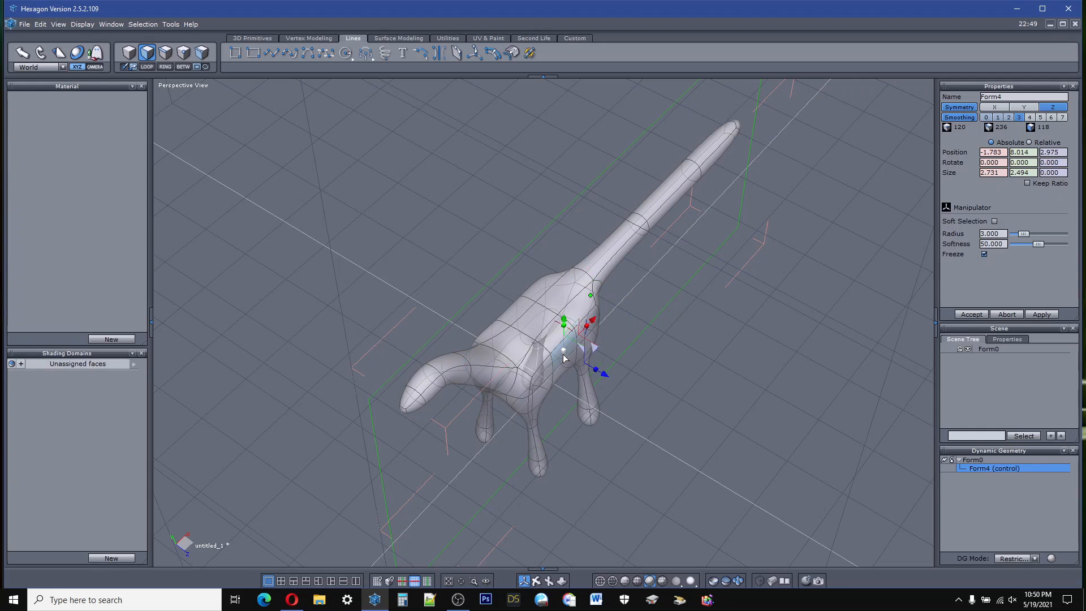
{"action": "right_click_drag", "start_coordinate": [571, 365], "coordinate": [571, 367]}
{"action": "left_click", "coordinate": [567, 368], "text": "shift"}
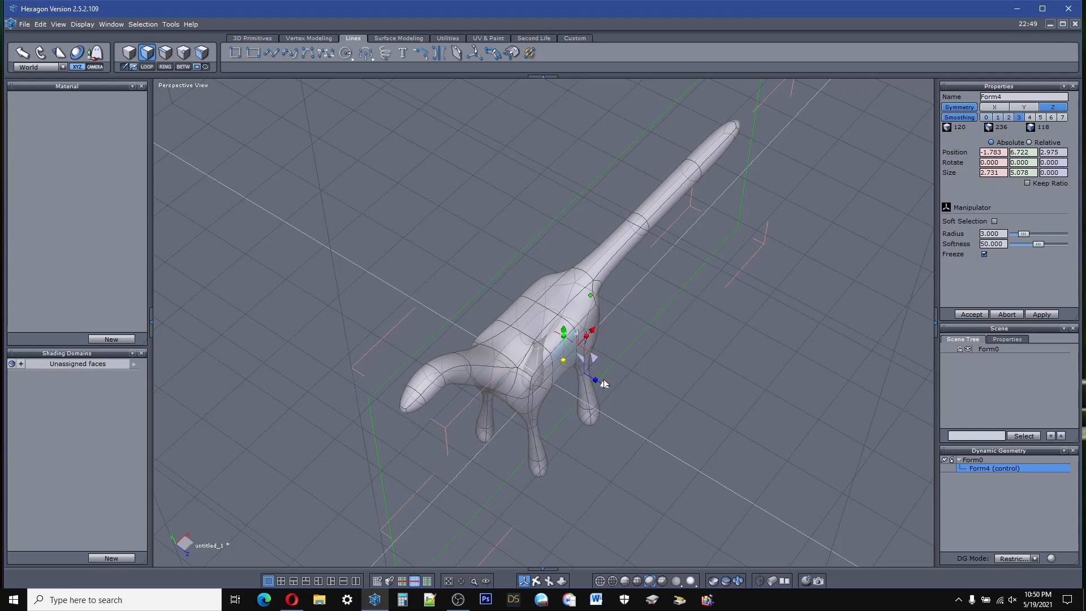
{"action": "left_click_drag", "start_coordinate": [604, 388], "coordinate": [593, 384]}
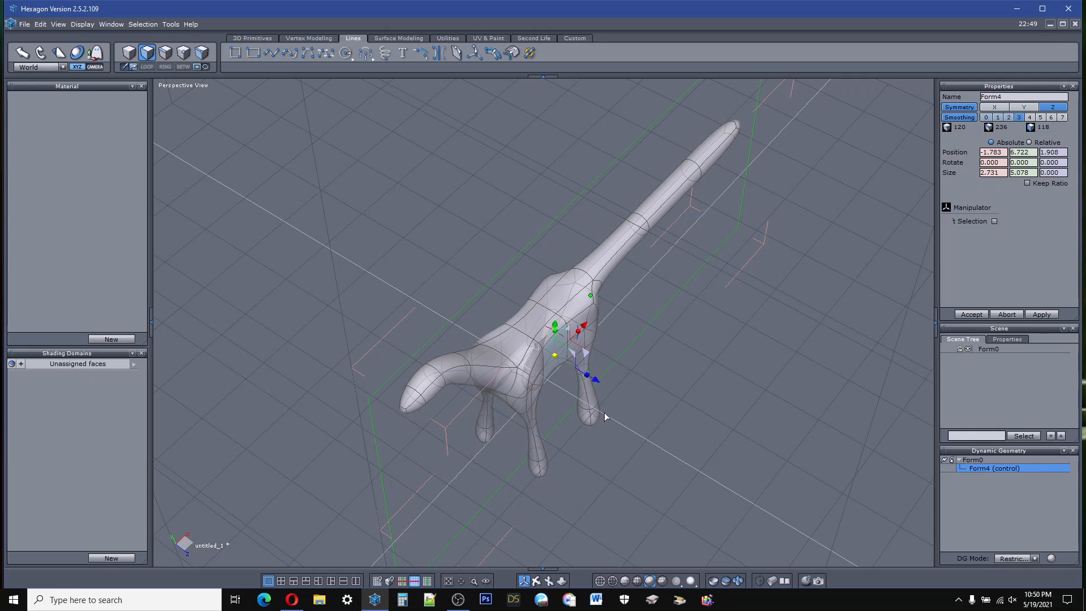
Step: Select the outer faces of the positive X leg from hip to foot and extrude them outward to about Z 3.43
{"action": "middle_click_drag", "start_coordinate": [650, 557], "coordinate": [595, 504]}
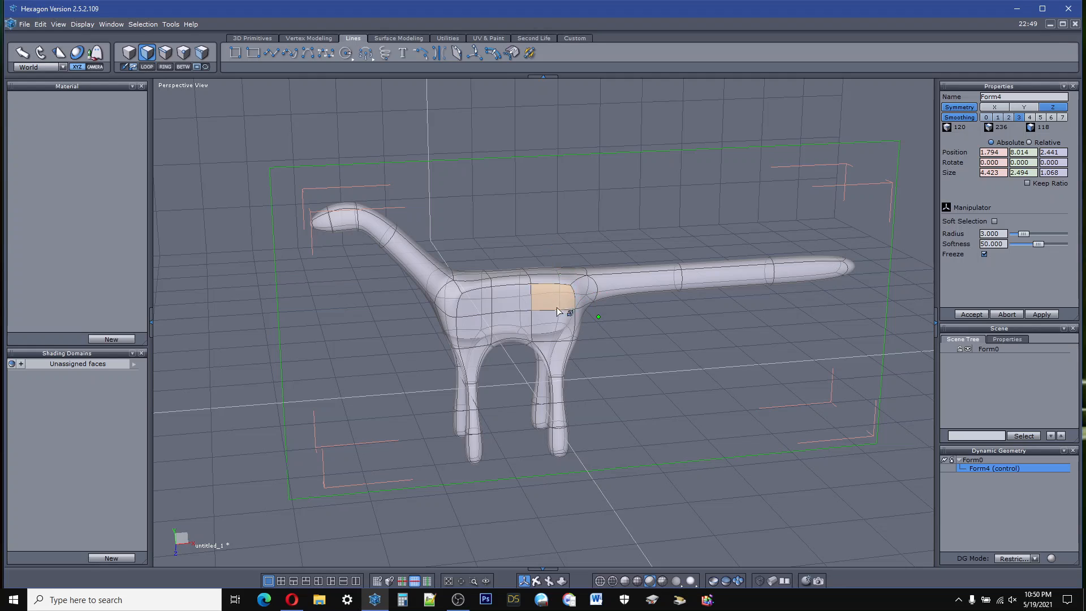
{"action": "left_click", "coordinate": [557, 321]}
{"action": "left_click_drag", "start_coordinate": [557, 321], "coordinate": [561, 439]}
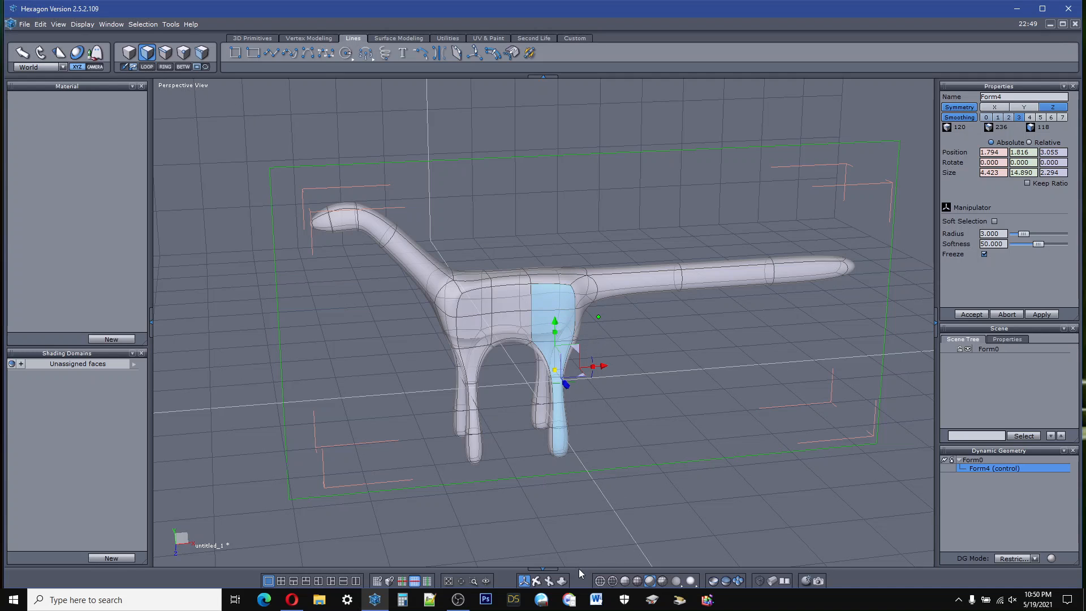
{"action": "middle_click_drag", "start_coordinate": [542, 559], "coordinate": [667, 554]}
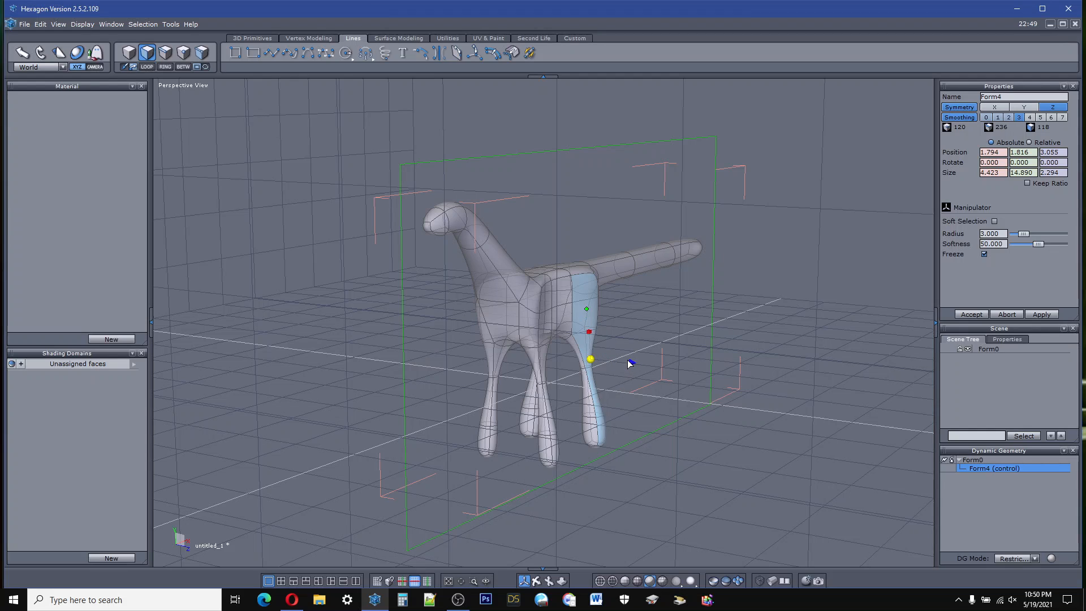
{"action": "left_click_drag", "start_coordinate": [631, 362], "coordinate": [636, 365], "text": "shift"}
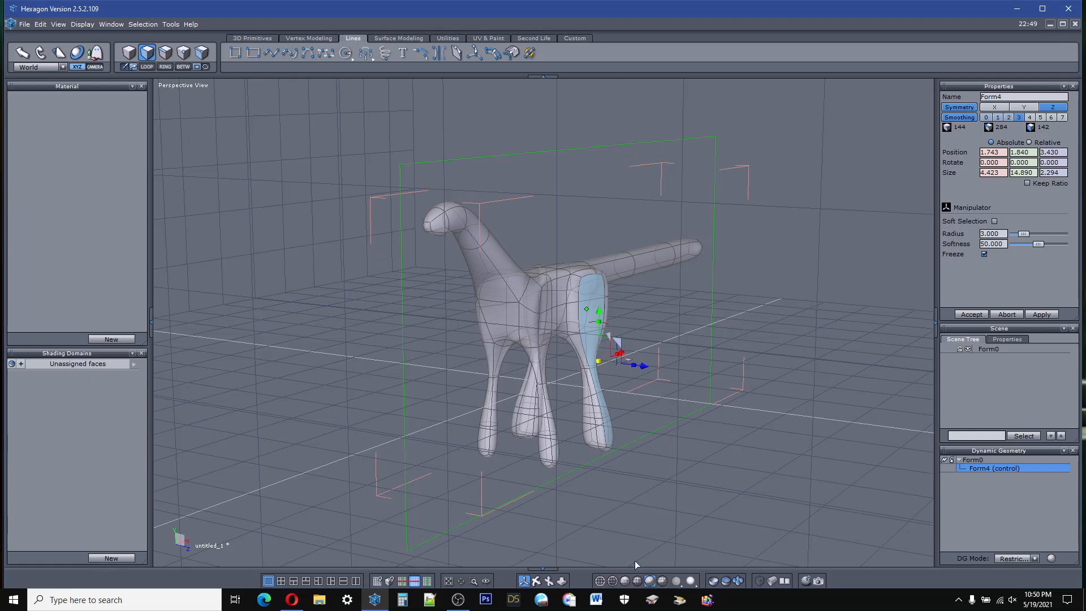
Step: Turn the extruded outer leg faces slightly about the vertical axis, bringing them to about X 1.56, Z 3.70
{"action": "right_click_drag", "start_coordinate": [536, 362], "coordinate": [518, 448]}
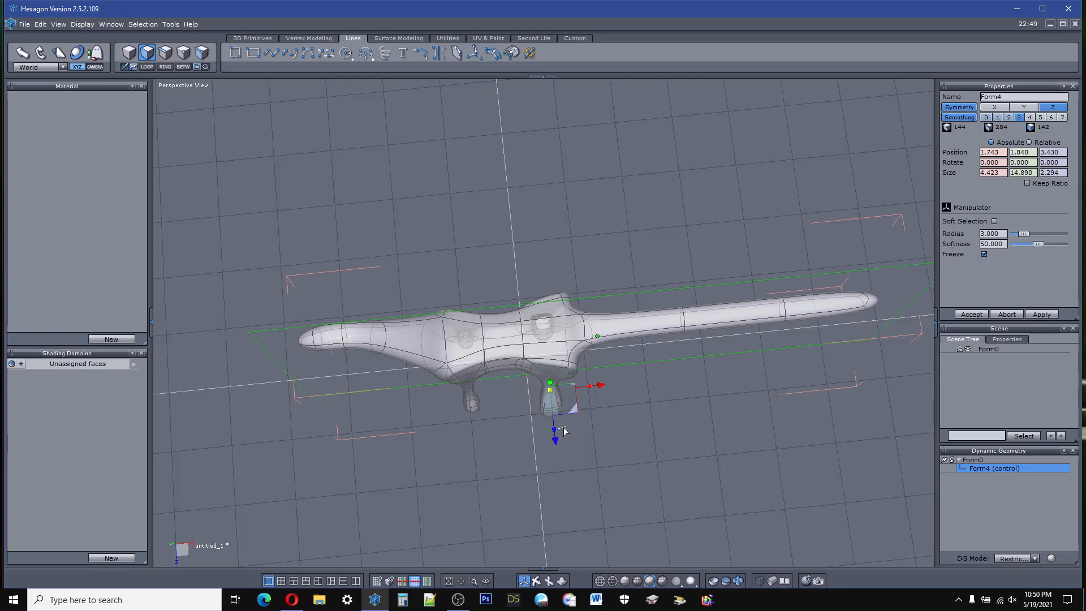
{"action": "mouse_move", "coordinate": [565, 435]}
{"action": "left_mouse_down"}
{"action": "mouse_move", "coordinate": [582, 428]}
{"action": "mouse_move", "coordinate": [578, 438]}
{"action": "left_mouse_up"}
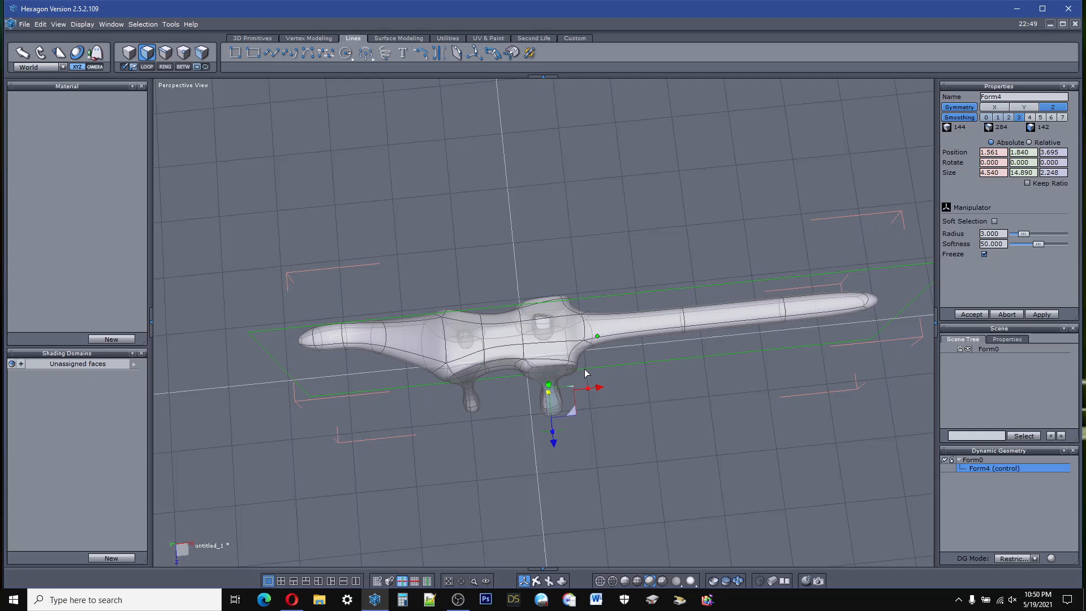
{"action": "left_click", "coordinate": [644, 432]}
Step: Select the edge loop around the lower part of the thickened positive X leg and narrow it along Z to about 1.01
{"action": "scroll", "coordinate": [551, 405], "scroll_direction": "up", "scroll_amount": 6}
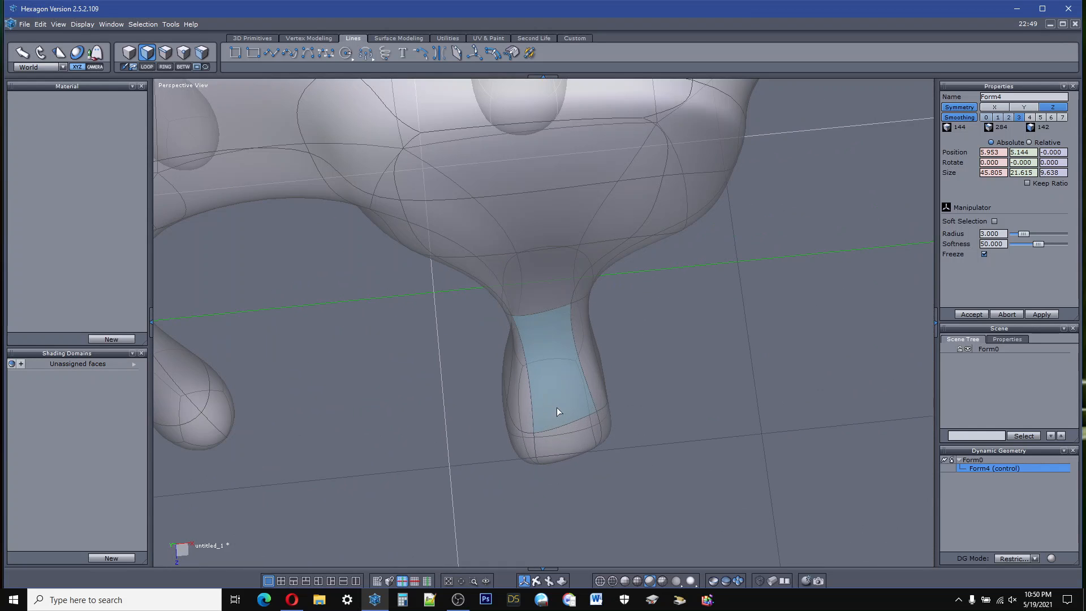
{"action": "middle_click_drag", "start_coordinate": [532, 509], "coordinate": [396, 305]}
{"action": "scroll", "coordinate": [526, 528], "scroll_direction": "down", "scroll_amount": 6}
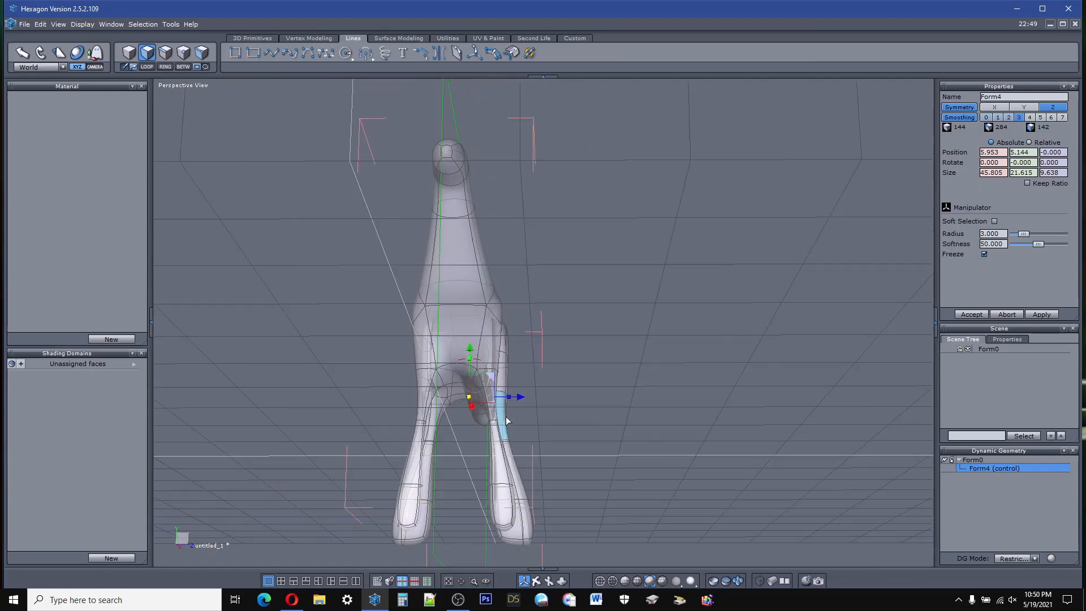
{"action": "middle_click_drag", "start_coordinate": [537, 503], "coordinate": [570, 474]}
{"action": "scroll", "coordinate": [569, 480], "scroll_direction": "up", "scroll_amount": 8}
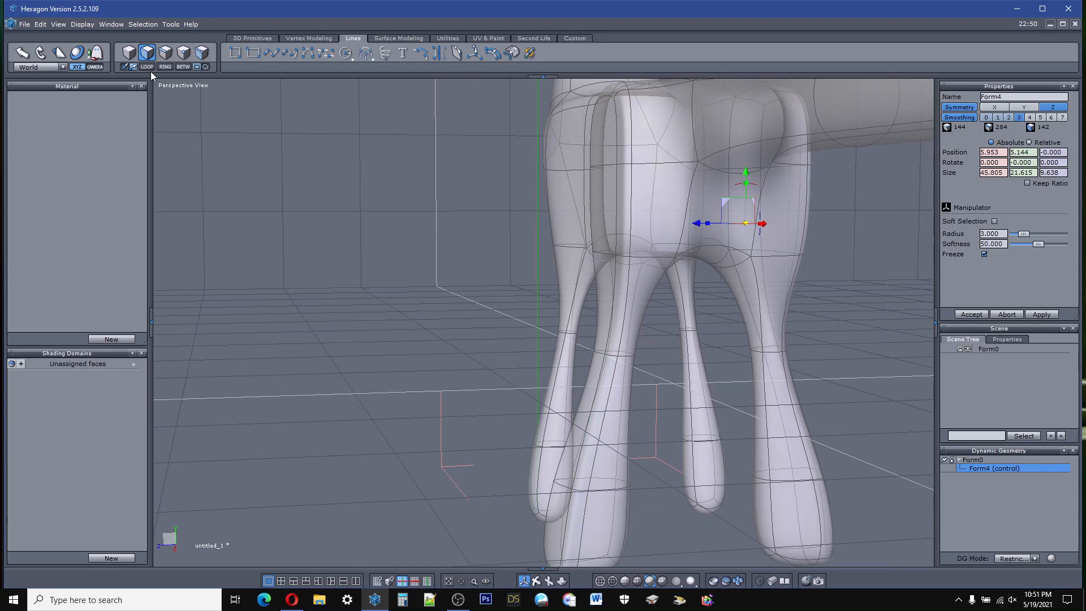
{"action": "left_click", "coordinate": [165, 52]}
{"action": "left_click", "coordinate": [585, 480]}
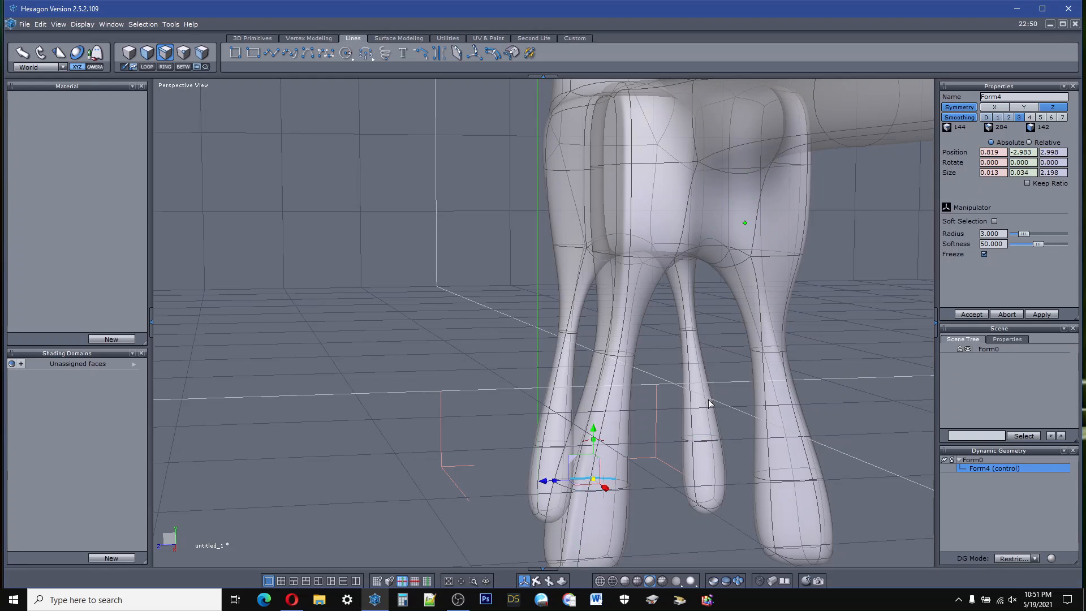
{"action": "left_click", "coordinate": [148, 66]}
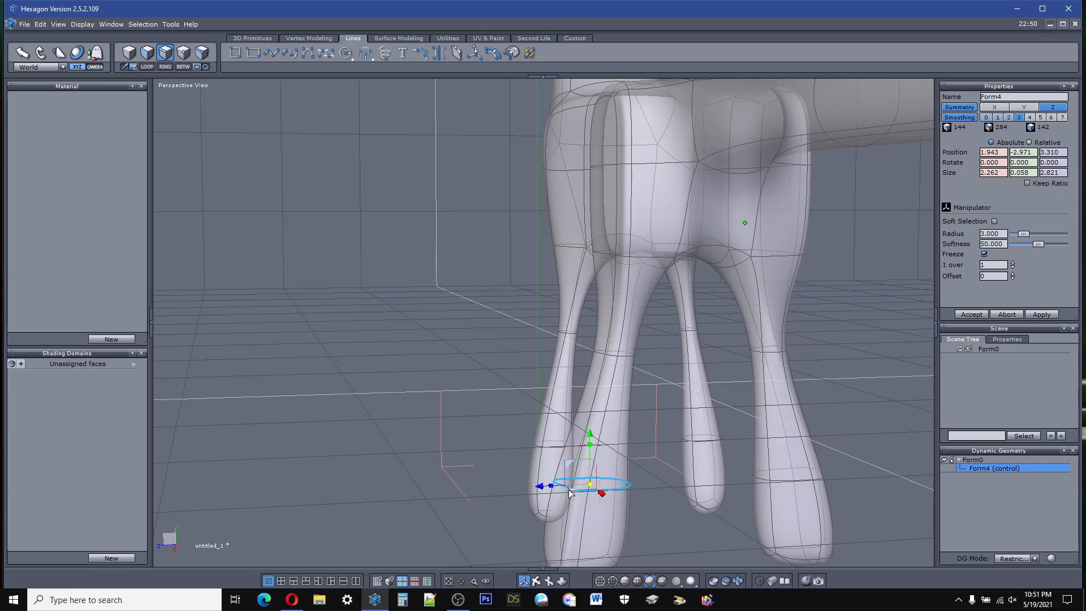
{"action": "mouse_move", "coordinate": [553, 488]}
{"action": "left_mouse_down"}
{"action": "mouse_move", "coordinate": [577, 488]}
{"action": "mouse_move", "coordinate": [565, 493]}
{"action": "left_mouse_up"}
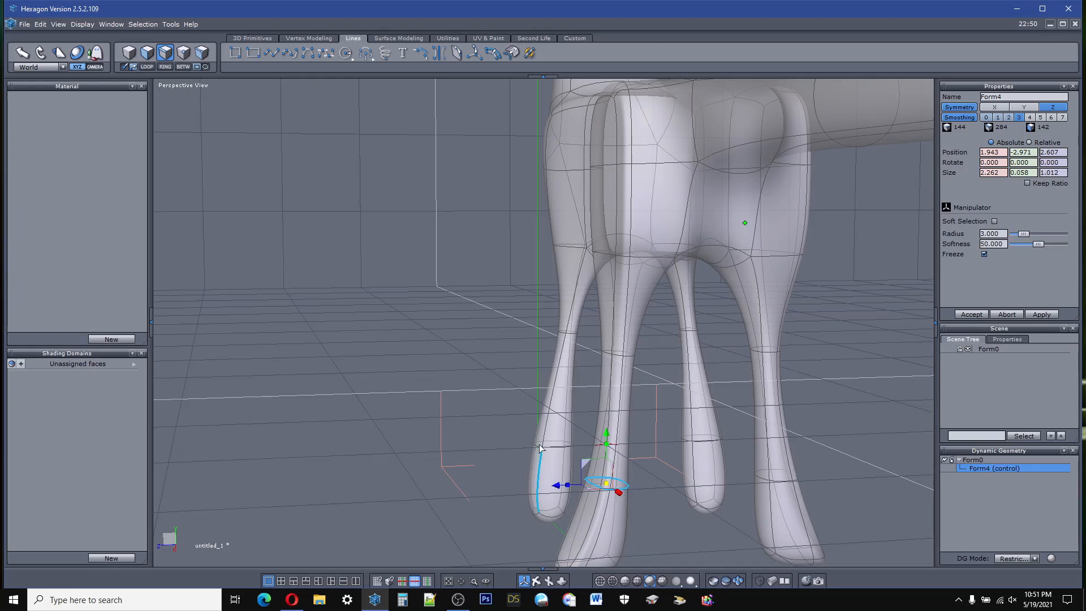
Step: Select the edge loop around the foot of the positive X leg and move it to about X -0.12, Z 2.47
{"action": "scroll", "coordinate": [512, 388], "scroll_direction": "down", "scroll_amount": 2}
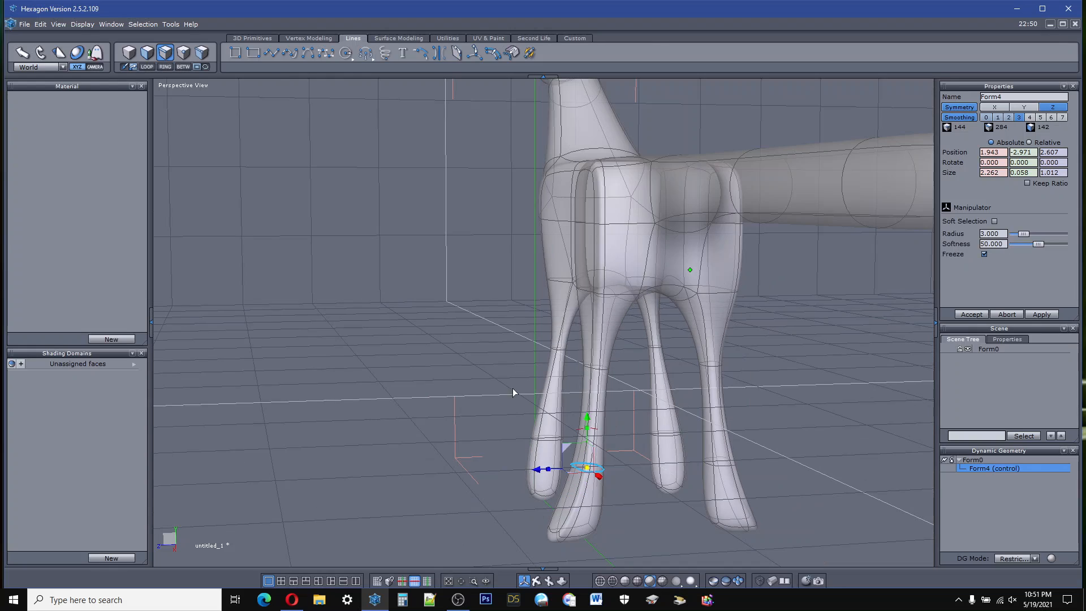
{"action": "left_click", "coordinate": [562, 540]}
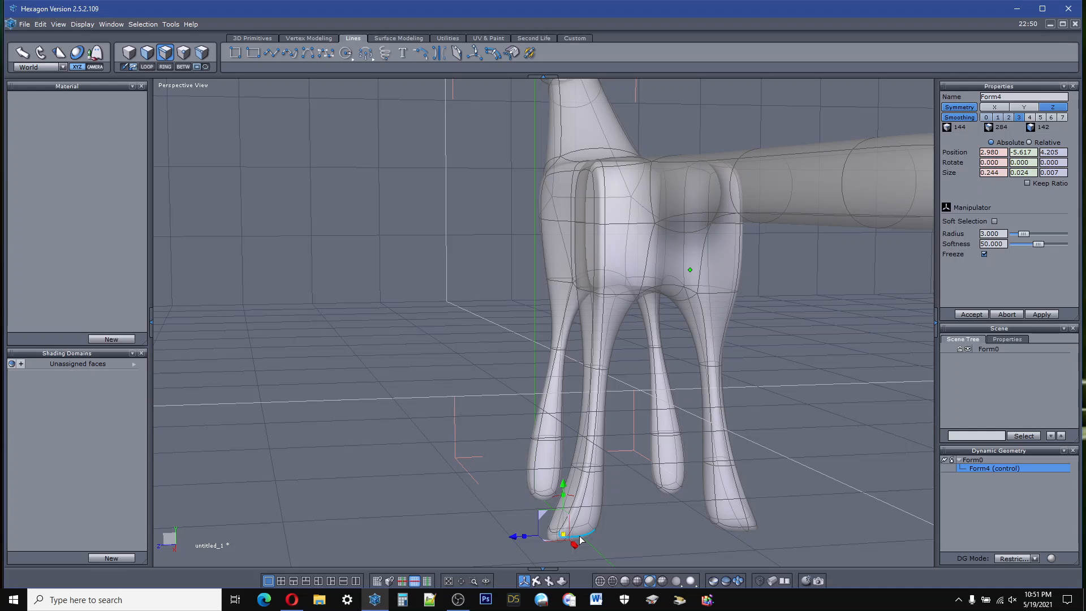
{"action": "left_click", "coordinate": [580, 538]}
{"action": "left_click", "coordinate": [579, 531]}
{"action": "left_click", "coordinate": [554, 530]}
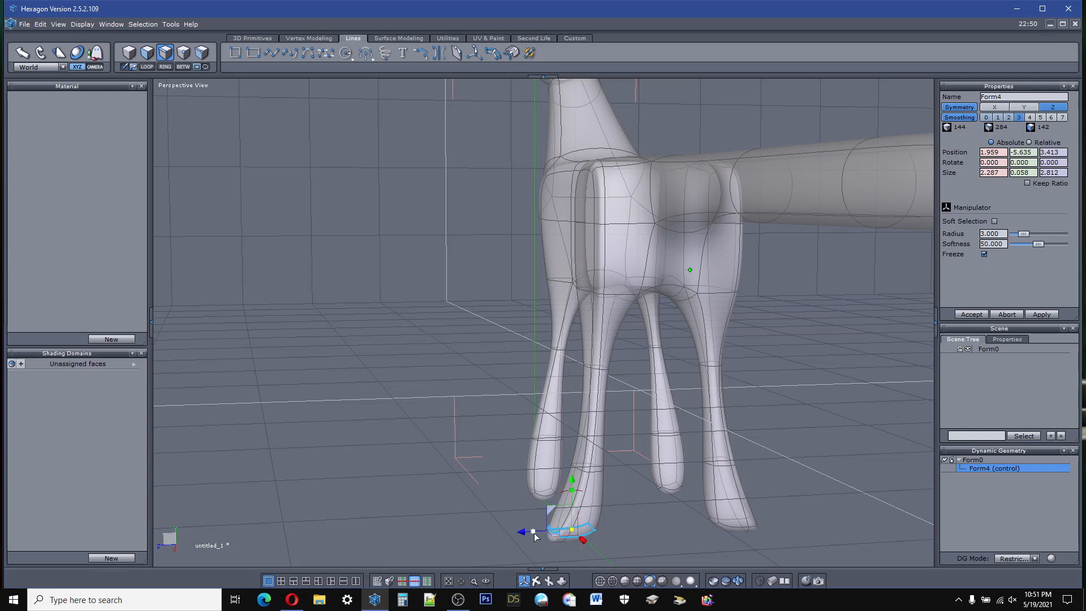
{"action": "left_click_drag", "start_coordinate": [520, 531], "coordinate": [542, 534]}
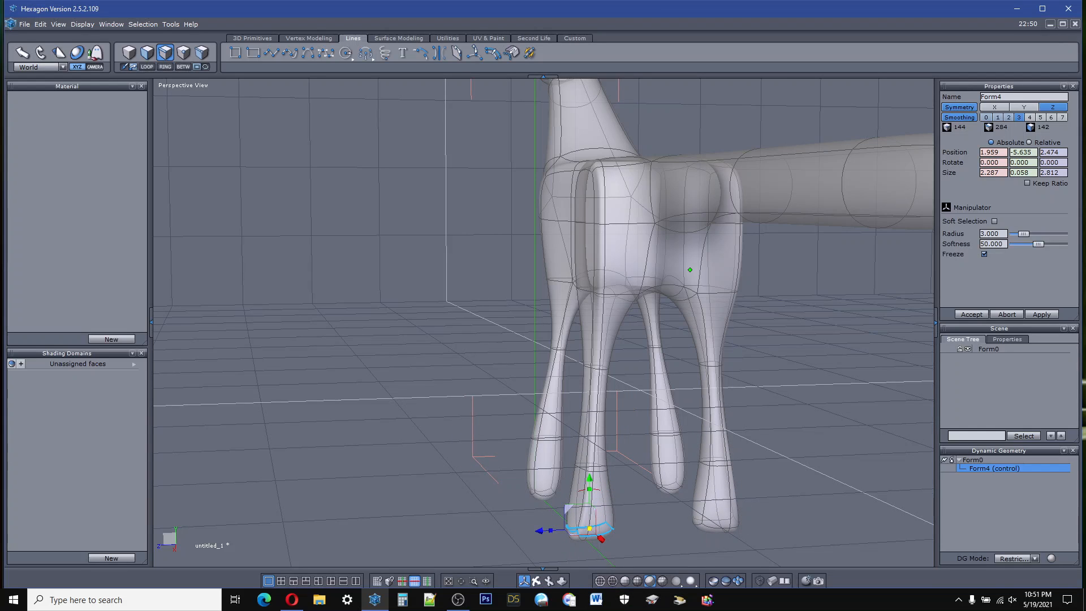
{"action": "middle_click_drag", "start_coordinate": [543, 534], "coordinate": [601, 524]}
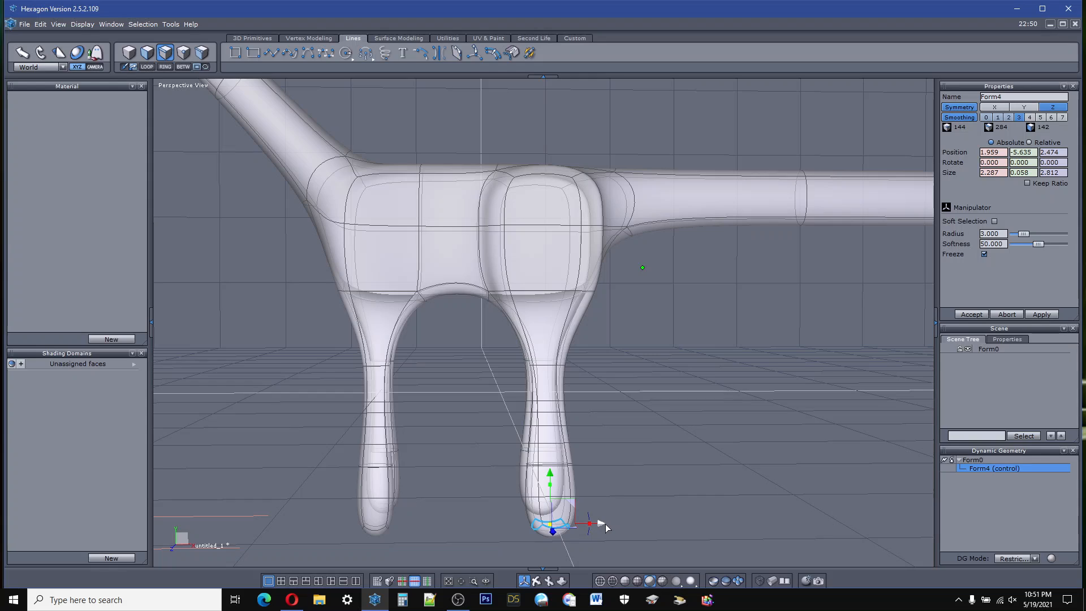
{"action": "left_click_drag", "start_coordinate": [606, 527], "coordinate": [552, 530]}
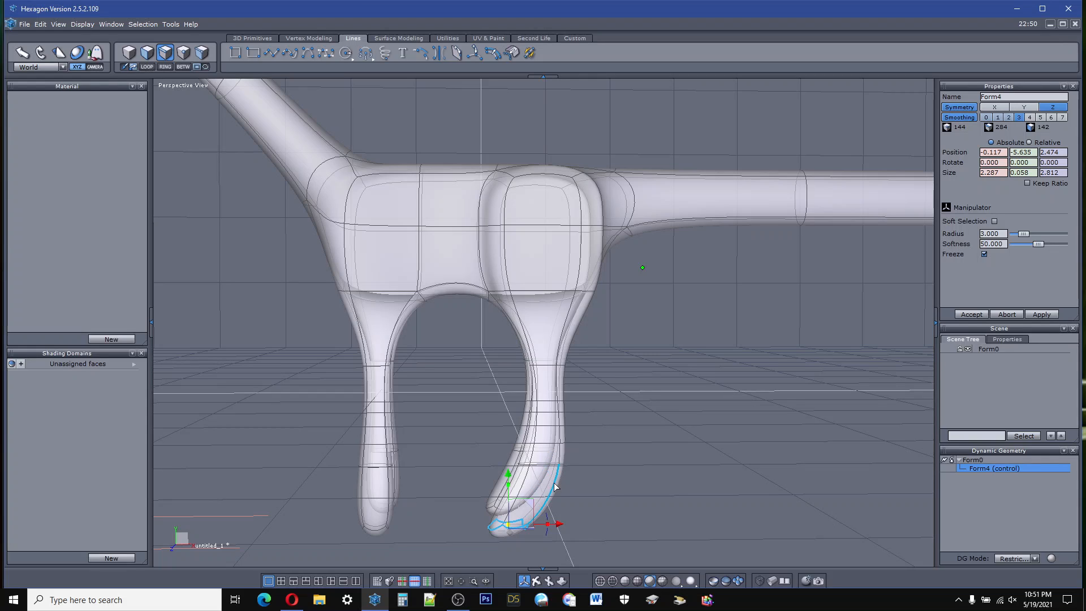
Step: Select the ring of vertical edges on the lowest section of the positive X leg and insert an edge loop midway through it
{"action": "left_click", "coordinate": [554, 489]}
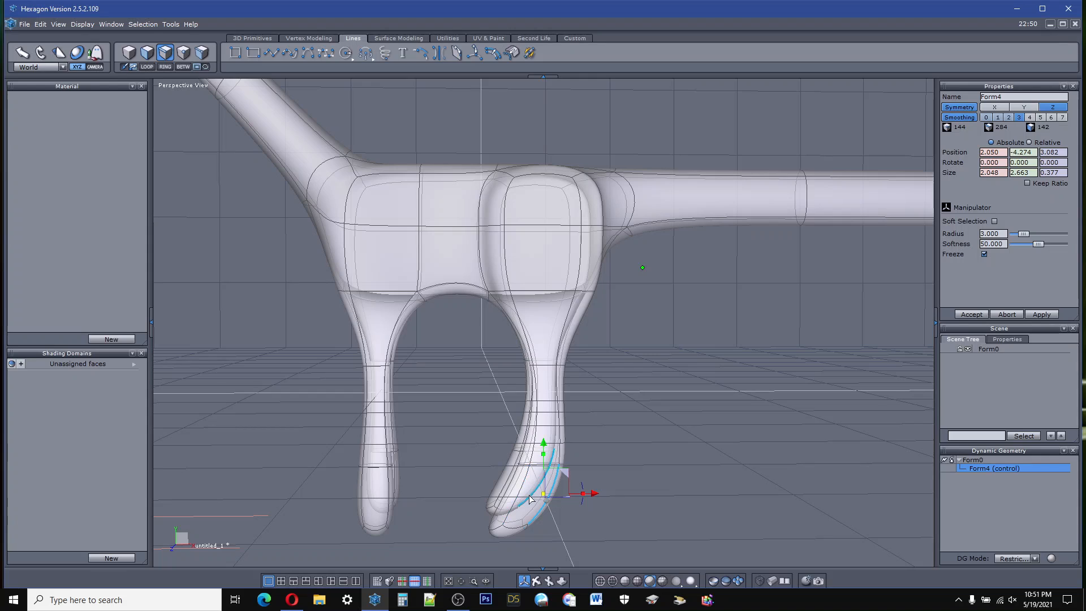
{"action": "left_click", "coordinate": [165, 67]}
{"action": "scroll", "coordinate": [552, 501], "scroll_direction": "up", "scroll_amount": 5}
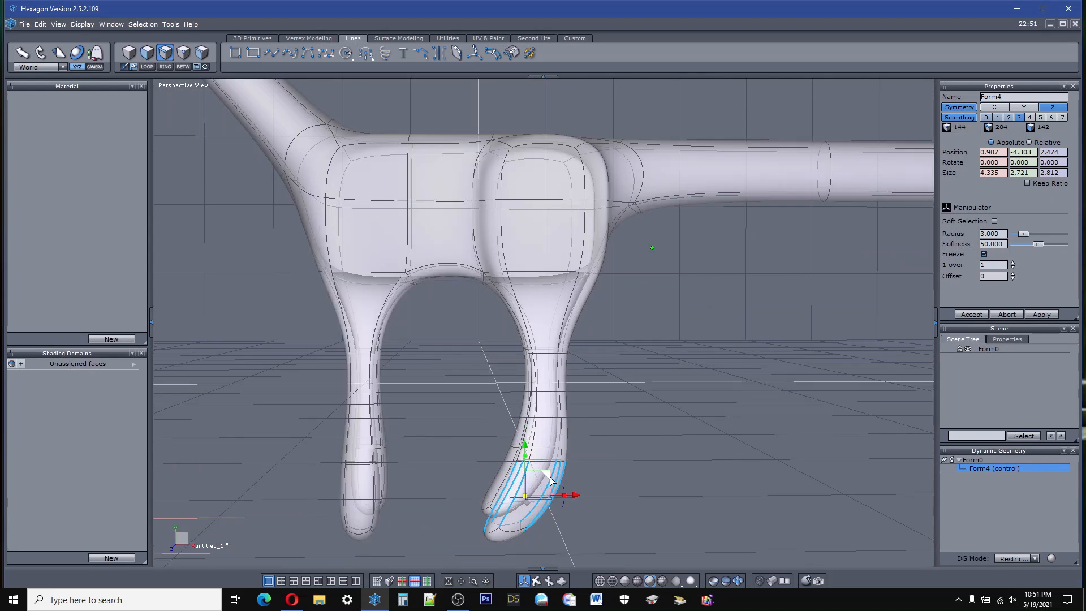
{"action": "scroll", "coordinate": [528, 463], "scroll_direction": "down", "scroll_amount": 5}
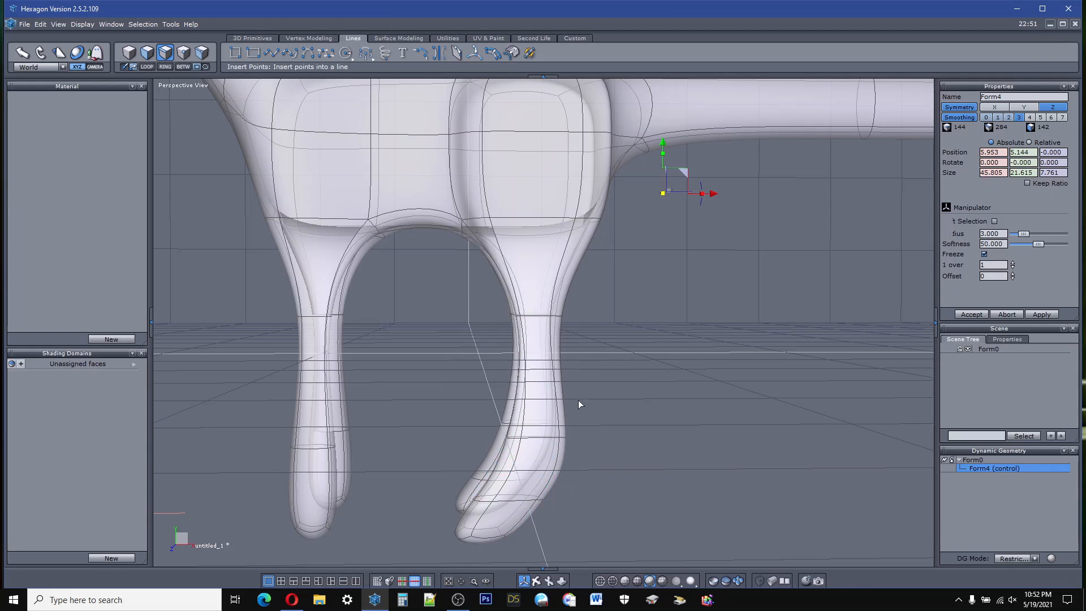
Step: Select the edge loop at the positive X leg's ankle, narrow it to about 1.48 along X and move it to about X 3.37, Y -3.58
{"action": "left_click", "coordinate": [515, 502]}
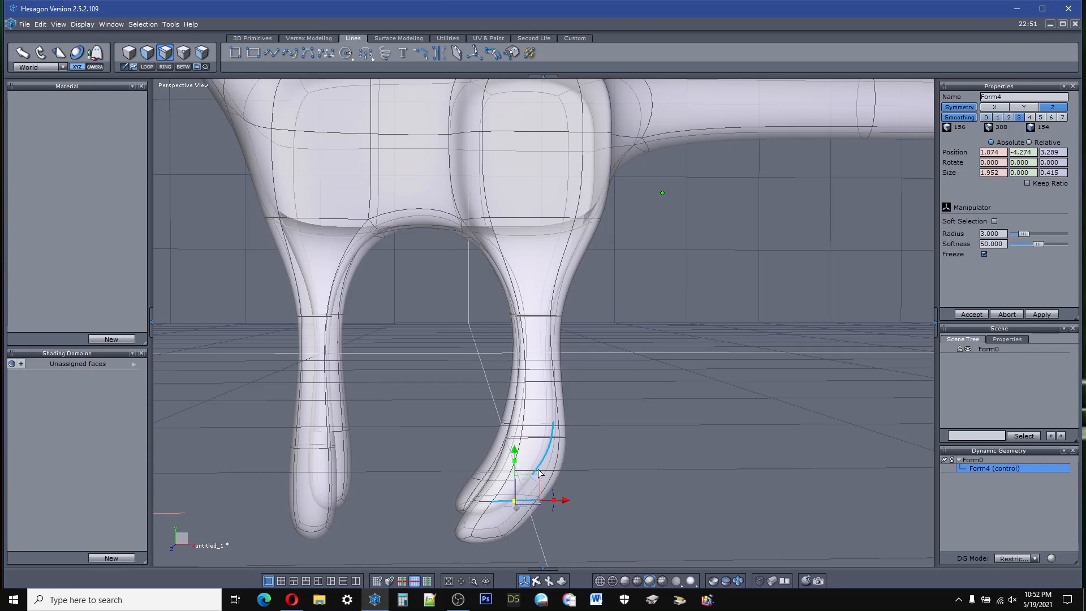
{"action": "left_click", "coordinate": [533, 440]}
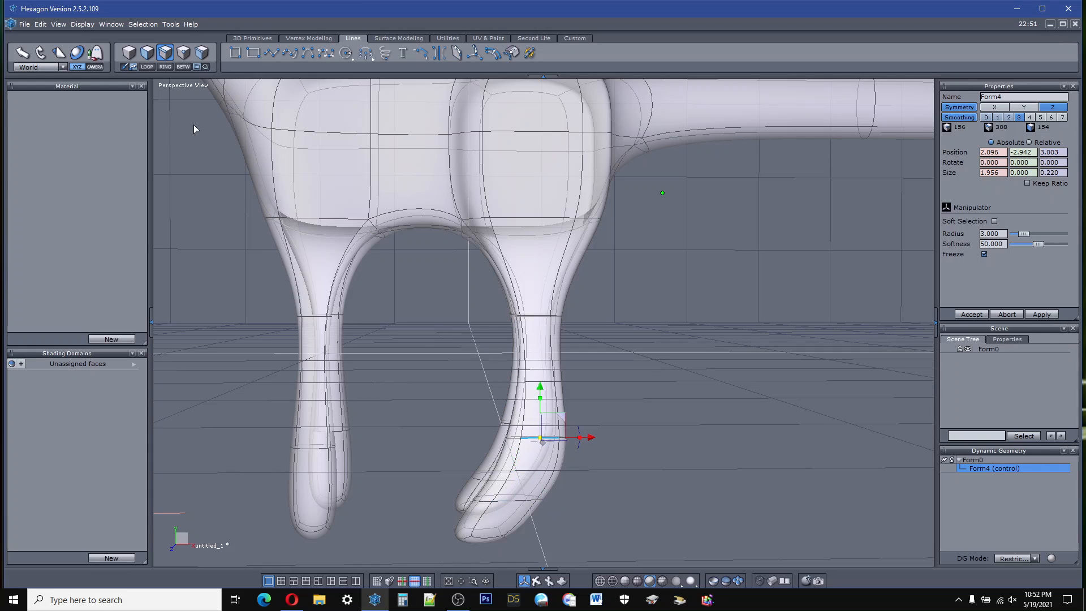
{"action": "left_click", "coordinate": [148, 67]}
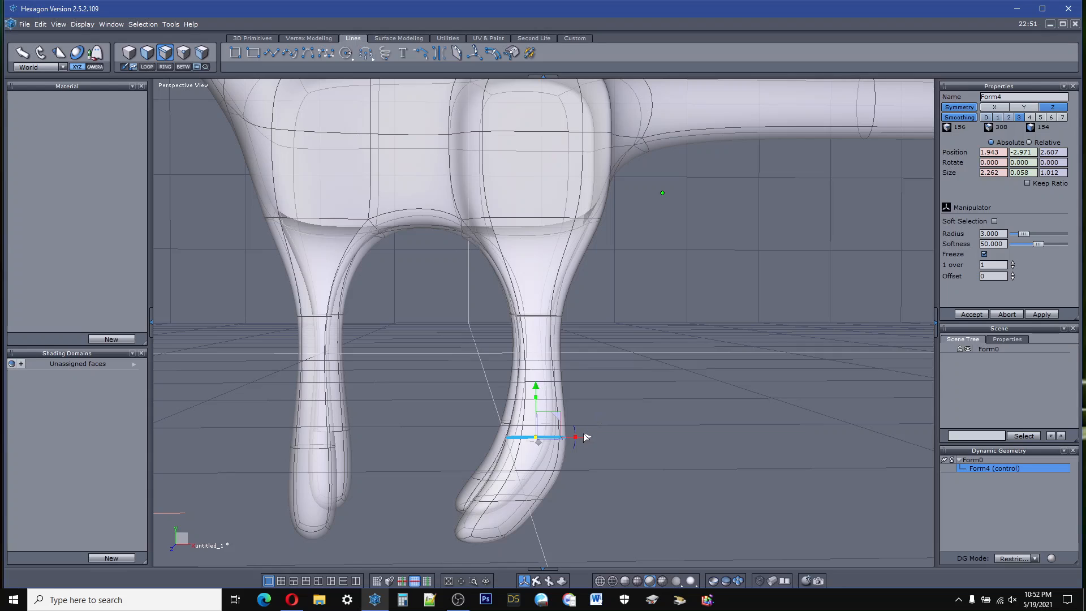
{"action": "left_click_drag", "start_coordinate": [577, 439], "coordinate": [630, 408]}
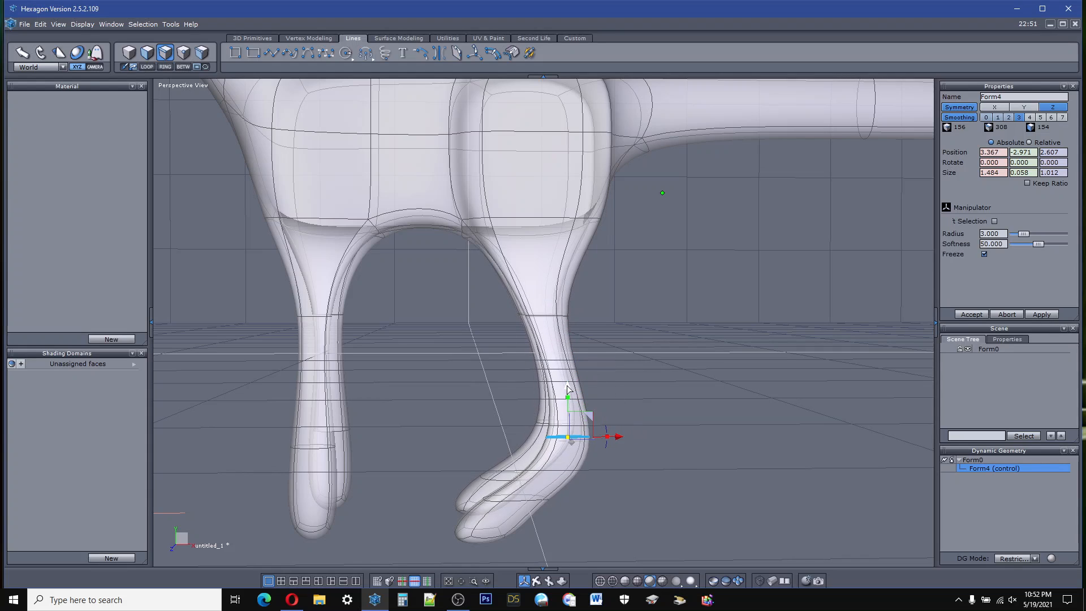
{"action": "left_click_drag", "start_coordinate": [567, 389], "coordinate": [568, 403]}
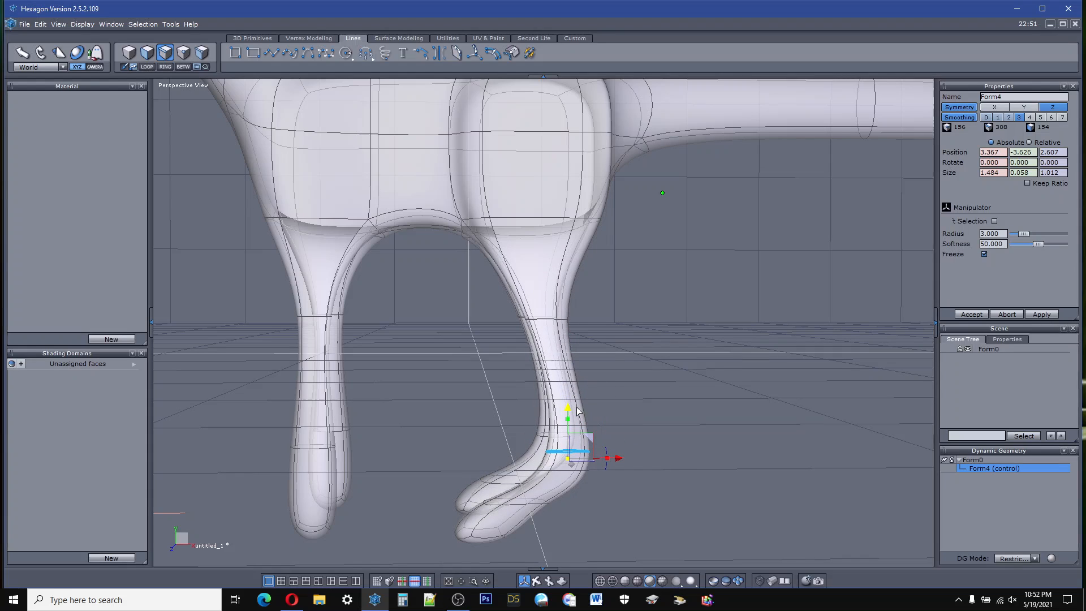
Step: Select the new edge loop across the middle of the foot and lower it to about Y -4.96
{"action": "left_click", "coordinate": [468, 538]}
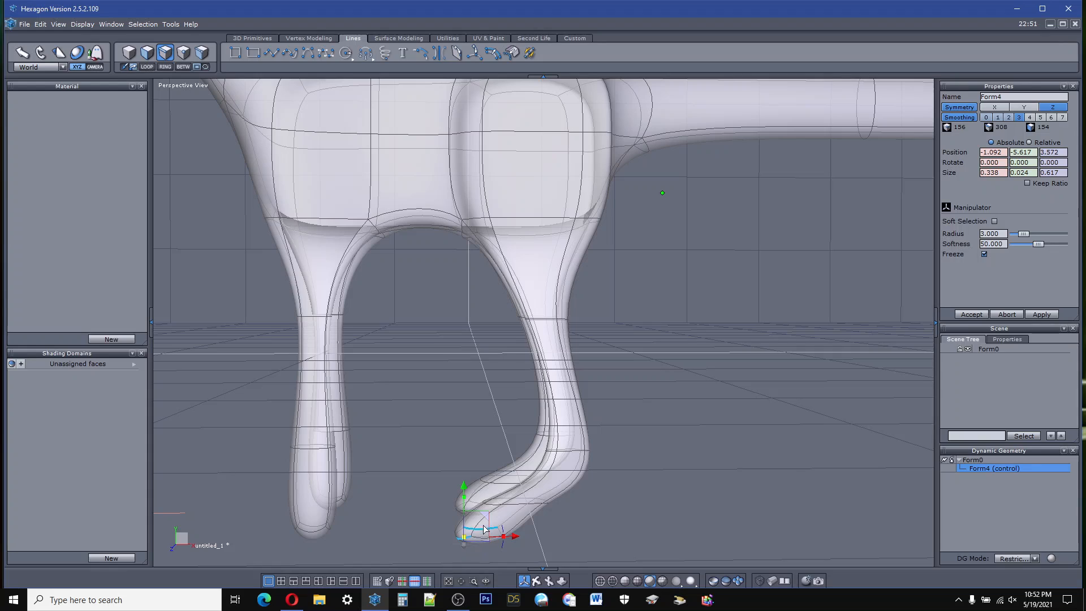
{"action": "left_click", "coordinate": [489, 507]}
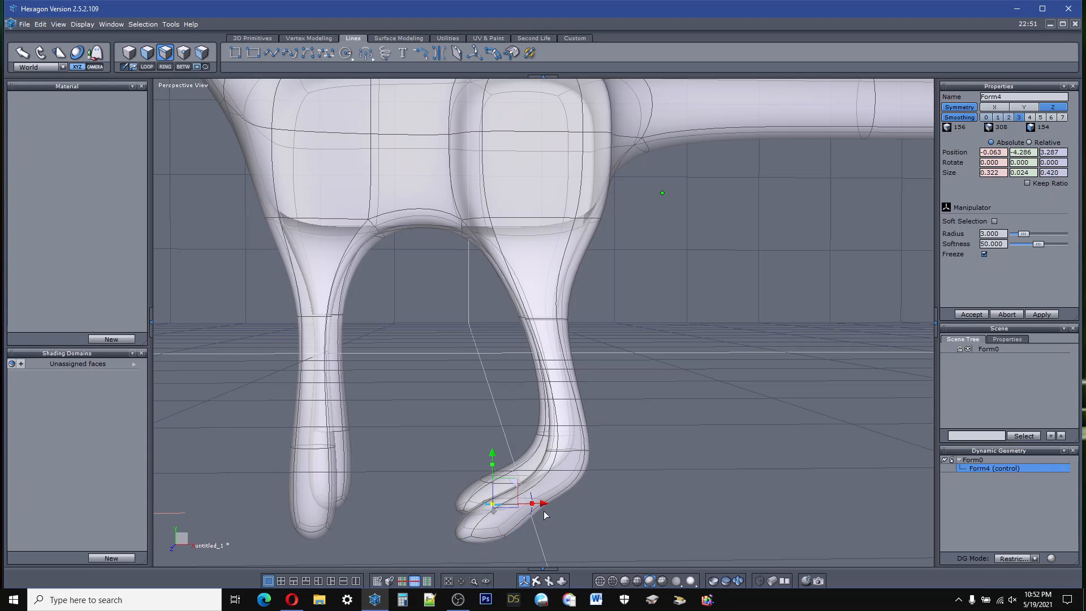
{"action": "left_click", "coordinate": [146, 67]}
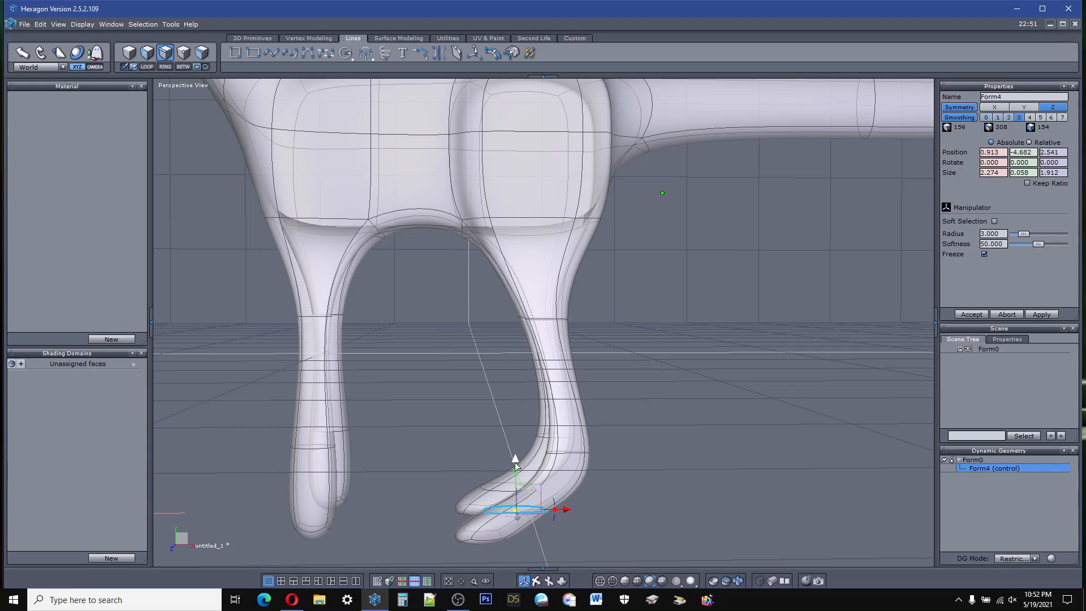
{"action": "left_click_drag", "start_coordinate": [515, 460], "coordinate": [520, 470]}
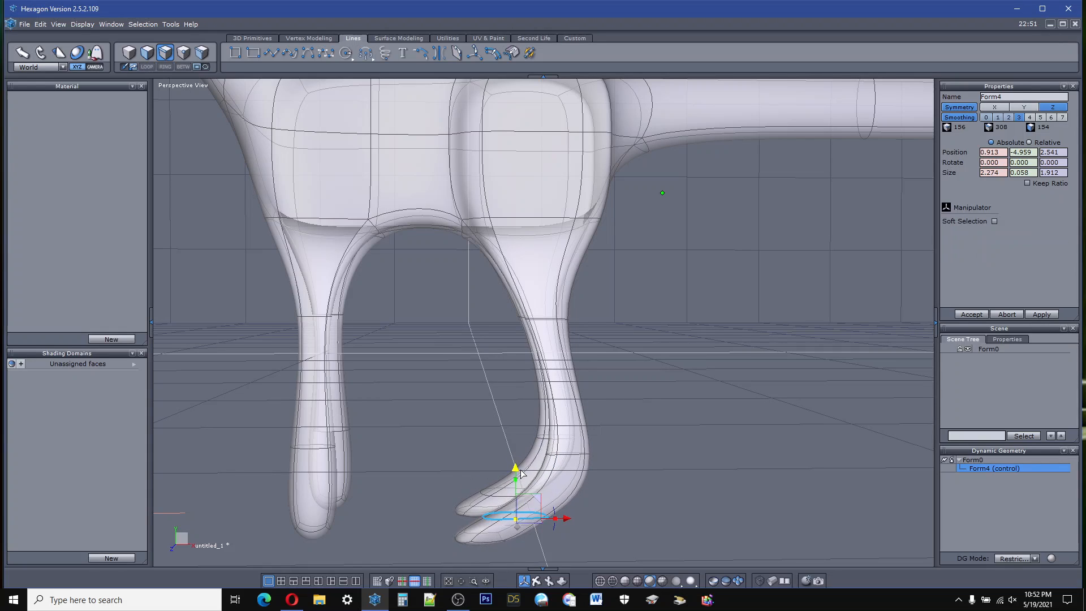
{"action": "left_click", "coordinate": [656, 470]}
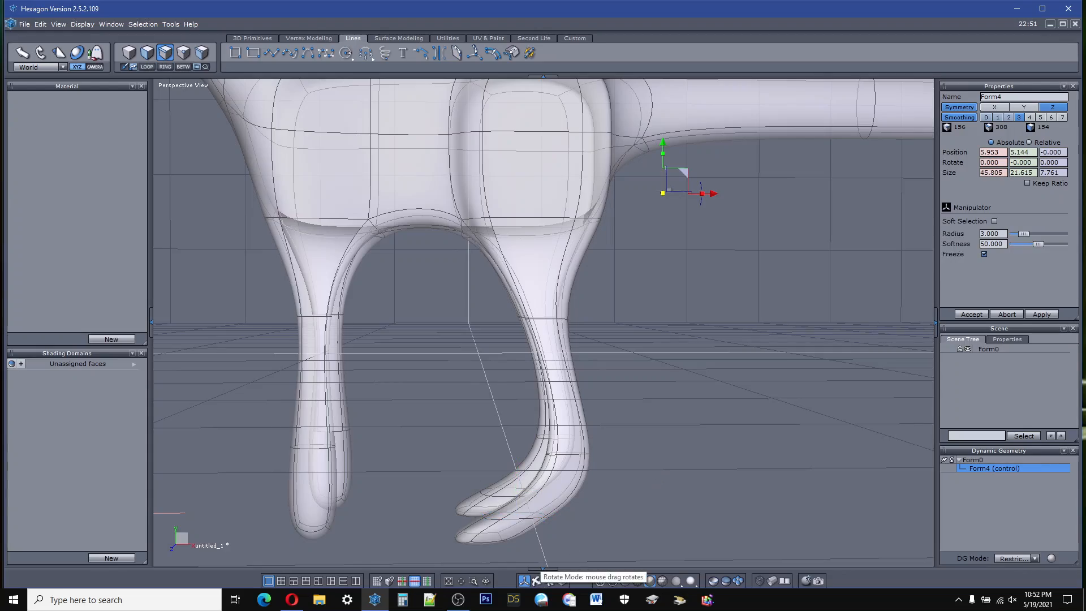
Step: Select the upper and lower outer faces of the positive X leg's hip and move them outward to about Z 3.79
{"action": "right_click_drag", "start_coordinate": [545, 474], "coordinate": [548, 557]}
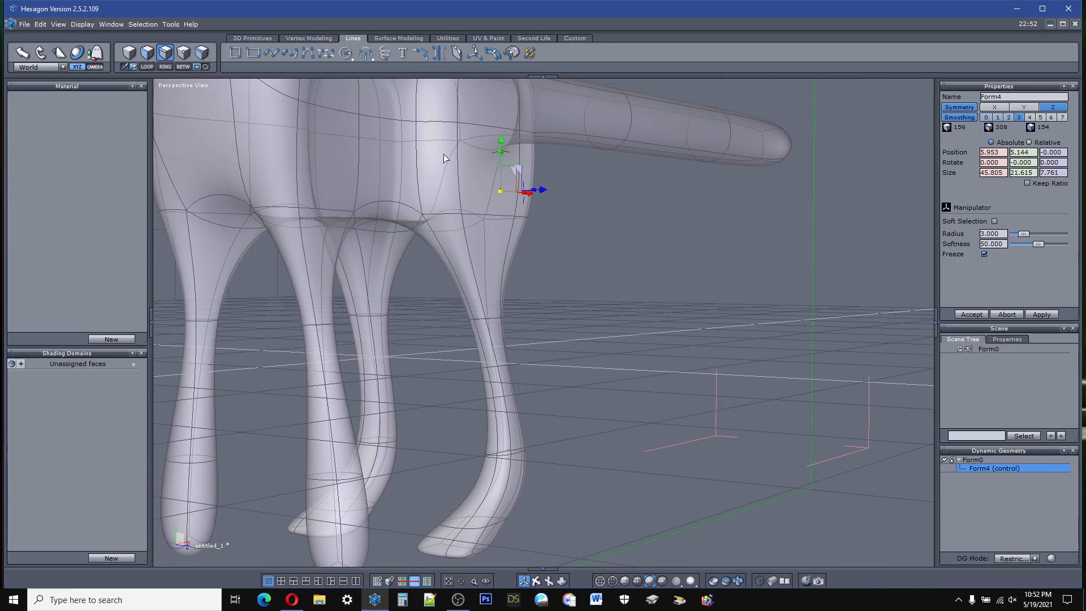
{"action": "left_click", "coordinate": [490, 93]}
{"action": "left_click", "coordinate": [485, 198], "text": "shift"}
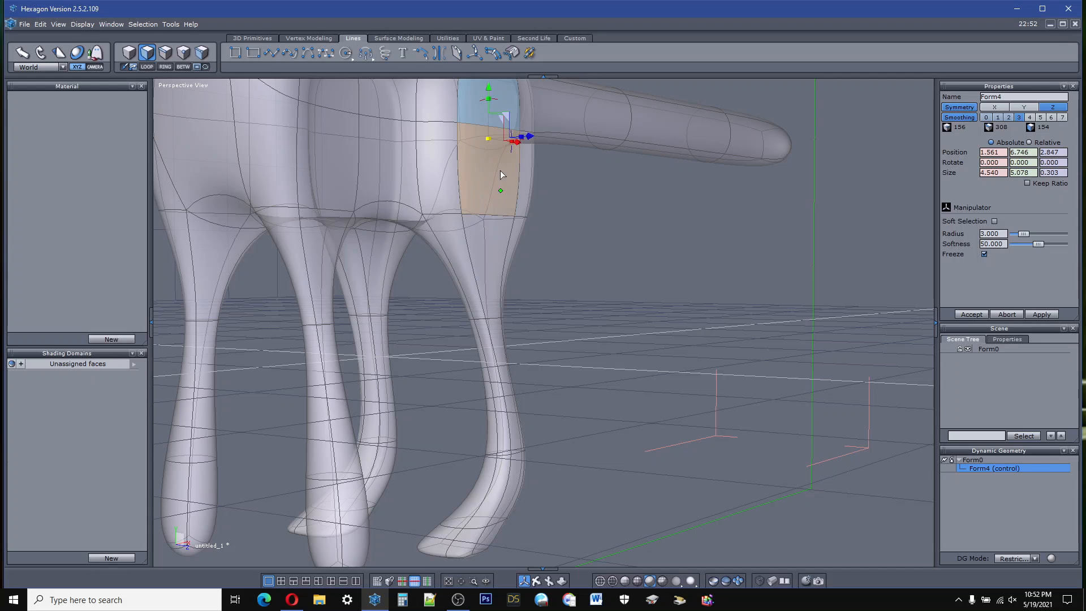
{"action": "left_click_drag", "start_coordinate": [534, 142], "coordinate": [558, 145]}
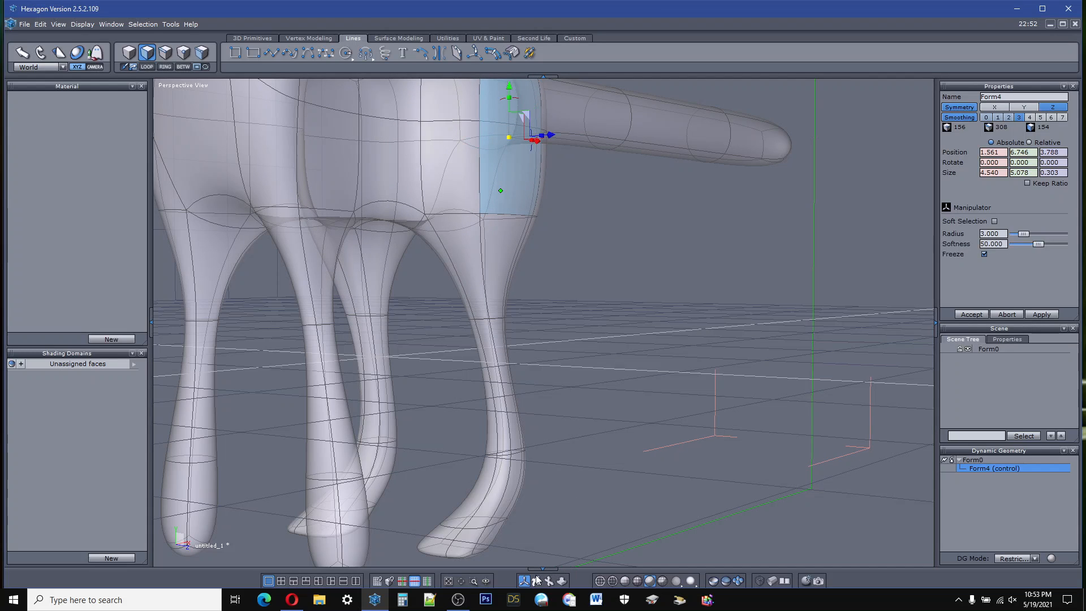
Step: Select the two vertical edges at the back of the hip, between thigh and tail, and move them inward to about Z 2.00
{"action": "left_click_drag", "start_coordinate": [537, 579], "coordinate": [571, 526]}
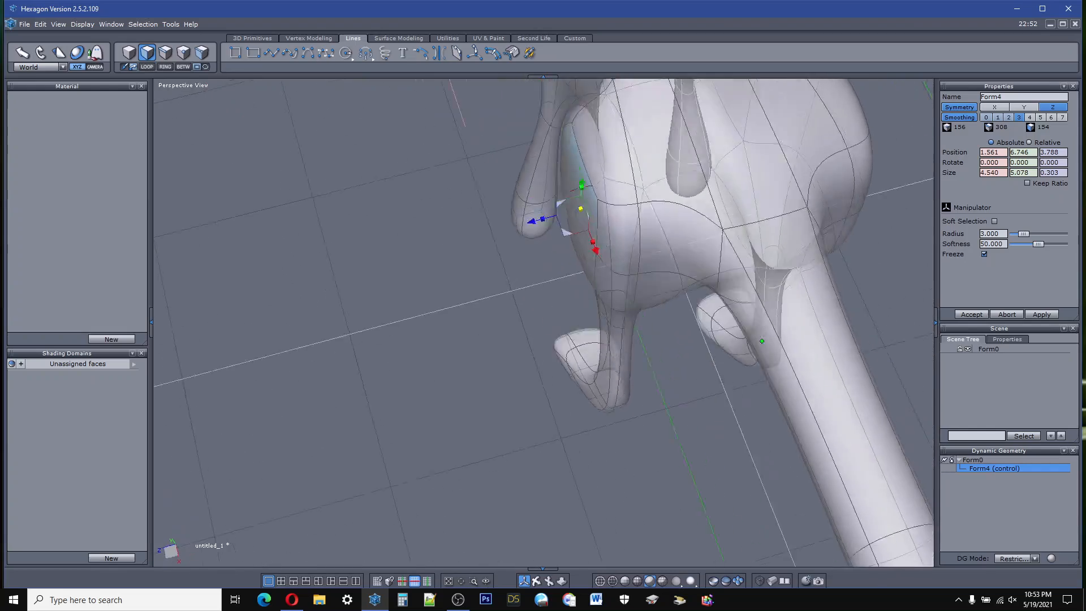
{"action": "middle_click_drag", "start_coordinate": [762, 341], "coordinate": [677, 264]}
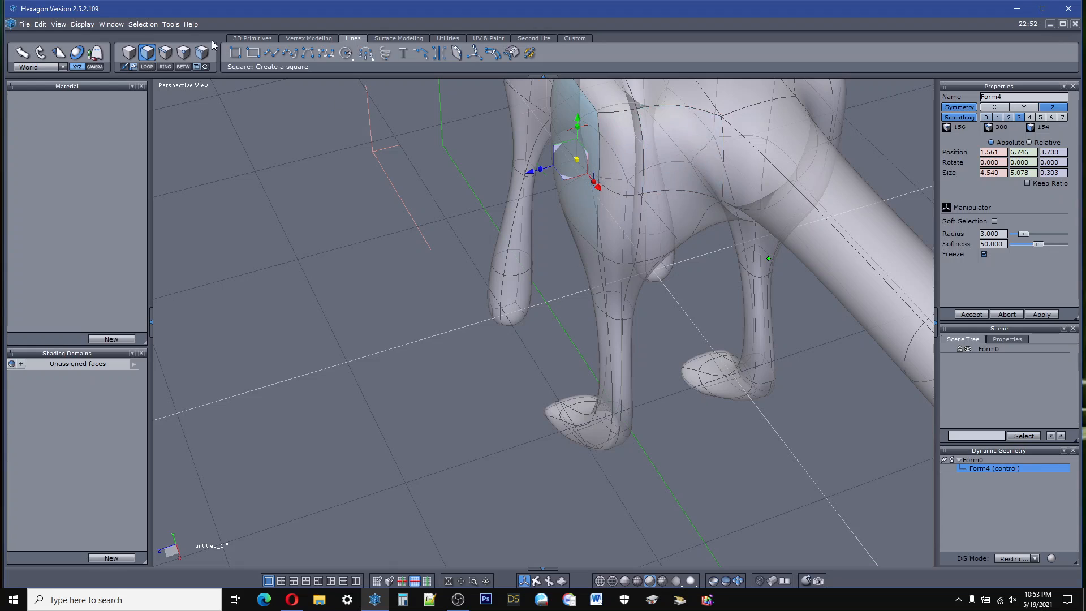
{"action": "left_click", "coordinate": [170, 52]}
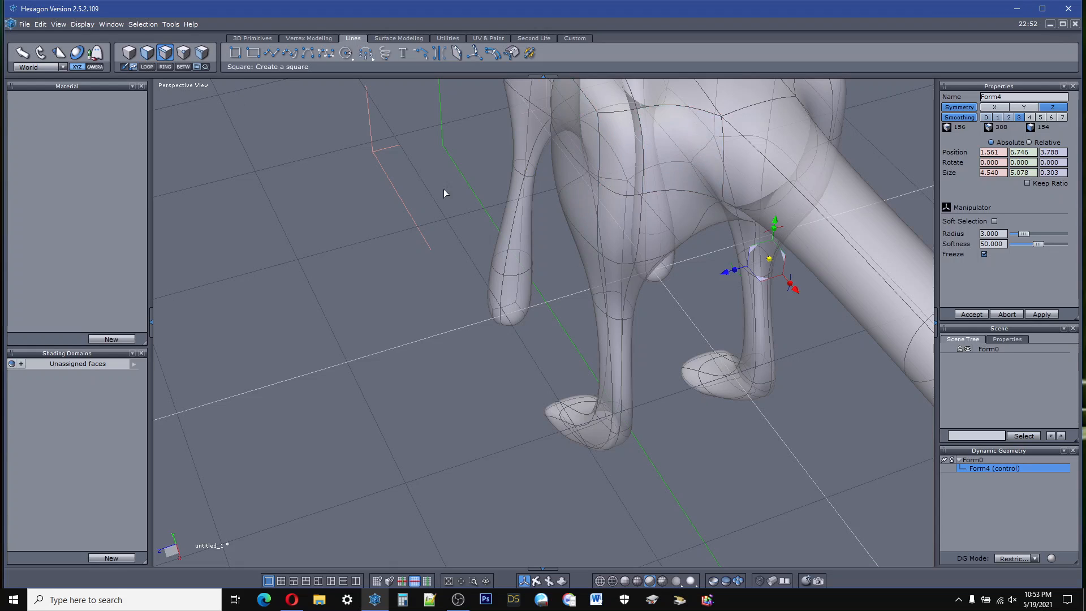
{"action": "left_click", "coordinate": [643, 169]}
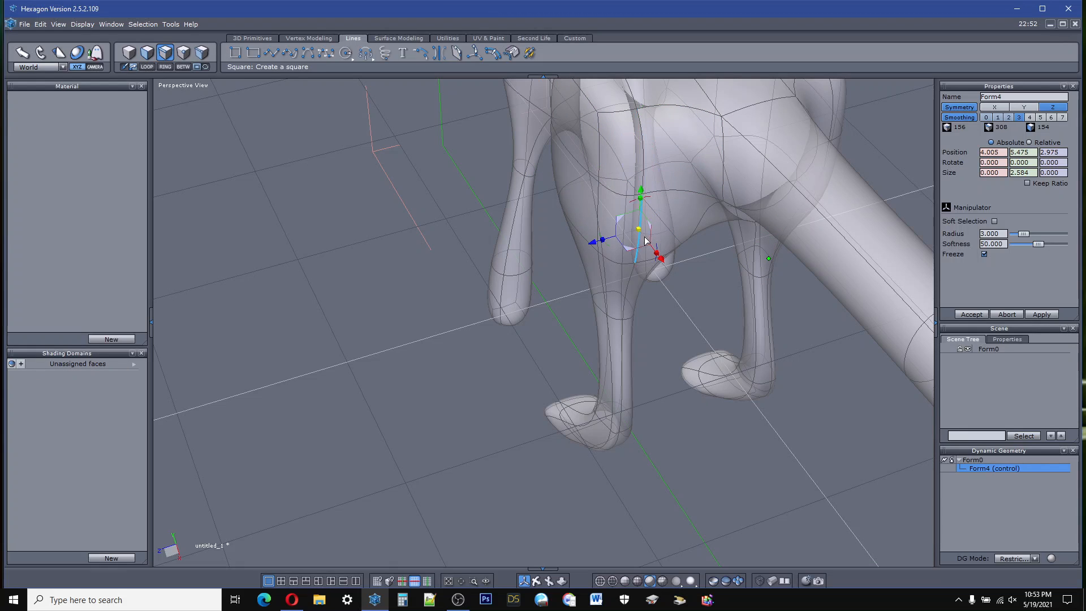
{"action": "left_click", "coordinate": [646, 156]}
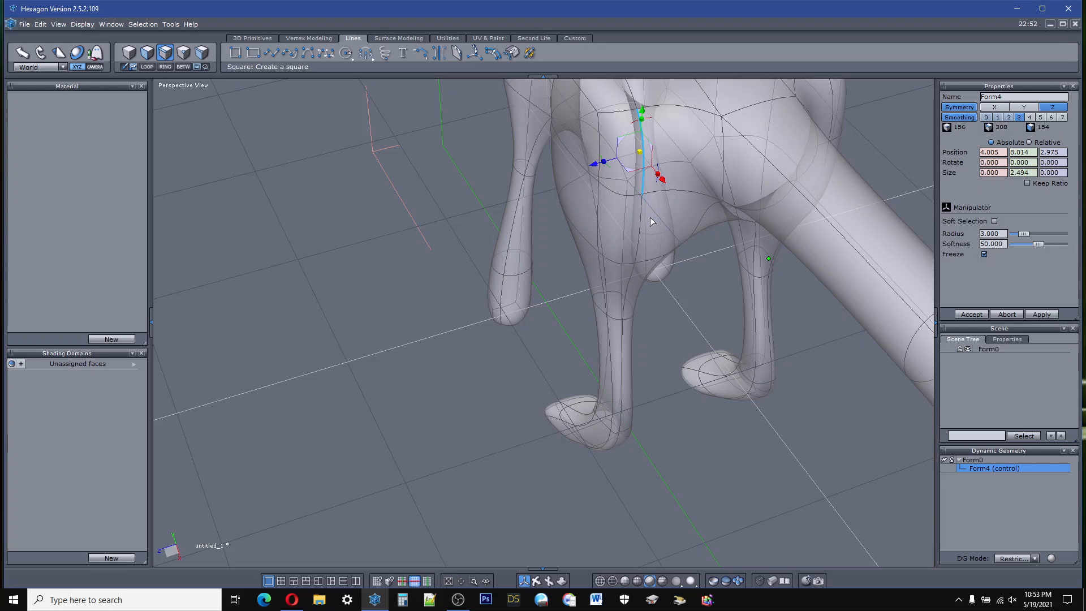
{"action": "left_click", "coordinate": [639, 231], "text": "shift"}
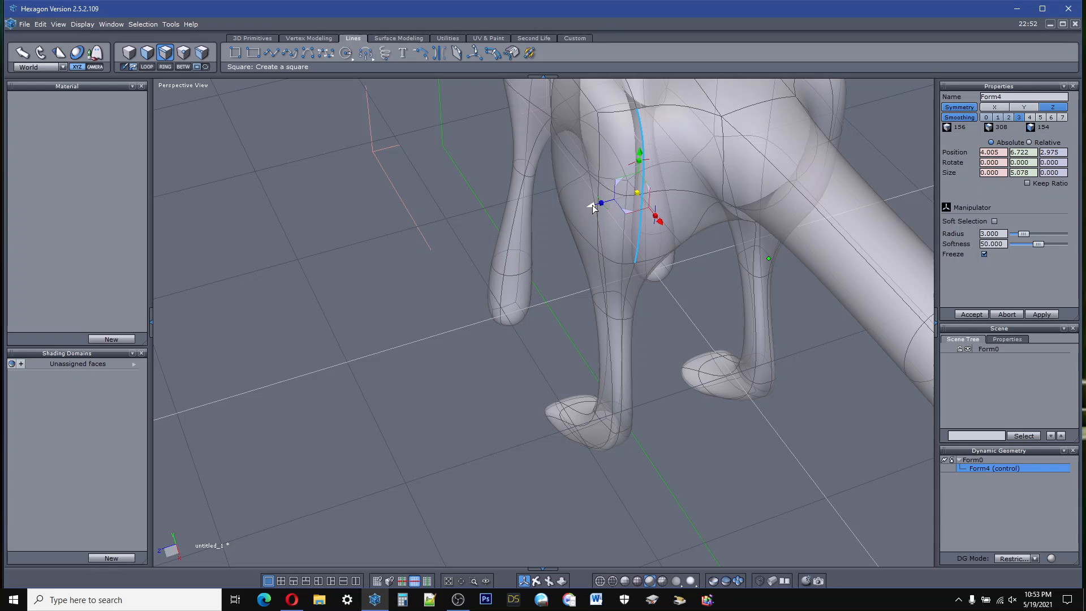
{"action": "left_click_drag", "start_coordinate": [591, 206], "coordinate": [626, 212]}
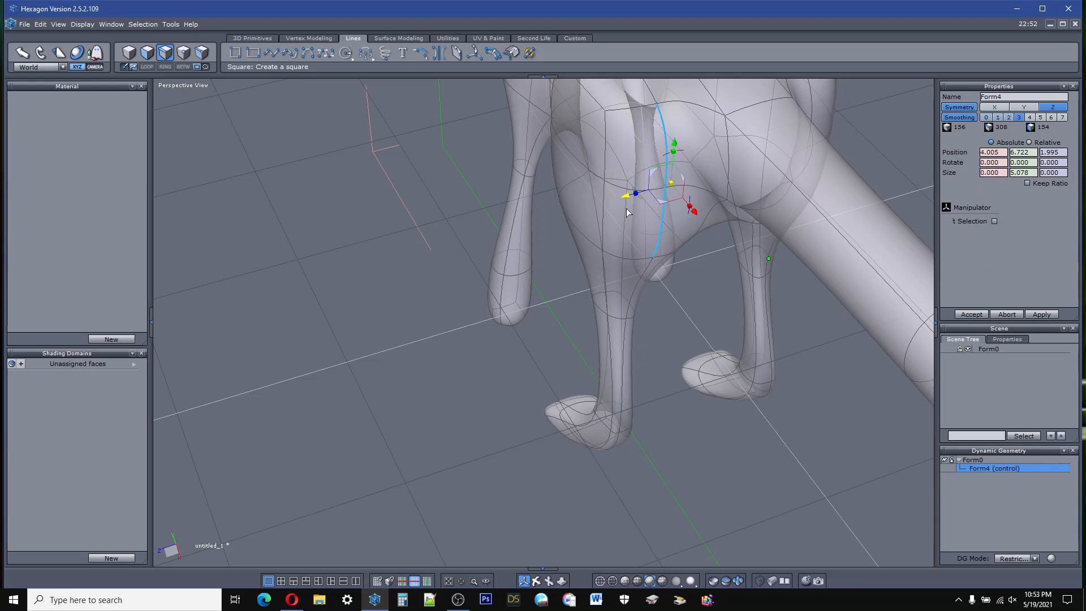
Step: Select the vertical edge beside the tail root and move it outward to about Z 2.18
{"action": "left_click", "coordinate": [727, 183]}
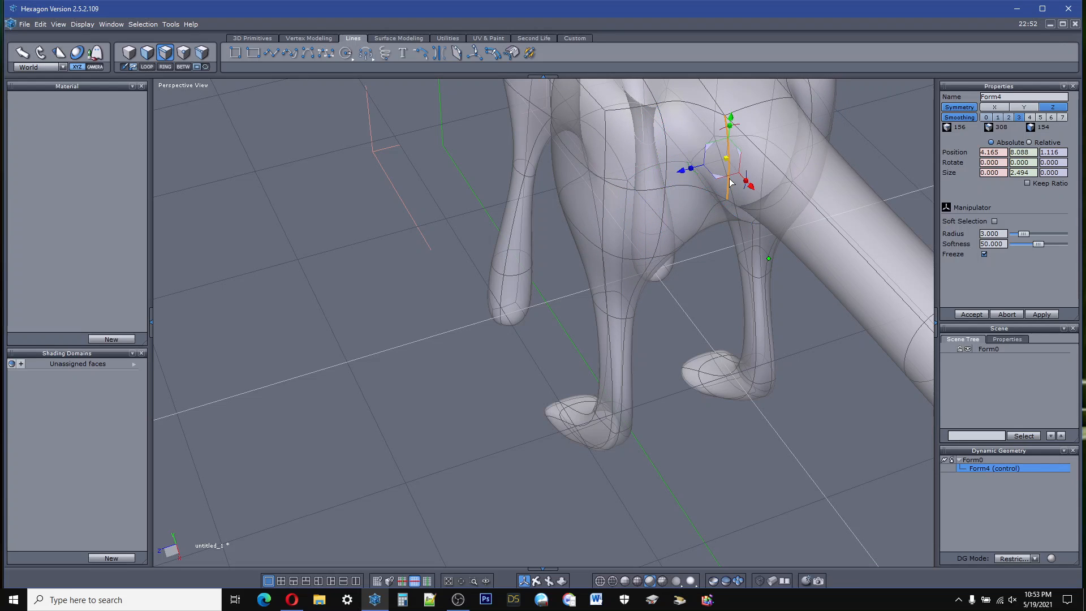
{"action": "left_click_drag", "start_coordinate": [682, 171], "coordinate": [647, 196]}
{"action": "scroll", "coordinate": [557, 361], "scroll_direction": "down", "scroll_amount": 3}
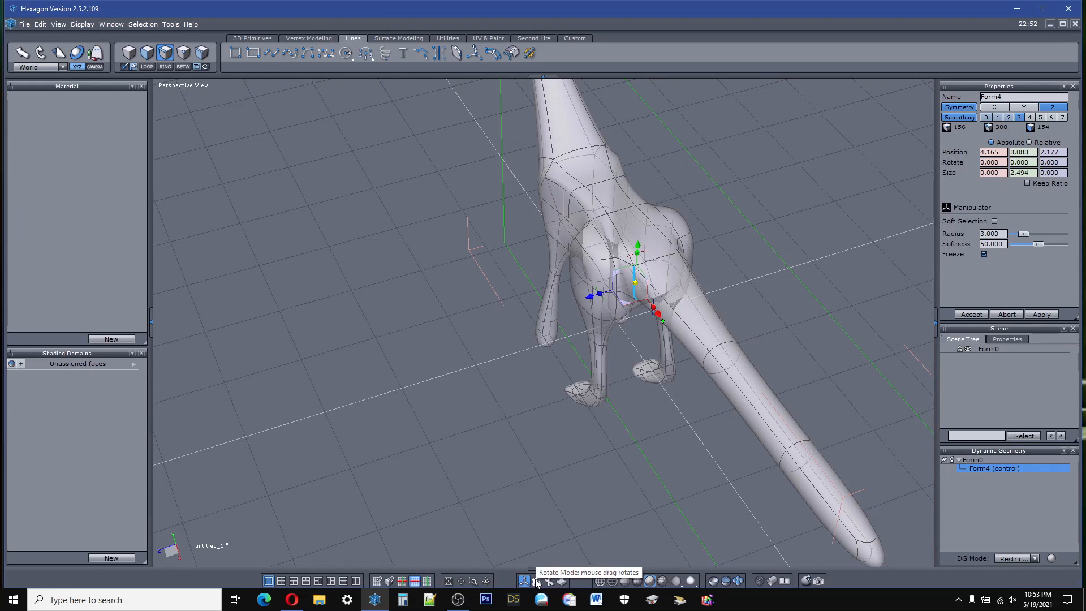
Step: Select the two vertical edges at the outer rear of the hip and move them forward to about X 2.64
{"action": "left_click_drag", "start_coordinate": [536, 581], "coordinate": [459, 605]}
{"action": "right_click_drag", "start_coordinate": [509, 452], "coordinate": [544, 549]}
{"action": "scroll", "coordinate": [618, 259], "scroll_direction": "up", "scroll_amount": 5}
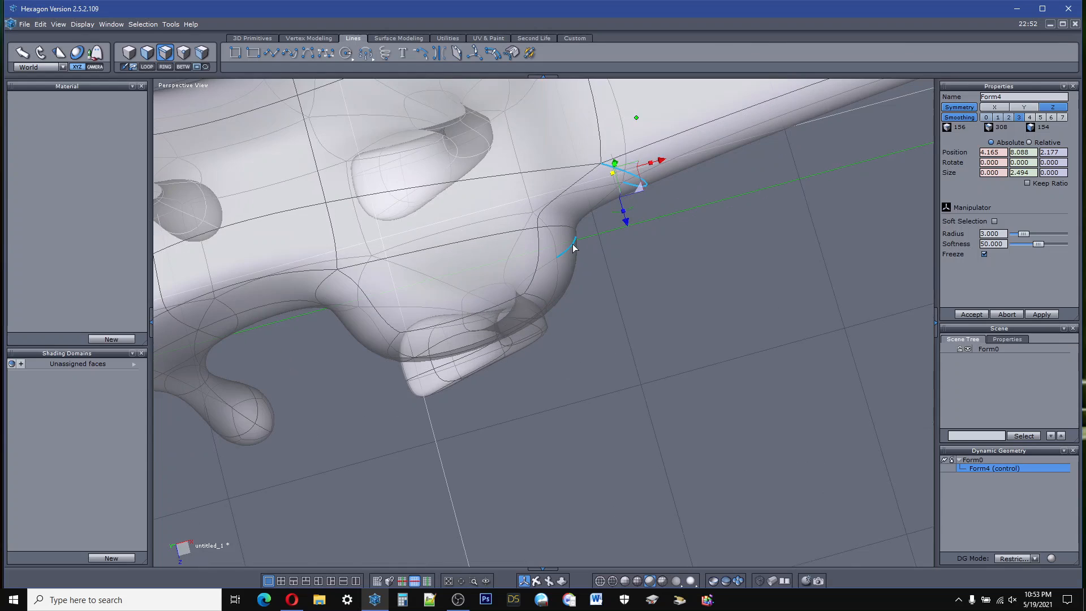
{"action": "left_click", "coordinate": [539, 304]}
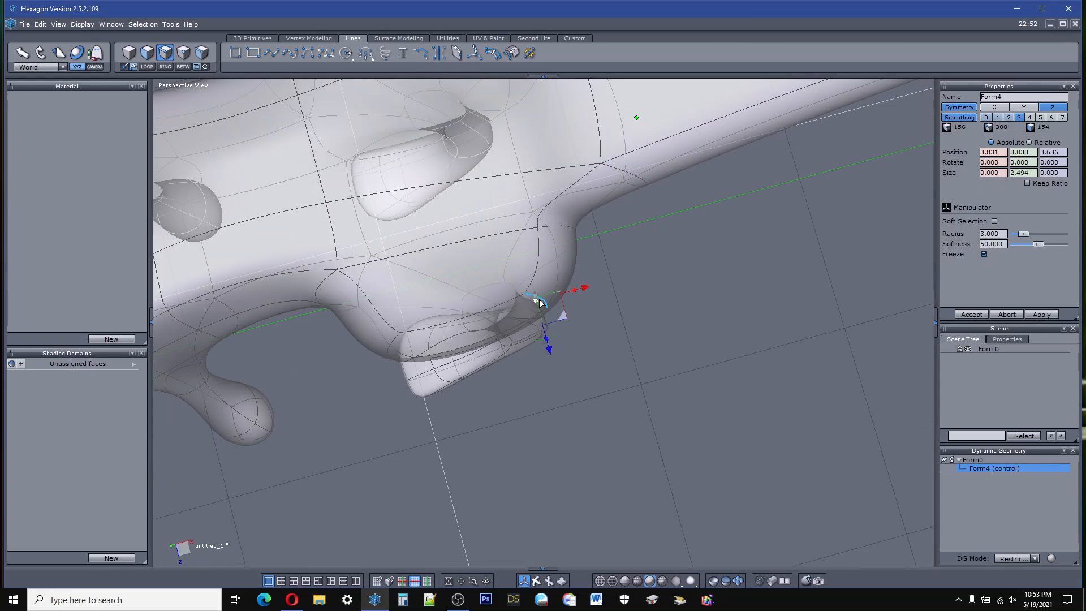
{"action": "right_click_drag", "start_coordinate": [560, 310], "coordinate": [542, 533]}
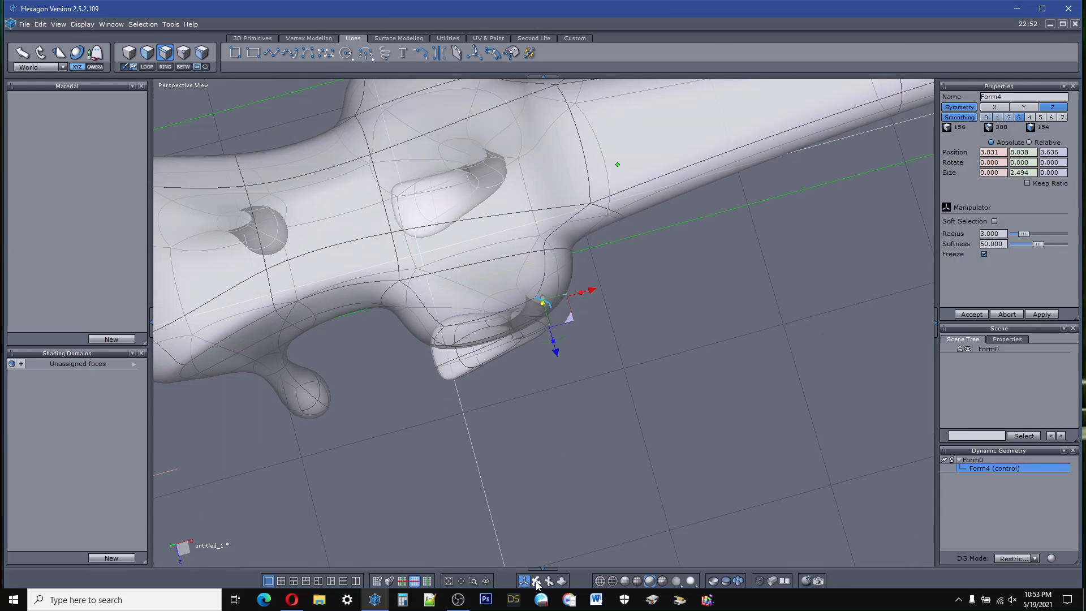
{"action": "right_click_drag", "start_coordinate": [537, 584], "coordinate": [550, 335]}
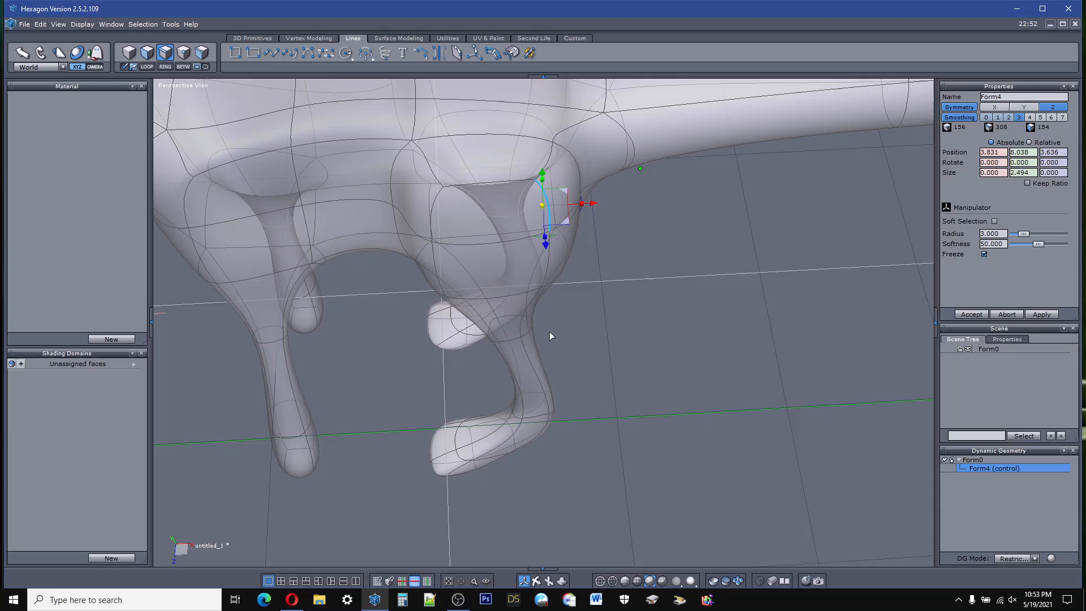
{"action": "left_click", "coordinate": [550, 263]}
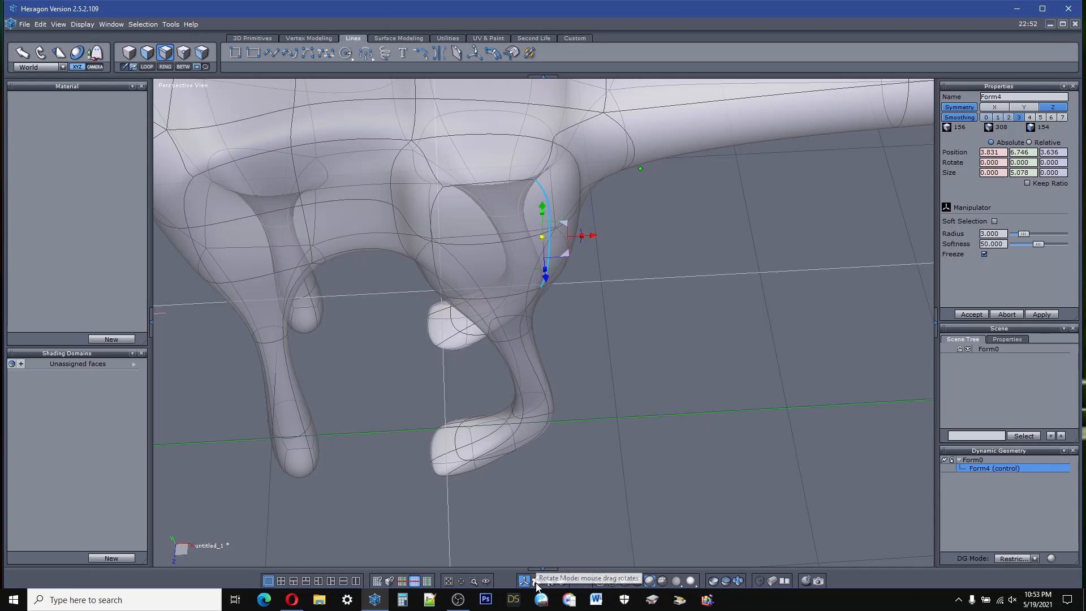
{"action": "left_click_drag", "start_coordinate": [536, 585], "coordinate": [601, 412]}
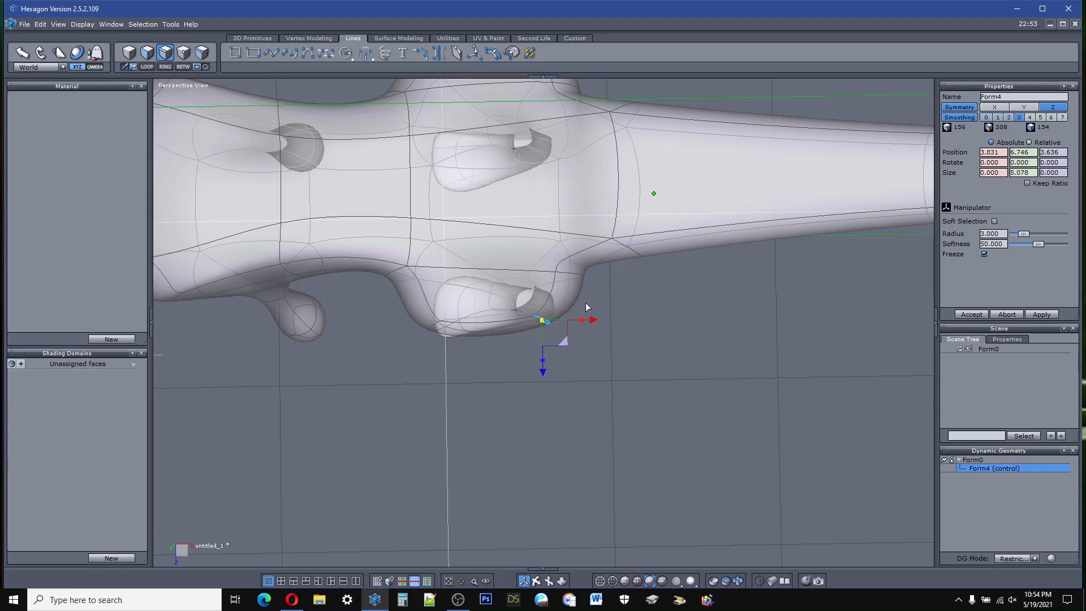
{"action": "left_click_drag", "start_coordinate": [593, 320], "coordinate": [567, 332]}
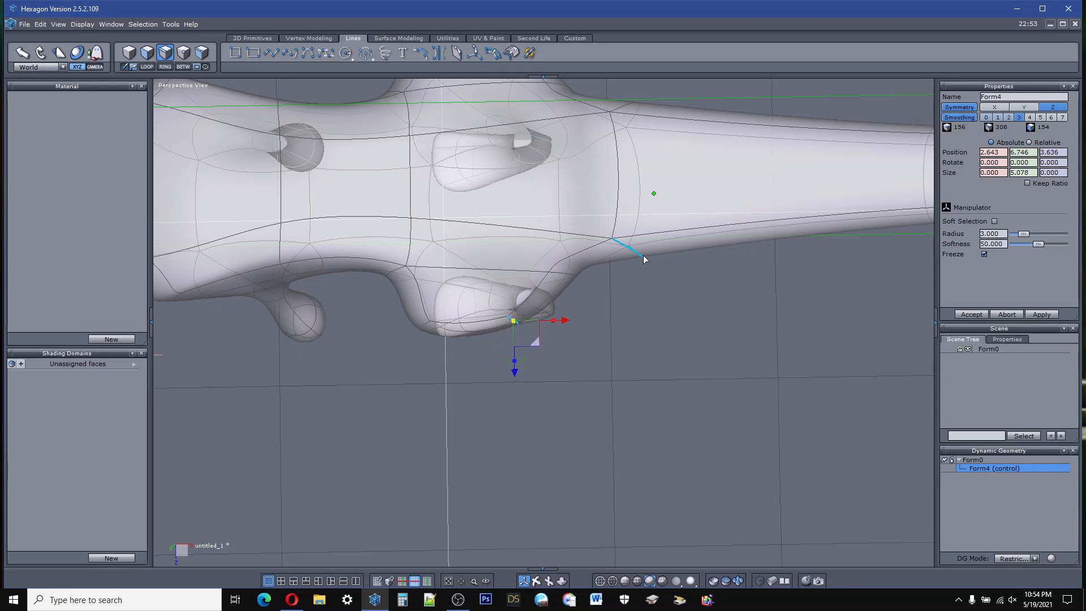
Step: Move the vertical edge beside the tail root back to about X 5.51, and lower the hip's upper outer edge to about Y 7.57
{"action": "left_click", "coordinate": [644, 258]}
{"action": "left_click_drag", "start_coordinate": [673, 247], "coordinate": [728, 236]}
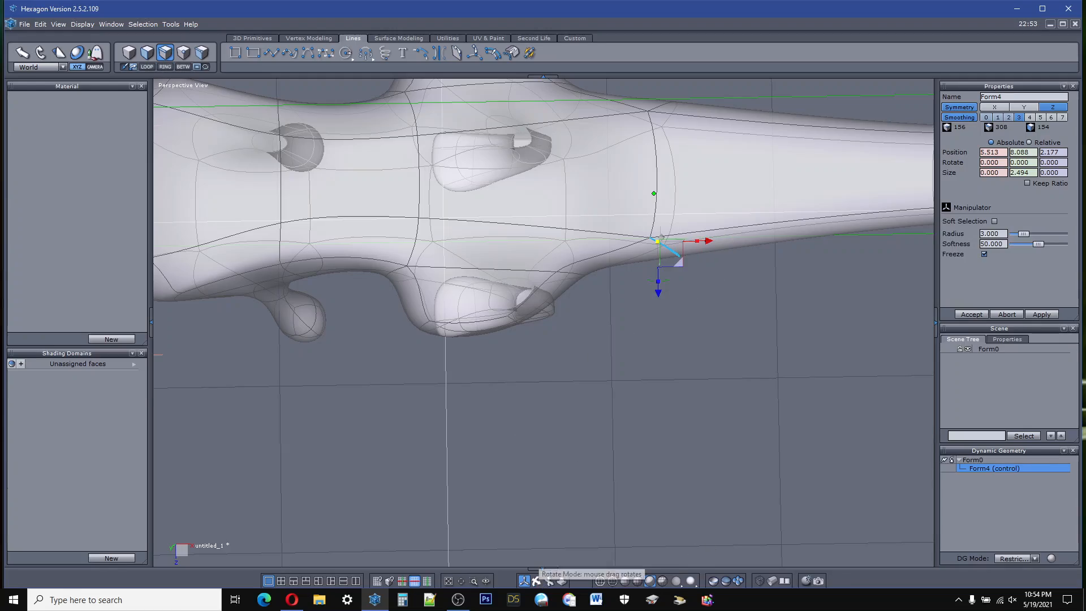
{"action": "right_click_drag", "start_coordinate": [537, 520], "coordinate": [633, 340]}
{"action": "right_click_drag", "start_coordinate": [526, 252], "coordinate": [438, 198]}
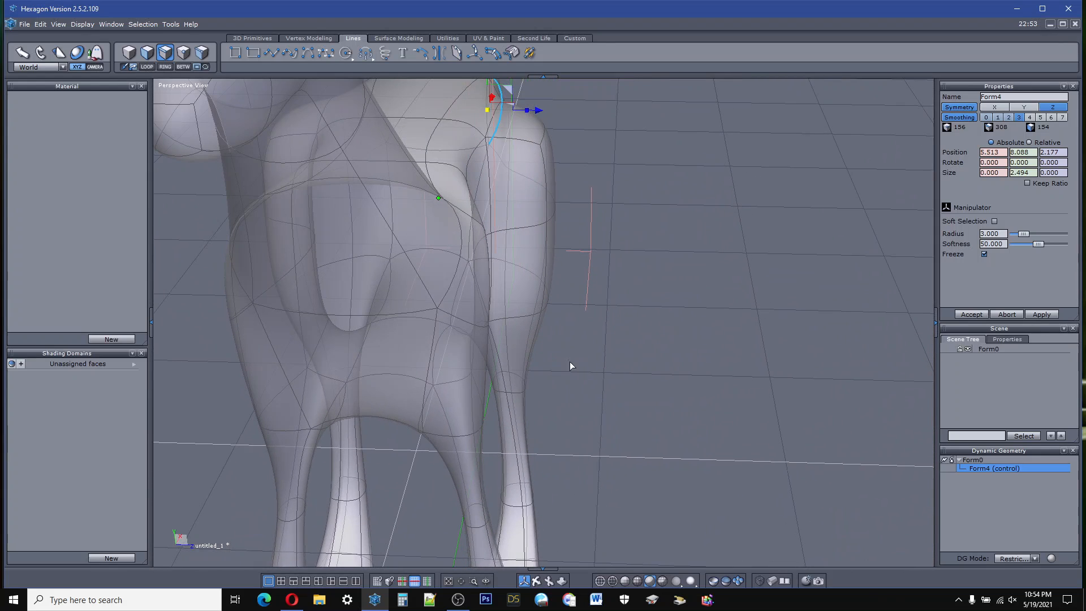
{"action": "left_click", "coordinate": [540, 134]}
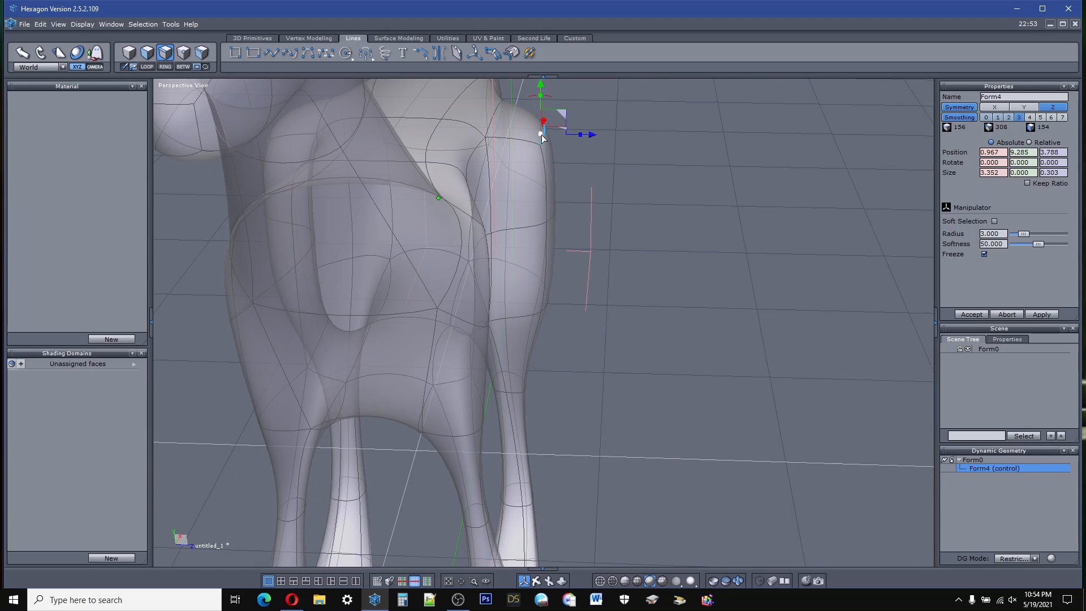
{"action": "left_click_drag", "start_coordinate": [546, 90], "coordinate": [544, 152]}
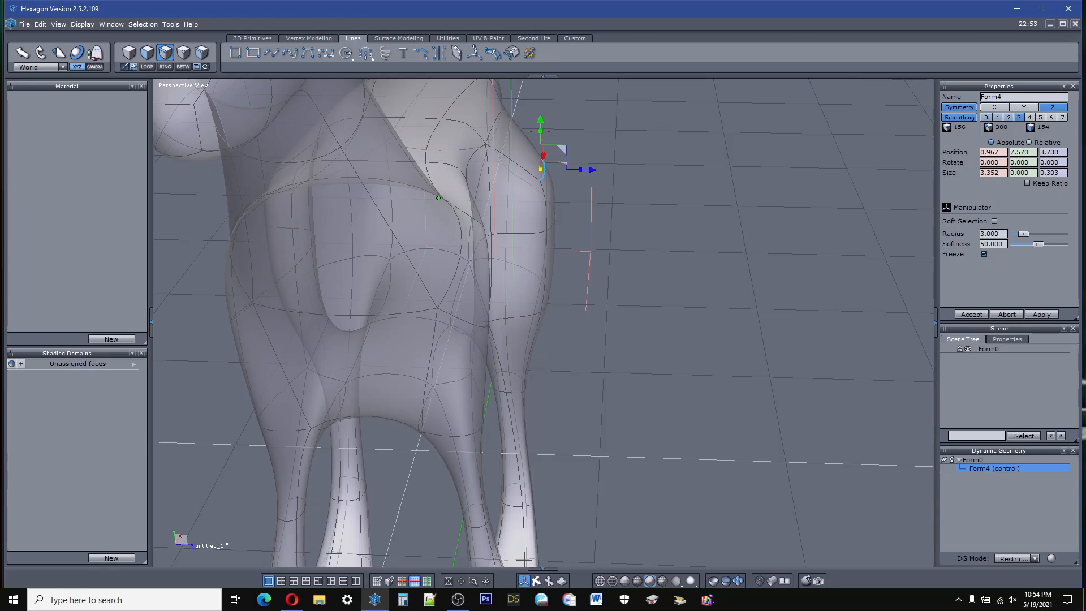
Step: Tessellate the upper hip with a new edge running from the midline of the back down to the hip's upper outer edge
{"action": "right_click_drag", "start_coordinate": [540, 464], "coordinate": [506, 396]}
{"action": "right_click_drag", "start_coordinate": [487, 244], "coordinate": [582, 201]}
{"action": "scroll", "coordinate": [647, 419], "scroll_direction": "down", "scroll_amount": 10}
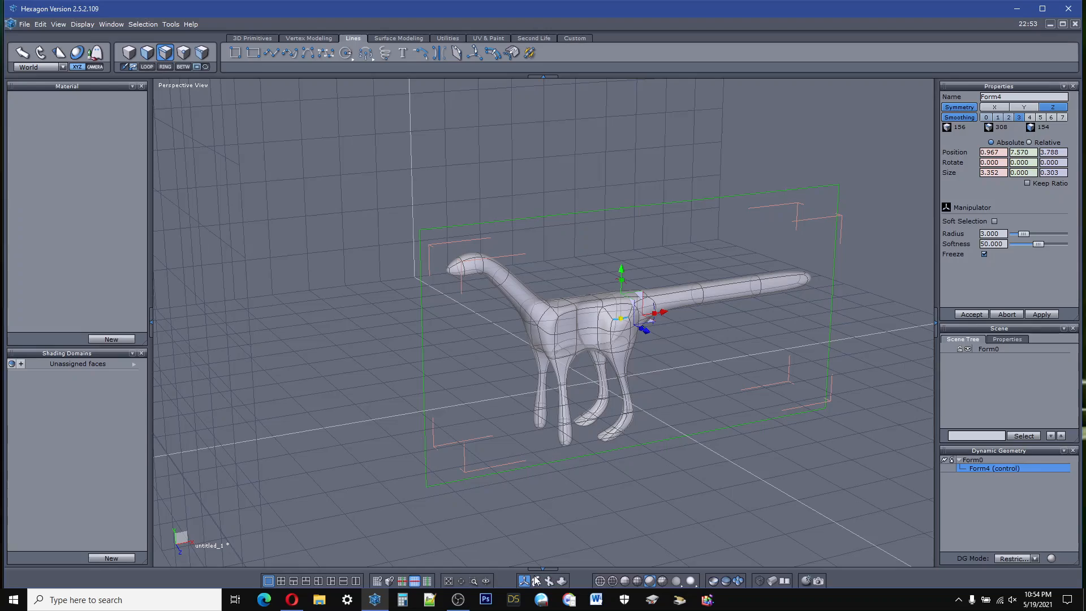
{"action": "right_click_drag", "start_coordinate": [361, 418], "coordinate": [537, 528]}
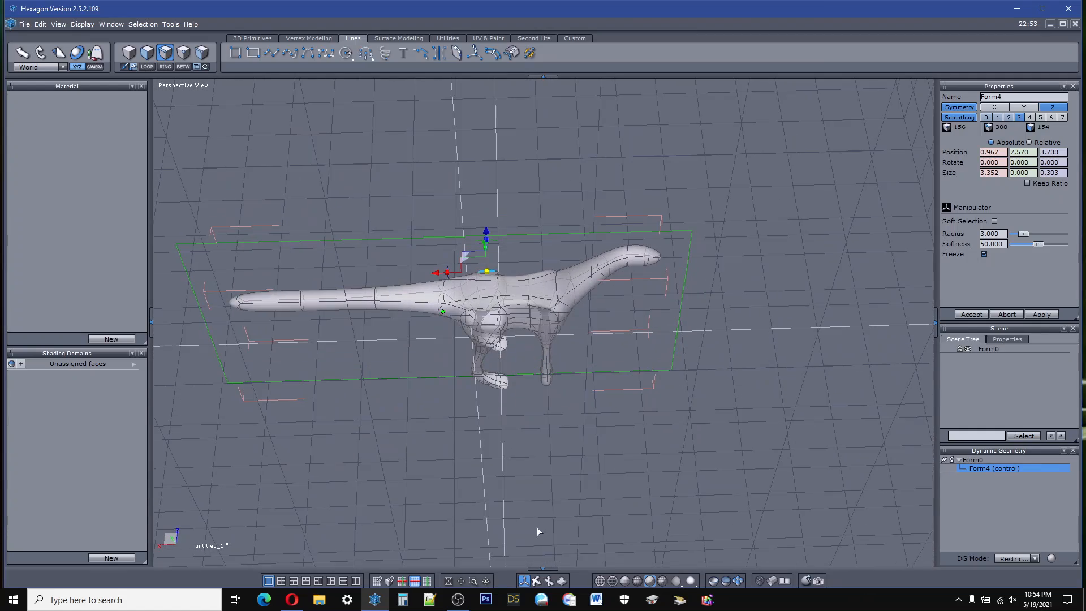
{"action": "scroll", "coordinate": [537, 316], "scroll_direction": "up", "scroll_amount": 8}
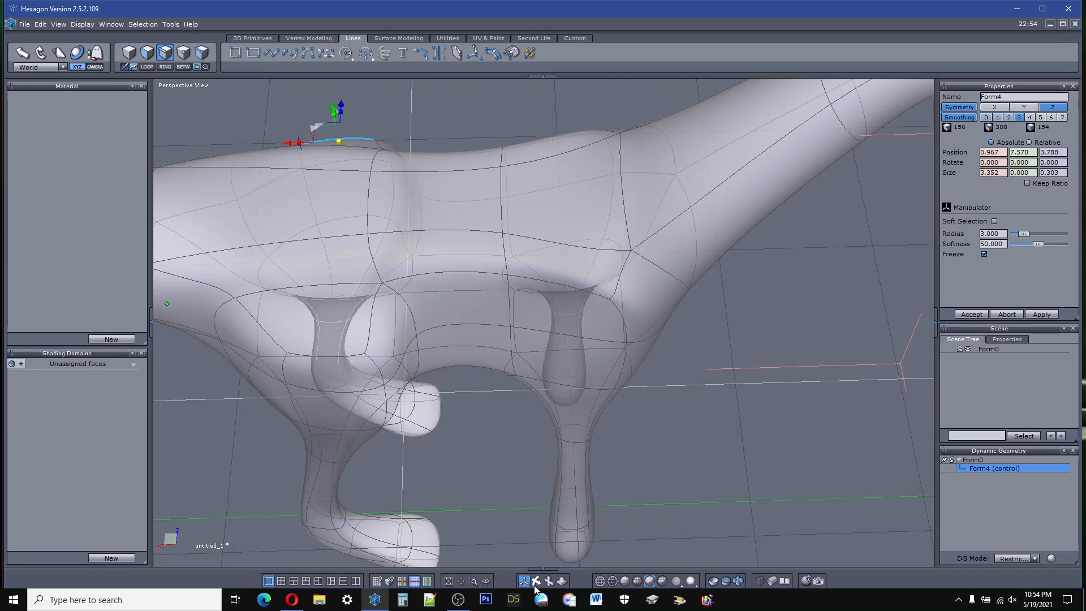
{"action": "right_click_drag", "start_coordinate": [534, 589], "coordinate": [539, 466]}
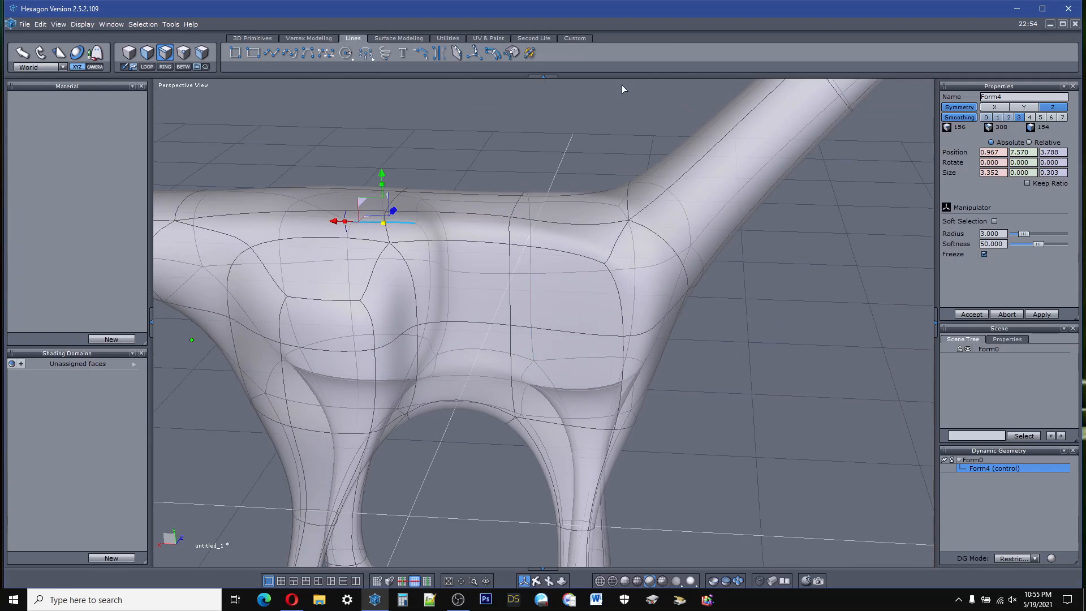
{"action": "key", "text": "ctrl+z"}
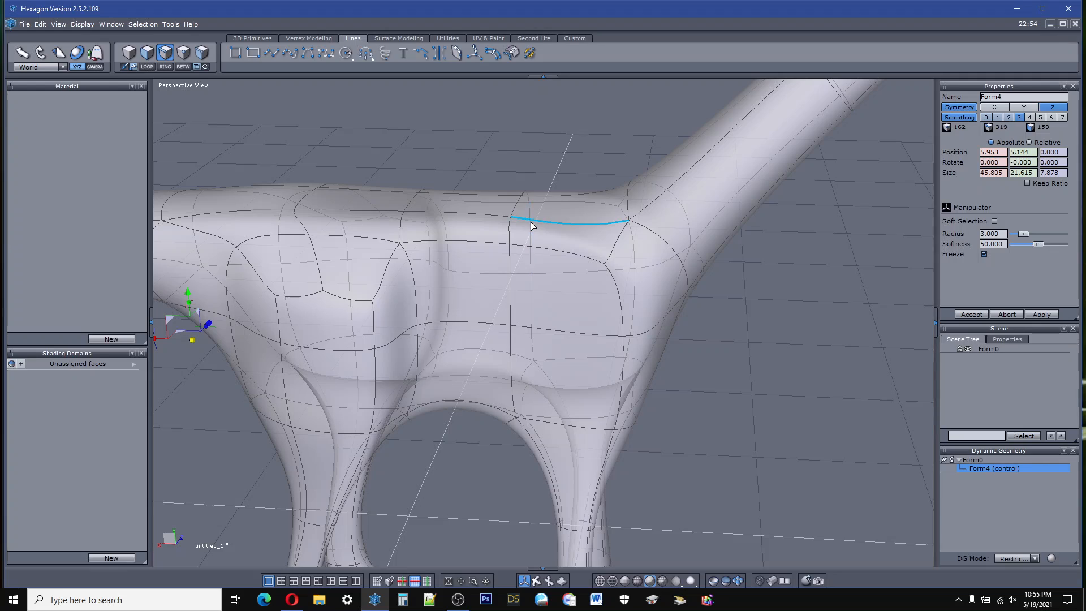
Step: Tessellate a new vertical line of edges down the flank behind the shoulder, from the back to the rear of the foreleg top
{"action": "left_click", "coordinate": [492, 54]}
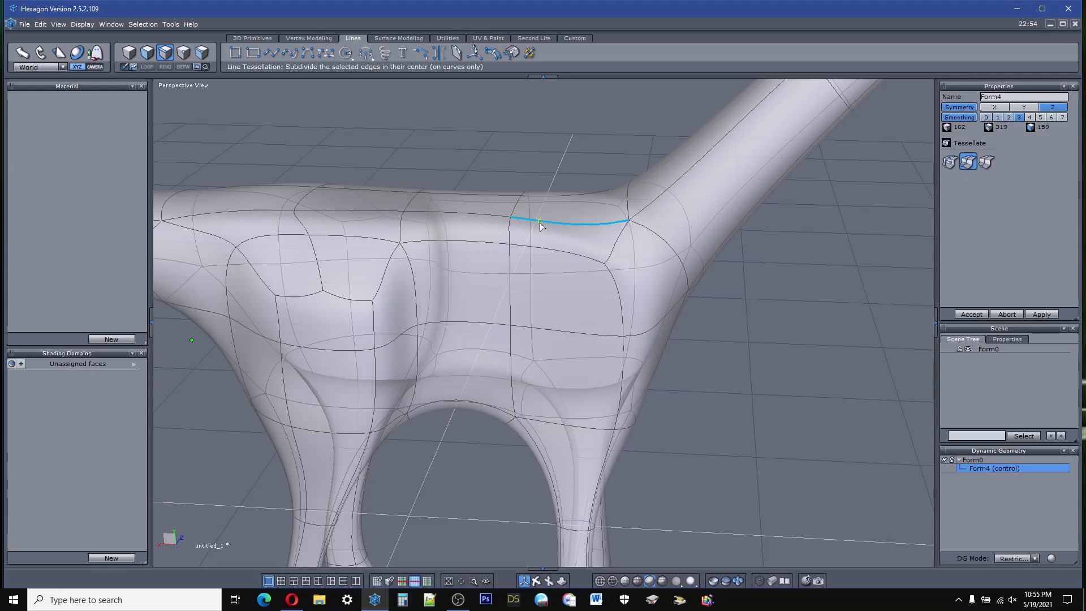
{"action": "left_click", "coordinate": [538, 255]}
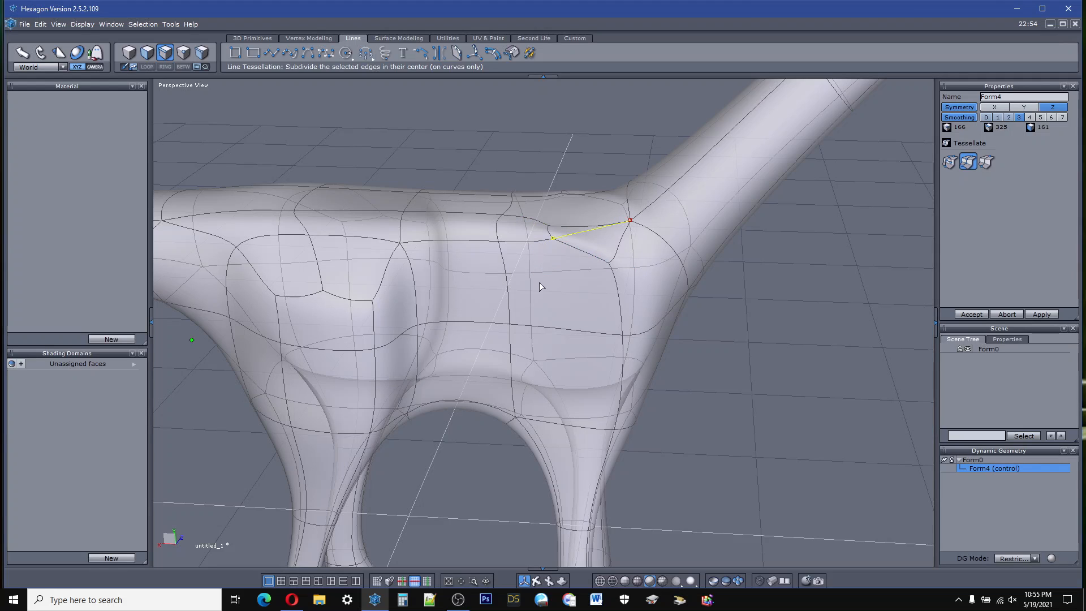
{"action": "left_click", "coordinate": [540, 334]}
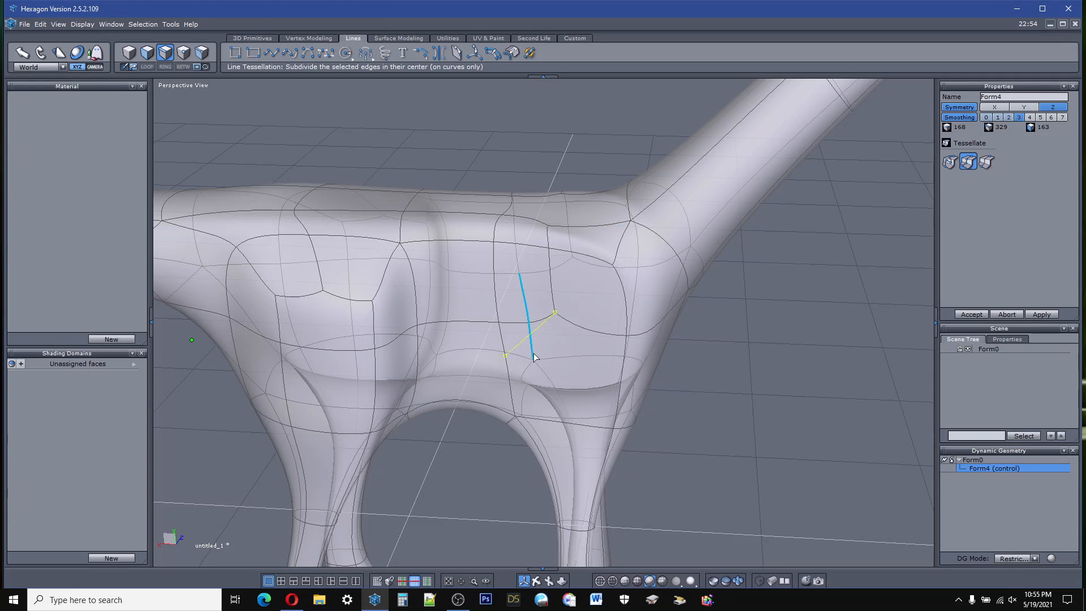
{"action": "left_click", "coordinate": [553, 412]}
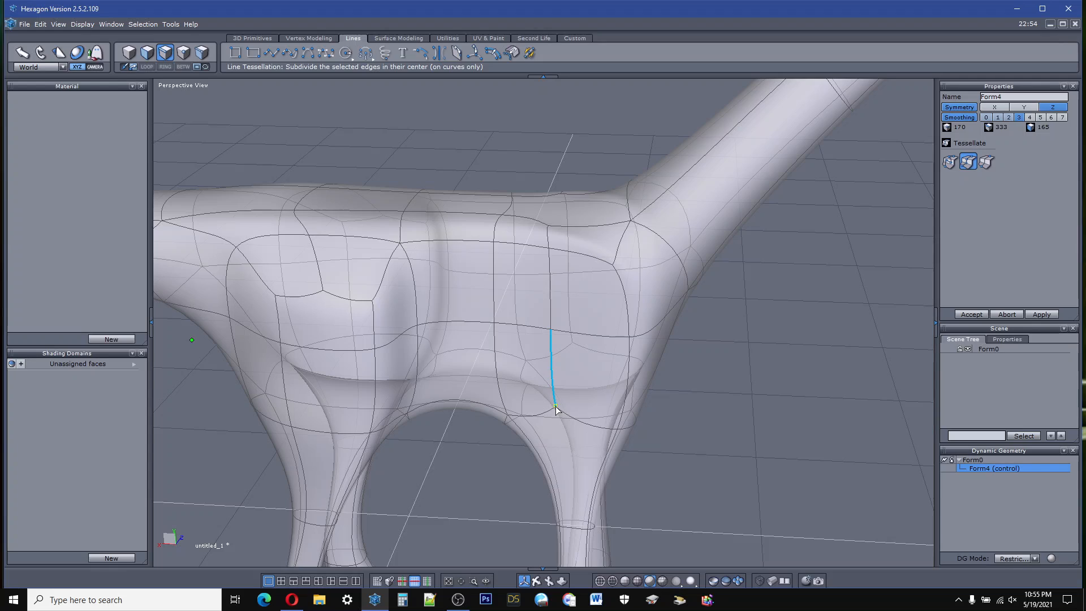
{"action": "left_click", "coordinate": [972, 315]}
{"action": "key", "text": "Escape"}
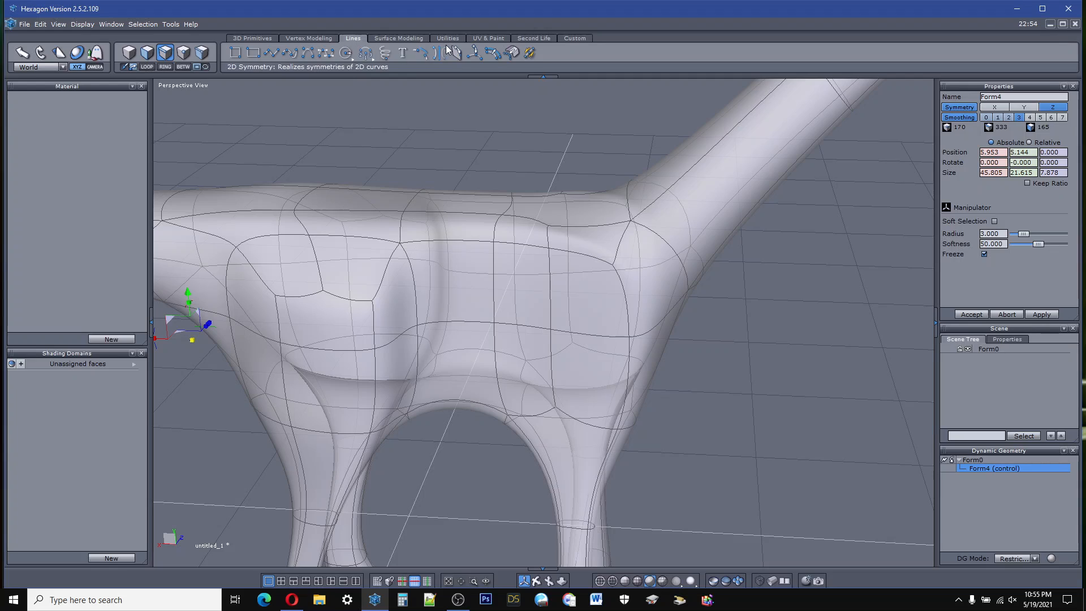
Step: Extend the new flank cut around the rear of the upper foreleg and across its inner side toward the belly, then accept it
{"action": "left_click", "coordinate": [474, 55]}
{"action": "key", "text": "t"}
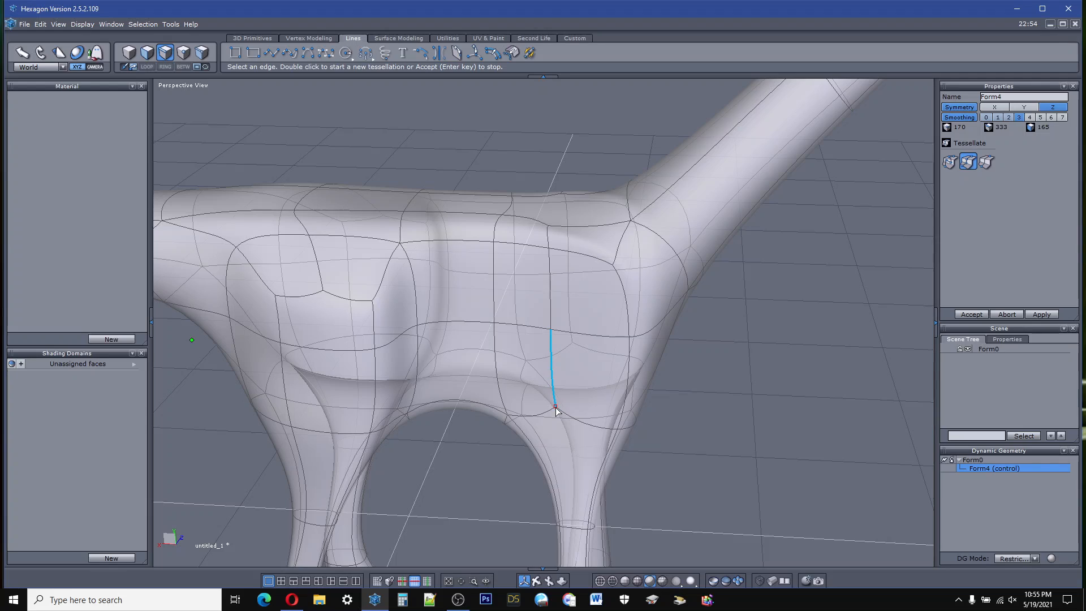
{"action": "left_click", "coordinate": [536, 451]}
{"action": "left_click", "coordinate": [536, 451]}
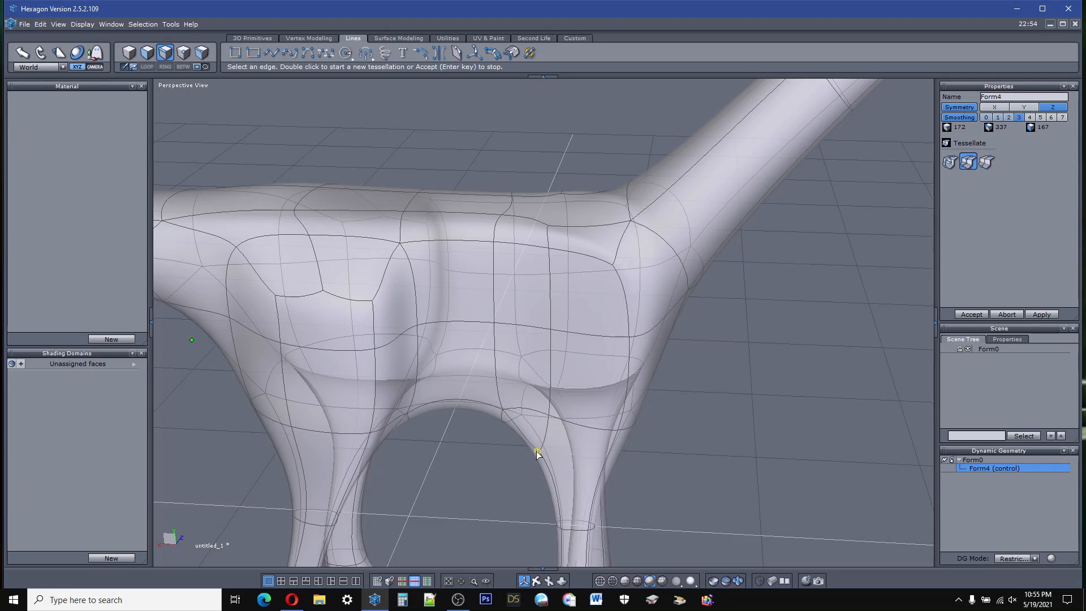
{"action": "left_click", "coordinate": [617, 430]}
{"action": "right_click_drag", "start_coordinate": [588, 530], "coordinate": [491, 469]}
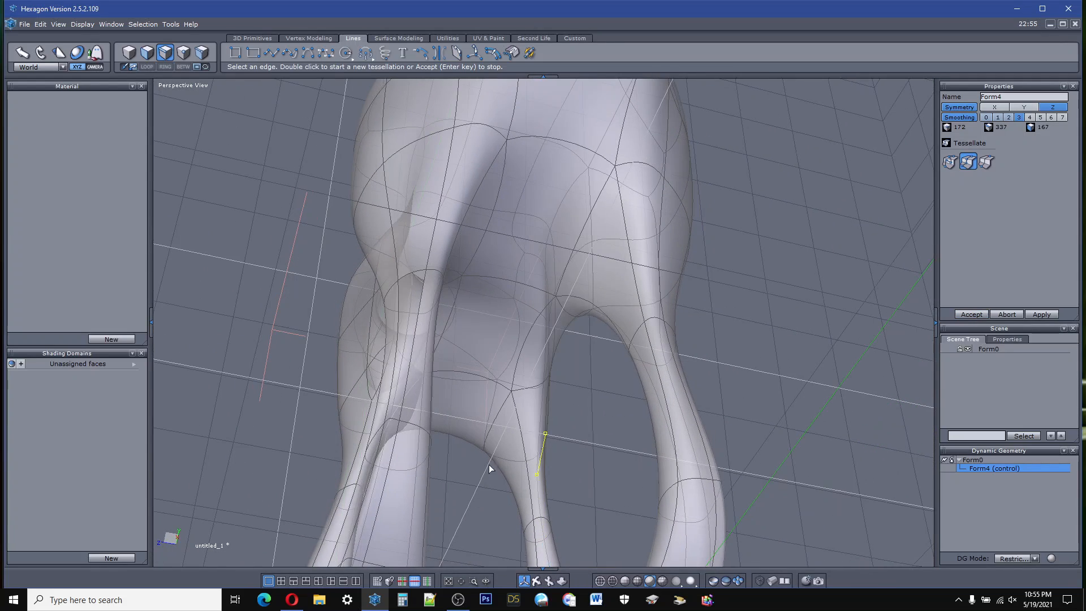
{"action": "left_click", "coordinate": [523, 432]}
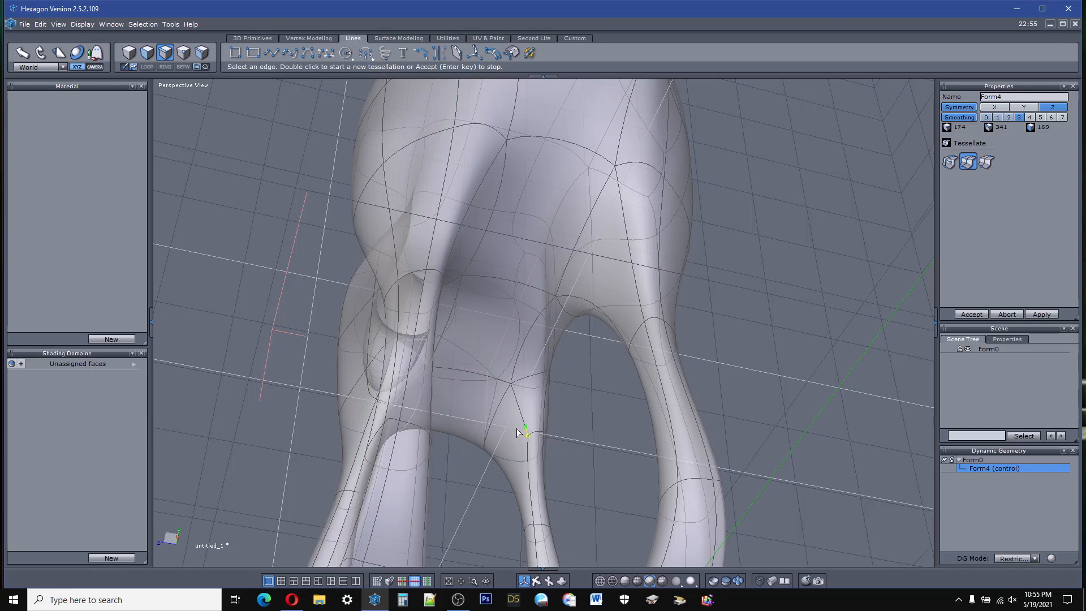
{"action": "left_click", "coordinate": [492, 424]}
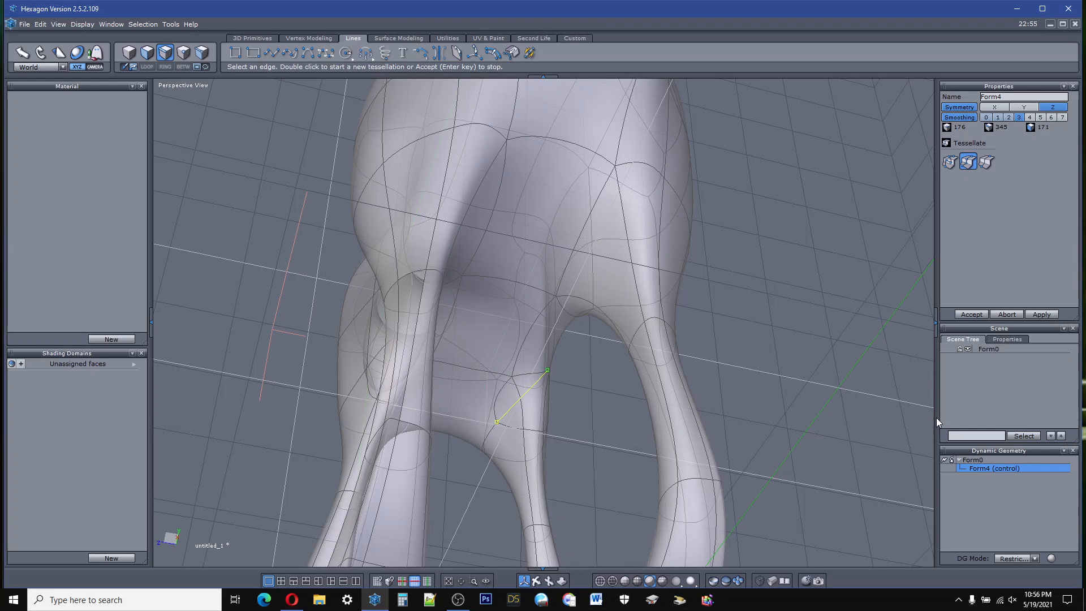
{"action": "left_click", "coordinate": [972, 314]}
Step: Select the short edge at the rear top of the foreleg and move it to about Y 4.11 and X -4.19
{"action": "left_click", "coordinate": [529, 584]}
{"action": "right_click_drag", "start_coordinate": [497, 351], "coordinate": [774, 424]}
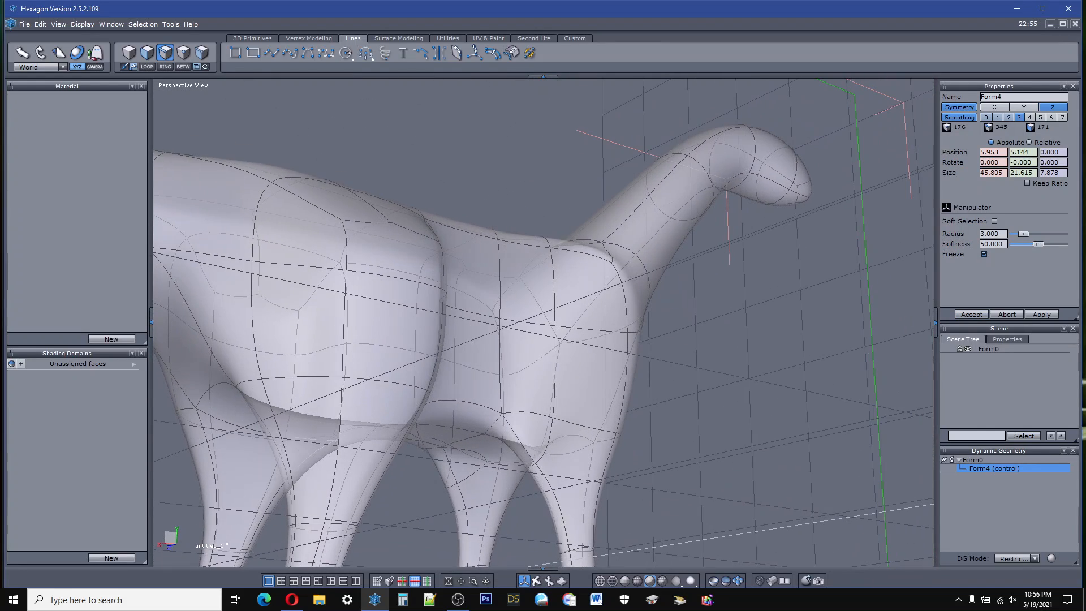
{"action": "left_click", "coordinate": [528, 467]}
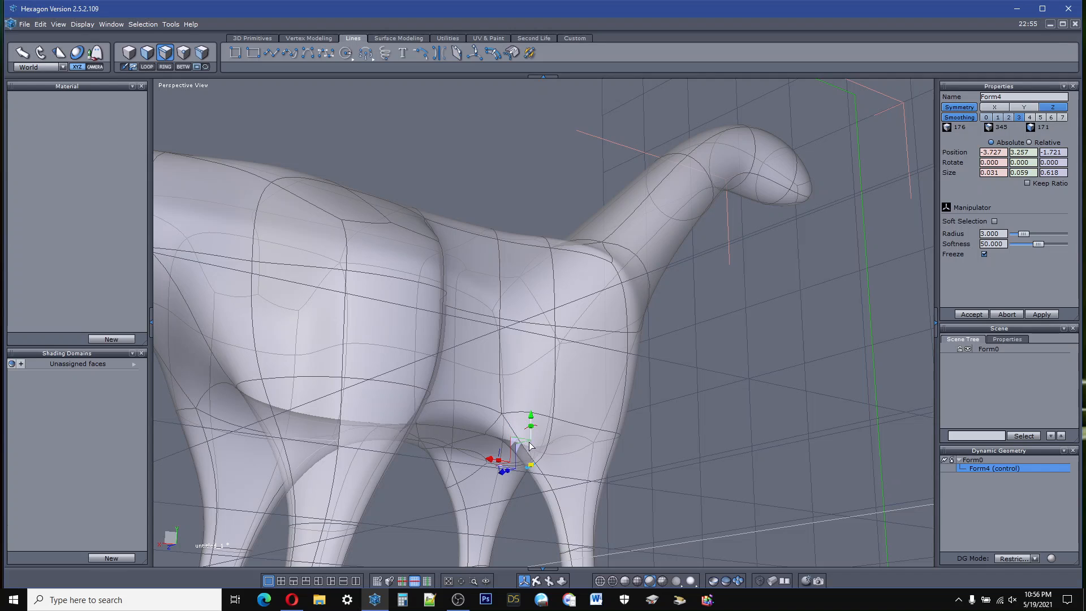
{"action": "left_click_drag", "start_coordinate": [530, 418], "coordinate": [546, 387]}
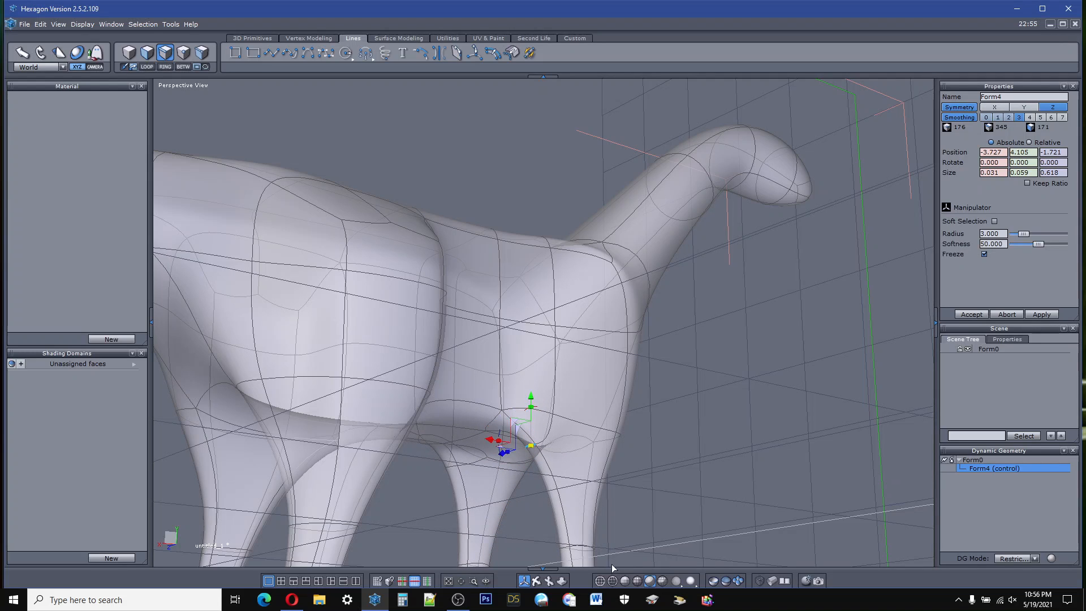
{"action": "right_click_drag", "start_coordinate": [528, 481], "coordinate": [453, 509]}
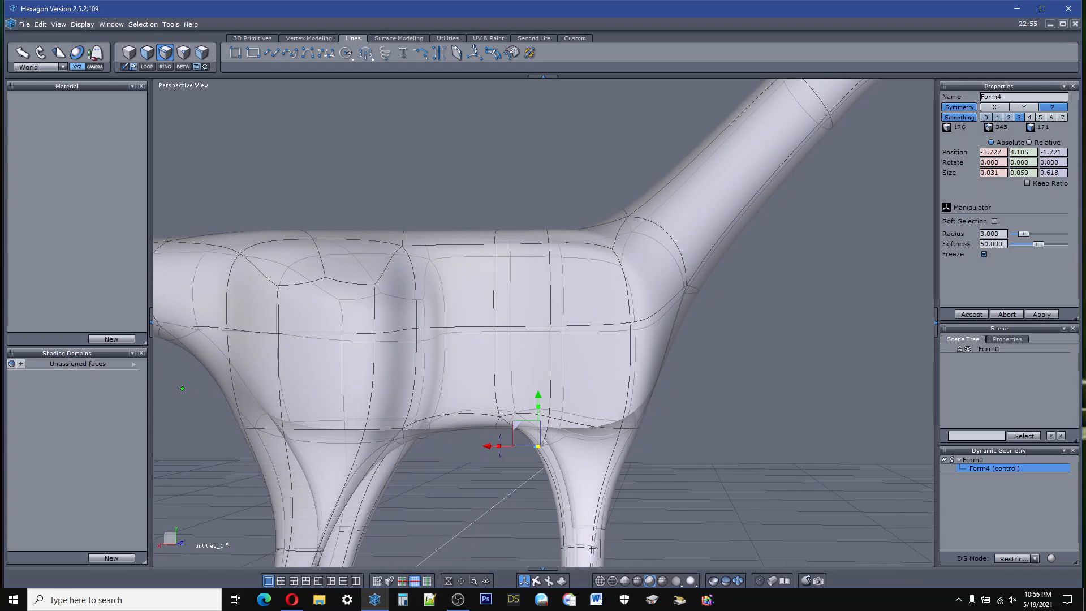
{"action": "left_click_drag", "start_coordinate": [497, 448], "coordinate": [506, 435]}
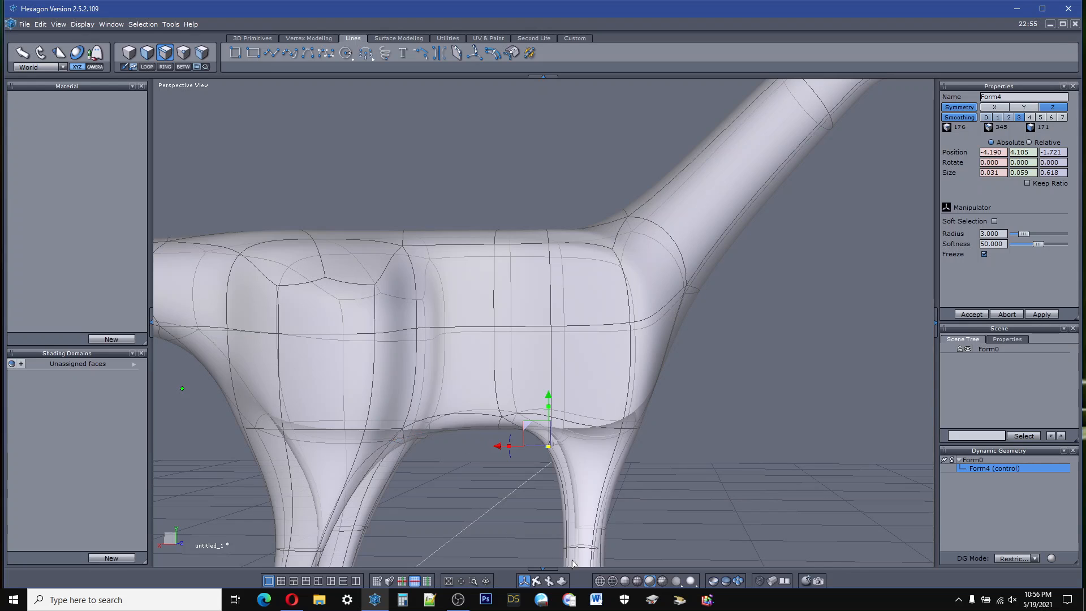
Step: Select the lower flank edge between the foreleg and hind leg and raise it to about Y 5.80
{"action": "right_click_drag", "start_coordinate": [540, 557], "coordinate": [436, 470]}
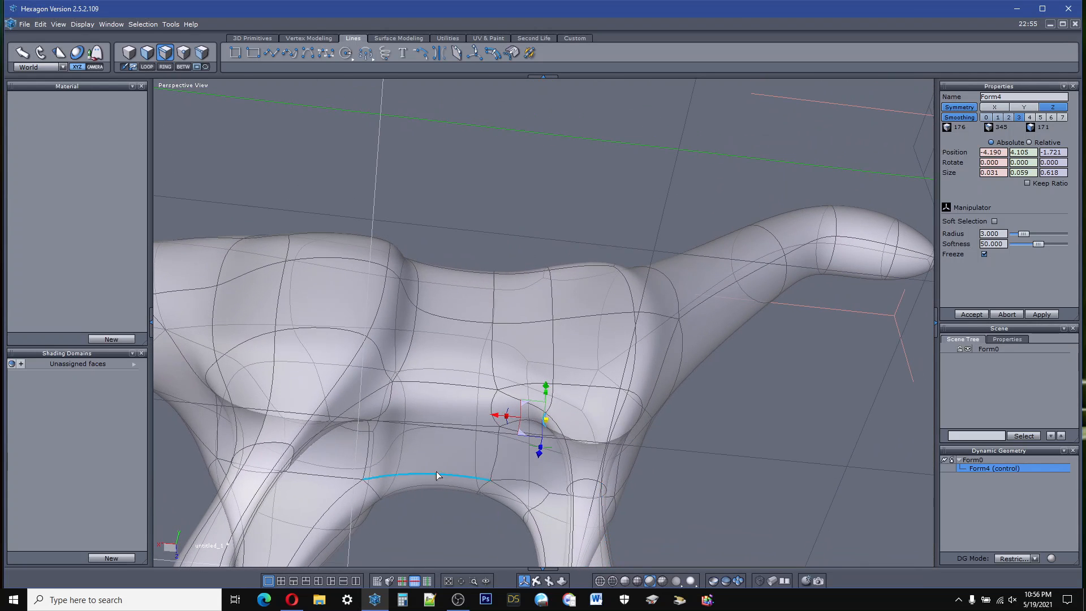
{"action": "left_click", "coordinate": [444, 385]}
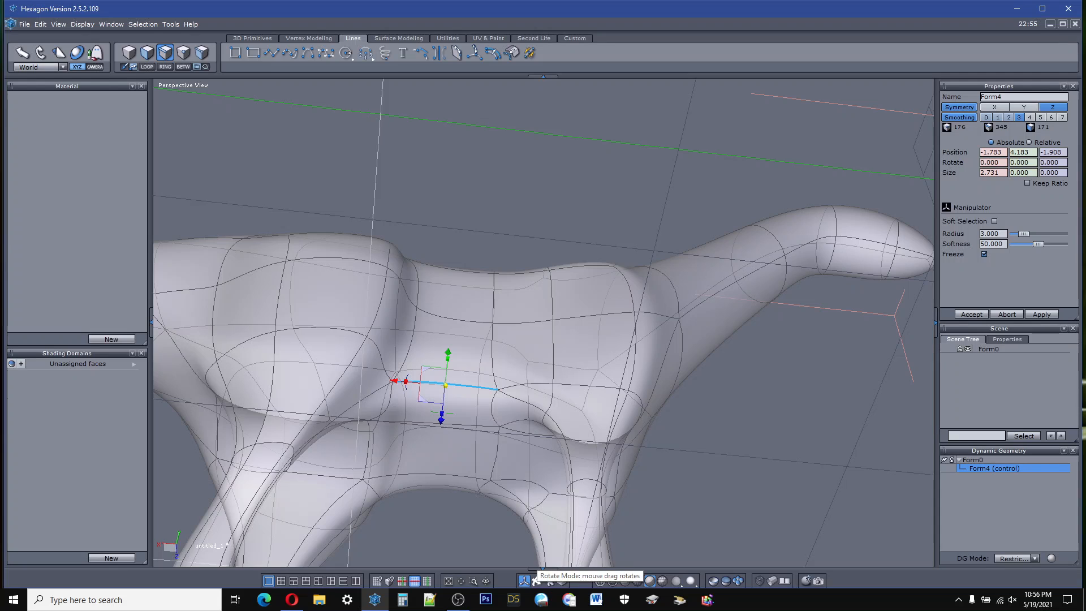
{"action": "right_click_drag", "start_coordinate": [536, 560], "coordinate": [529, 497]}
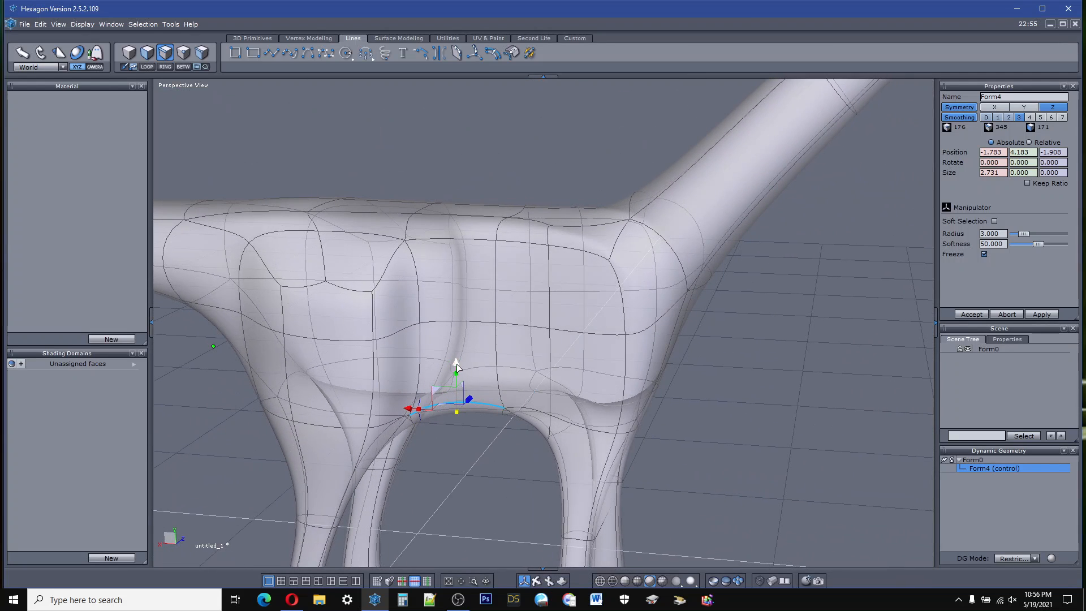
{"action": "left_click_drag", "start_coordinate": [457, 366], "coordinate": [464, 309]}
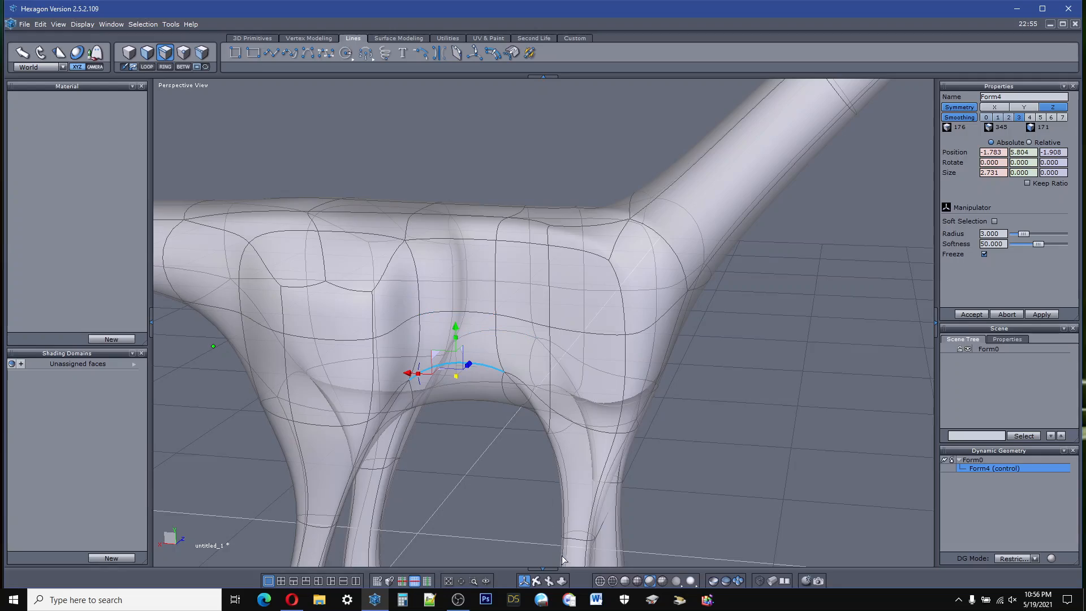
Step: Select the belly edge between the foreleg and hind leg and move it toward the midline to about Z -0.70
{"action": "left_click_drag", "start_coordinate": [545, 582], "coordinate": [656, 582]}
{"action": "right_click_drag", "start_coordinate": [543, 340], "coordinate": [521, 574]}
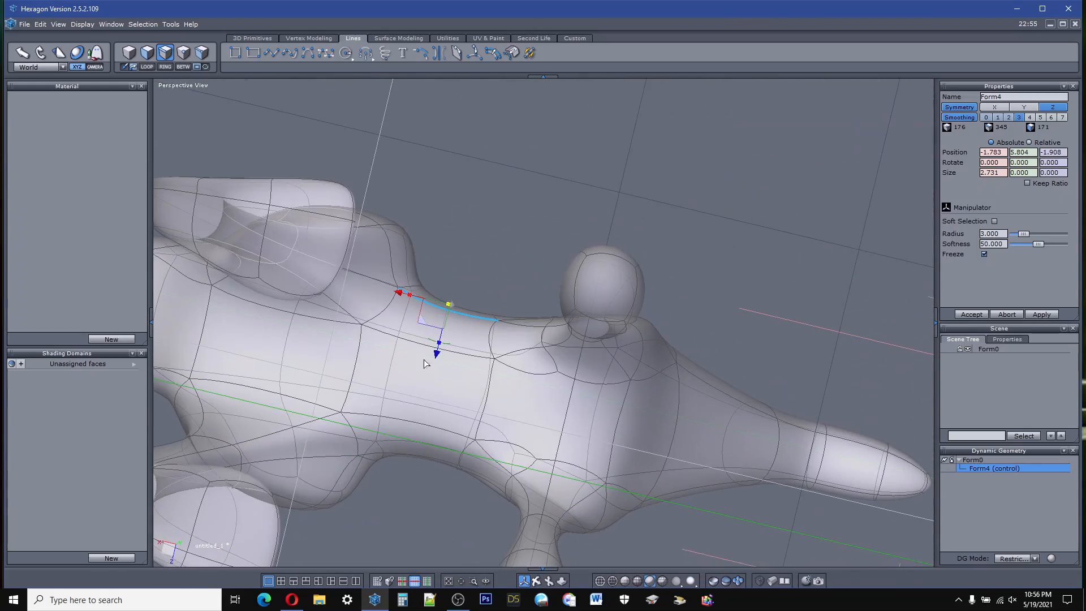
{"action": "left_click", "coordinate": [412, 344]}
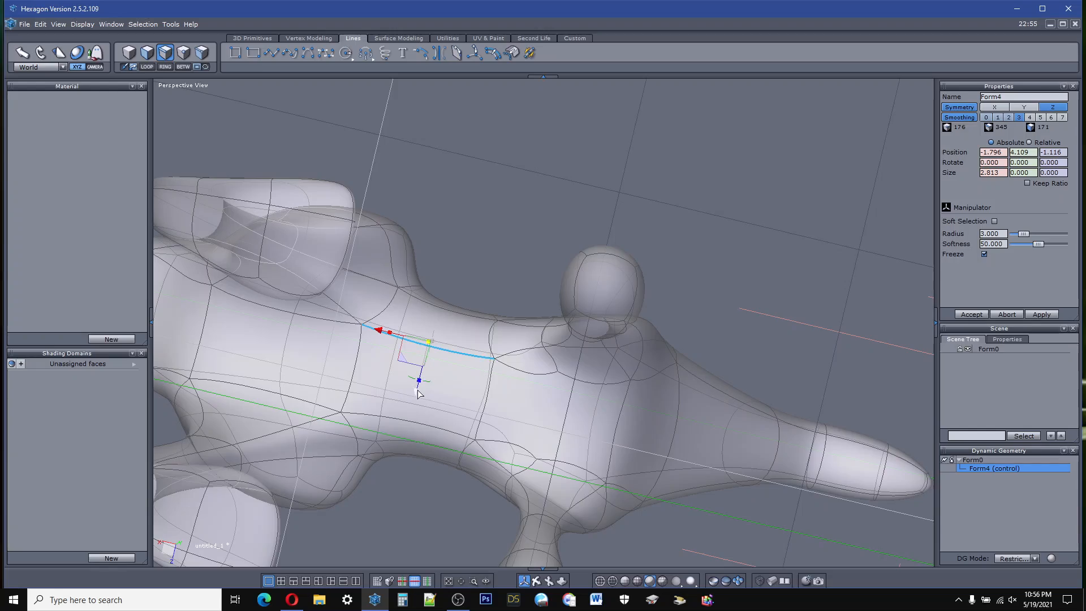
{"action": "left_click_drag", "start_coordinate": [413, 391], "coordinate": [407, 412]}
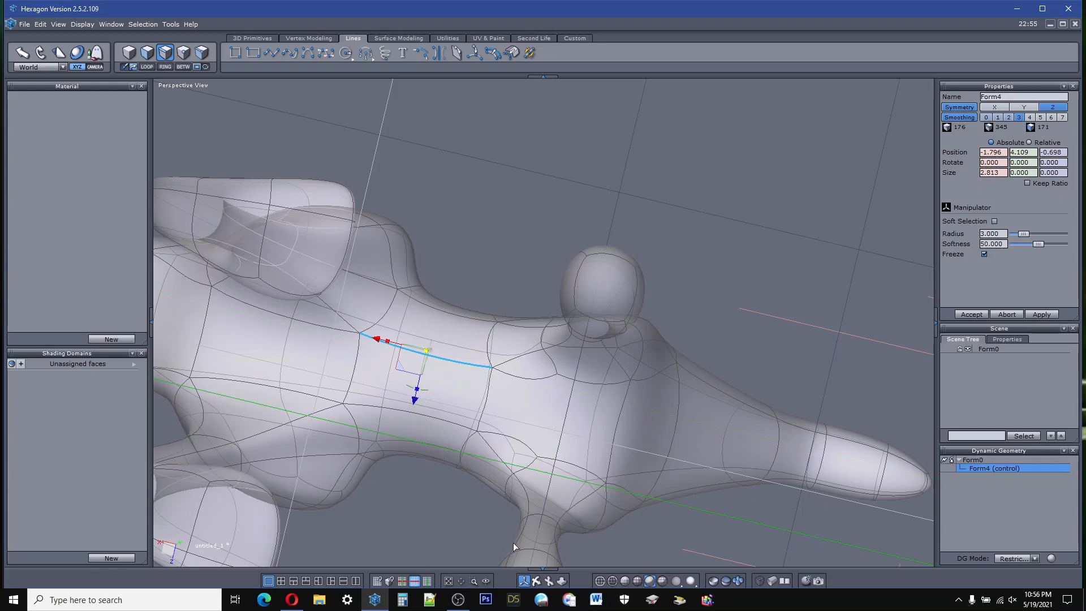
Step: Select the paired lengthwise edges along the top of the back, from hips to neck base, and narrow them to about 1.94 along Z
{"action": "middle_click_drag", "start_coordinate": [429, 271], "coordinate": [545, 548]}
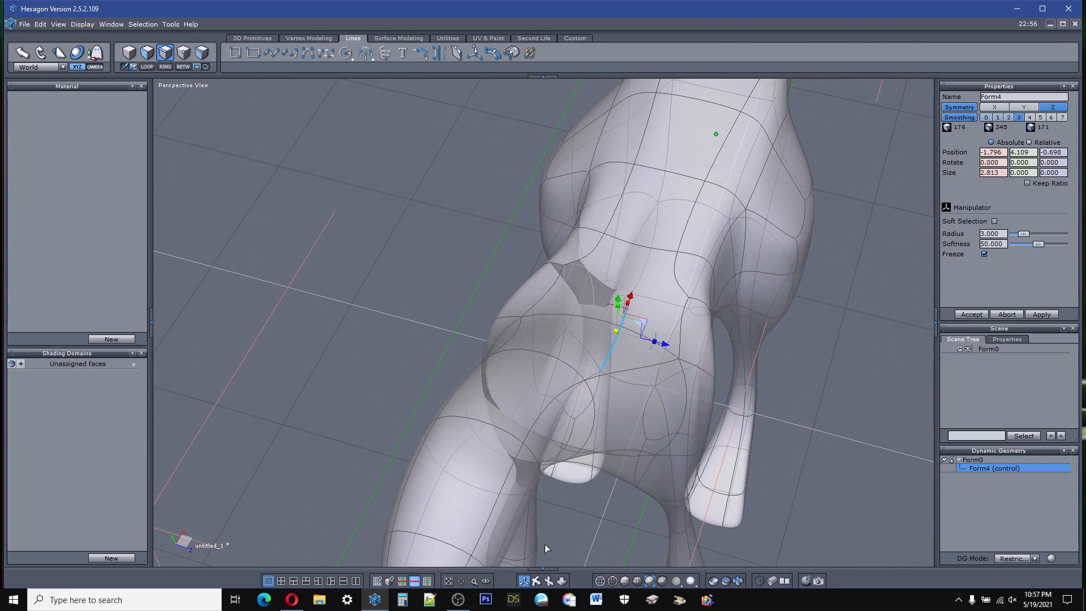
{"action": "left_click", "coordinate": [680, 247]}
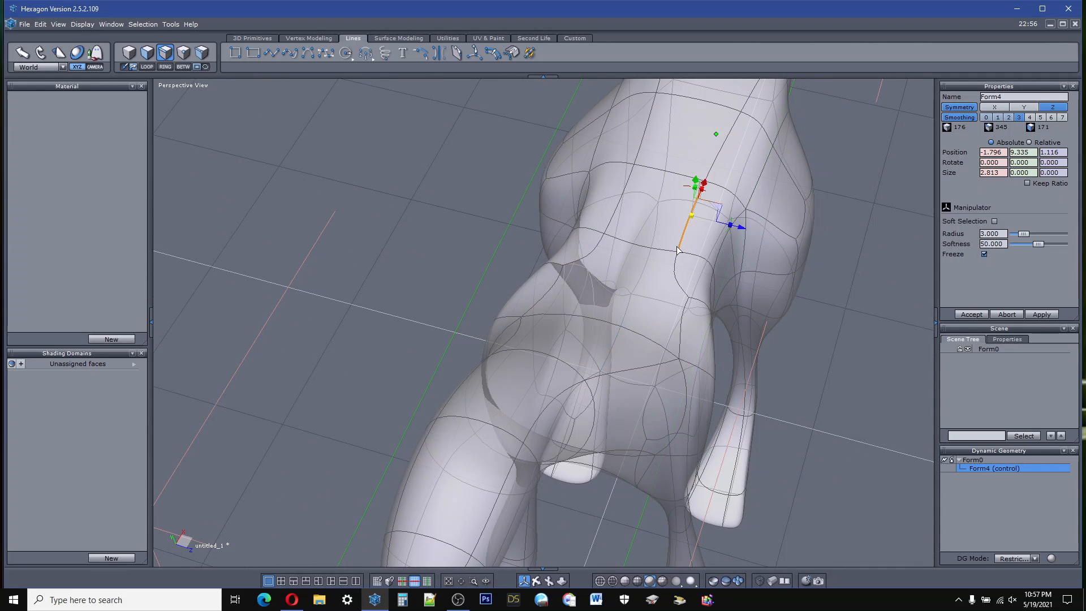
{"action": "left_click", "coordinate": [679, 293]}
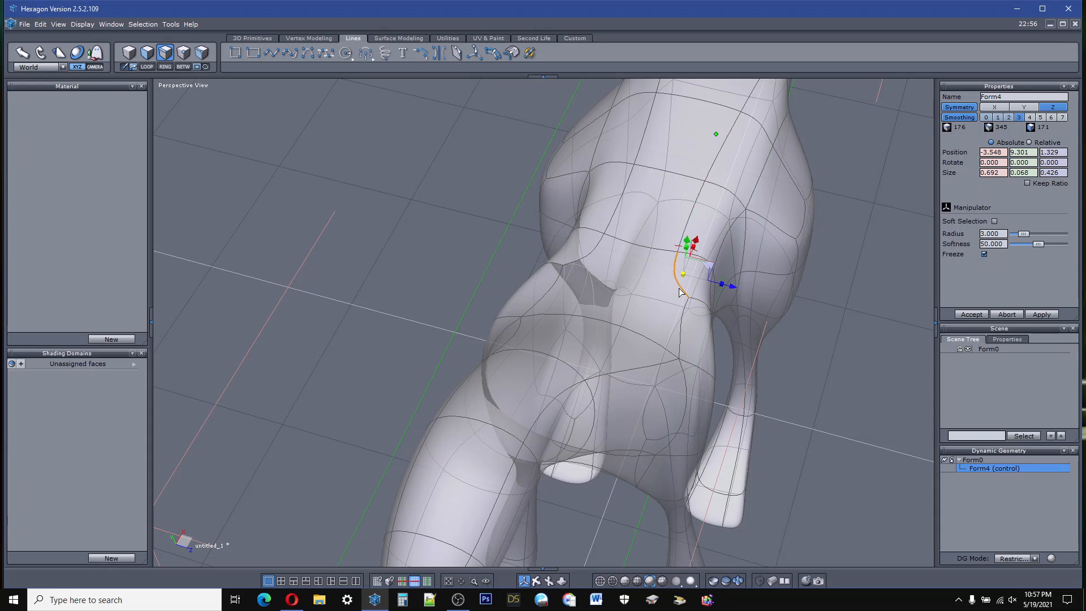
{"action": "left_click", "coordinate": [681, 324], "text": "shift"}
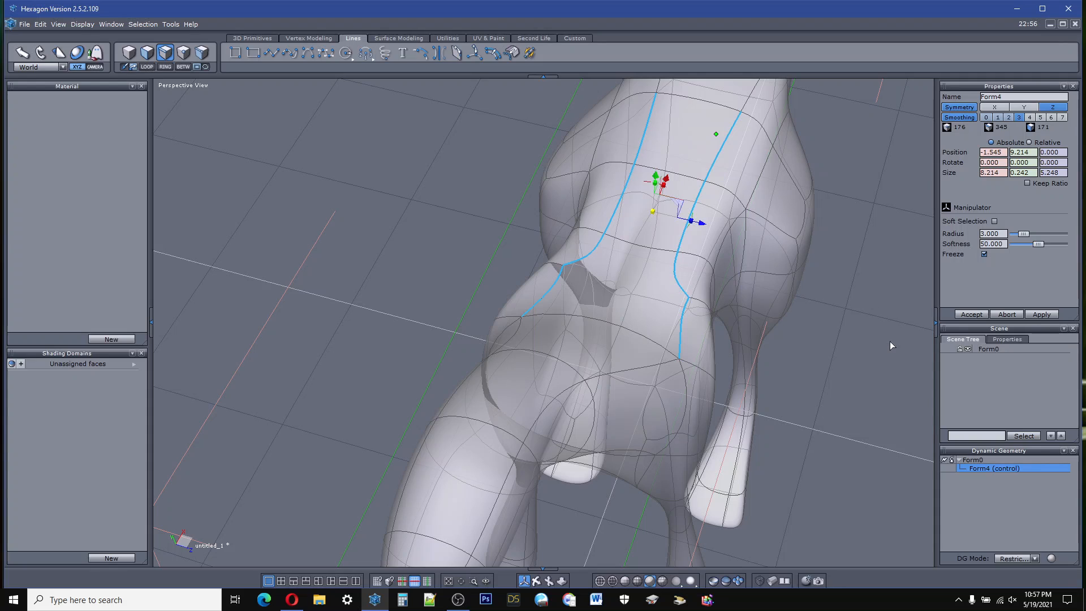
{"action": "middle_click_drag", "start_coordinate": [860, 365], "coordinate": [823, 372]}
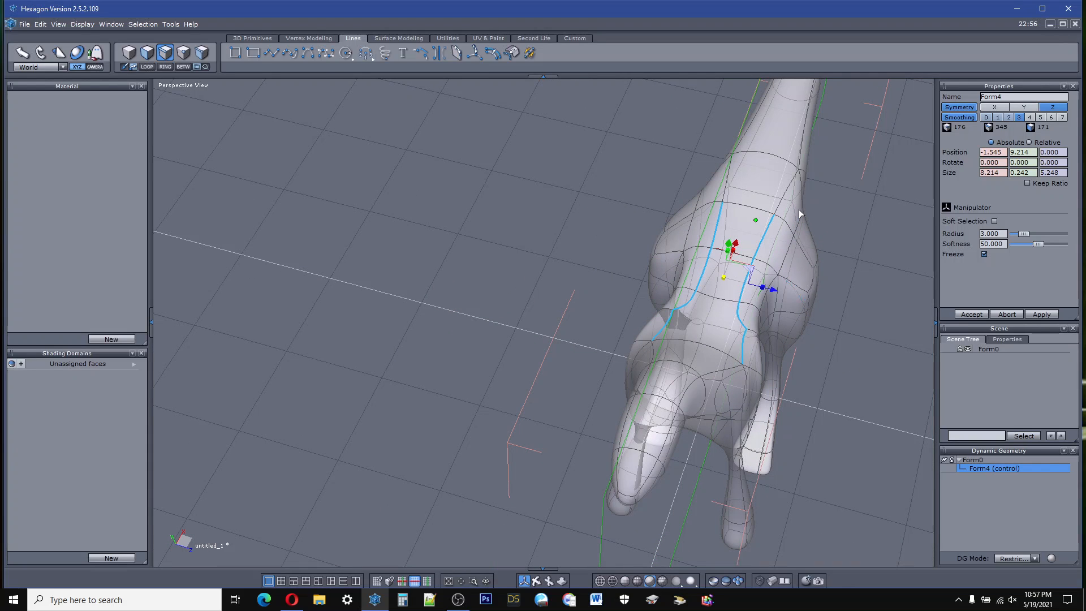
{"action": "left_click_drag", "start_coordinate": [762, 287], "coordinate": [734, 291]}
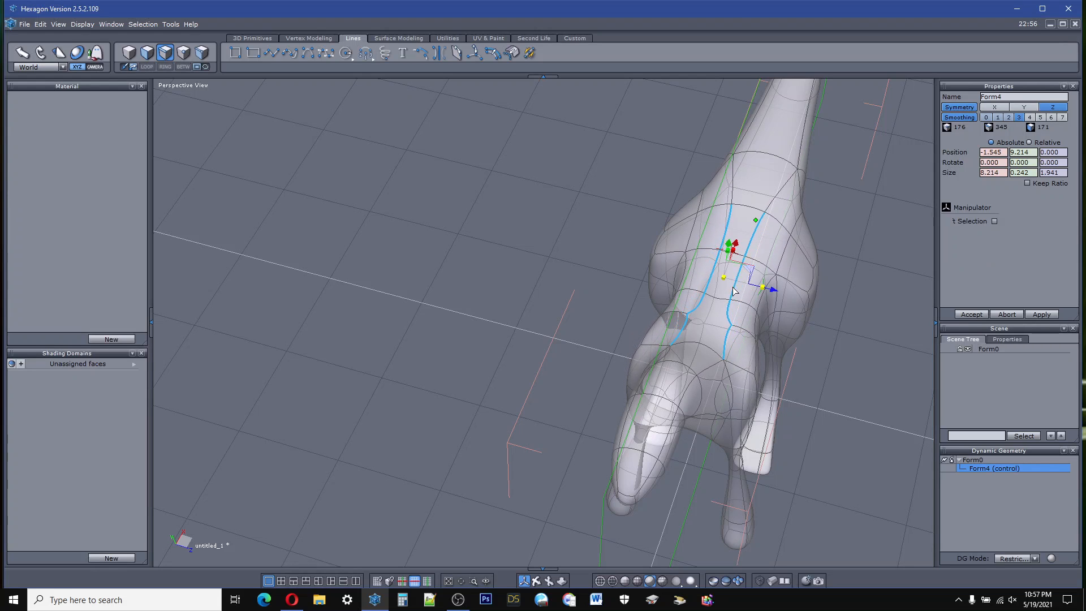
Step: Raise the selected back edges to about Y 9.88 and deselect them
{"action": "middle_click_drag", "start_coordinate": [537, 560], "coordinate": [622, 475]}
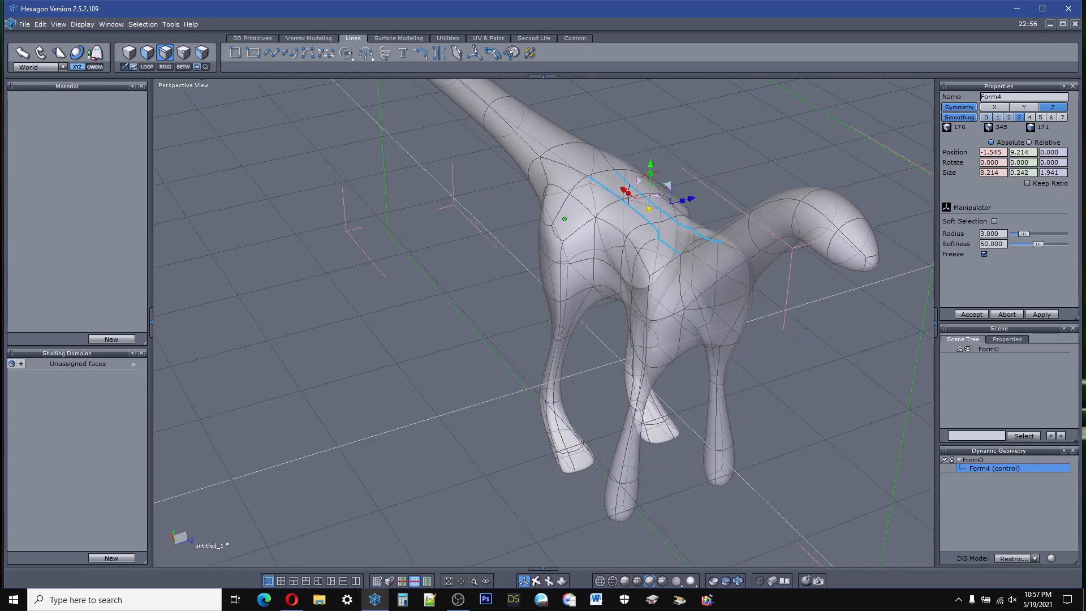
{"action": "middle_click_drag", "start_coordinate": [701, 362], "coordinate": [544, 292]}
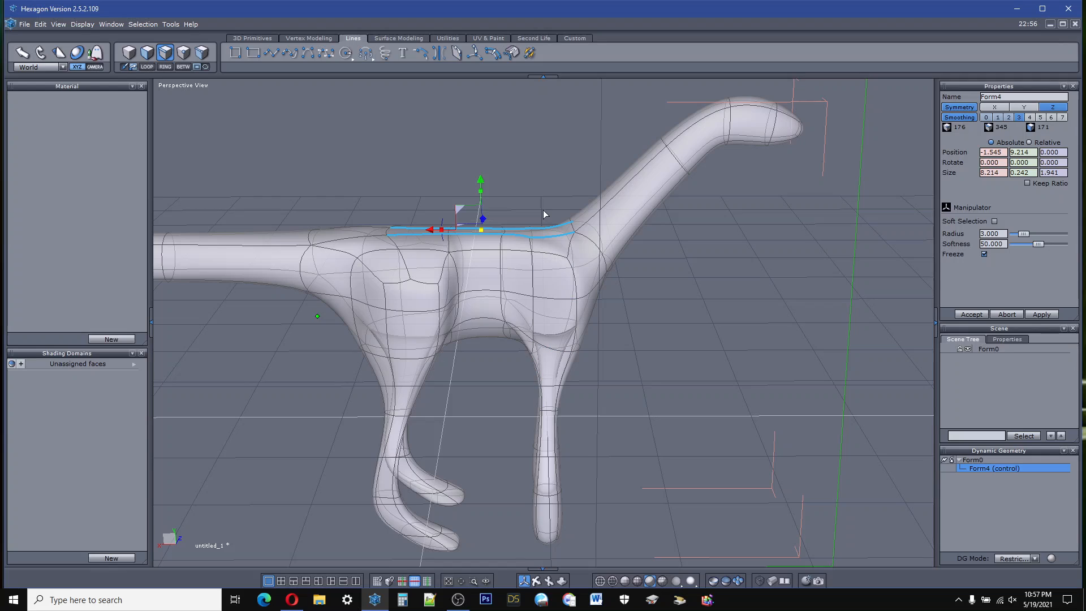
{"action": "left_click_drag", "start_coordinate": [481, 183], "coordinate": [480, 165]}
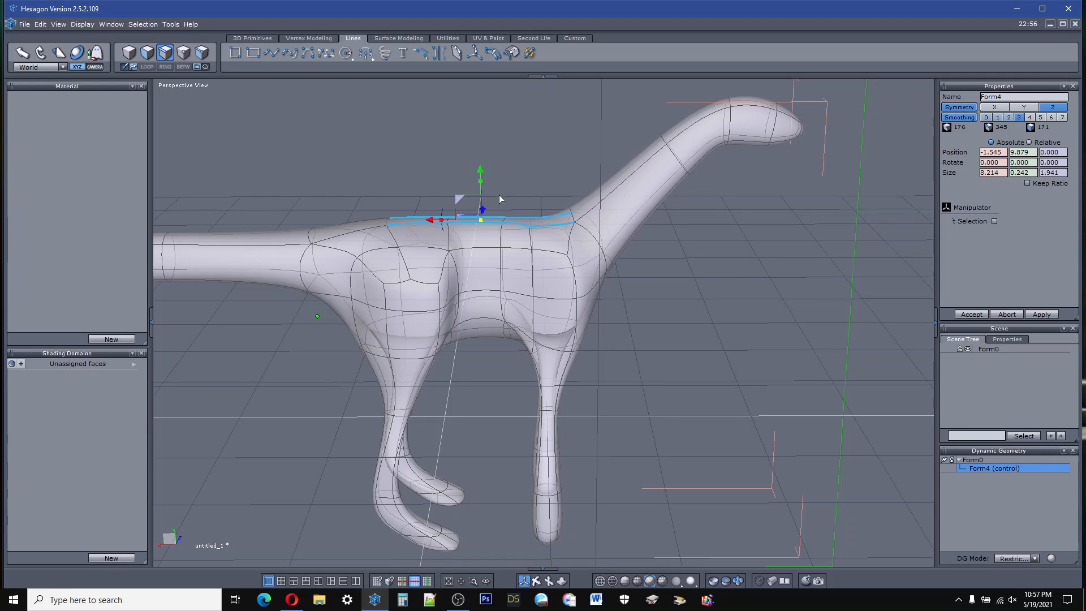
{"action": "left_click", "coordinate": [669, 368]}
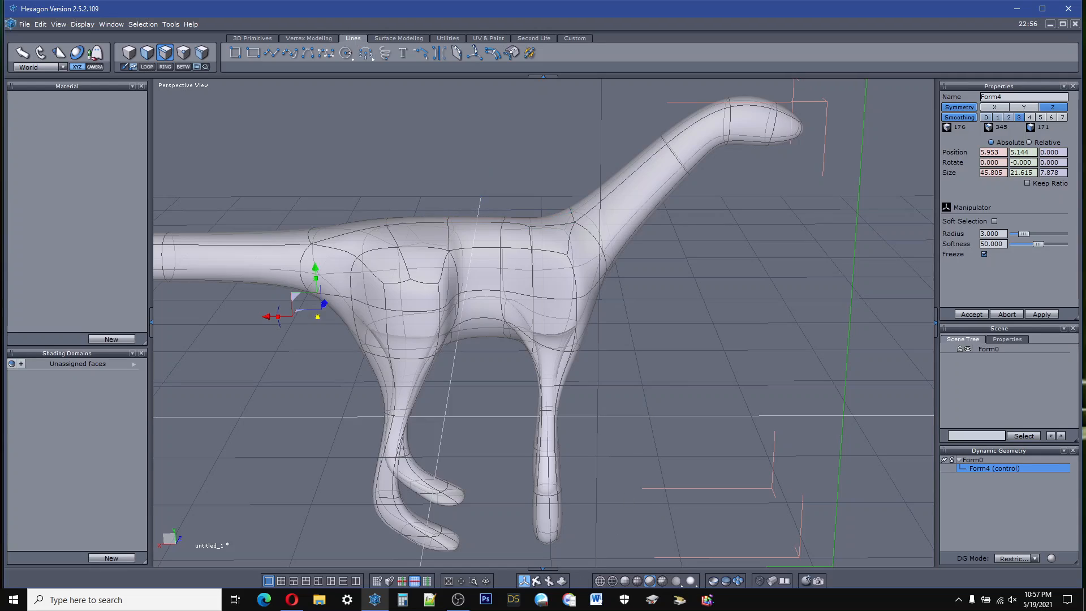
Step: Tessellate a new edge across the back behind the shoulders, joining the two mirrored corner points, and accept it
{"action": "left_click", "coordinate": [524, 581]}
{"action": "right_click_drag", "start_coordinate": [539, 509], "coordinate": [268, 523]}
{"action": "right_click_drag", "start_coordinate": [570, 560], "coordinate": [543, 568]}
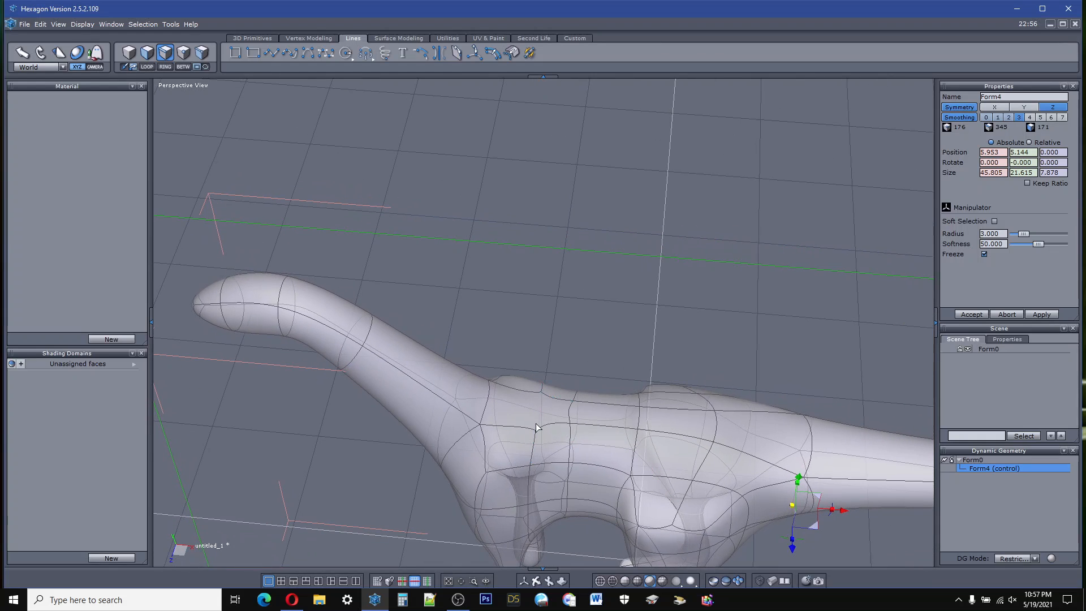
{"action": "scroll", "coordinate": [541, 432], "scroll_direction": "up", "scroll_amount": 4}
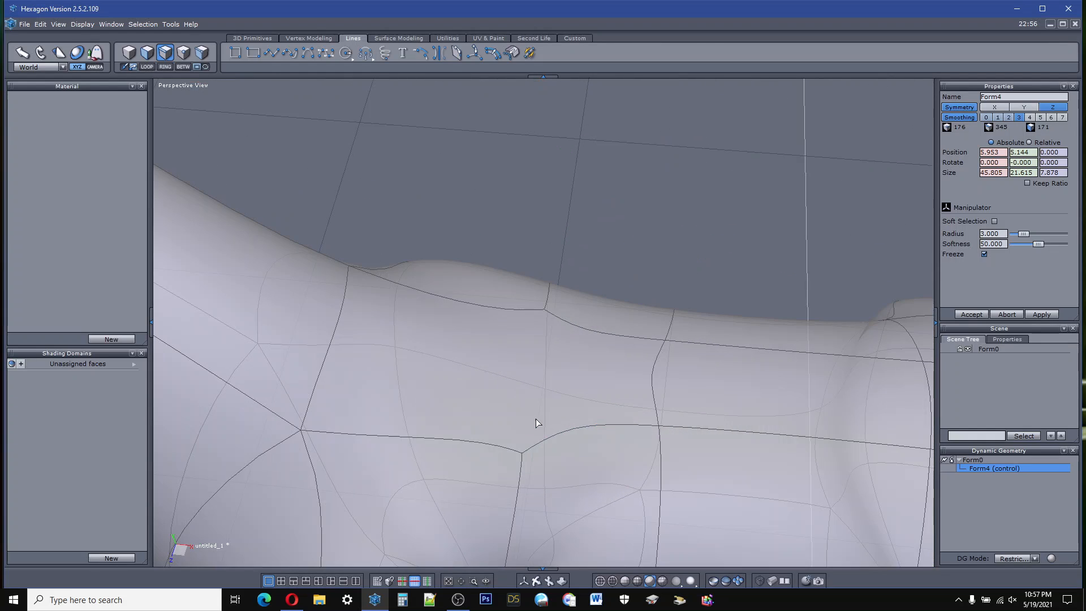
{"action": "left_click", "coordinate": [473, 53]}
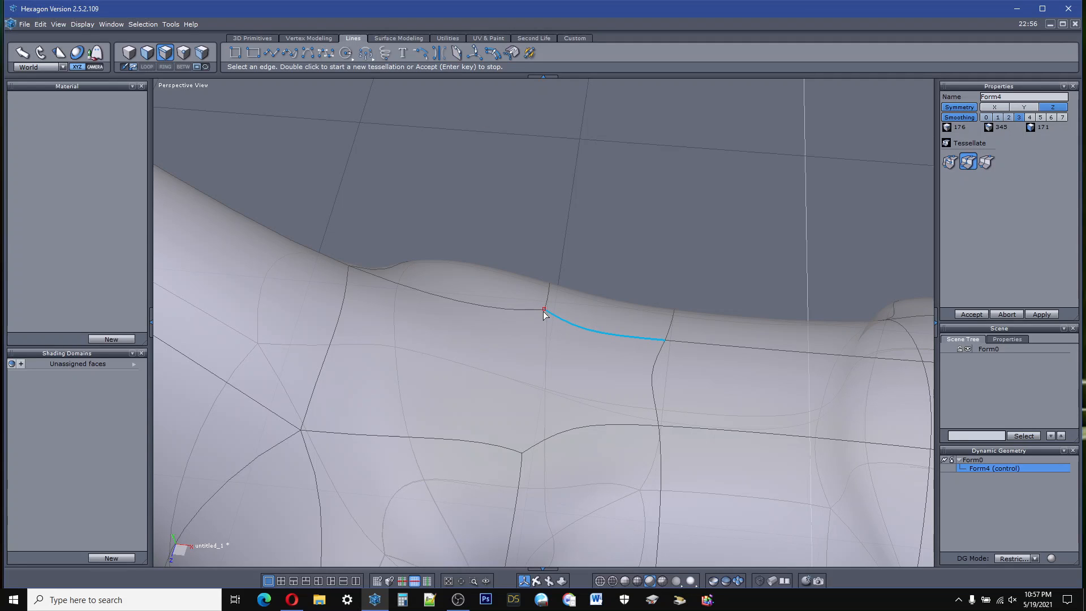
{"action": "left_click", "coordinate": [521, 453]}
{"action": "left_click", "coordinate": [522, 453]}
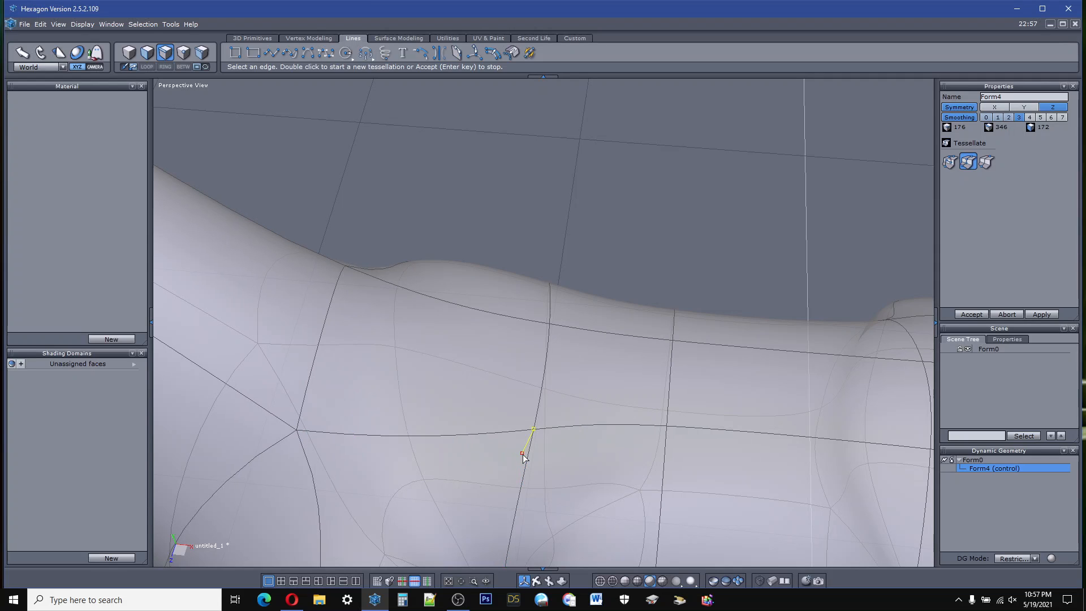
{"action": "left_click", "coordinate": [971, 314]}
{"action": "scroll", "coordinate": [589, 222], "scroll_direction": "down", "scroll_amount": 10}
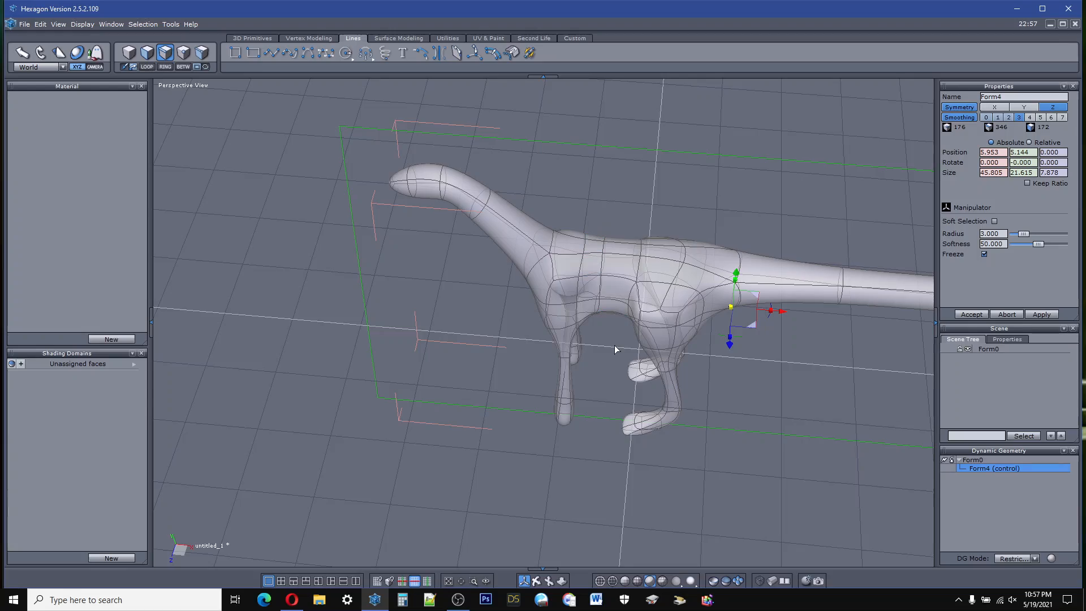
Step: Select the narrow face on the midline of the back just behind the shoulders
{"action": "middle_click_drag", "start_coordinate": [534, 565], "coordinate": [340, 568]}
{"action": "middle_click_drag", "start_coordinate": [221, 294], "coordinate": [360, 299]}
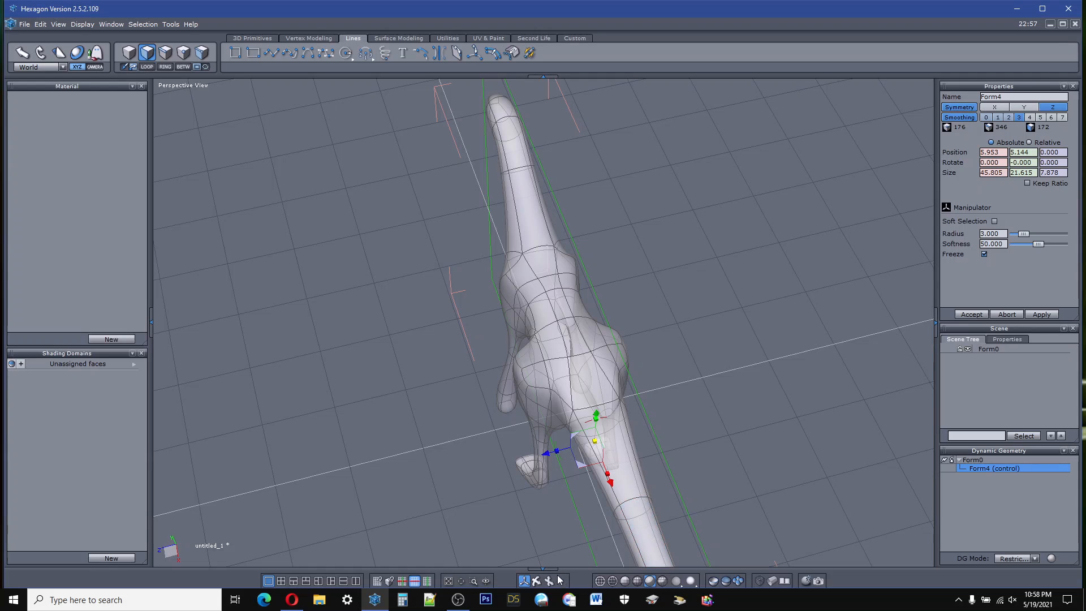
{"action": "middle_click_drag", "start_coordinate": [633, 294], "coordinate": [501, 256]}
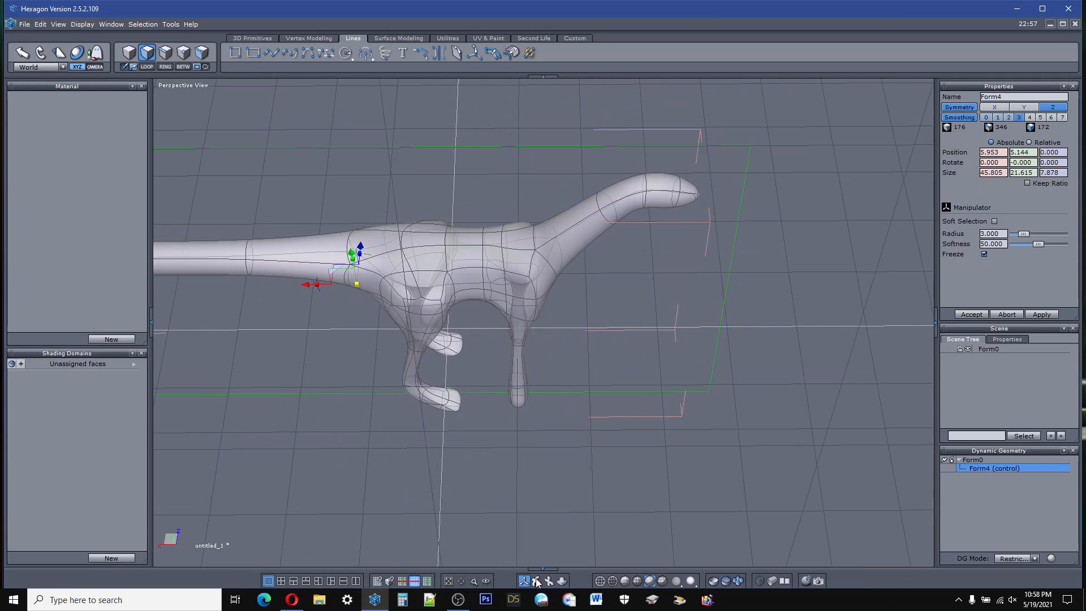
{"action": "left_click", "coordinate": [496, 244]}
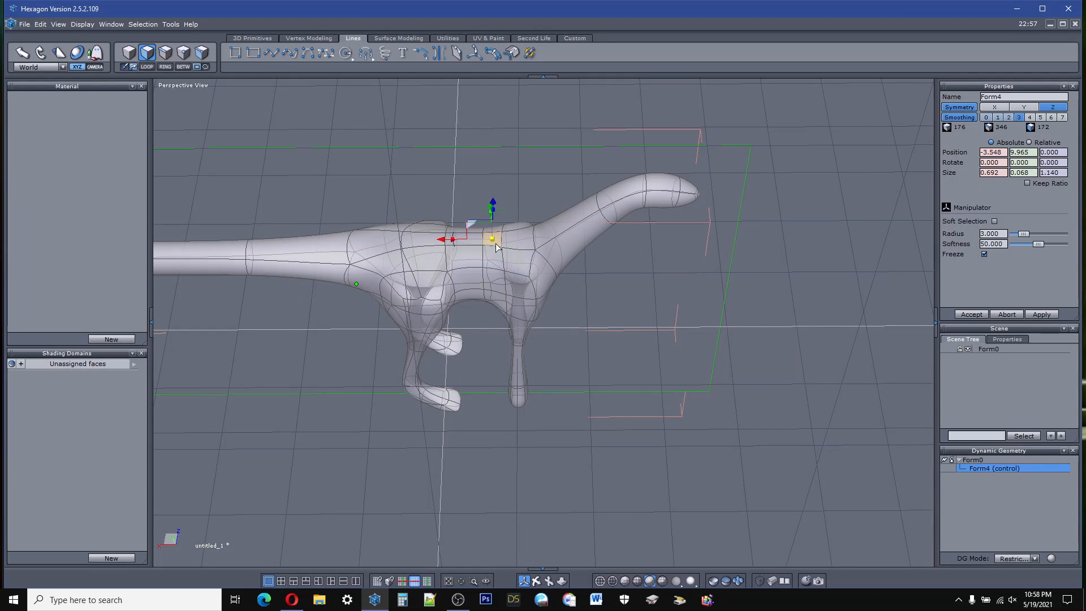
Step: Try to widen the selected back face to about 1.75 along Z, and undo the change
{"action": "left_click_drag", "start_coordinate": [493, 205], "coordinate": [493, 204]}
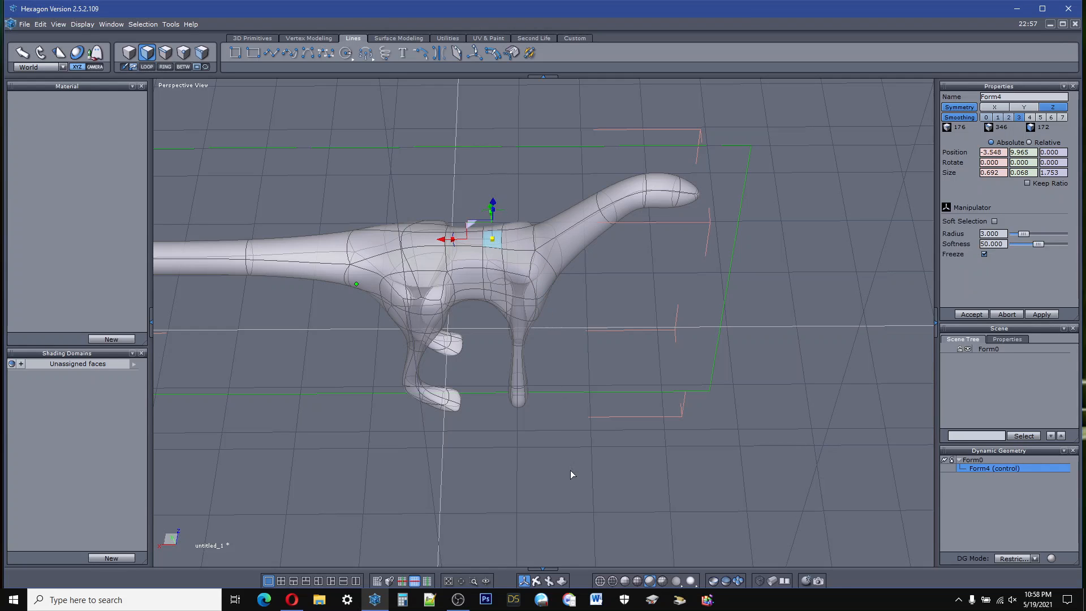
{"action": "left_click", "coordinate": [40, 24]}
{"action": "left_click", "coordinate": [51, 33]}
Step: Lower the selected back face to about Y 9.28 and deselect it
{"action": "middle_click_drag", "start_coordinate": [532, 577], "coordinate": [531, 575]}
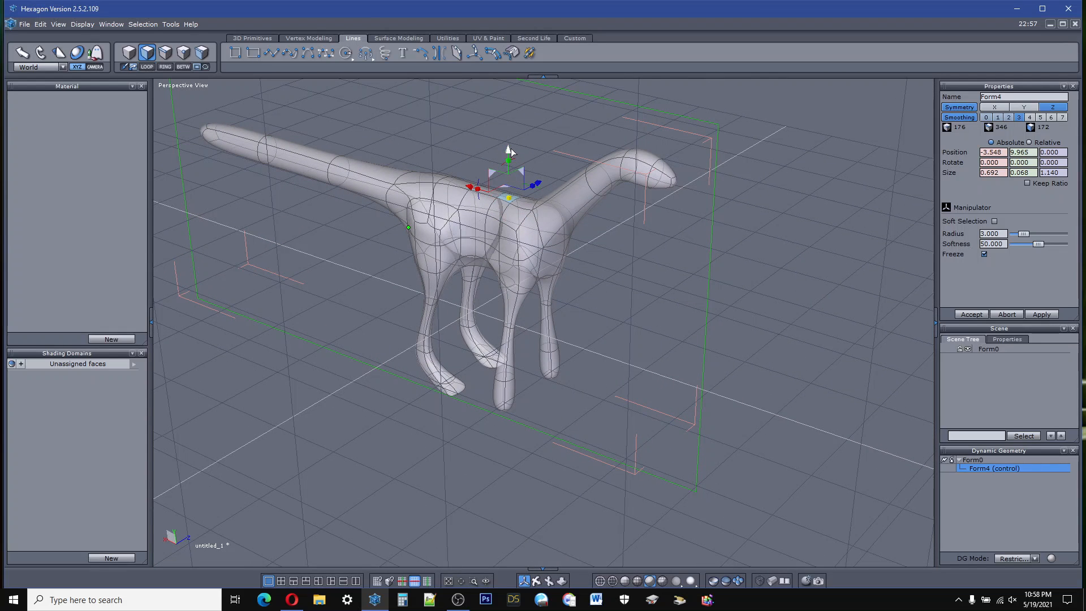
{"action": "left_click_drag", "start_coordinate": [507, 151], "coordinate": [508, 162]}
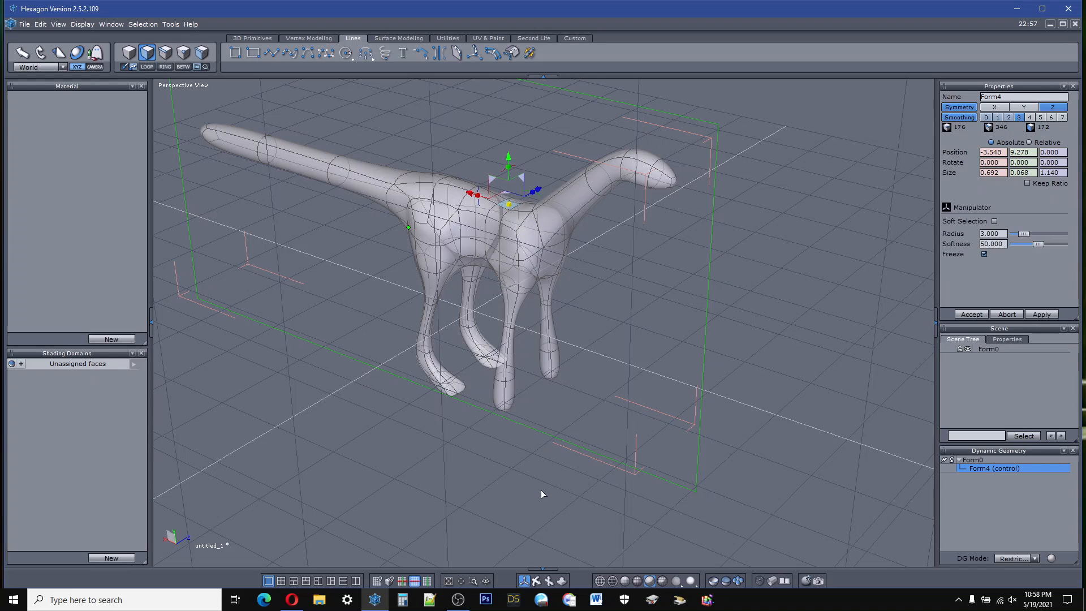
{"action": "left_click", "coordinate": [564, 505]}
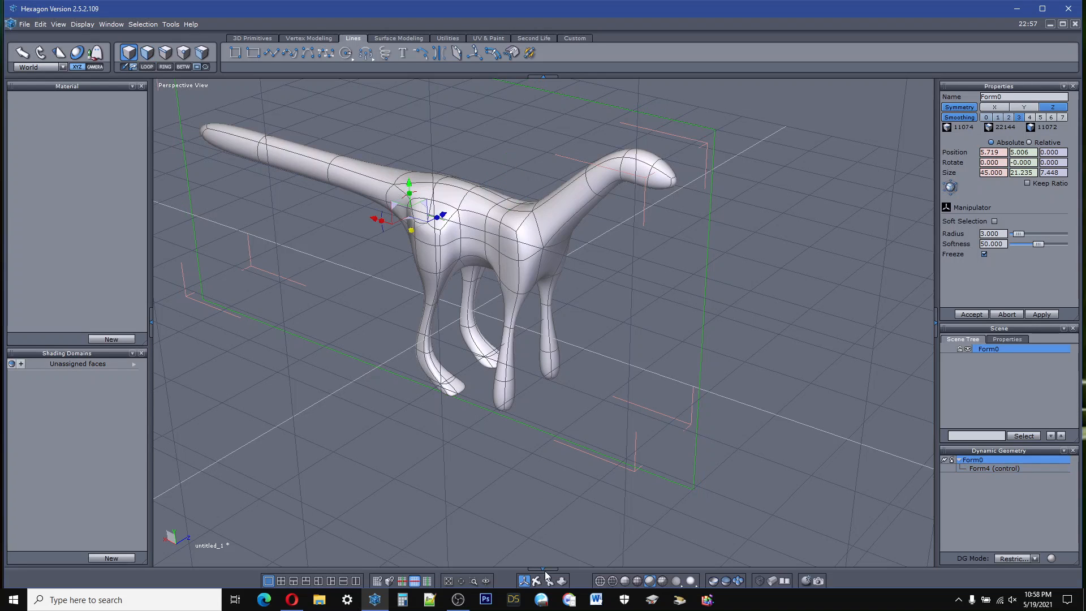
Step: Tessellate edges from the upper shoulder corner to the side of the neck base and across the chest to the mirrored point, then accept
{"action": "right_click_drag", "start_coordinate": [566, 339], "coordinate": [530, 256]}
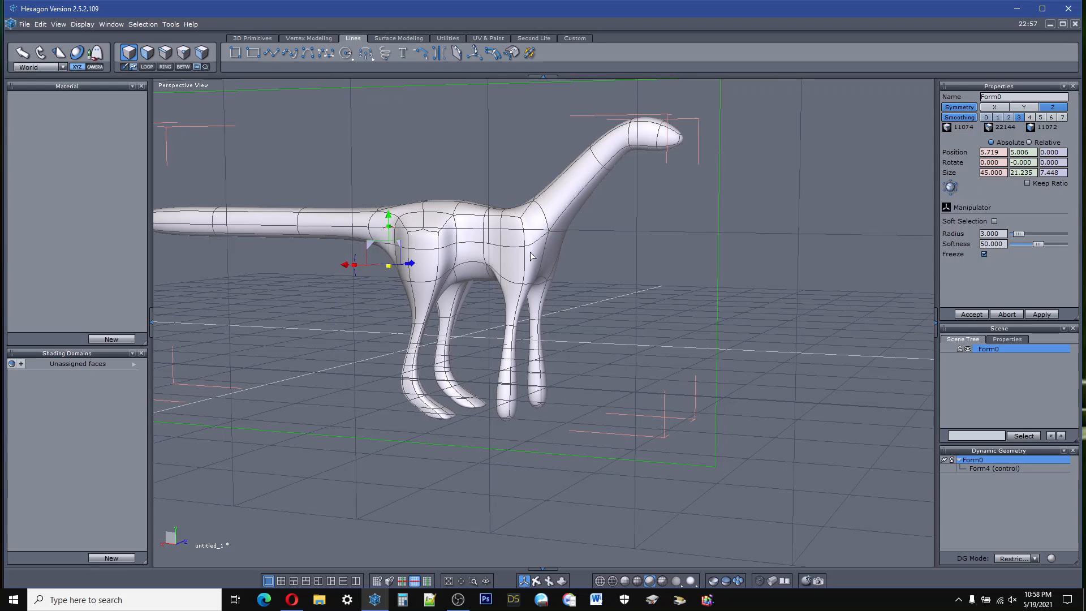
{"action": "scroll", "coordinate": [532, 218], "scroll_direction": "up", "scroll_amount": 5}
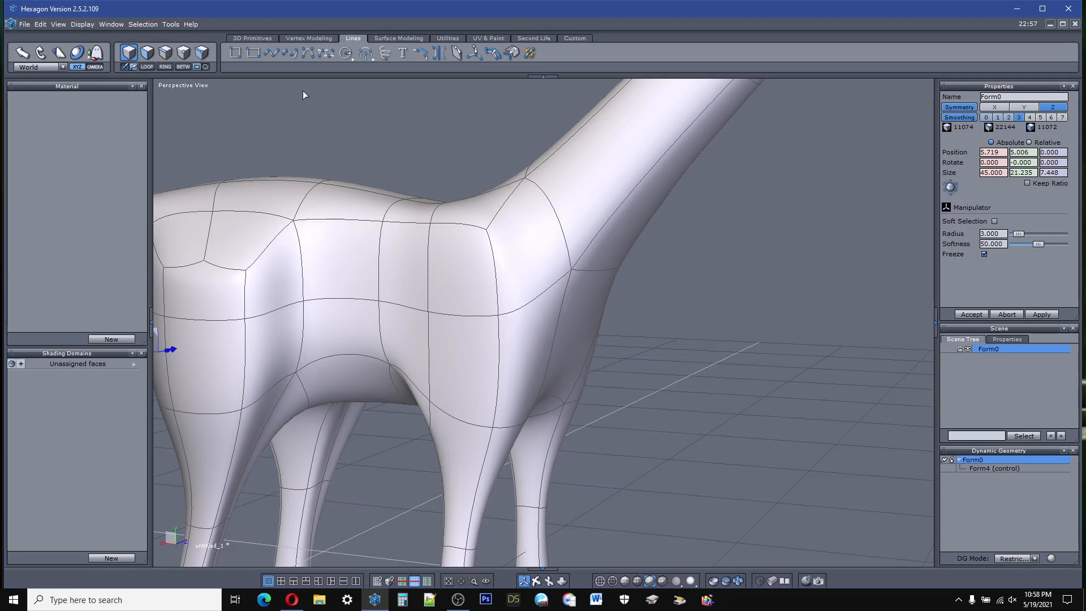
{"action": "left_click", "coordinate": [492, 52]}
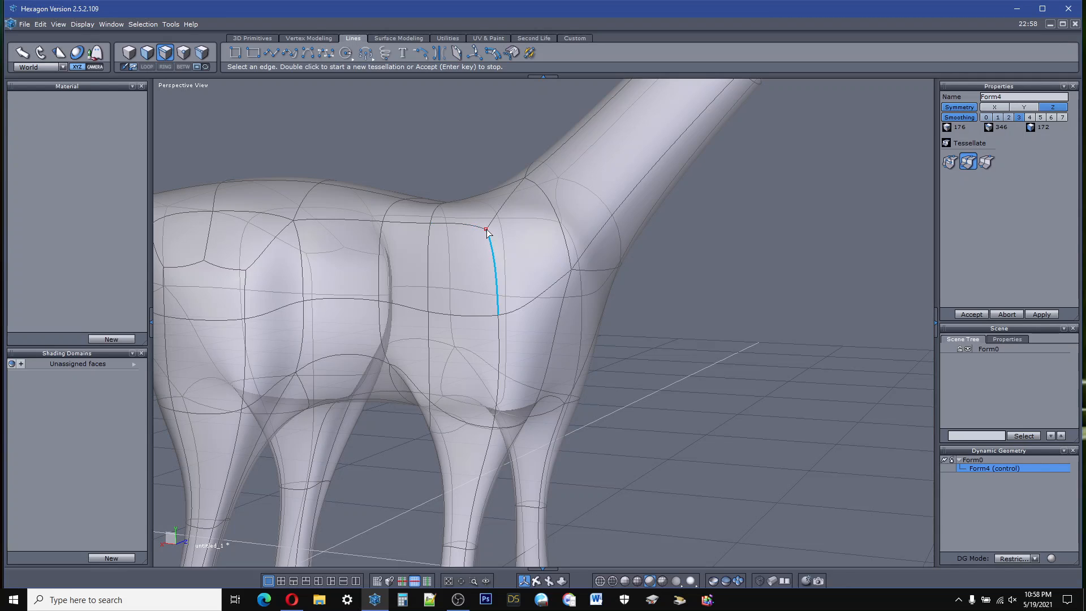
{"action": "left_click", "coordinate": [487, 230]}
{"action": "left_click", "coordinate": [571, 271]}
{"action": "left_click", "coordinate": [619, 261]}
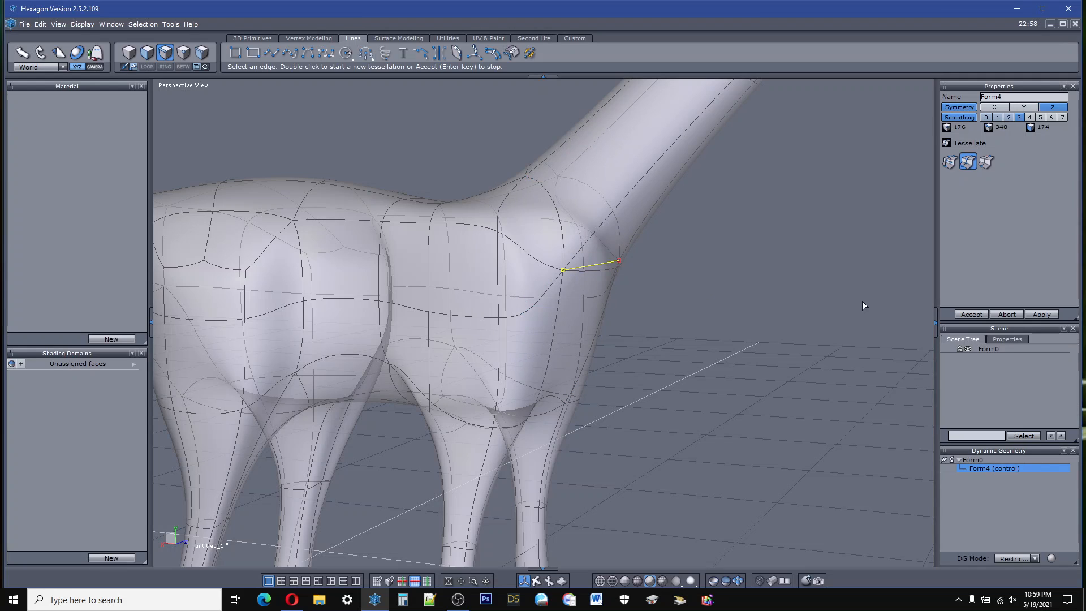
{"action": "left_click", "coordinate": [959, 316]}
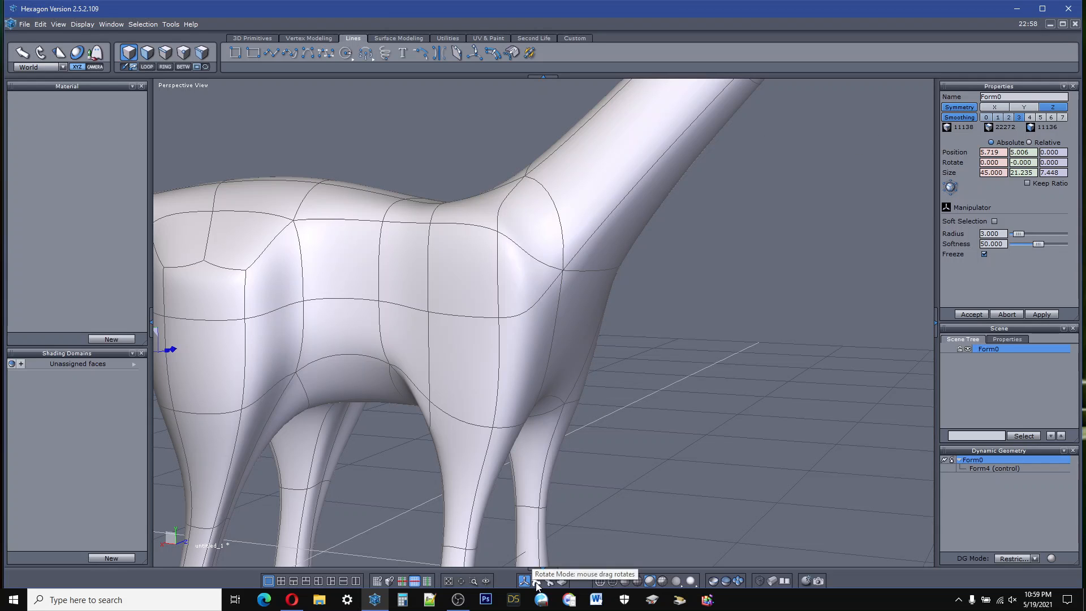
Step: Select the point at the side of the neck base on the chest and move it inward to about Z -1.66
{"action": "mouse_move", "coordinate": [537, 586]}
{"action": "left_mouse_down"}
{"action": "mouse_move", "coordinate": [628, 492]}
{"action": "mouse_move", "coordinate": [607, 537]}
{"action": "mouse_move", "coordinate": [566, 503]}
{"action": "mouse_move", "coordinate": [576, 497]}
{"action": "mouse_move", "coordinate": [538, 569]}
{"action": "left_mouse_up"}
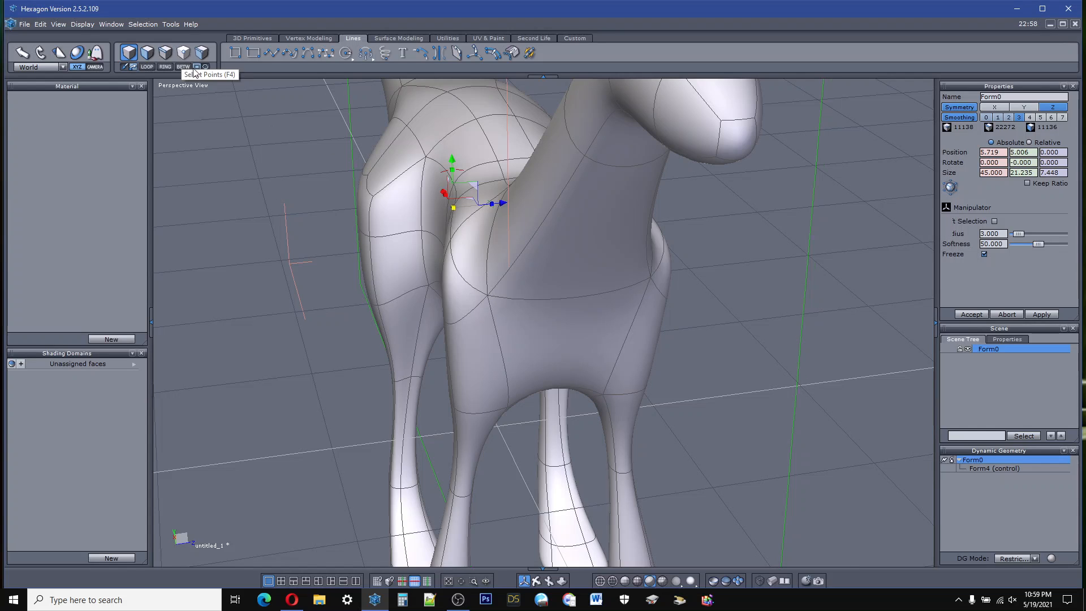
{"action": "left_click", "coordinate": [183, 52]}
{"action": "left_click", "coordinate": [488, 295]}
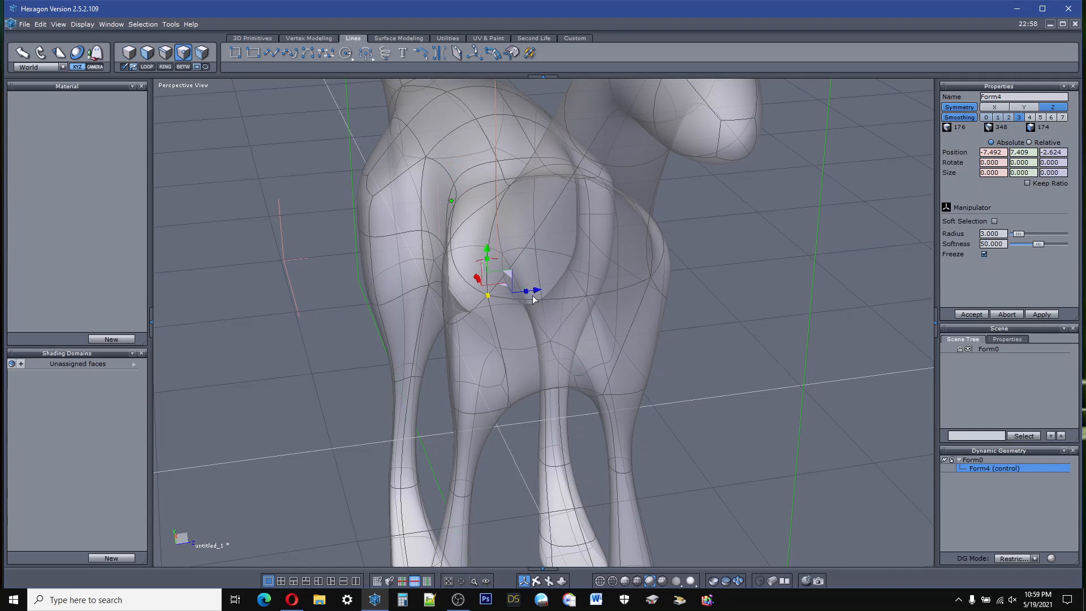
{"action": "left_click_drag", "start_coordinate": [538, 295], "coordinate": [561, 290]}
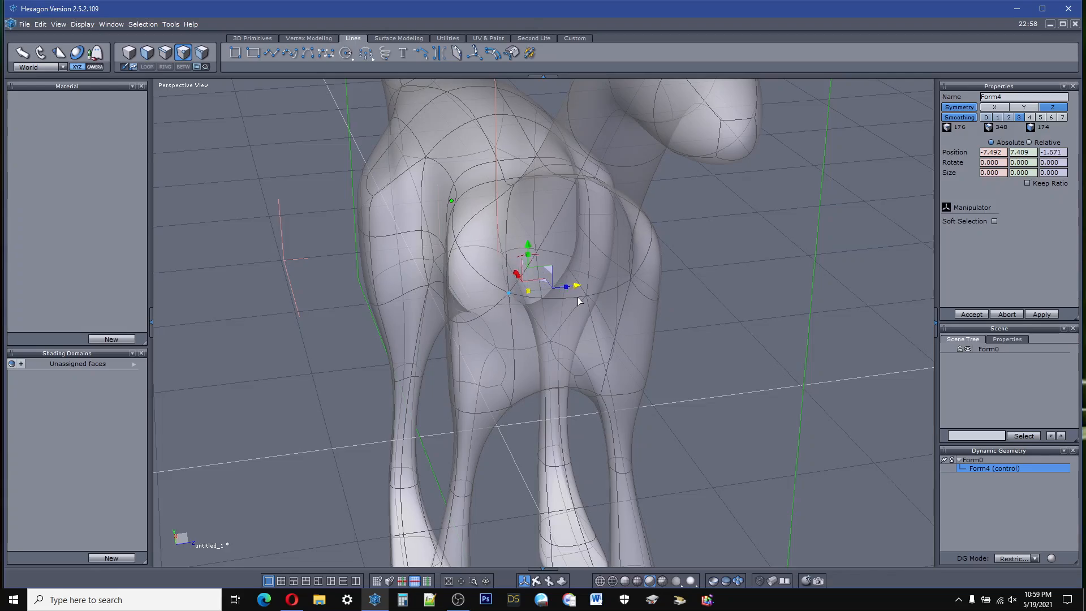
Step: Select the vertical edge at the front of the shoulder, behind the neck base, and move it back to about X -5.59
{"action": "right_click_drag", "start_coordinate": [543, 396], "coordinate": [841, 351]}
{"action": "right_click_drag", "start_coordinate": [491, 322], "coordinate": [475, 335]}
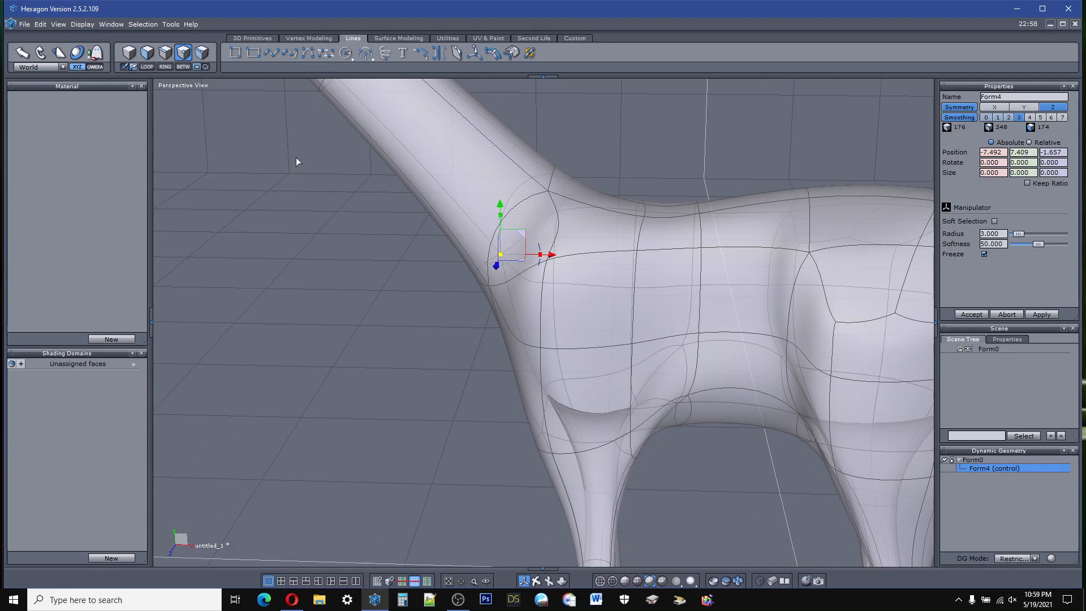
{"action": "left_click", "coordinate": [165, 52]}
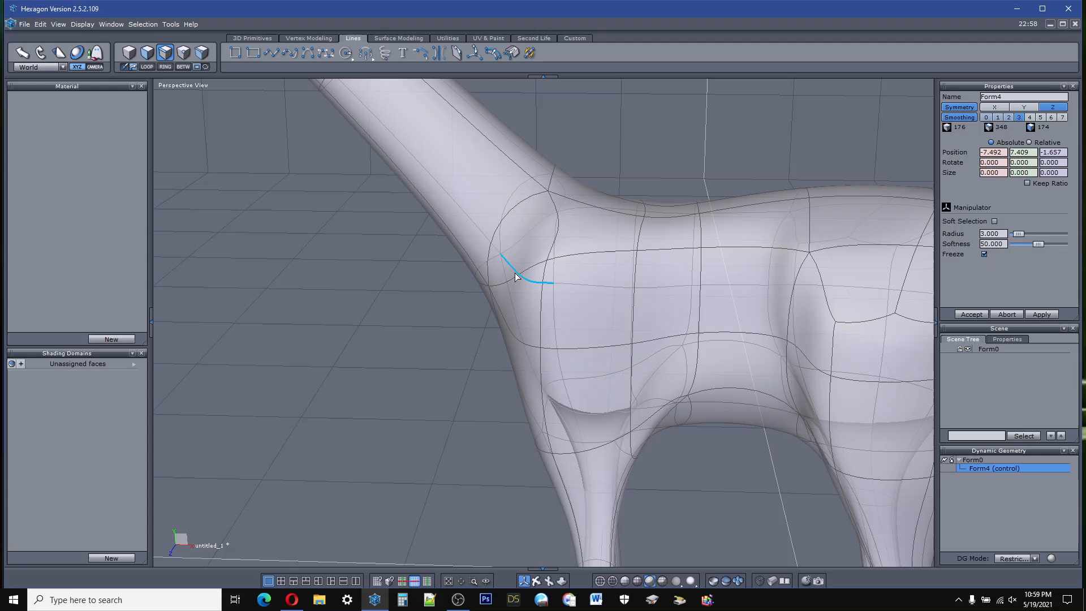
{"action": "left_click", "coordinate": [541, 317]}
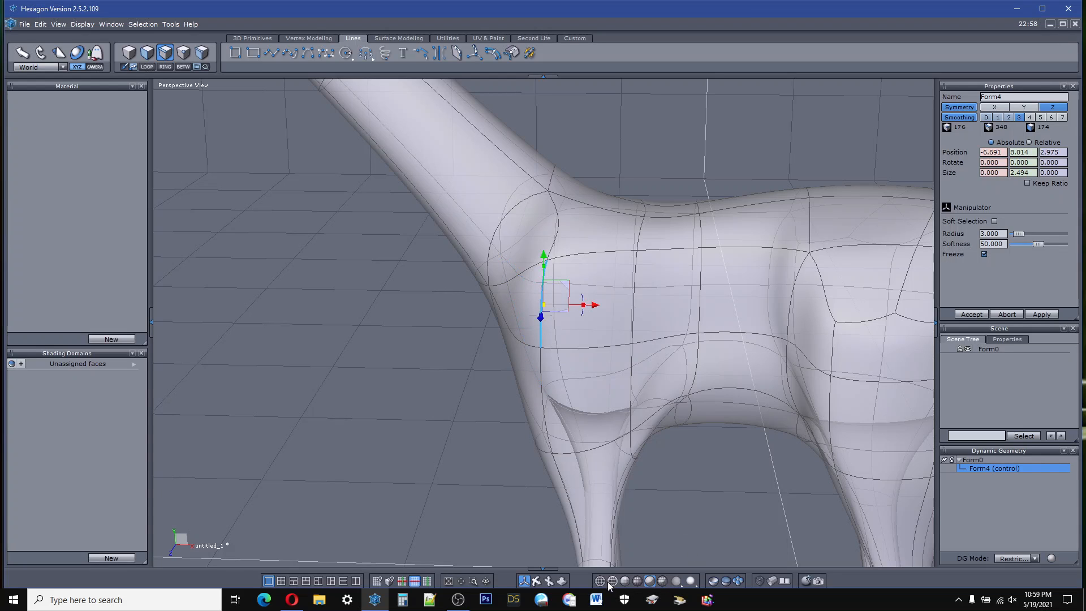
{"action": "left_click_drag", "start_coordinate": [534, 580], "coordinate": [547, 577]}
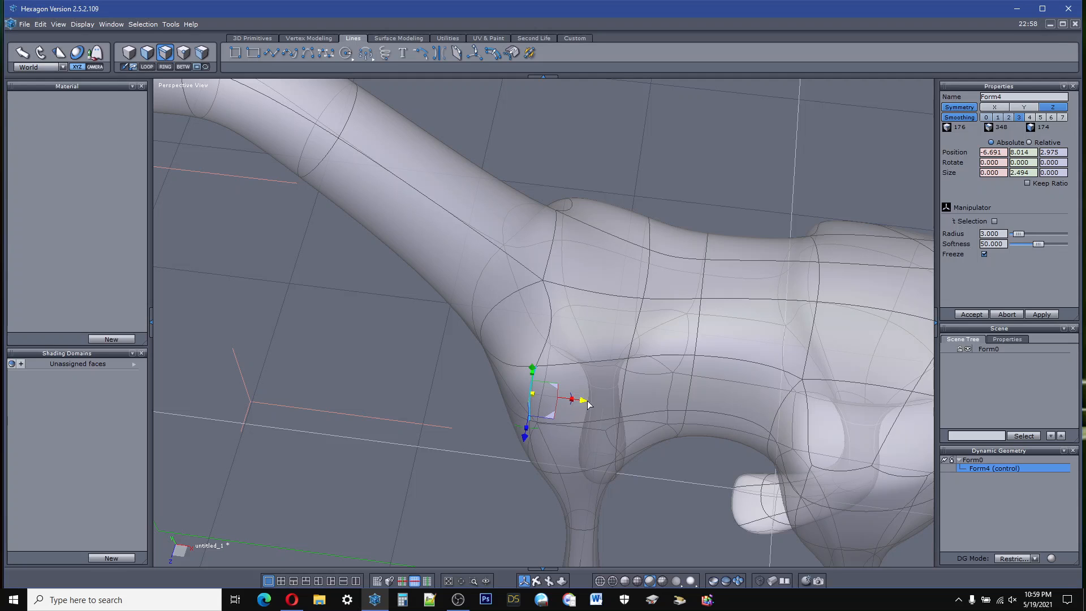
{"action": "left_click_drag", "start_coordinate": [583, 400], "coordinate": [633, 378]}
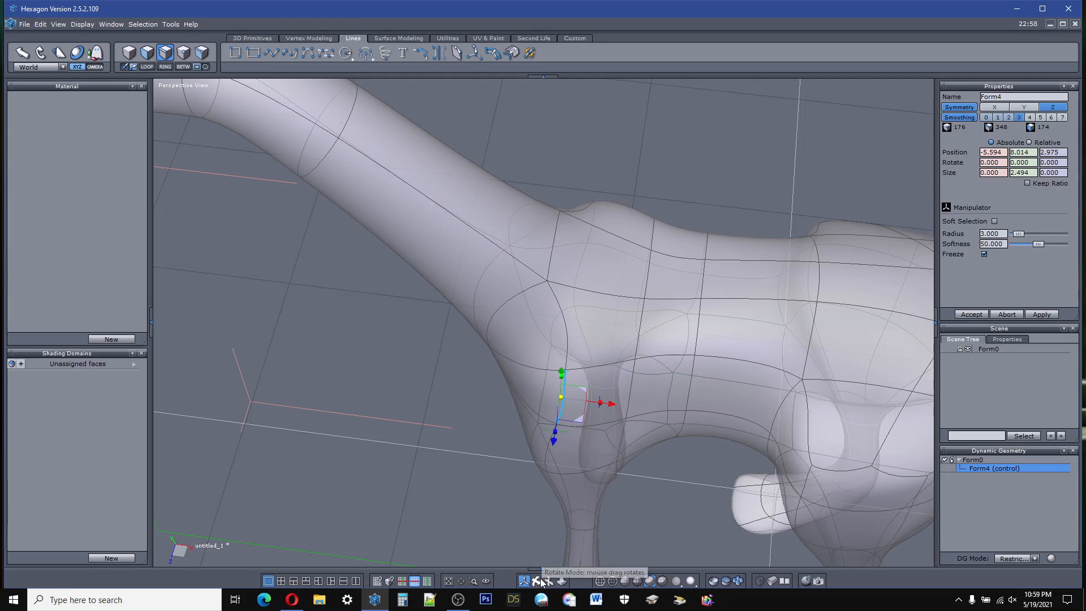
Step: Move the selected front shoulder edge inward to about Z 2.63 to narrow the shoulders
{"action": "left_click_drag", "start_coordinate": [536, 580], "coordinate": [551, 576]}
{"action": "middle_click_drag", "start_coordinate": [532, 565], "coordinate": [511, 536]}
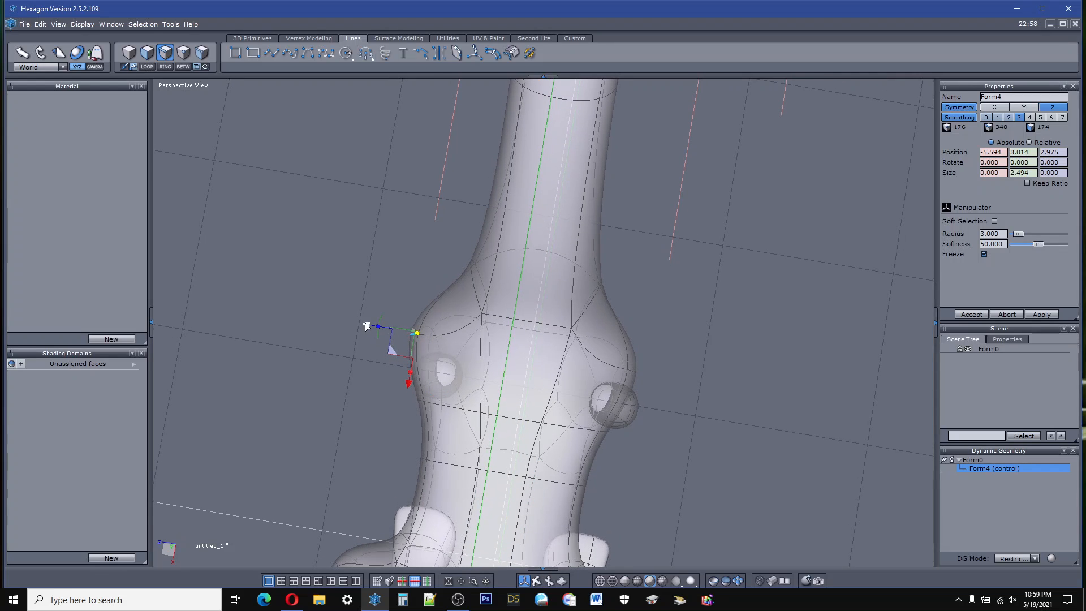
{"action": "left_click_drag", "start_coordinate": [366, 326], "coordinate": [375, 326]}
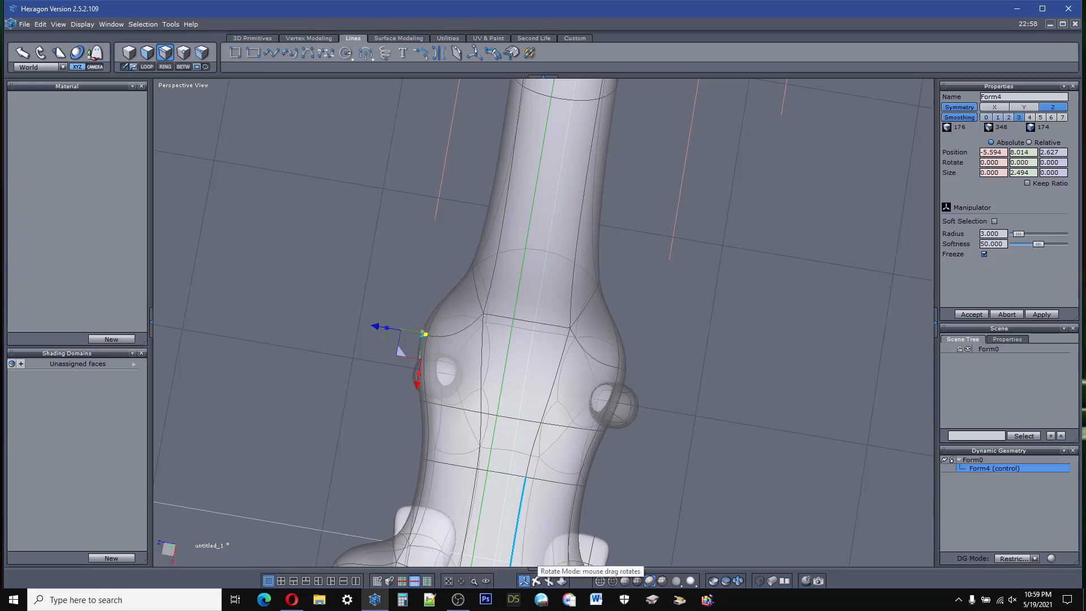
{"action": "middle_click_drag", "start_coordinate": [536, 578], "coordinate": [599, 435]}
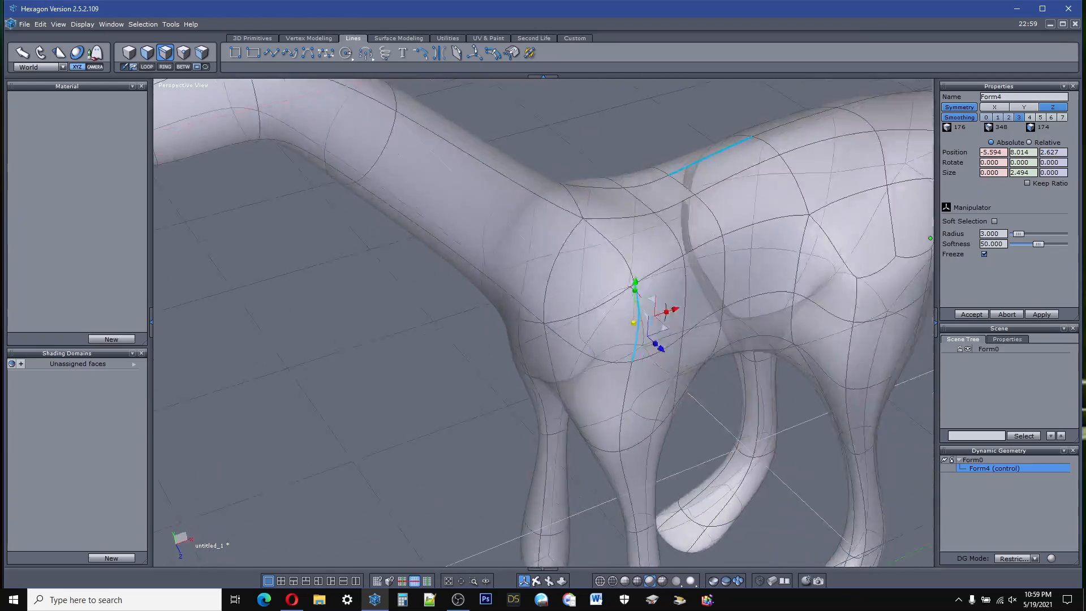
Step: Select the lengthwise edge along the upper side of the back of the head
{"action": "middle_click_drag", "start_coordinate": [930, 239], "coordinate": [815, 294]}
{"action": "scroll", "coordinate": [517, 419], "scroll_direction": "down", "scroll_amount": 5}
{"action": "scroll", "coordinate": [512, 240], "scroll_direction": "up", "scroll_amount": 3}
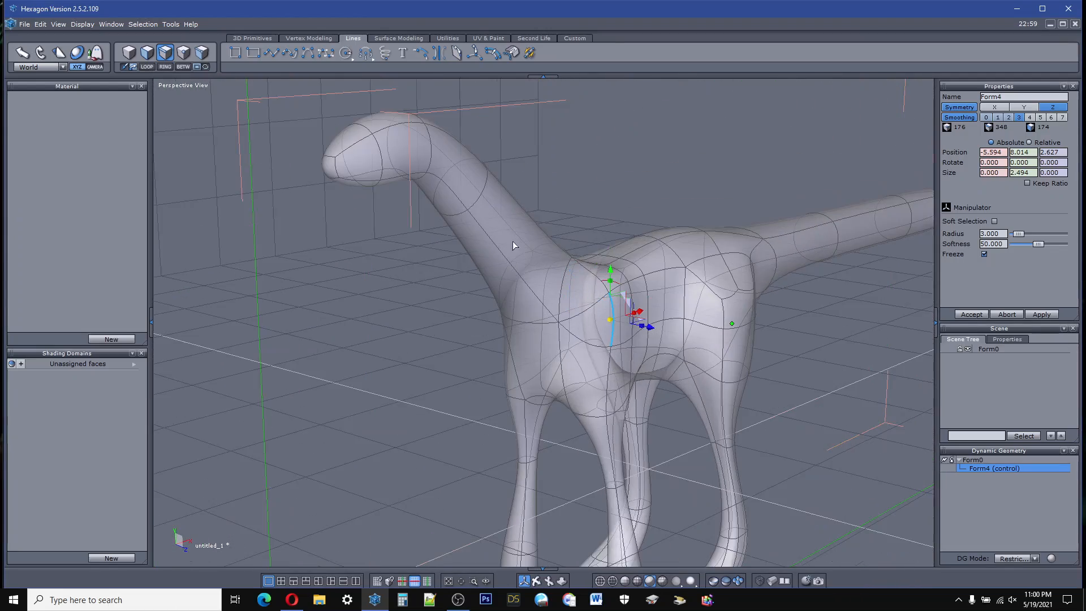
{"action": "scroll", "coordinate": [389, 112], "scroll_direction": "up", "scroll_amount": 4}
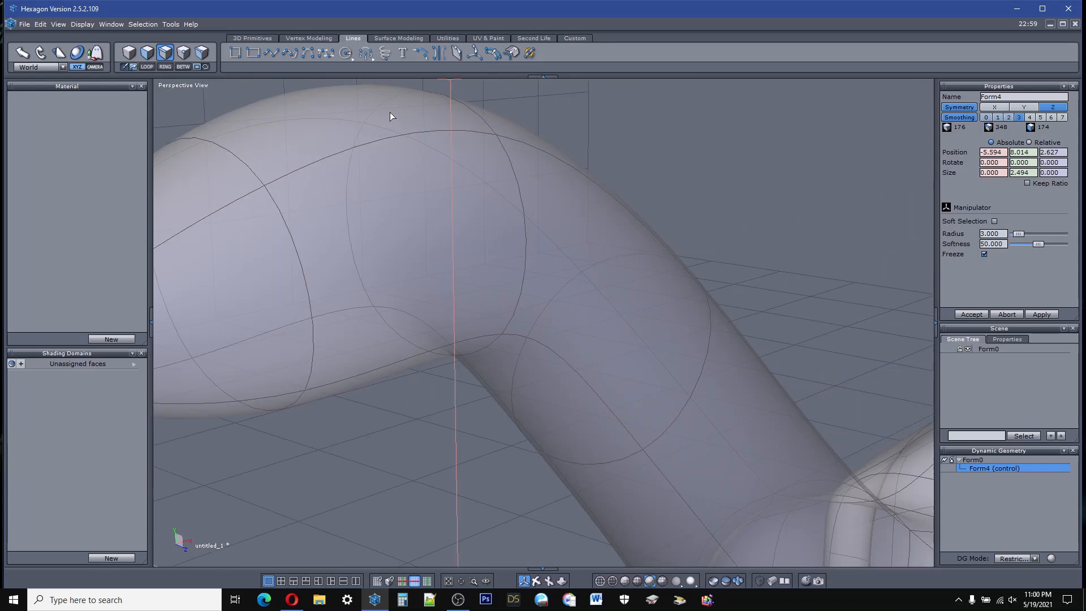
{"action": "scroll", "coordinate": [384, 113], "scroll_direction": "down", "scroll_amount": 2}
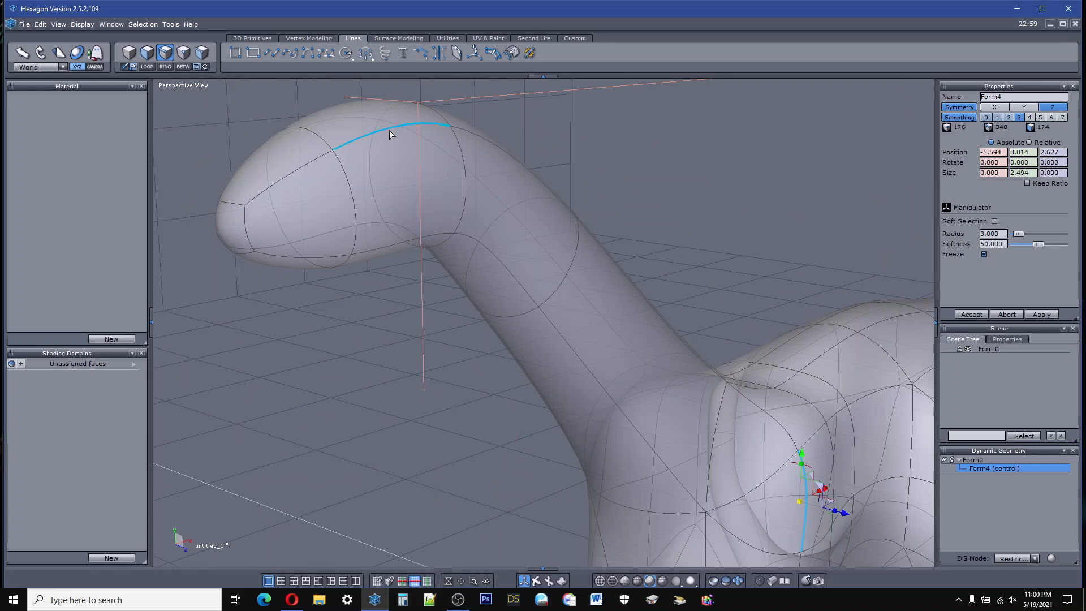
{"action": "left_click", "coordinate": [389, 131]}
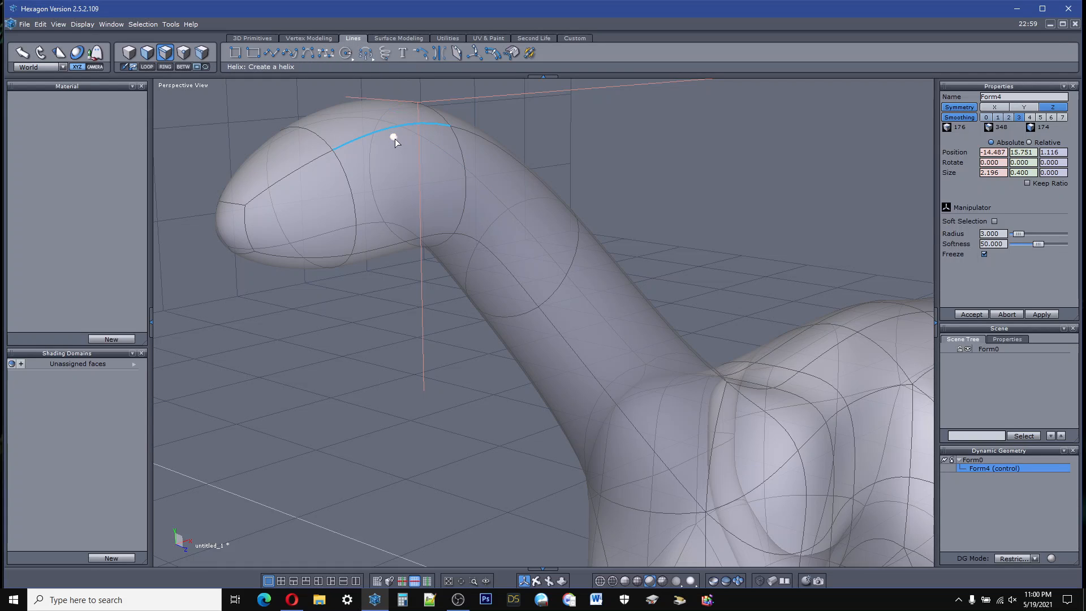
Step: Try to extrude the upper edge of the back of the head inward and down, and undo it
{"action": "left_click_drag", "start_coordinate": [395, 138], "coordinate": [397, 215], "text": "ctrl"}
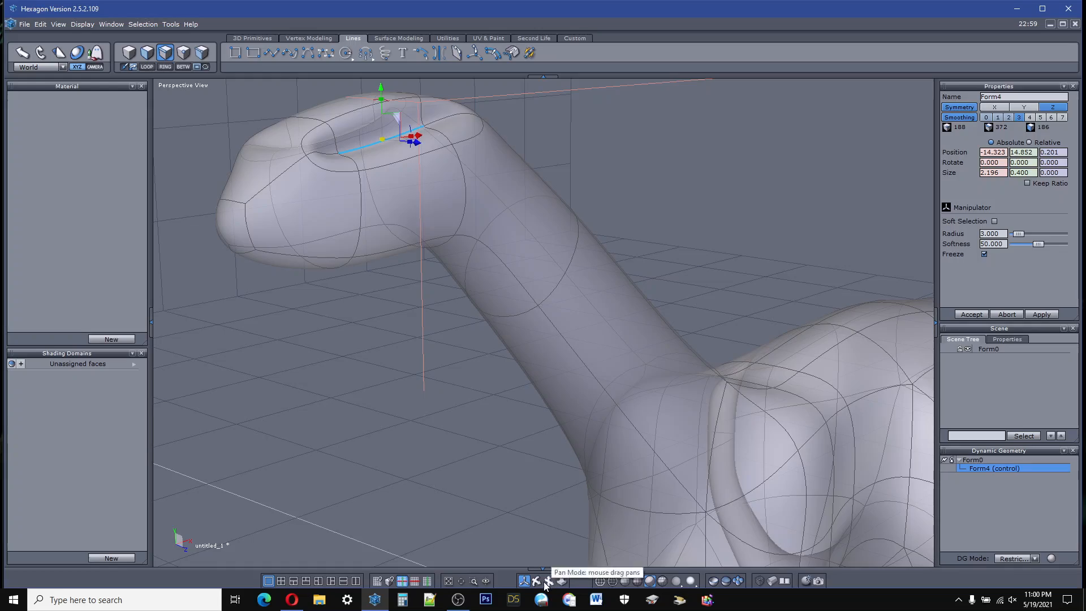
{"action": "left_click_drag", "start_coordinate": [523, 580], "coordinate": [559, 566]}
{"action": "middle_click_drag", "start_coordinate": [537, 568], "coordinate": [212, 212]}
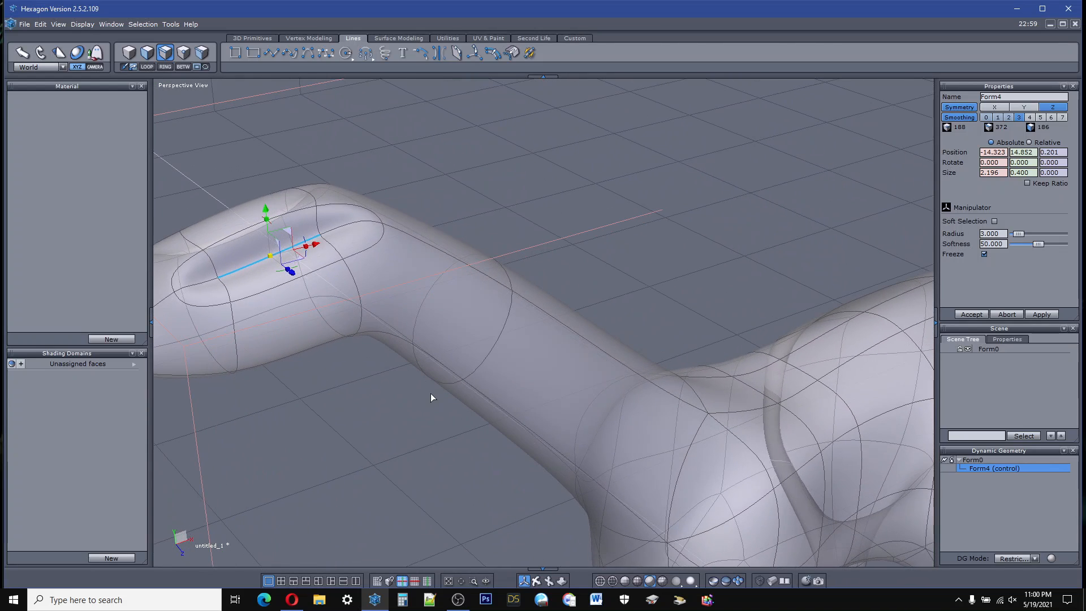
{"action": "left_click", "coordinate": [41, 25]}
{"action": "left_click", "coordinate": [46, 33]}
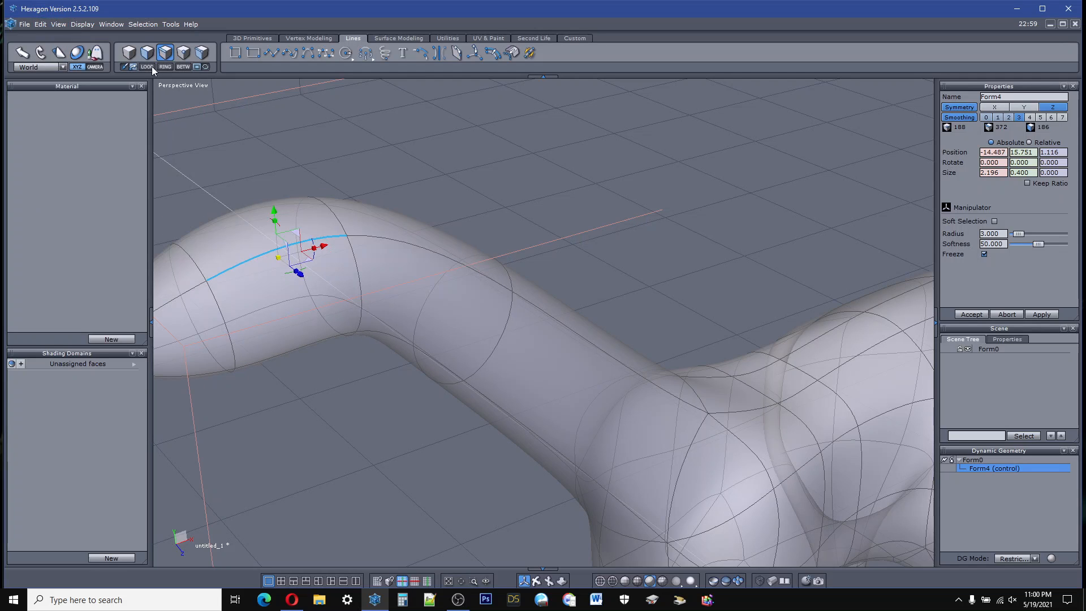
Step: Select the vertical edge at the side of the head behind the snout and move it back to about X -14.52
{"action": "left_click", "coordinate": [461, 151]}
{"action": "scroll", "coordinate": [538, 198], "scroll_direction": "down", "scroll_amount": 4}
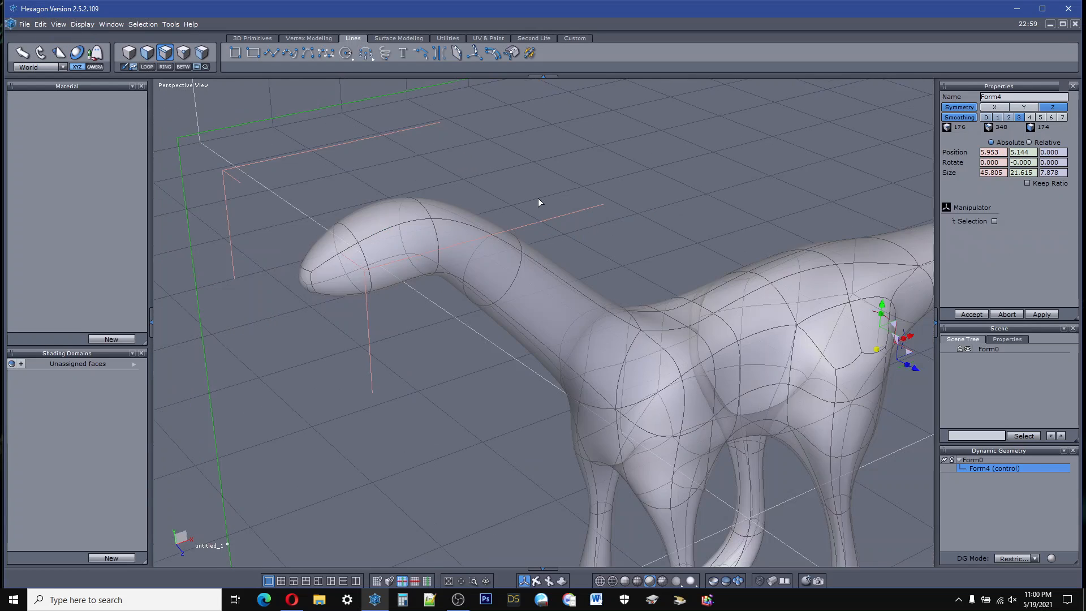
{"action": "scroll", "coordinate": [412, 233], "scroll_direction": "up", "scroll_amount": 5}
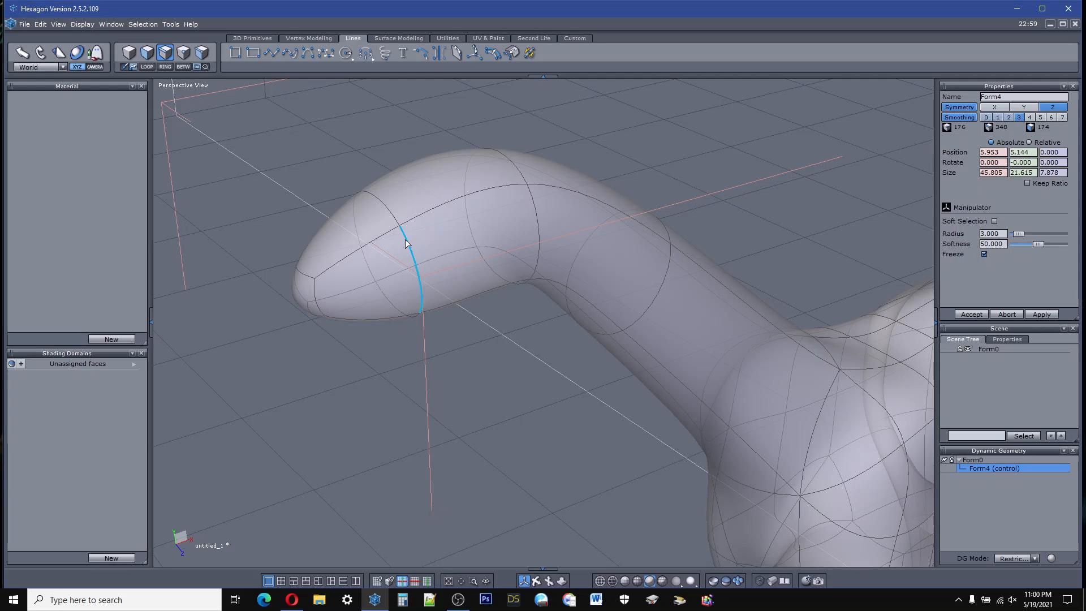
{"action": "left_click", "coordinate": [403, 233]}
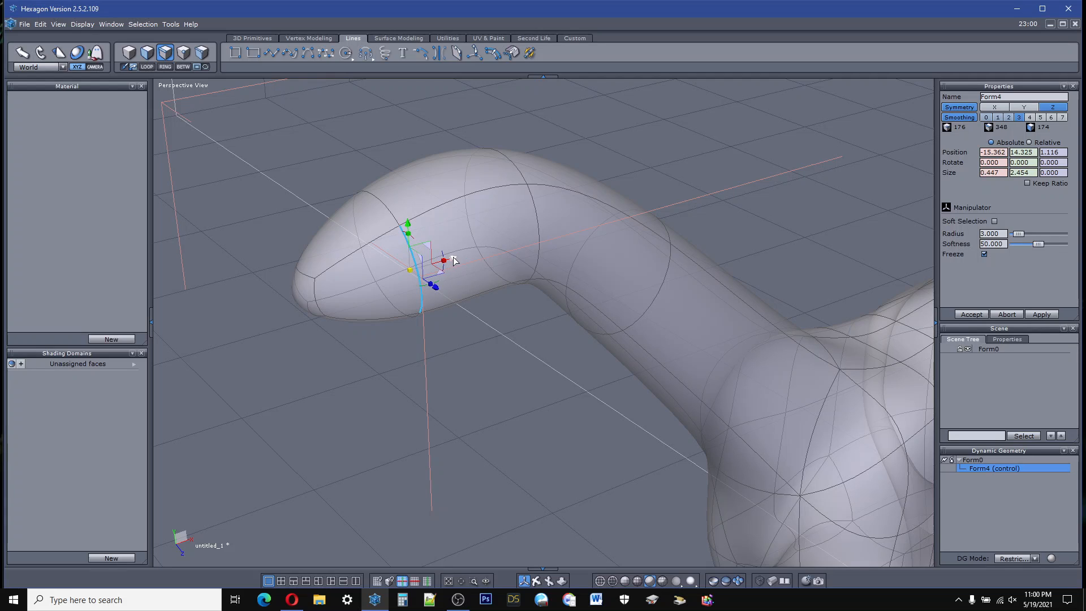
{"action": "left_click_drag", "start_coordinate": [454, 261], "coordinate": [502, 240]}
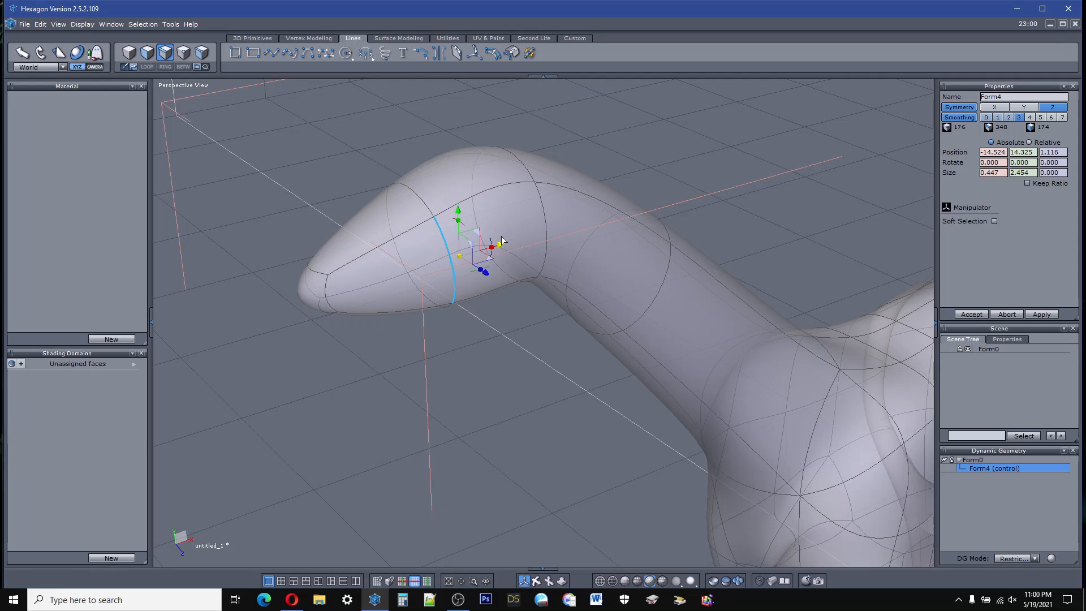
Step: Extrude Surface from the upper point of that vertical head edge, about 0.63 high at scale 1.23, forming a raised eye rim
{"action": "left_click", "coordinate": [183, 52]}
{"action": "left_click", "coordinate": [434, 219]}
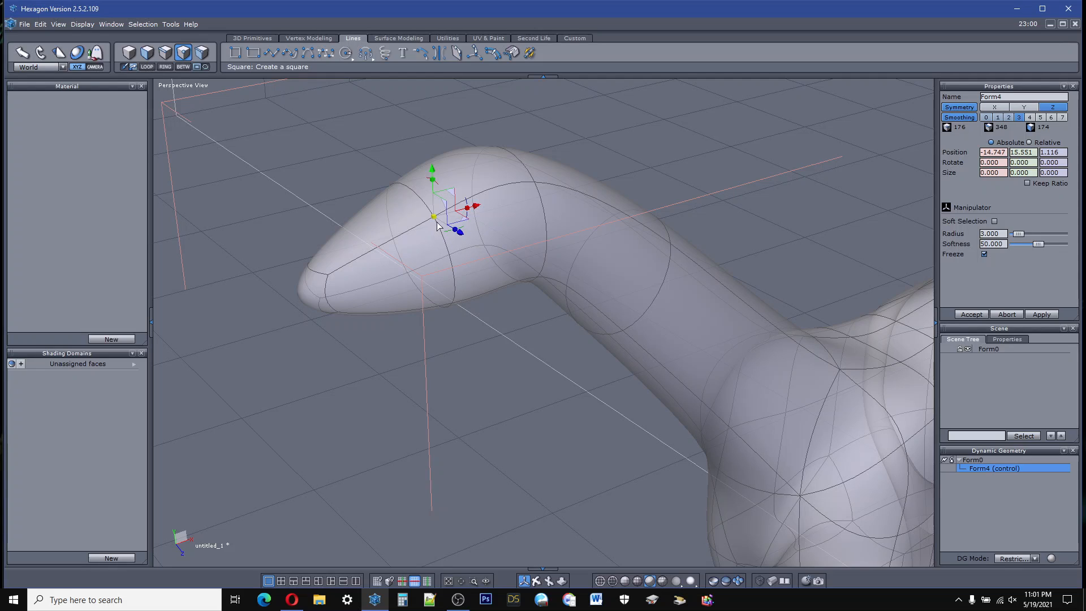
{"action": "left_click", "coordinate": [345, 139]}
{"action": "left_click", "coordinate": [434, 216]}
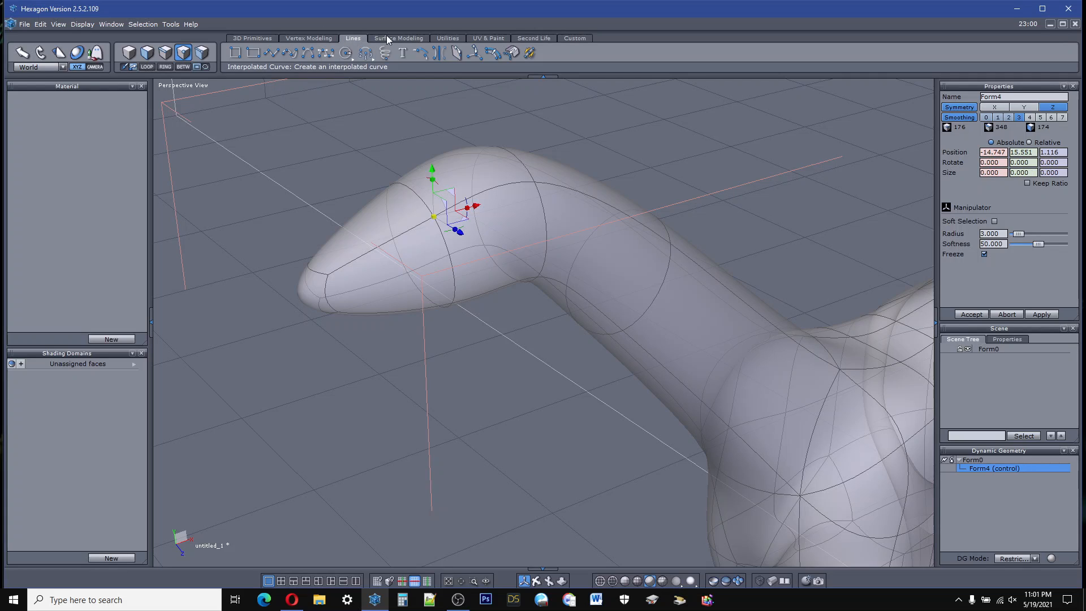
{"action": "left_click", "coordinate": [309, 39]}
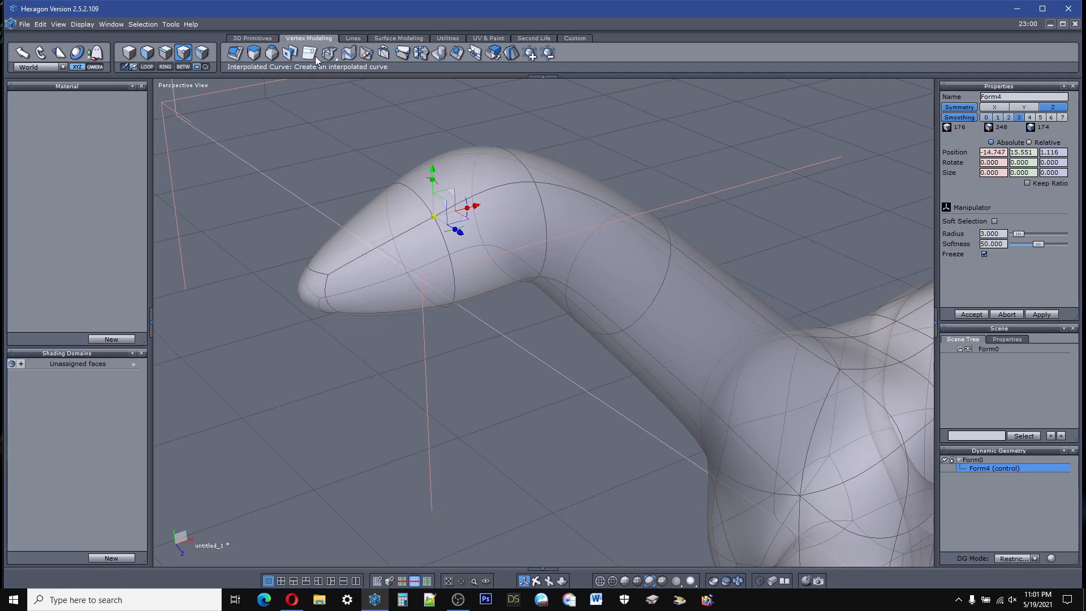
{"action": "left_click", "coordinate": [274, 56]}
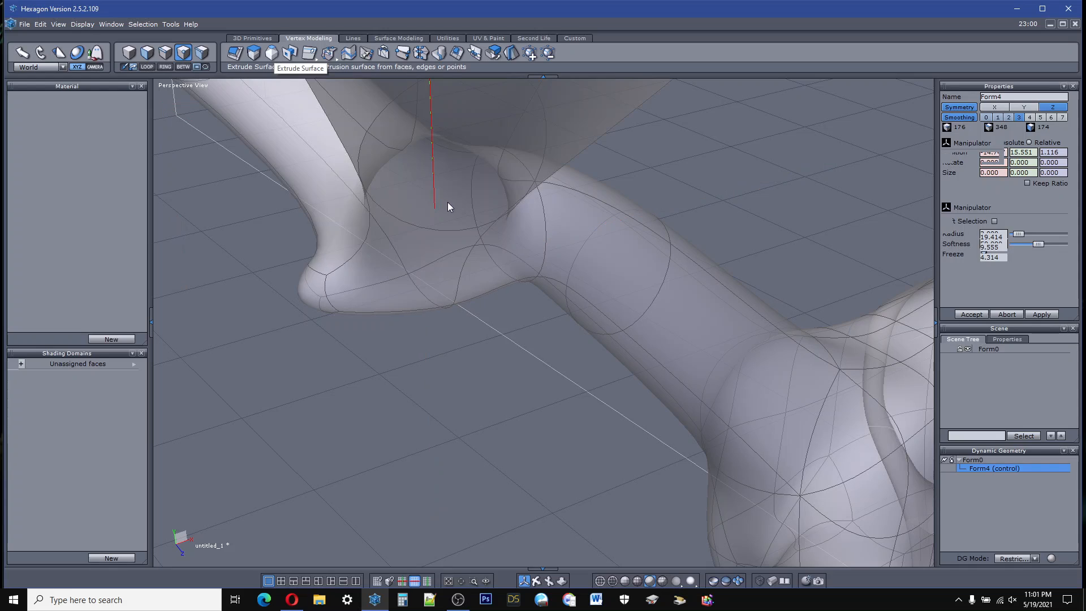
{"action": "left_click", "coordinate": [448, 207]}
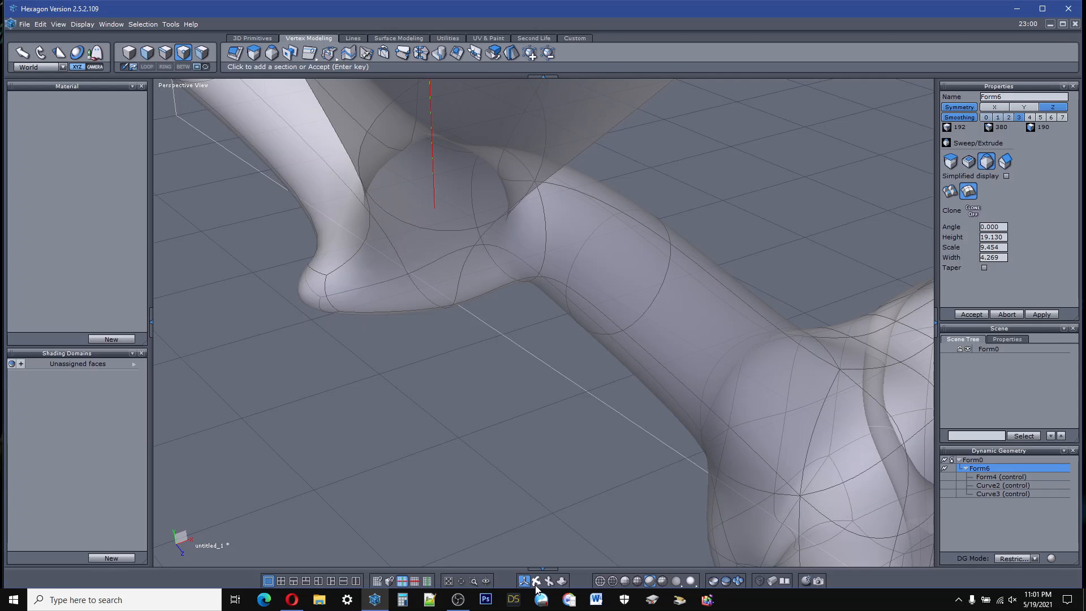
{"action": "middle_click_drag", "start_coordinate": [497, 453], "coordinate": [585, 424]}
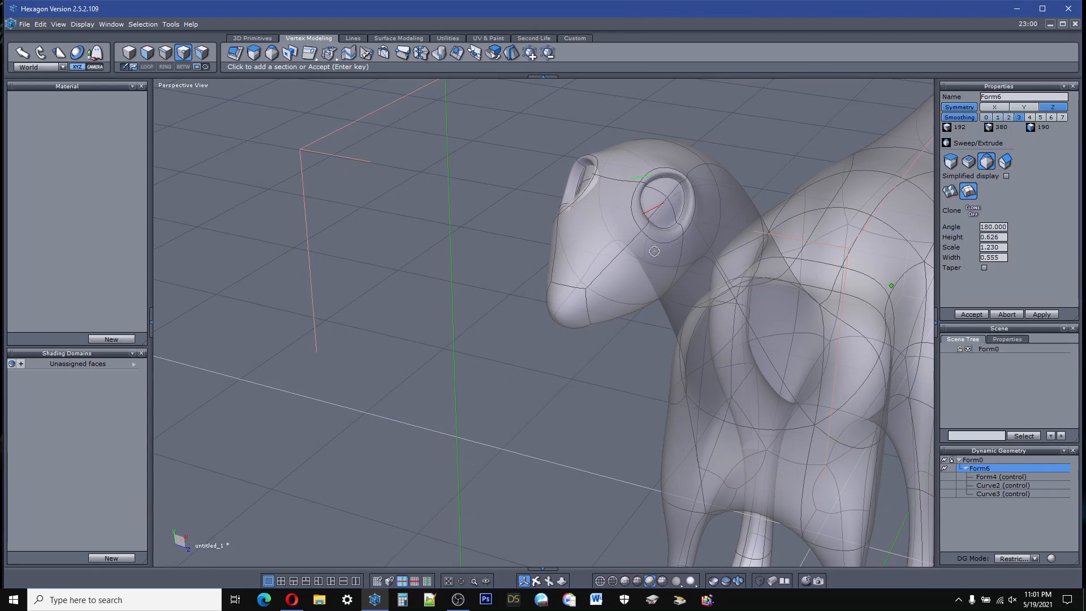
{"action": "left_click", "coordinate": [654, 253]}
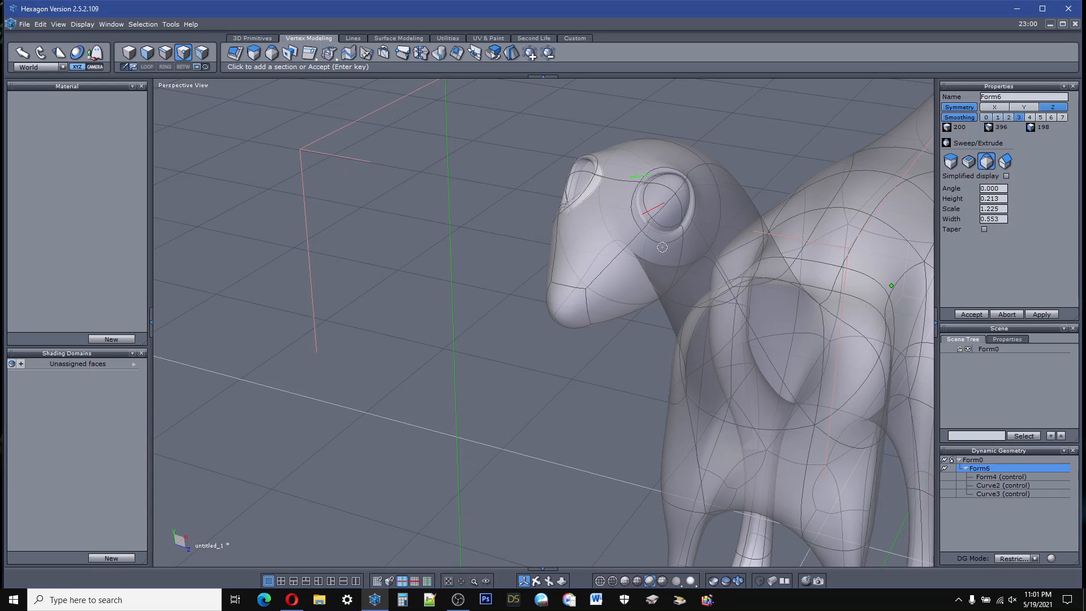
Step: Add a second small section to the eye extrusion, about 0.21 high at scale 1.23, and finish the extrusion
{"action": "left_click", "coordinate": [662, 247]}
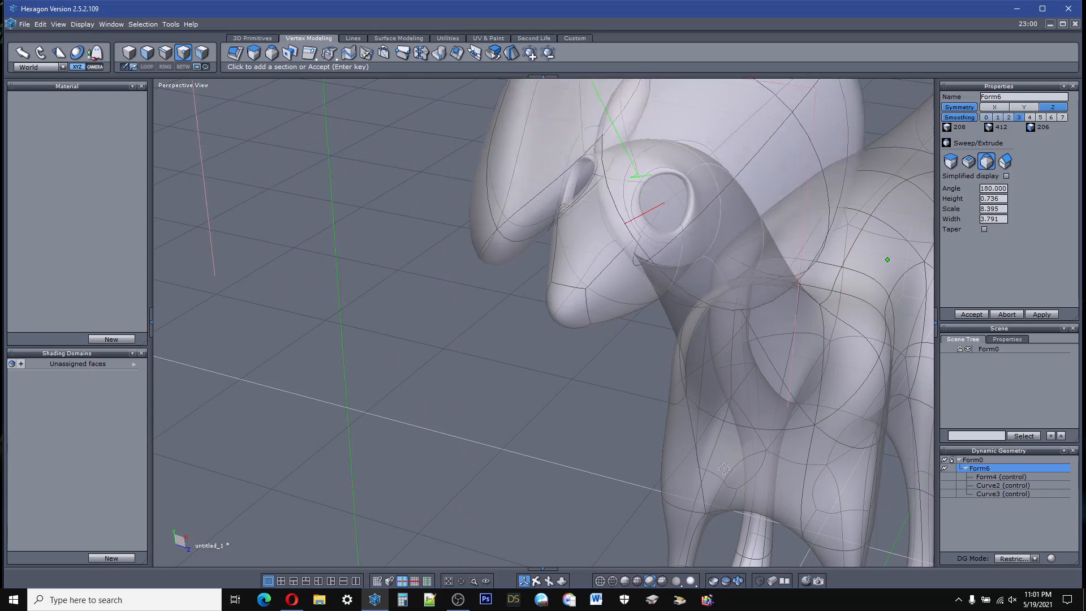
{"action": "left_click", "coordinate": [981, 318]}
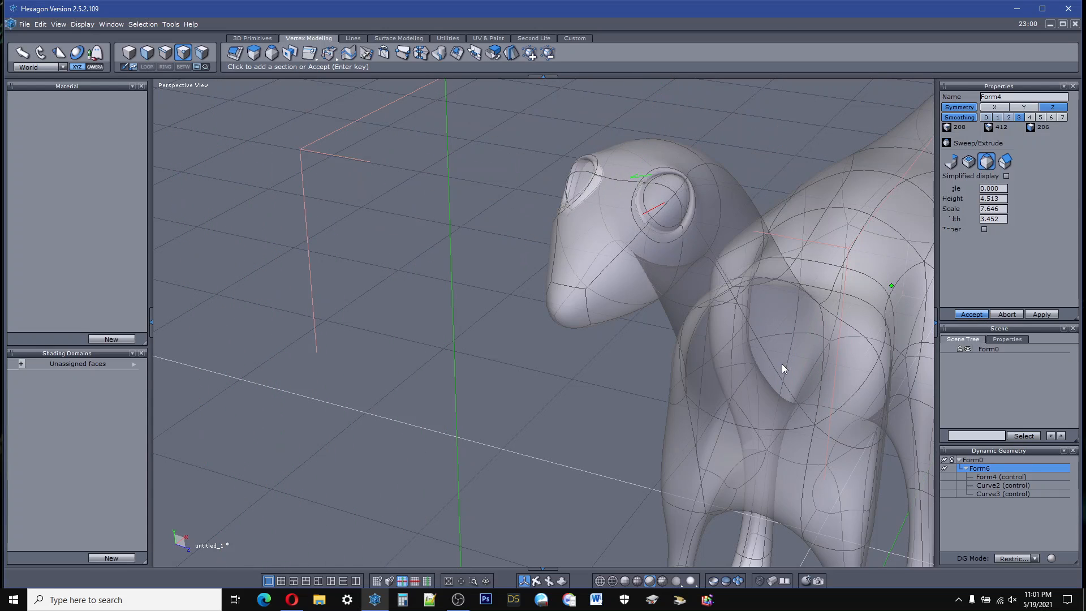
{"action": "key", "text": "ctrl+z"}
Step: Extrude the point at the upper side of the snout tip in small sections, about scale 0.54, to form the nostrils
{"action": "middle_click_drag", "start_coordinate": [536, 557], "coordinate": [536, 582]}
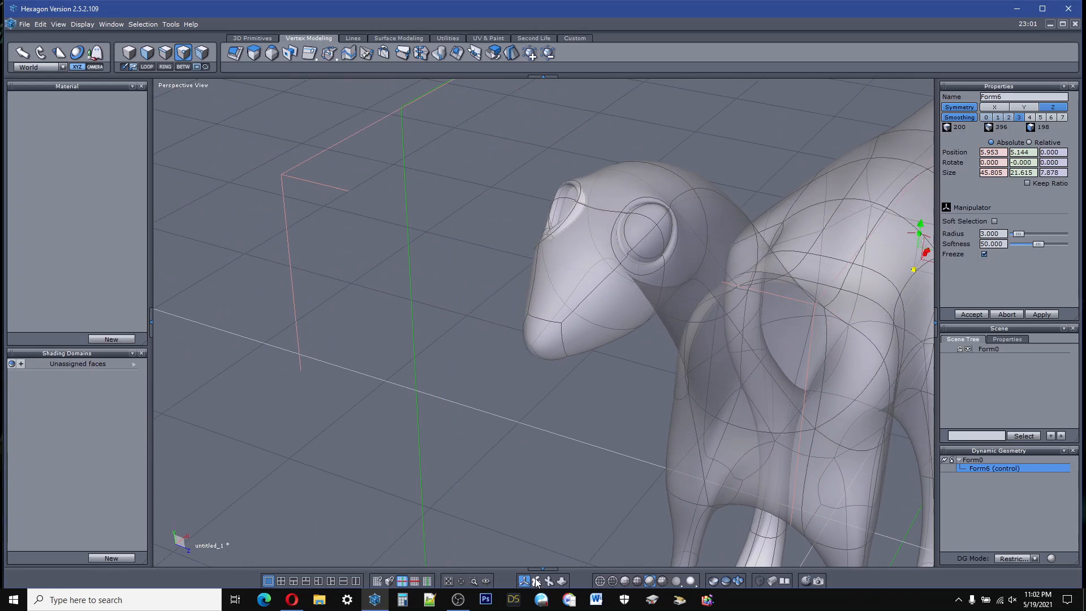
{"action": "left_click", "coordinate": [561, 321]}
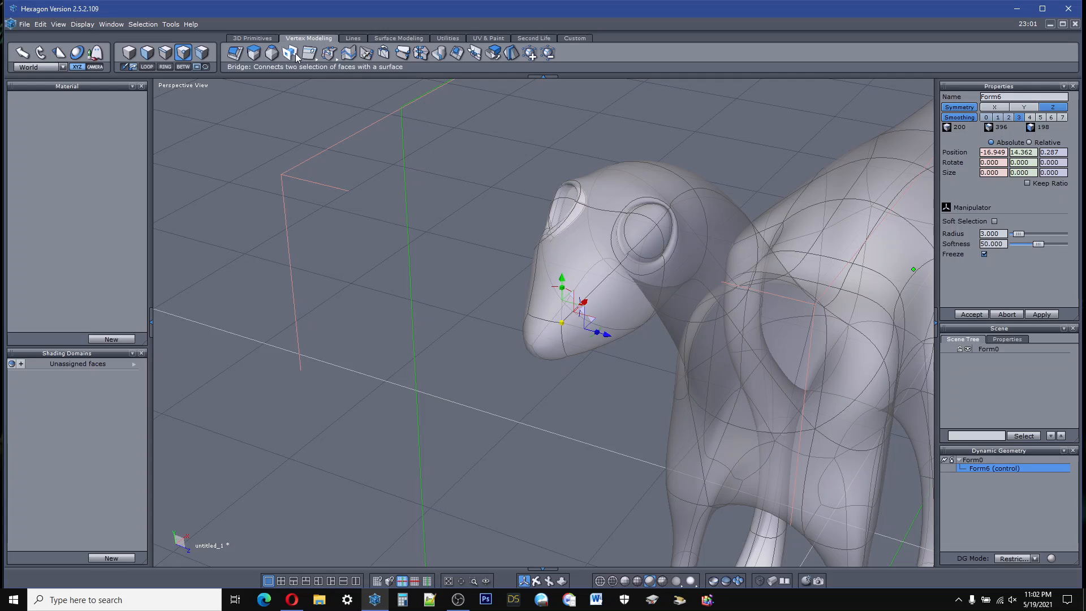
{"action": "left_click", "coordinate": [271, 52]}
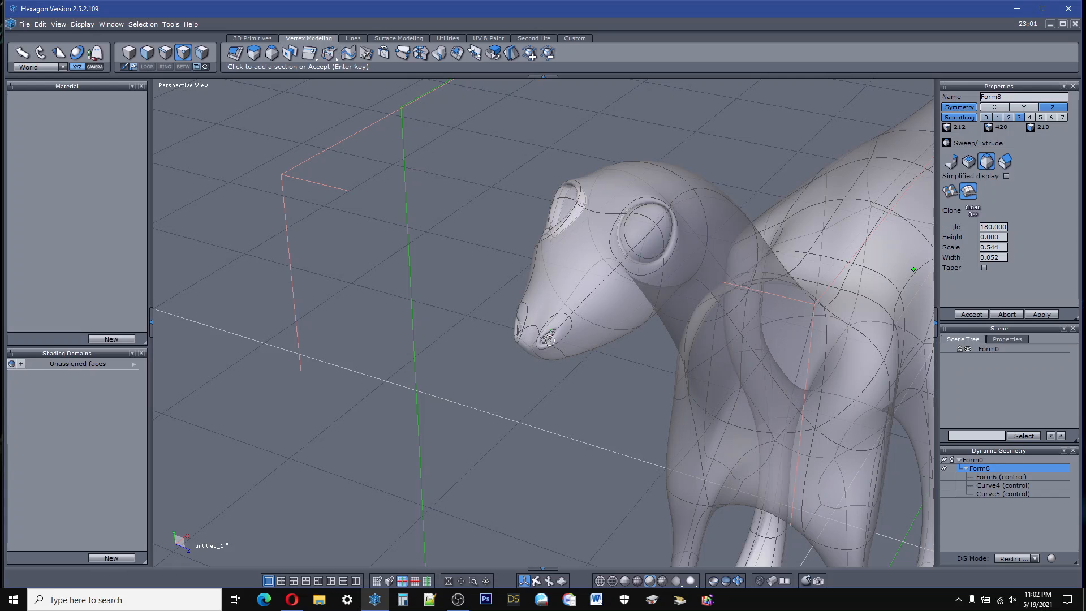
{"action": "left_click", "coordinate": [549, 340]}
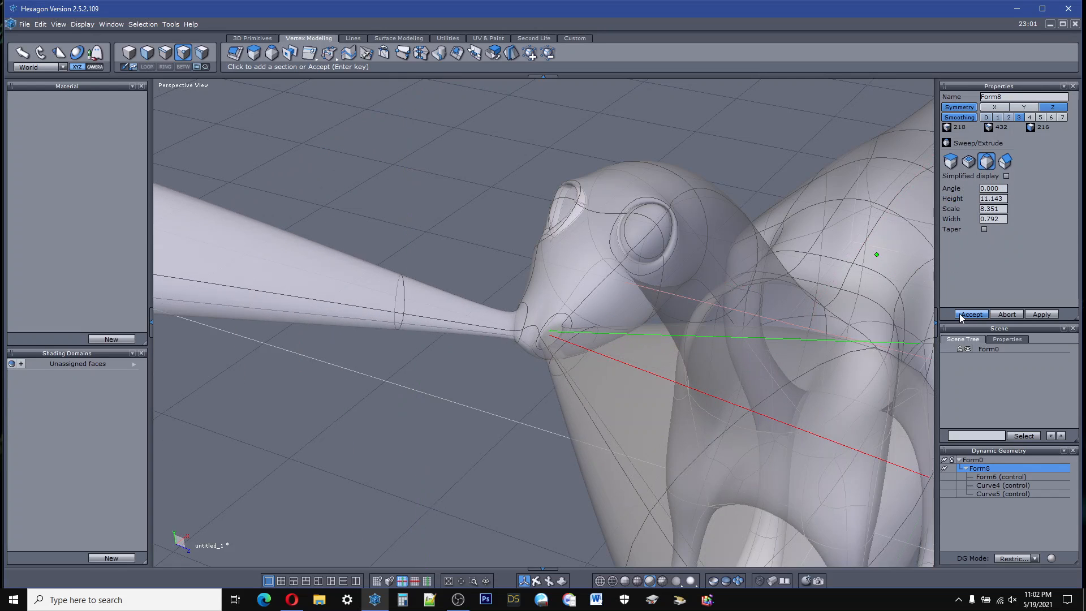
{"action": "left_click", "coordinate": [960, 314]}
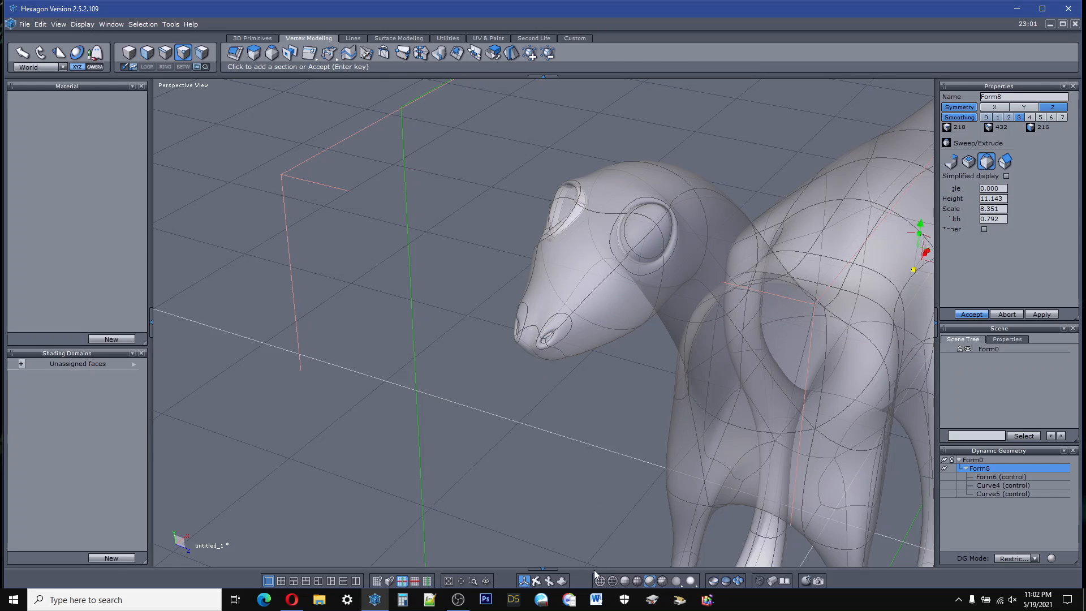
Step: Examine the head, neck and overall shape of the whole creature from the side
{"action": "left_click", "coordinate": [537, 579]}
{"action": "right_click_drag", "start_coordinate": [534, 535], "coordinate": [404, 407]}
{"action": "right_click_drag", "start_coordinate": [534, 574], "coordinate": [538, 579]}
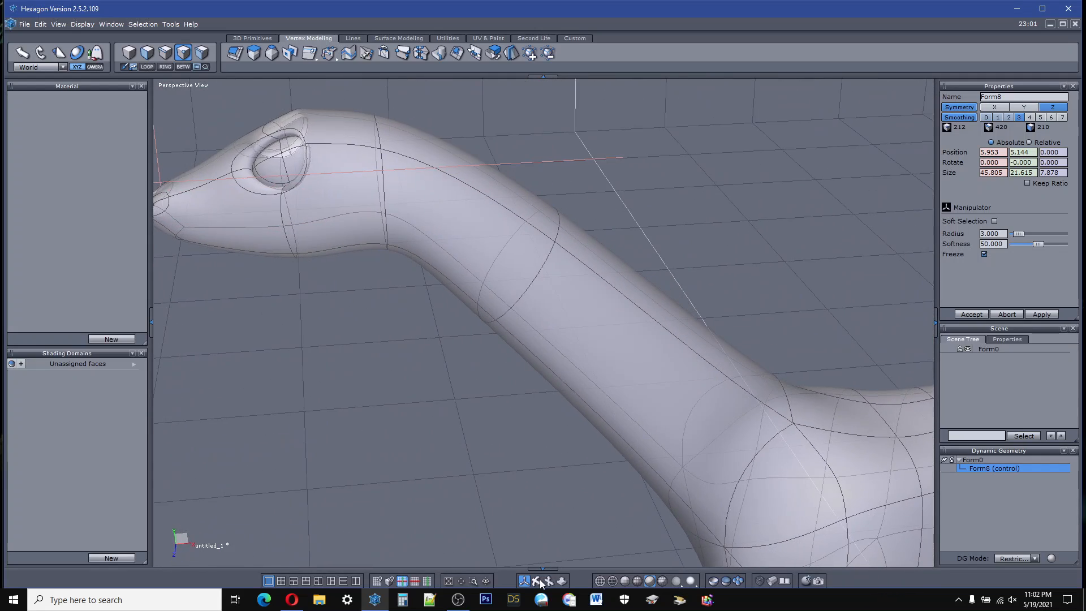
{"action": "scroll", "coordinate": [642, 272], "scroll_direction": "down", "scroll_amount": 8}
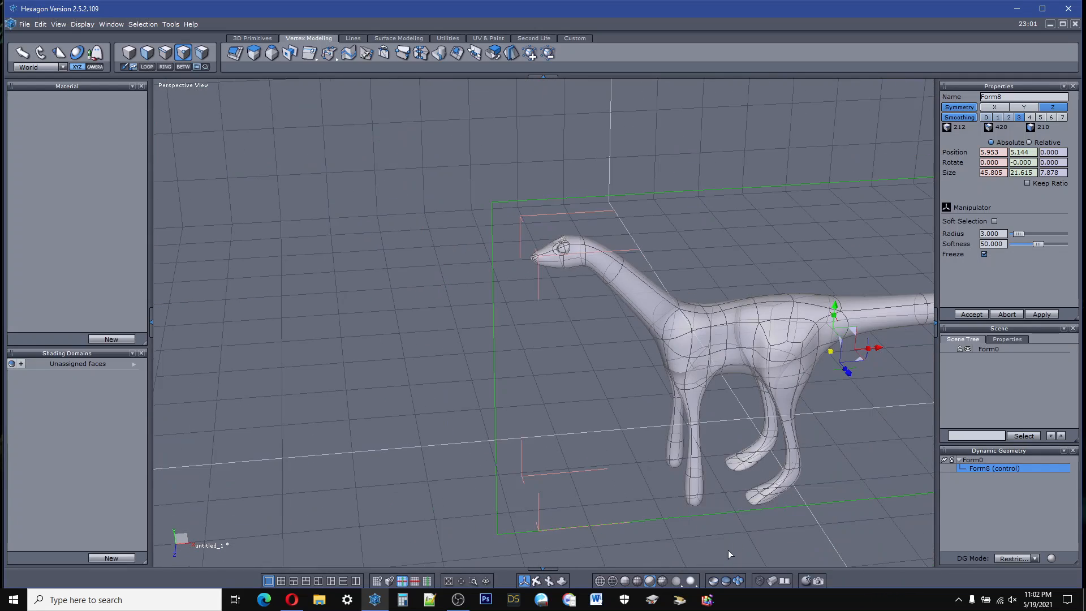
{"action": "right_click_drag", "start_coordinate": [539, 580], "coordinate": [543, 545]}
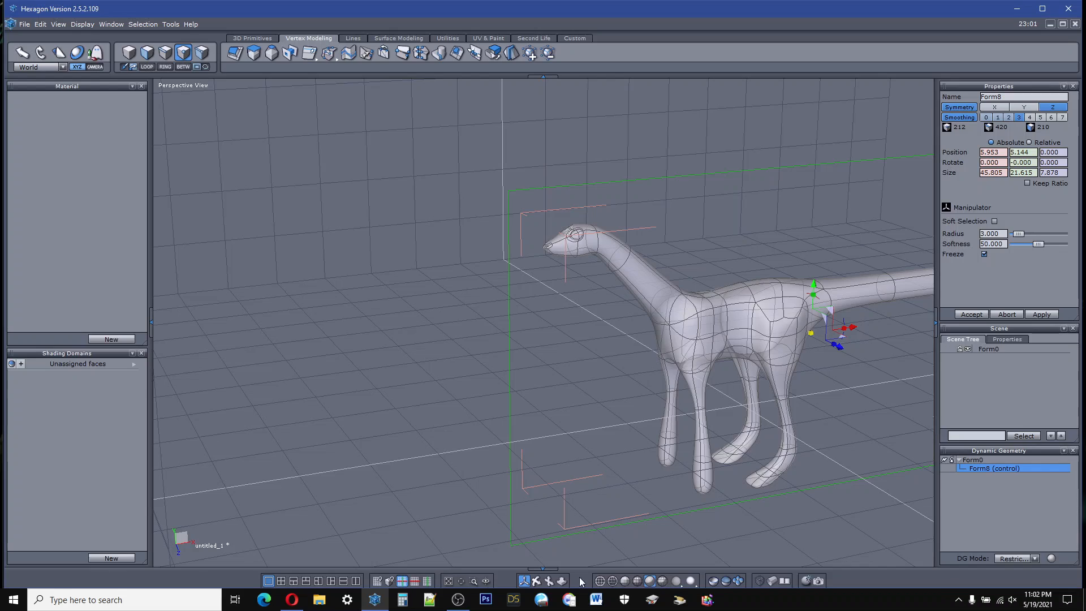
{"action": "middle_click_drag", "start_coordinate": [542, 350], "coordinate": [350, 272]}
{"action": "middle_click_drag", "start_coordinate": [549, 469], "coordinate": [545, 469]}
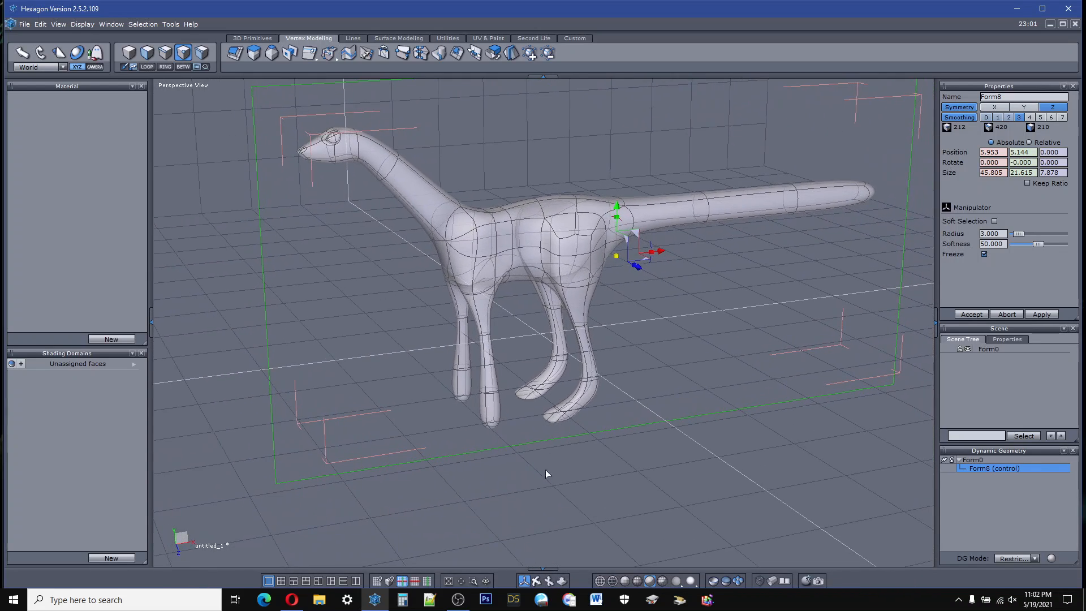
Step: Create a new material for the creature and select it
{"action": "left_click", "coordinate": [486, 38]}
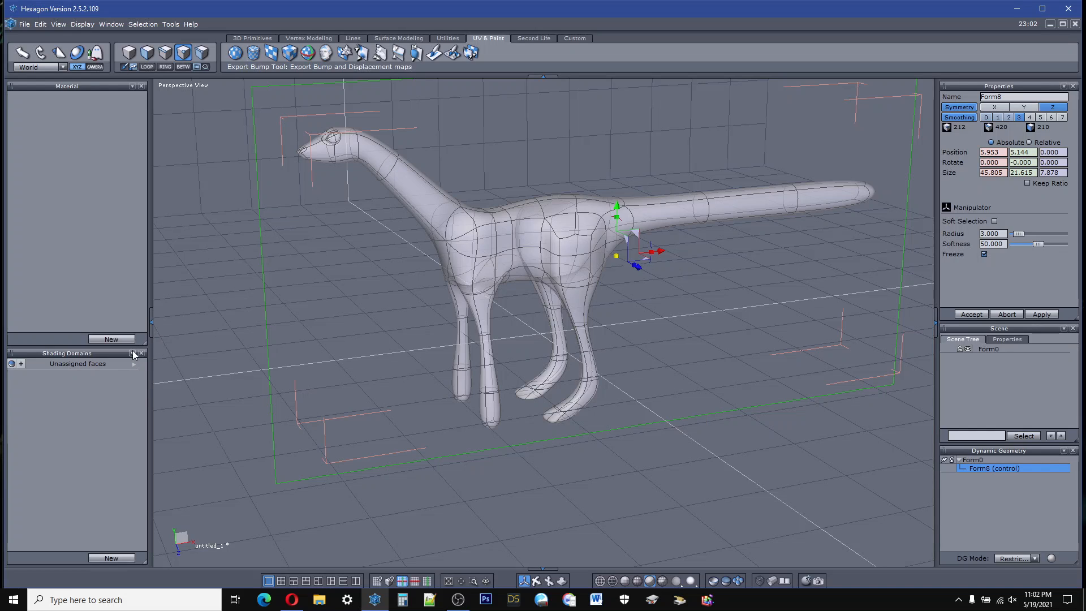
{"action": "left_click", "coordinate": [119, 341]}
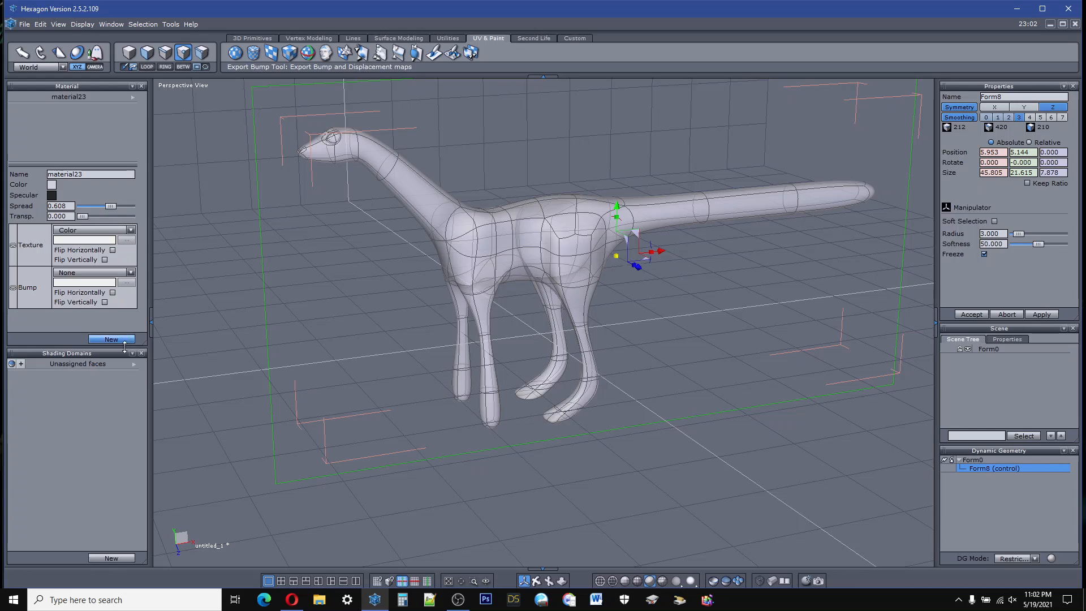
{"action": "left_click", "coordinate": [133, 365]}
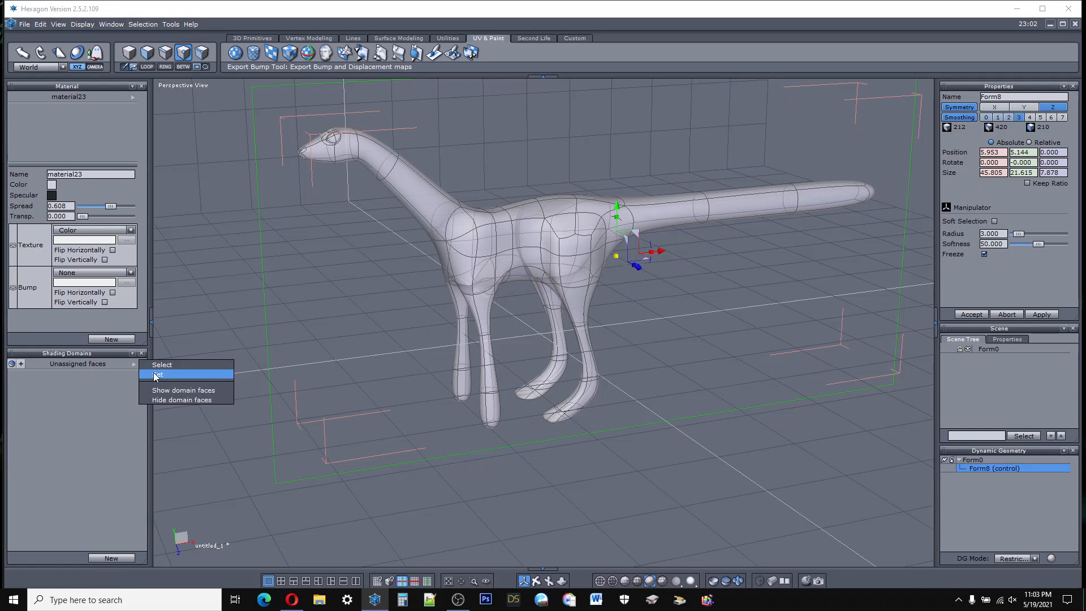
{"action": "left_click", "coordinate": [76, 97]}
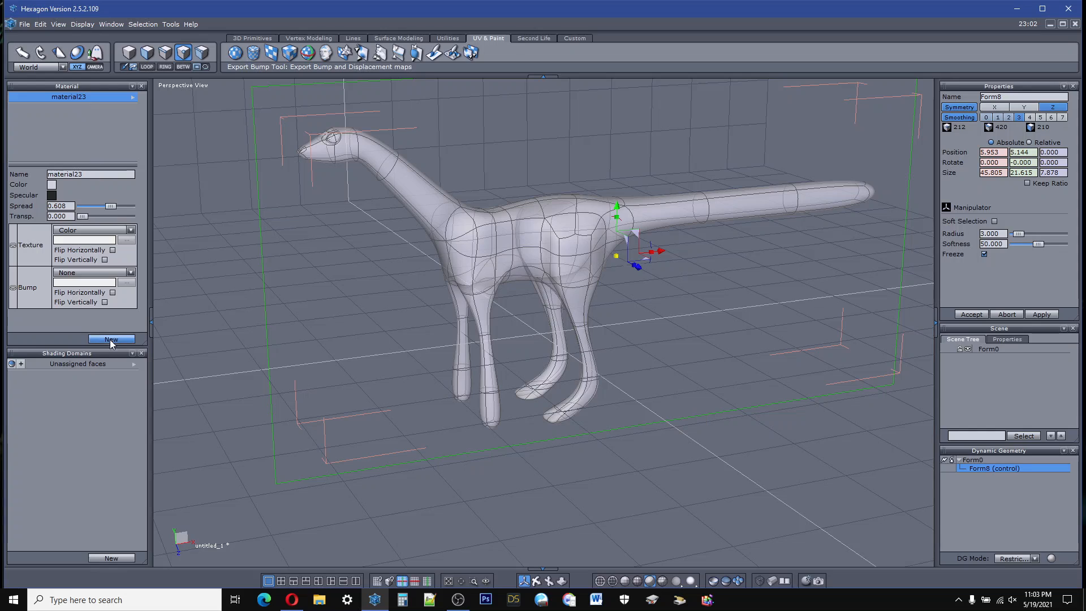
Step: Try to set the Unassigned faces shading domain for the creature
{"action": "left_click", "coordinate": [133, 364]}
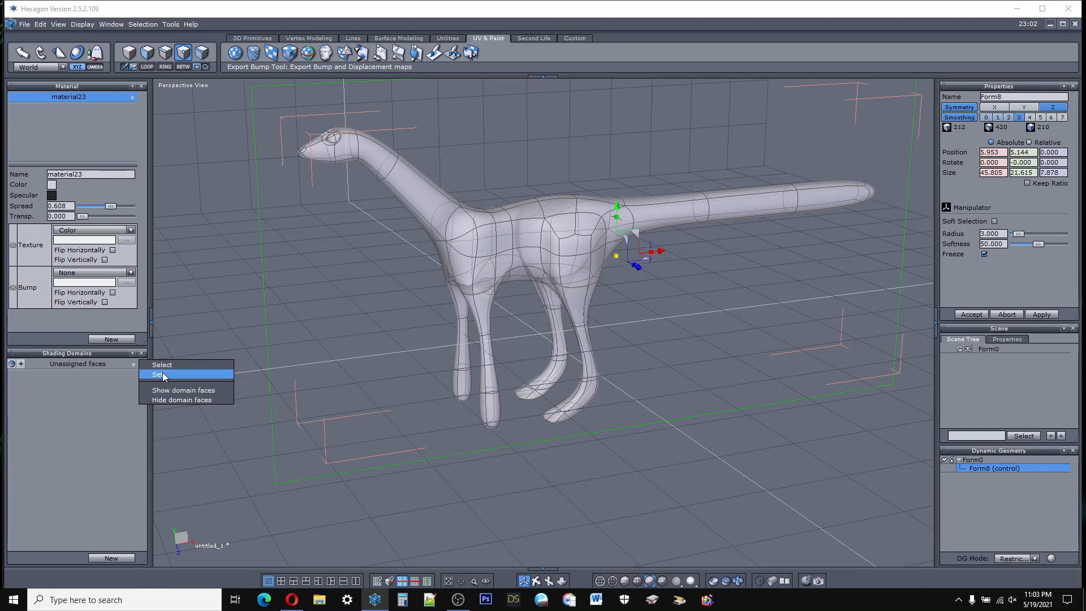
{"action": "left_click", "coordinate": [162, 374]}
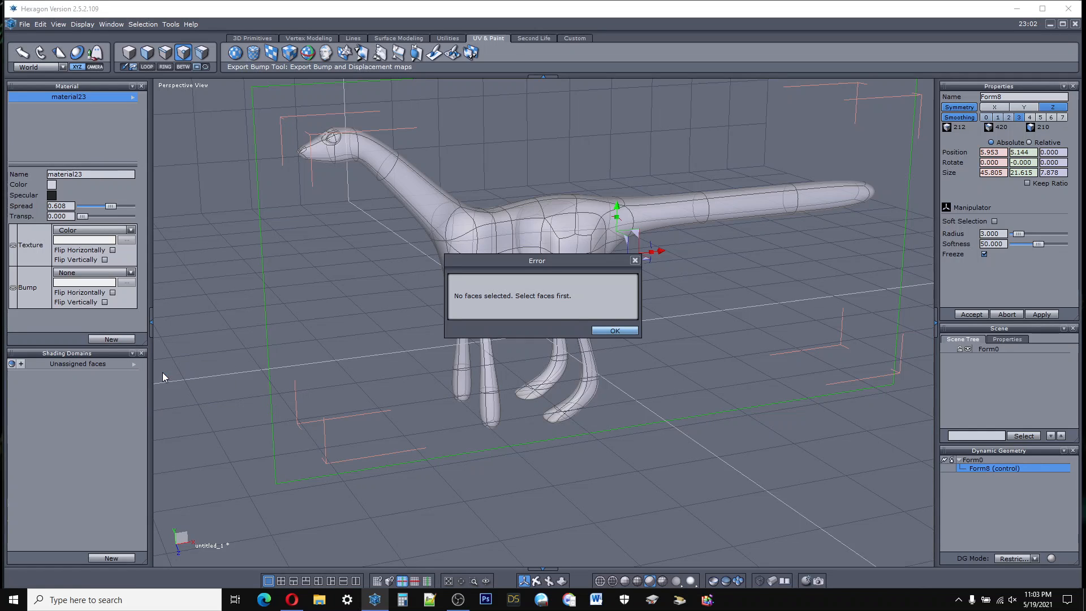
{"action": "left_click", "coordinate": [611, 330]}
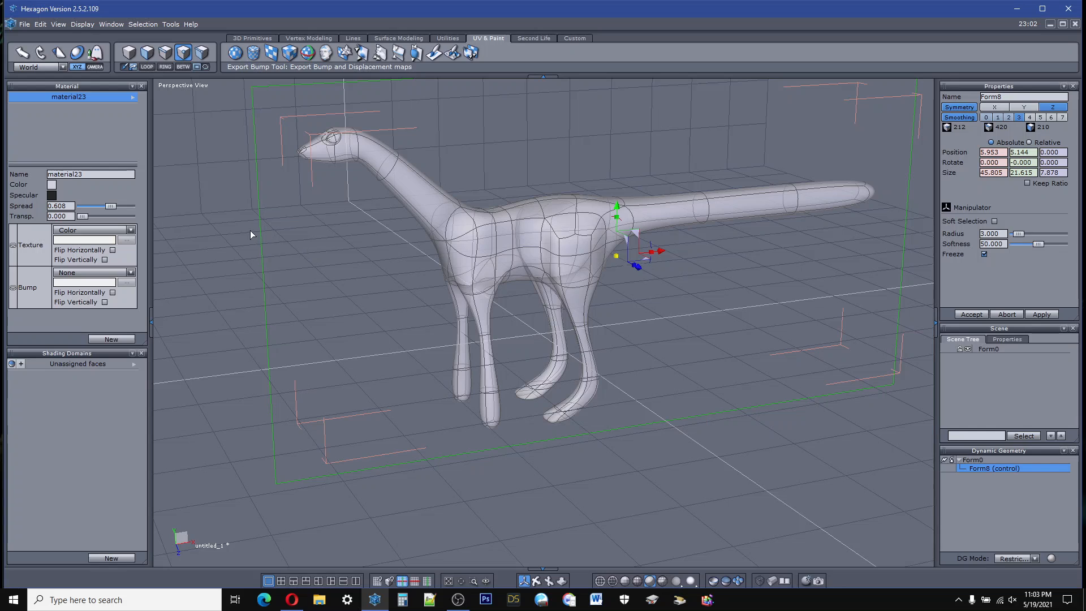
Step: Switch to face selection and select all faces of the creature
{"action": "left_click", "coordinate": [127, 55]}
{"action": "left_click", "coordinate": [154, 58]}
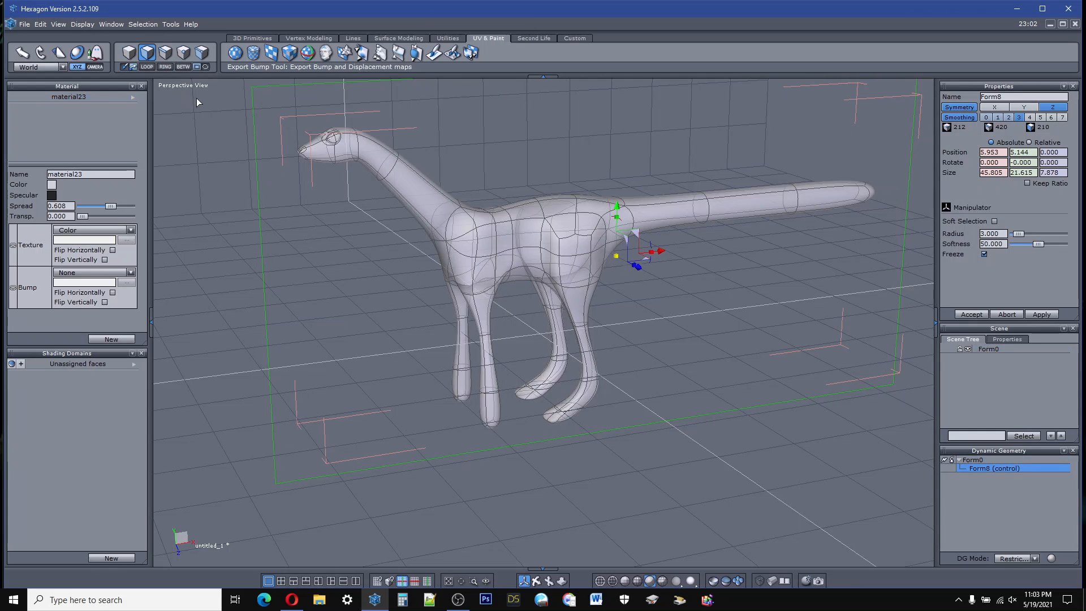
{"action": "scroll", "coordinate": [206, 100], "scroll_direction": "up", "scroll_amount": 4}
{"action": "scroll", "coordinate": [209, 94], "scroll_direction": "down", "scroll_amount": 6}
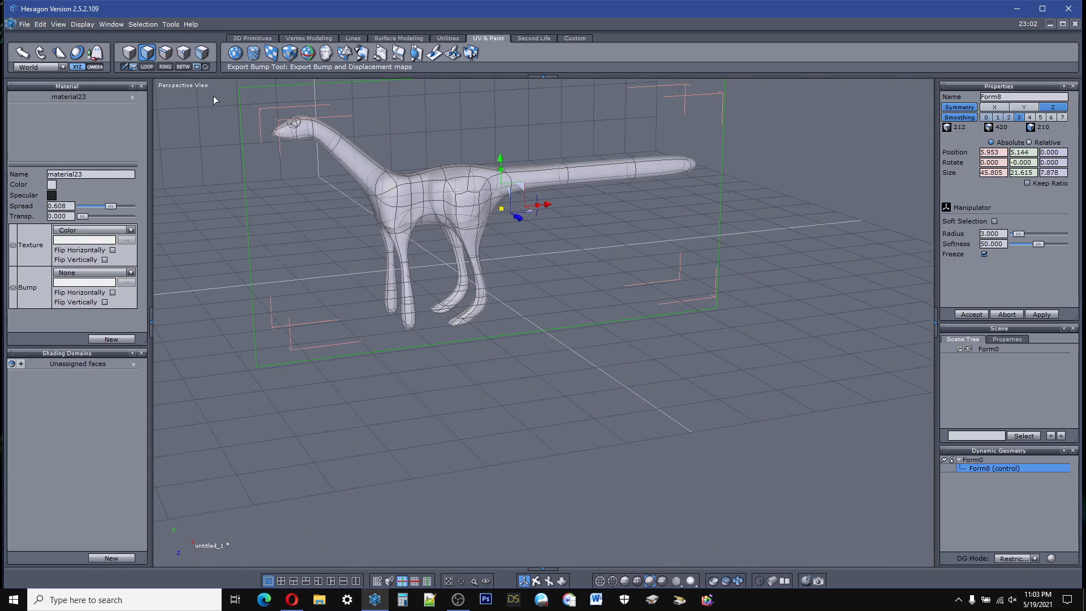
{"action": "left_click_drag", "start_coordinate": [212, 93], "coordinate": [727, 368]}
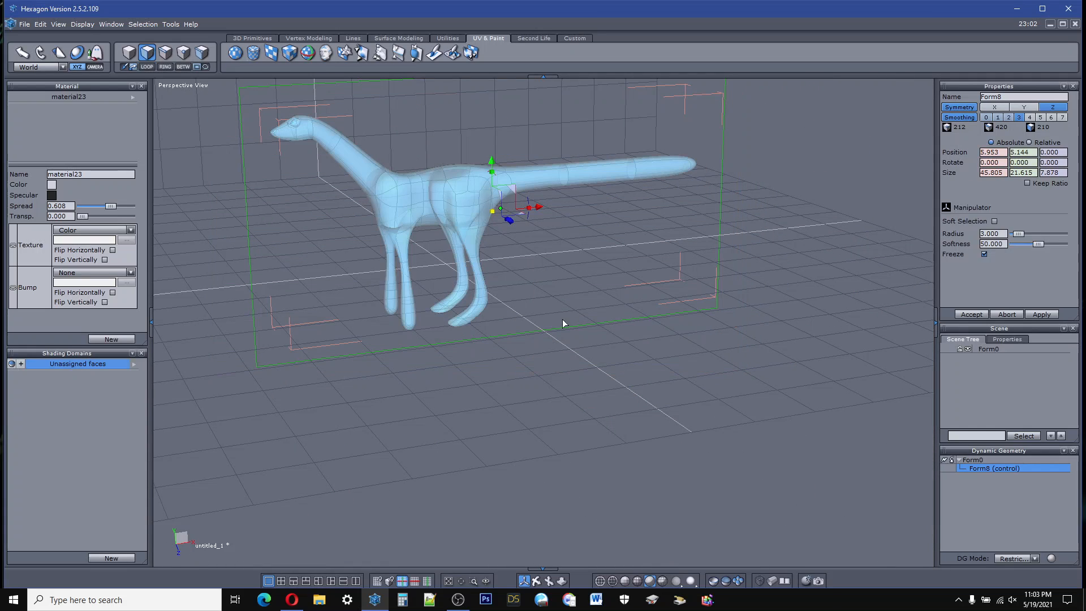
Step: Set the new material's texture to Texture 4096x4096
{"action": "left_click", "coordinate": [134, 364]}
{"action": "left_click", "coordinate": [159, 374]}
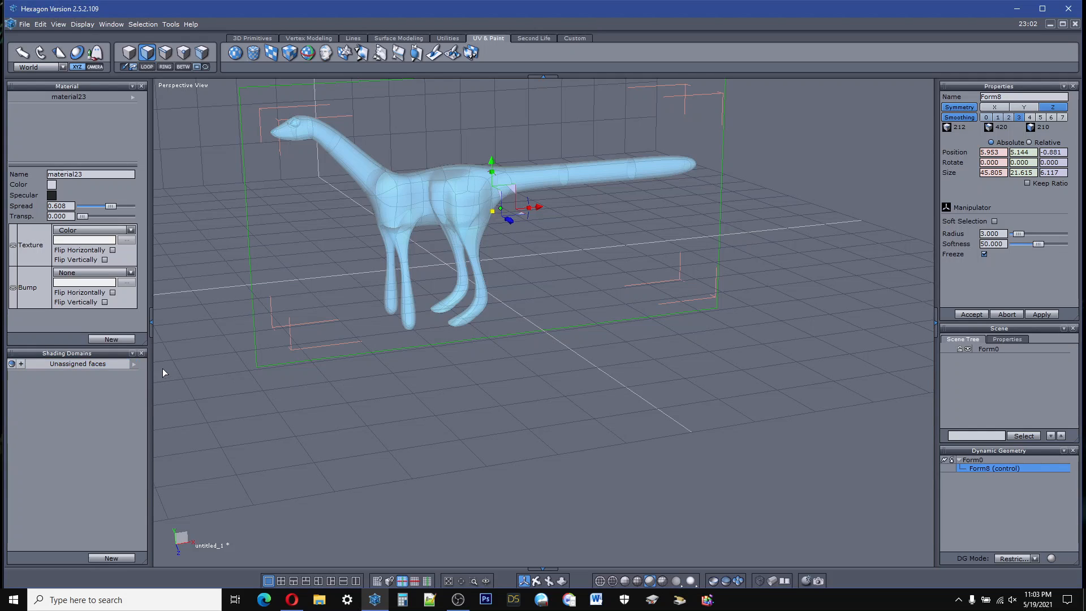
{"action": "left_click", "coordinate": [131, 231]}
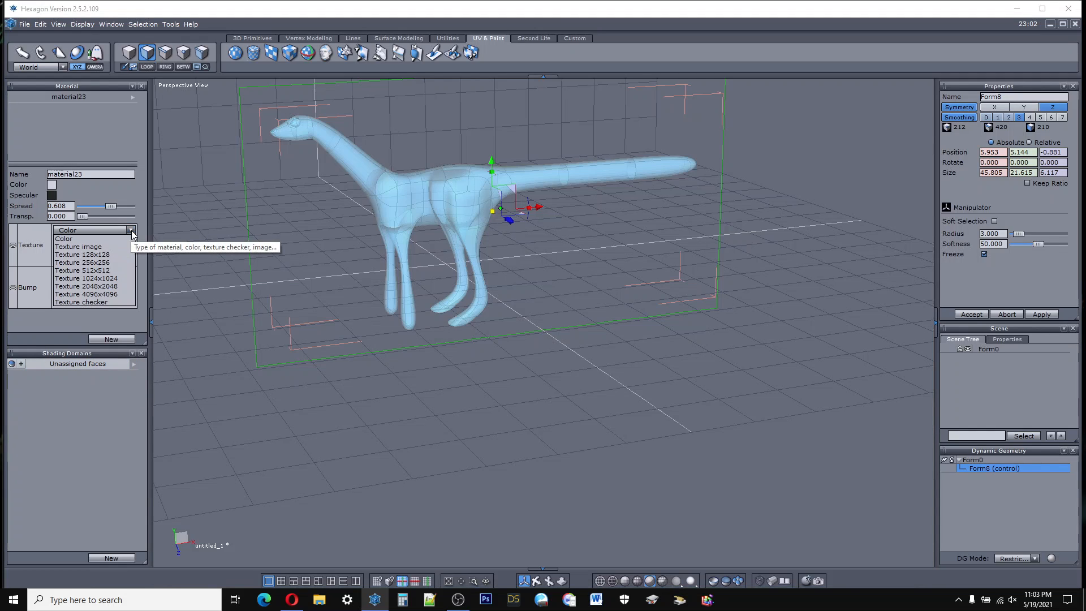
{"action": "left_click", "coordinate": [125, 295]}
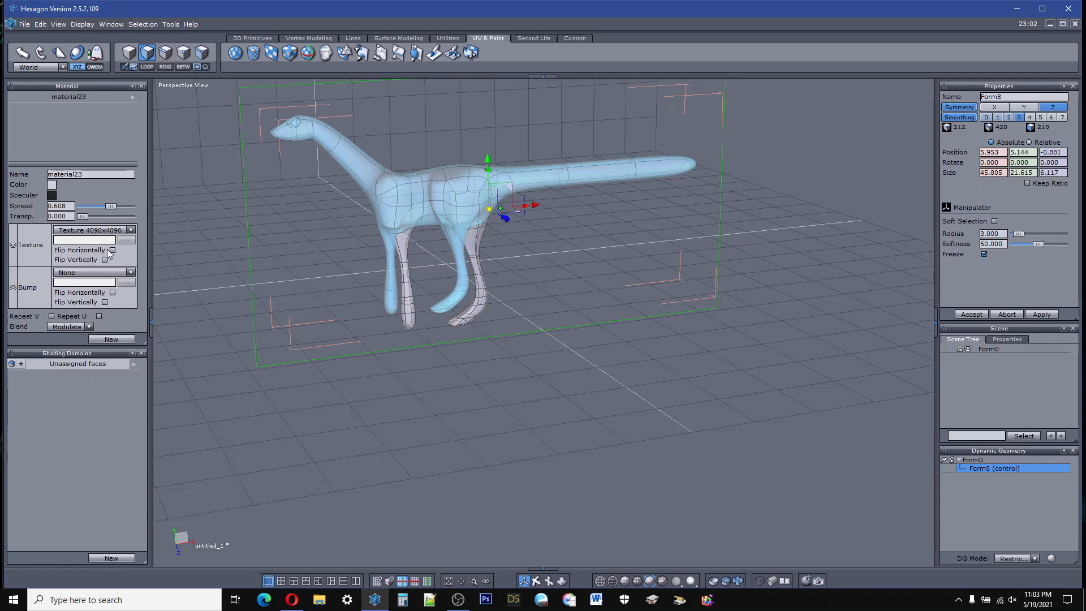
Step: Clear the face selection on the creature
{"action": "left_click", "coordinate": [632, 388]}
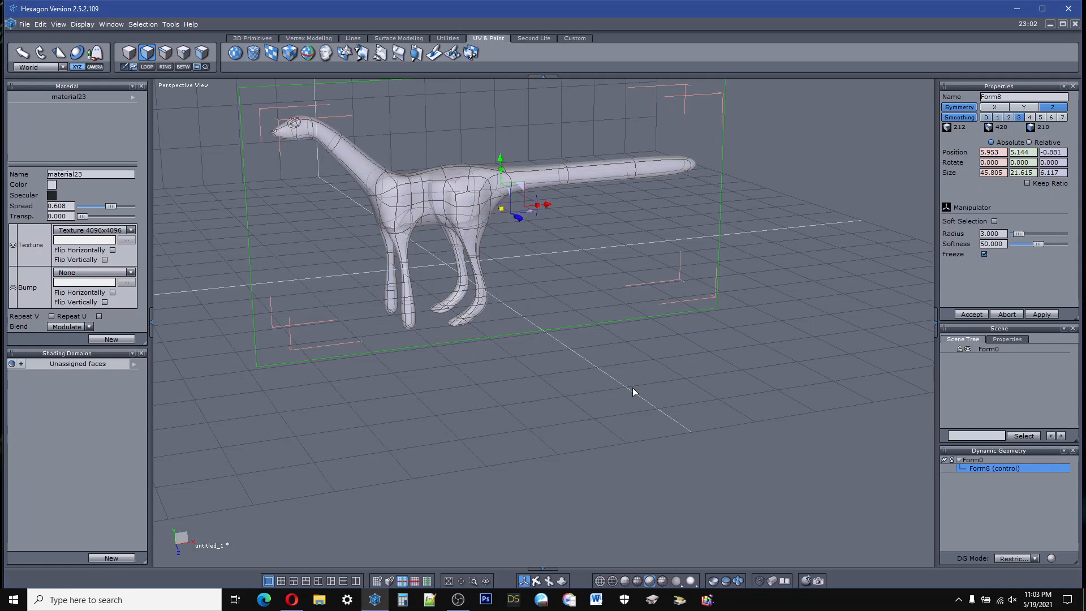
{"action": "left_click", "coordinate": [472, 243]}
{"action": "left_click", "coordinate": [556, 298]}
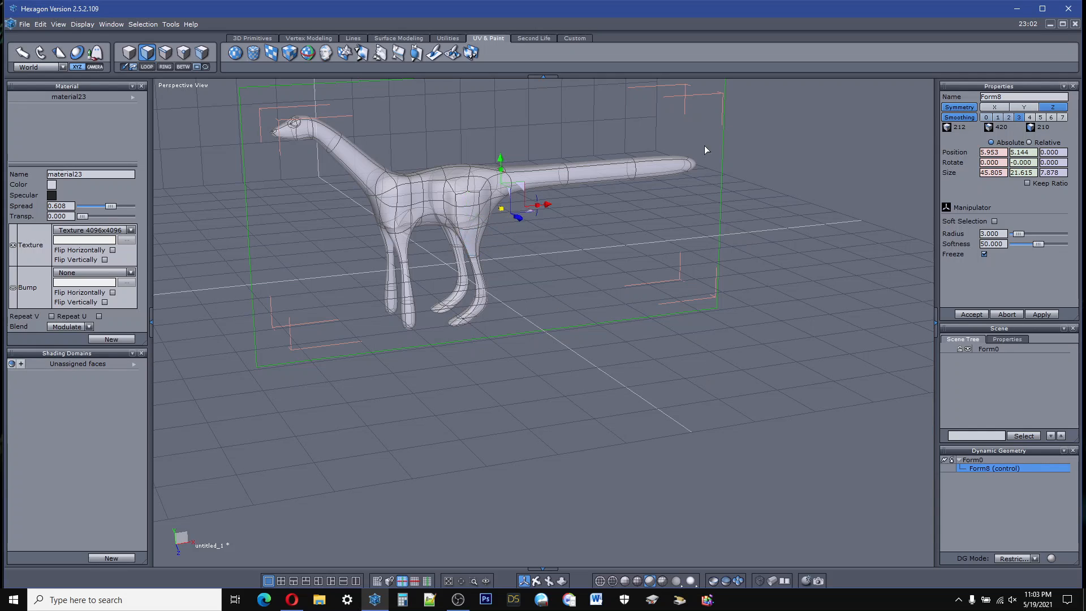
Step: Start the Paint Tool and set the Transparency channel's paint colour to light grey
{"action": "left_click", "coordinate": [434, 55]}
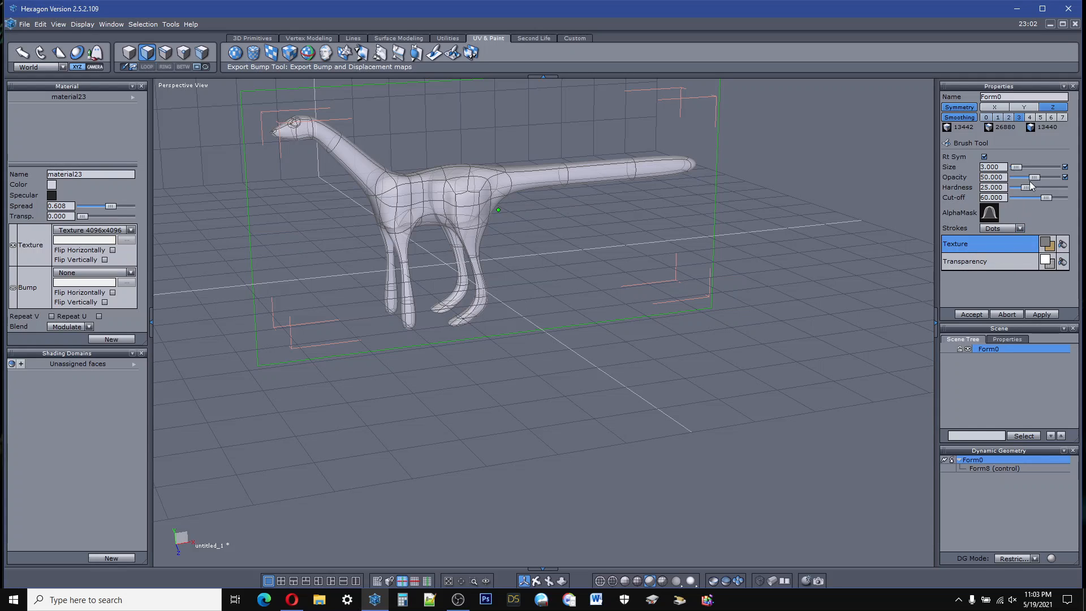
{"action": "left_click", "coordinate": [1049, 263]}
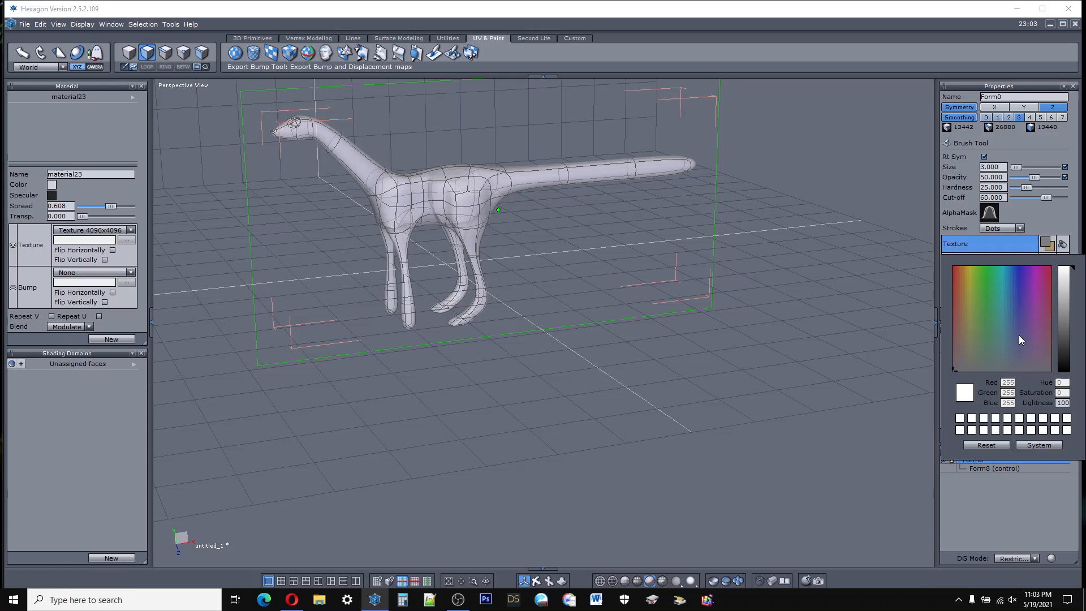
{"action": "left_click", "coordinate": [1066, 290]}
{"action": "left_click", "coordinate": [1065, 210]}
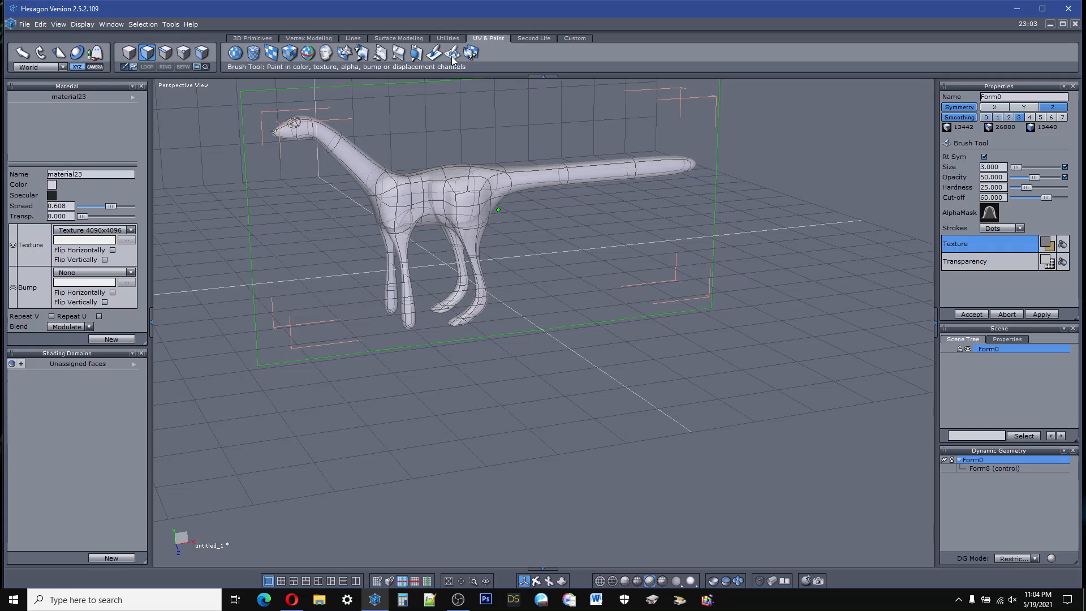
Step: Switch to the Brush Tool, enable its Bump channel and choose Nature_leaf_01_bump.jpg as the bump pattern
{"action": "left_click", "coordinate": [452, 57]}
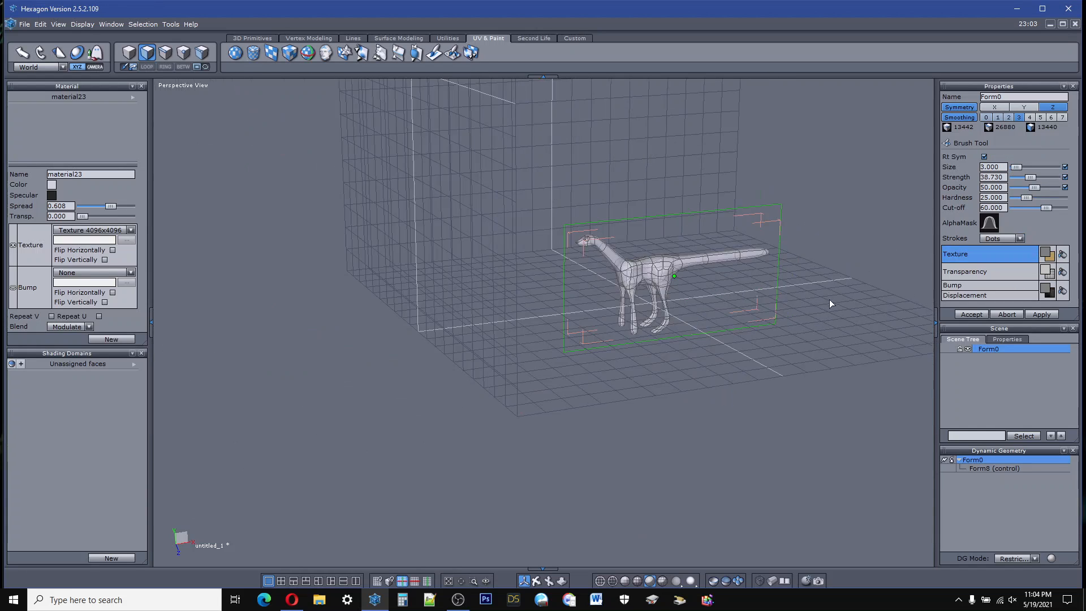
{"action": "scroll", "coordinate": [829, 303], "scroll_direction": "up", "scroll_amount": 4}
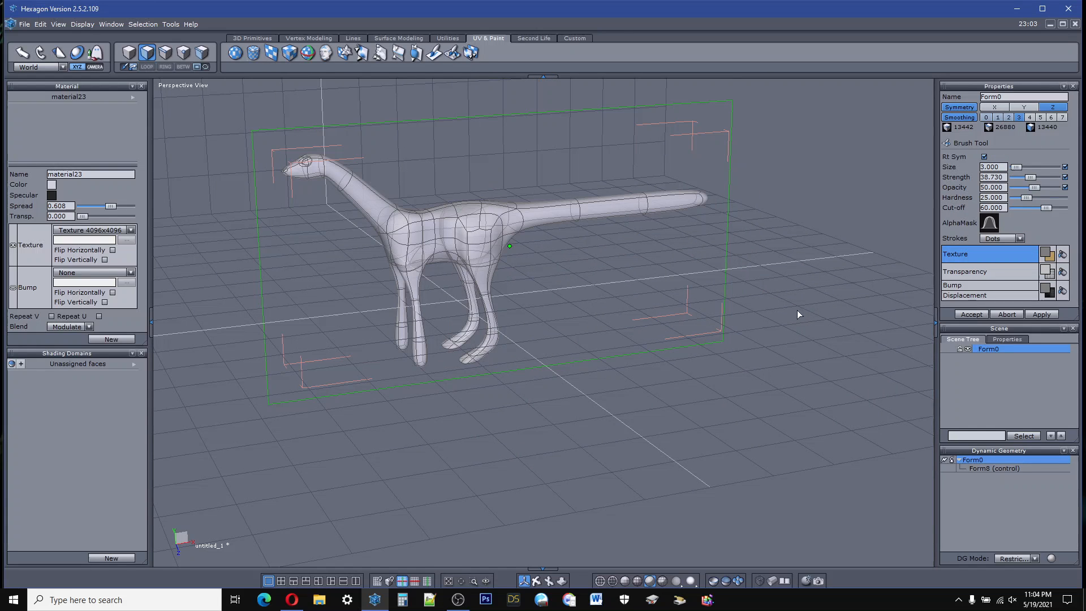
{"action": "left_click", "coordinate": [954, 287]}
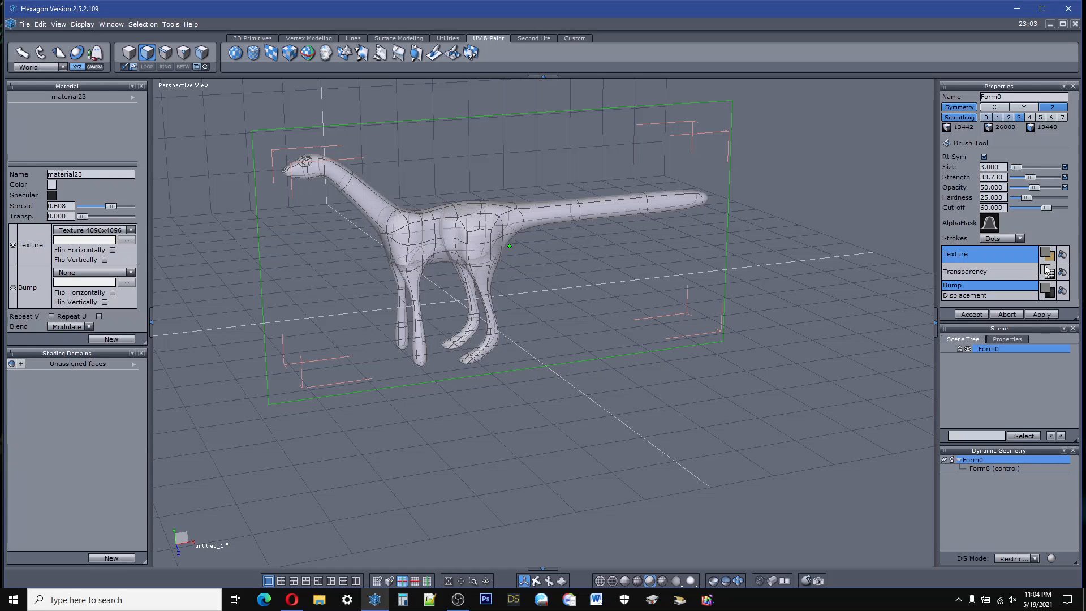
{"action": "left_click", "coordinate": [1046, 290]}
{"action": "left_click", "coordinate": [1050, 292]}
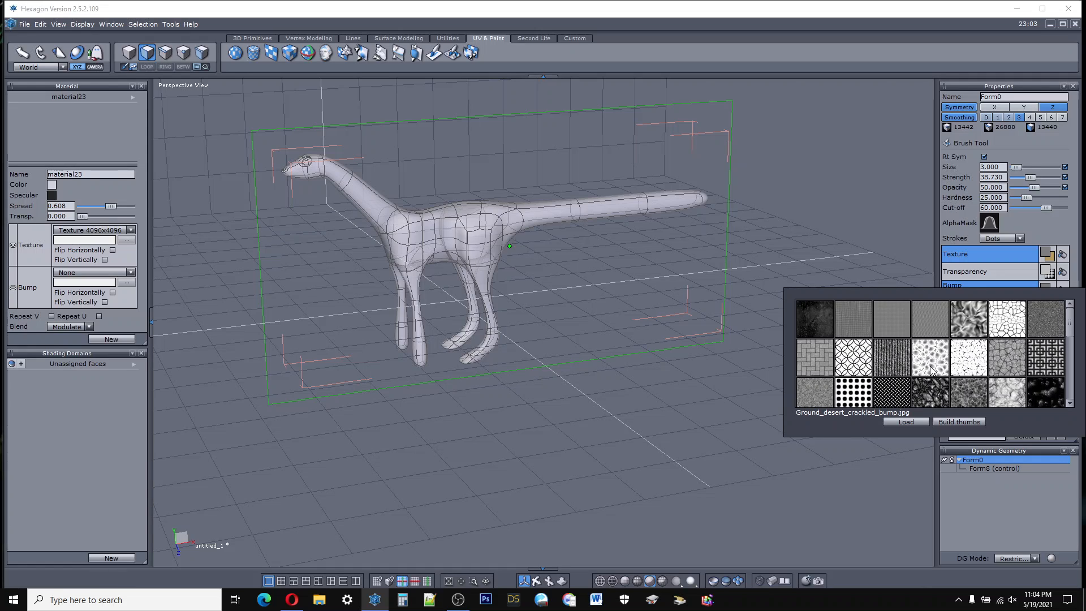
{"action": "left_click", "coordinate": [962, 394]}
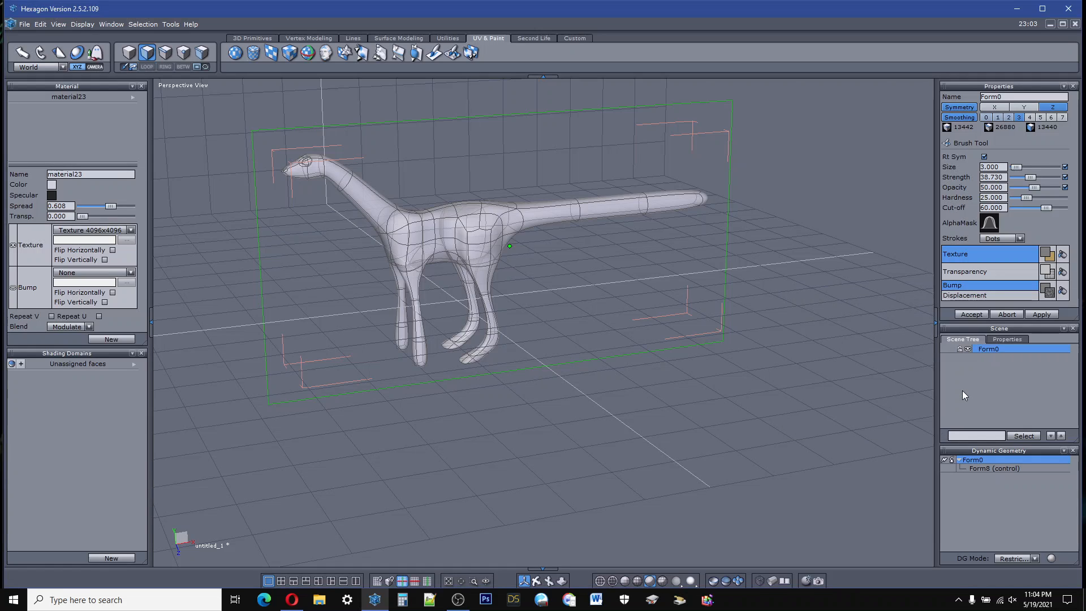
Step: Set the brush's texture image to Ground_grassy_01.jpg and its bump pattern to Ground_desert_crackled_bump.jpg
{"action": "left_click", "coordinate": [1049, 257]}
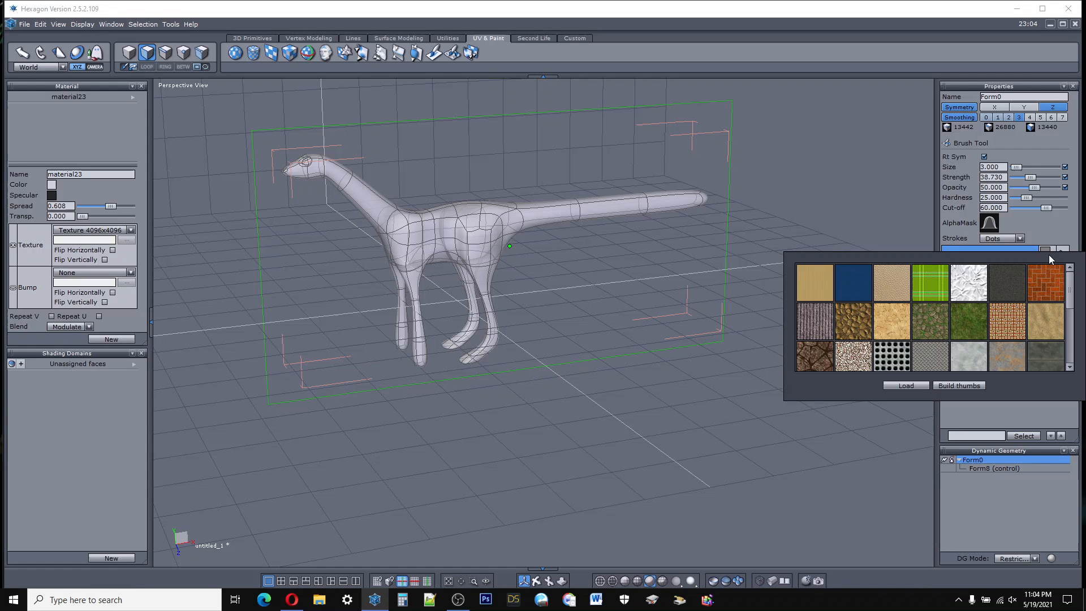
{"action": "left_click", "coordinate": [928, 331]}
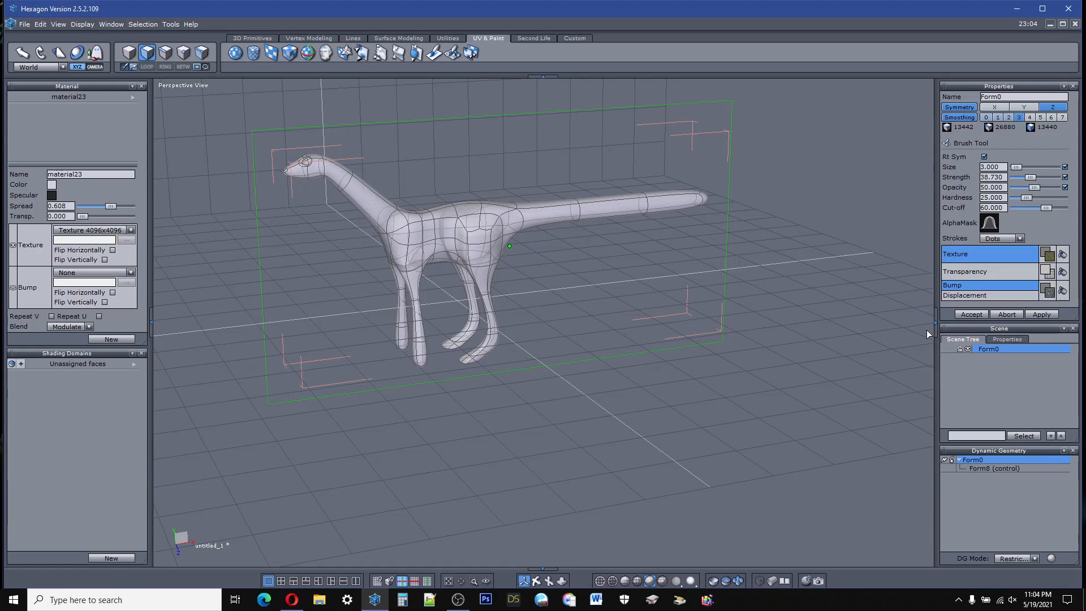
{"action": "left_click", "coordinate": [1047, 291]}
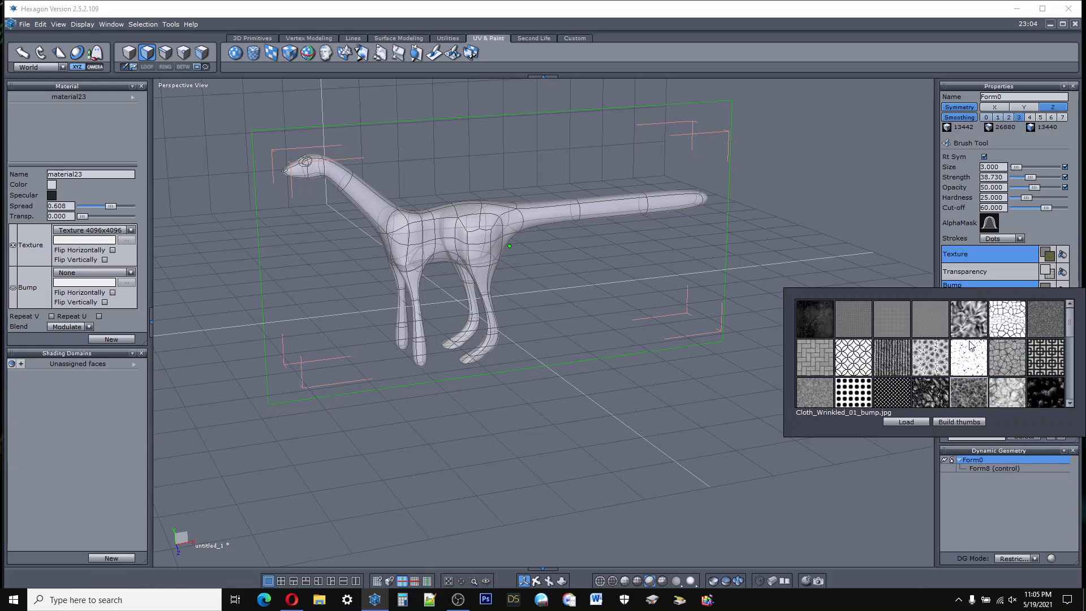
{"action": "left_click", "coordinate": [939, 361]}
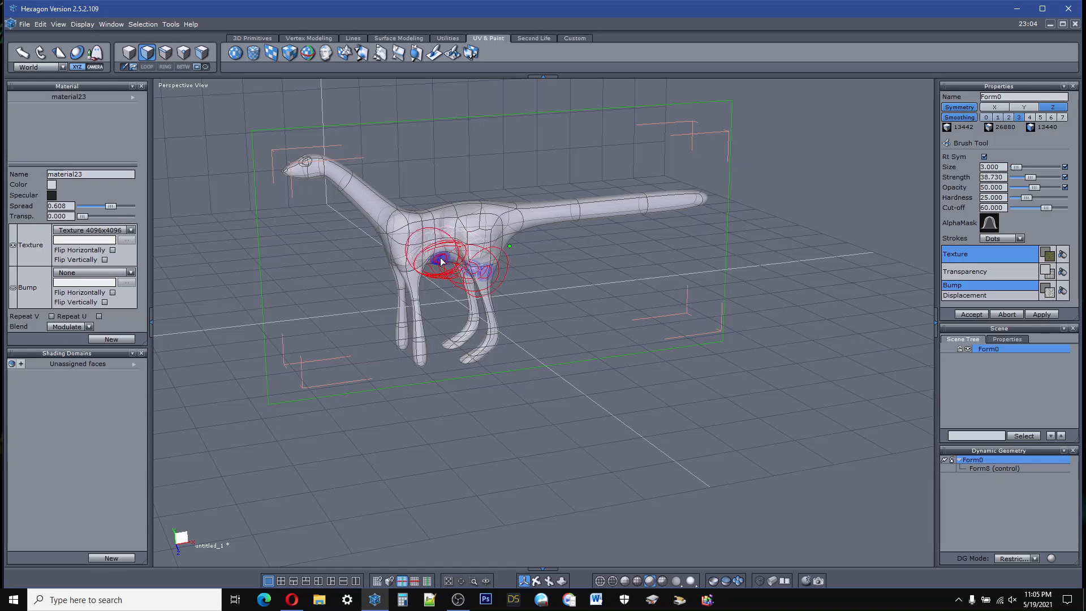
Step: Paint the grassy texture and bump over the creature's first side from head to tail, enlarging the brush size to 15.714
{"action": "mouse_move", "coordinate": [451, 247]}
{"action": "left_mouse_down"}
{"action": "mouse_move", "coordinate": [443, 233]}
{"action": "mouse_move", "coordinate": [461, 218]}
{"action": "mouse_move", "coordinate": [440, 221]}
{"action": "mouse_move", "coordinate": [432, 229]}
{"action": "mouse_move", "coordinate": [449, 243]}
{"action": "mouse_move", "coordinate": [509, 237]}
{"action": "mouse_move", "coordinate": [421, 244]}
{"action": "left_mouse_up"}
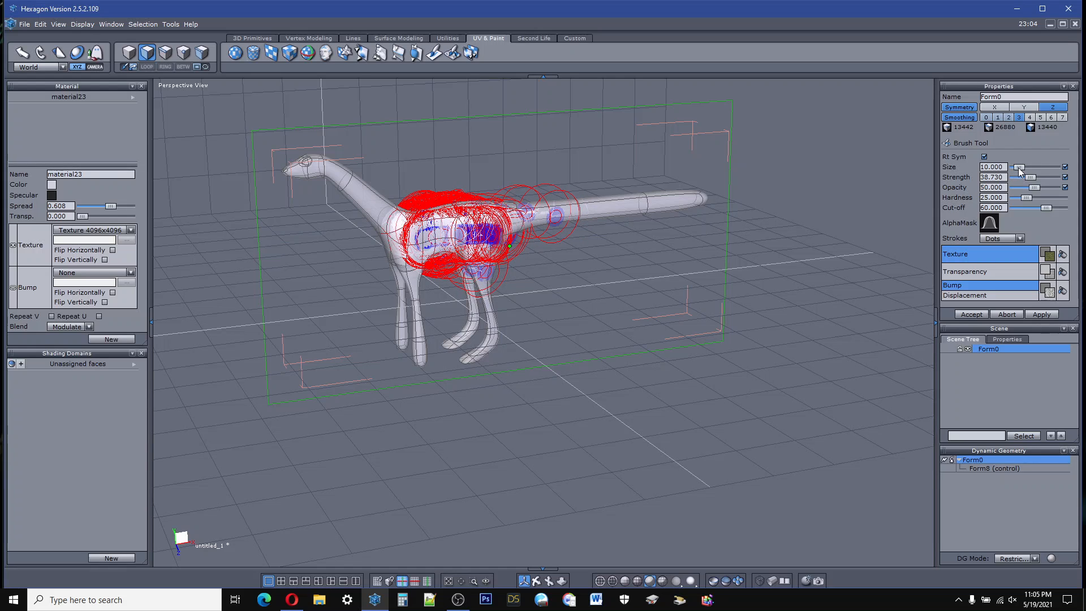
{"action": "mouse_move", "coordinate": [701, 199]}
{"action": "left_mouse_down"}
{"action": "mouse_move", "coordinate": [465, 233]}
{"action": "mouse_move", "coordinate": [487, 229]}
{"action": "left_mouse_up"}
{"action": "mouse_move", "coordinate": [660, 222]}
{"action": "left_mouse_down"}
{"action": "mouse_move", "coordinate": [575, 206]}
{"action": "mouse_move", "coordinate": [400, 243]}
{"action": "mouse_move", "coordinate": [419, 359]}
{"action": "mouse_move", "coordinate": [458, 371]}
{"action": "mouse_move", "coordinate": [486, 320]}
{"action": "left_mouse_up"}
{"action": "mouse_move", "coordinate": [483, 277]}
{"action": "left_mouse_down"}
{"action": "mouse_move", "coordinate": [506, 241]}
{"action": "mouse_move", "coordinate": [566, 223]}
{"action": "mouse_move", "coordinate": [722, 204]}
{"action": "mouse_move", "coordinate": [626, 204]}
{"action": "mouse_move", "coordinate": [509, 226]}
{"action": "mouse_move", "coordinate": [392, 213]}
{"action": "mouse_move", "coordinate": [339, 179]}
{"action": "mouse_move", "coordinate": [277, 161]}
{"action": "mouse_move", "coordinate": [507, 245]}
{"action": "mouse_move", "coordinate": [637, 209]}
{"action": "mouse_move", "coordinate": [554, 232]}
{"action": "left_mouse_up"}
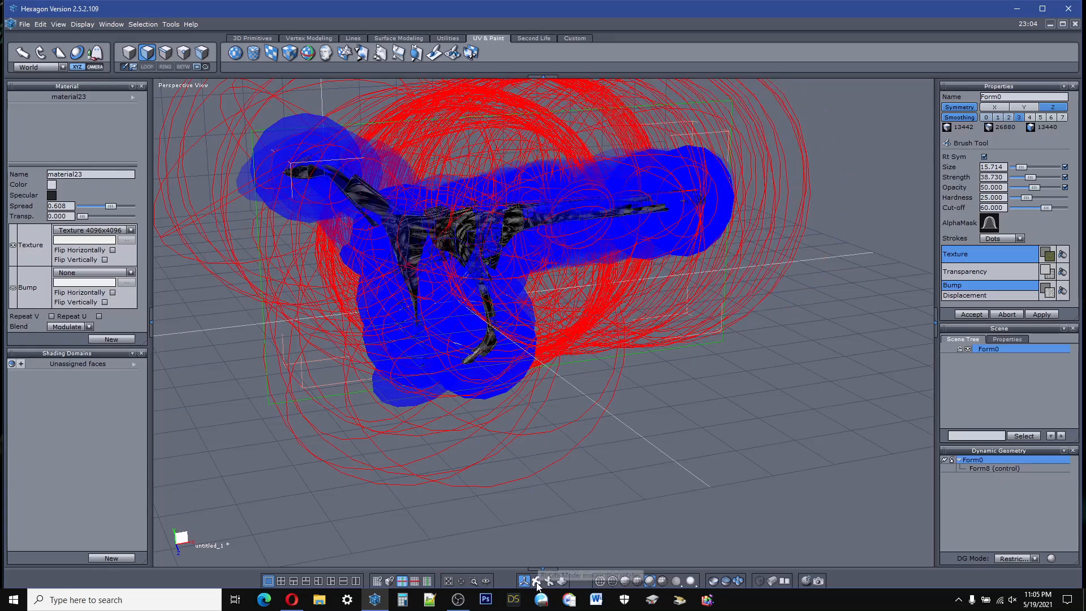
Step: Paint the same texture over the opposite side of the creature, covering its legs, body, neck and head
{"action": "middle_click_drag", "start_coordinate": [536, 559], "coordinate": [639, 554]}
{"action": "mouse_move", "coordinate": [536, 582]}
{"action": "left_mouse_down"}
{"action": "mouse_move", "coordinate": [497, 559]}
{"action": "mouse_move", "coordinate": [492, 588]}
{"action": "mouse_move", "coordinate": [532, 594]}
{"action": "mouse_move", "coordinate": [536, 583]}
{"action": "left_mouse_up"}
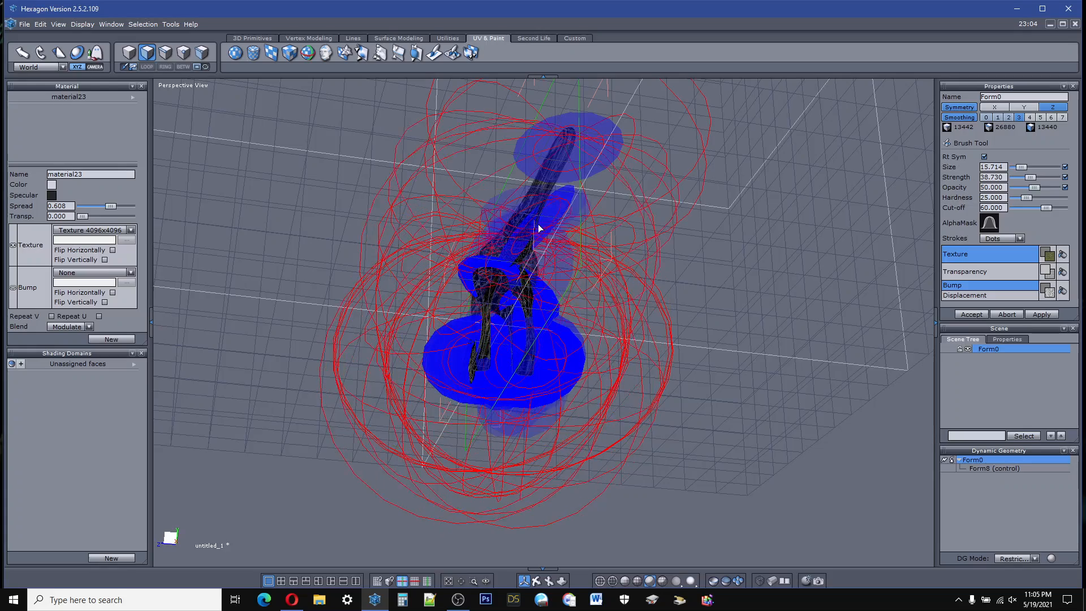
{"action": "left_click_drag", "start_coordinate": [536, 581], "coordinate": [390, 575]}
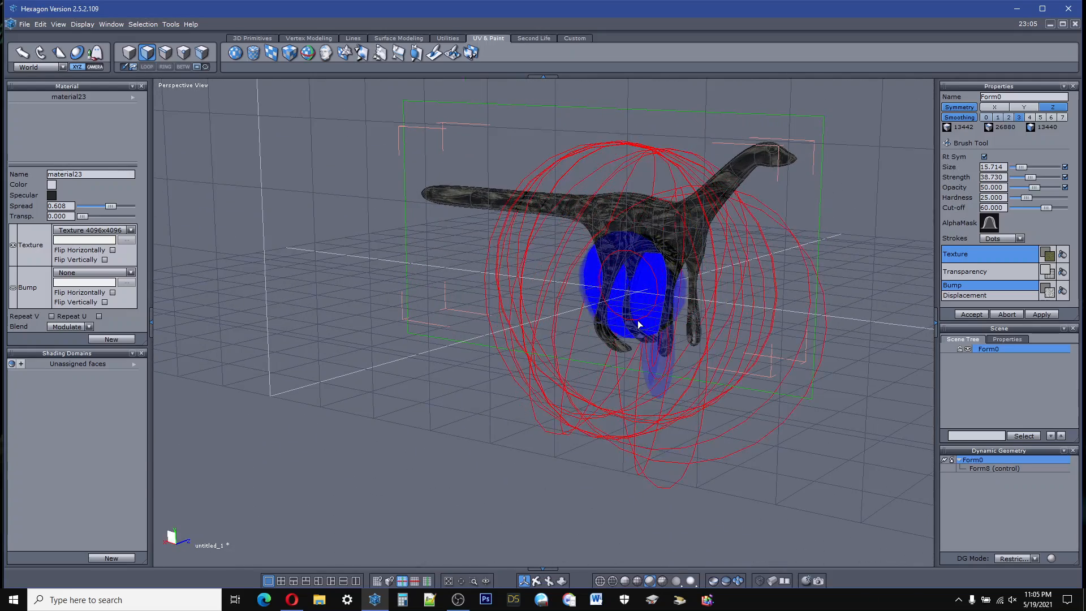
{"action": "mouse_move", "coordinate": [629, 328]}
{"action": "left_mouse_down"}
{"action": "mouse_move", "coordinate": [690, 328]}
{"action": "mouse_move", "coordinate": [701, 340]}
{"action": "mouse_move", "coordinate": [636, 216]}
{"action": "mouse_move", "coordinate": [611, 335]}
{"action": "mouse_move", "coordinate": [654, 221]}
{"action": "mouse_move", "coordinate": [526, 196]}
{"action": "mouse_move", "coordinate": [616, 222]}
{"action": "mouse_move", "coordinate": [525, 199]}
{"action": "mouse_move", "coordinate": [795, 165]}
{"action": "mouse_move", "coordinate": [684, 220]}
{"action": "mouse_move", "coordinate": [670, 492]}
{"action": "mouse_move", "coordinate": [793, 490]}
{"action": "left_mouse_up"}
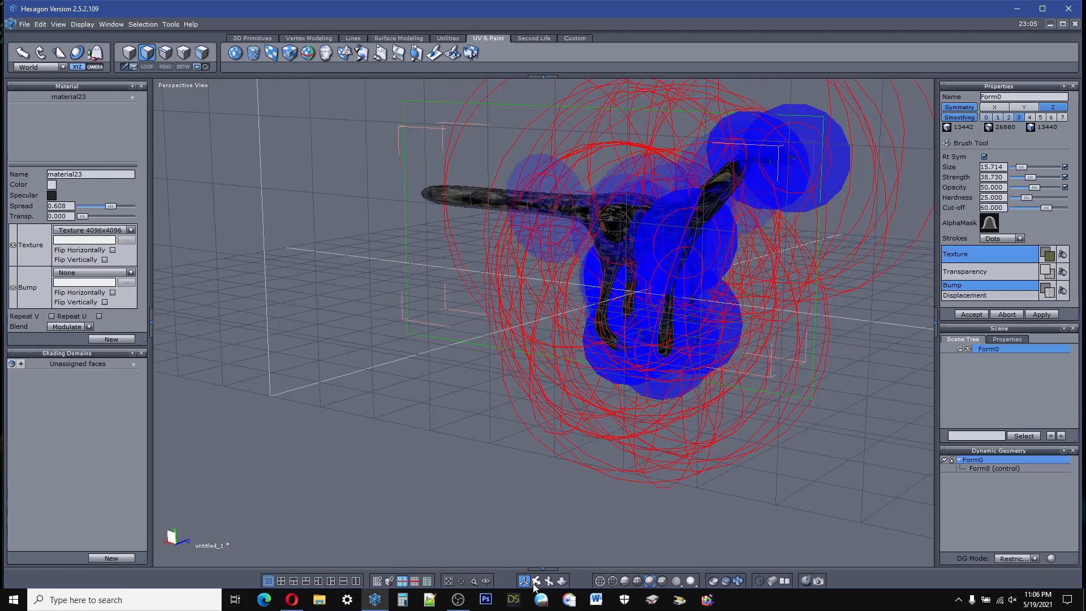
Step: Turn to the creature's underside and paint the grassy texture along the belly and between the legs
{"action": "left_click_drag", "start_coordinate": [536, 581], "coordinate": [540, 598]}
{"action": "middle_click_drag", "start_coordinate": [540, 430], "coordinate": [785, 282]}
{"action": "middle_click_drag", "start_coordinate": [317, 481], "coordinate": [422, 407]}
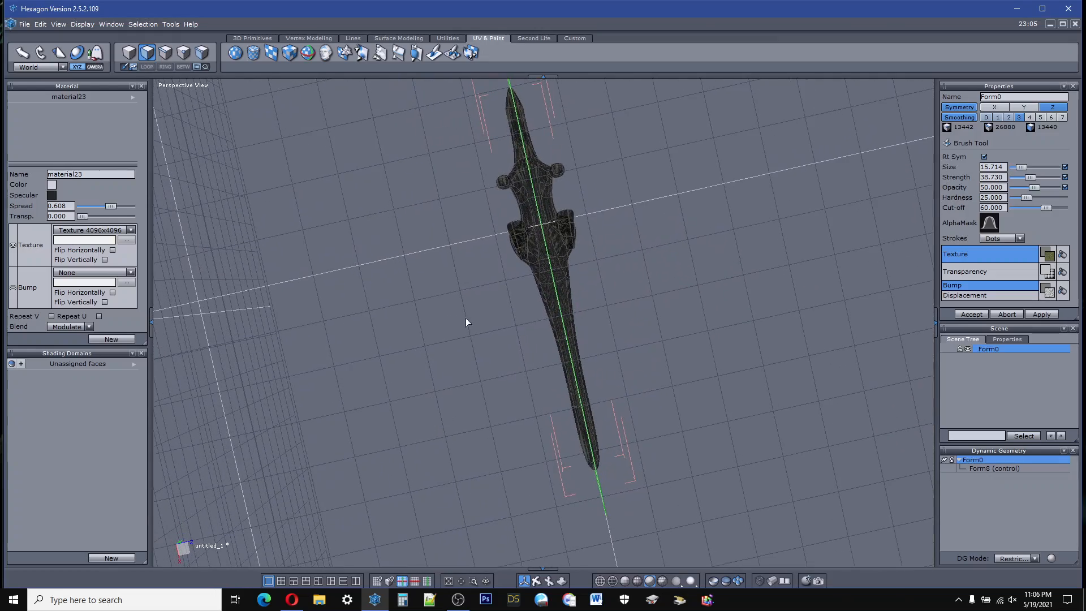
{"action": "scroll", "coordinate": [546, 209], "scroll_direction": "down", "scroll_amount": 3}
{"action": "scroll", "coordinate": [546, 208], "scroll_direction": "up", "scroll_amount": 8}
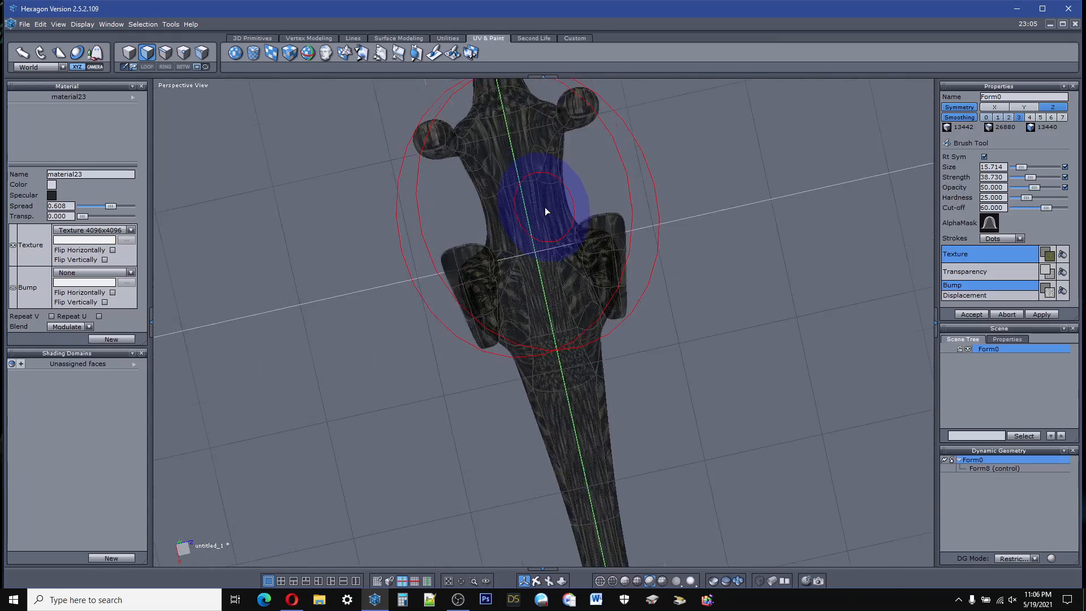
{"action": "scroll", "coordinate": [542, 210], "scroll_direction": "up", "scroll_amount": 3}
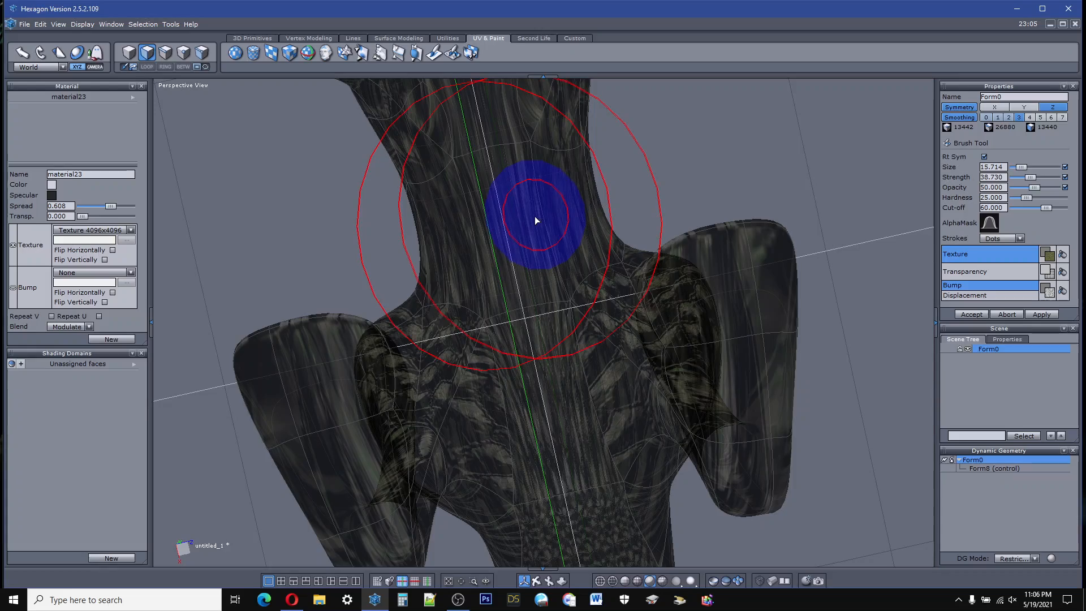
{"action": "mouse_move", "coordinate": [531, 219]}
{"action": "left_mouse_down"}
{"action": "mouse_move", "coordinate": [525, 379]}
{"action": "mouse_move", "coordinate": [595, 439]}
{"action": "mouse_move", "coordinate": [552, 424]}
{"action": "mouse_move", "coordinate": [577, 458]}
{"action": "mouse_move", "coordinate": [545, 443]}
{"action": "mouse_move", "coordinate": [706, 447]}
{"action": "left_mouse_up"}
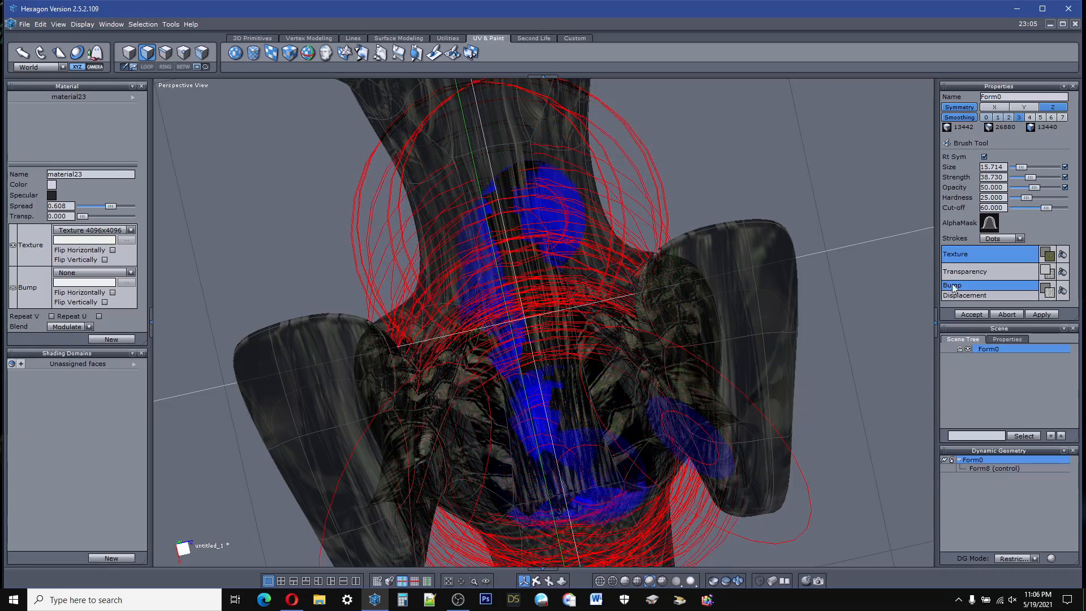
Step: Change the brush's texture image to the brown pebbled ground and reselect Ground_desert_crackled_bump.jpg for the bump
{"action": "left_click", "coordinate": [1049, 255]}
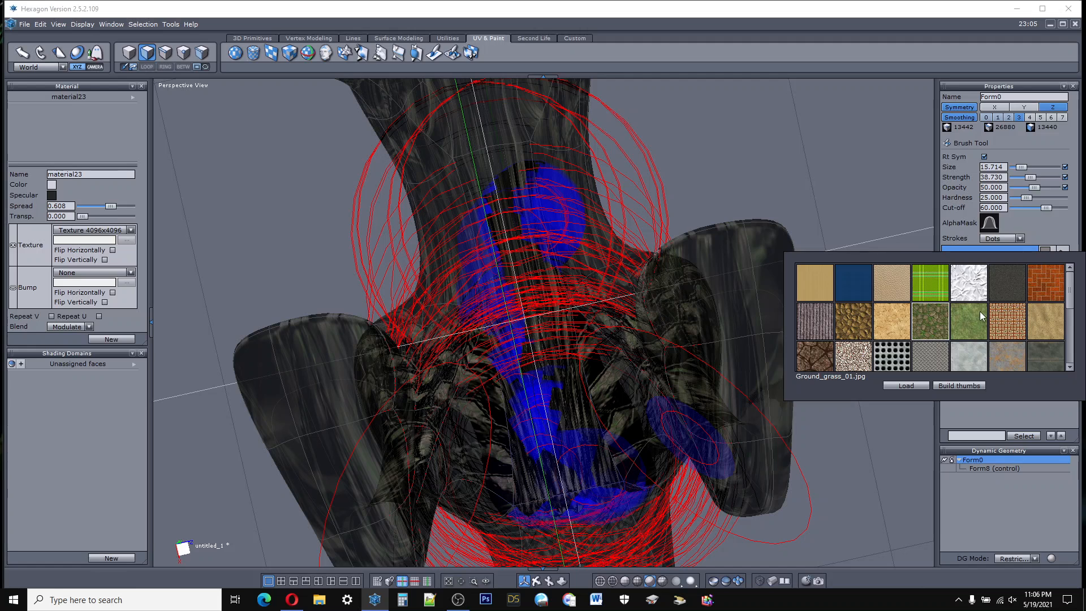
{"action": "left_click", "coordinate": [855, 322]}
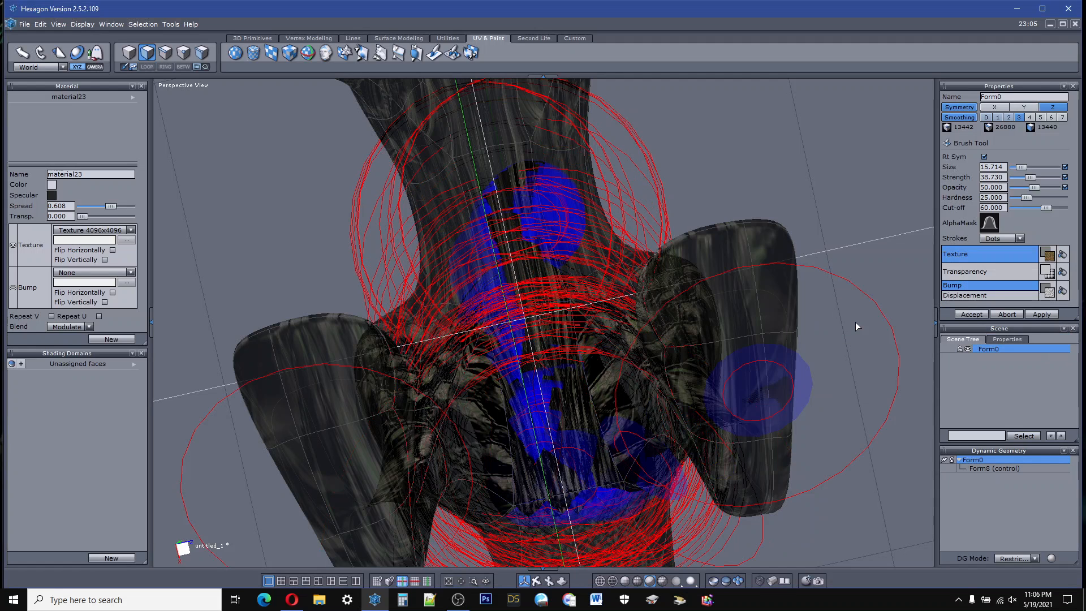
{"action": "left_click", "coordinate": [1050, 294]}
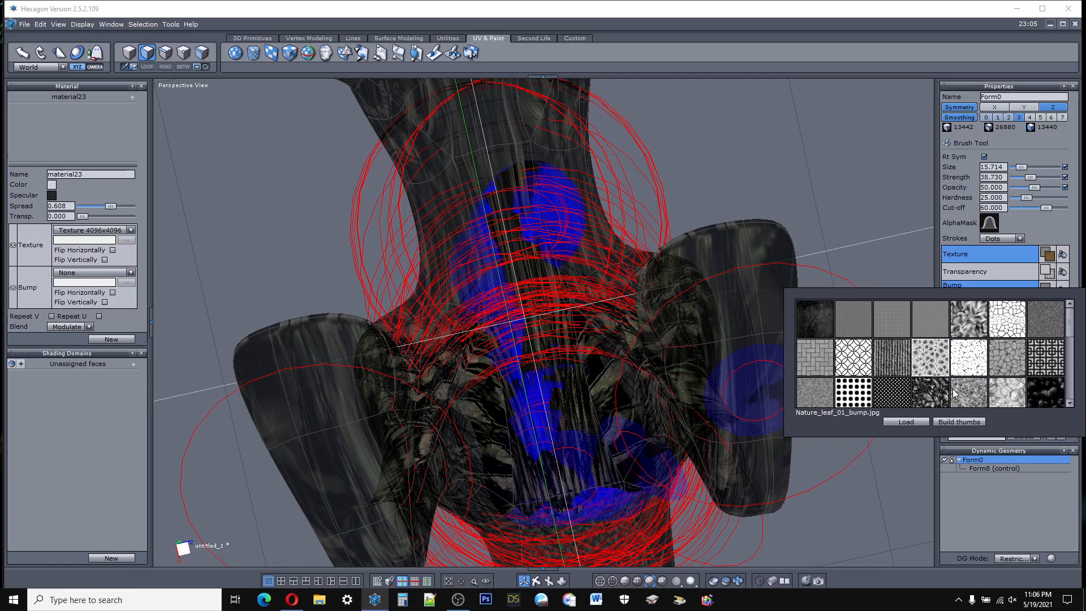
{"action": "left_click", "coordinate": [937, 363]}
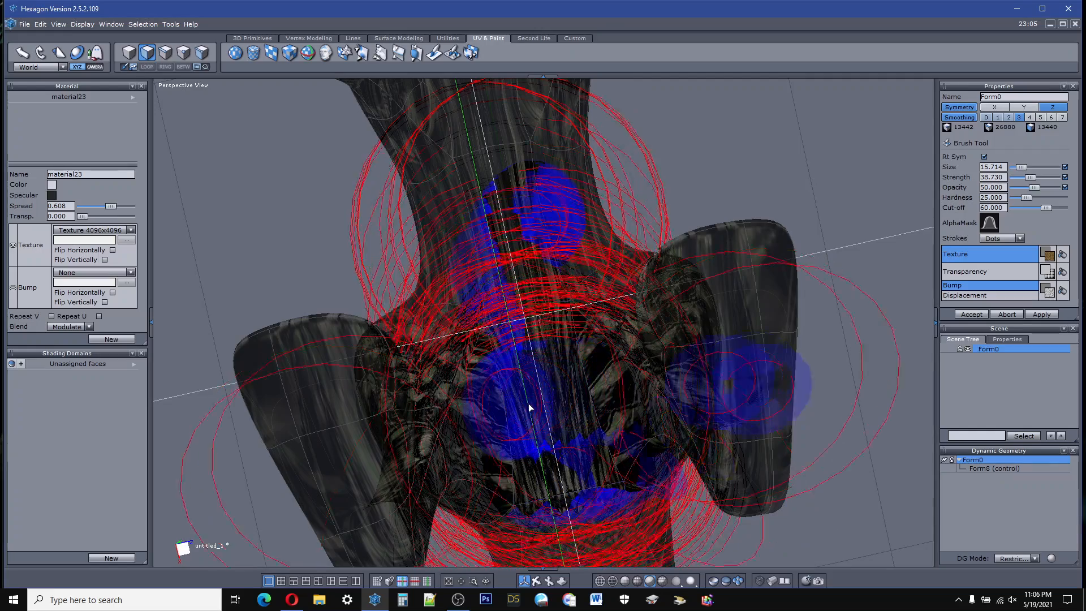
Step: Paint the brown texture over the belly, raising the brush strength to 100
{"action": "mouse_move", "coordinate": [546, 402]}
{"action": "left_mouse_down"}
{"action": "mouse_move", "coordinate": [542, 389]}
{"action": "mouse_move", "coordinate": [538, 453]}
{"action": "mouse_move", "coordinate": [530, 360]}
{"action": "mouse_move", "coordinate": [530, 463]}
{"action": "mouse_move", "coordinate": [562, 514]}
{"action": "mouse_move", "coordinate": [586, 443]}
{"action": "mouse_move", "coordinate": [533, 322]}
{"action": "mouse_move", "coordinate": [501, 170]}
{"action": "mouse_move", "coordinate": [555, 189]}
{"action": "left_mouse_up"}
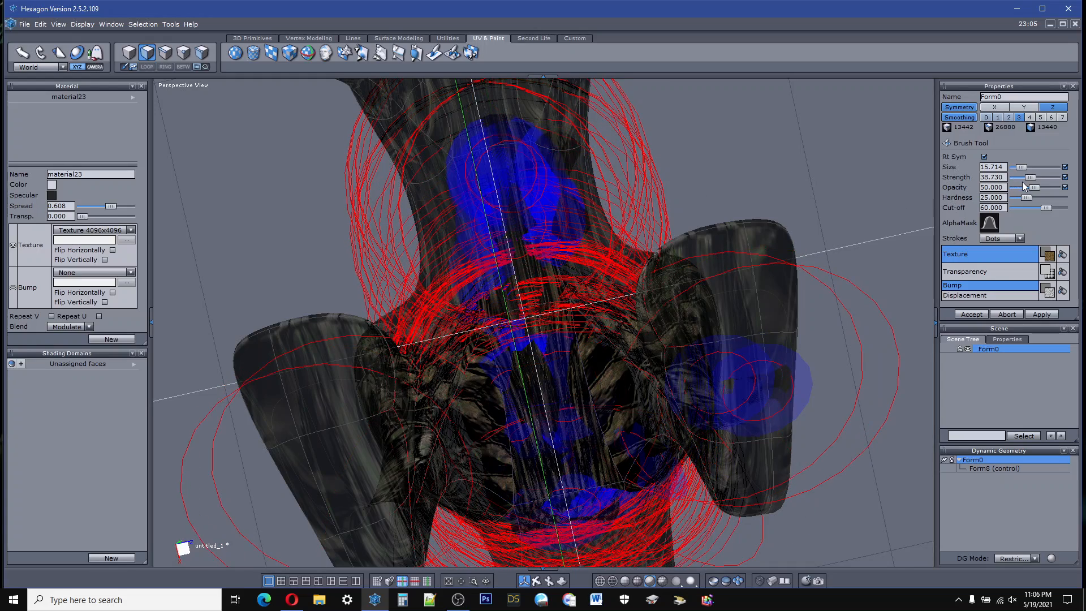
{"action": "left_click_drag", "start_coordinate": [1029, 177], "coordinate": [1042, 177]}
{"action": "left_click", "coordinate": [530, 225]}
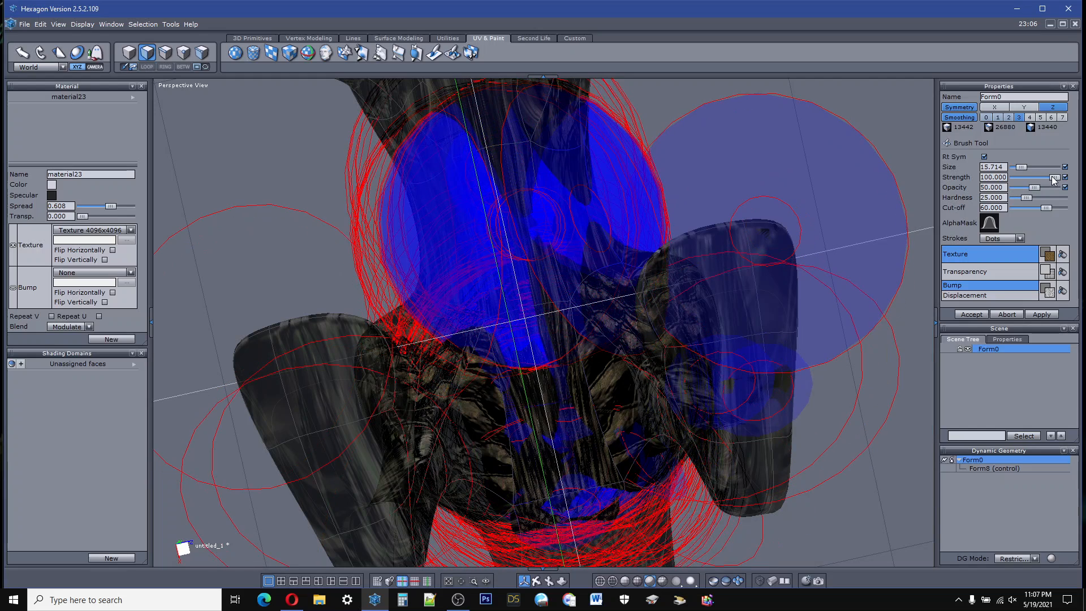
Step: Set the brush strength to 32.857, hardness to 87.952 and size to 5.714 while painting the belly and tail underside
{"action": "left_click_drag", "start_coordinate": [1053, 179], "coordinate": [1036, 177]}
{"action": "left_click_drag", "start_coordinate": [1029, 198], "coordinate": [1059, 192]}
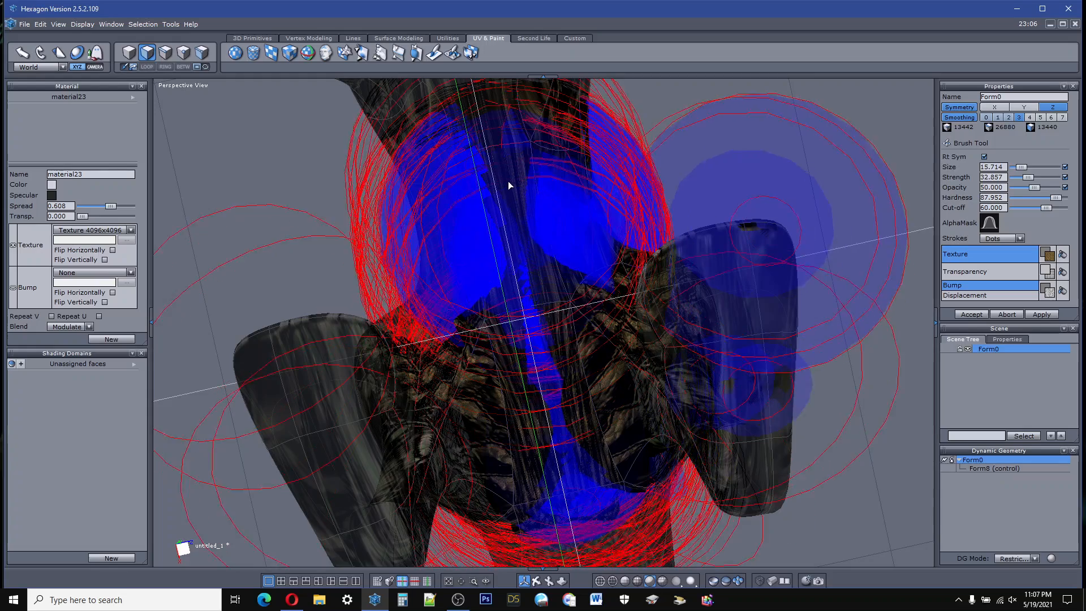
{"action": "scroll", "coordinate": [545, 303], "scroll_direction": "down", "scroll_amount": 4}
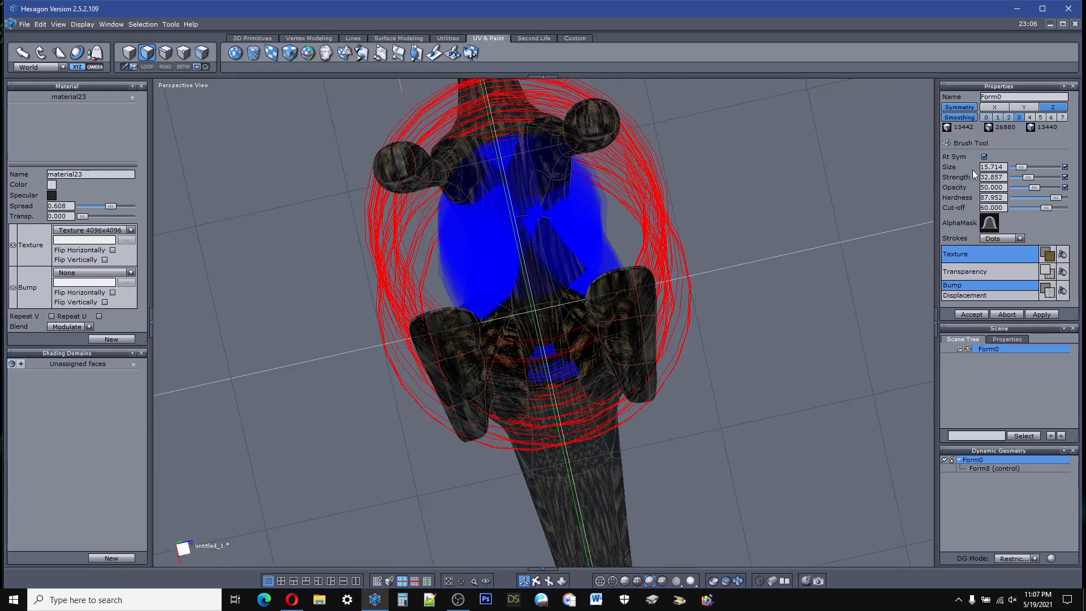
{"action": "left_click", "coordinate": [1016, 166]}
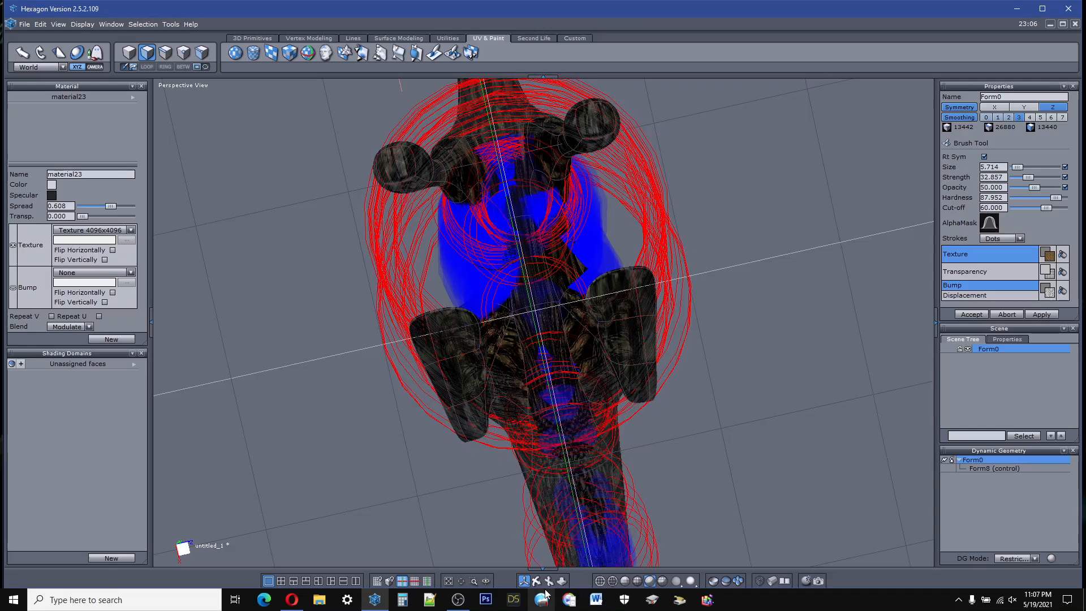
Step: Accept the brush strokes painted on the belly and tail underside, and check the hips and tail from the side
{"action": "mouse_move", "coordinate": [535, 584]}
{"action": "left_mouse_down"}
{"action": "mouse_move", "coordinate": [634, 568]}
{"action": "mouse_move", "coordinate": [819, 124]}
{"action": "mouse_move", "coordinate": [802, 222]}
{"action": "left_mouse_up"}
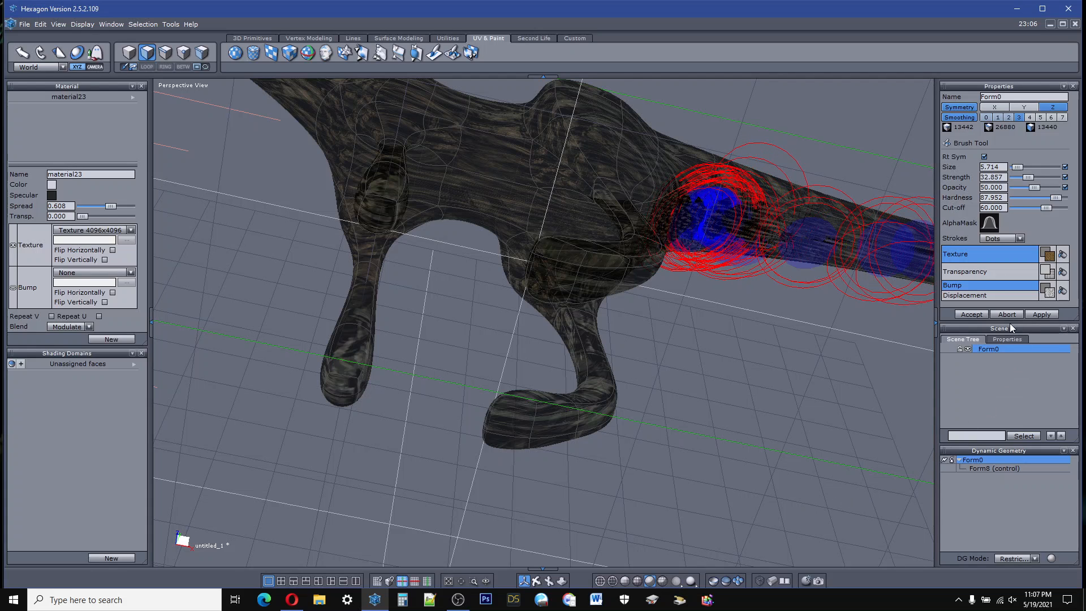
{"action": "left_click", "coordinate": [972, 314]}
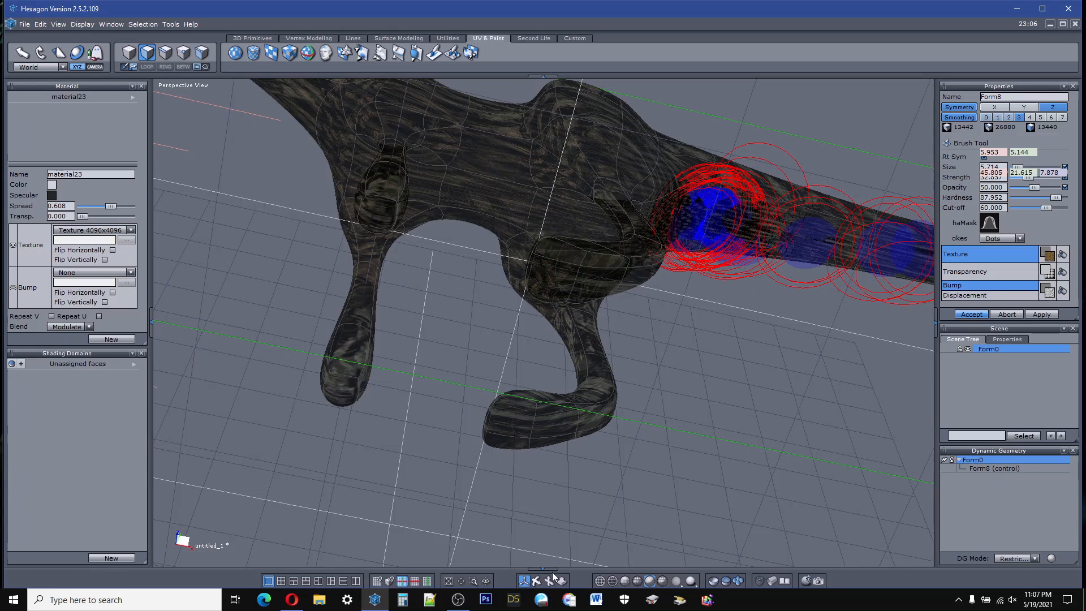
{"action": "left_click", "coordinate": [535, 583]}
{"action": "mouse_move", "coordinate": [513, 609]}
{"action": "right_mouse_down"}
{"action": "mouse_move", "coordinate": [537, 574]}
{"action": "mouse_move", "coordinate": [543, 610]}
{"action": "mouse_move", "coordinate": [517, 514]}
{"action": "mouse_move", "coordinate": [501, 497]}
{"action": "right_mouse_up"}
{"action": "scroll", "coordinate": [504, 442], "scroll_direction": "down", "scroll_amount": 6}
{"action": "scroll", "coordinate": [587, 317], "scroll_direction": "up", "scroll_amount": 2}
{"action": "scroll", "coordinate": [605, 254], "scroll_direction": "up", "scroll_amount": 3}
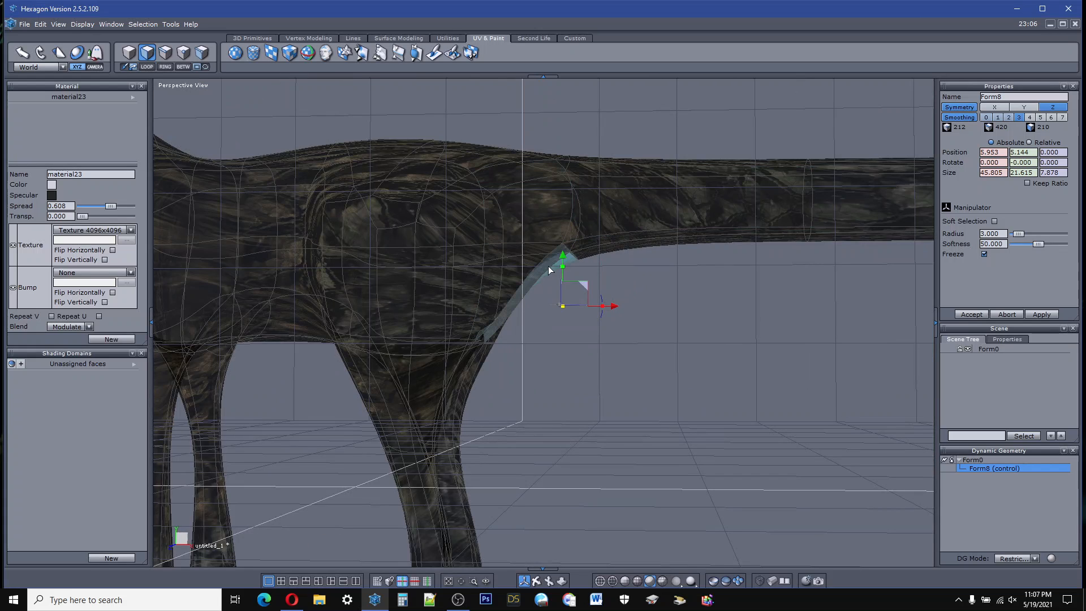
{"action": "scroll", "coordinate": [494, 425], "scroll_direction": "down", "scroll_amount": 3}
{"action": "scroll", "coordinate": [401, 315], "scroll_direction": "up", "scroll_amount": 3}
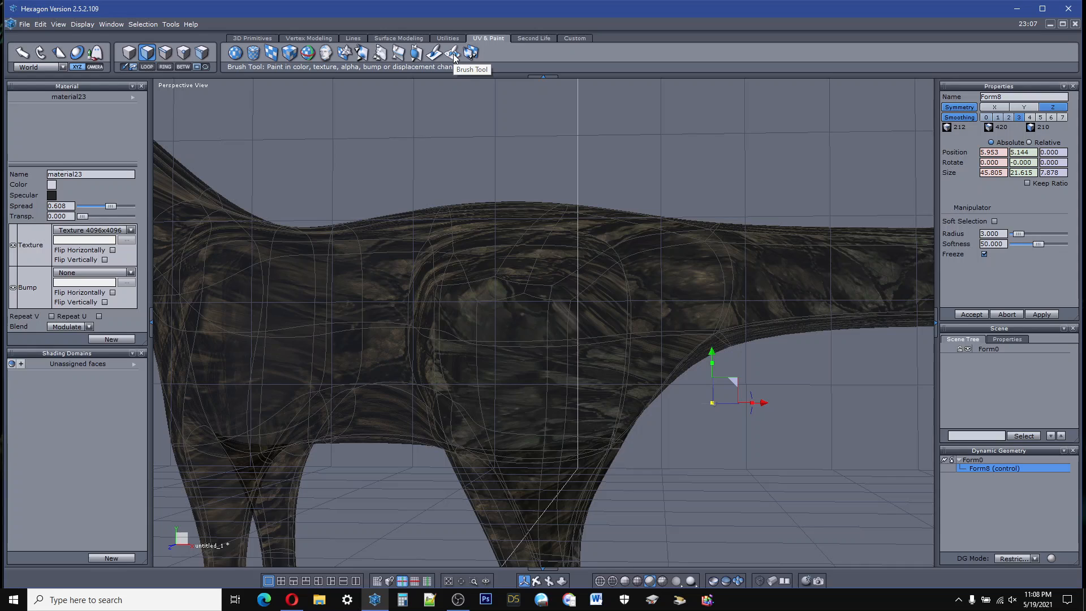
Step: Restart the Brush Tool with a strength of 57.321 and choose Ground_sand_bump.jpg as the bump image
{"action": "left_click", "coordinate": [454, 54]}
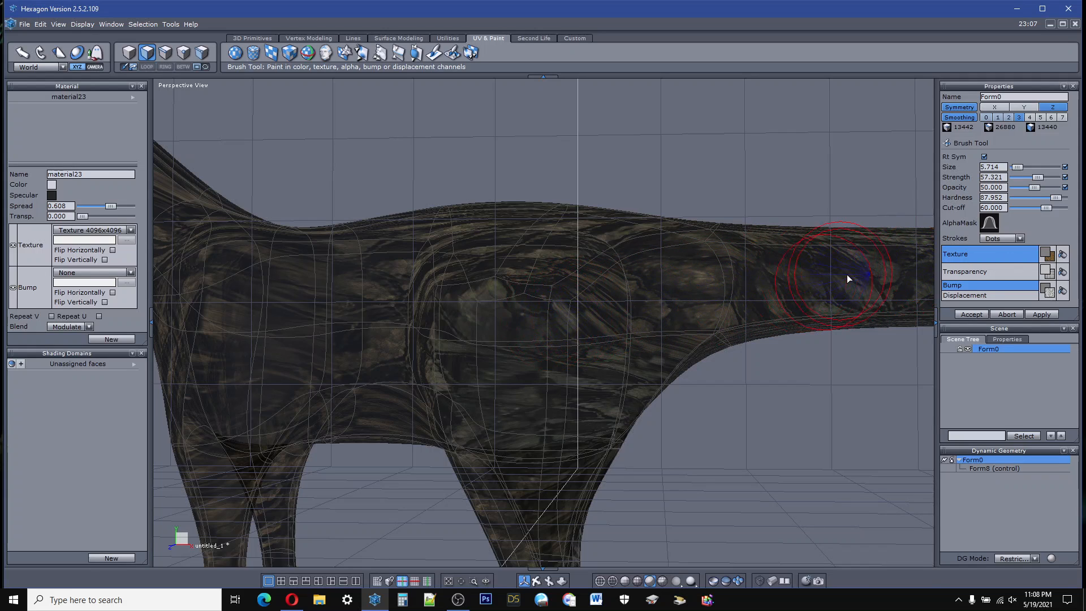
{"action": "left_click", "coordinate": [1051, 294]}
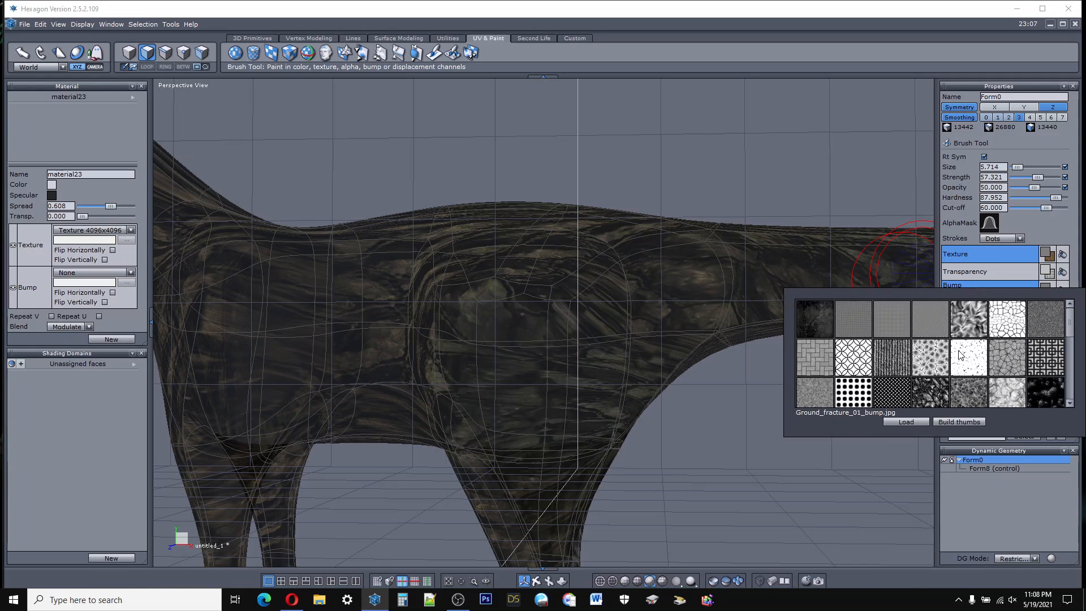
{"action": "left_click", "coordinate": [815, 395]}
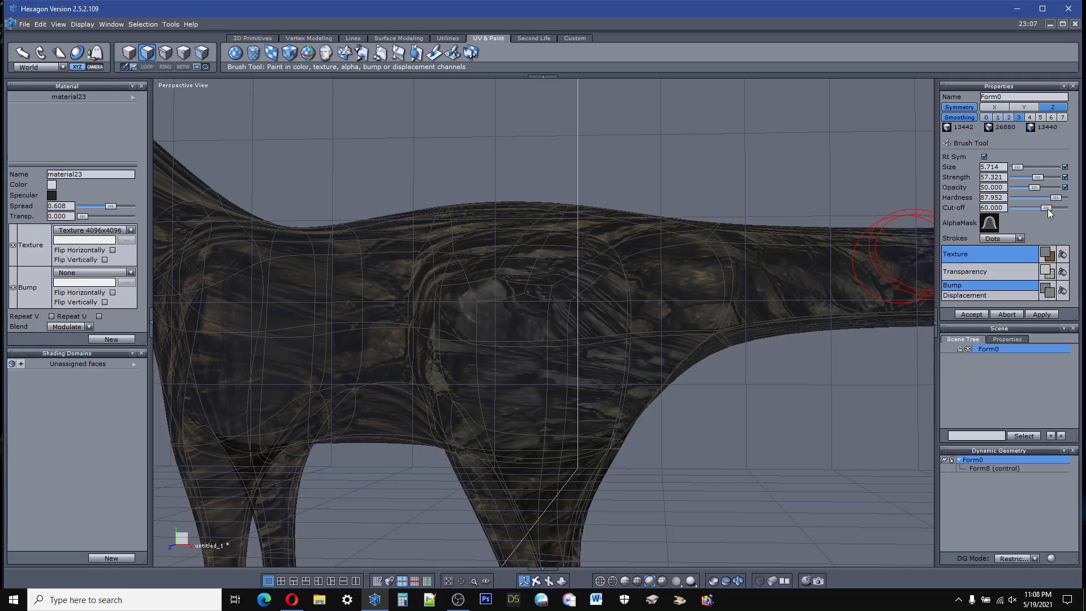
Step: Set the brush cut-off to 57.470 and paint the sand bump over the hind thigh
{"action": "left_click_drag", "start_coordinate": [1046, 208], "coordinate": [1032, 208]}
{"action": "left_click_drag", "start_coordinate": [1036, 208], "coordinate": [1063, 208]}
{"action": "left_click_drag", "start_coordinate": [1054, 209], "coordinate": [1042, 210]}
{"action": "left_click_drag", "start_coordinate": [524, 580], "coordinate": [627, 571]}
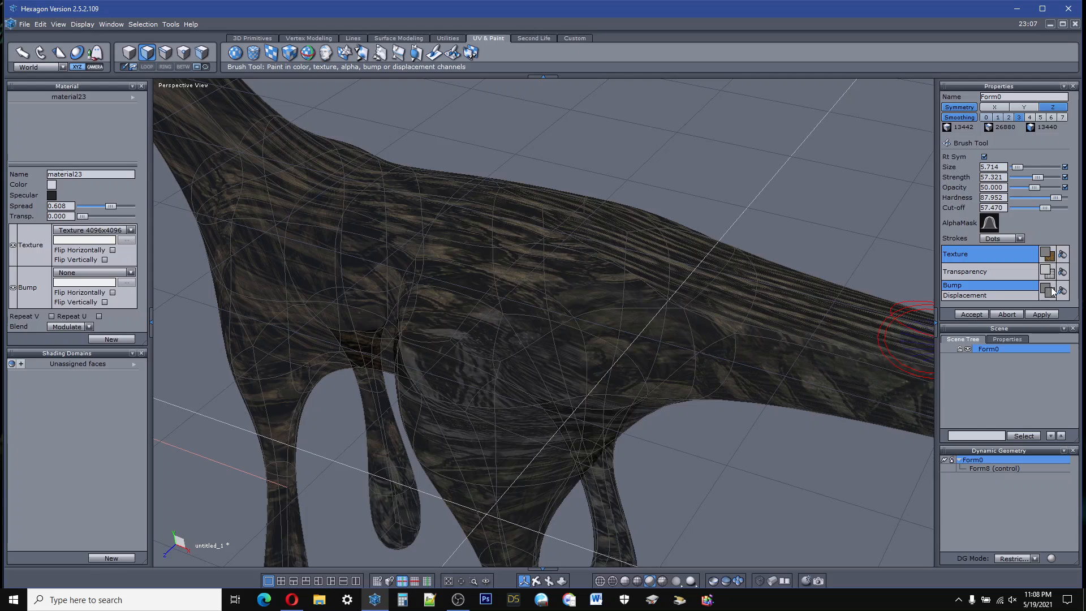
Step: Lighten the brush's texture color to near white, choose the dark grey grainy bump image and paint over the hind thigh
{"action": "left_click", "coordinate": [1047, 255]}
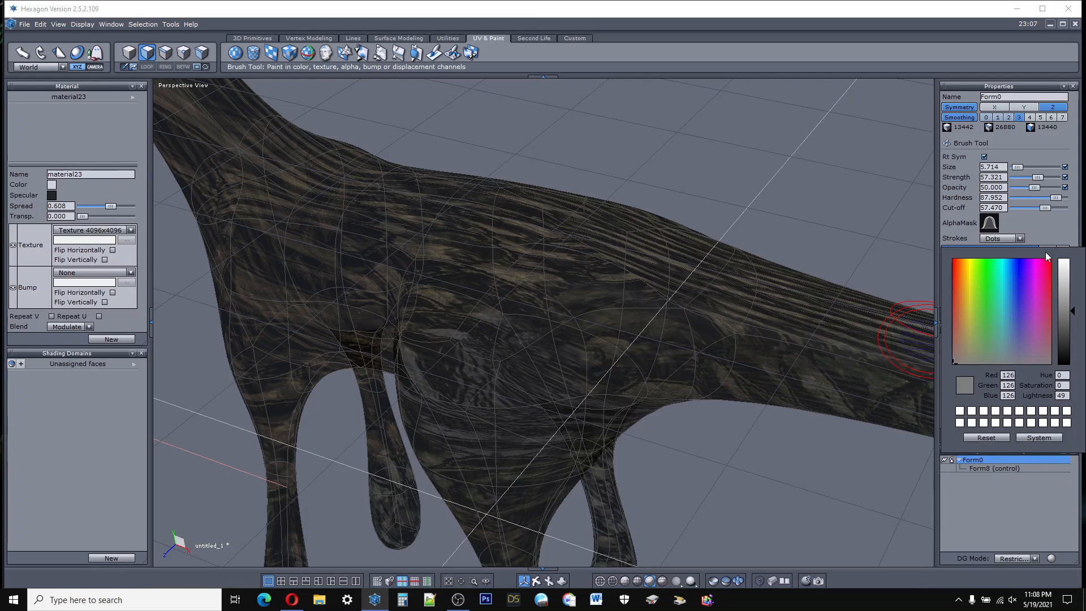
{"action": "left_click", "coordinate": [1063, 270]}
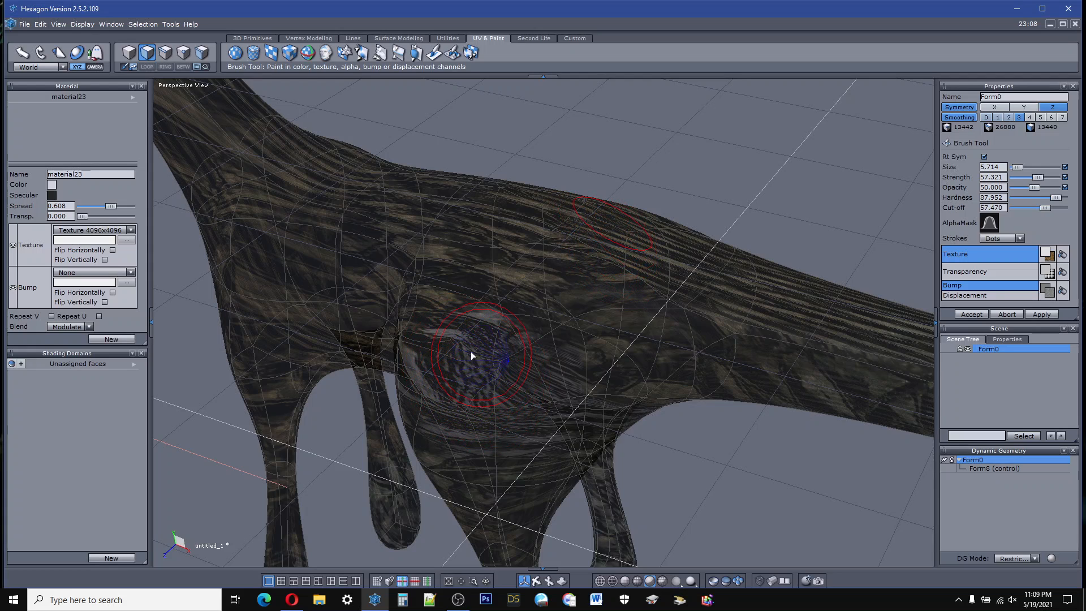
{"action": "left_click", "coordinate": [1044, 286]}
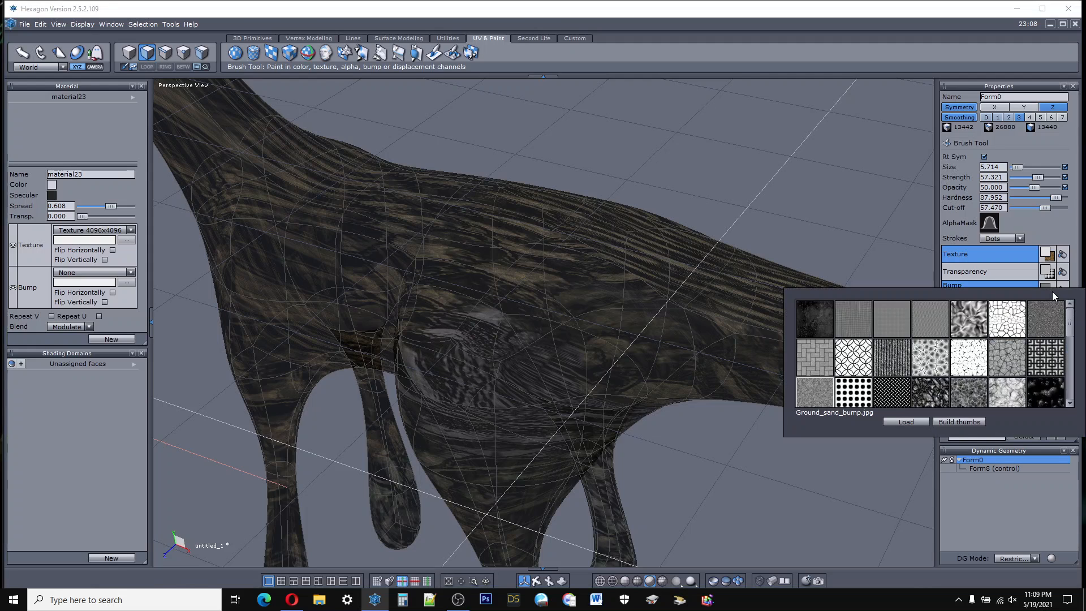
{"action": "left_click", "coordinate": [1052, 315]}
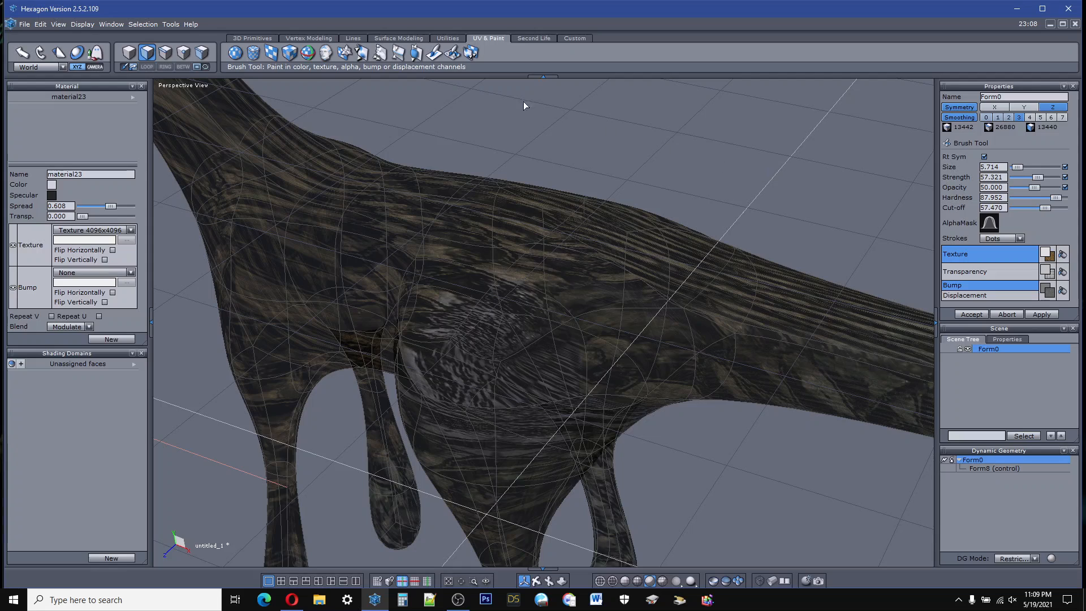
Step: Try the texture and transparency brush at size 3 and hardness 25 on the thigh
{"action": "left_click", "coordinate": [433, 54]}
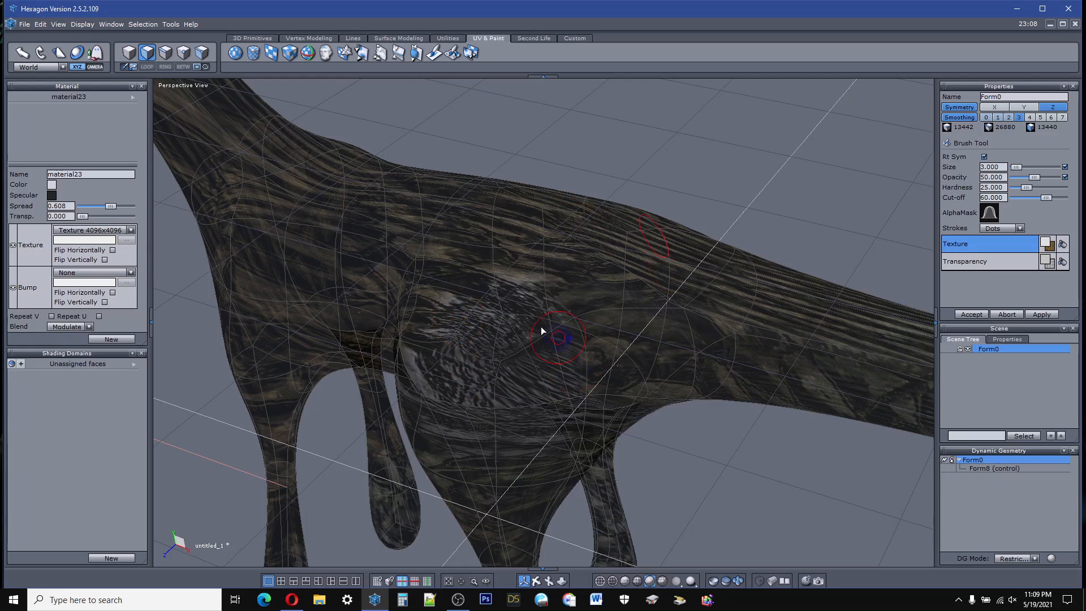
{"action": "left_click", "coordinate": [1047, 244]}
{"action": "scroll", "coordinate": [504, 279], "scroll_direction": "down", "scroll_amount": 5}
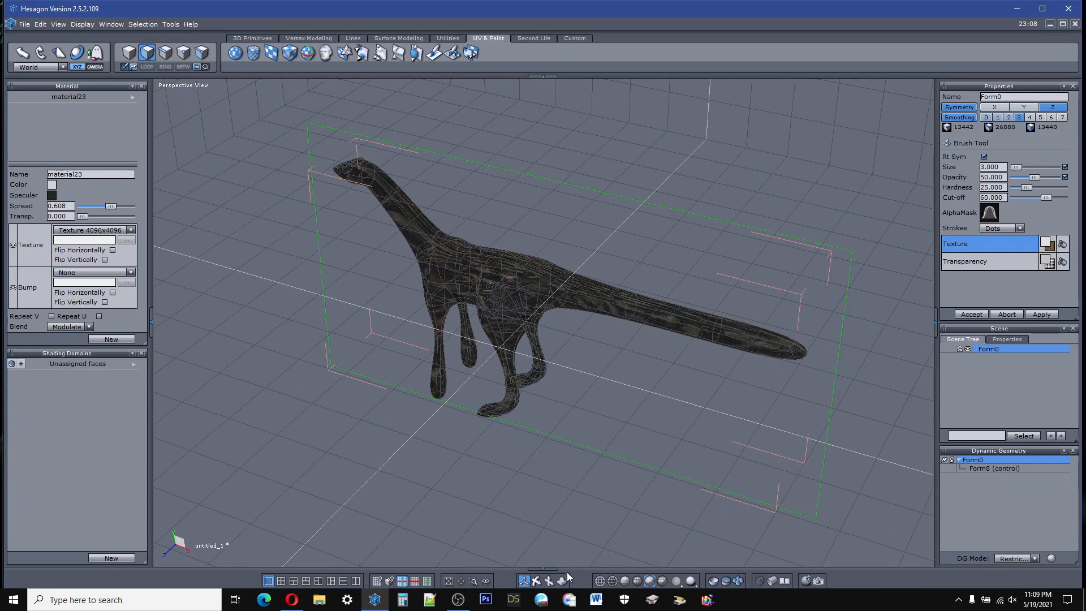
{"action": "left_click_drag", "start_coordinate": [536, 581], "coordinate": [568, 560]}
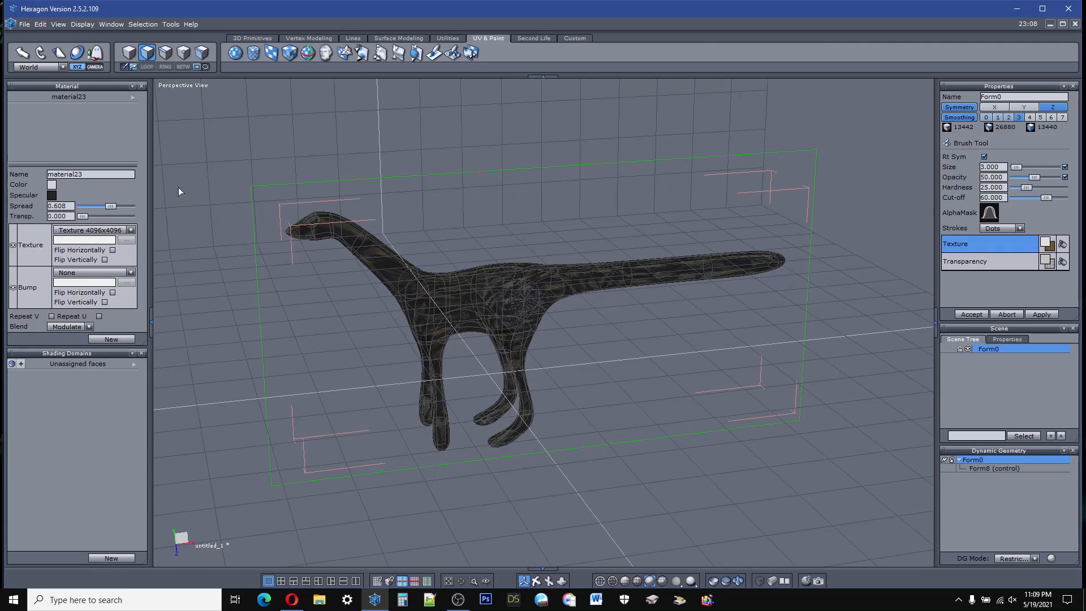
Step: Send the creature to Daz Studio, dismiss the welcome window and view the imported model from another angle
{"action": "left_click", "coordinate": [26, 27]}
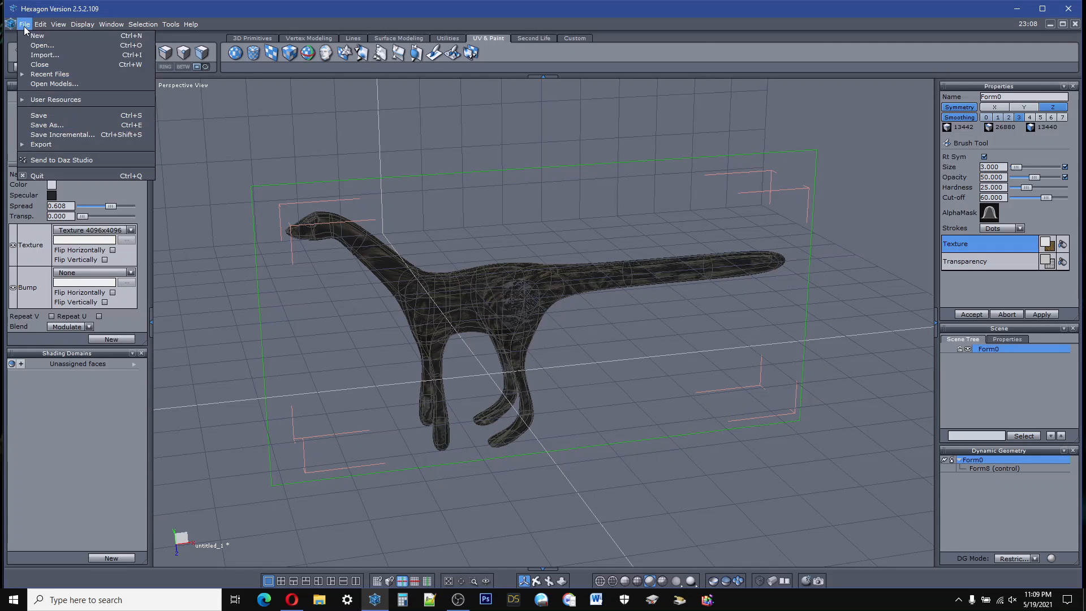
{"action": "left_click", "coordinate": [53, 161]}
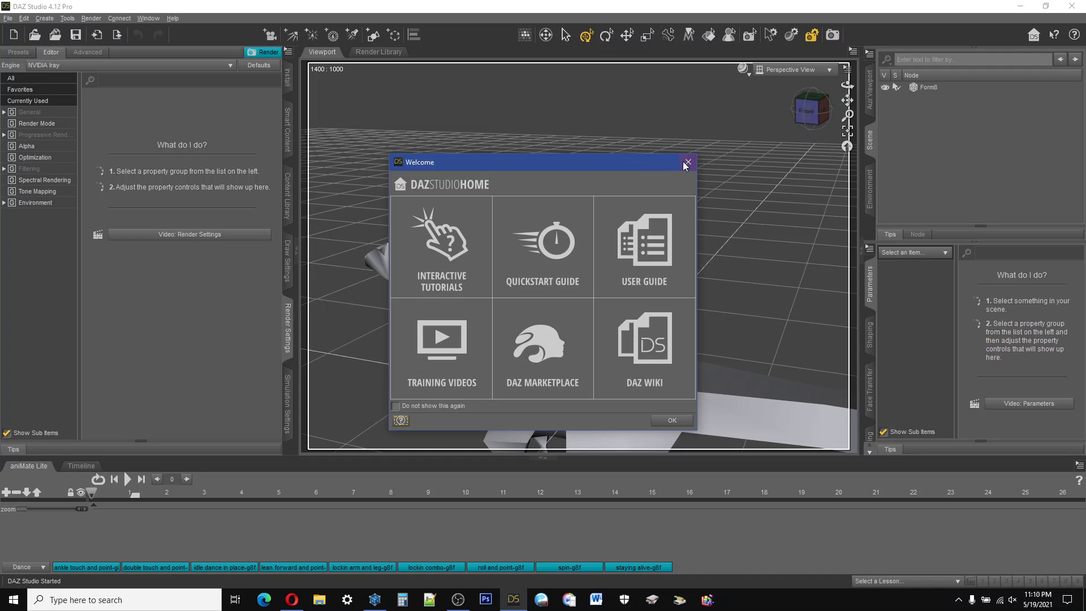
{"action": "left_click", "coordinate": [687, 163]}
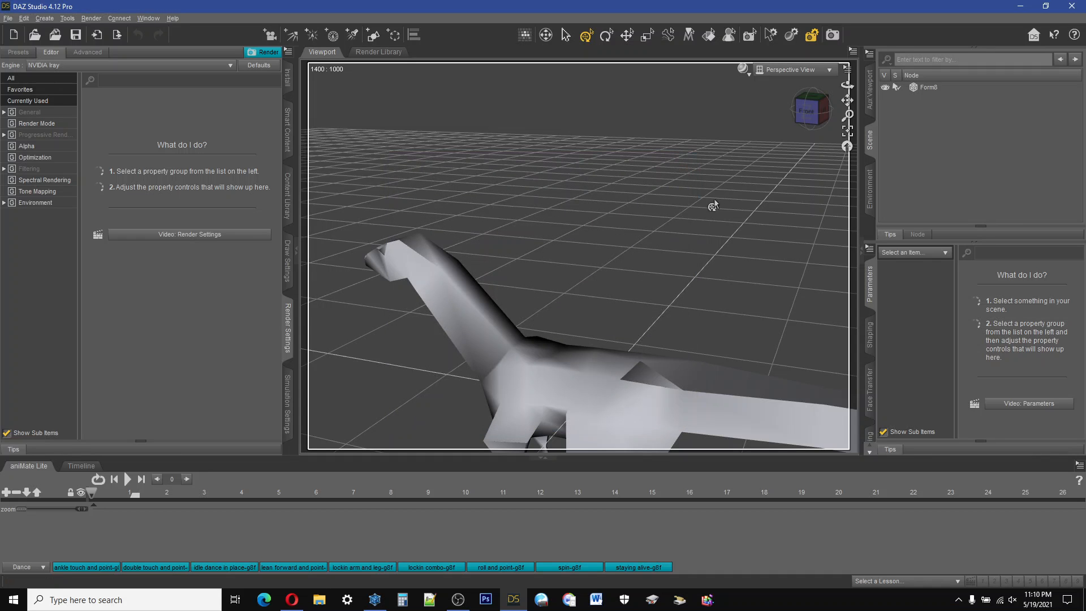
{"action": "left_click_drag", "start_coordinate": [810, 115], "coordinate": [814, 138]}
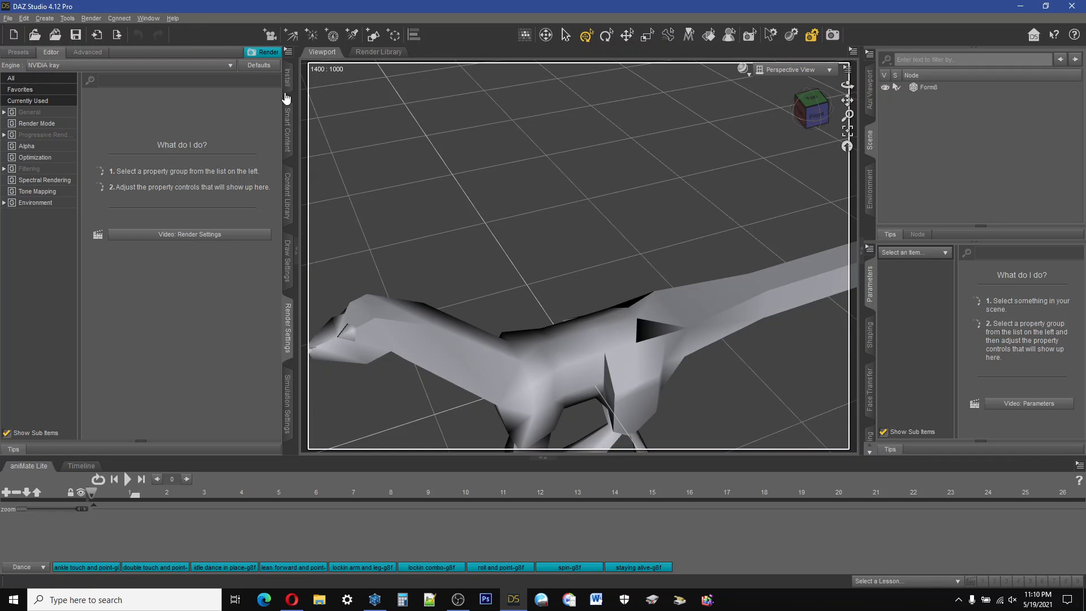
Step: Exit Daz Studio without saving the scene and return to Hexagon
{"action": "left_click", "coordinate": [23, 19]}
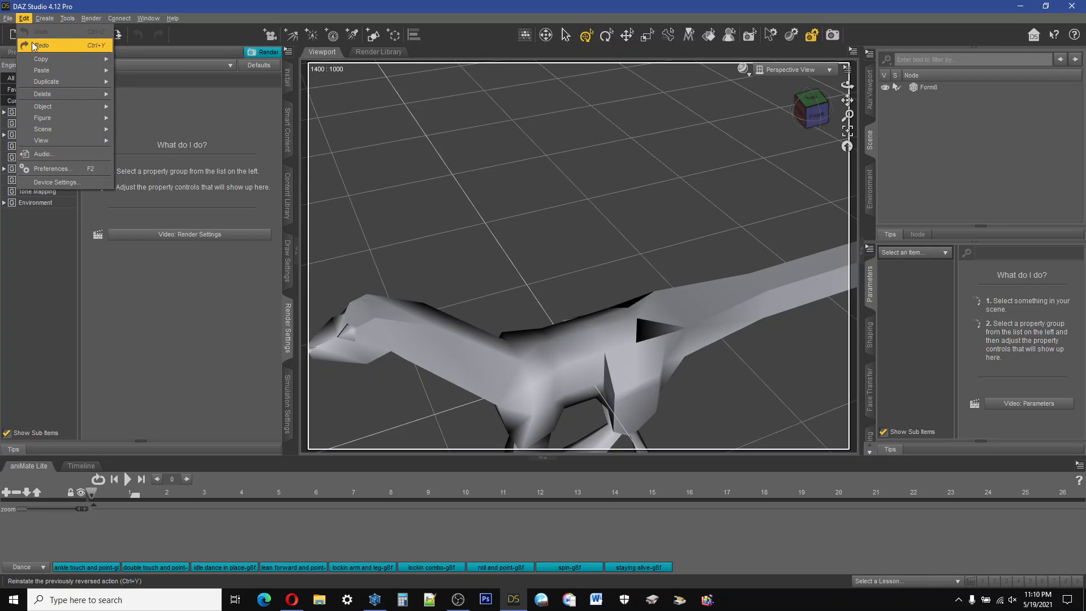
{"action": "left_click", "coordinate": [9, 18]}
{"action": "left_click", "coordinate": [9, 18]}
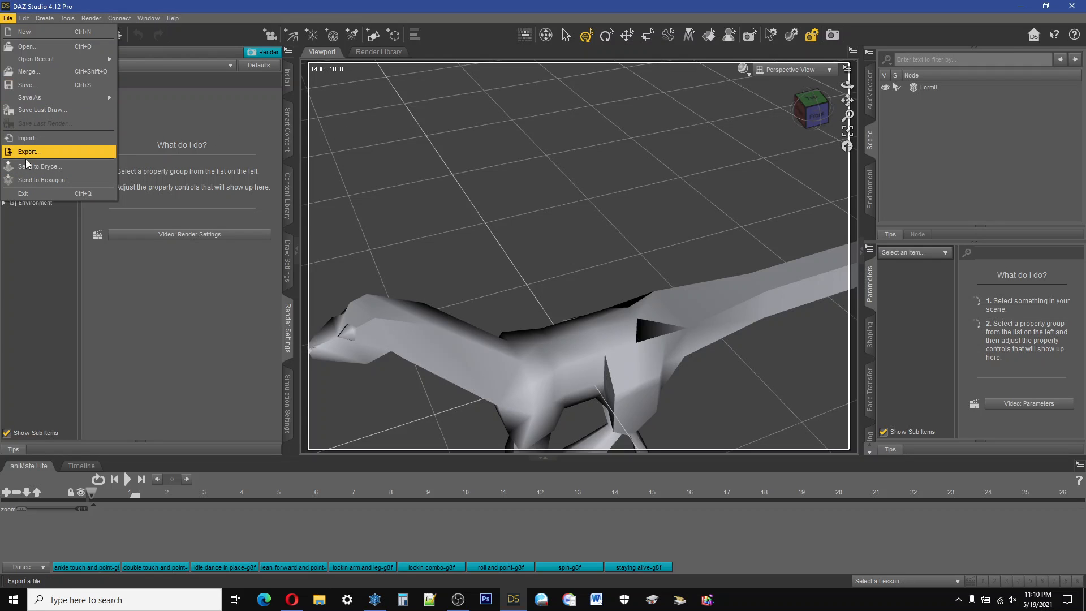
{"action": "left_click", "coordinate": [25, 193]}
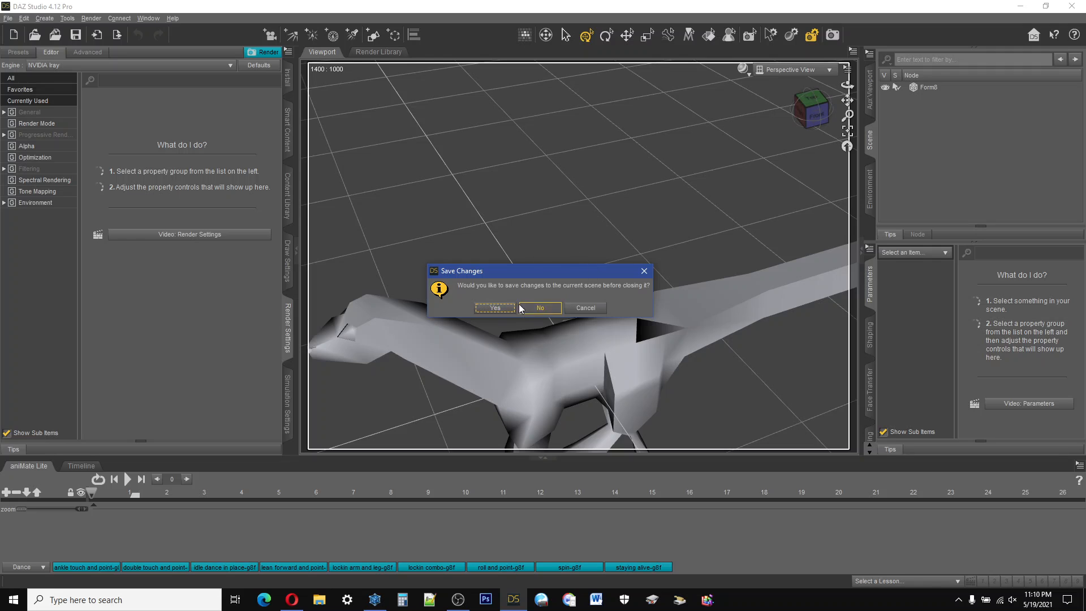
{"action": "left_click", "coordinate": [534, 307]}
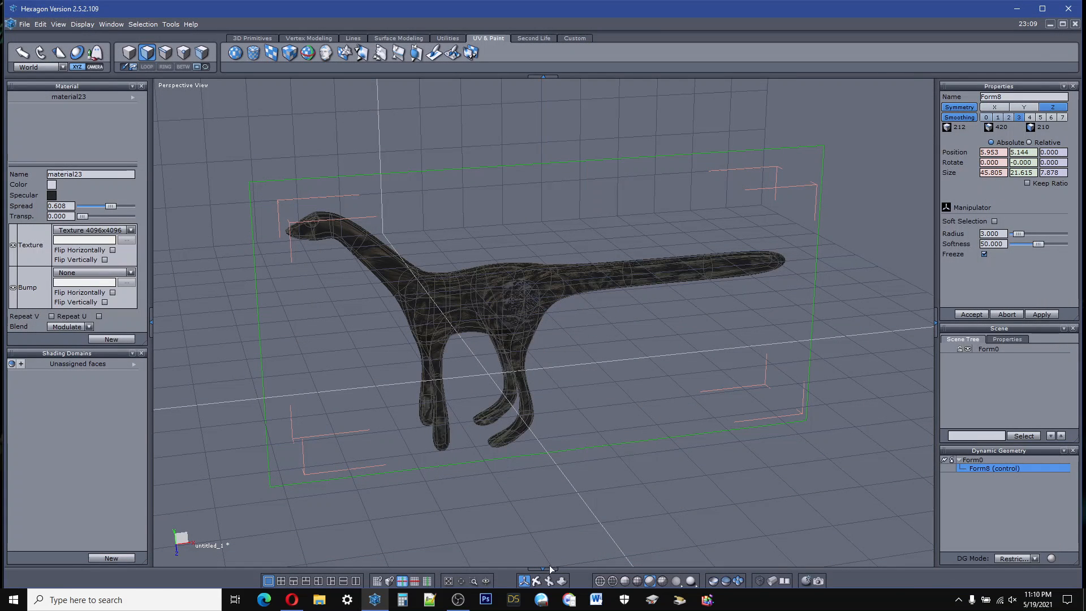
Step: Start the Unfold tool on the creature and select the face loop running along its spine from head to tail
{"action": "right_click_drag", "start_coordinate": [533, 582], "coordinate": [588, 540]}
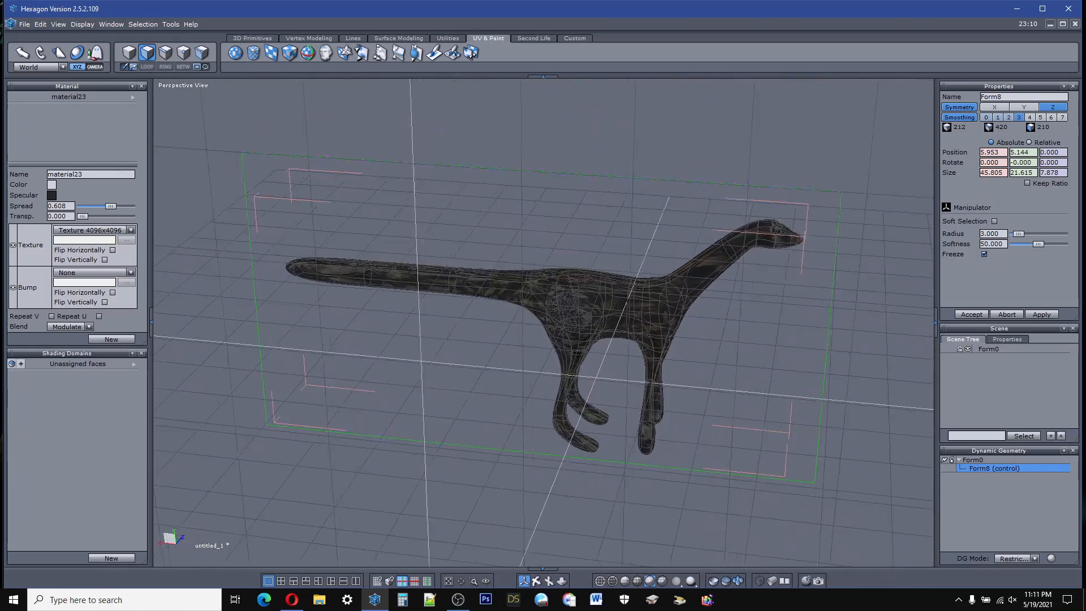
{"action": "right_click_drag", "start_coordinate": [1063, 294], "coordinate": [1035, 314]}
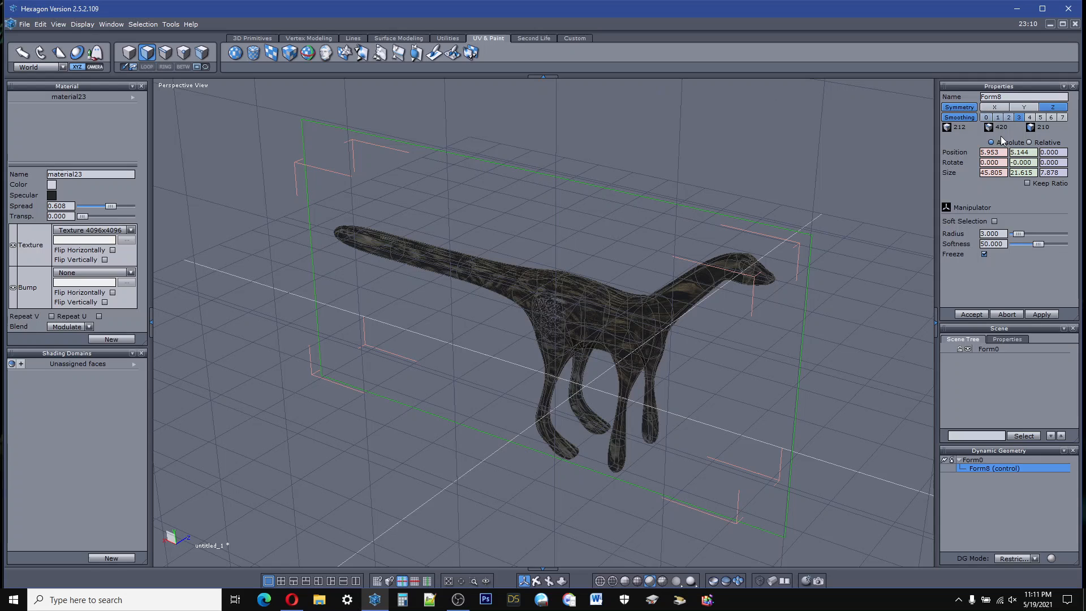
{"action": "left_click", "coordinate": [325, 59]}
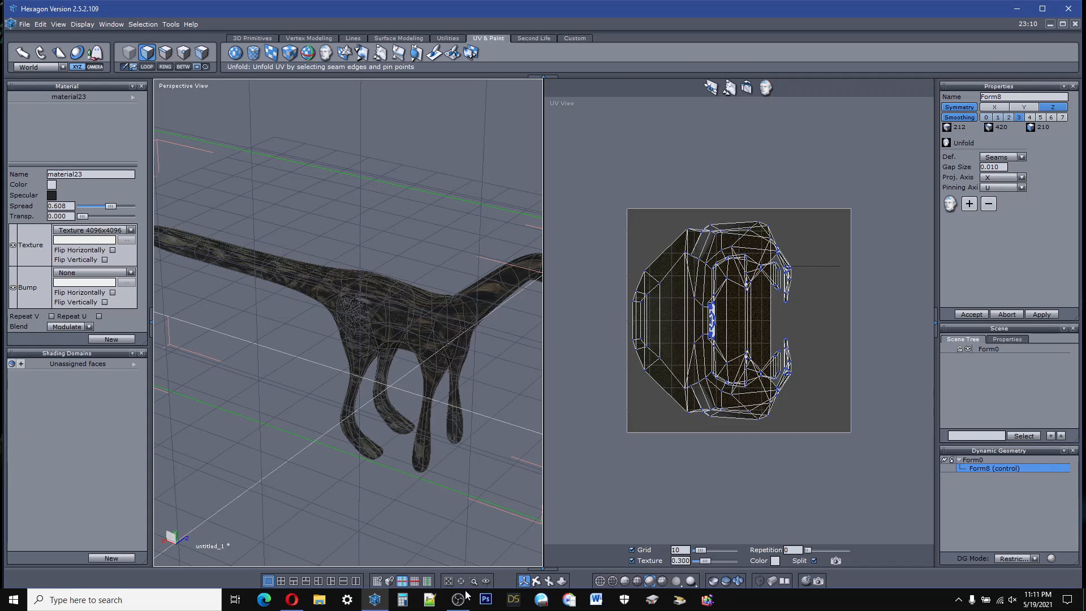
{"action": "mouse_move", "coordinate": [525, 585]}
{"action": "left_mouse_down"}
{"action": "mouse_move", "coordinate": [446, 605]}
{"action": "mouse_move", "coordinate": [536, 596]}
{"action": "left_mouse_up"}
{"action": "scroll", "coordinate": [372, 482], "scroll_direction": "down", "scroll_amount": 1}
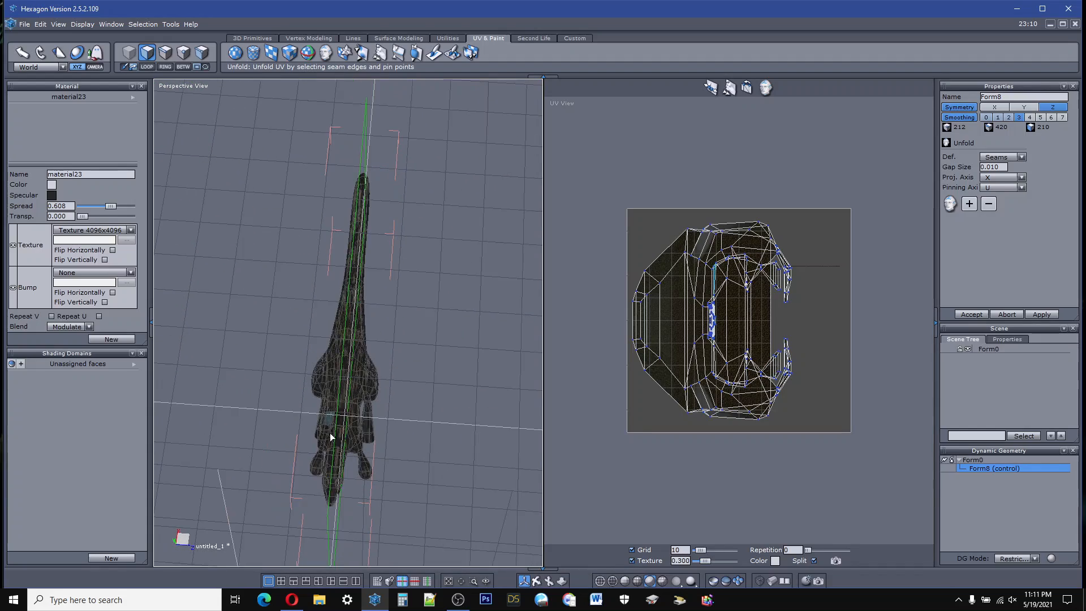
{"action": "scroll", "coordinate": [338, 481], "scroll_direction": "up", "scroll_amount": 8}
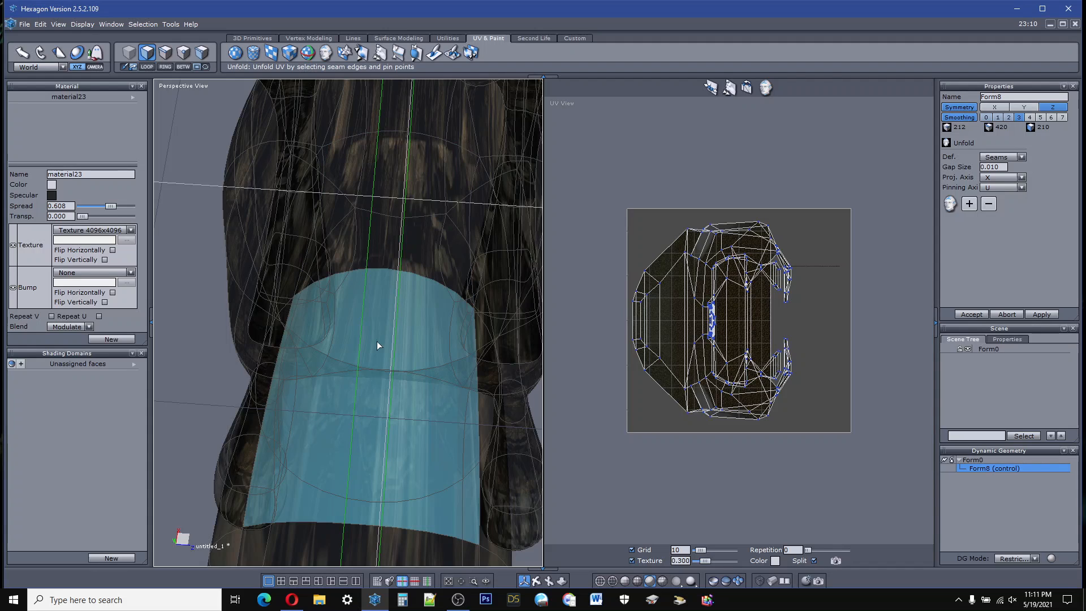
{"action": "left_click", "coordinate": [373, 371]}
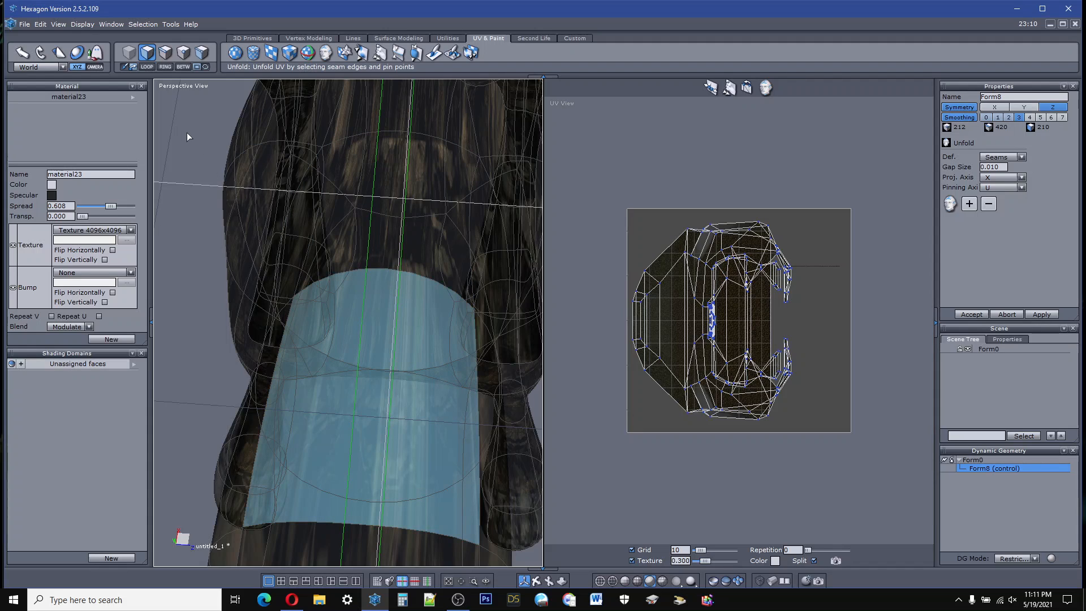
{"action": "left_click", "coordinate": [149, 67]}
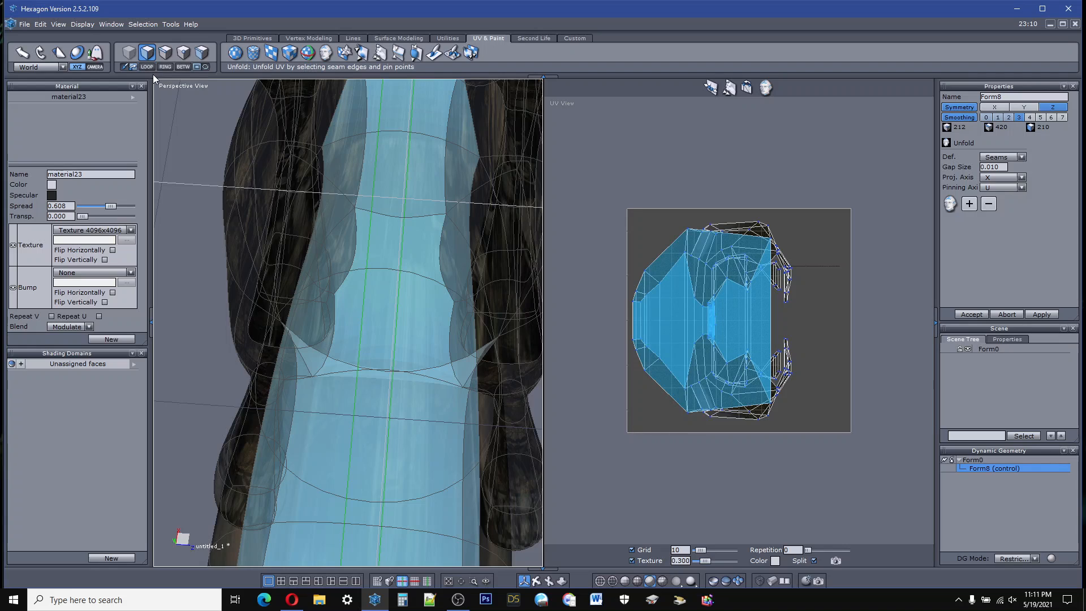
{"action": "scroll", "coordinate": [379, 267], "scroll_direction": "down", "scroll_amount": 5}
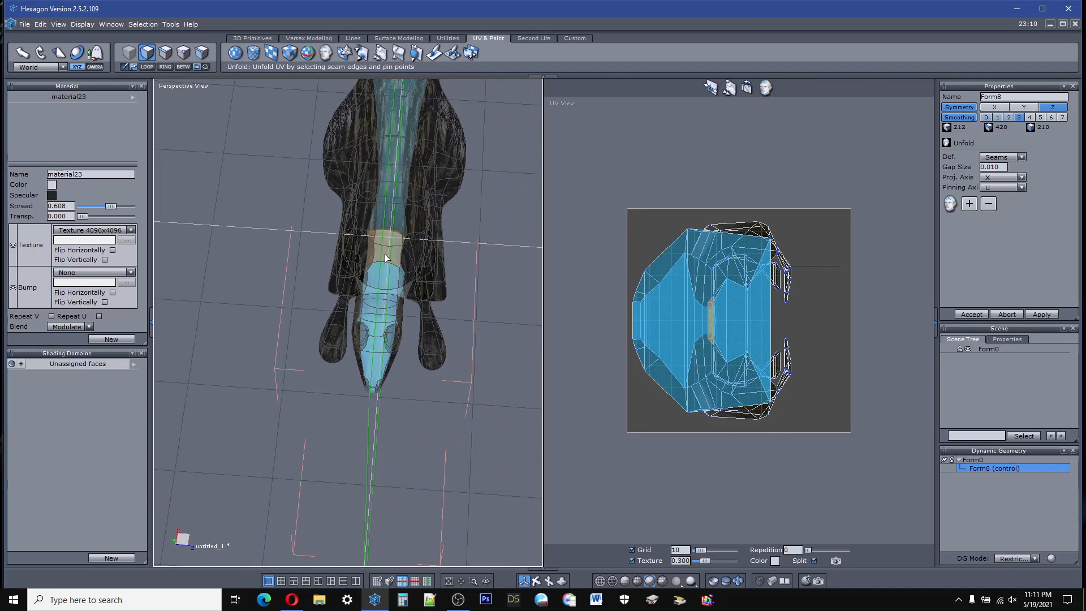
{"action": "scroll", "coordinate": [383, 225], "scroll_direction": "down", "scroll_amount": 6}
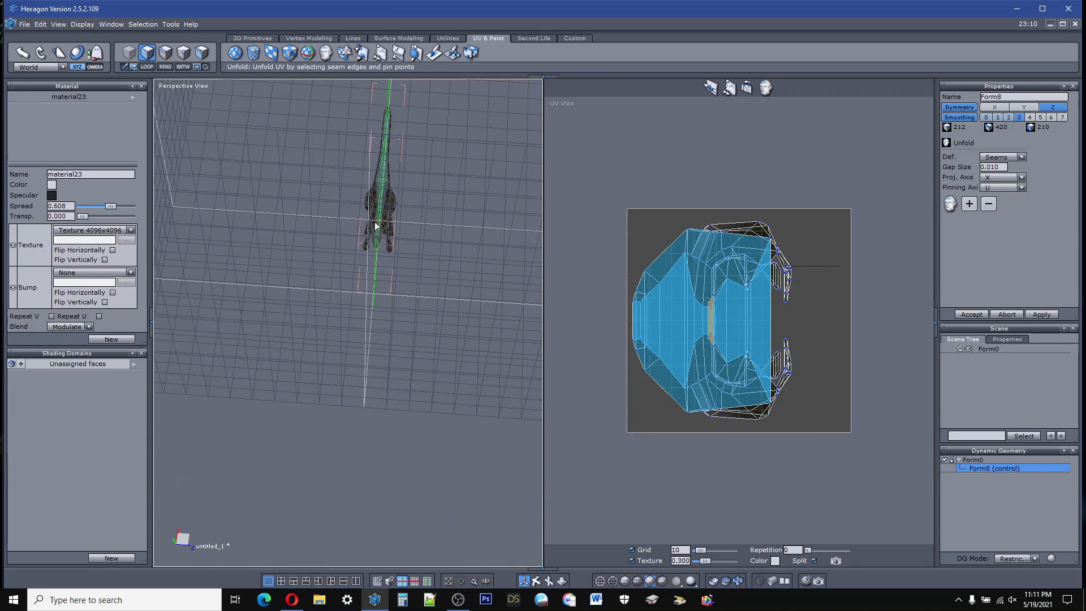
{"action": "scroll", "coordinate": [388, 120], "scroll_direction": "up", "scroll_amount": 8}
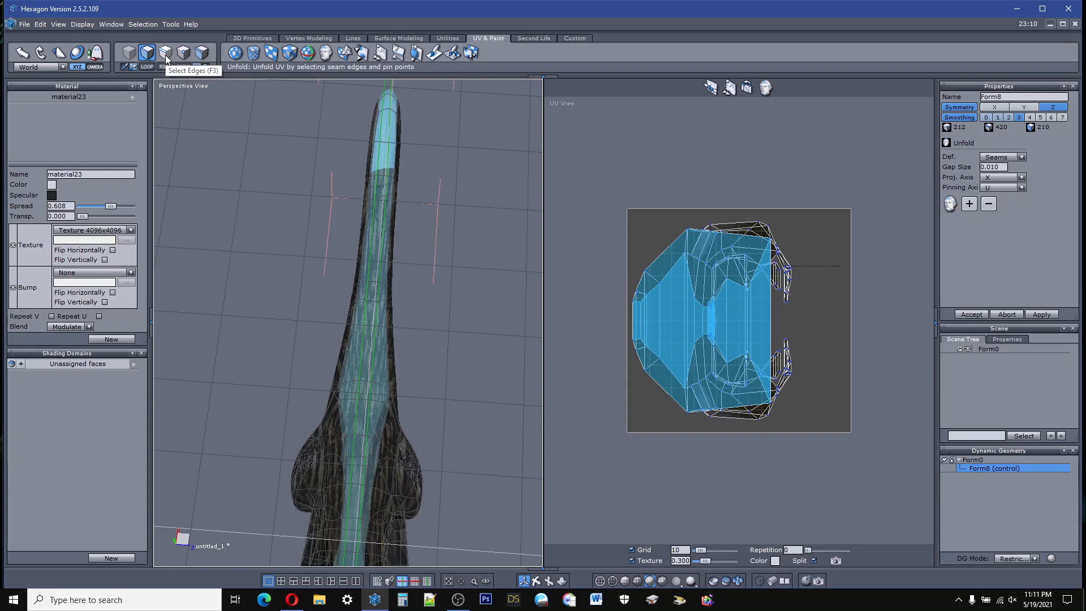
{"action": "left_click", "coordinate": [318, 39]}
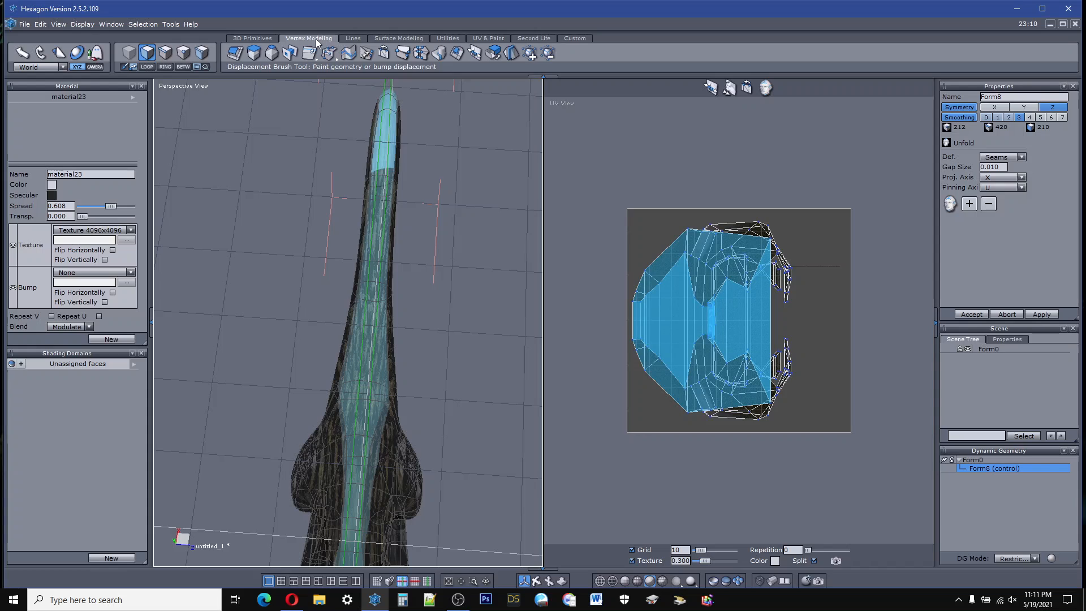
{"action": "left_click", "coordinate": [356, 39]}
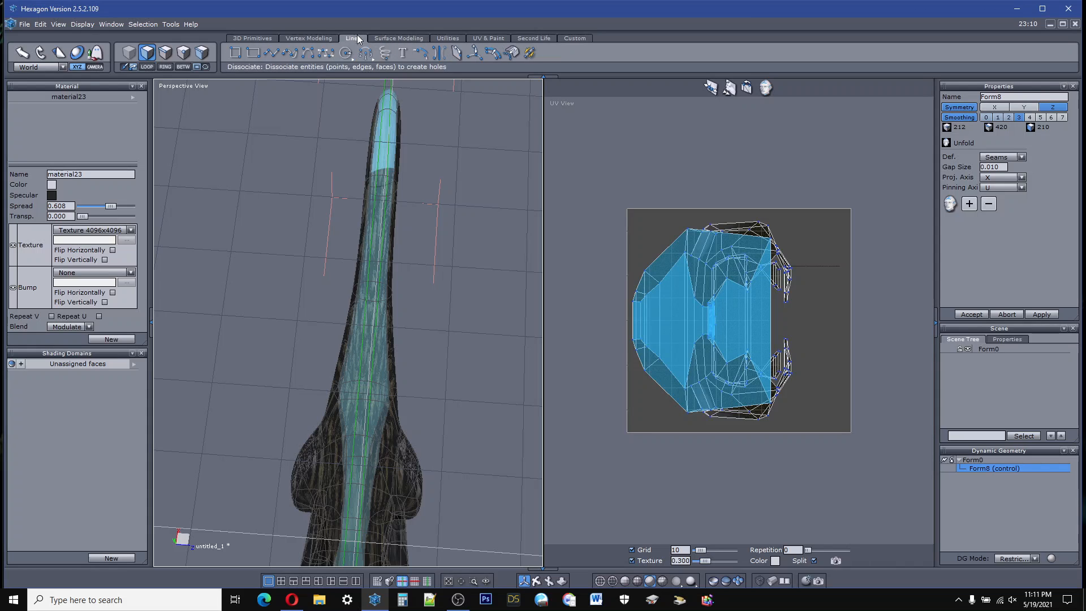
{"action": "left_click", "coordinate": [475, 55]}
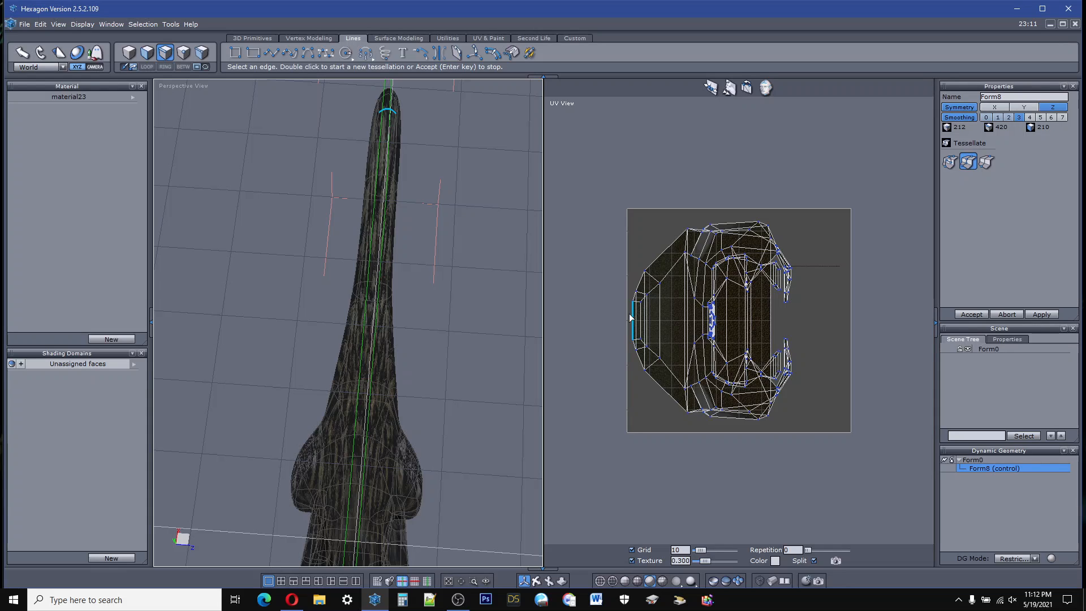
{"action": "left_click", "coordinate": [672, 251]}
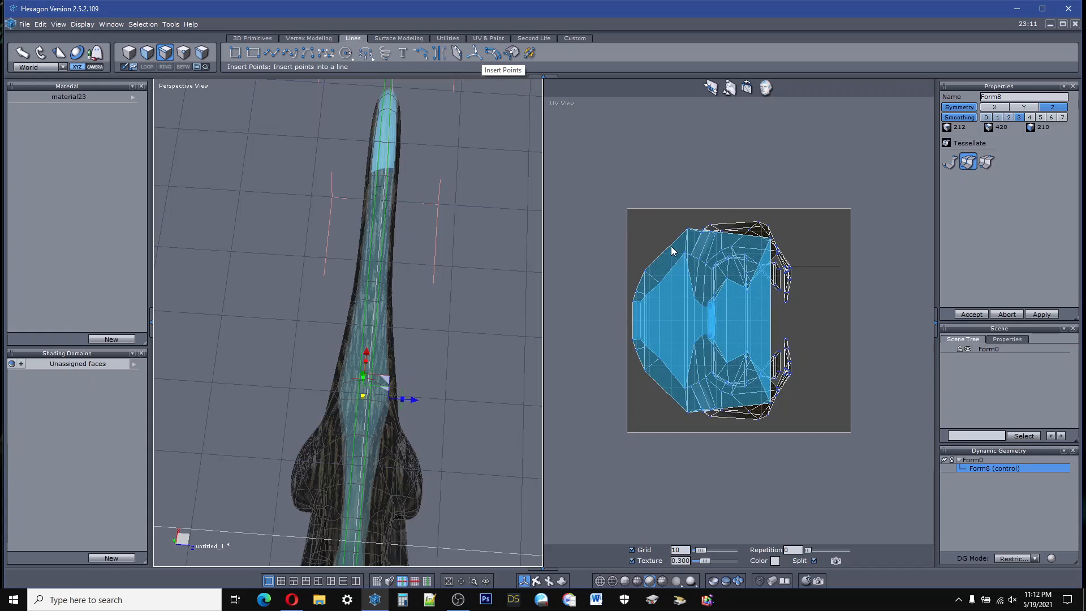
{"action": "left_click", "coordinate": [634, 325]}
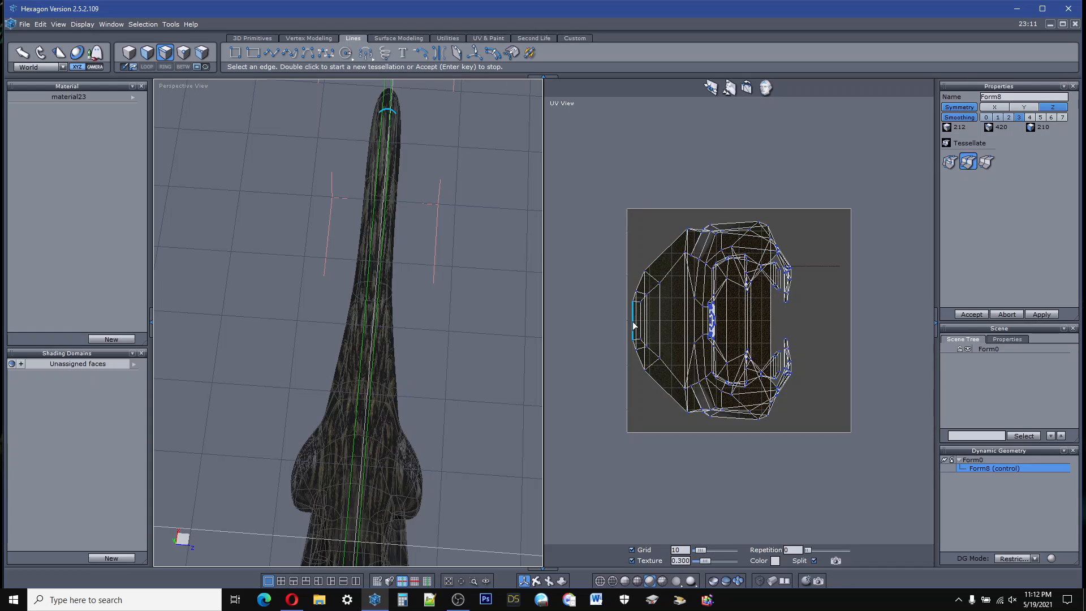
{"action": "left_click", "coordinate": [666, 317]}
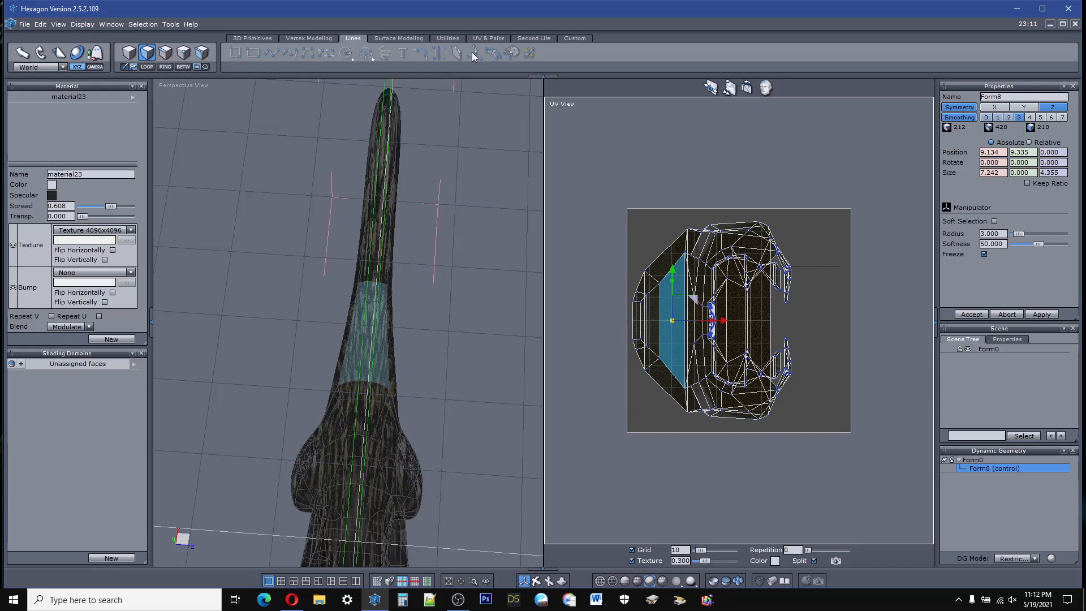
{"action": "left_click", "coordinate": [686, 349], "text": "shift"}
{"action": "left_click", "coordinate": [687, 350], "text": "ctrl"}
{"action": "left_click", "coordinate": [841, 174]}
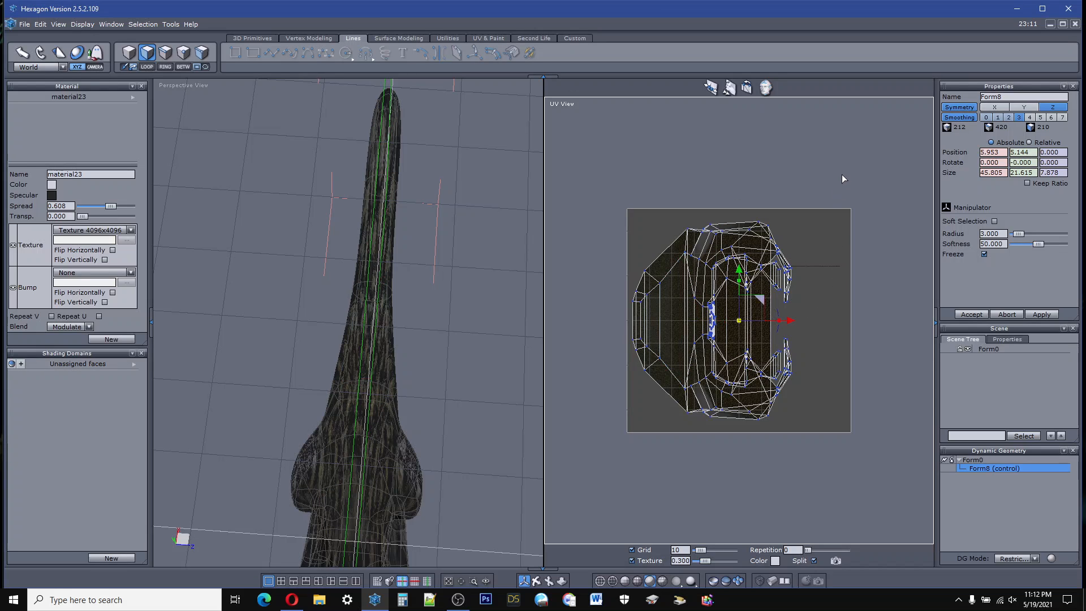
Step: Turn off the creature's symmetry
{"action": "scroll", "coordinate": [469, 283], "scroll_direction": "down", "scroll_amount": 3}
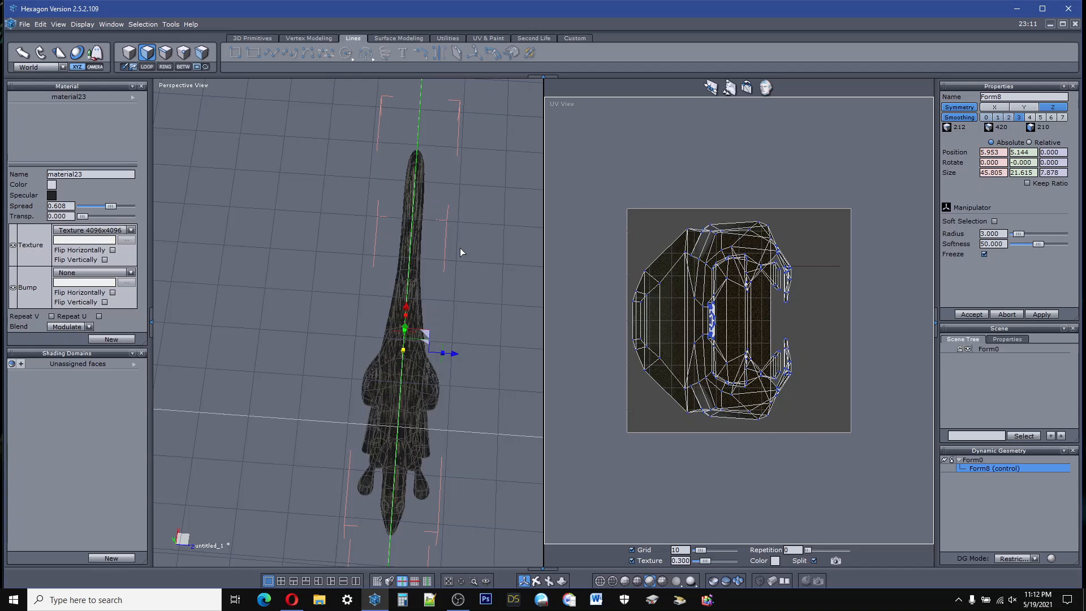
{"action": "scroll", "coordinate": [398, 480], "scroll_direction": "up", "scroll_amount": 5}
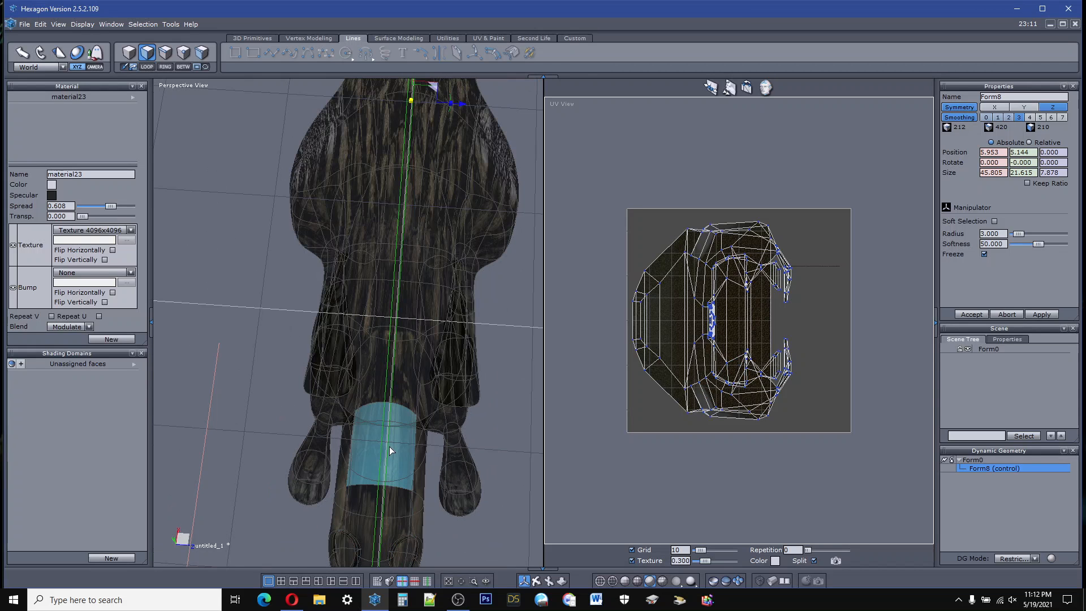
{"action": "scroll", "coordinate": [389, 446], "scroll_direction": "down", "scroll_amount": 4}
{"action": "scroll", "coordinate": [384, 502], "scroll_direction": "up", "scroll_amount": 5}
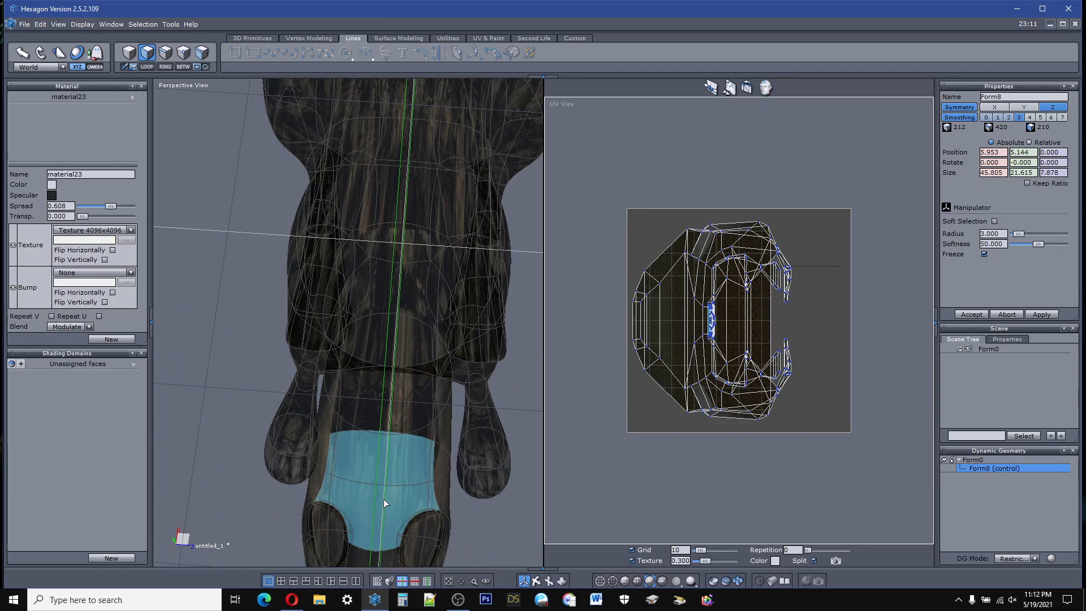
{"action": "left_click", "coordinate": [395, 430]}
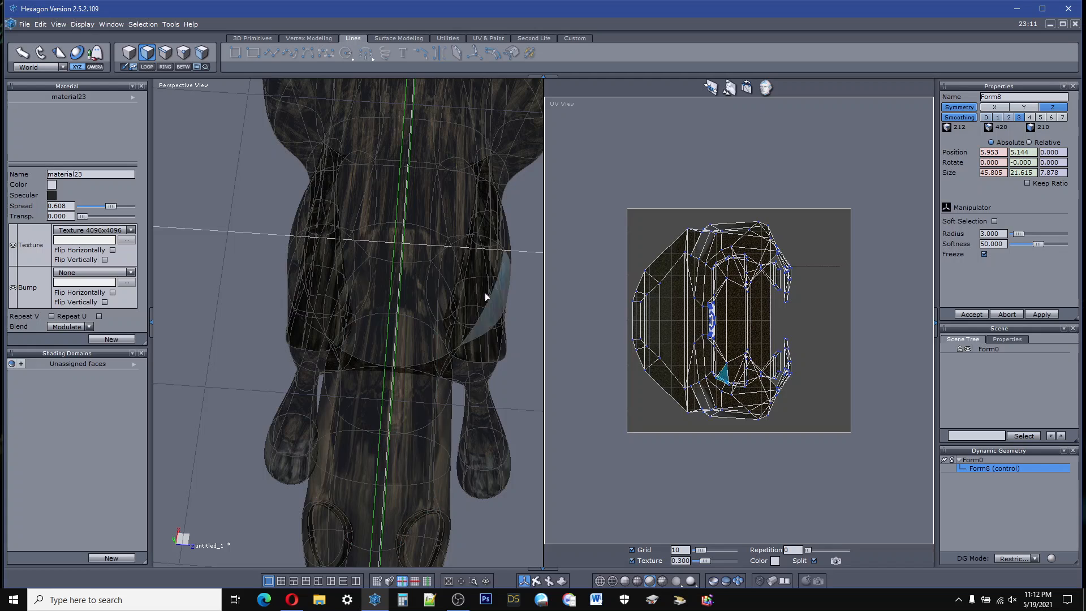
{"action": "left_click", "coordinate": [961, 107]}
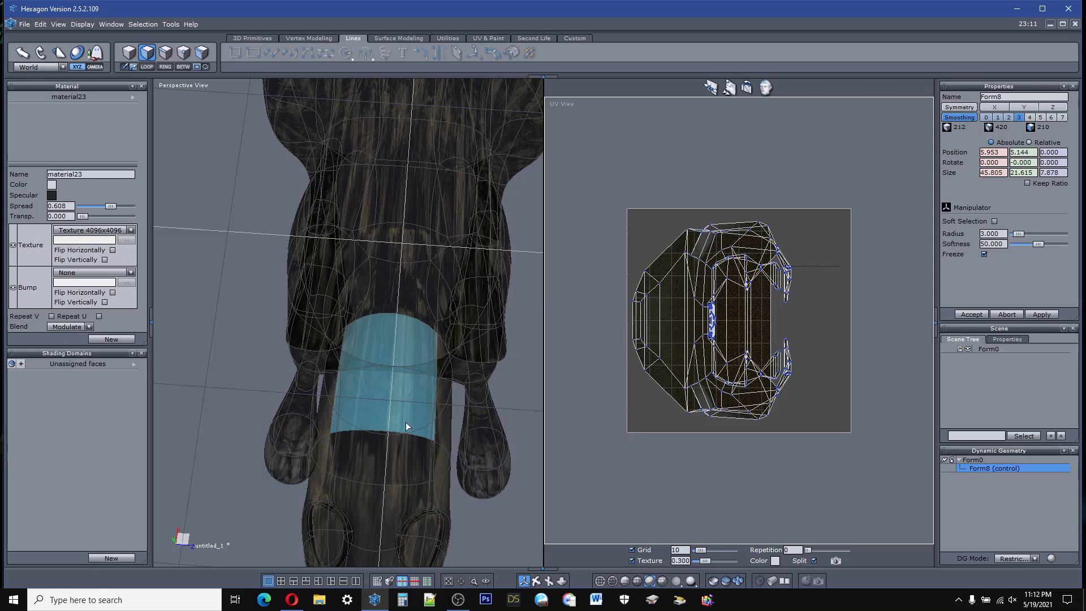
Step: Select the face loop running along the creature's back, starting from the single face on top of the snout
{"action": "scroll", "coordinate": [400, 378], "scroll_direction": "down", "scroll_amount": 5}
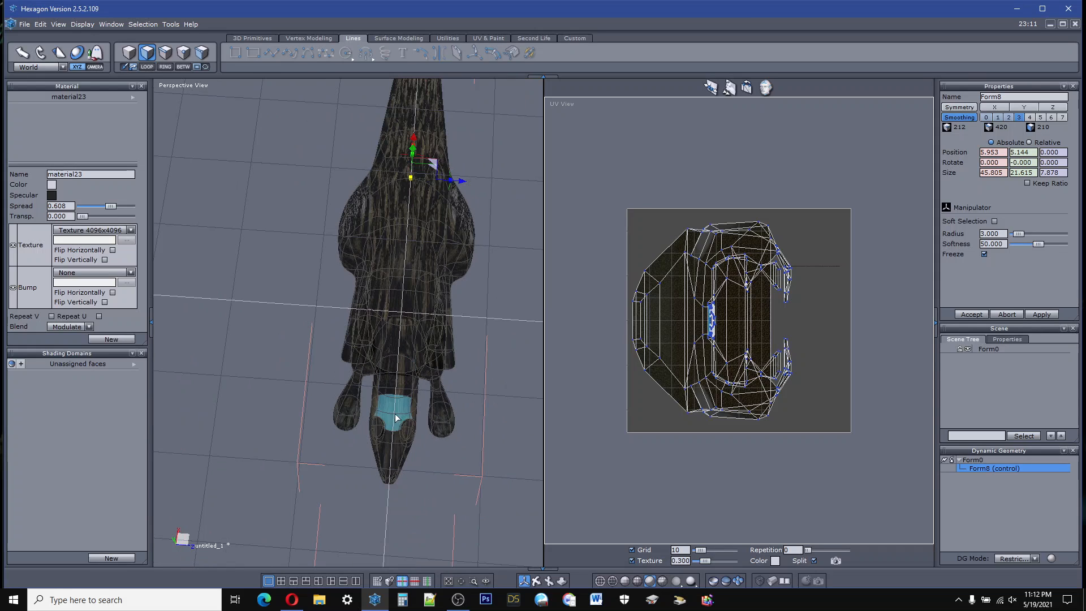
{"action": "left_click", "coordinate": [388, 457]}
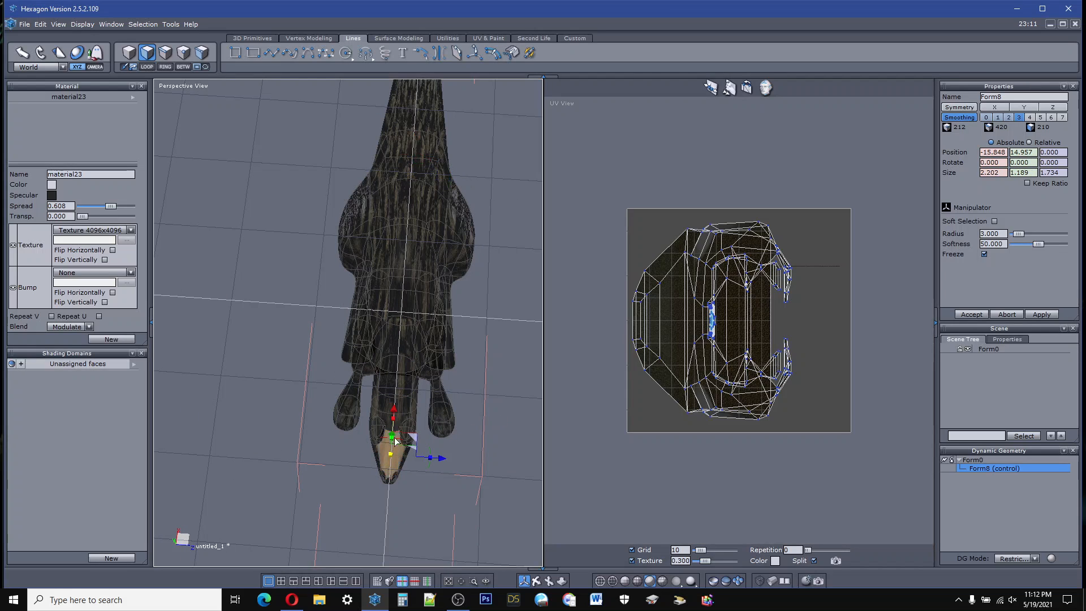
{"action": "left_click", "coordinate": [148, 67]}
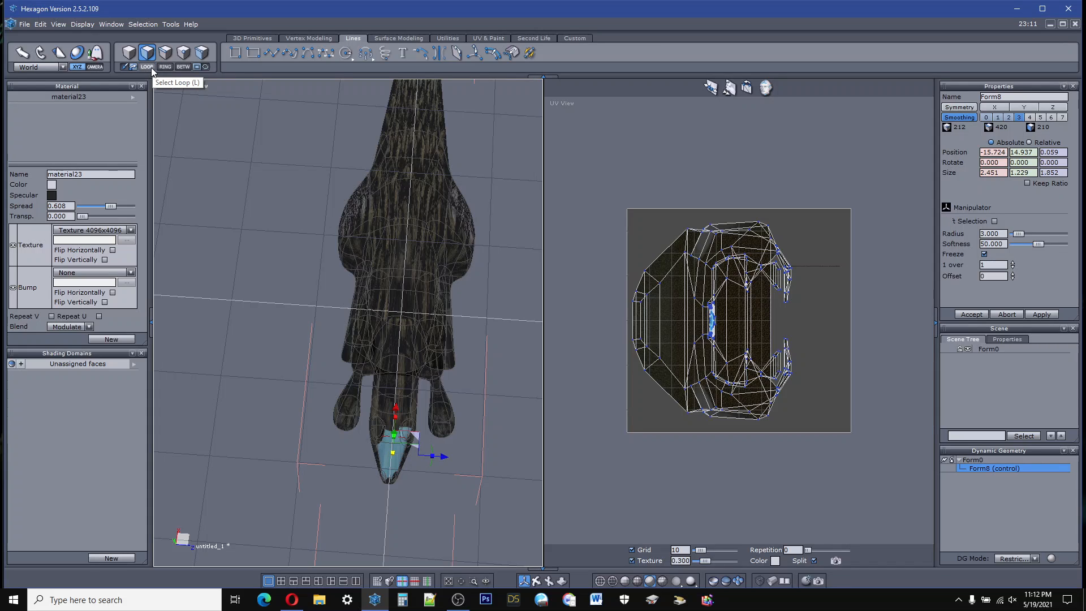
{"action": "left_click", "coordinate": [151, 67]}
{"action": "left_click", "coordinate": [151, 67]}
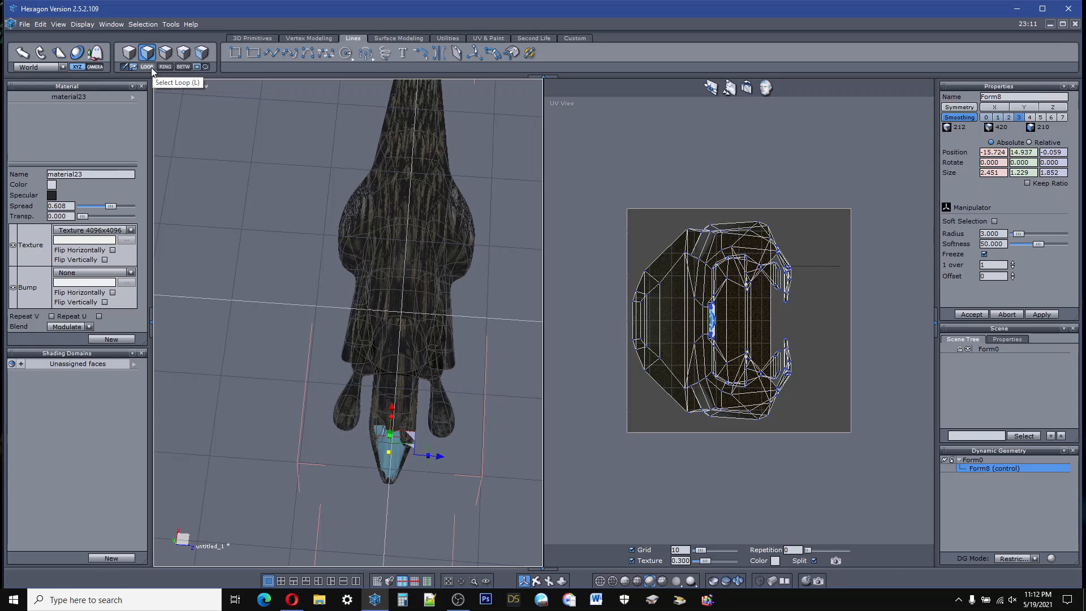
{"action": "left_click", "coordinate": [151, 66]}
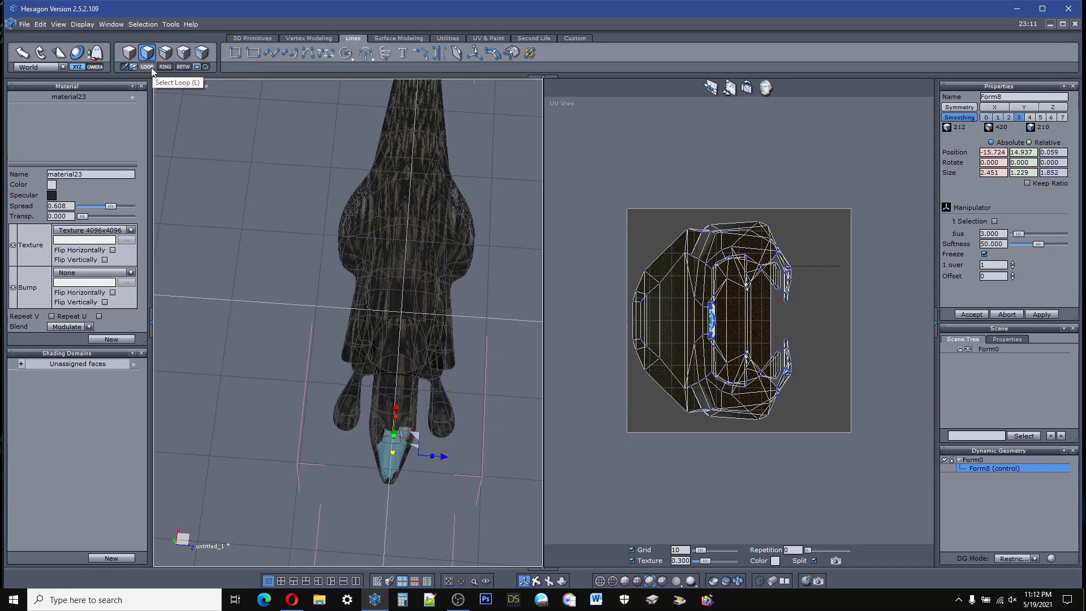
{"action": "left_click", "coordinate": [151, 67]}
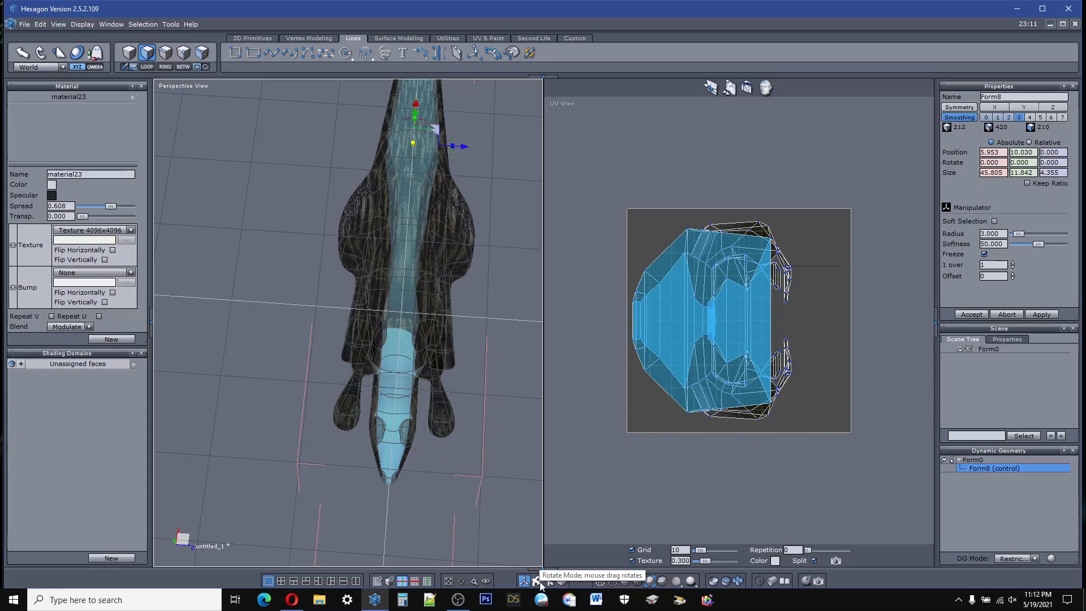
Step: Try to tessellate the selected spine face loop from a view behind the tail
{"action": "left_click_drag", "start_coordinate": [530, 581], "coordinate": [537, 579]}
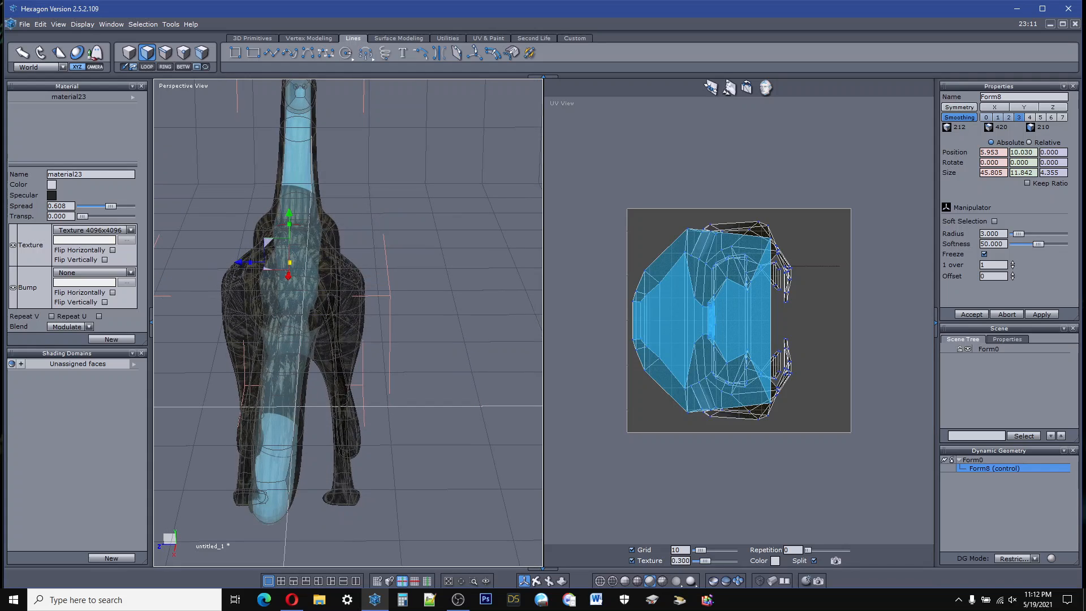
{"action": "left_click", "coordinate": [478, 56]}
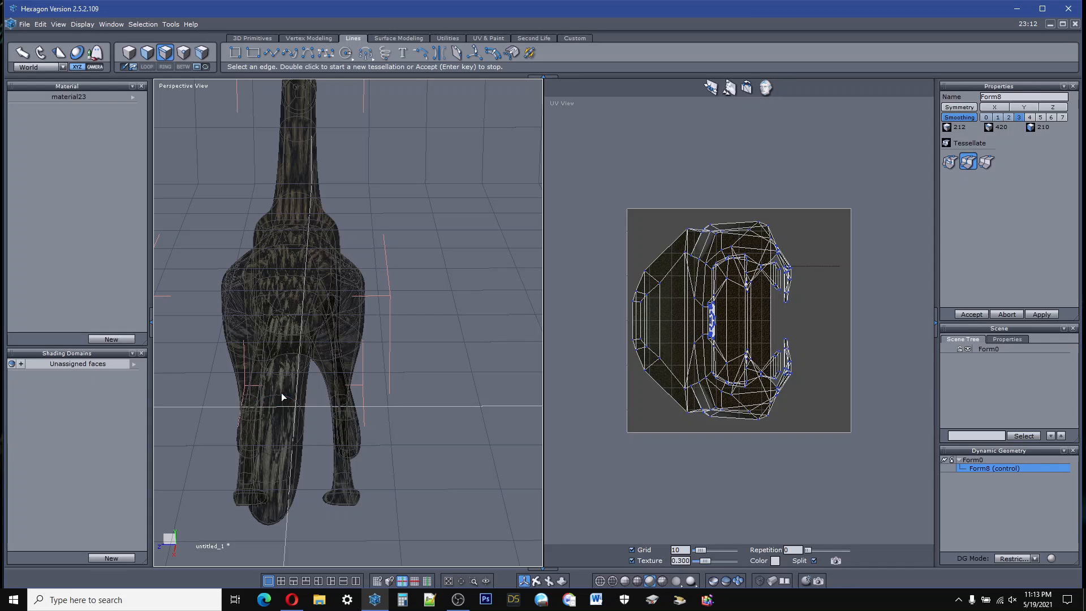
{"action": "scroll", "coordinate": [300, 340], "scroll_direction": "up", "scroll_amount": 5}
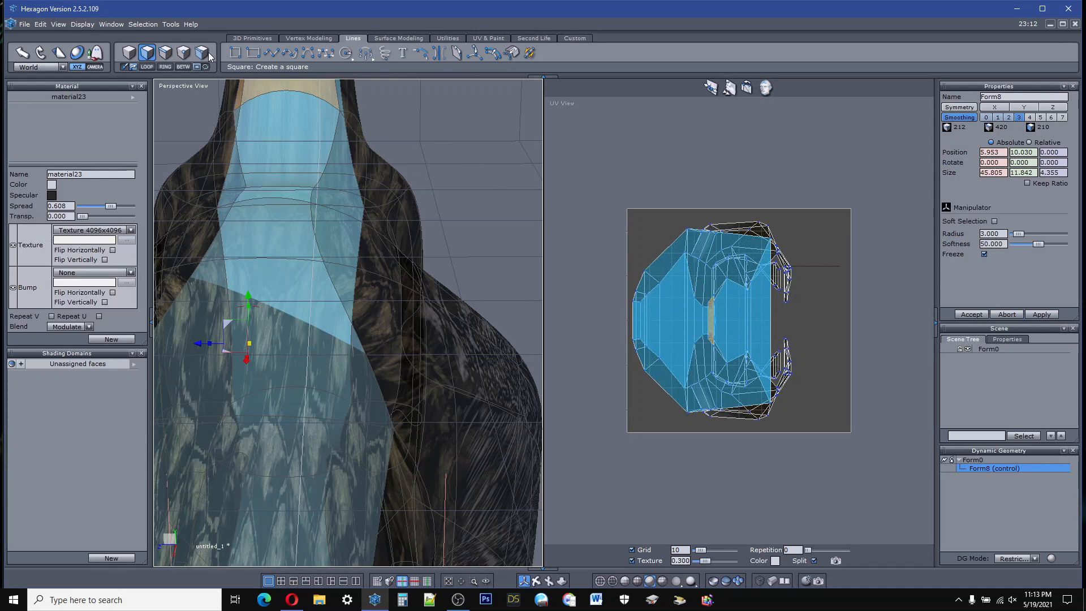
Step: Select the ring of edges crossing the spine from an edge at the neck base and tessellate it into a lengthwise centre edge line
{"action": "left_click", "coordinate": [167, 52]}
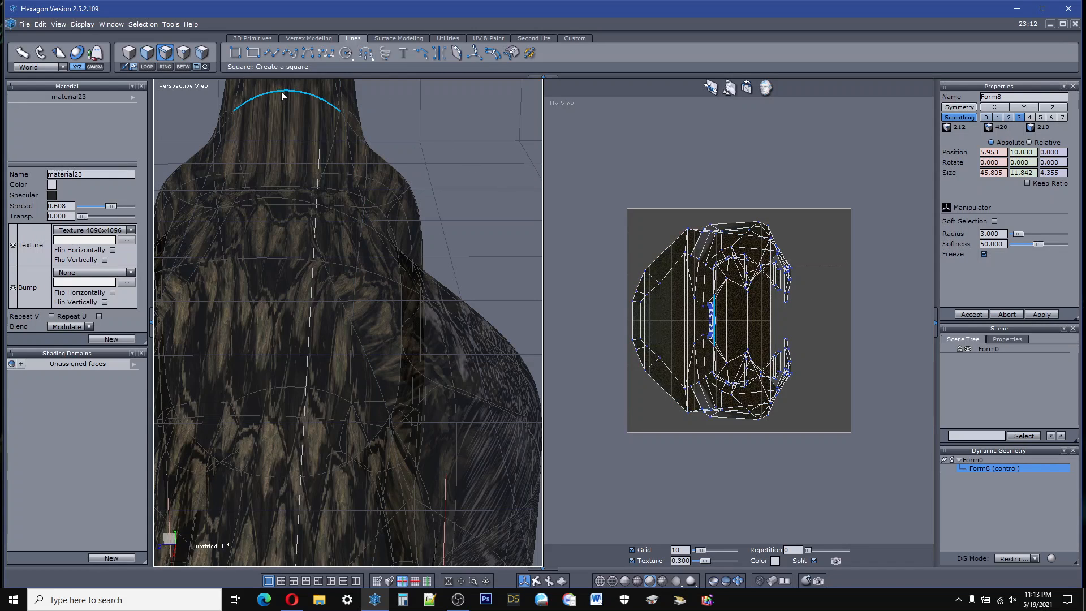
{"action": "left_click", "coordinate": [280, 93]}
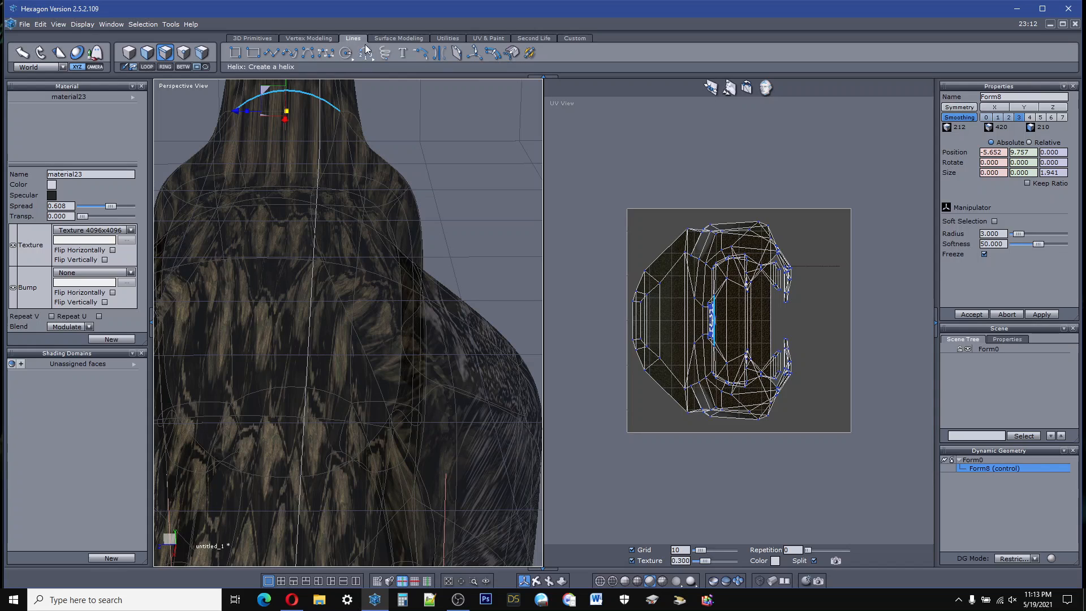
{"action": "left_click", "coordinate": [165, 66]}
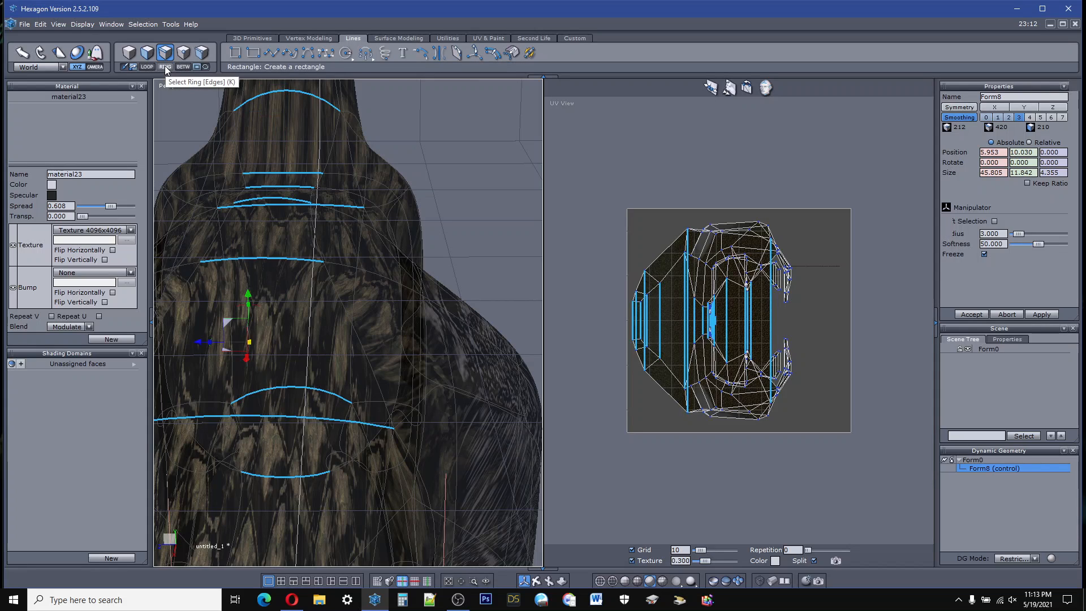
{"action": "left_click", "coordinate": [474, 55]}
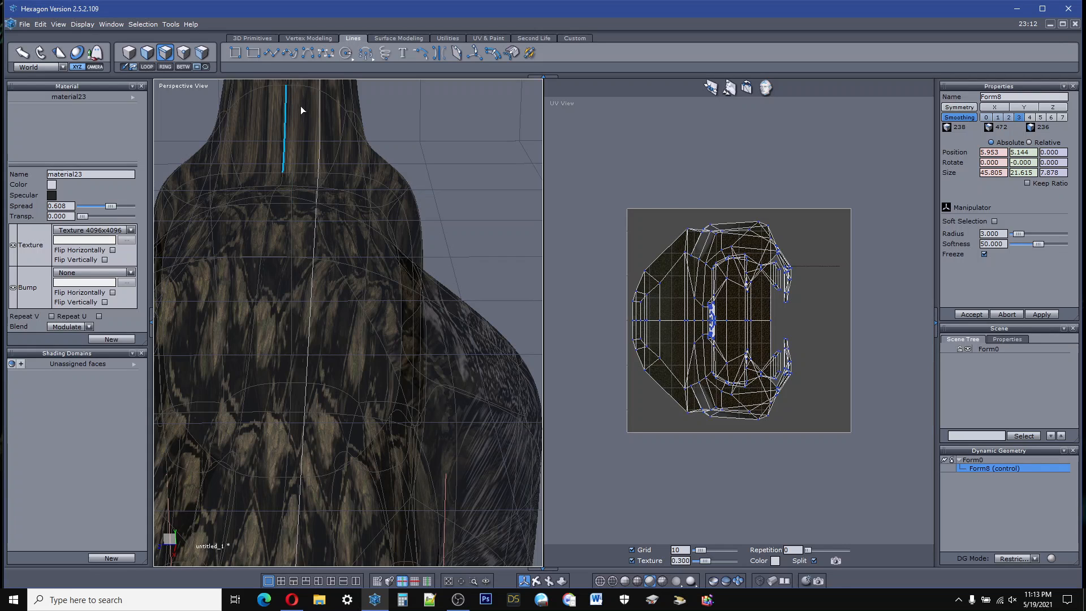
Step: Select the whole new centre edge loop along the creature's back, starting from its edge on the neck
{"action": "scroll", "coordinate": [400, 287], "scroll_direction": "down", "scroll_amount": 10}
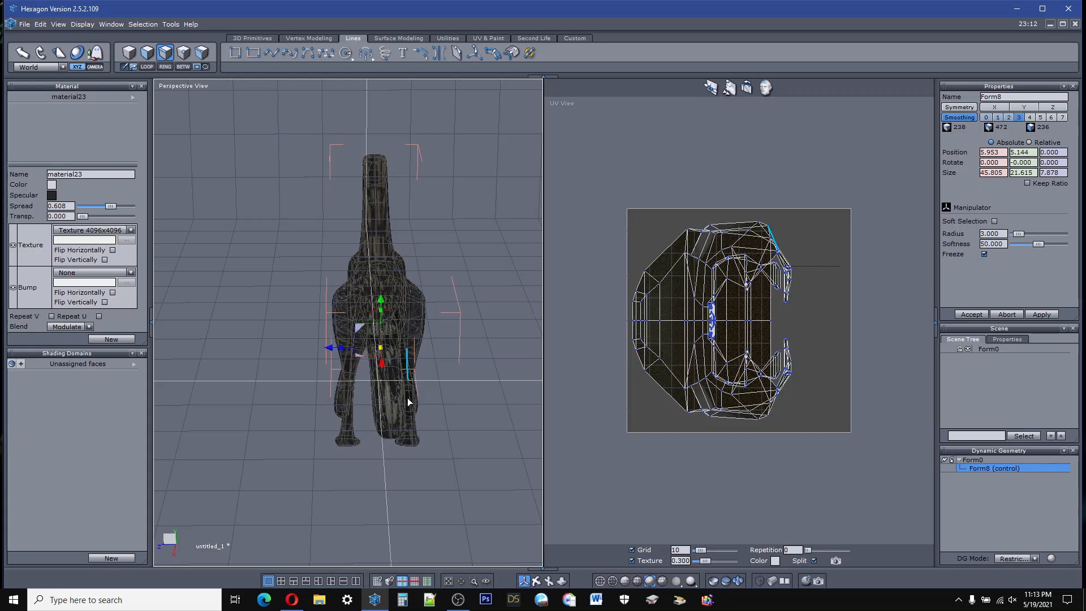
{"action": "scroll", "coordinate": [407, 399], "scroll_direction": "up", "scroll_amount": 5}
{"action": "scroll", "coordinate": [407, 430], "scroll_direction": "down", "scroll_amount": 3}
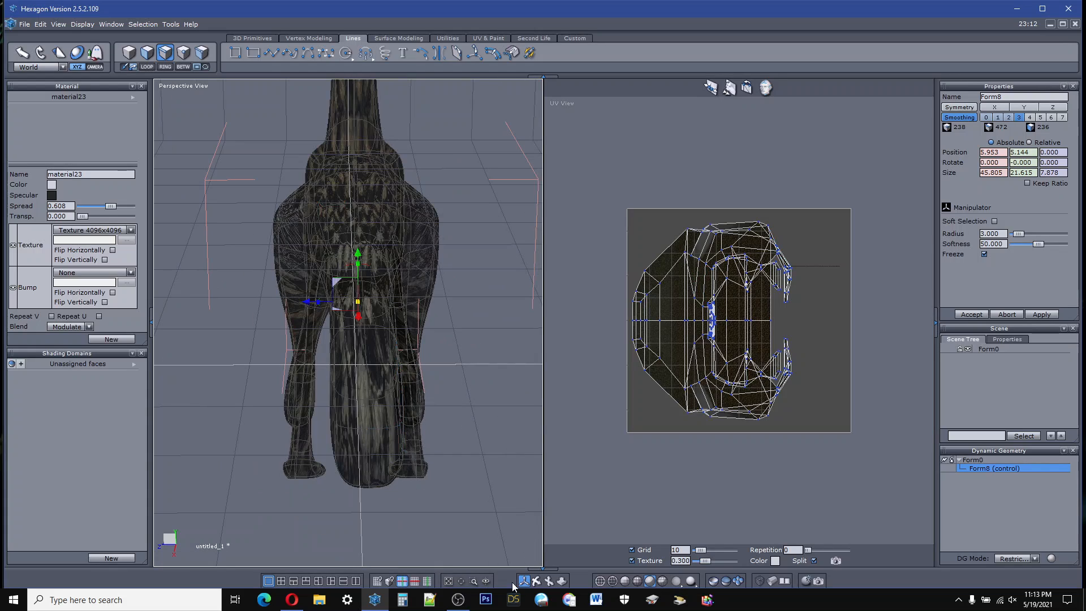
{"action": "left_click_drag", "start_coordinate": [536, 582], "coordinate": [650, 580]}
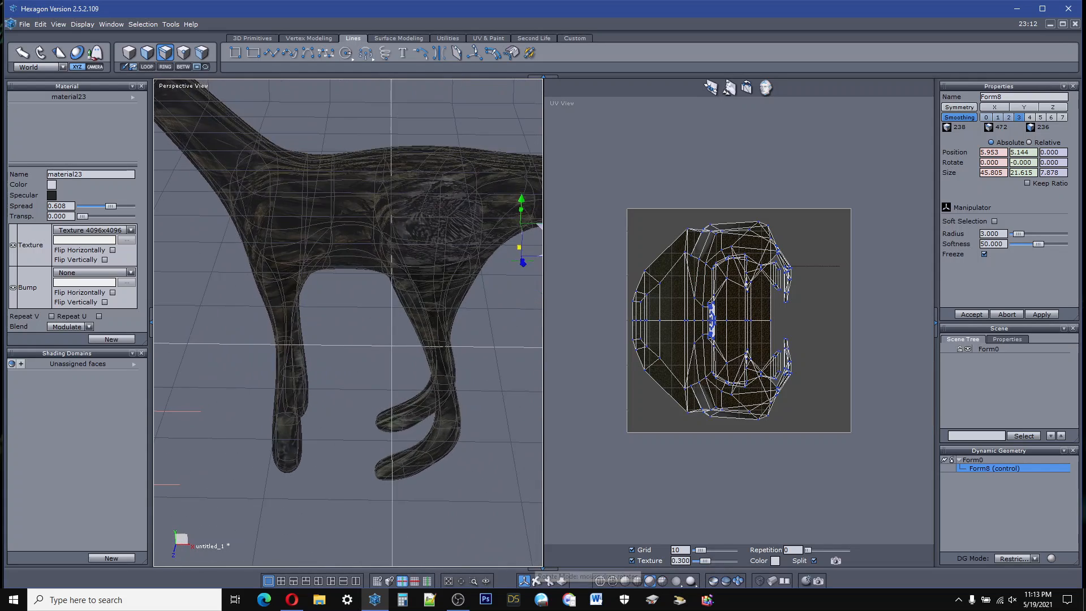
{"action": "scroll", "coordinate": [355, 420], "scroll_direction": "down", "scroll_amount": 5}
{"action": "scroll", "coordinate": [340, 316], "scroll_direction": "up", "scroll_amount": 6}
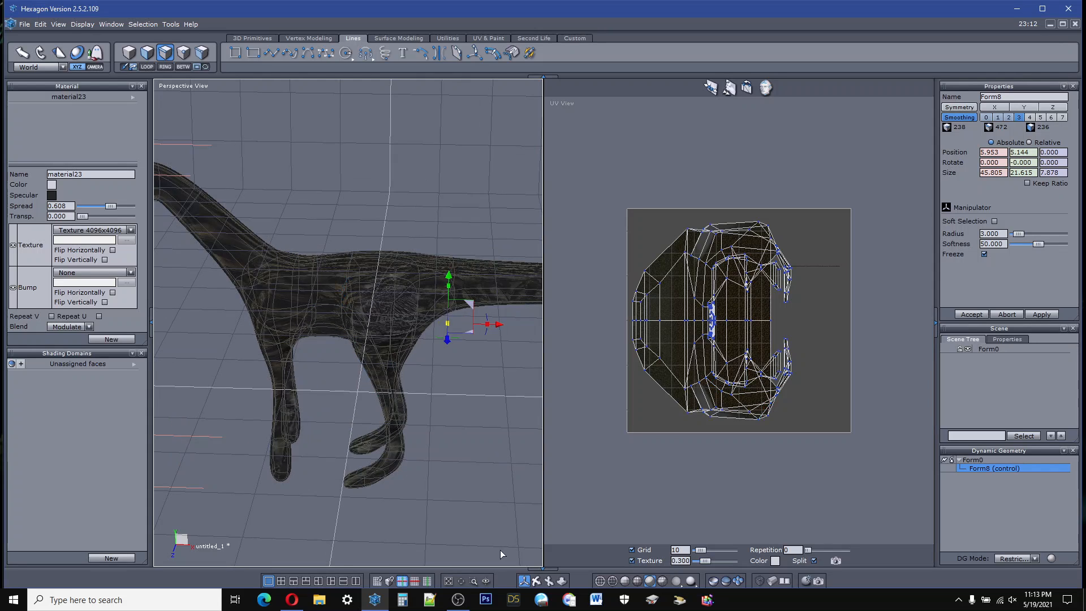
{"action": "left_click_drag", "start_coordinate": [536, 582], "coordinate": [438, 593]}
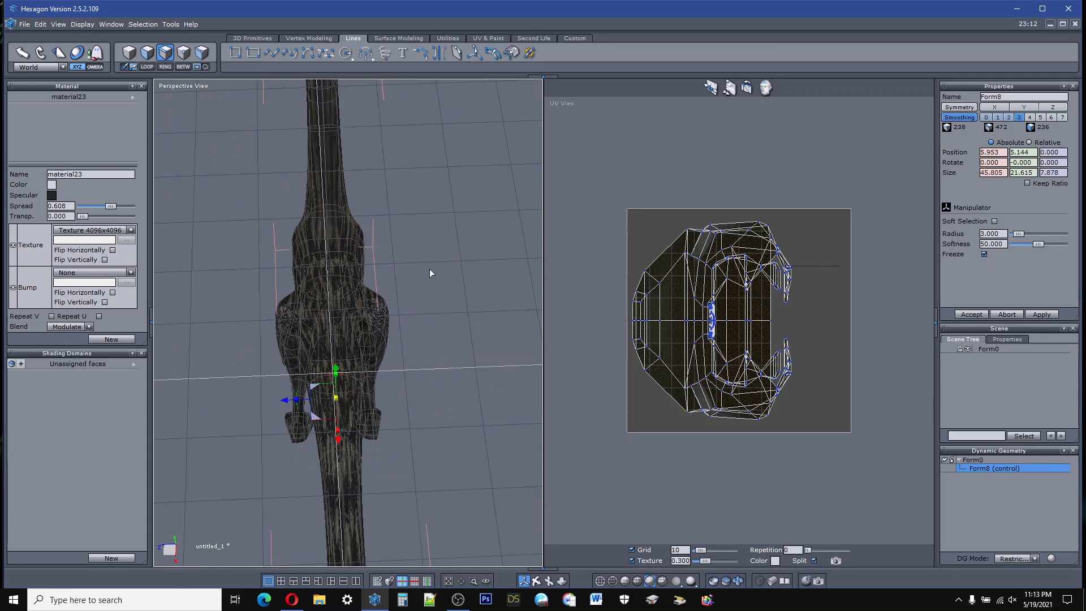
{"action": "scroll", "coordinate": [334, 209], "scroll_direction": "up", "scroll_amount": 5}
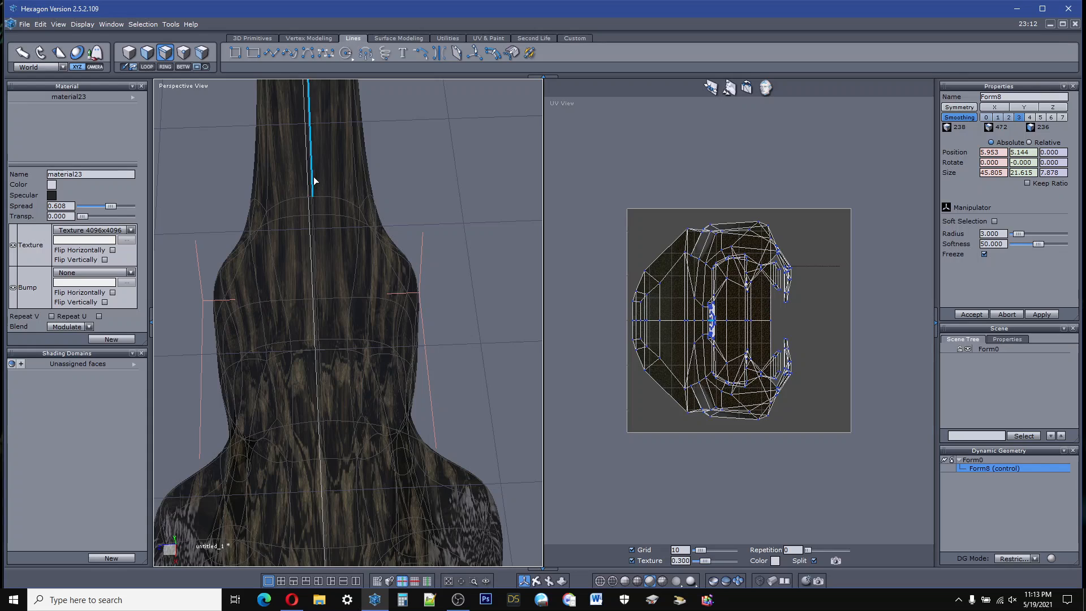
{"action": "left_click", "coordinate": [314, 177]}
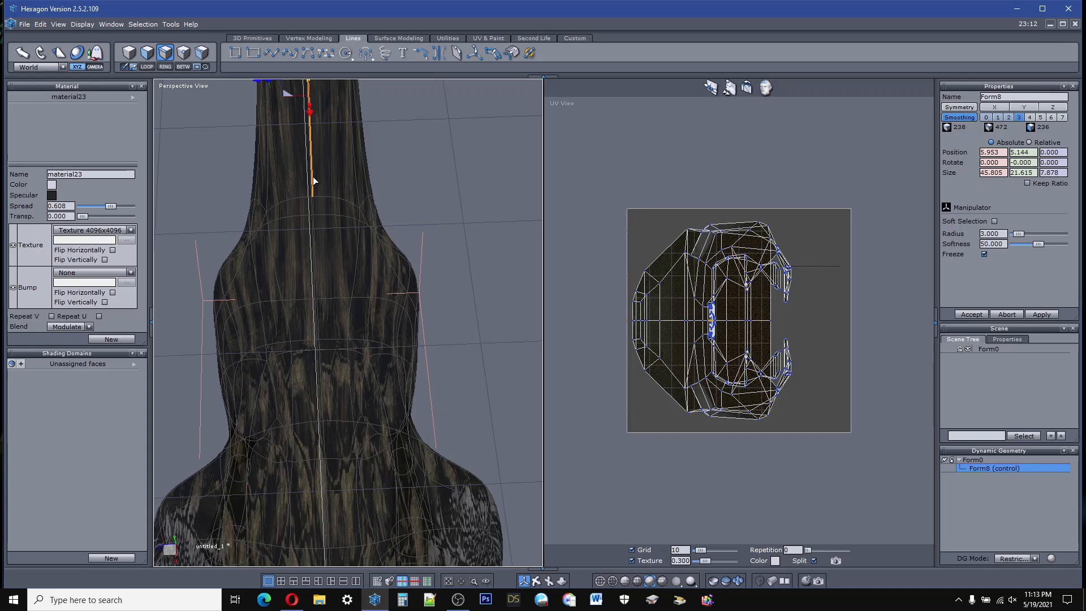
{"action": "left_click", "coordinate": [152, 66]}
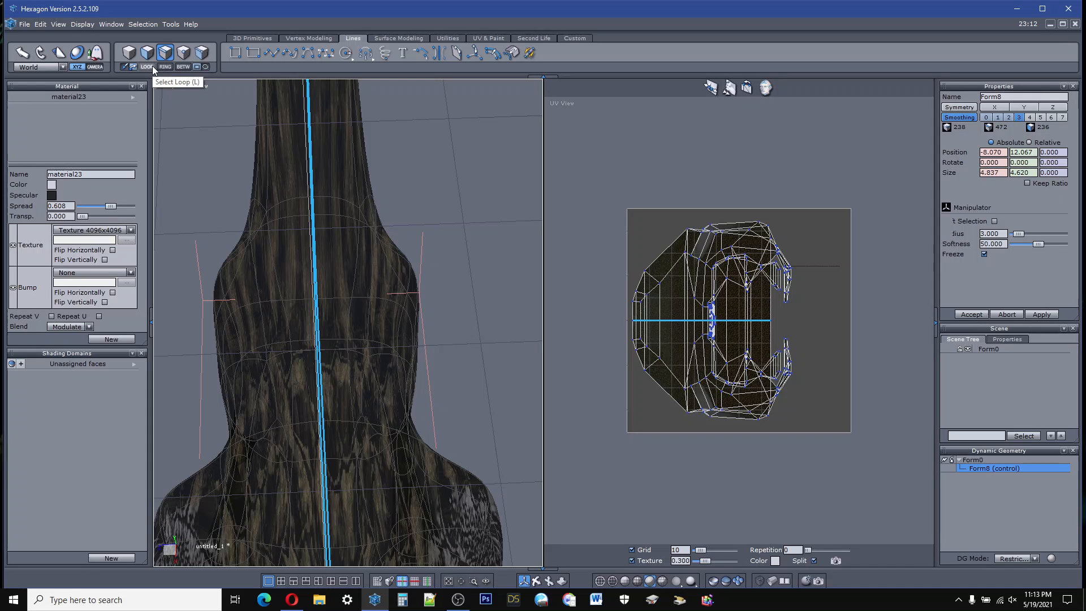
Step: Unfold the creature's UVs with the selected centre edge loop as the seam and inspect the resulting layout
{"action": "left_click", "coordinate": [767, 87]}
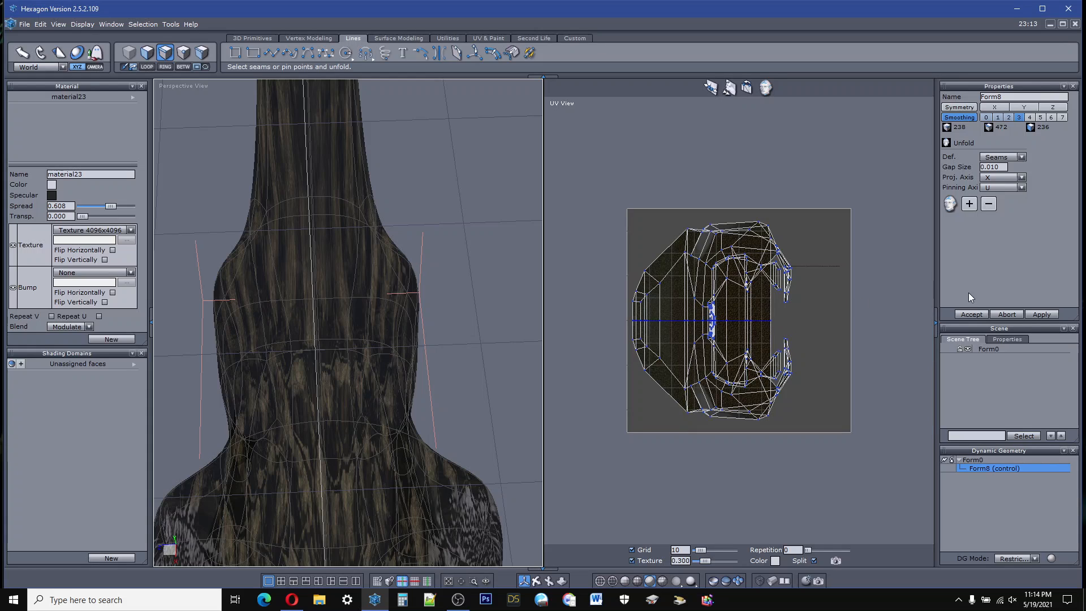
{"action": "left_click", "coordinate": [952, 205]}
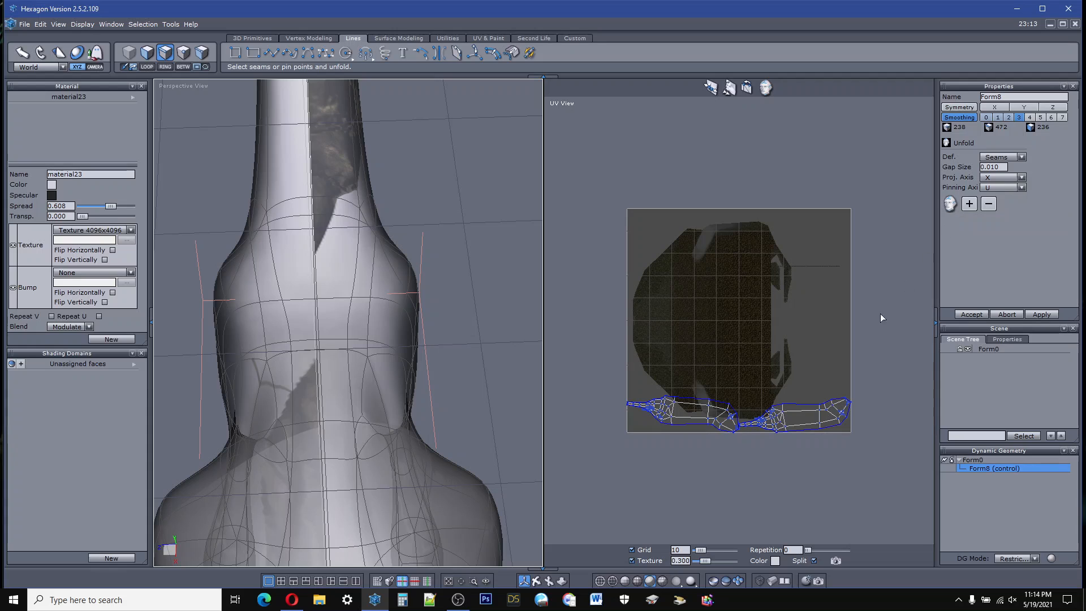
{"action": "scroll", "coordinate": [762, 419], "scroll_direction": "up", "scroll_amount": 2}
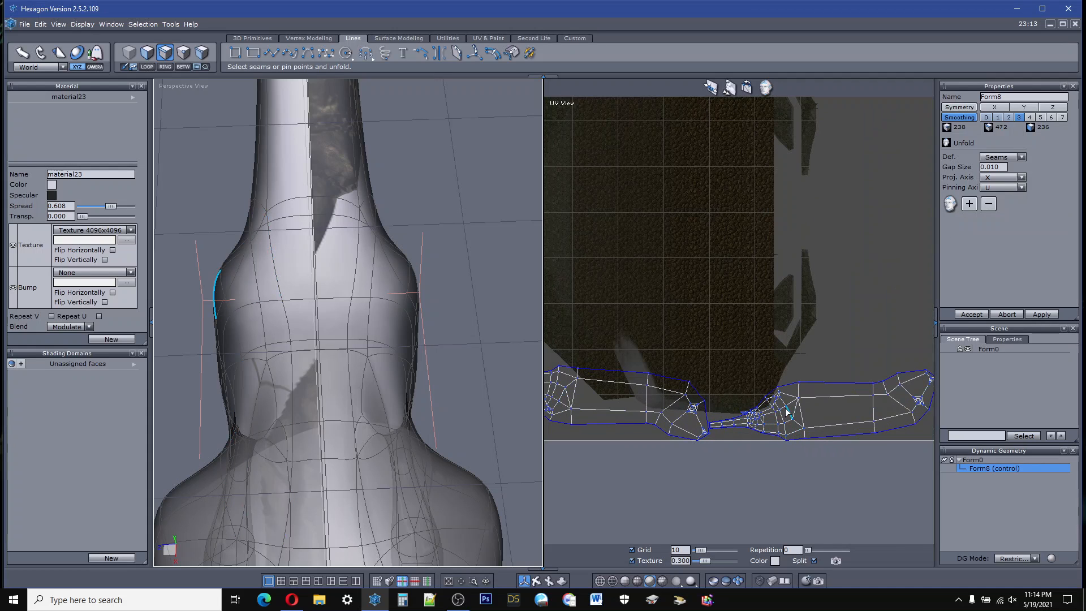
{"action": "scroll", "coordinate": [787, 412], "scroll_direction": "up", "scroll_amount": 2}
{"action": "scroll", "coordinate": [710, 386], "scroll_direction": "down", "scroll_amount": 2}
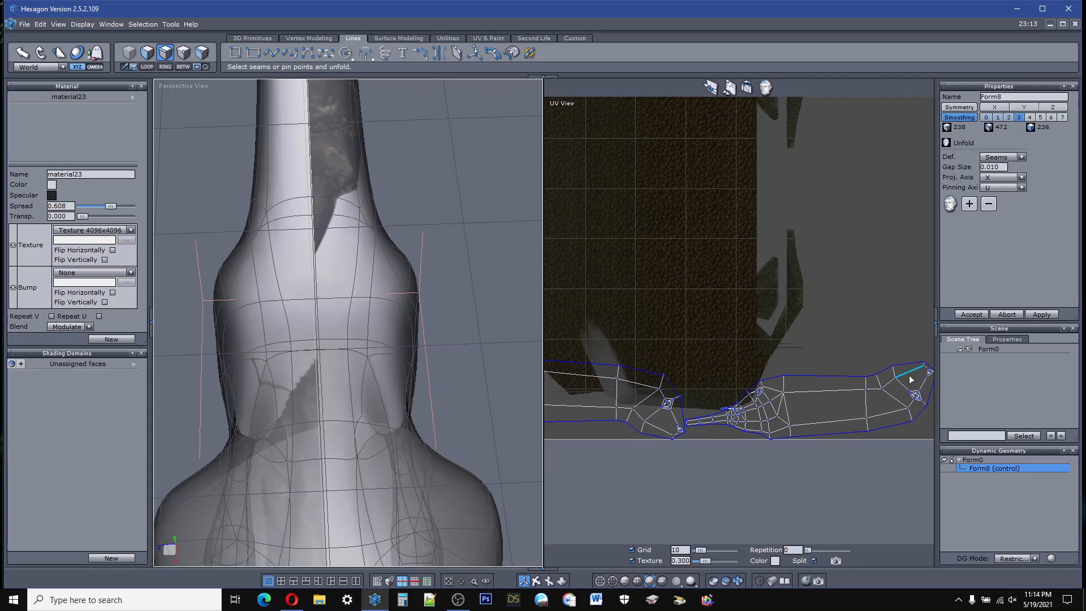
Step: Check the unfolded UV islands against the creature model and accept the seam unfold
{"action": "scroll", "coordinate": [657, 378], "scroll_direction": "down", "scroll_amount": 3}
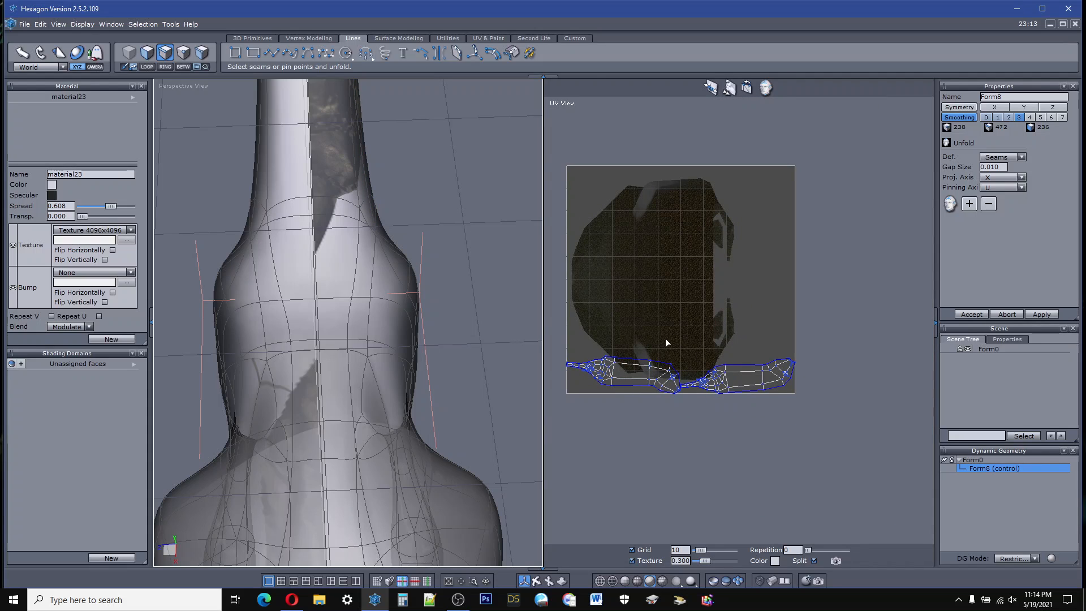
{"action": "scroll", "coordinate": [513, 227], "scroll_direction": "down", "scroll_amount": 6}
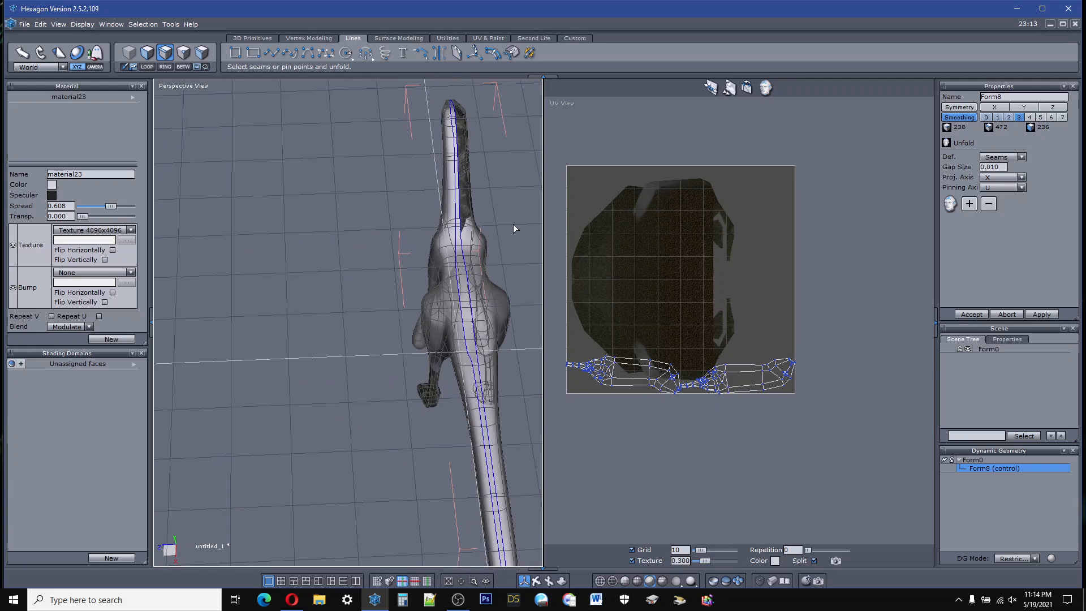
{"action": "right_click_drag", "start_coordinate": [526, 548], "coordinate": [540, 464]}
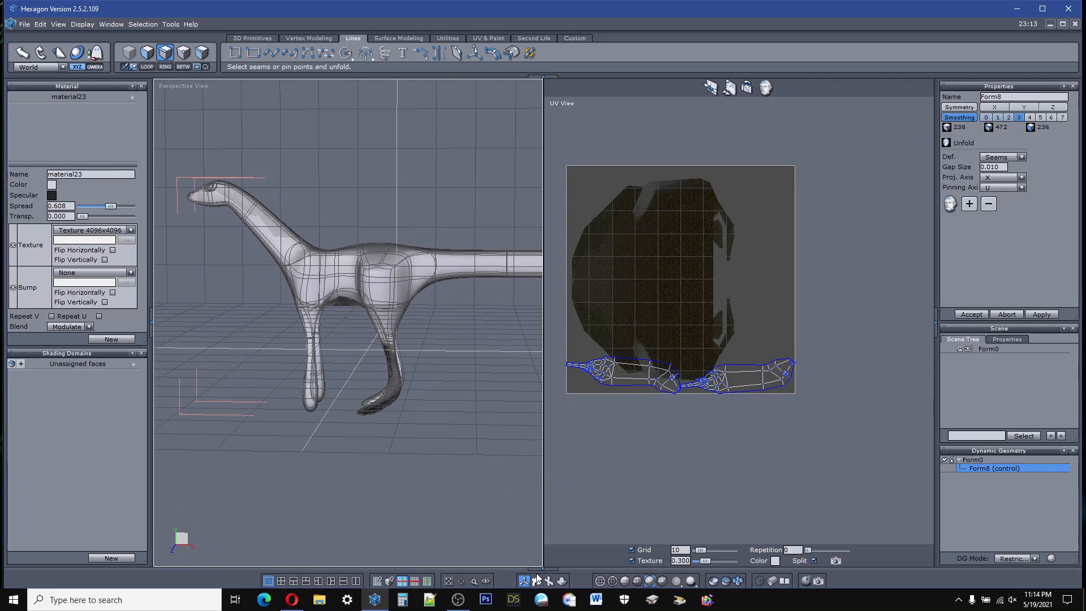
{"action": "scroll", "coordinate": [644, 388], "scroll_direction": "up", "scroll_amount": 5}
{"action": "scroll", "coordinate": [734, 371], "scroll_direction": "down", "scroll_amount": 5}
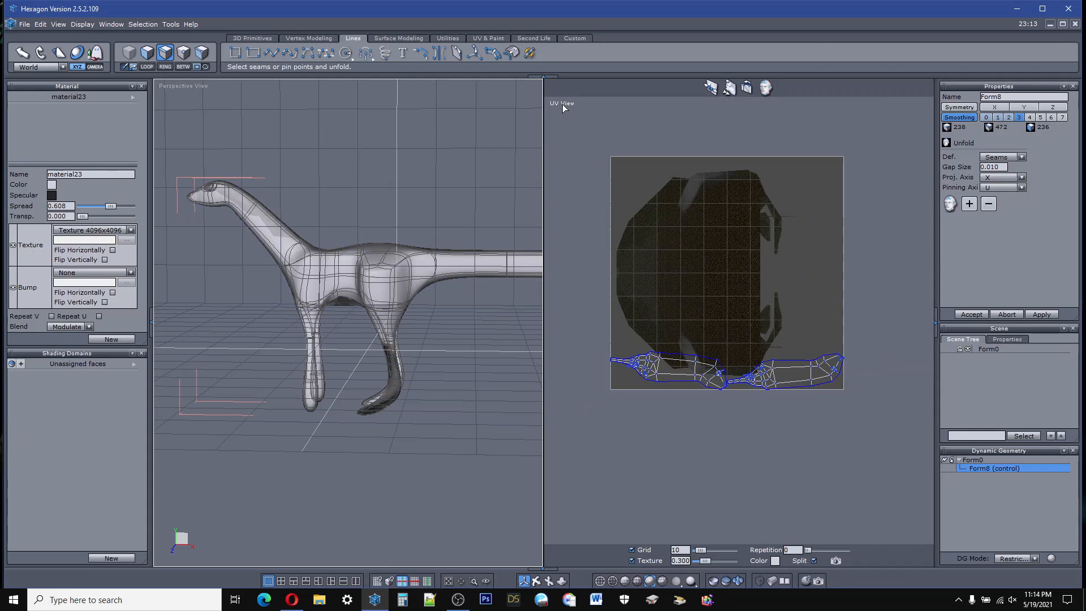
{"action": "scroll", "coordinate": [625, 360], "scroll_direction": "up", "scroll_amount": 5}
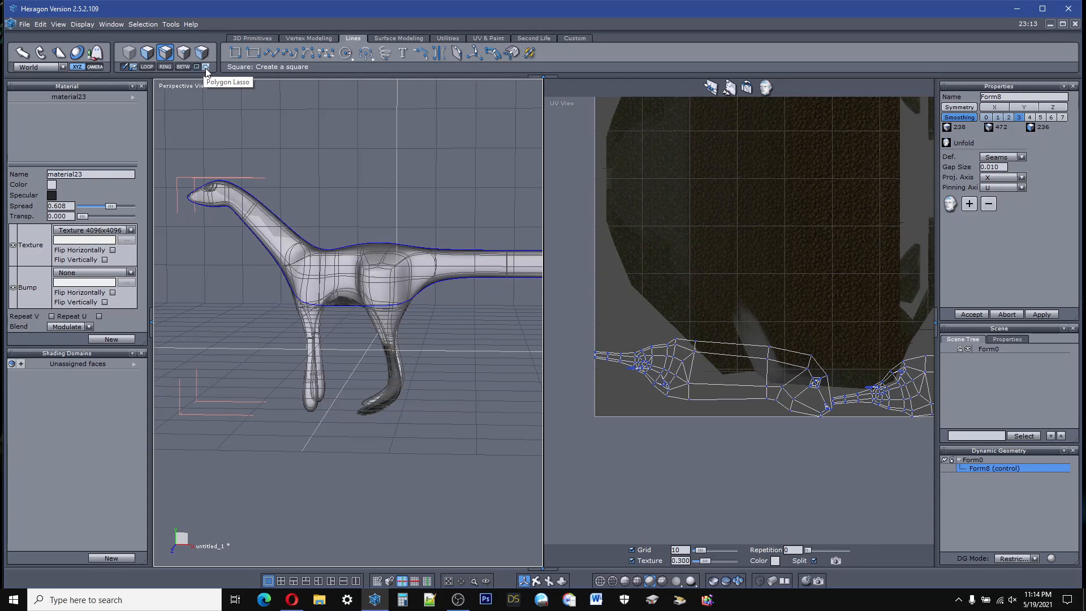
{"action": "left_click", "coordinate": [579, 334]}
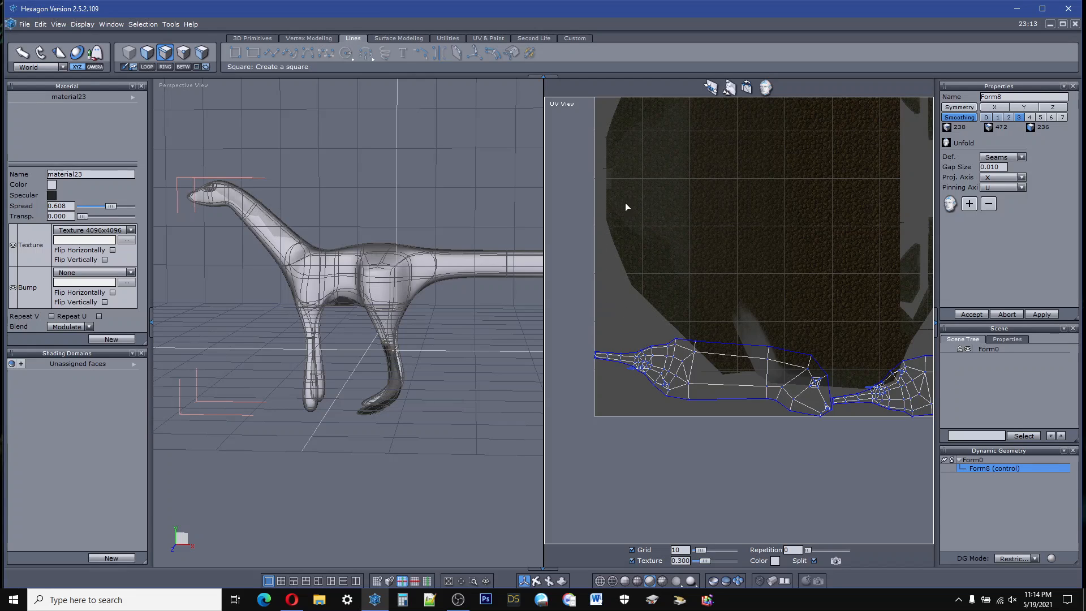
{"action": "left_click", "coordinate": [968, 313]}
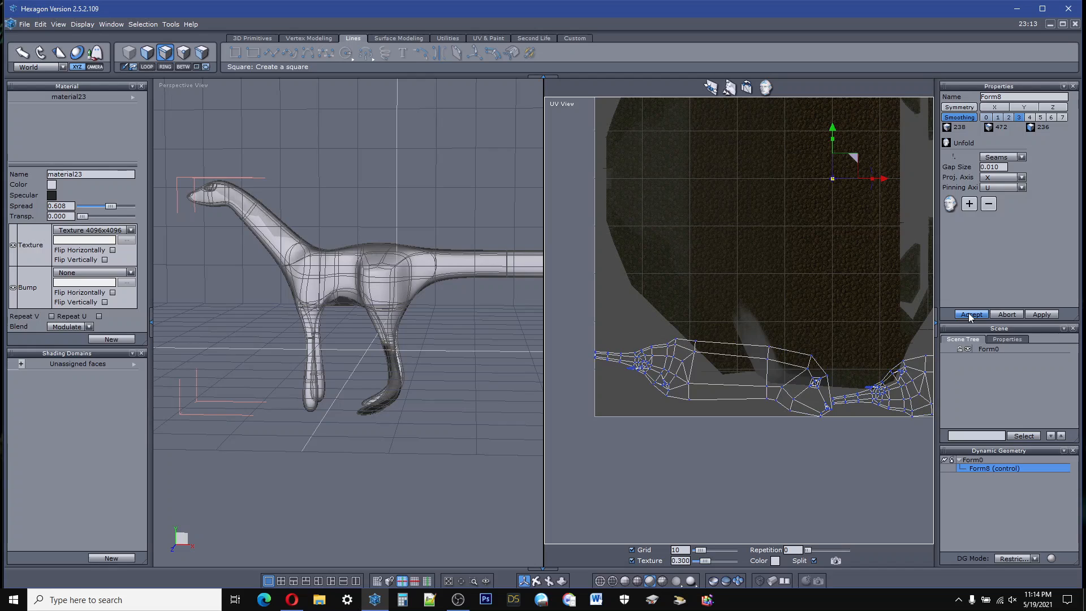
Step: Lasso-select the faces of the first creature half in the UV layout and move that island onto the upper middle of the brown skin texture
{"action": "left_click", "coordinate": [147, 52]}
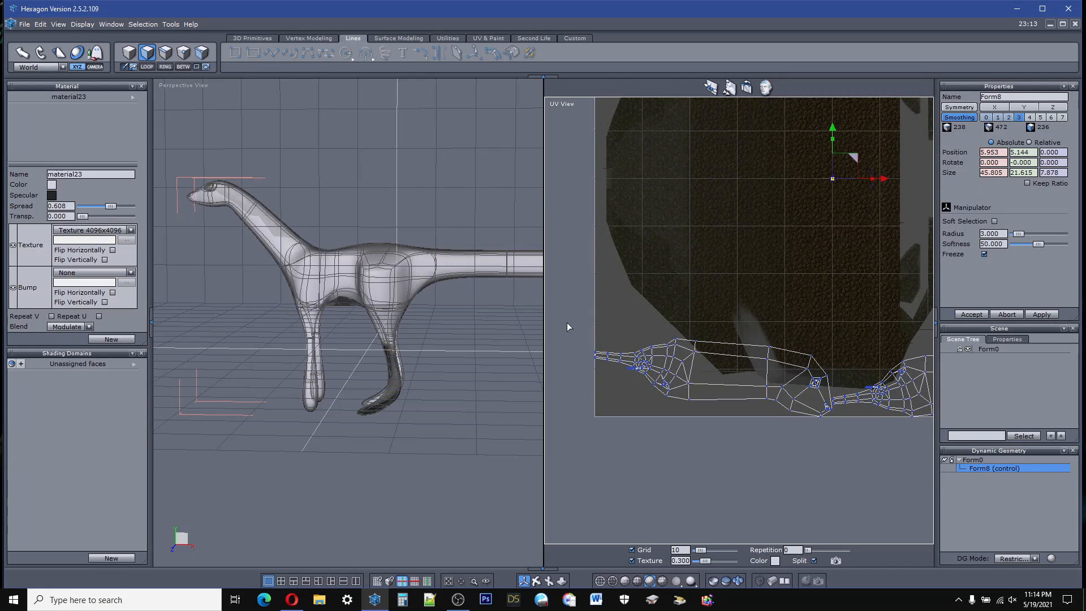
{"action": "mouse_move", "coordinate": [578, 344]}
{"action": "left_mouse_down"}
{"action": "mouse_move", "coordinate": [648, 303]}
{"action": "mouse_move", "coordinate": [737, 312]}
{"action": "mouse_move", "coordinate": [800, 334]}
{"action": "mouse_move", "coordinate": [836, 378]}
{"action": "mouse_move", "coordinate": [814, 428]}
{"action": "mouse_move", "coordinate": [609, 404]}
{"action": "left_mouse_up"}
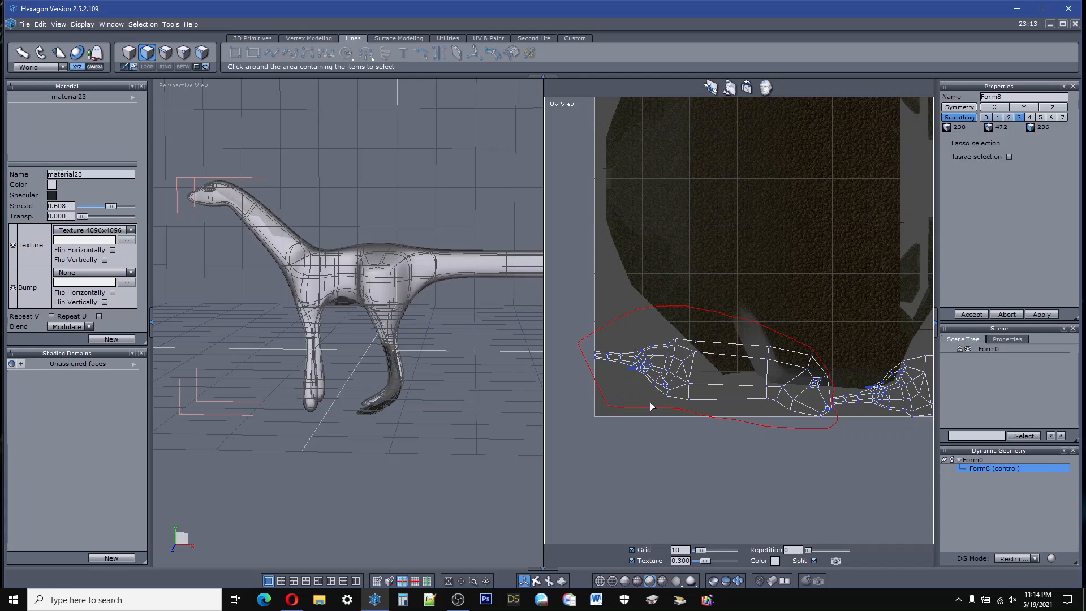
{"action": "scroll", "coordinate": [831, 402], "scroll_direction": "up", "scroll_amount": 3}
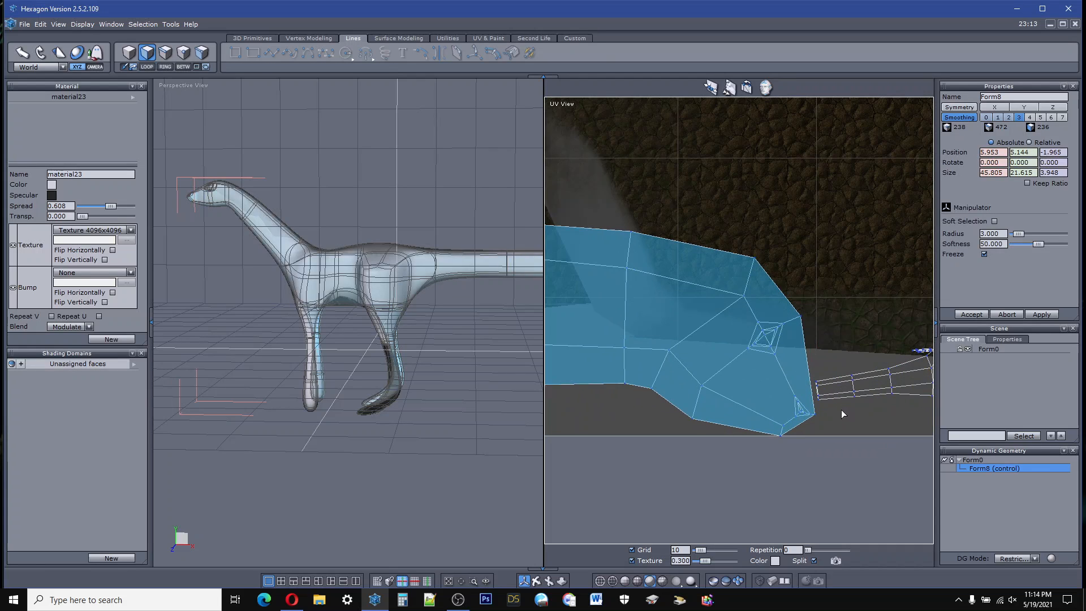
{"action": "scroll", "coordinate": [840, 409], "scroll_direction": "down", "scroll_amount": 5}
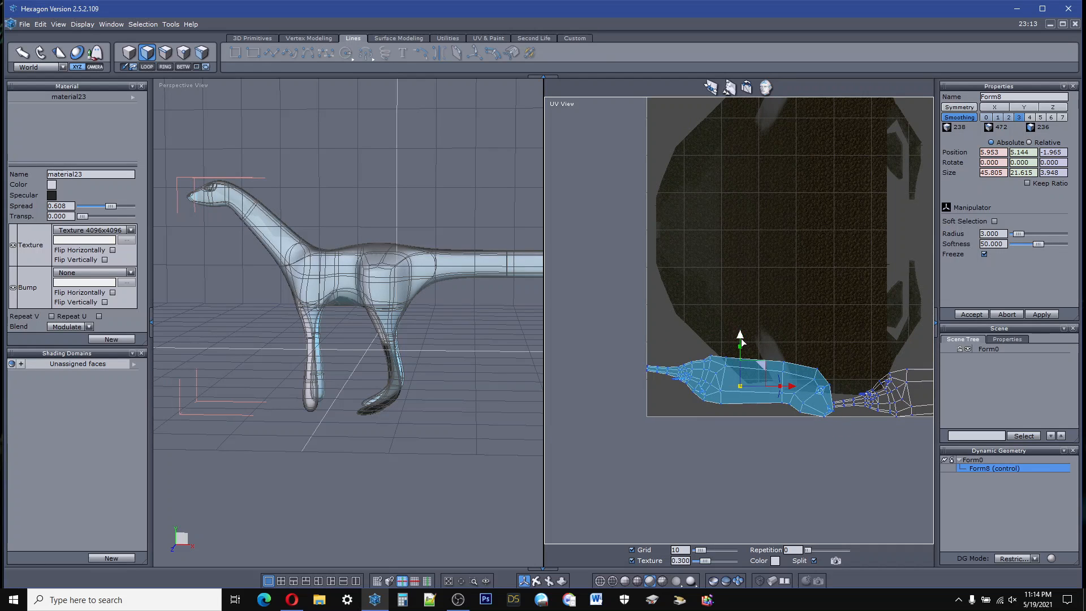
{"action": "left_click_drag", "start_coordinate": [740, 337], "coordinate": [740, 164]}
{"action": "left_click_drag", "start_coordinate": [793, 215], "coordinate": [833, 204]}
{"action": "left_click_drag", "start_coordinate": [784, 163], "coordinate": [784, 144]}
{"action": "scroll", "coordinate": [705, 326], "scroll_direction": "down", "scroll_amount": 4}
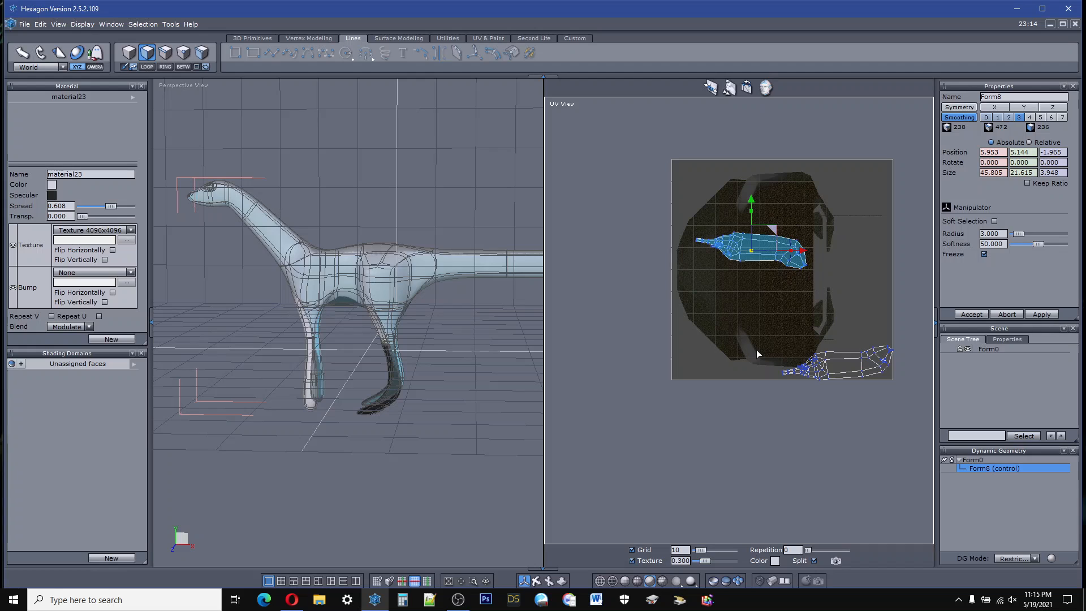
Step: Select the other half's UV island and move it onto the brown texture, directly below and aligned with the first island
{"action": "mouse_move", "coordinate": [742, 320]}
{"action": "left_mouse_down"}
{"action": "mouse_move", "coordinate": [911, 355]}
{"action": "mouse_move", "coordinate": [738, 363]}
{"action": "mouse_move", "coordinate": [736, 345]}
{"action": "mouse_move", "coordinate": [804, 312]}
{"action": "mouse_move", "coordinate": [914, 371]}
{"action": "mouse_move", "coordinate": [760, 417]}
{"action": "mouse_move", "coordinate": [730, 356]}
{"action": "left_mouse_up"}
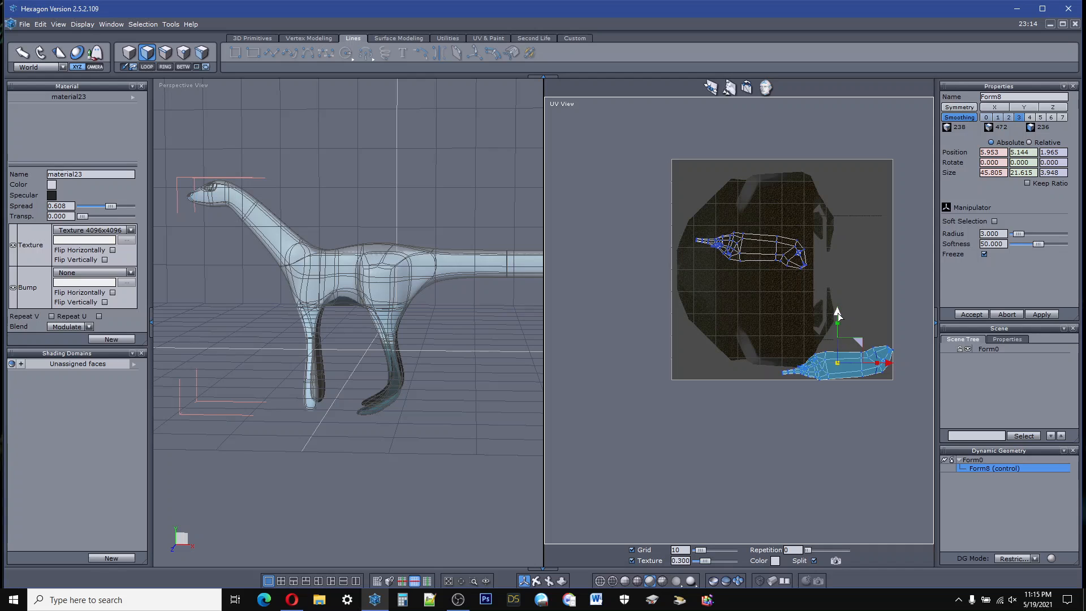
{"action": "left_click_drag", "start_coordinate": [837, 313], "coordinate": [835, 250]}
{"action": "left_click_drag", "start_coordinate": [889, 299], "coordinate": [804, 312]}
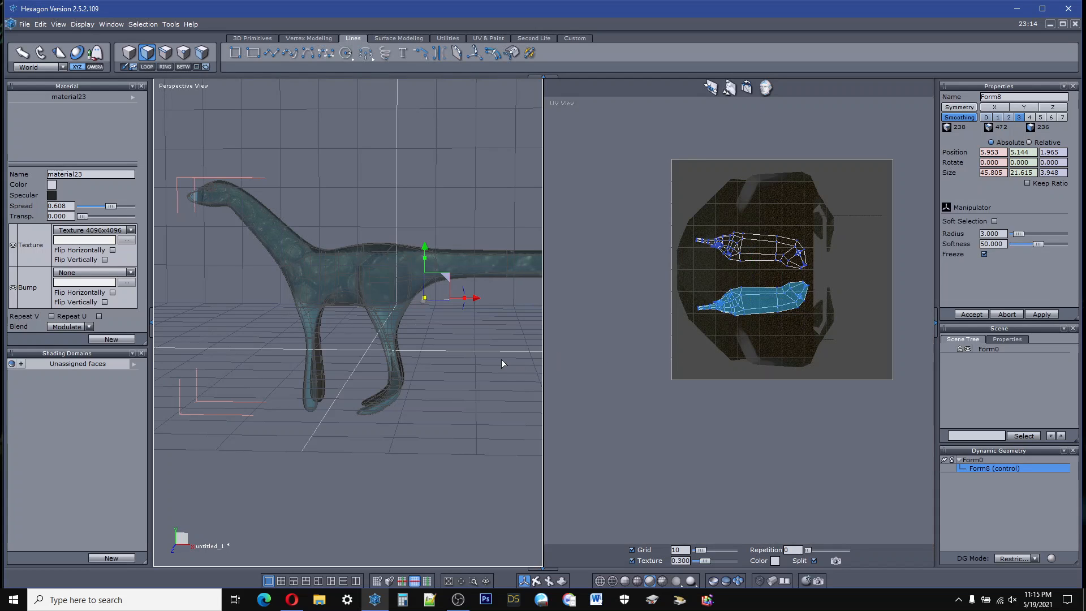
Step: Select the whole creature object and examine how the skin texture covers its body and legs
{"action": "left_click", "coordinate": [457, 198]}
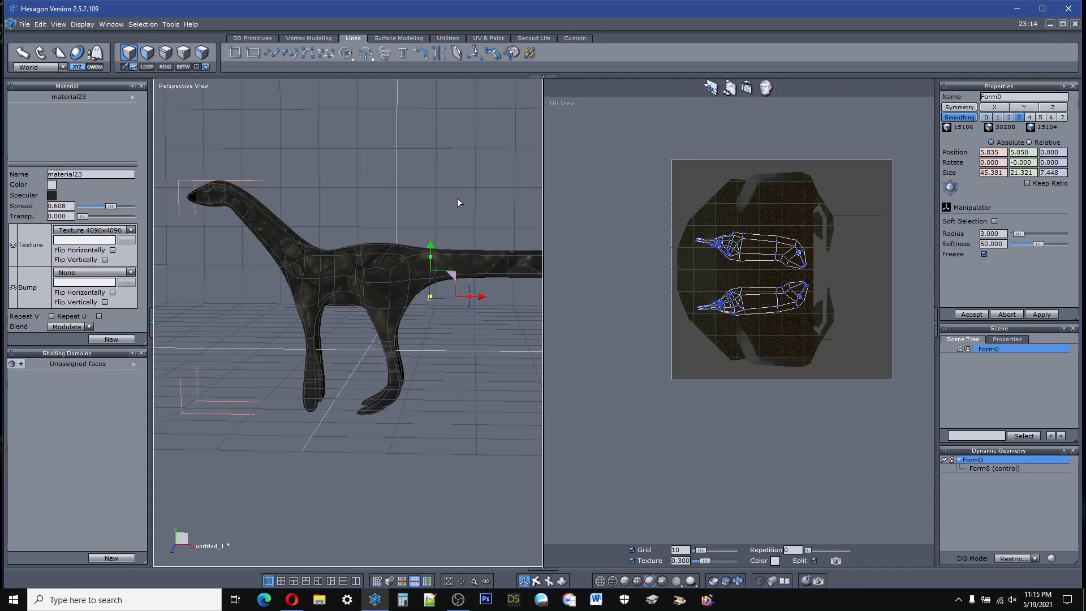
{"action": "scroll", "coordinate": [372, 291], "scroll_direction": "up", "scroll_amount": 8}
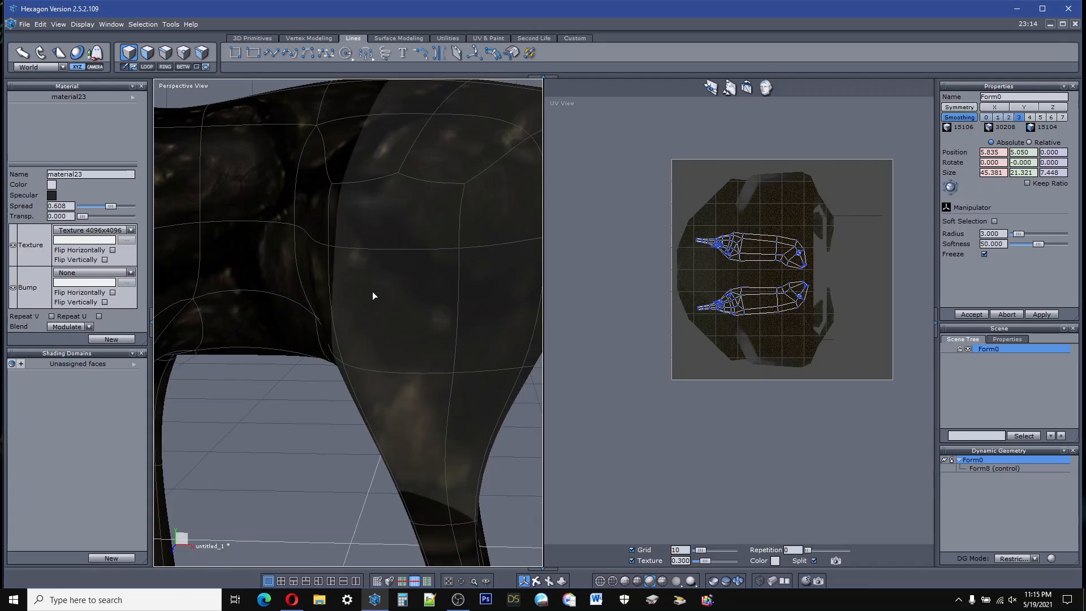
{"action": "scroll", "coordinate": [372, 292], "scroll_direction": "down", "scroll_amount": 8}
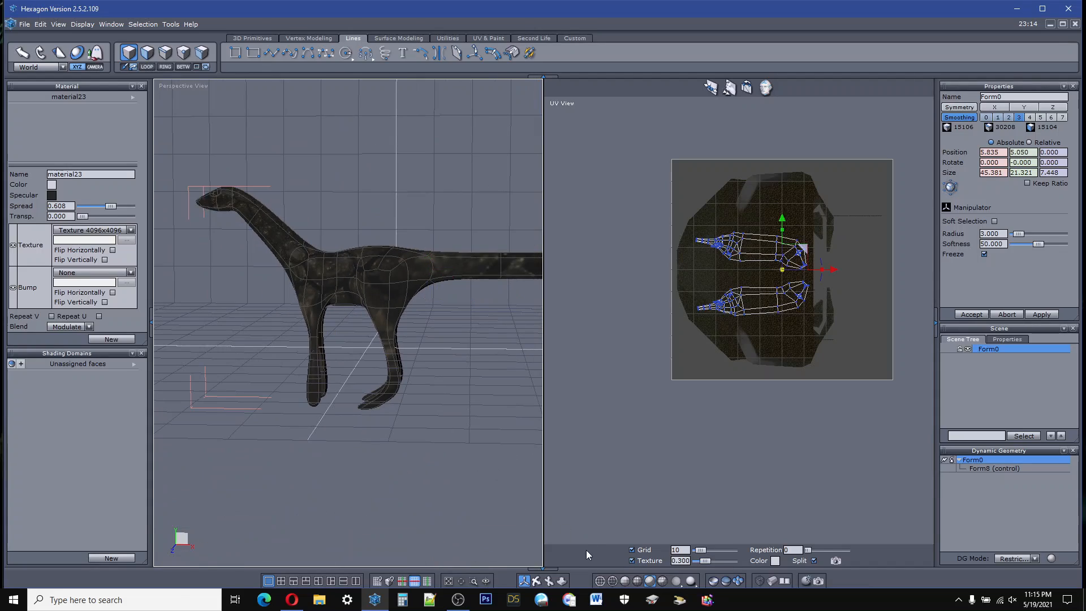
{"action": "right_click_drag", "start_coordinate": [266, 317], "coordinate": [492, 271]}
{"action": "right_click_drag", "start_coordinate": [339, 272], "coordinate": [463, 311]}
{"action": "right_click_drag", "start_coordinate": [243, 295], "coordinate": [145, 305]}
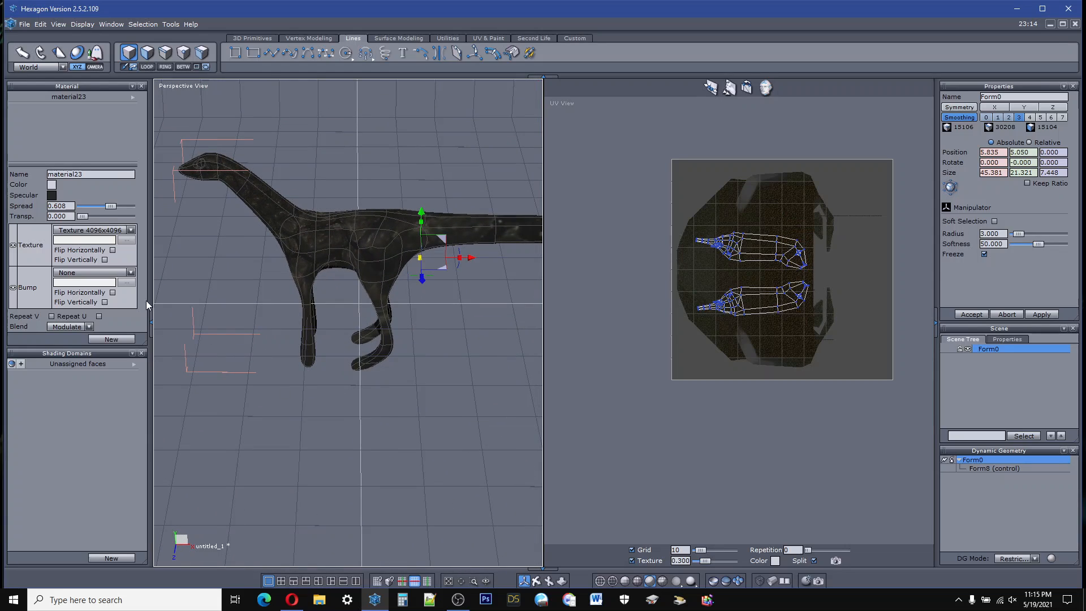
Step: Send the creature to Daz Studio and dismiss the Welcome dialog there
{"action": "left_click", "coordinate": [41, 26]}
{"action": "mouse_move", "coordinate": [25, 24]}
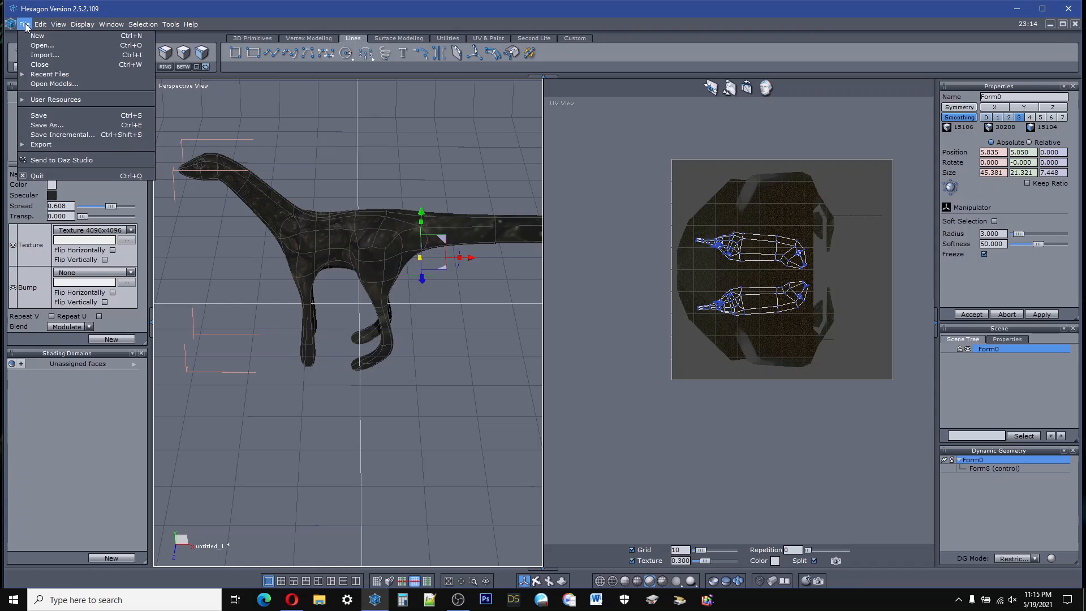
{"action": "left_click", "coordinate": [41, 162]}
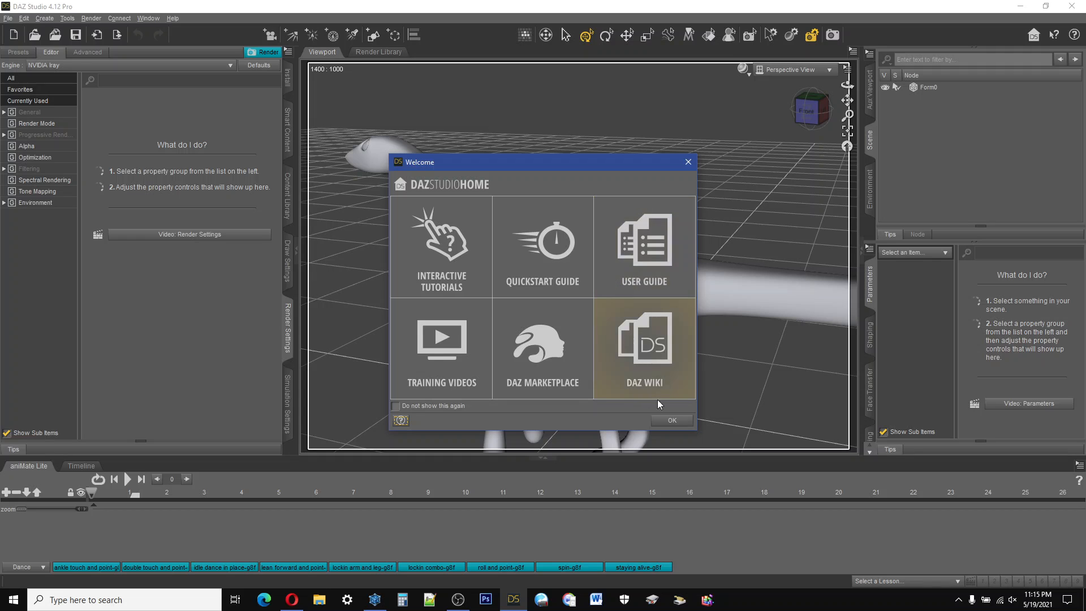
{"action": "left_click", "coordinate": [671, 419]}
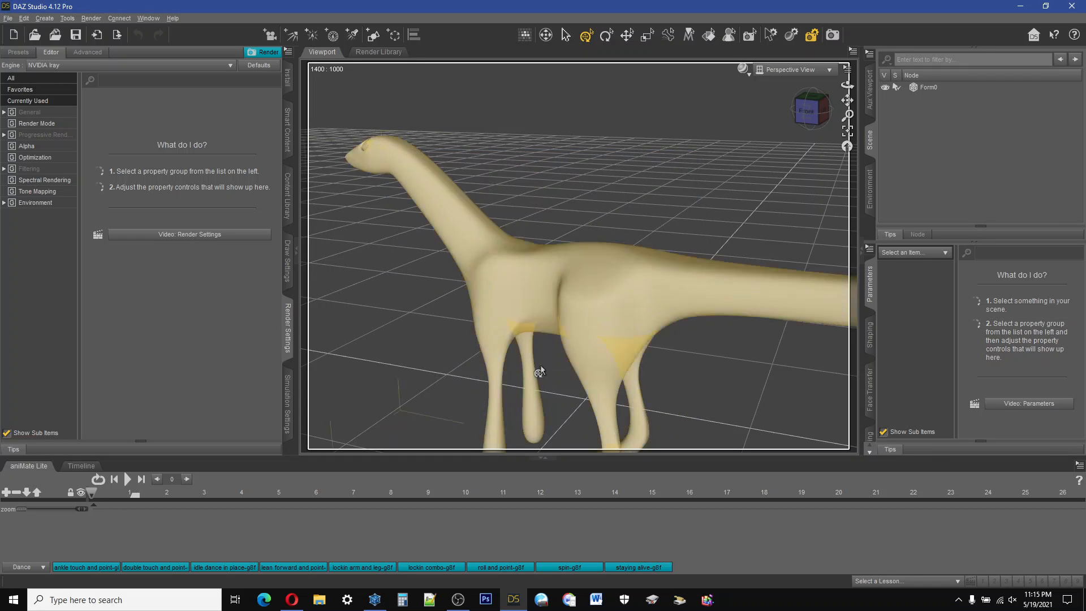
Step: Examine the transferred creature in the Daz Studio perspective view, from the head to the feet
{"action": "left_click", "coordinate": [805, 111]}
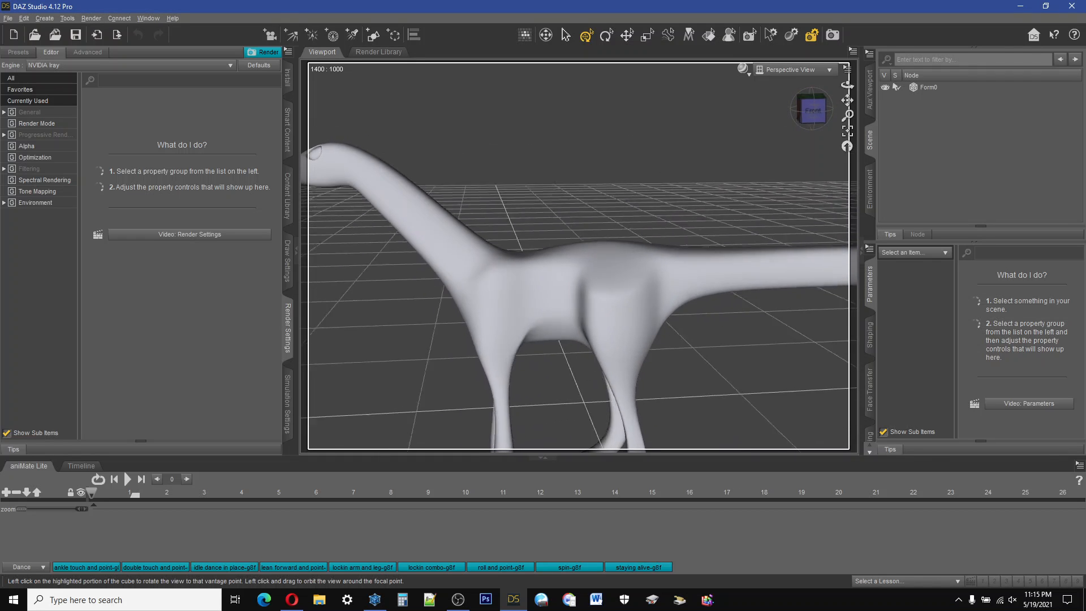
{"action": "mouse_move", "coordinate": [809, 111]}
{"action": "left_mouse_down"}
{"action": "mouse_move", "coordinate": [845, 90]}
{"action": "mouse_move", "coordinate": [867, 121]}
{"action": "mouse_move", "coordinate": [901, 128]}
{"action": "mouse_move", "coordinate": [939, 101]}
{"action": "mouse_move", "coordinate": [912, 93]}
{"action": "mouse_move", "coordinate": [815, 119]}
{"action": "left_mouse_up"}
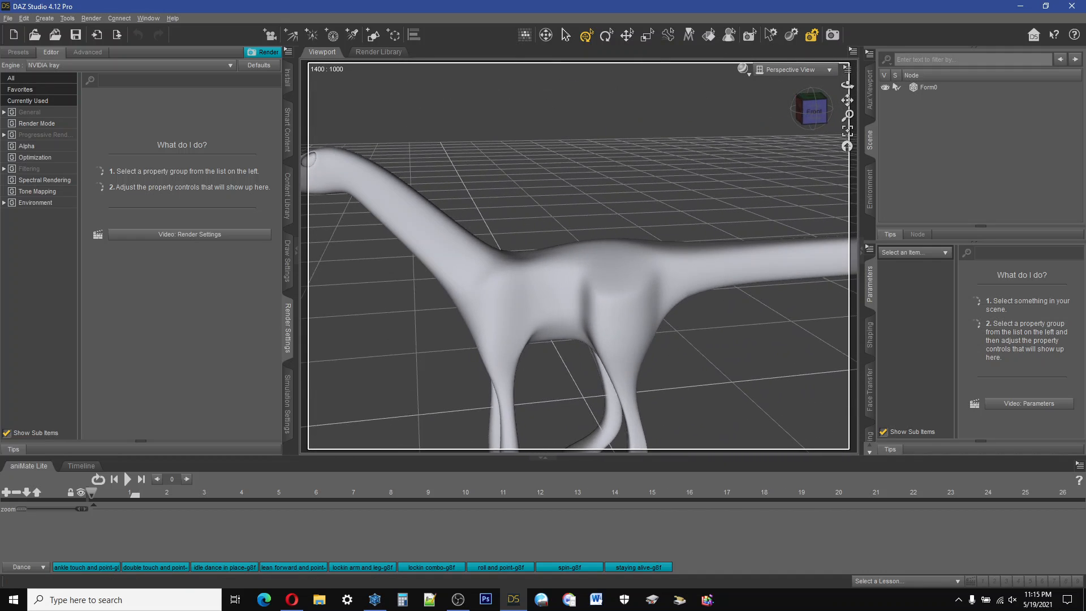
{"action": "scroll", "coordinate": [589, 293], "scroll_direction": "down", "scroll_amount": 5}
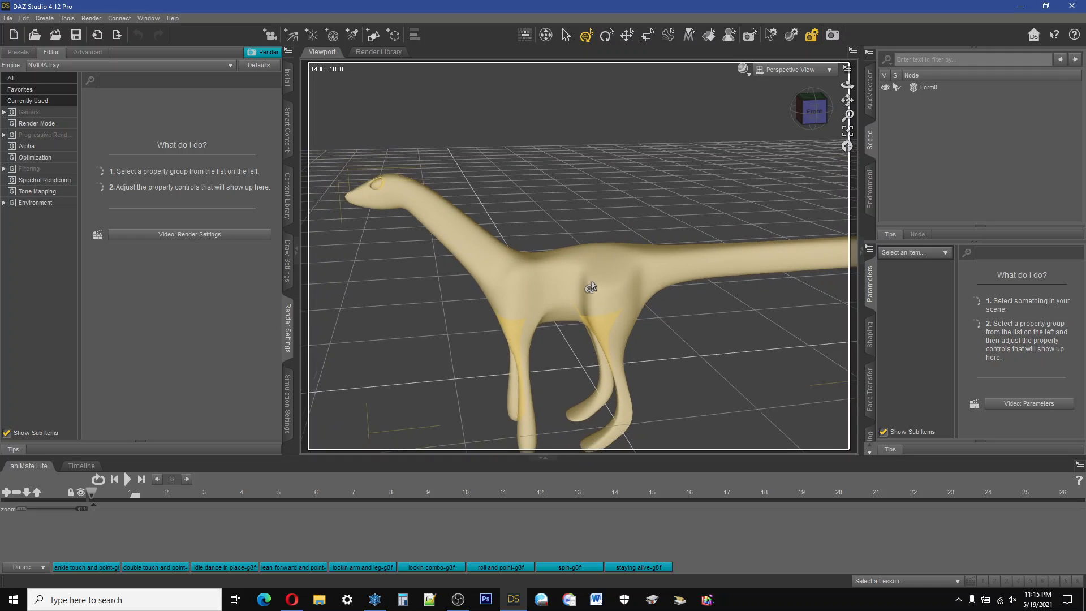
{"action": "scroll", "coordinate": [588, 289], "scroll_direction": "down", "scroll_amount": 2}
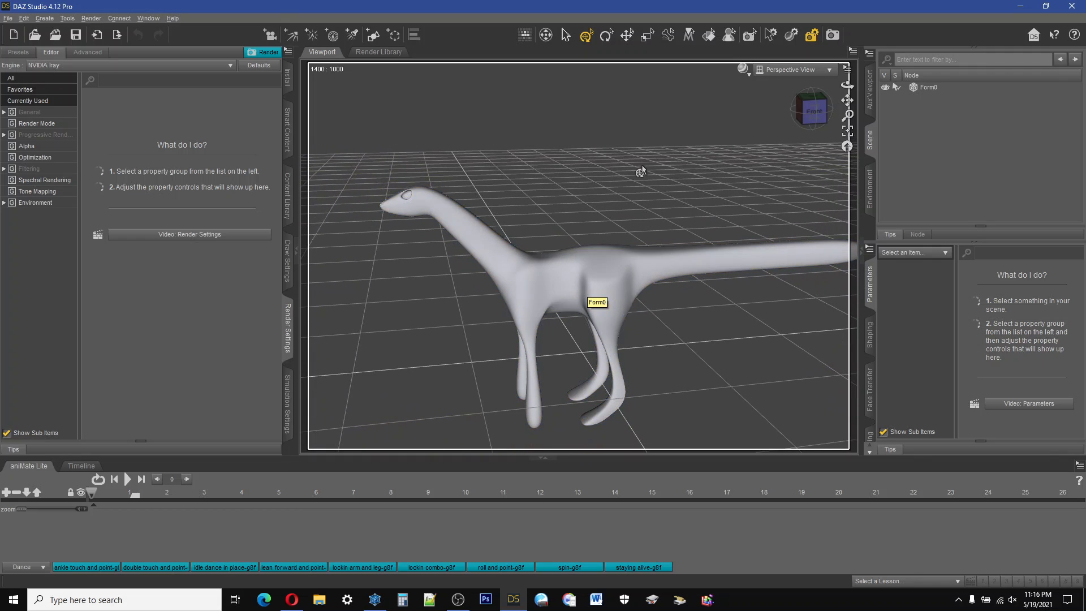
Step: Switch back to Hexagon and save the scene as dino.hxn in the Creatures folder
{"action": "left_click", "coordinate": [521, 606]}
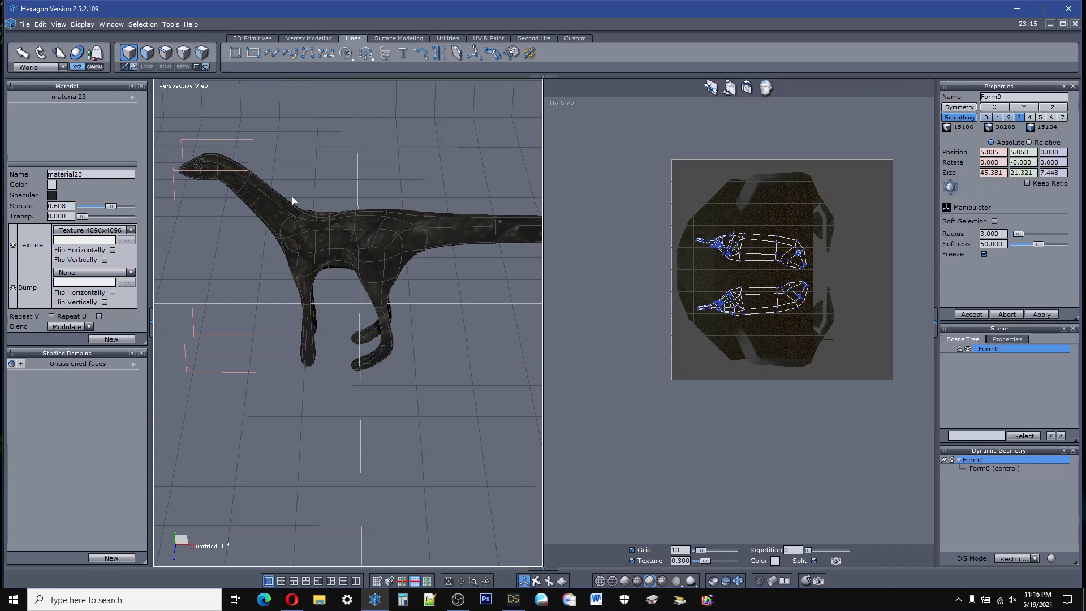
{"action": "left_click", "coordinate": [25, 25]}
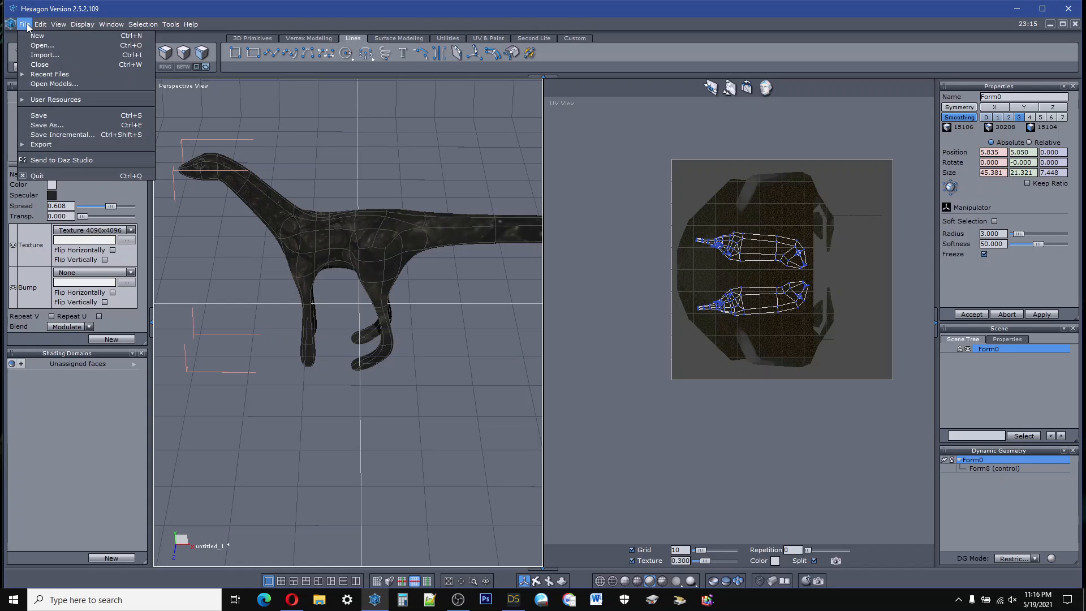
{"action": "left_click", "coordinate": [53, 127]}
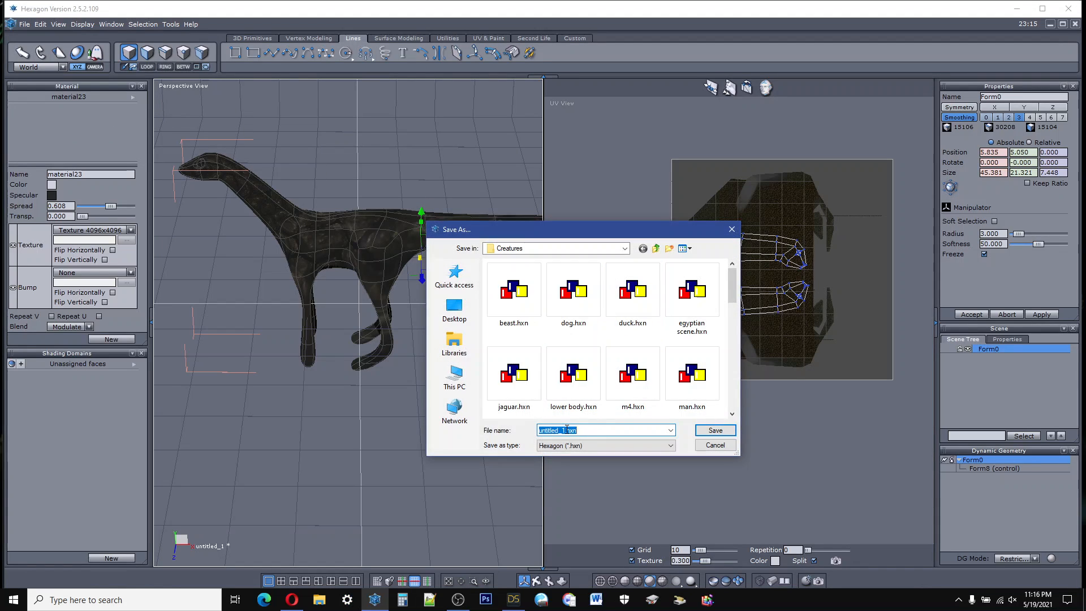
{"action": "left_click", "coordinate": [565, 429]}
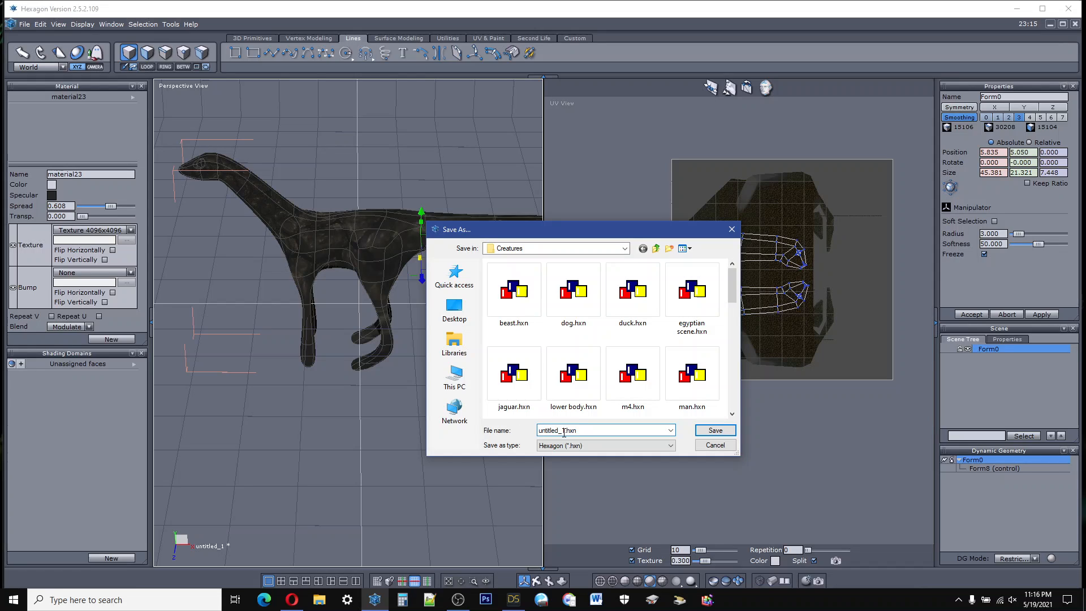
{"action": "left_click_drag", "start_coordinate": [565, 430], "coordinate": [544, 429]}
{"action": "type", "text": "dino"}
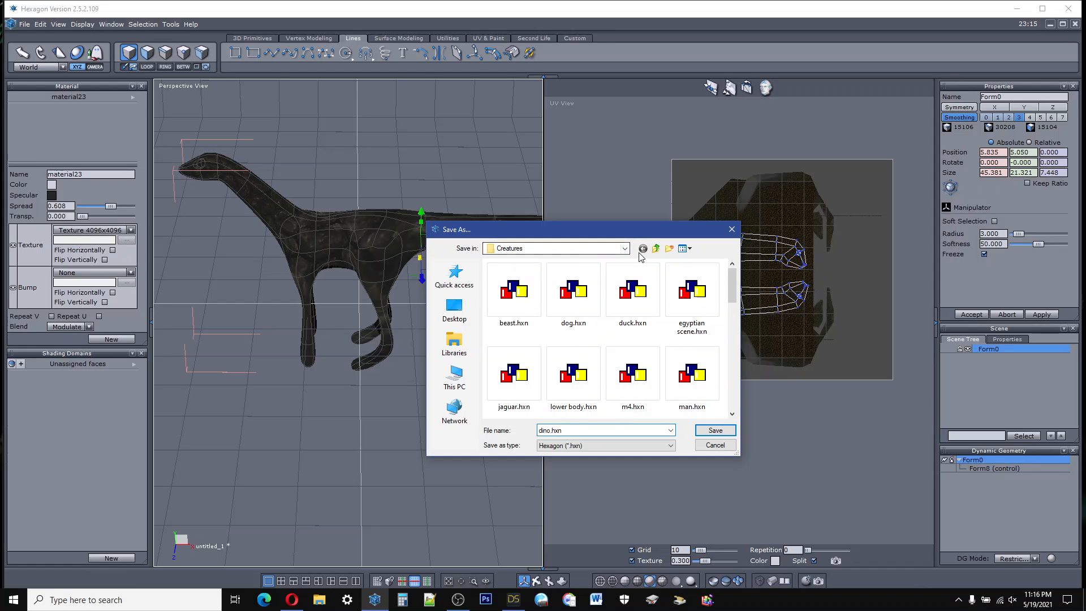
{"action": "left_click", "coordinate": [604, 250]}
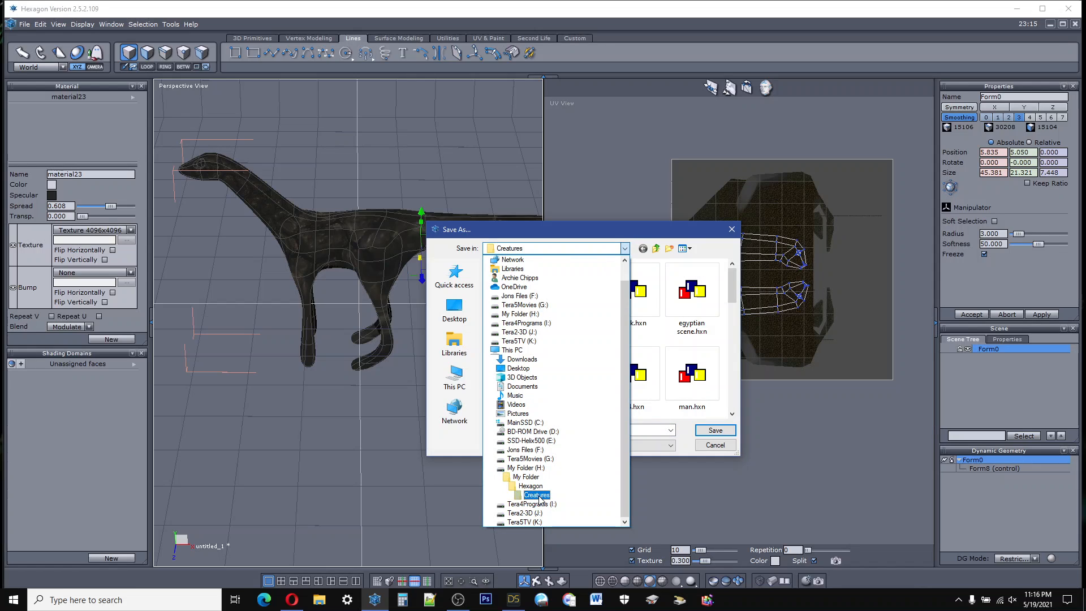
{"action": "left_click", "coordinate": [717, 433]}
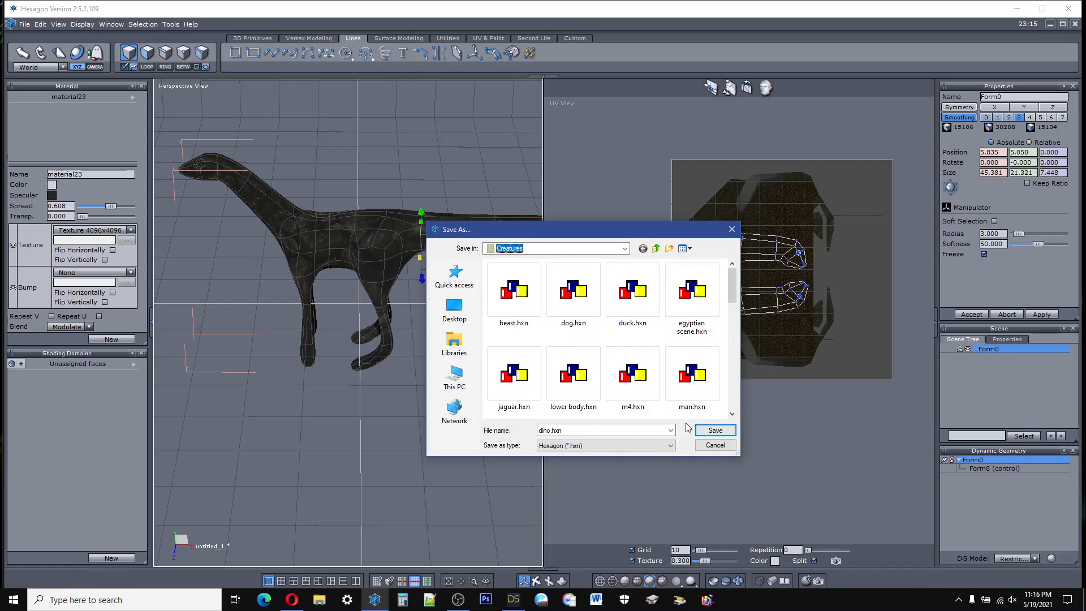
{"action": "left_click", "coordinate": [711, 432]}
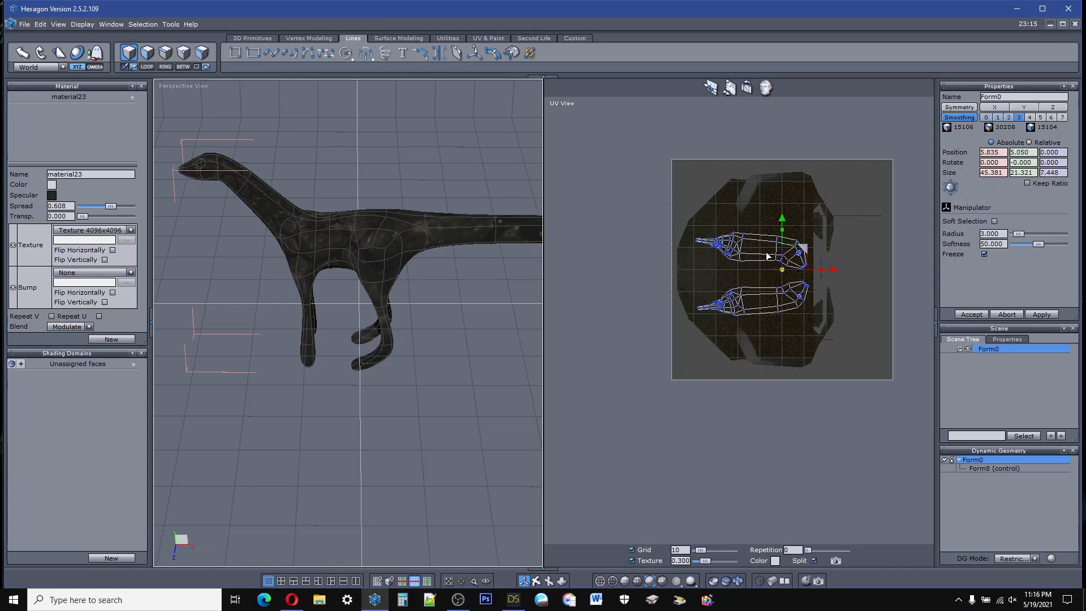
{"action": "mouse_move", "coordinate": [304, 607]}
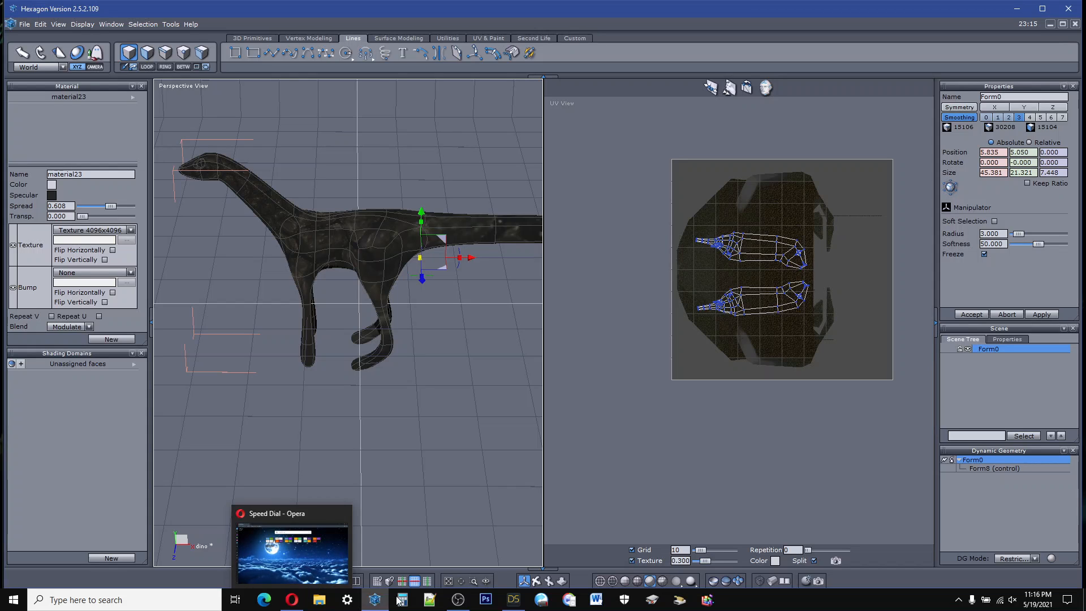
{"action": "left_click", "coordinate": [319, 600]}
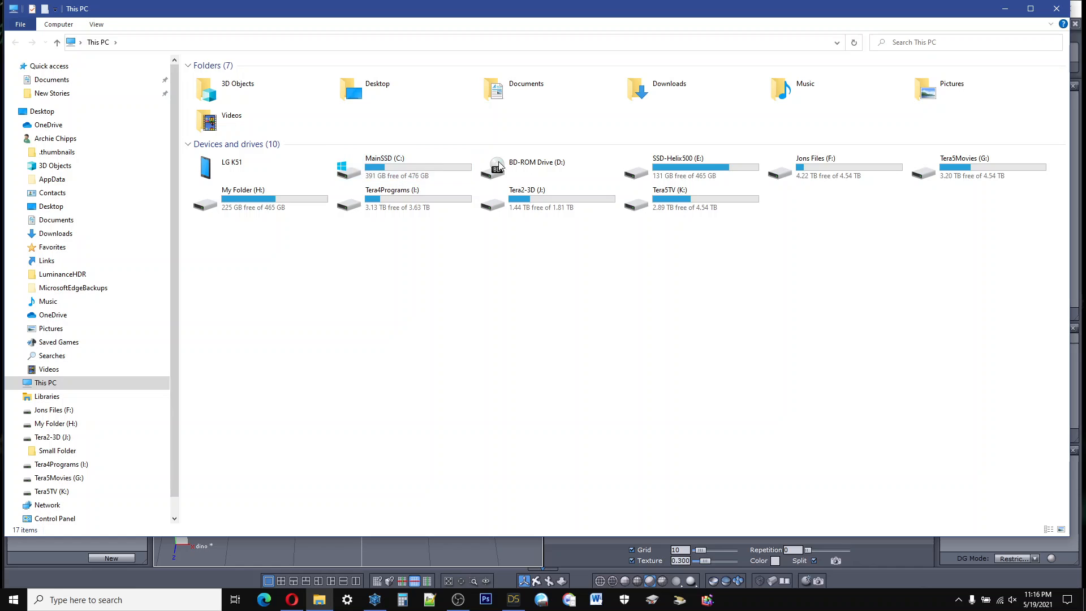
{"action": "left_click", "coordinate": [319, 600]}
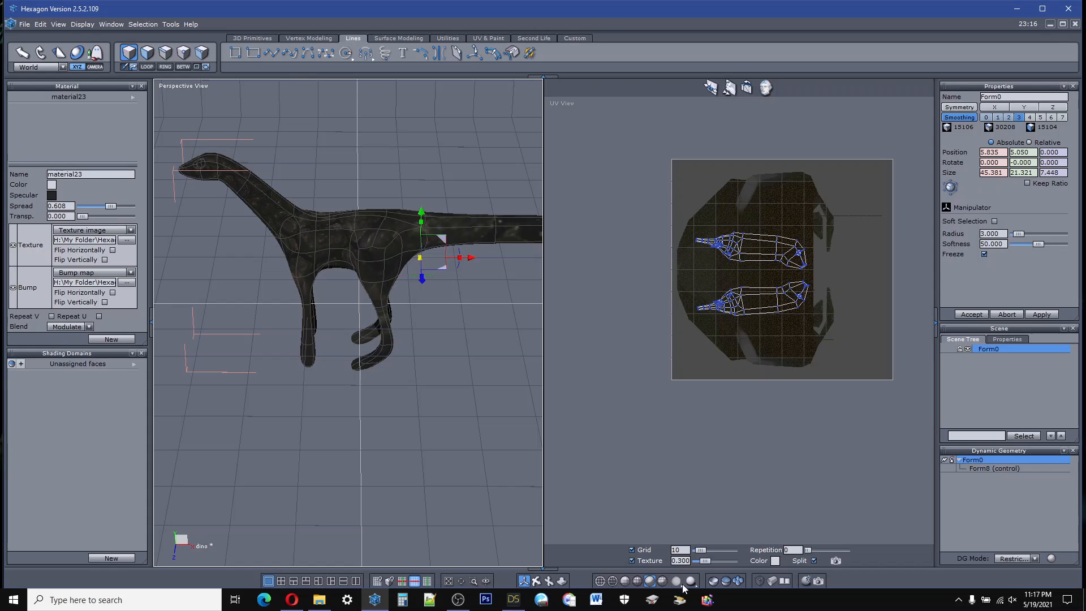
Step: Switch to Daz Studio and open the surface settings of the Form0 creature
{"action": "left_click", "coordinate": [513, 599]}
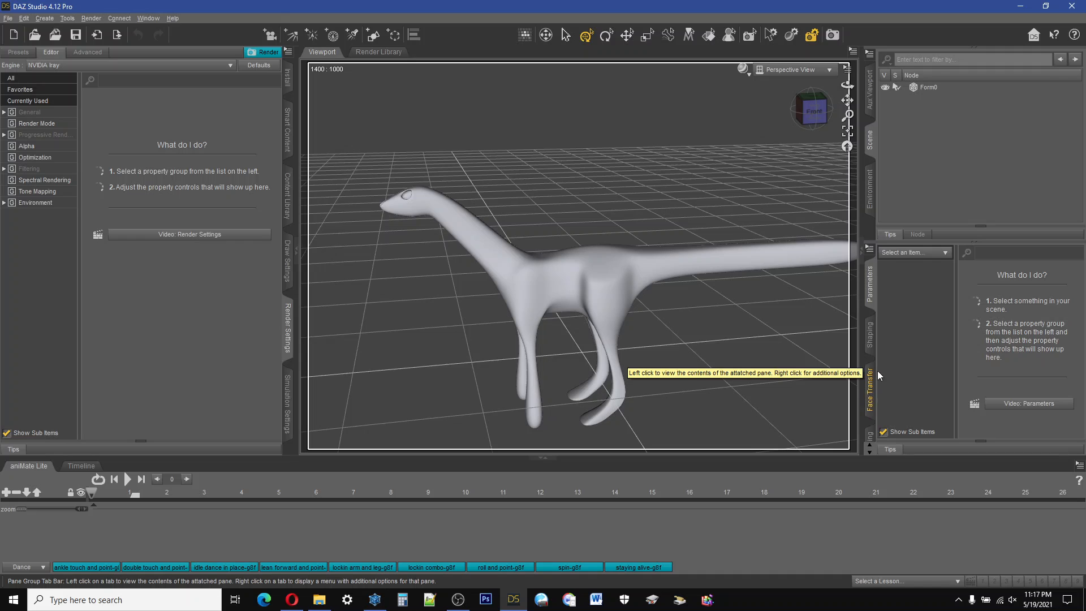
{"action": "scroll", "coordinate": [868, 405], "scroll_direction": "down", "scroll_amount": 1}
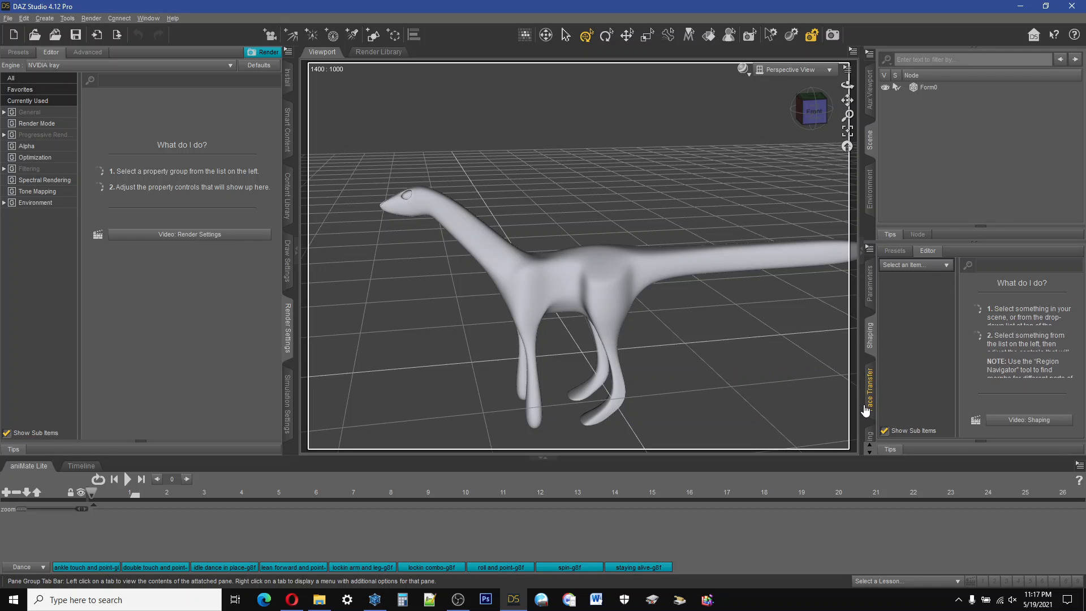
{"action": "scroll", "coordinate": [868, 411], "scroll_direction": "down", "scroll_amount": 2}
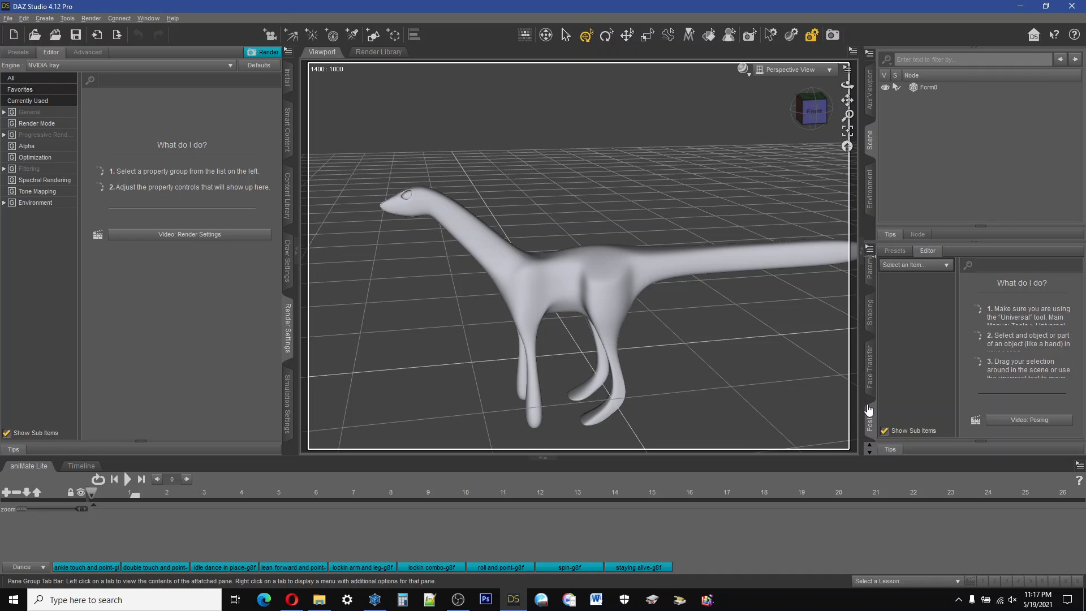
{"action": "left_click", "coordinate": [870, 453]}
{"action": "left_click", "coordinate": [870, 453]}
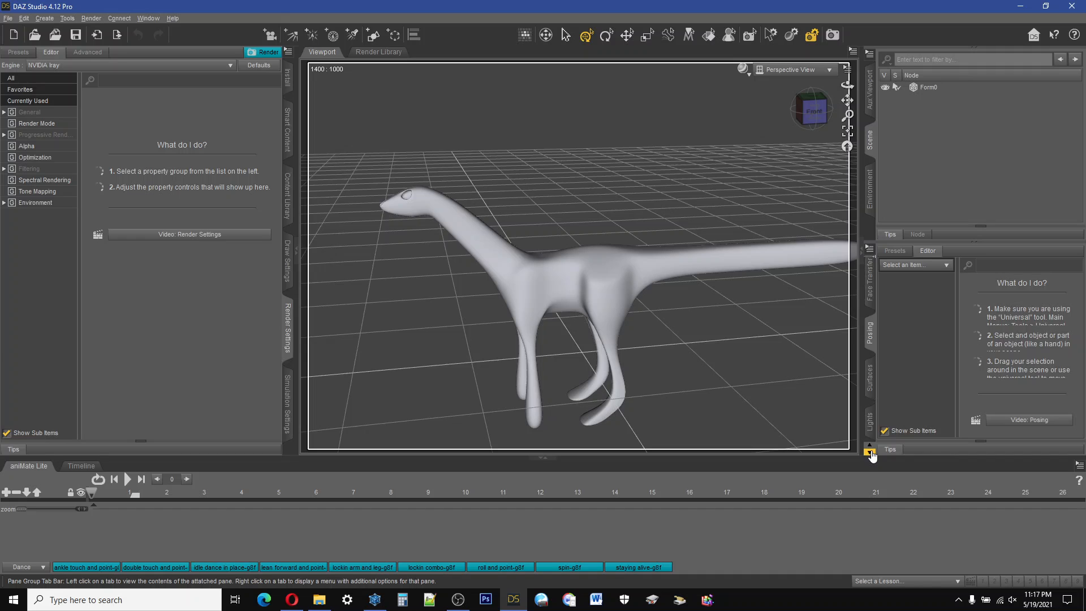
{"action": "left_click", "coordinate": [871, 378]}
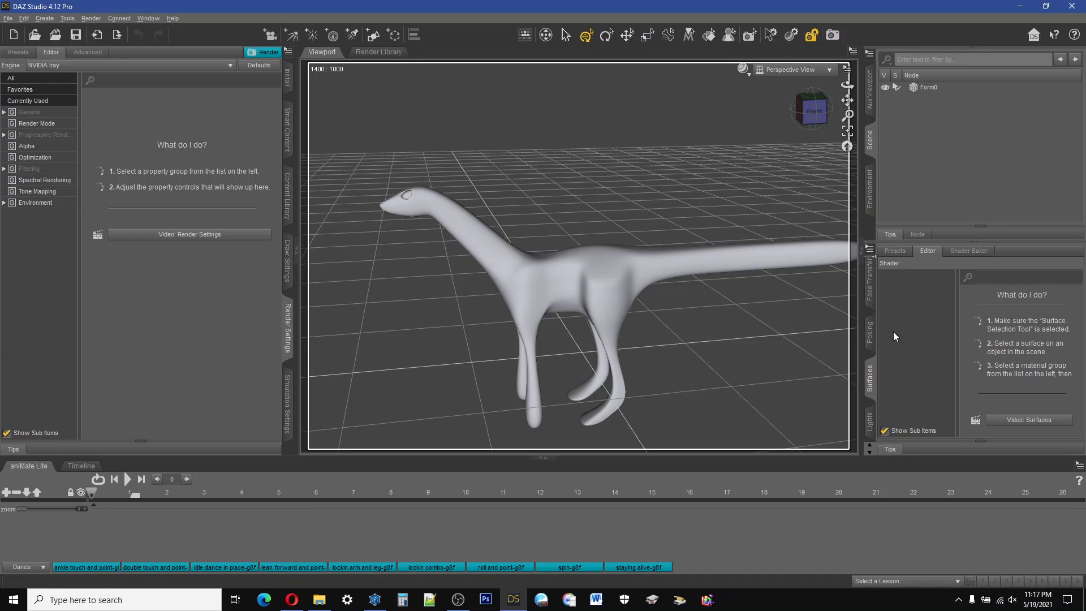
{"action": "left_click", "coordinate": [928, 90]}
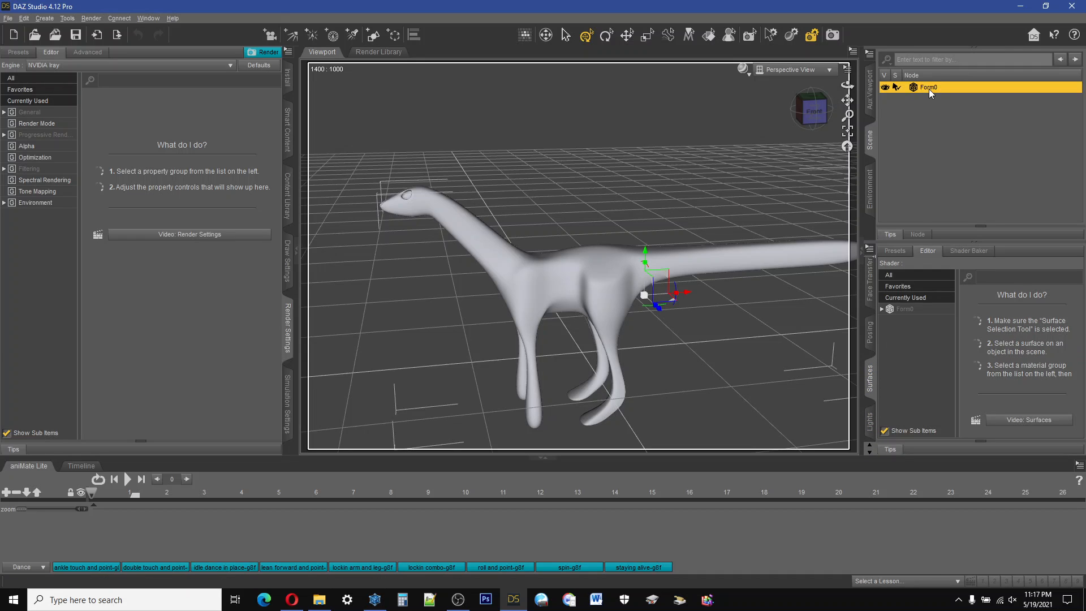
{"action": "left_click", "coordinate": [899, 310]}
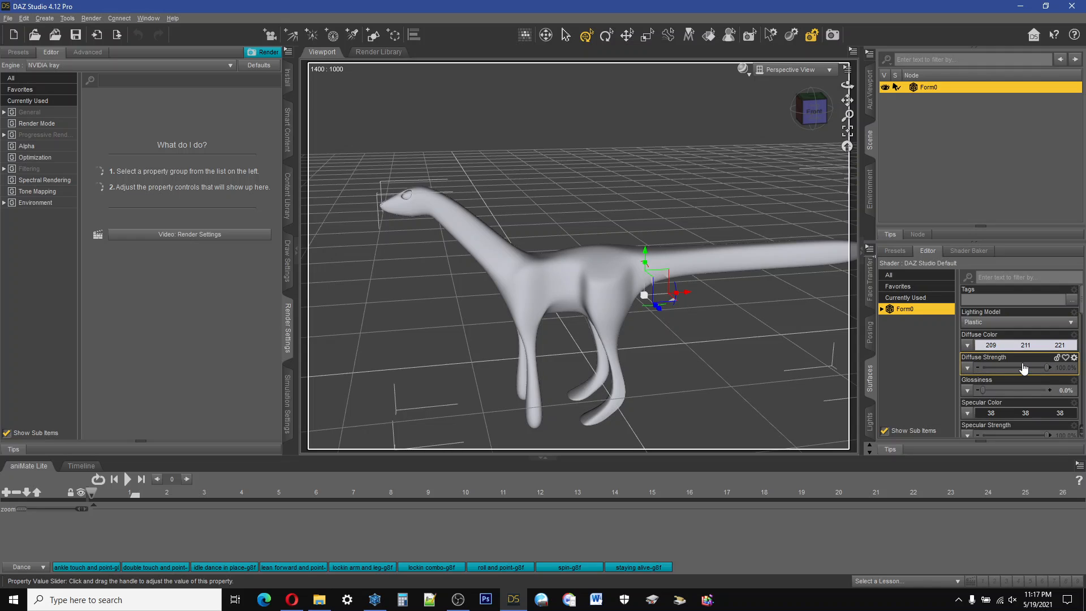
Step: Assign dino_image_1.png from My Folder\Hexagon\Creatures on drive H: as the creature's Diffuse Color map
{"action": "left_click", "coordinate": [967, 346]}
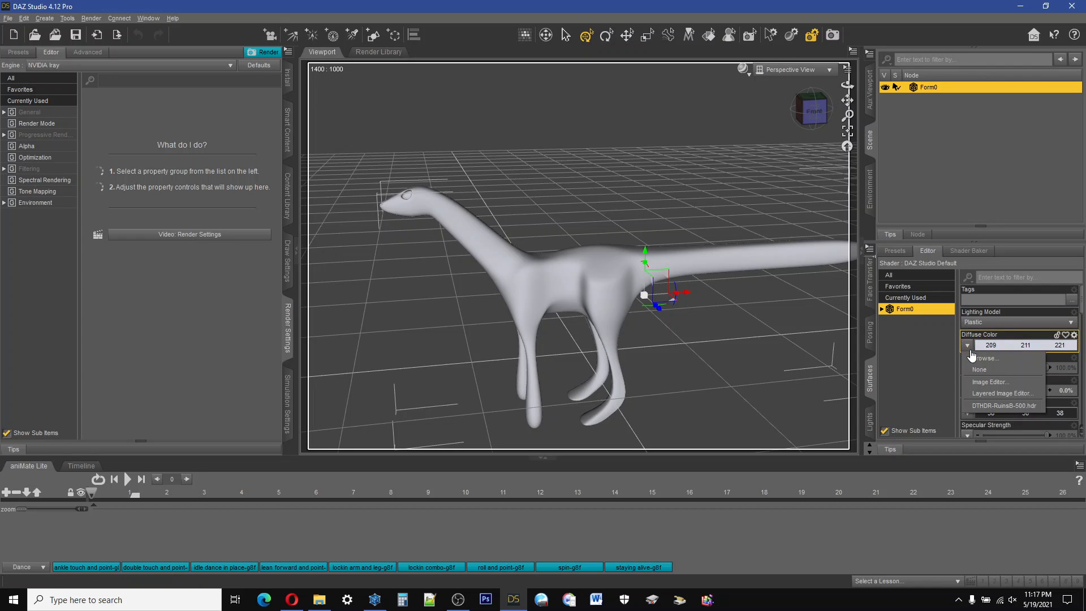
{"action": "left_click", "coordinate": [983, 358]}
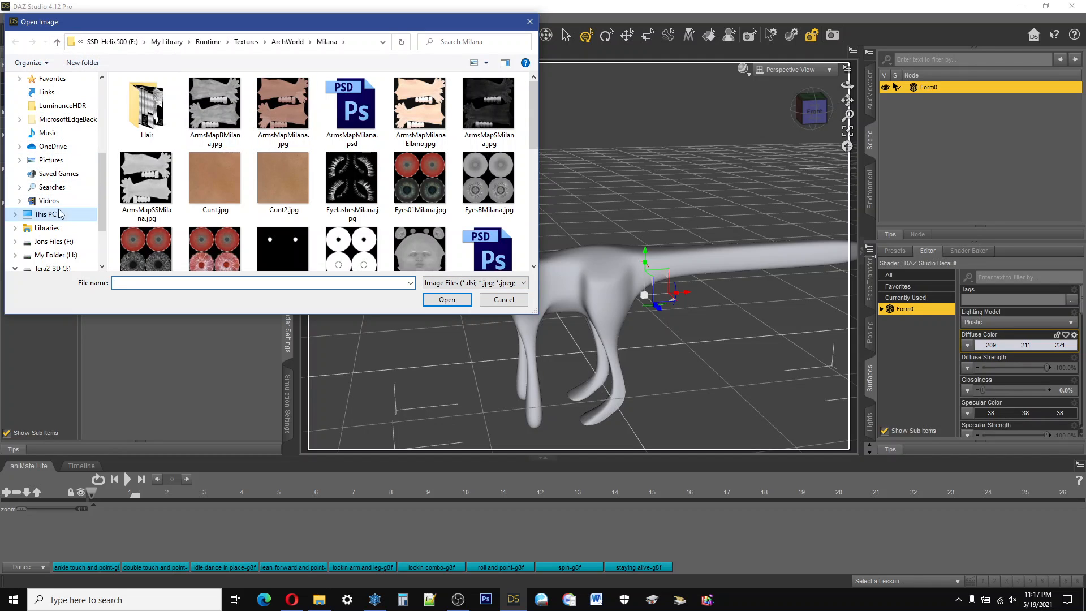
{"action": "left_click", "coordinate": [16, 215]}
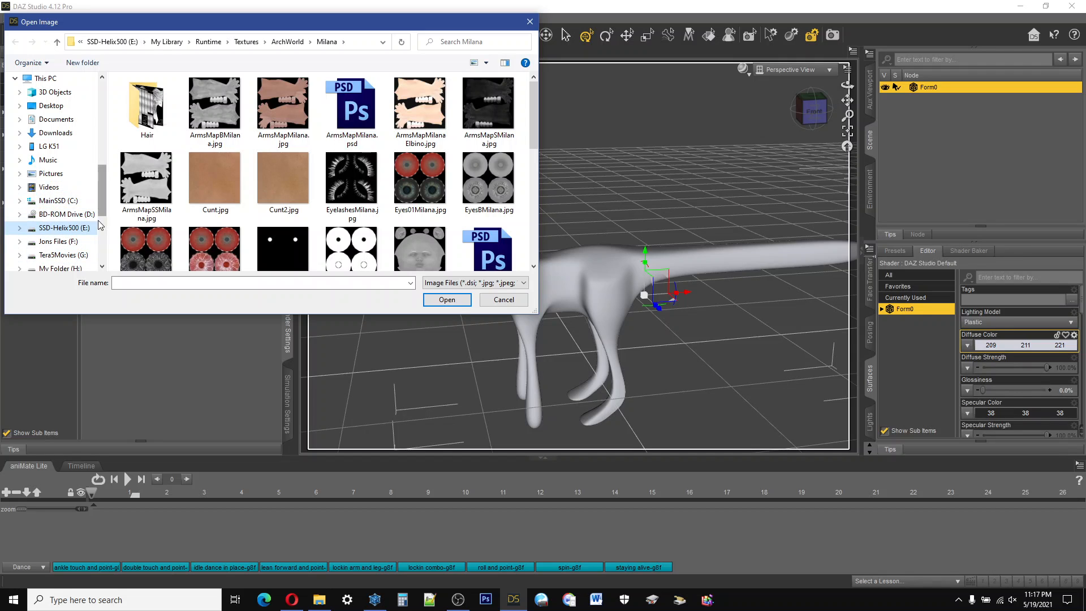
{"action": "left_click", "coordinate": [68, 268]}
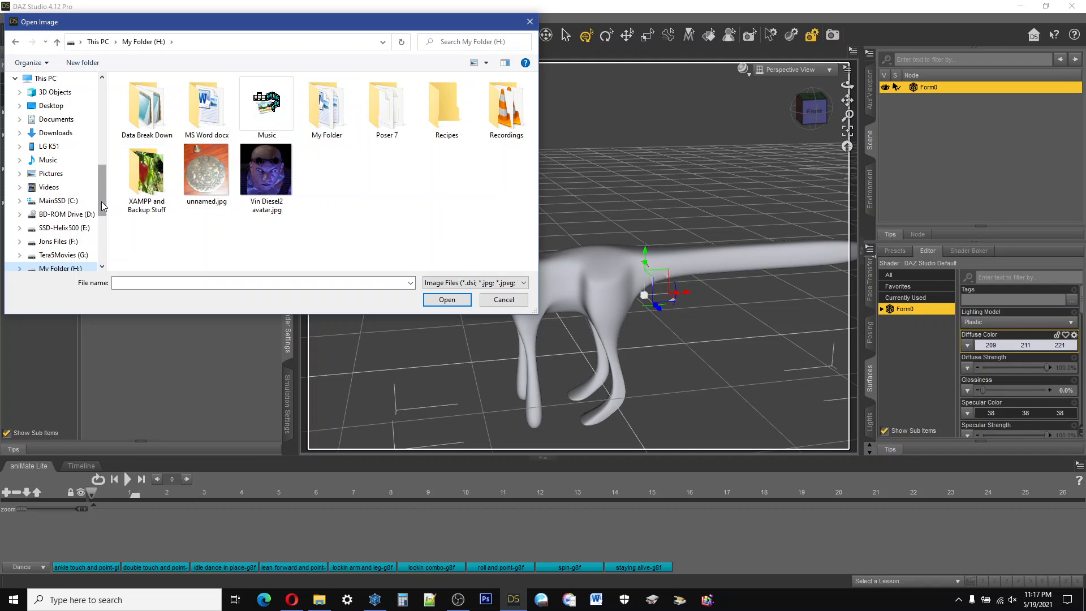
{"action": "scroll", "coordinate": [103, 206], "scroll_direction": "down", "scroll_amount": 1}
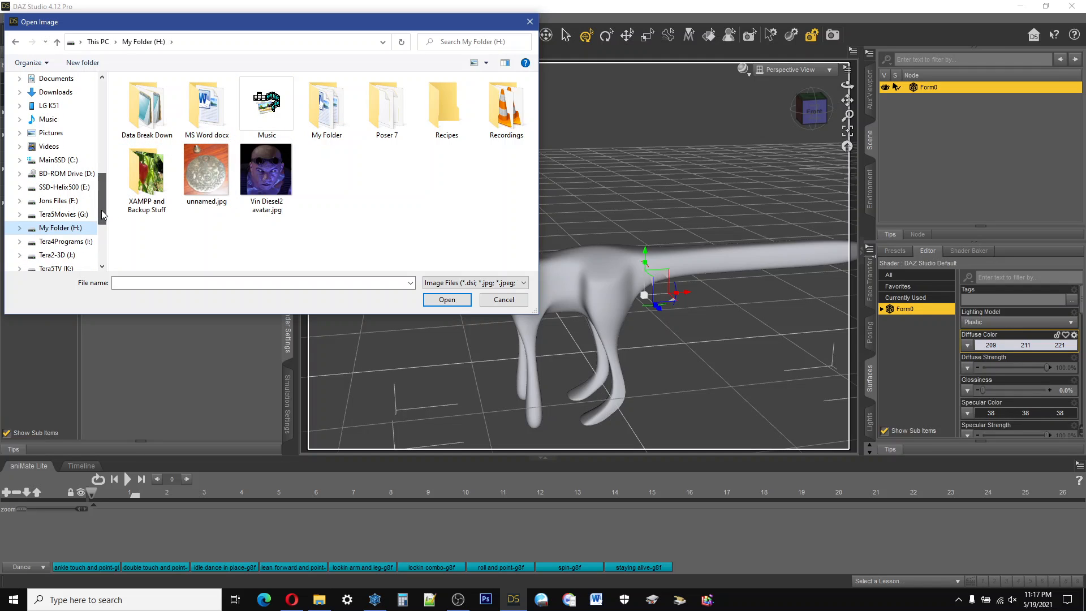
{"action": "double_click", "coordinate": [330, 111]}
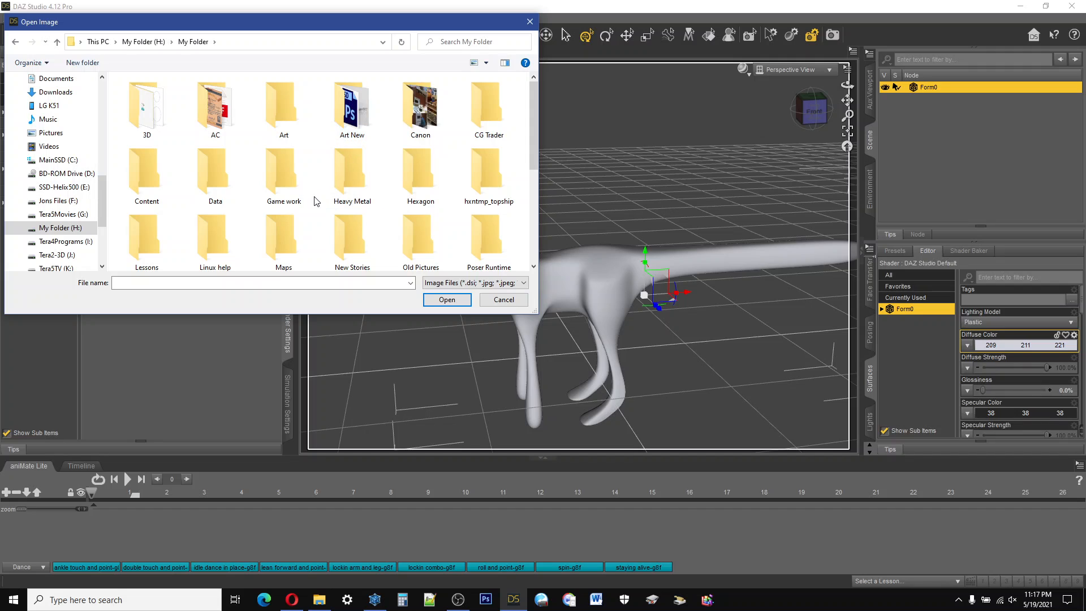
{"action": "double_click", "coordinate": [422, 173]}
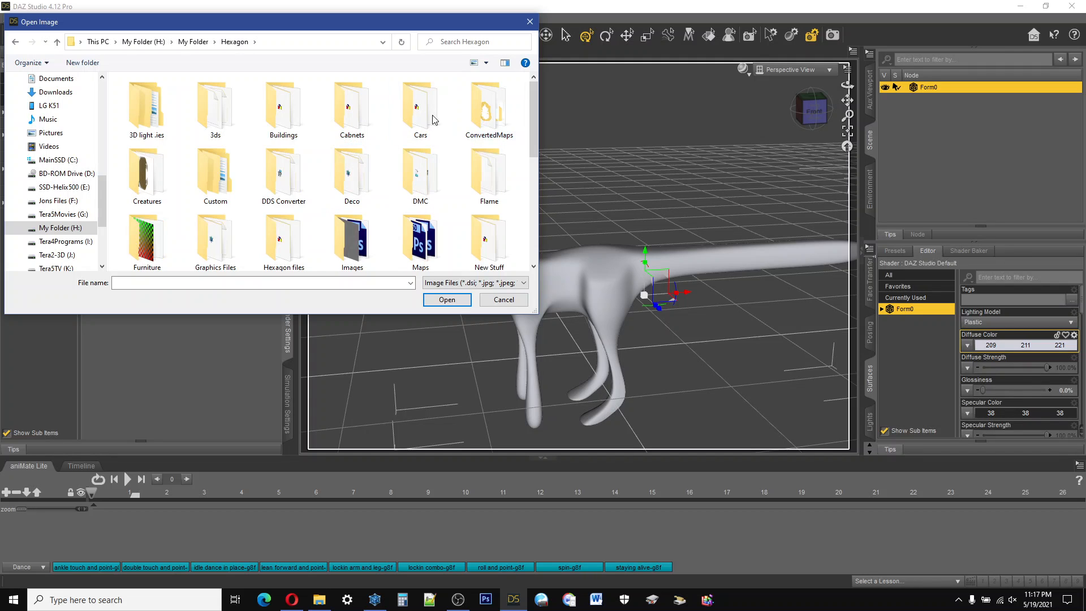
{"action": "double_click", "coordinate": [157, 182]}
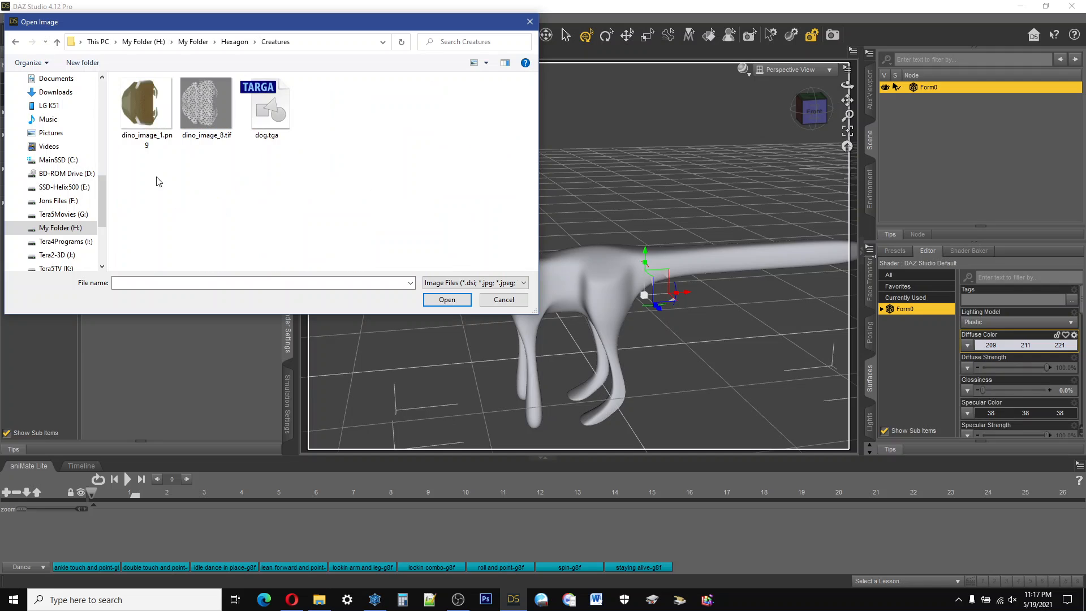
{"action": "left_click", "coordinate": [171, 137]}
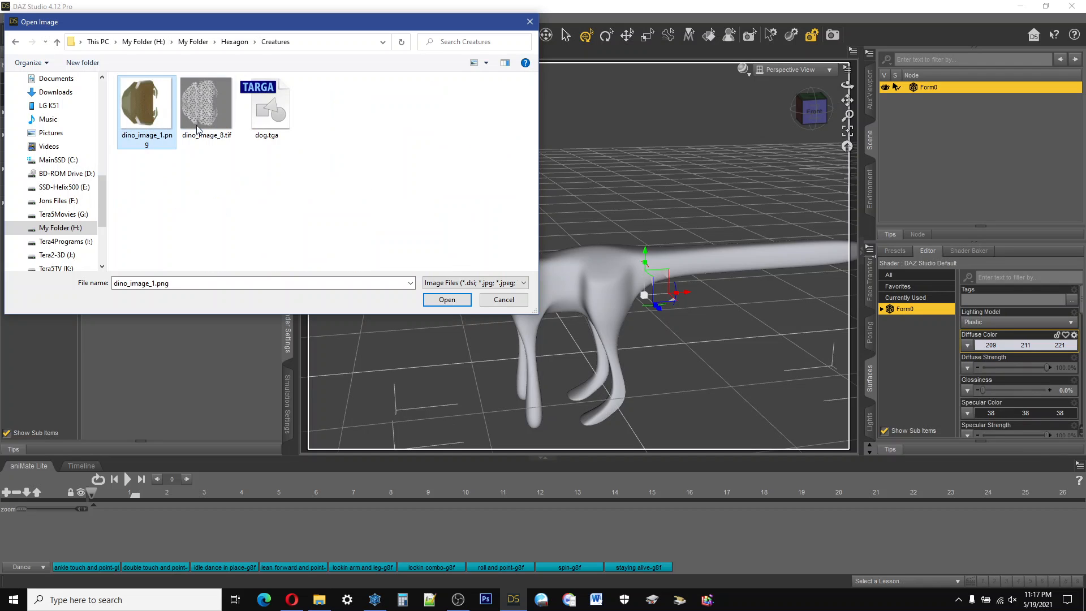
{"action": "left_click", "coordinate": [453, 301]}
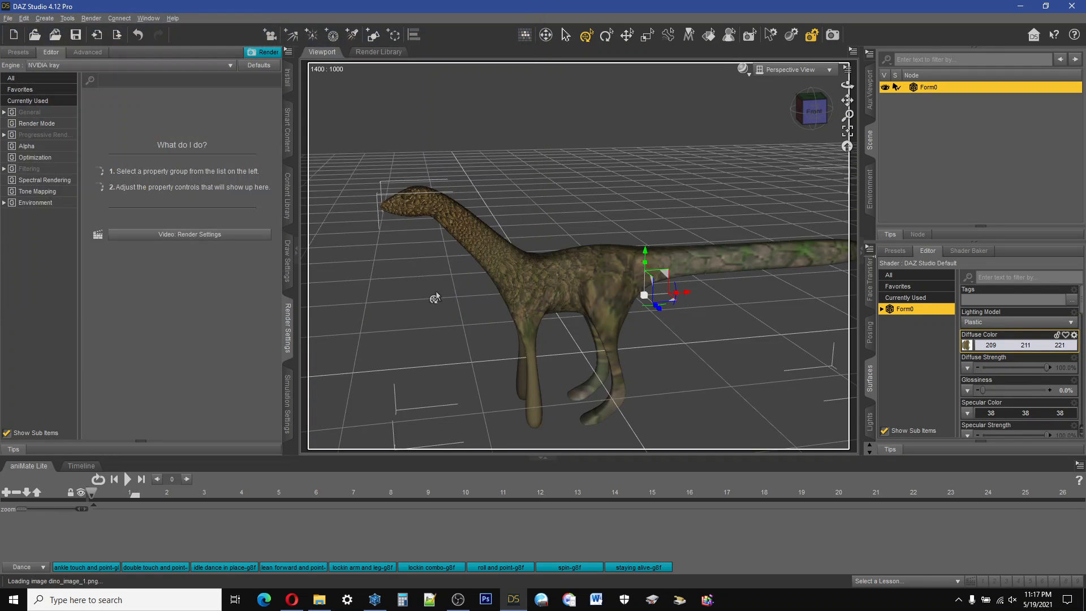
Step: Examine the skin texture on the creature's head, neck, body, legs and tail from the front, the side and above
{"action": "scroll", "coordinate": [530, 275], "scroll_direction": "down", "scroll_amount": 2}
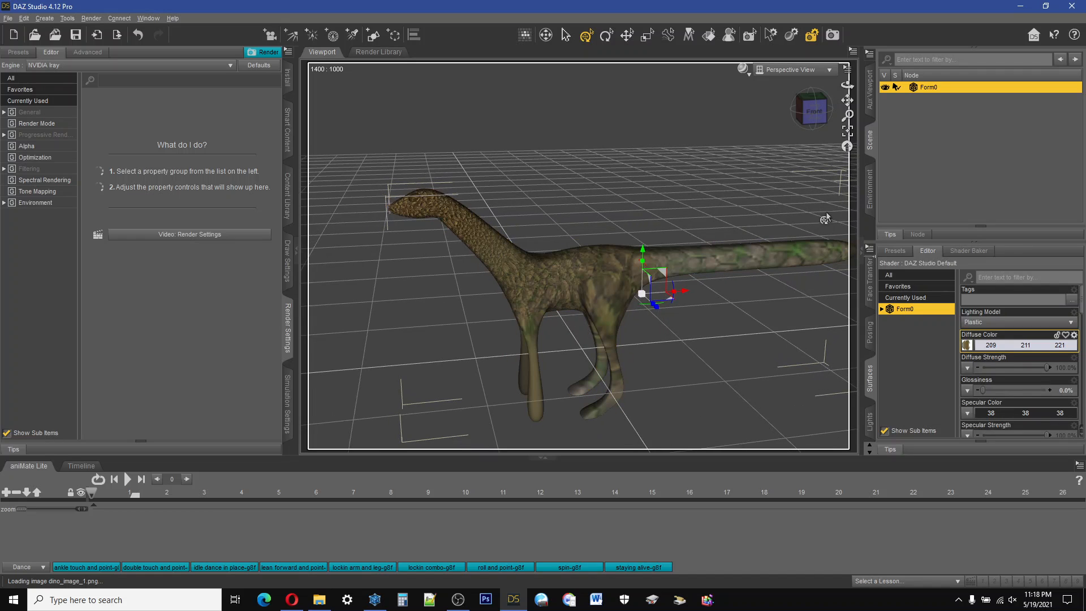
{"action": "left_click", "coordinate": [825, 116]}
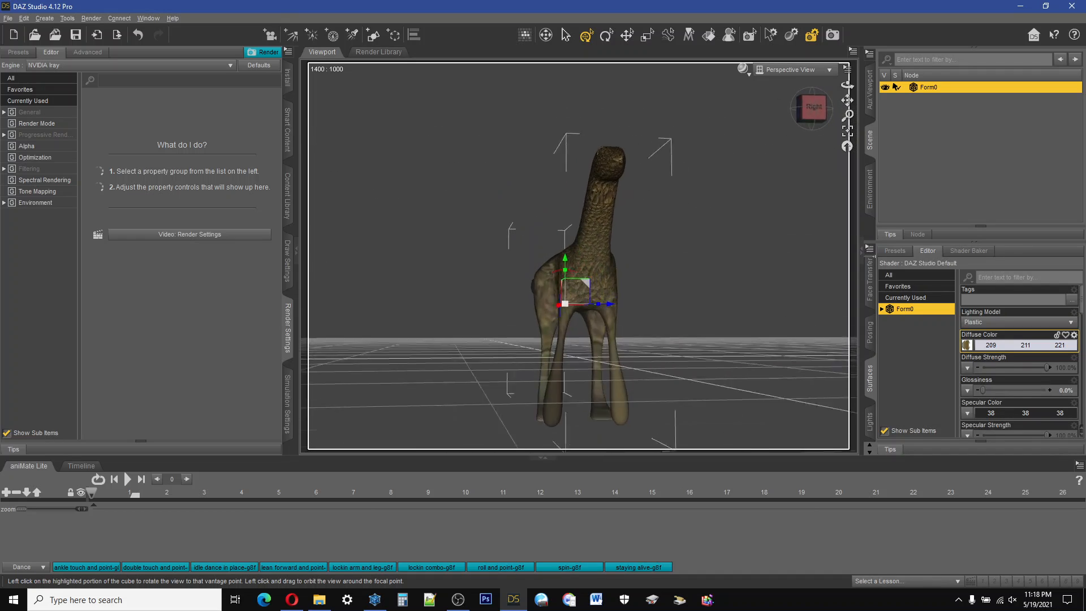
{"action": "left_click_drag", "start_coordinate": [814, 110], "coordinate": [762, 145]}
{"action": "scroll", "coordinate": [492, 293], "scroll_direction": "up", "scroll_amount": 3}
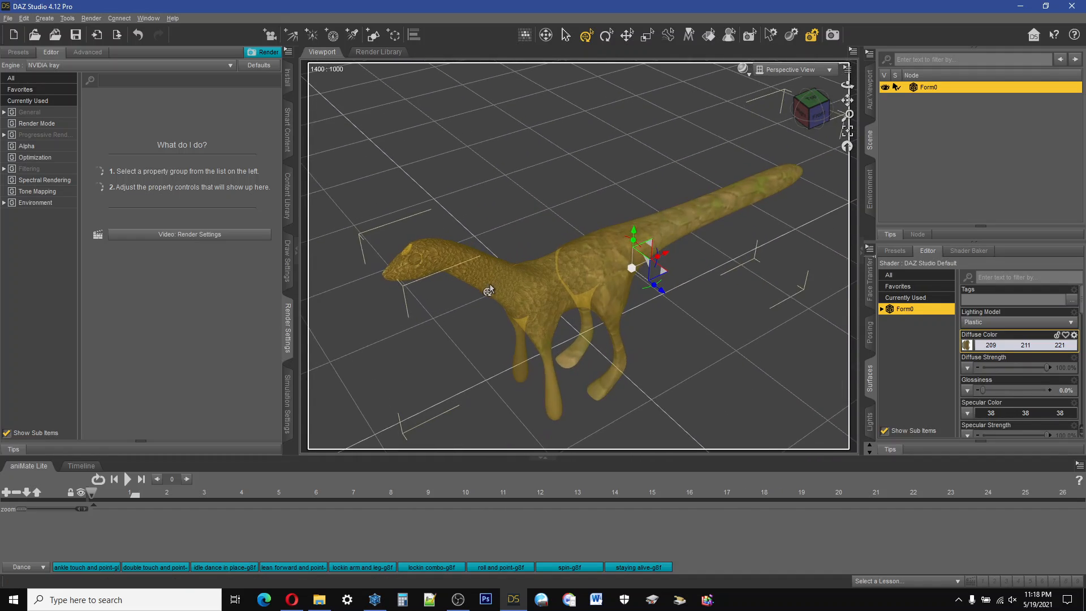
{"action": "scroll", "coordinate": [490, 290], "scroll_direction": "up", "scroll_amount": 5}
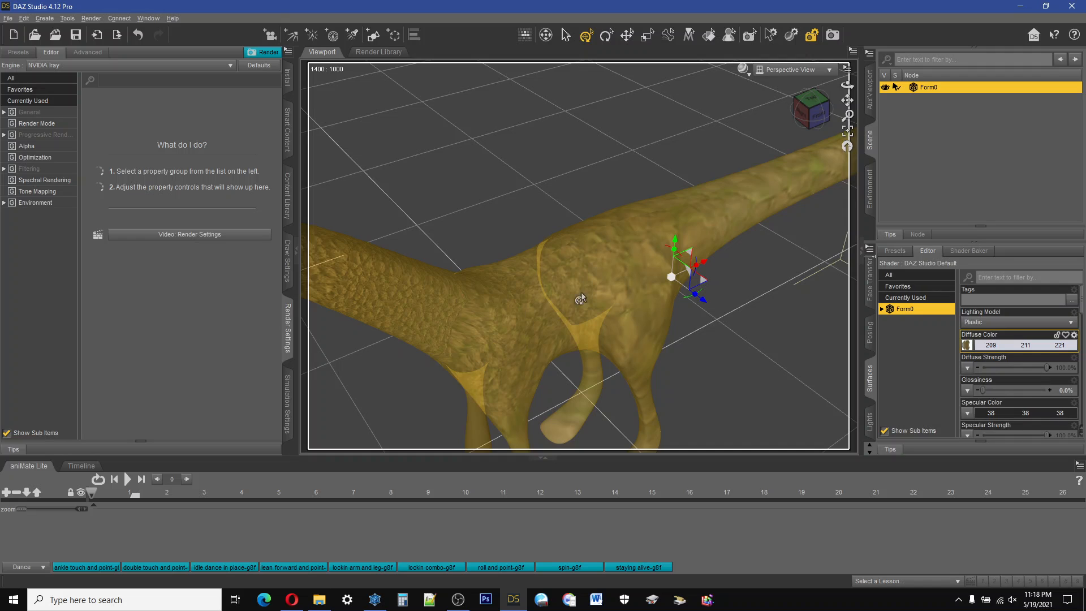
{"action": "left_click_drag", "start_coordinate": [809, 110], "coordinate": [845, 93]}
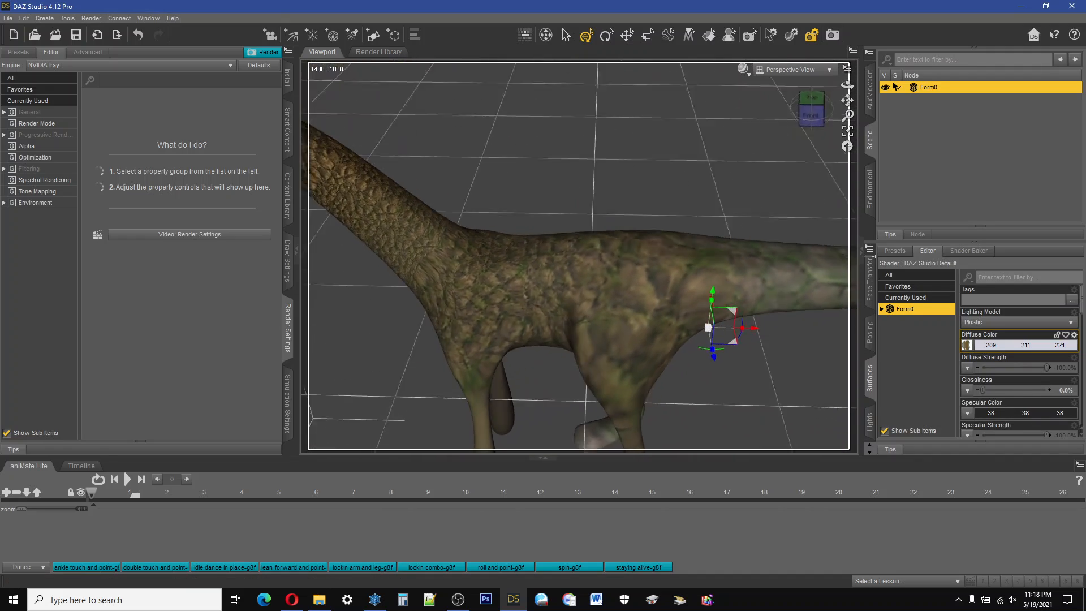
{"action": "mouse_move", "coordinate": [812, 108]}
{"action": "left_mouse_down"}
{"action": "mouse_move", "coordinate": [863, 83]}
{"action": "mouse_move", "coordinate": [876, 83]}
{"action": "mouse_move", "coordinate": [835, 100]}
{"action": "mouse_move", "coordinate": [857, 108]}
{"action": "mouse_move", "coordinate": [900, 98]}
{"action": "mouse_move", "coordinate": [808, 91]}
{"action": "left_mouse_up"}
{"action": "scroll", "coordinate": [628, 275], "scroll_direction": "up", "scroll_amount": 1}
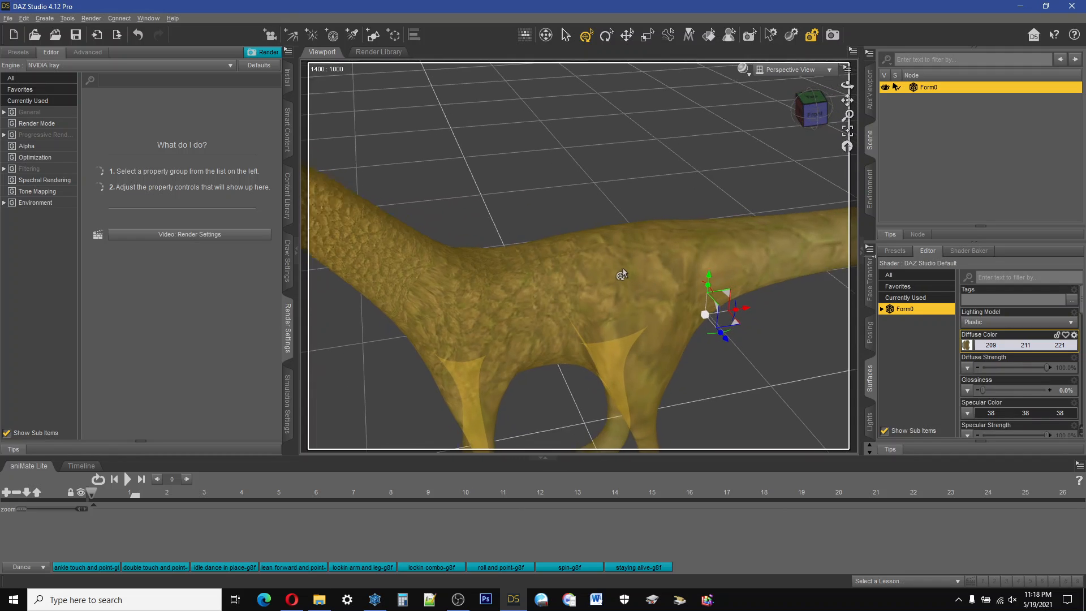
{"action": "scroll", "coordinate": [621, 272], "scroll_direction": "down", "scroll_amount": 5}
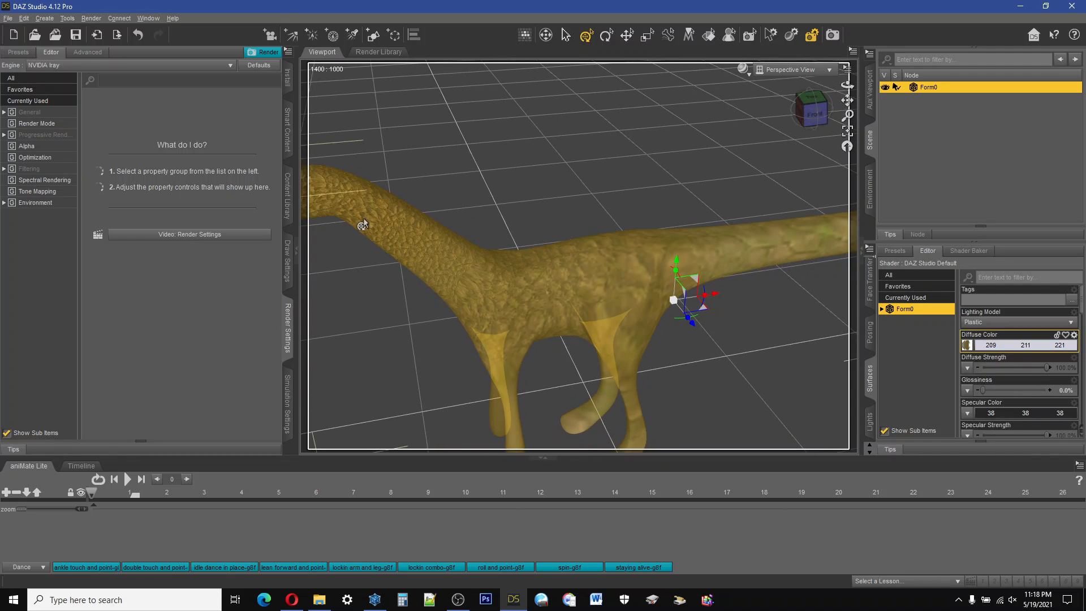
{"action": "scroll", "coordinate": [362, 225], "scroll_direction": "down", "scroll_amount": 3}
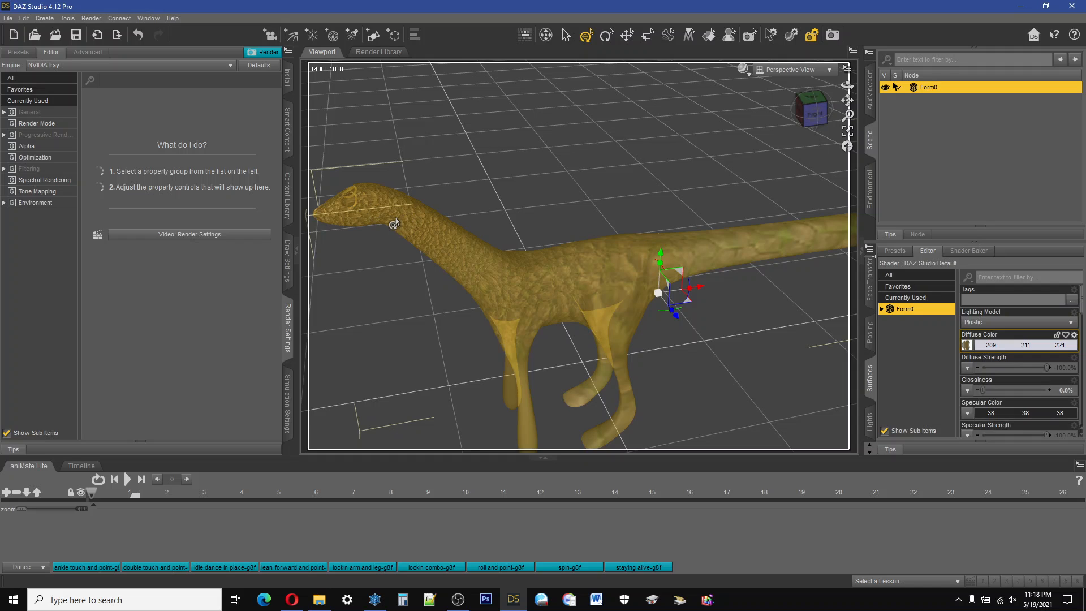
{"action": "scroll", "coordinate": [391, 217], "scroll_direction": "up", "scroll_amount": 4}
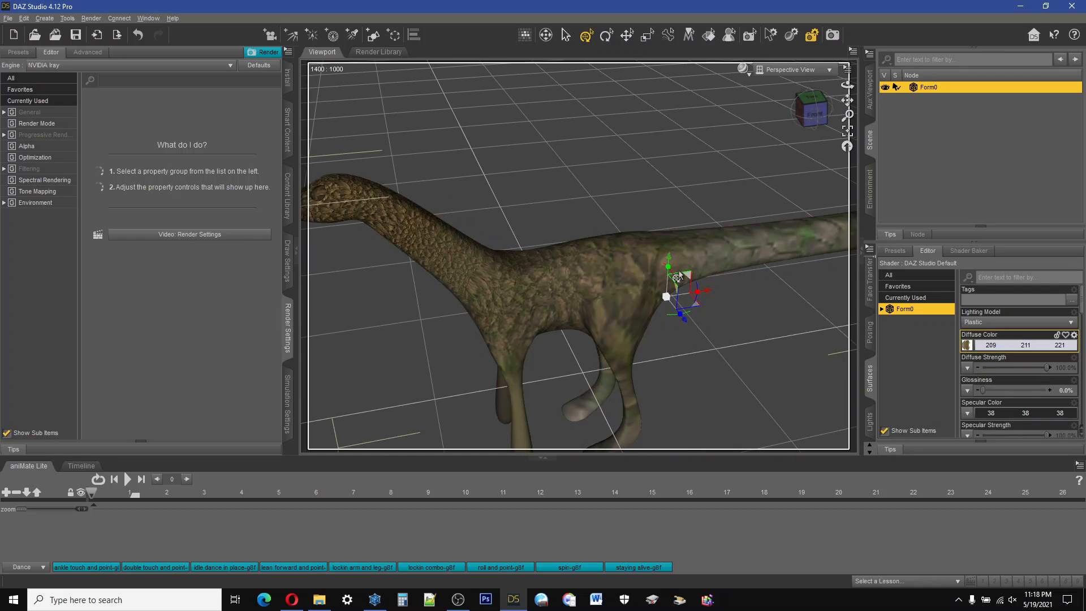
{"action": "scroll", "coordinate": [650, 266], "scroll_direction": "down", "scroll_amount": 3}
{"action": "scroll", "coordinate": [716, 261], "scroll_direction": "up", "scroll_amount": 4}
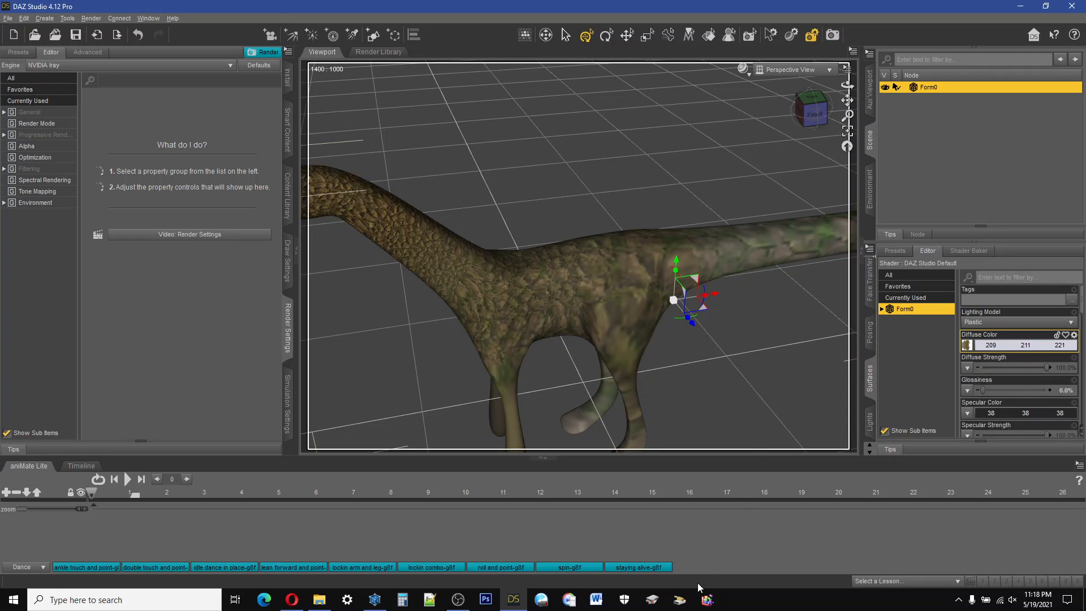
Step: Return to Hexagon and select the narrow face along the top of the creature's neck in the UV layout
{"action": "left_click", "coordinate": [518, 604]}
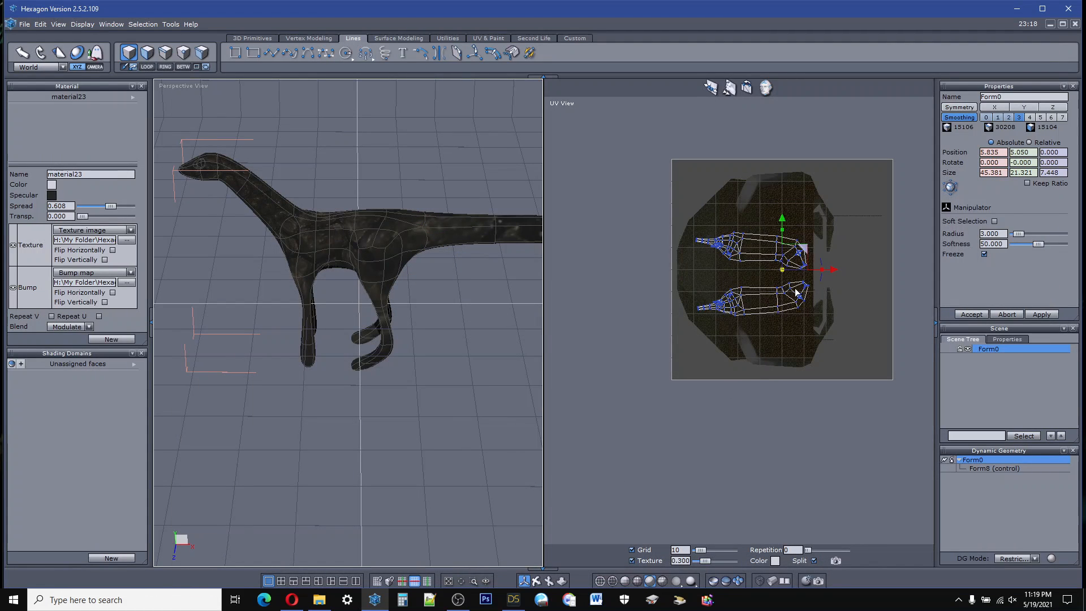
{"action": "scroll", "coordinate": [794, 291], "scroll_direction": "up", "scroll_amount": 6}
{"action": "scroll", "coordinate": [836, 242], "scroll_direction": "down", "scroll_amount": 5}
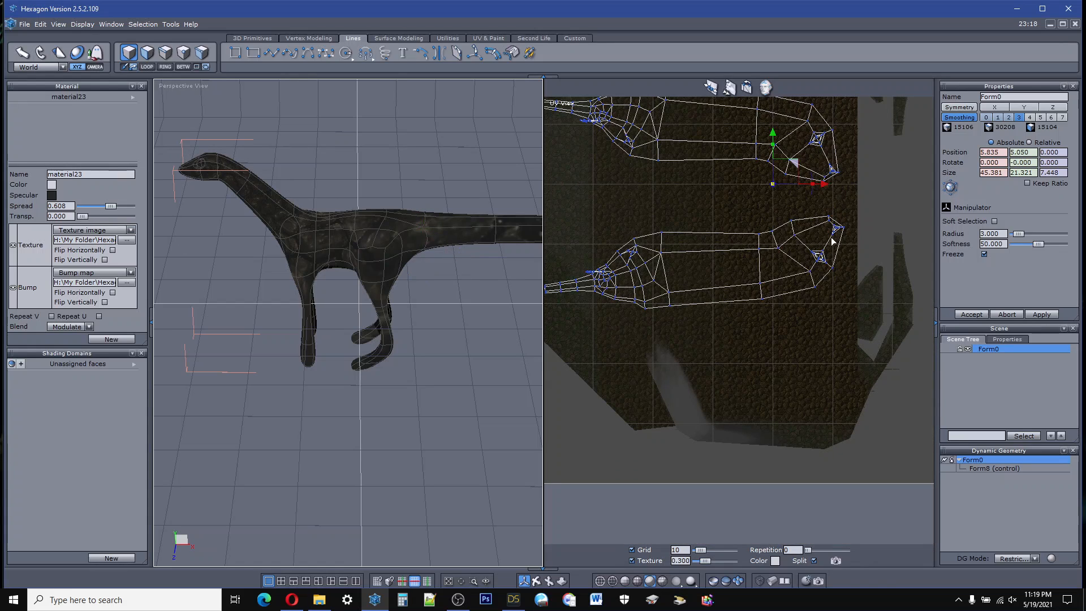
{"action": "left_click", "coordinate": [147, 52]}
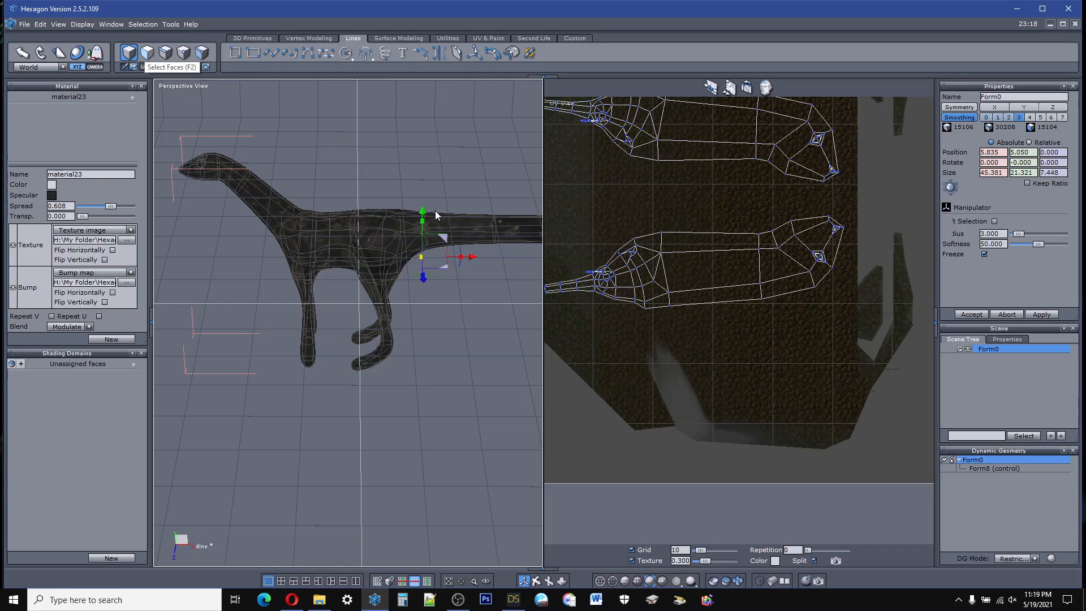
{"action": "left_click", "coordinate": [730, 271]}
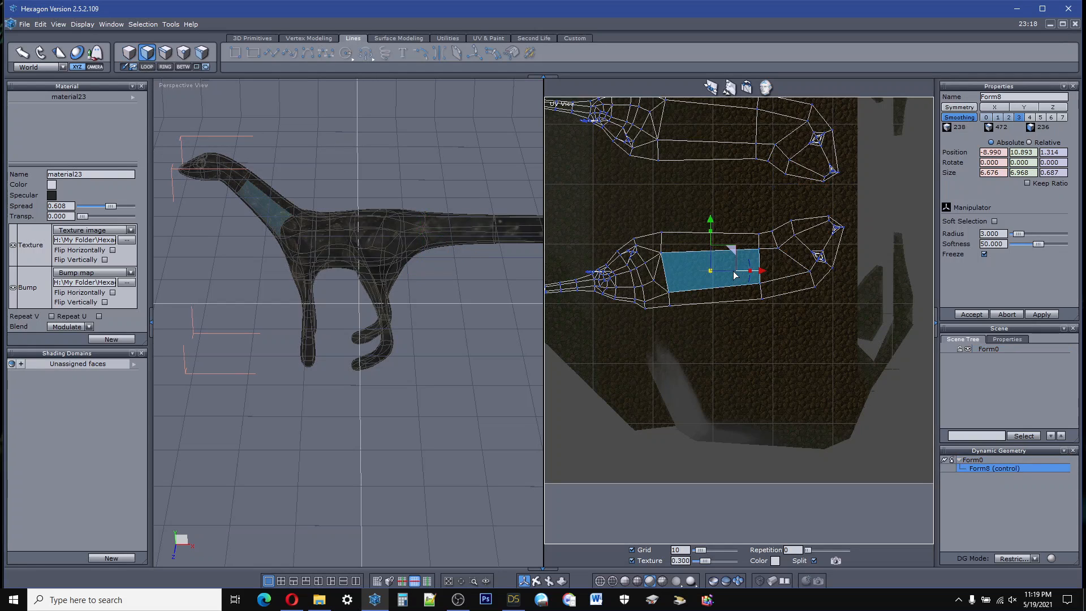
{"action": "left_click", "coordinate": [726, 296]}
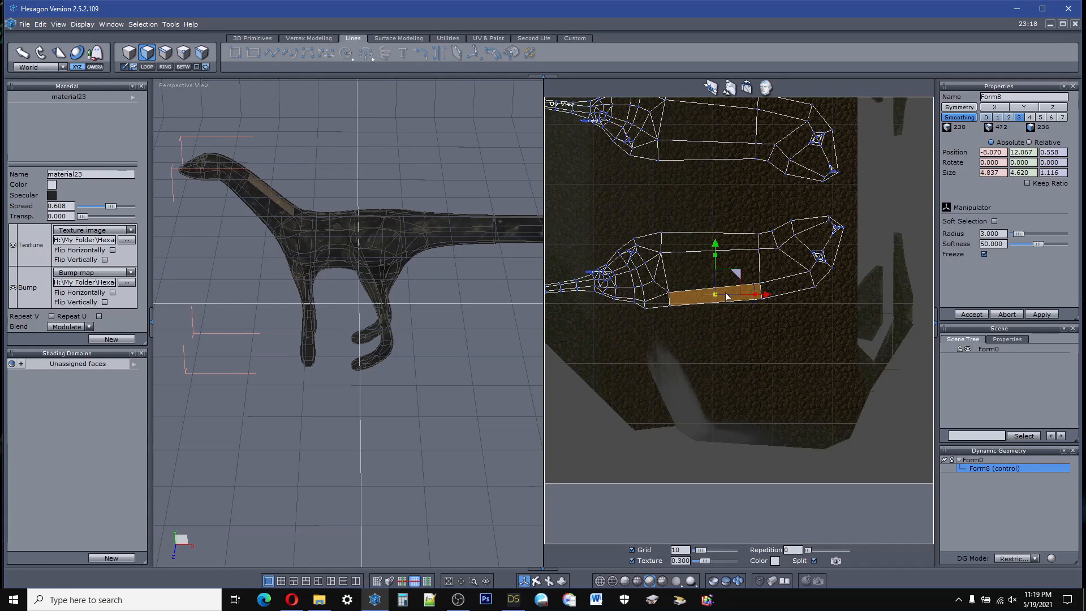
Step: Select the face on top of the creature's head, and examine the UV faces along the tail and the crowded hind leg
{"action": "left_click", "coordinate": [786, 286]}
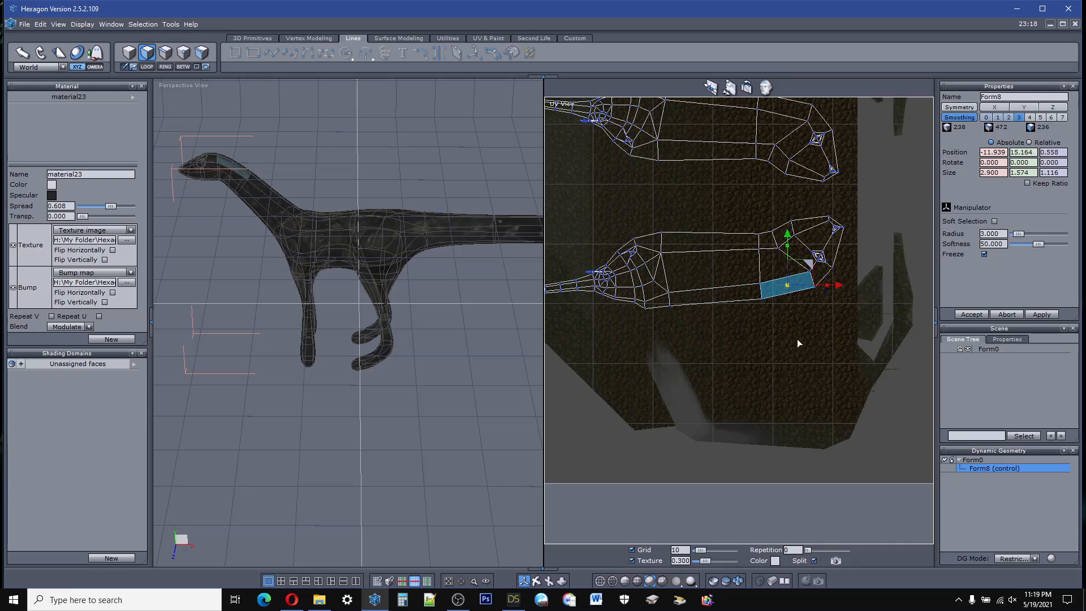
{"action": "scroll", "coordinate": [820, 340], "scroll_direction": "down", "scroll_amount": 3}
{"action": "scroll", "coordinate": [748, 319], "scroll_direction": "up", "scroll_amount": 5}
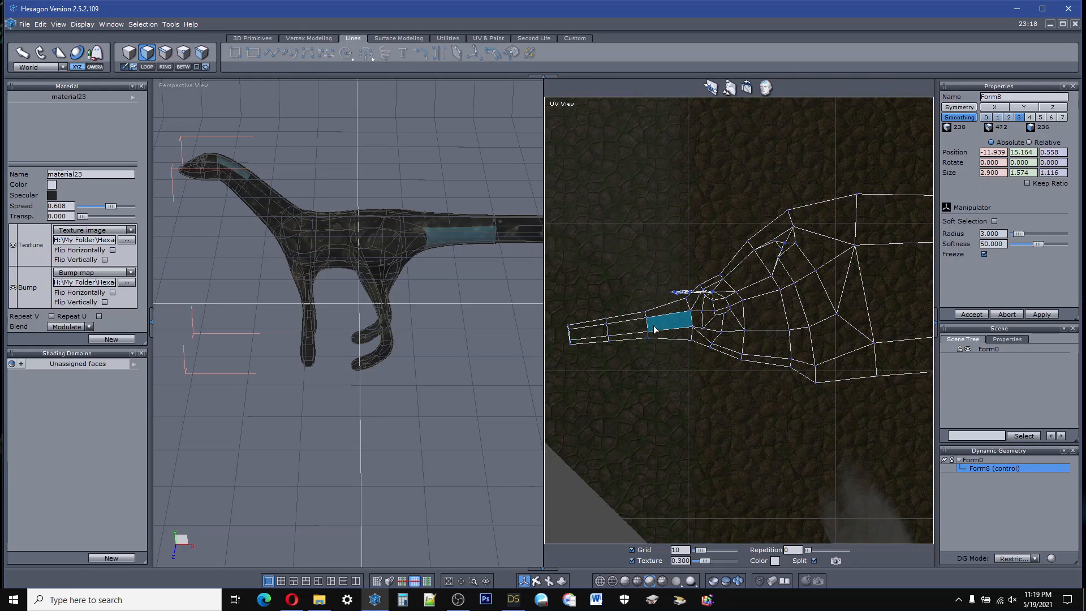
{"action": "scroll", "coordinate": [696, 295], "scroll_direction": "up", "scroll_amount": 5}
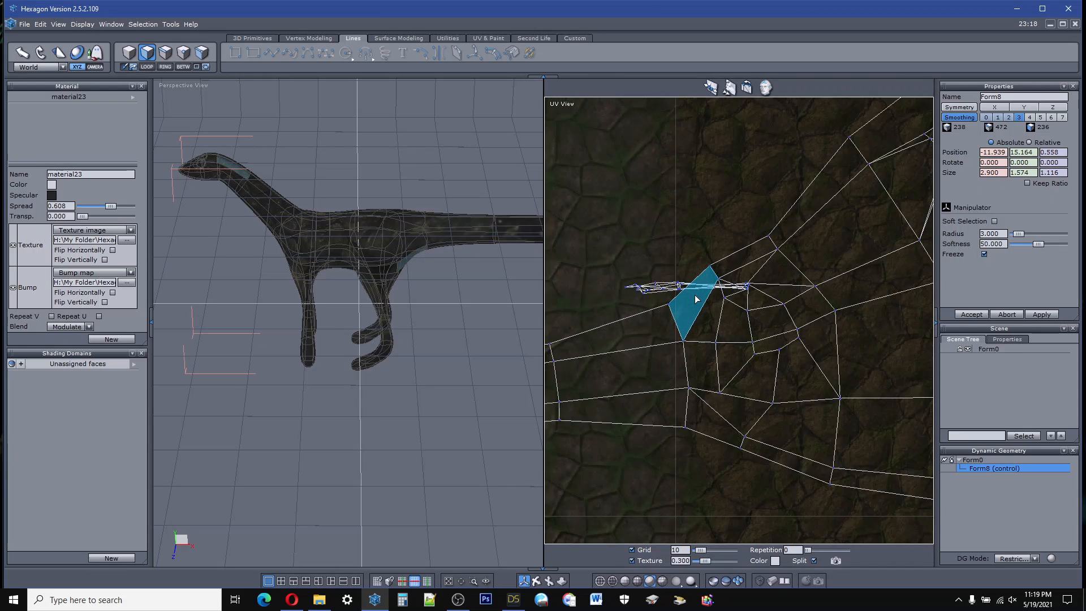
{"action": "scroll", "coordinate": [697, 293], "scroll_direction": "down", "scroll_amount": 2}
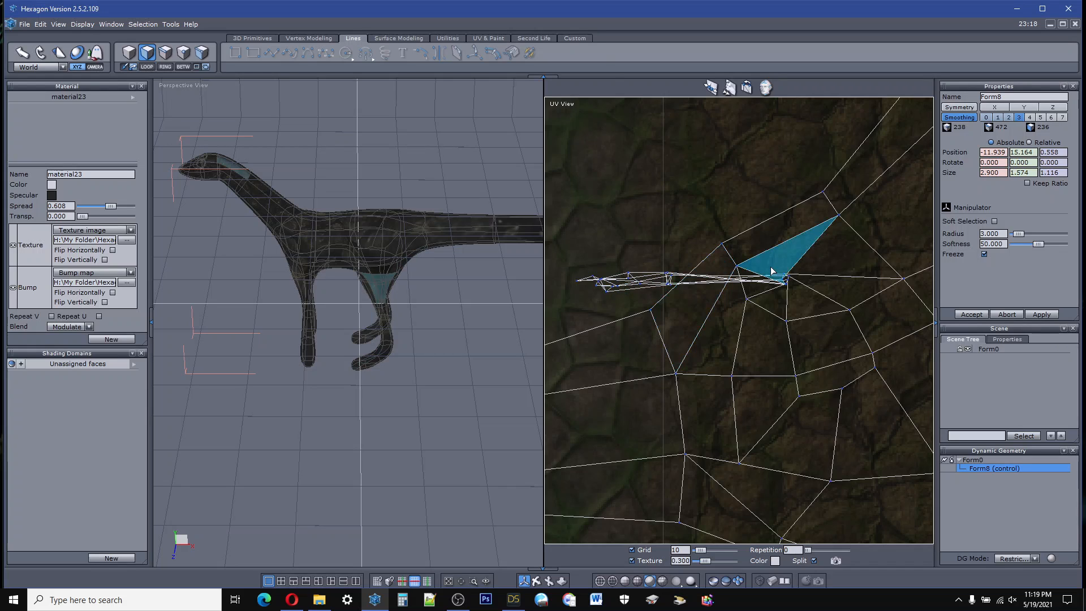
{"action": "scroll", "coordinate": [792, 281], "scroll_direction": "up", "scroll_amount": 4}
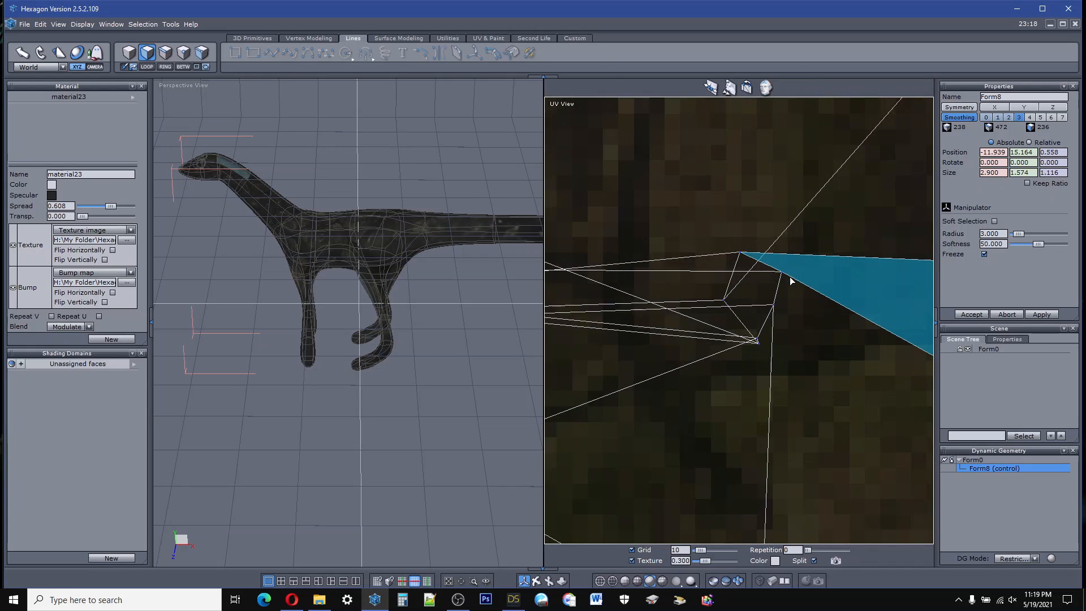
{"action": "scroll", "coordinate": [789, 281], "scroll_direction": "down", "scroll_amount": 2}
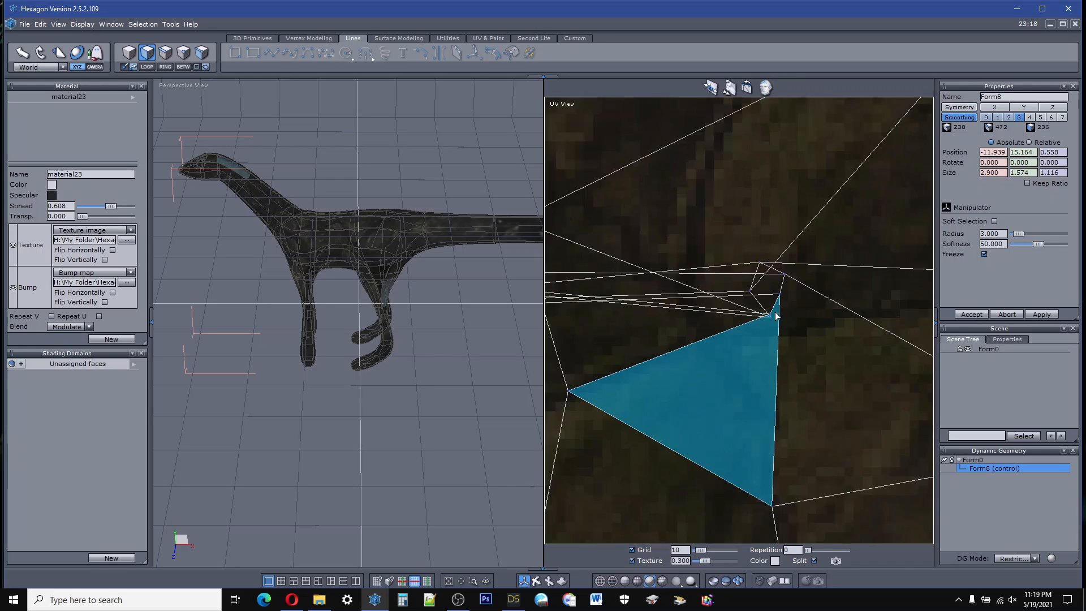
{"action": "scroll", "coordinate": [775, 316], "scroll_direction": "down", "scroll_amount": 2}
{"action": "scroll", "coordinate": [776, 315], "scroll_direction": "down", "scroll_amount": 3}
{"action": "scroll", "coordinate": [776, 316], "scroll_direction": "up", "scroll_amount": 5}
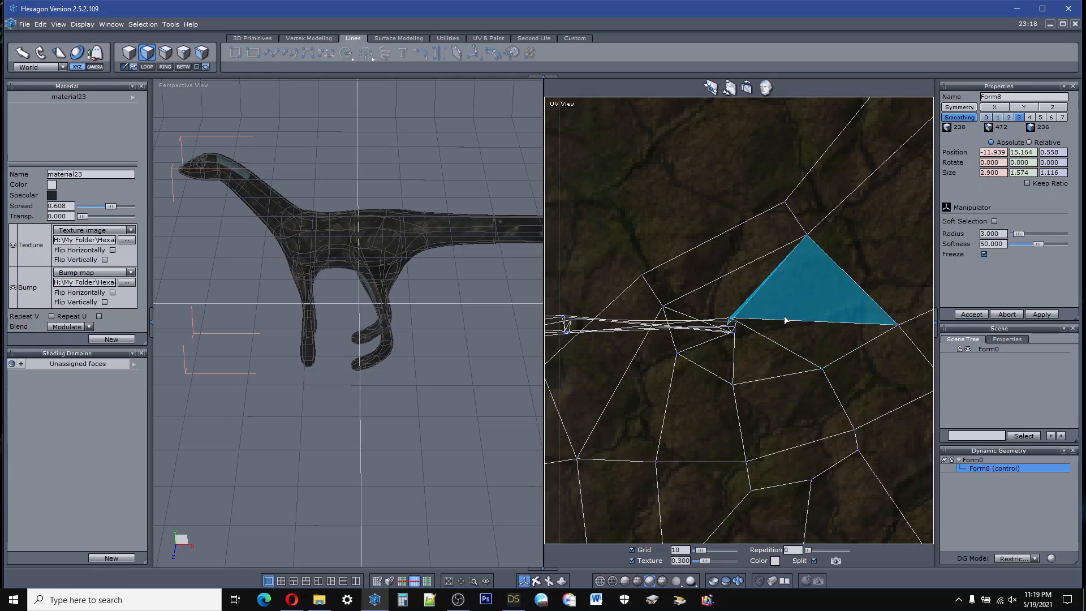
Step: Move an overlapping UV point at the crowded top of the hind leg horizontally towards the body, into the open space
{"action": "left_click", "coordinate": [178, 54]}
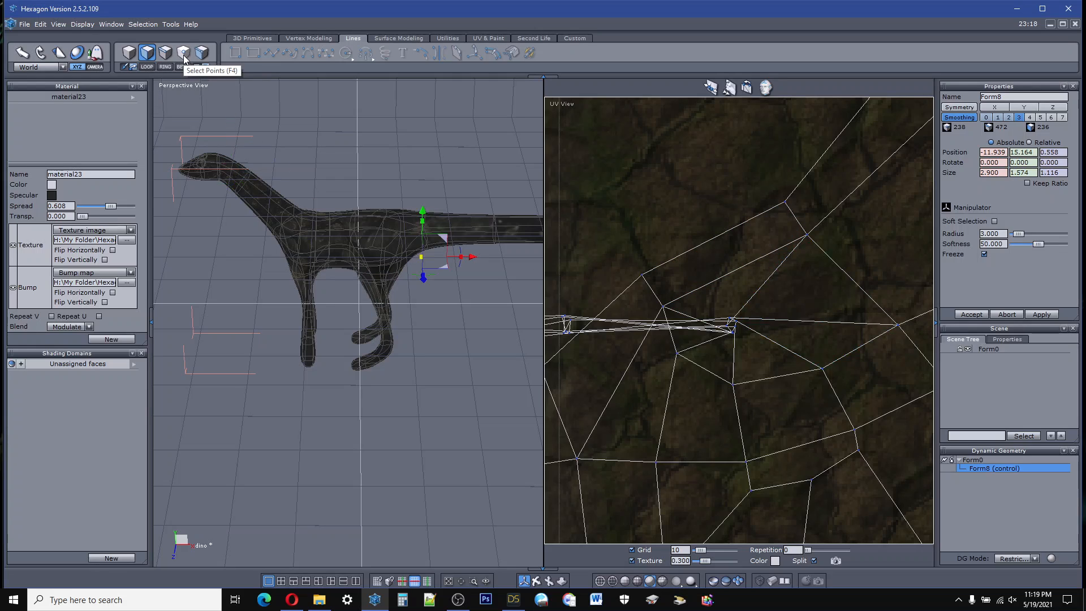
{"action": "left_click", "coordinate": [731, 320]}
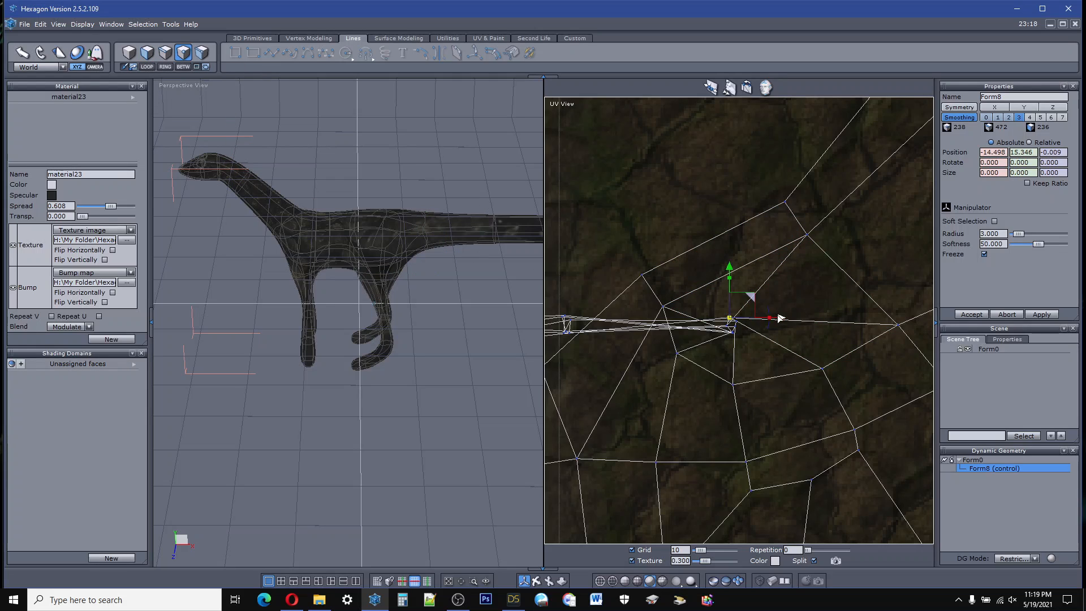
{"action": "left_click_drag", "start_coordinate": [779, 318], "coordinate": [868, 317]}
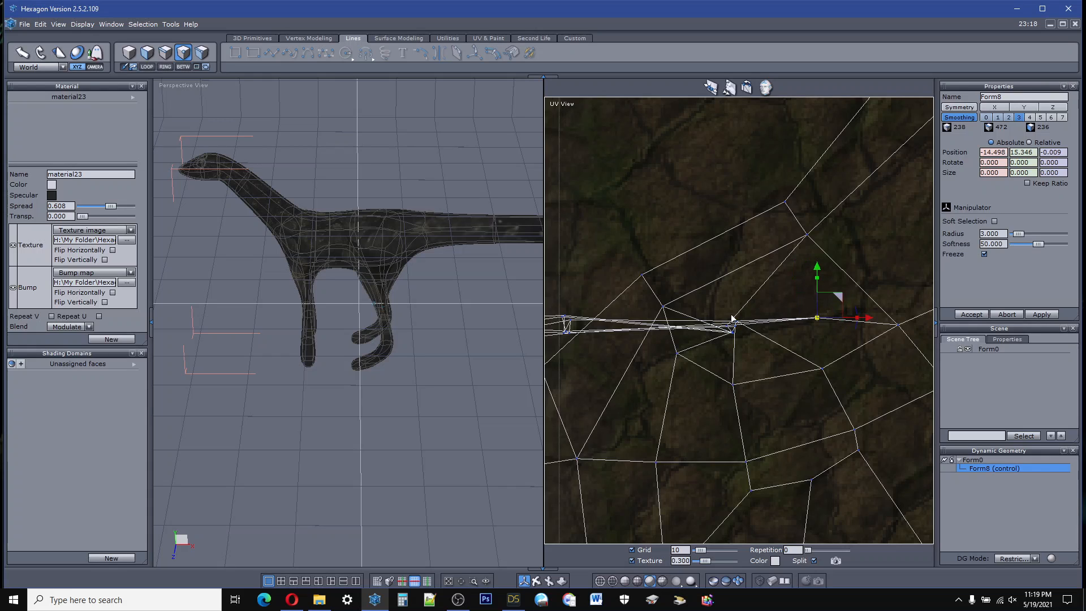
{"action": "scroll", "coordinate": [733, 321], "scroll_direction": "up", "scroll_amount": 3}
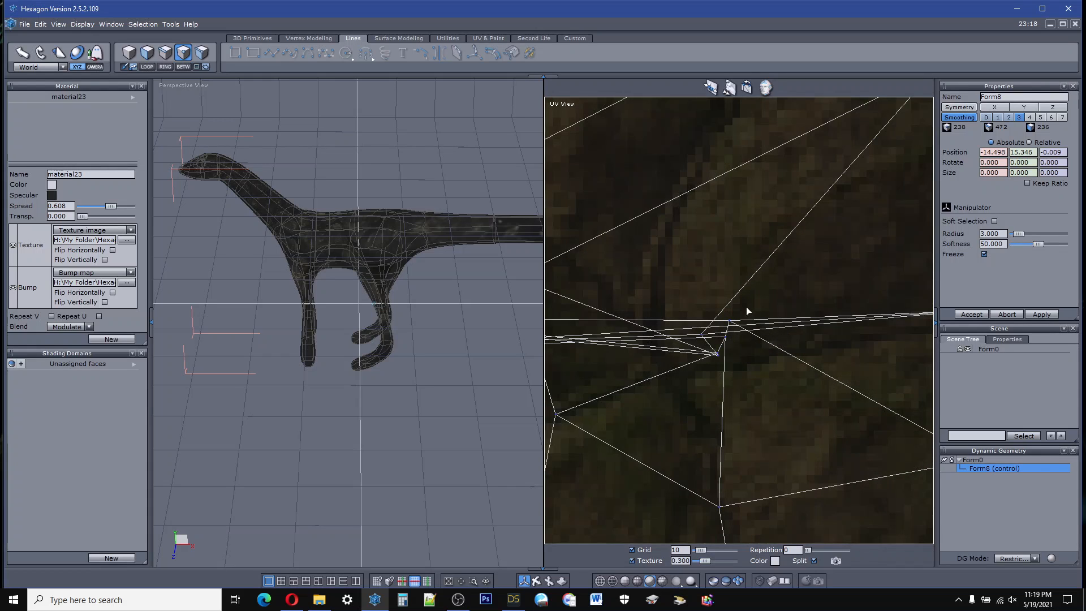
{"action": "left_click", "coordinate": [147, 52]}
{"action": "left_click", "coordinate": [841, 261]}
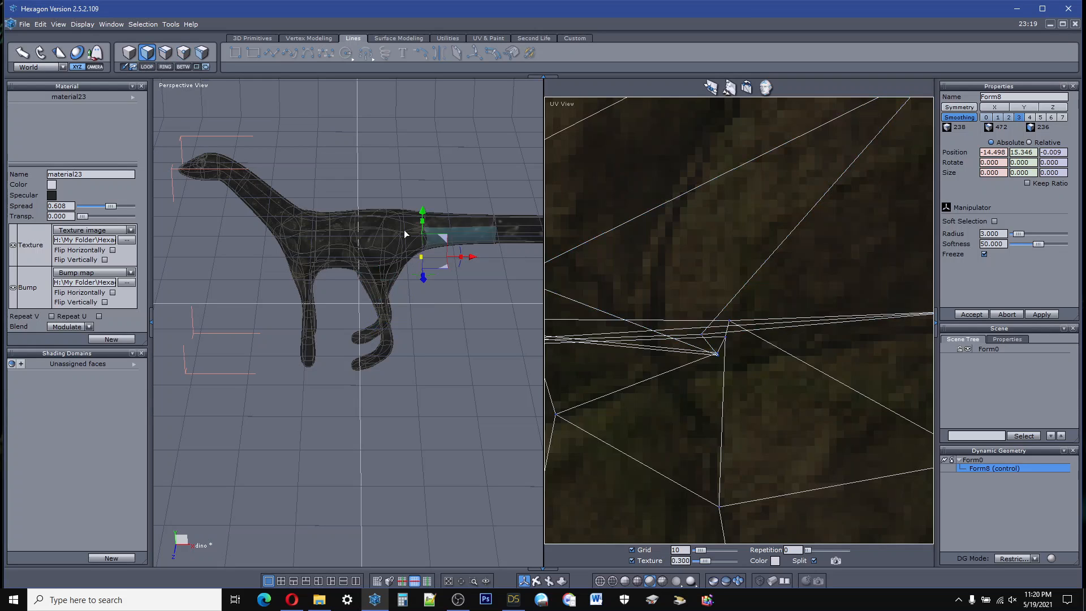
Step: Pull the neighbouring upper hind-leg UV point diagonally up and away from the crowded cluster
{"action": "left_click", "coordinate": [183, 52]}
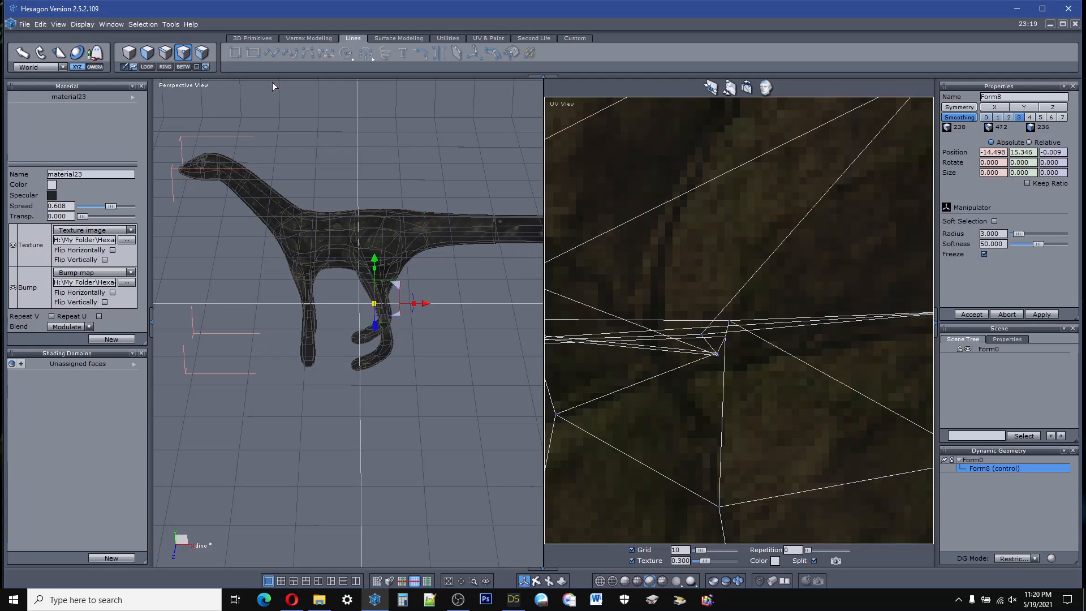
{"action": "left_click", "coordinate": [701, 336]}
{"action": "left_click_drag", "start_coordinate": [728, 311], "coordinate": [853, 157]}
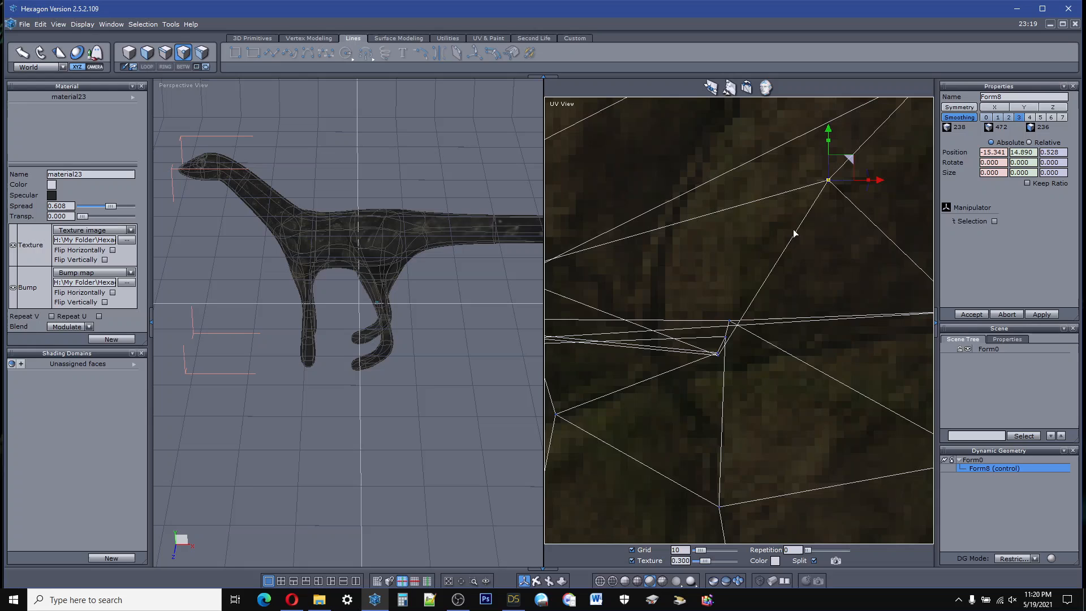
Step: Spread the remaining overlapping UV points of the upper hind leg so they form an open ring
{"action": "left_click", "coordinate": [717, 354]}
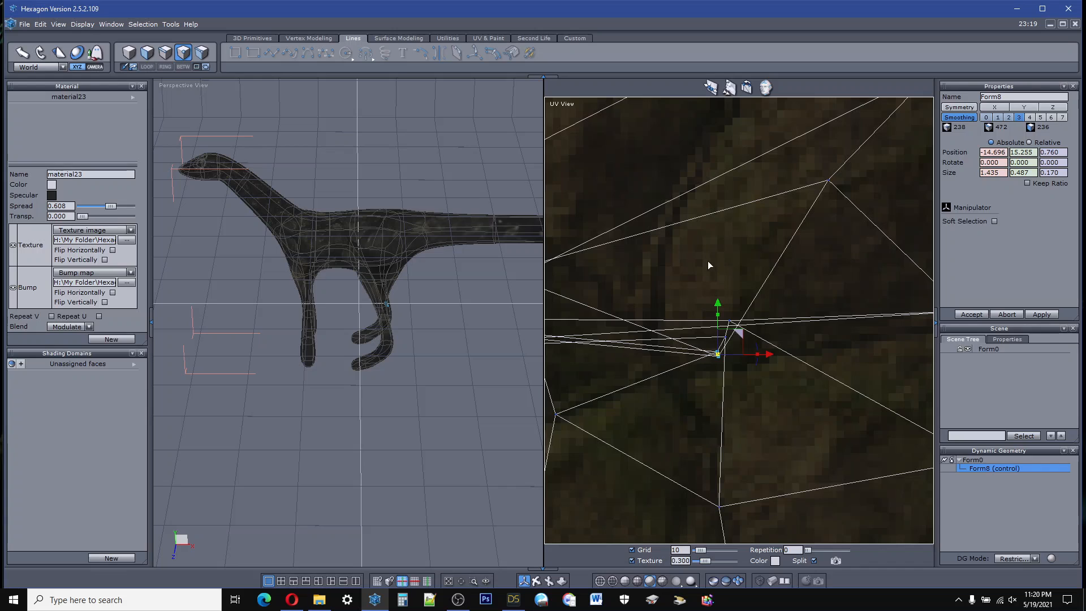
{"action": "left_click_drag", "start_coordinate": [673, 175], "coordinate": [639, 123]}
{"action": "mouse_move", "coordinate": [737, 331]}
{"action": "left_mouse_down"}
{"action": "mouse_move", "coordinate": [743, 266]}
{"action": "mouse_move", "coordinate": [722, 281]}
{"action": "mouse_move", "coordinate": [726, 348]}
{"action": "left_mouse_up"}
{"action": "left_click", "coordinate": [725, 338]}
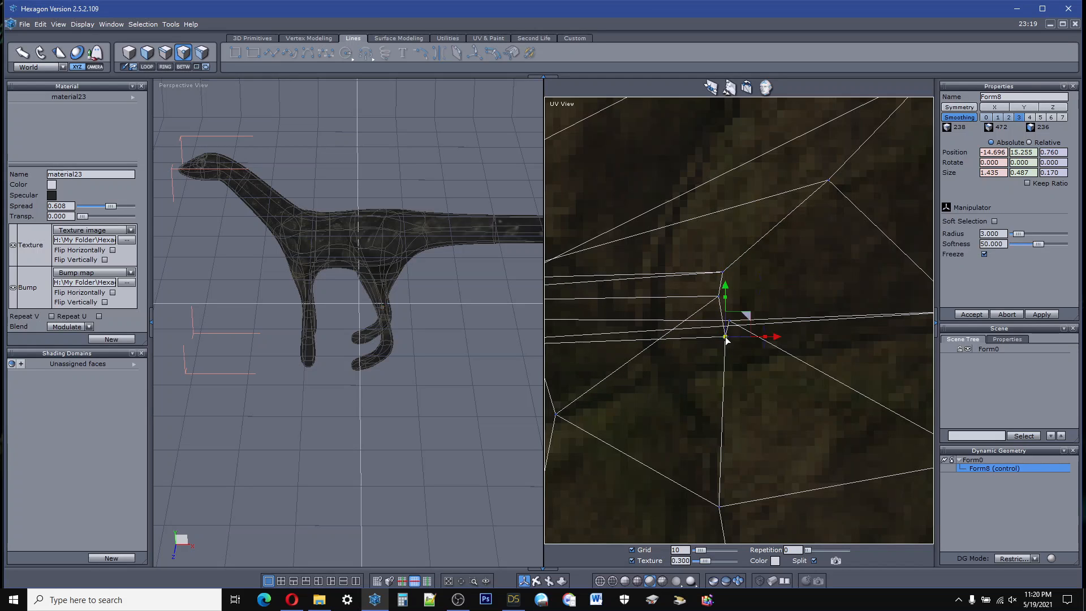
{"action": "left_click_drag", "start_coordinate": [751, 312], "coordinate": [713, 320]}
{"action": "scroll", "coordinate": [746, 331], "scroll_direction": "up", "scroll_amount": 2}
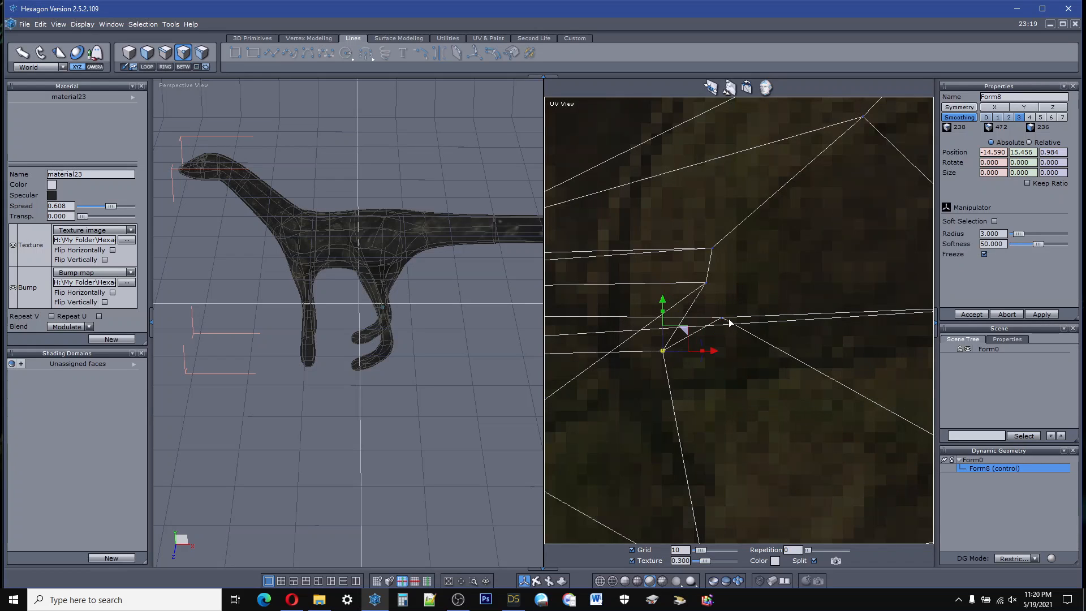
{"action": "left_click", "coordinate": [722, 319]}
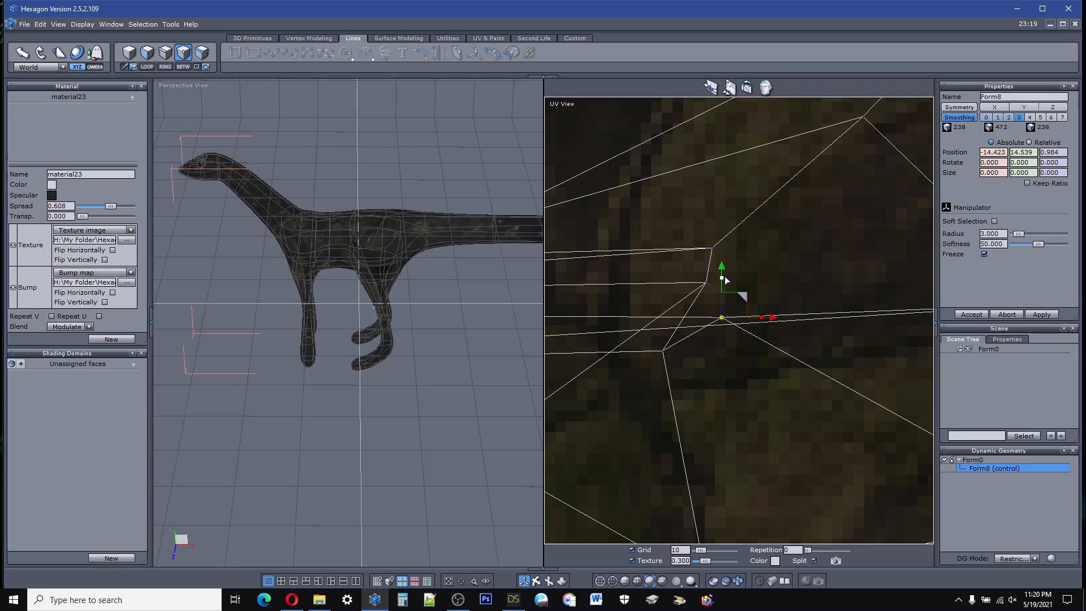
{"action": "left_click_drag", "start_coordinate": [721, 267], "coordinate": [733, 305]}
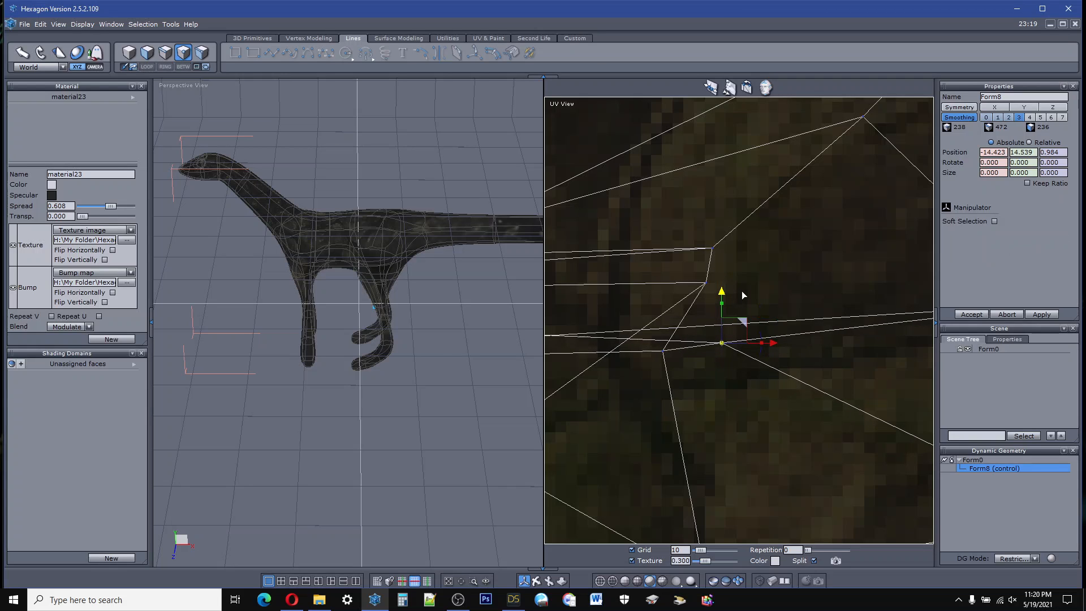
Step: Select the bunched UV points of the lower hind leg and foot, shrink them and place them inside the opened upper-leg ring
{"action": "scroll", "coordinate": [743, 286], "scroll_direction": "down", "scroll_amount": 3}
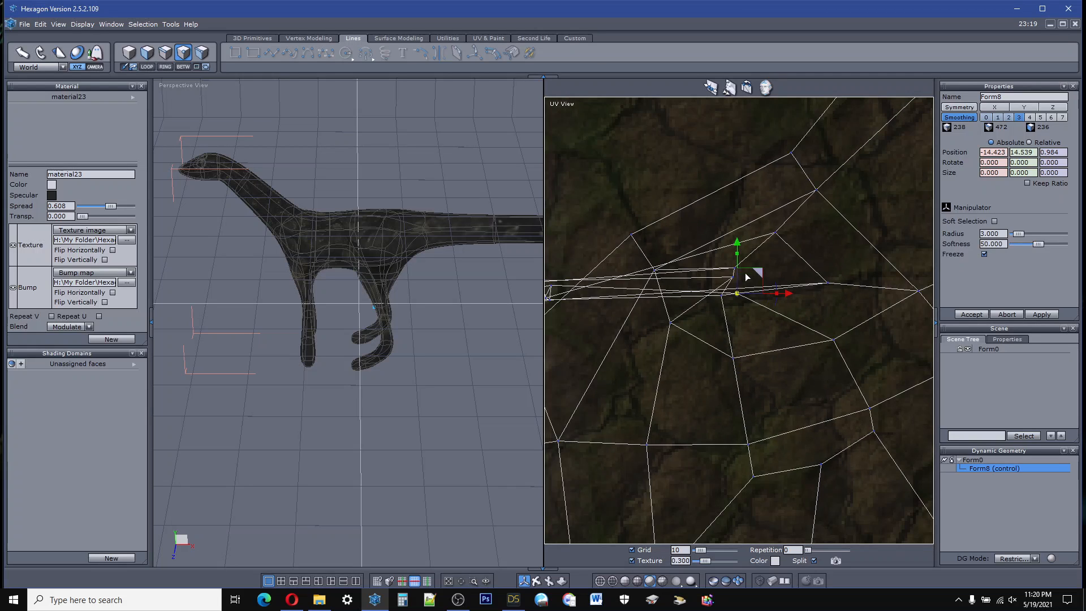
{"action": "scroll", "coordinate": [710, 284], "scroll_direction": "down", "scroll_amount": 2}
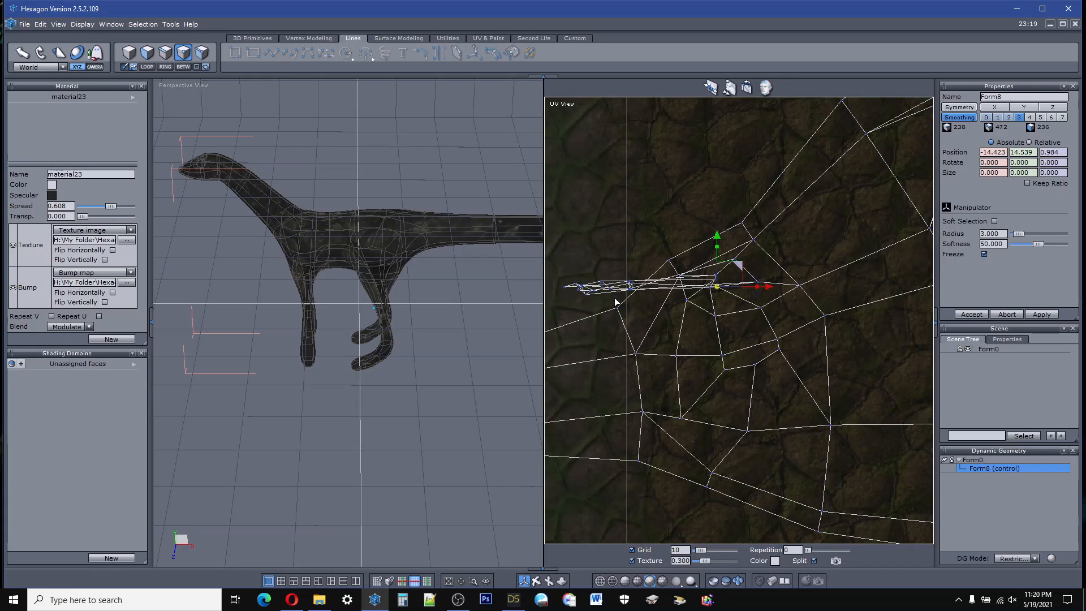
{"action": "mouse_move", "coordinate": [614, 297]}
{"action": "left_mouse_down"}
{"action": "mouse_move", "coordinate": [638, 284]}
{"action": "mouse_move", "coordinate": [564, 287]}
{"action": "mouse_move", "coordinate": [575, 302]}
{"action": "mouse_move", "coordinate": [753, 256]}
{"action": "left_mouse_up"}
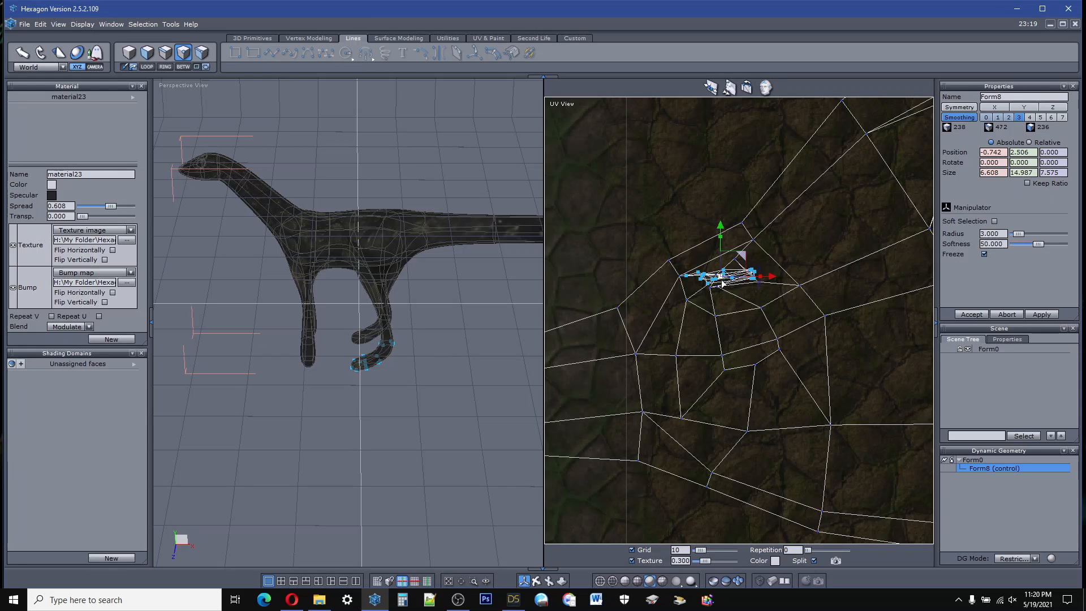
{"action": "scroll", "coordinate": [722, 283], "scroll_direction": "up", "scroll_amount": 5}
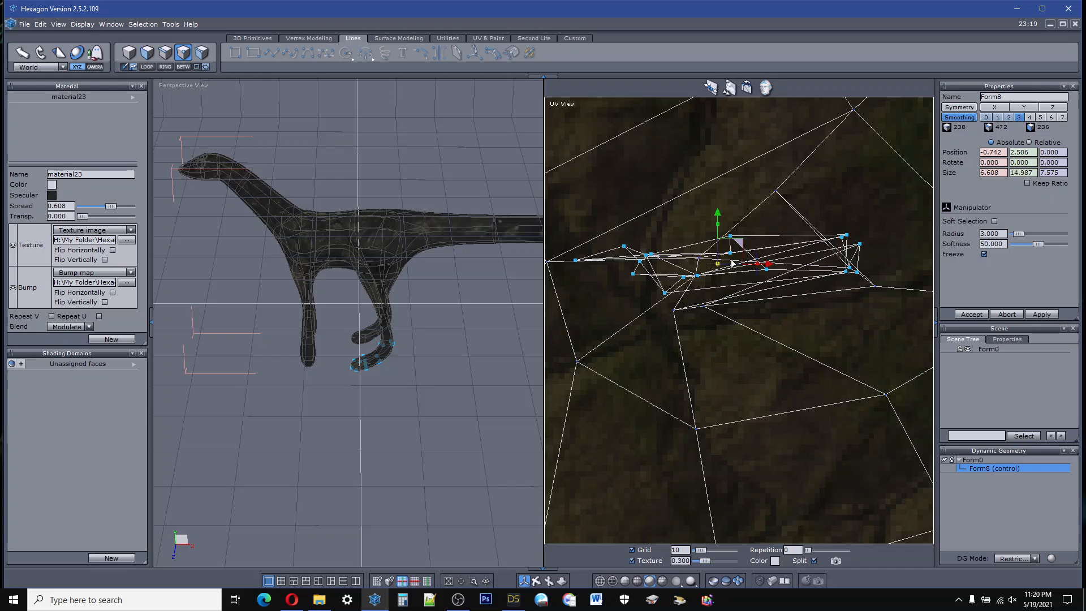
{"action": "left_click_drag", "start_coordinate": [718, 266], "coordinate": [537, 297]}
{"action": "scroll", "coordinate": [741, 258], "scroll_direction": "up", "scroll_amount": 3}
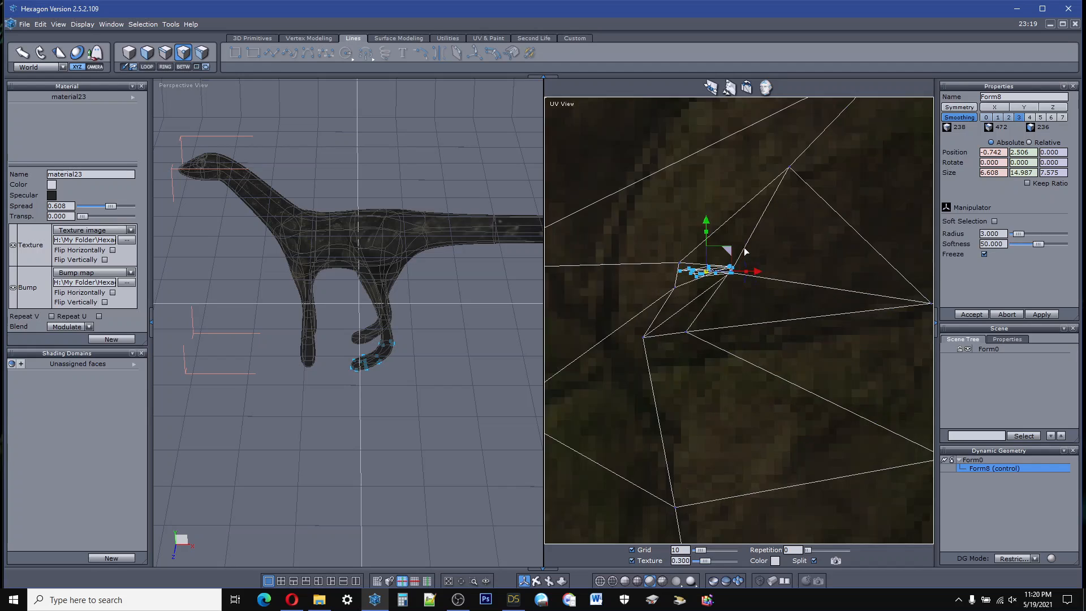
{"action": "left_click_drag", "start_coordinate": [694, 266], "coordinate": [699, 293]}
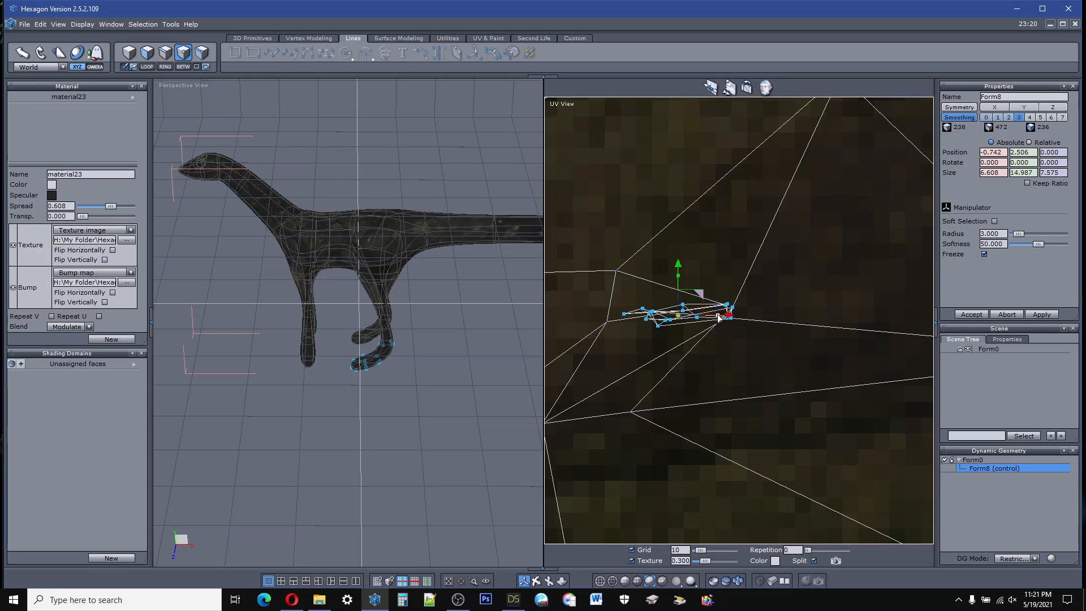
Step: Flip the selected lower-leg and foot UV points horizontally within the ring
{"action": "left_click_drag", "start_coordinate": [717, 317], "coordinate": [636, 320]}
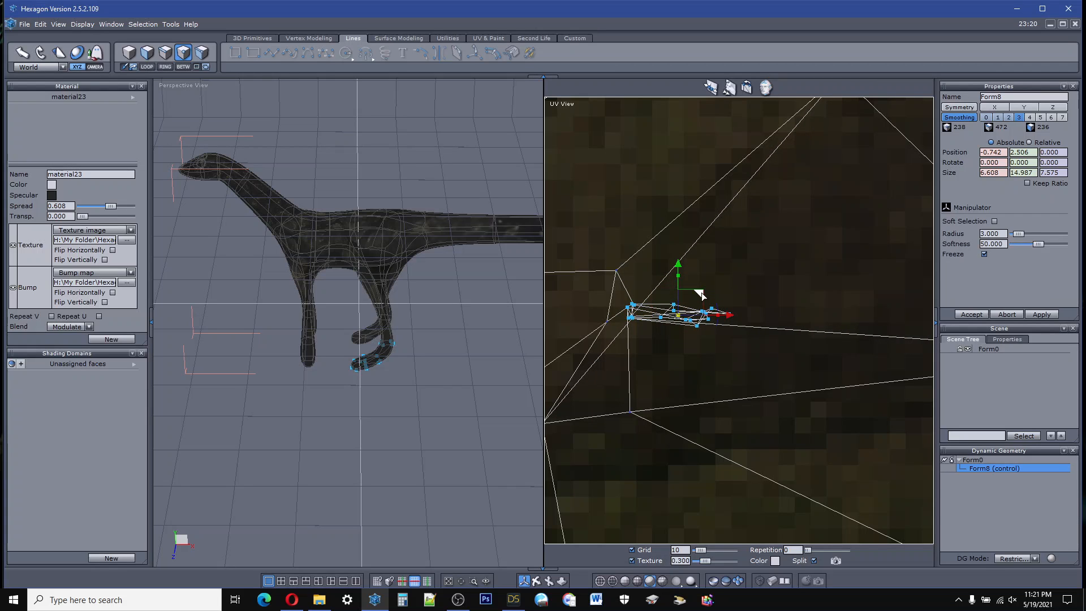
{"action": "left_click_drag", "start_coordinate": [700, 294], "coordinate": [800, 303]}
{"action": "scroll", "coordinate": [800, 303], "scroll_direction": "up", "scroll_amount": 4}
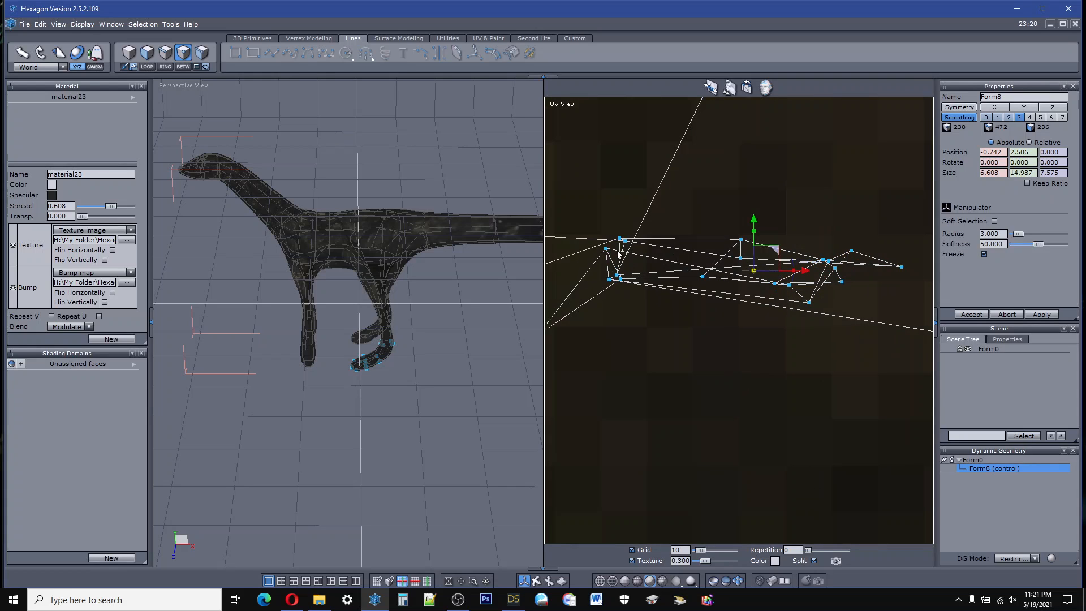
Step: Move the outer corner point at the ankle end of the foot's UV cluster down and clear of the other points
{"action": "left_click", "coordinate": [605, 248]}
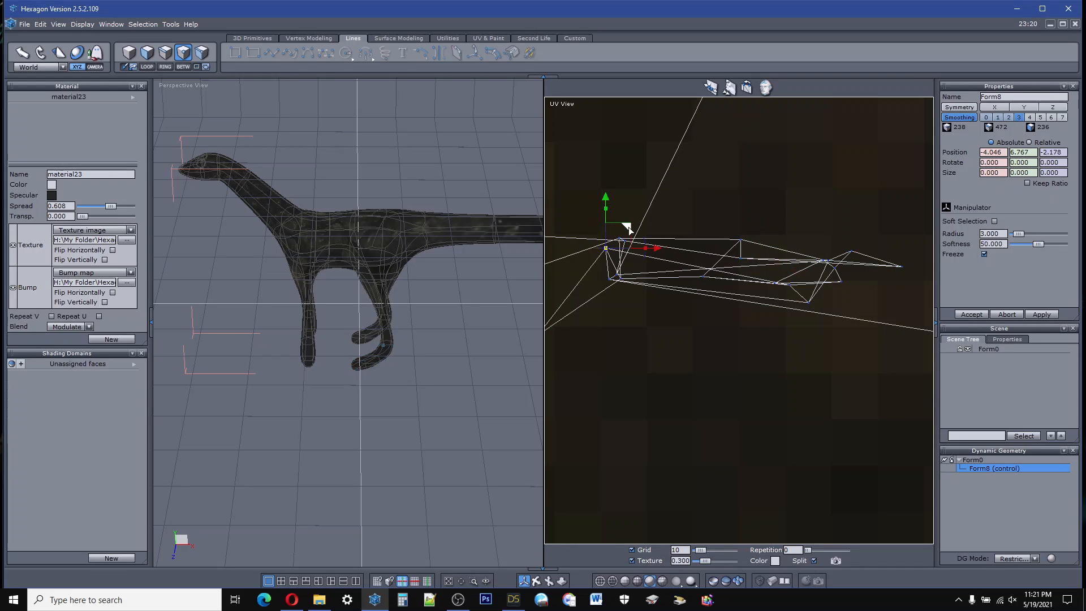
{"action": "left_click_drag", "start_coordinate": [629, 226], "coordinate": [685, 408]}
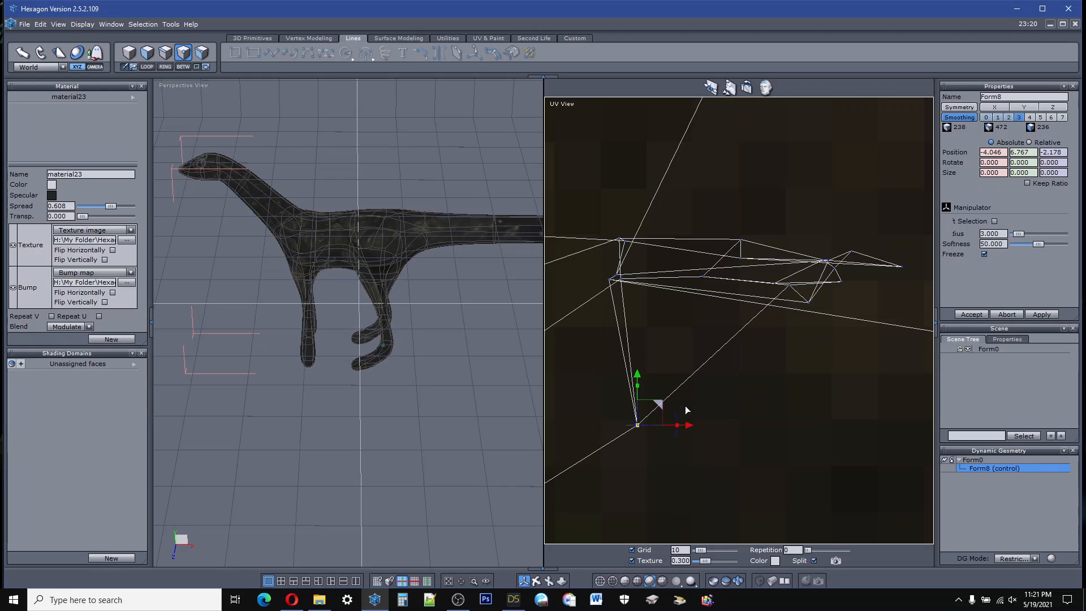
{"action": "scroll", "coordinate": [659, 282], "scroll_direction": "down", "scroll_amount": 10}
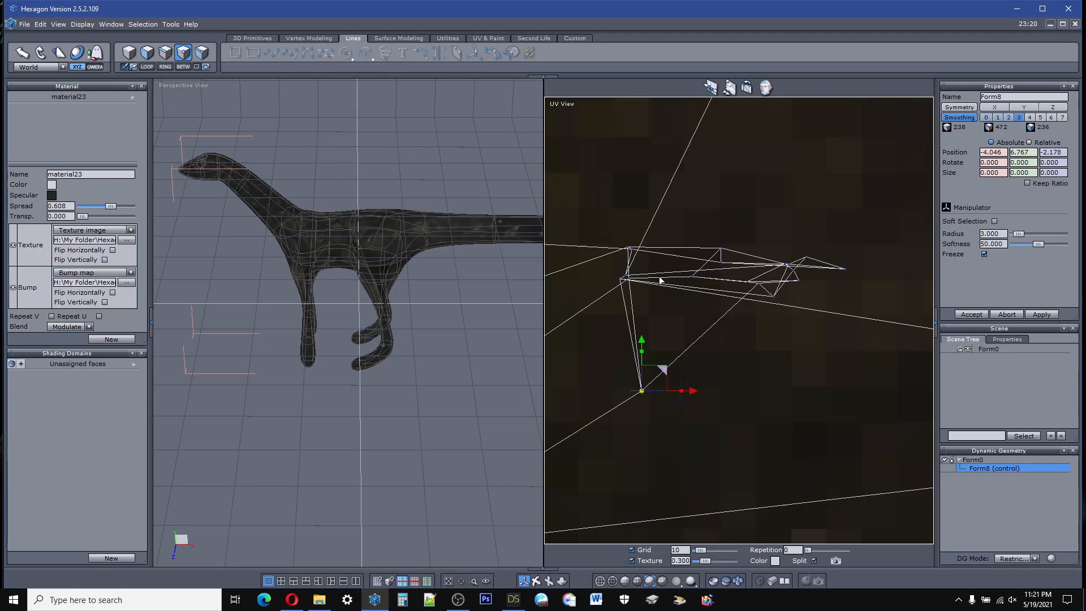
{"action": "scroll", "coordinate": [707, 291], "scroll_direction": "down", "scroll_amount": 3}
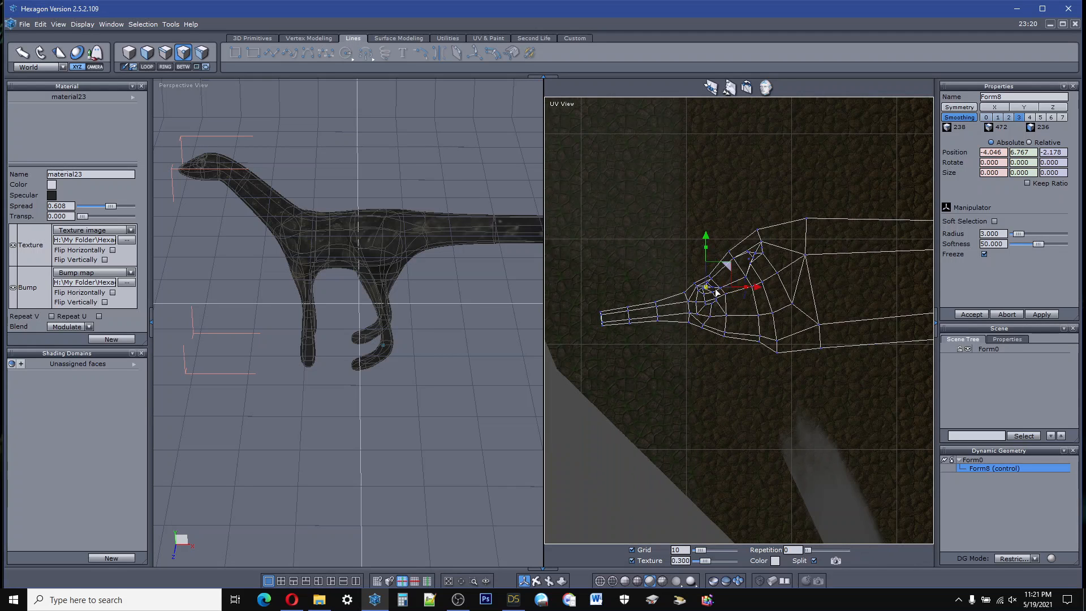
{"action": "scroll", "coordinate": [716, 293], "scroll_direction": "up", "scroll_amount": 5}
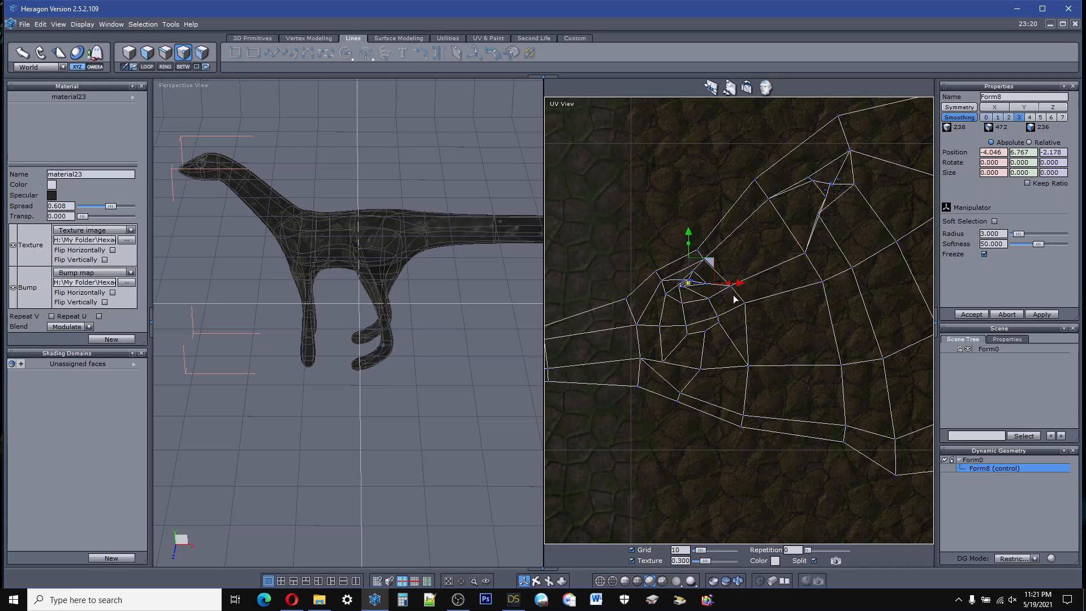
Step: Switch to face selection and select the triangular hind-leg face beside the small foot cluster in the UV layout
{"action": "left_click", "coordinate": [147, 52]}
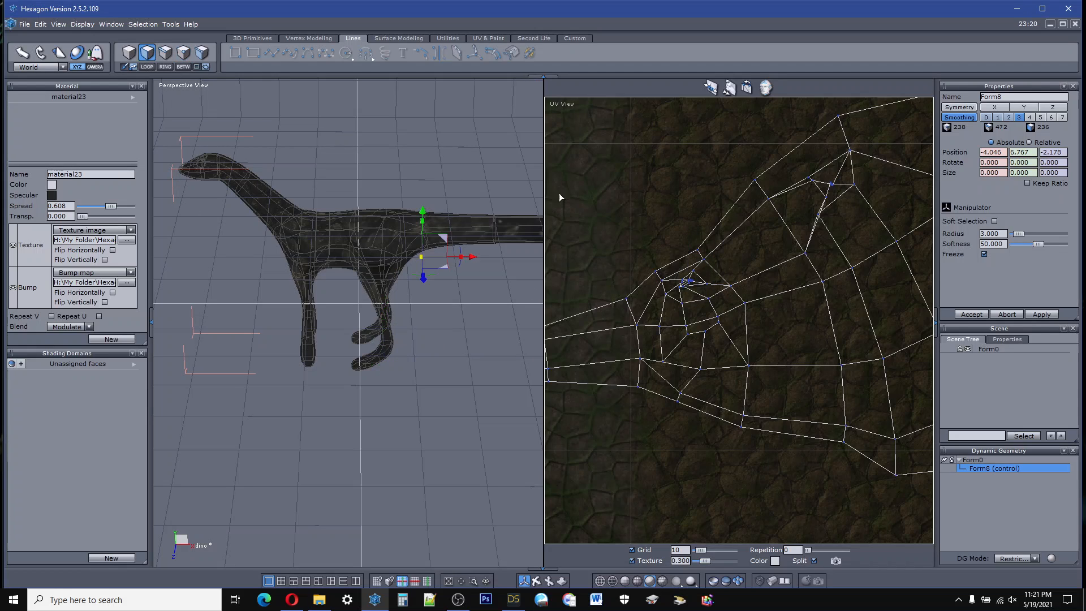
{"action": "scroll", "coordinate": [690, 287], "scroll_direction": "up", "scroll_amount": 2}
{"action": "scroll", "coordinate": [691, 287], "scroll_direction": "up", "scroll_amount": 2}
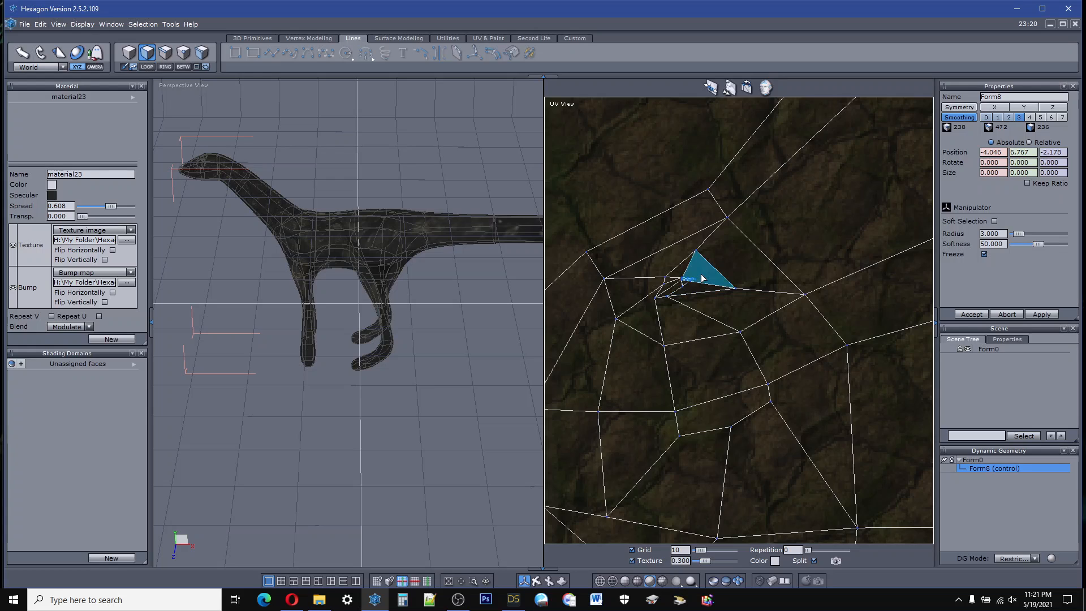
{"action": "left_click", "coordinate": [701, 278]}
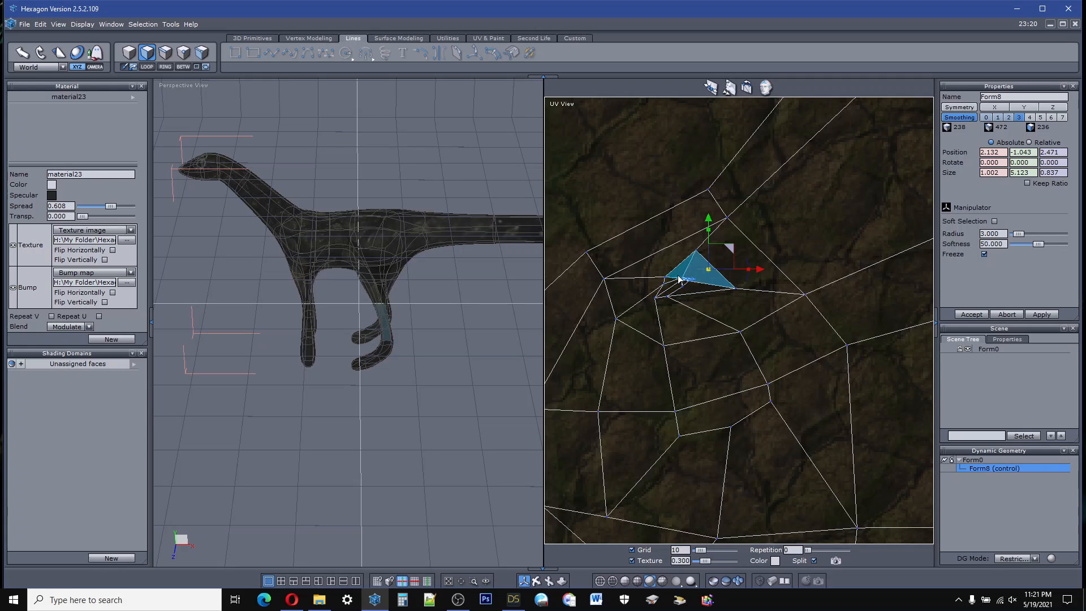
Step: Examine the hind-leg faces in the UV layout and the matching leg on the 3D model
{"action": "scroll", "coordinate": [696, 272], "scroll_direction": "down", "scroll_amount": 5}
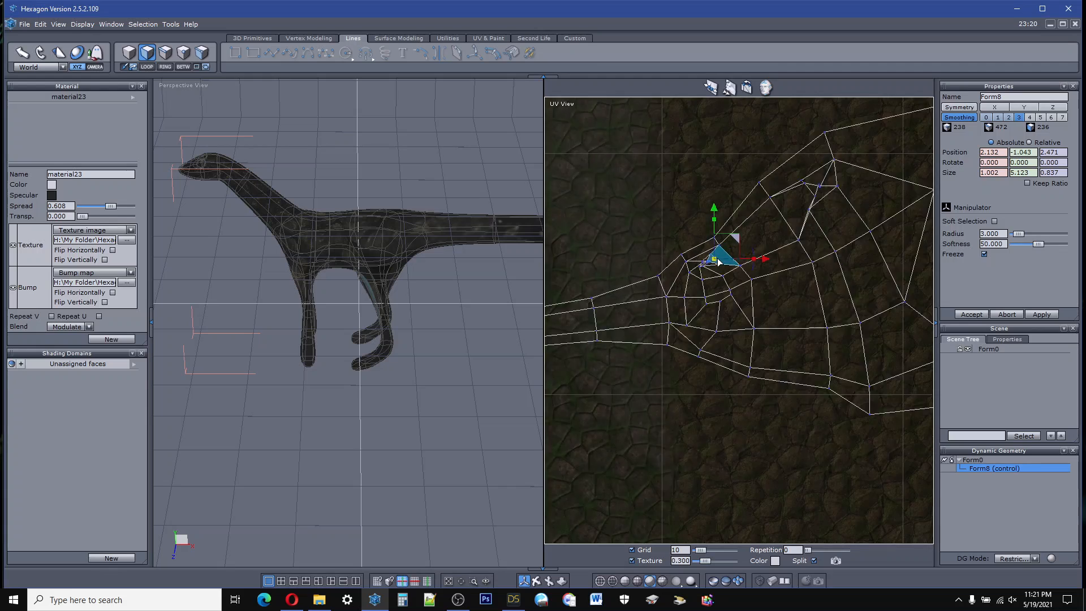
{"action": "scroll", "coordinate": [717, 265], "scroll_direction": "up", "scroll_amount": 4}
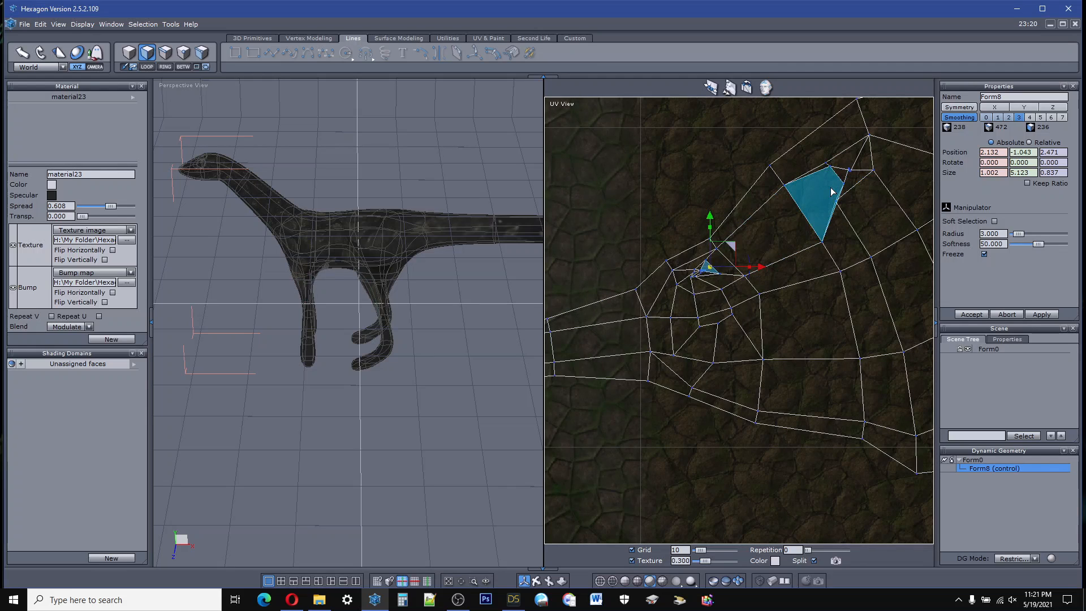
{"action": "scroll", "coordinate": [831, 191], "scroll_direction": "up", "scroll_amount": 2}
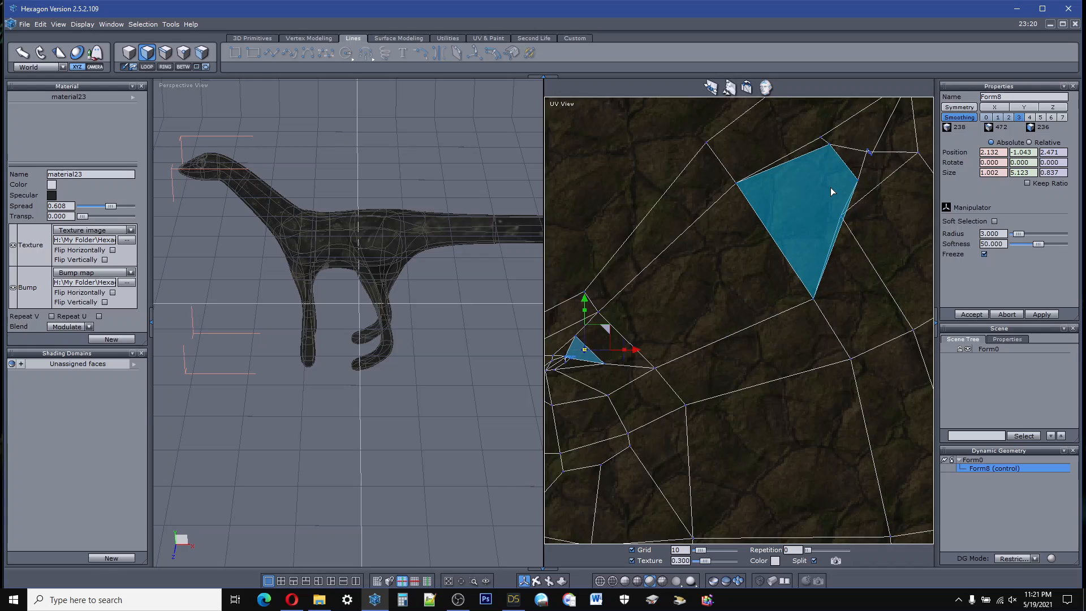
{"action": "scroll", "coordinate": [831, 191], "scroll_direction": "down", "scroll_amount": 4}
{"action": "scroll", "coordinate": [831, 191], "scroll_direction": "down", "scroll_amount": 5}
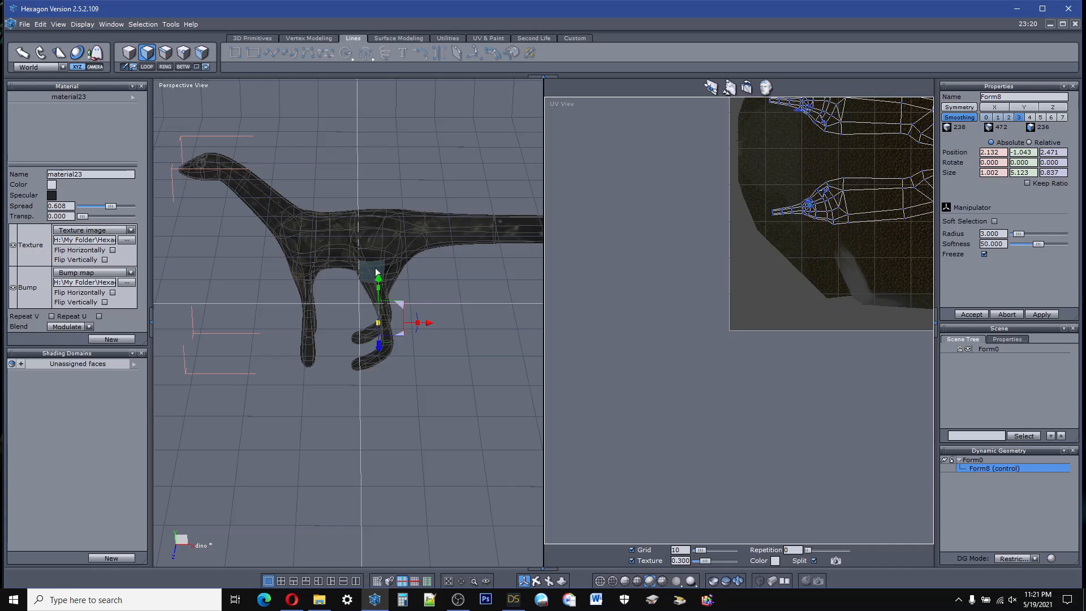
{"action": "scroll", "coordinate": [380, 255], "scroll_direction": "up", "scroll_amount": 5}
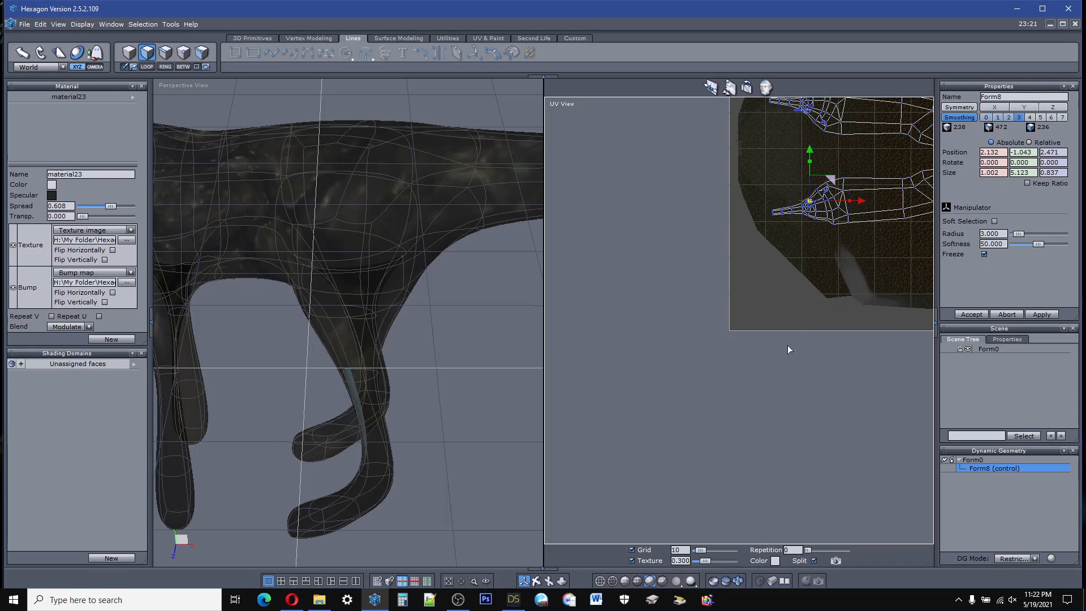
{"action": "scroll", "coordinate": [346, 243], "scroll_direction": "down", "scroll_amount": 5}
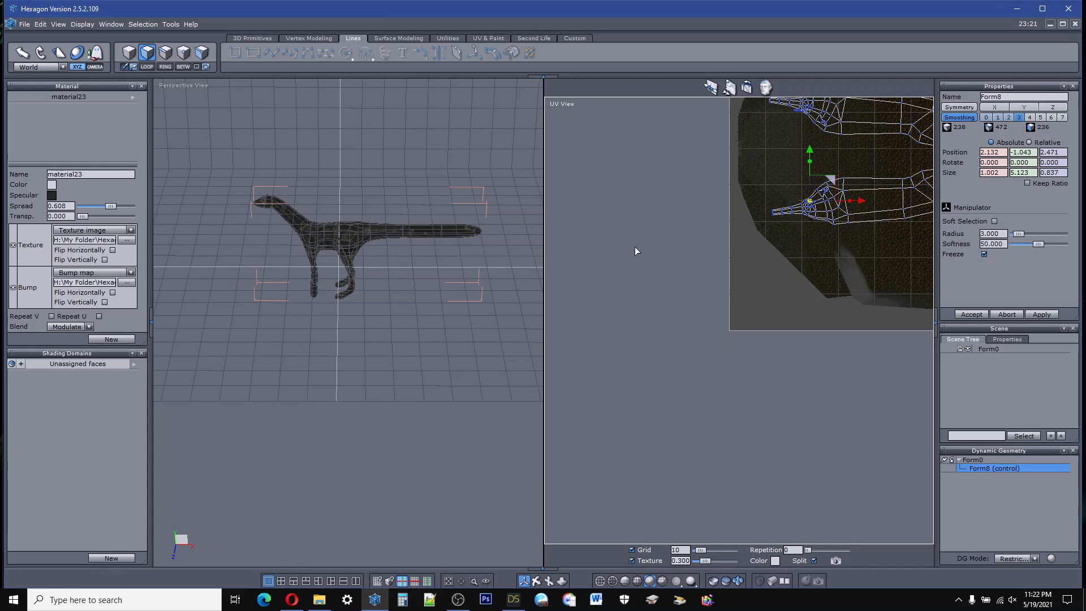
{"action": "scroll", "coordinate": [717, 222], "scroll_direction": "down", "scroll_amount": 3}
{"action": "scroll", "coordinate": [853, 127], "scroll_direction": "up", "scroll_amount": 2}
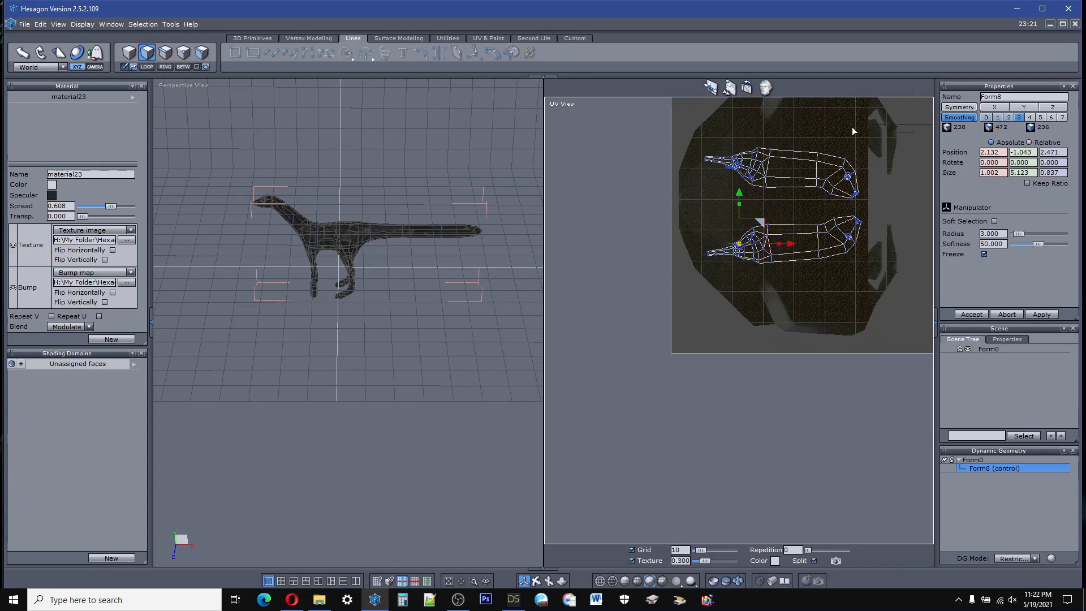
{"action": "scroll", "coordinate": [854, 126], "scroll_direction": "up", "scroll_amount": 1}
{"action": "scroll", "coordinate": [857, 123], "scroll_direction": "down", "scroll_amount": 2}
{"action": "scroll", "coordinate": [852, 121], "scroll_direction": "up", "scroll_amount": 1}
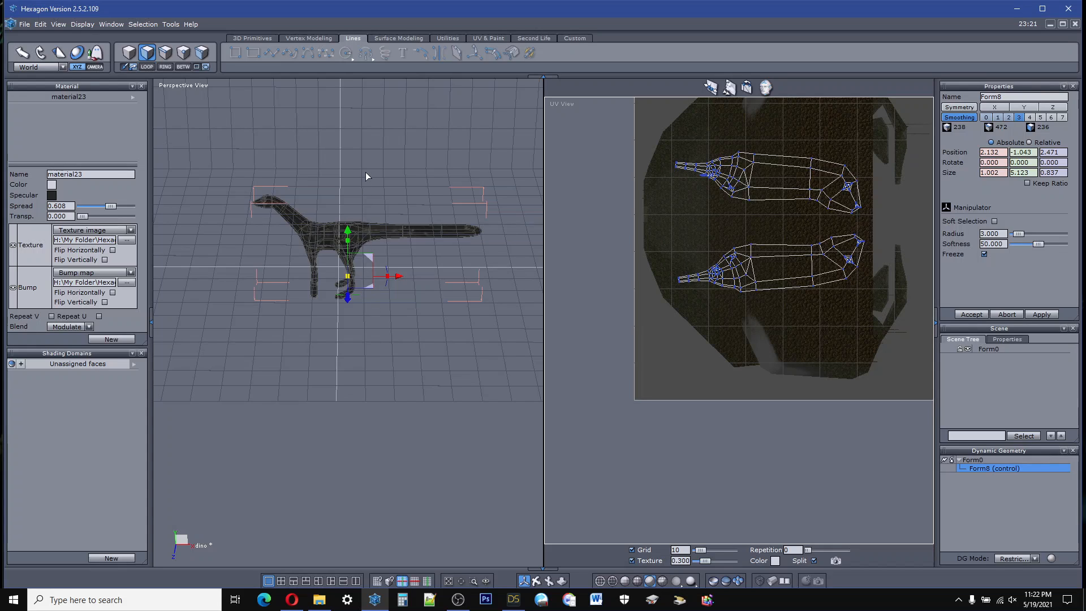
{"action": "scroll", "coordinate": [366, 171], "scroll_direction": "up", "scroll_amount": 3}
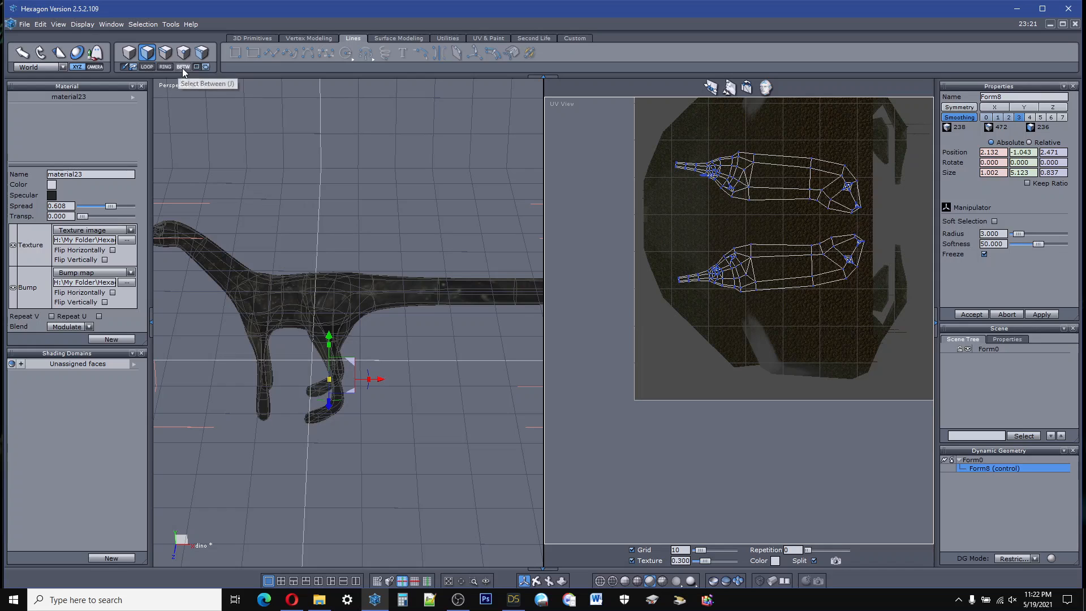
Step: Change the workspace to a single viewport showing the whole creature in Perspective View, seen slightly from above
{"action": "left_click", "coordinate": [269, 581]}
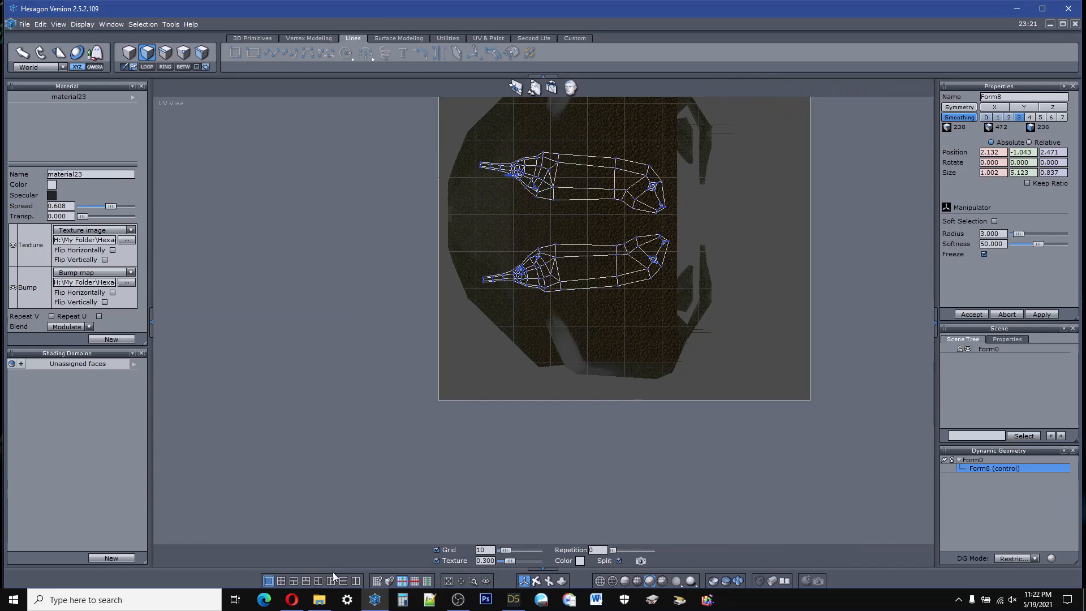
{"action": "left_click", "coordinate": [356, 581]}
{"action": "mouse_move", "coordinate": [291, 599]}
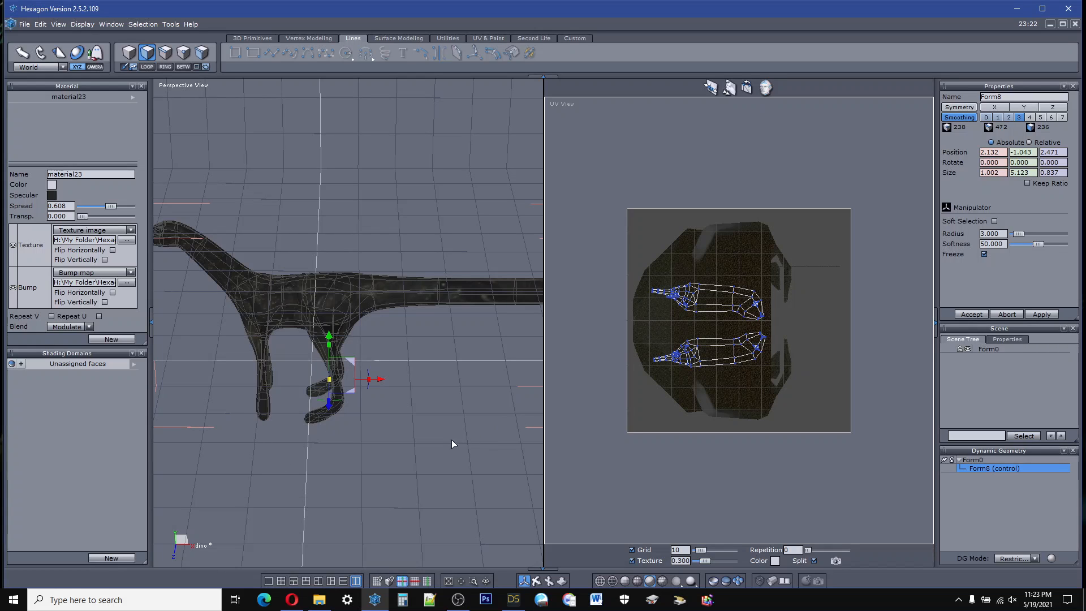
{"action": "left_click", "coordinate": [269, 581]}
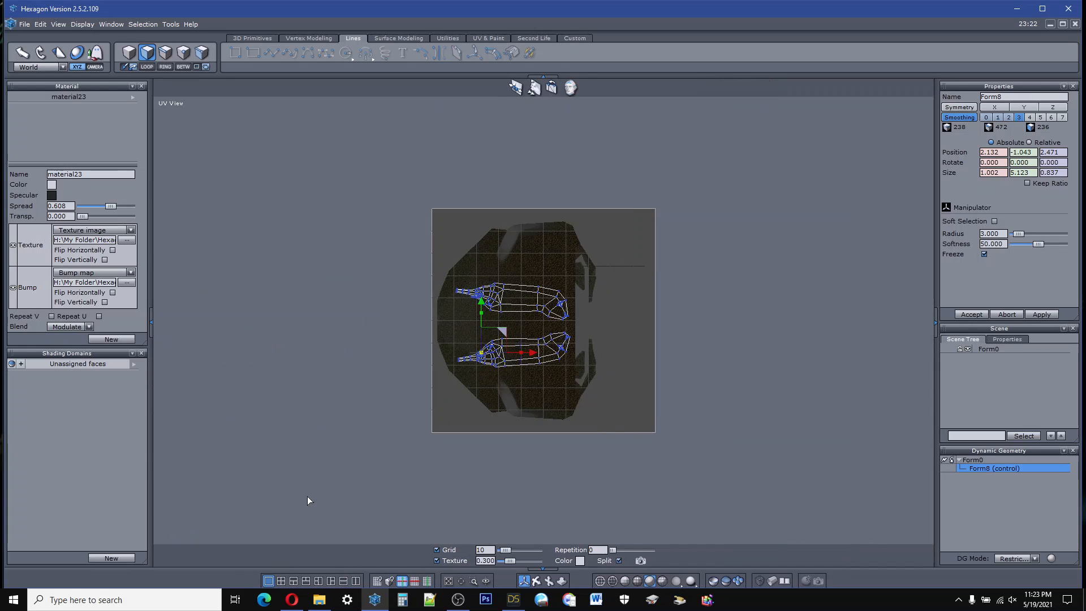
{"action": "scroll", "coordinate": [557, 297], "scroll_direction": "down", "scroll_amount": 2}
{"action": "scroll", "coordinate": [557, 297], "scroll_direction": "up", "scroll_amount": 3}
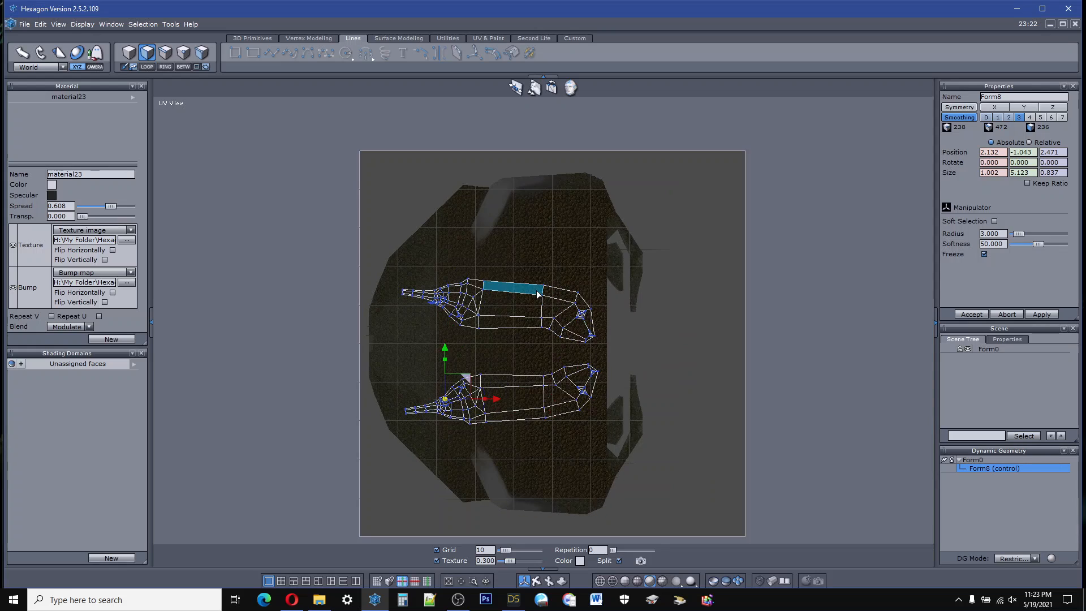
{"action": "left_click", "coordinate": [177, 106]}
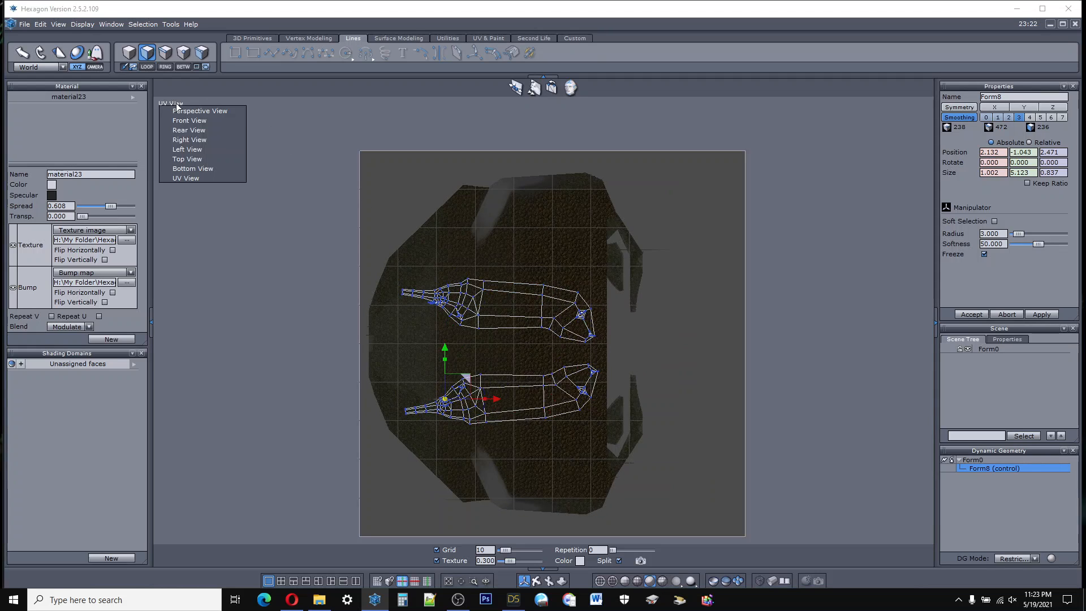
{"action": "left_click", "coordinate": [183, 111]}
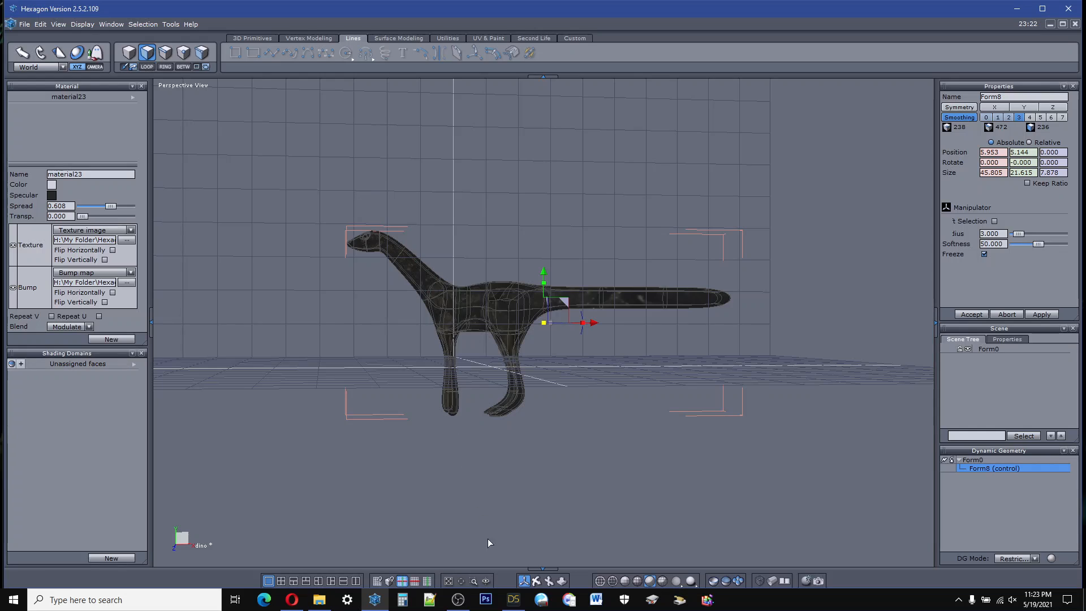
{"action": "right_click_drag", "start_coordinate": [536, 543], "coordinate": [540, 571]}
{"action": "right_click_drag", "start_coordinate": [539, 509], "coordinate": [543, 531]}
{"action": "right_click_drag", "start_coordinate": [413, 352], "coordinate": [411, 338]}
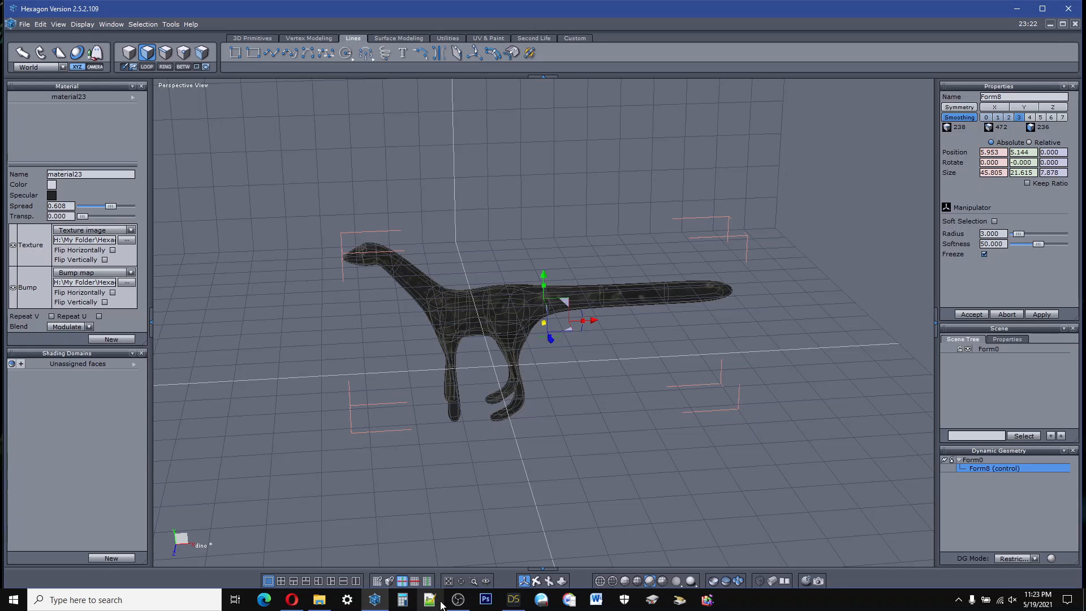
Step: Switch to Daz Studio and orbit the textured creature to a front three-quarter view showing its head and body
{"action": "left_click", "coordinate": [513, 600]}
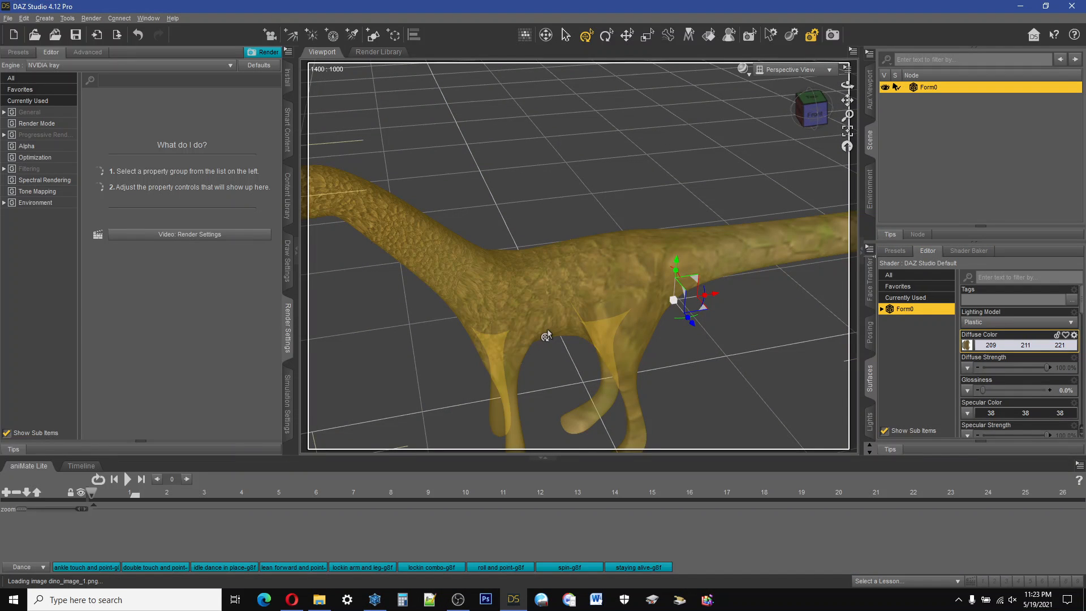
{"action": "left_click_drag", "start_coordinate": [814, 116], "coordinate": [791, 118]}
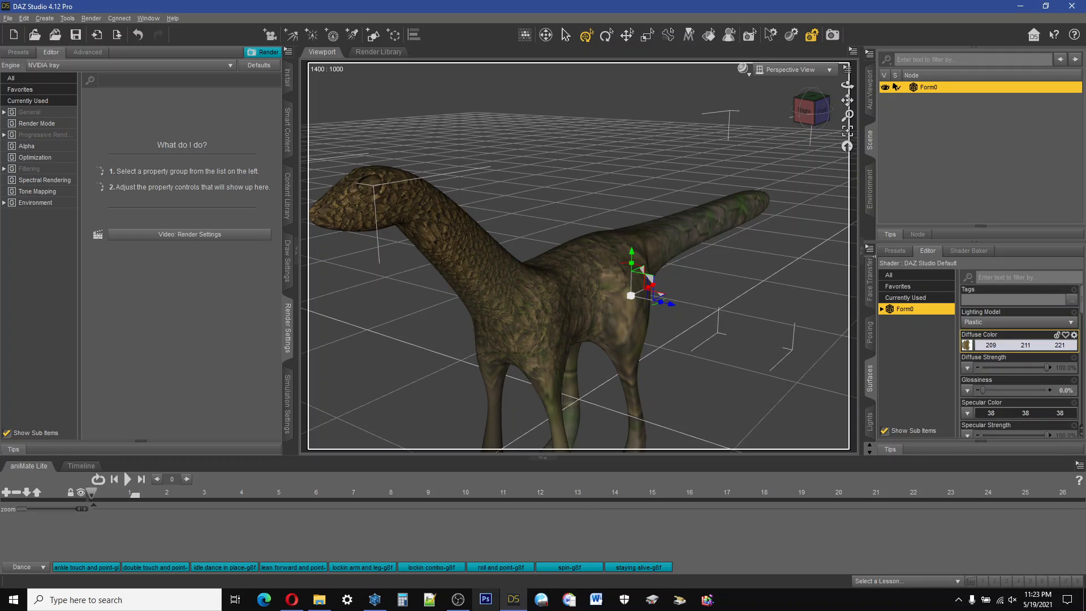
{"action": "left_click", "coordinate": [513, 601]}
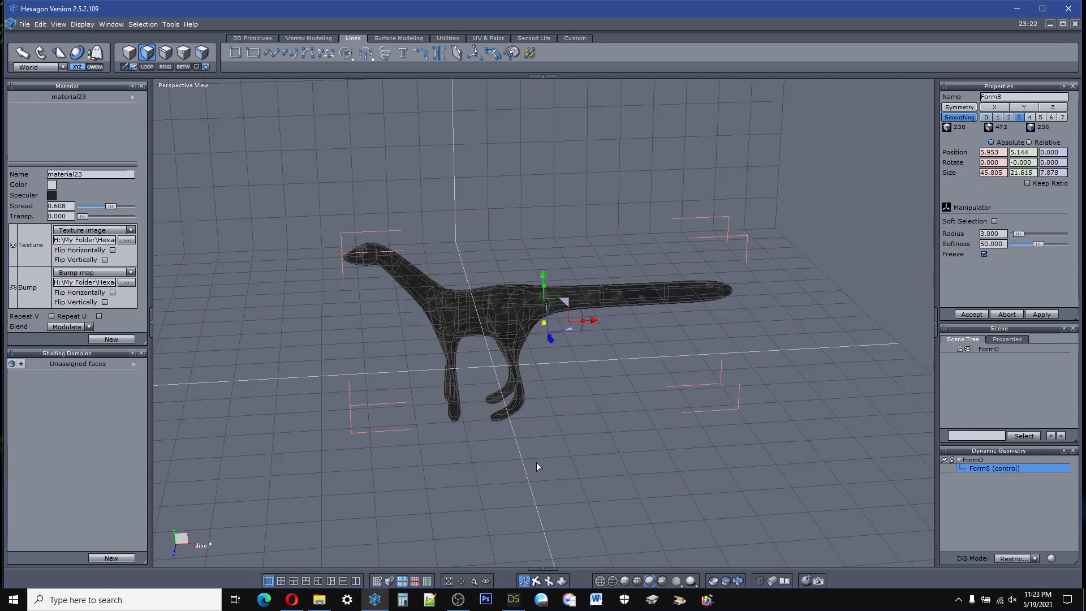
{"action": "left_click", "coordinate": [513, 599]}
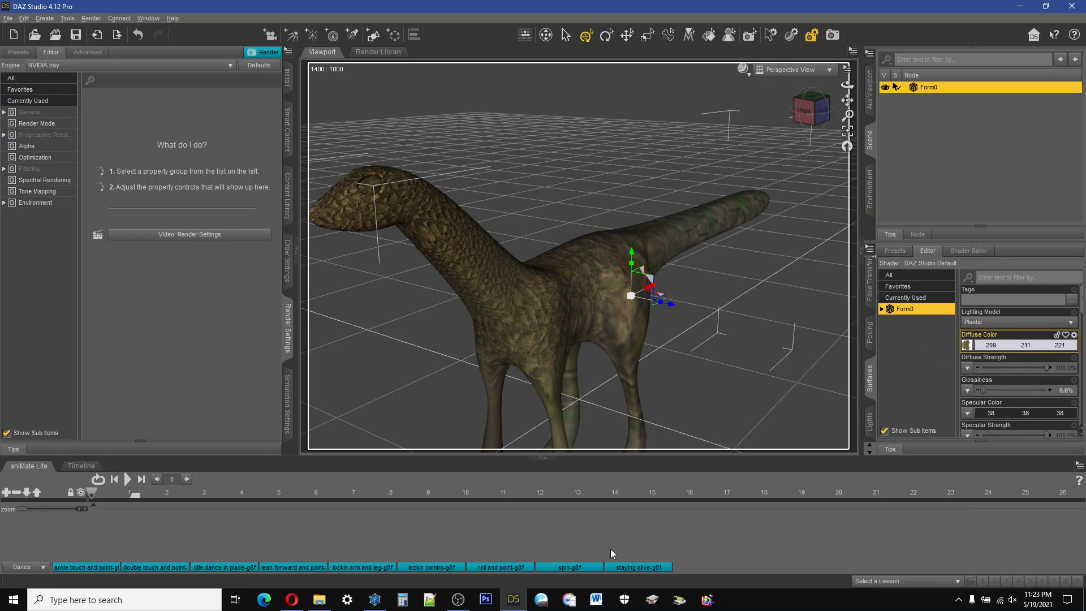
{"action": "mouse_move", "coordinate": [518, 605]}
Step: Load dino_image_8.tif as the creature's bump strength map and set Bump Strength to 148.7%
{"action": "left_click_drag", "start_coordinate": [1081, 307], "coordinate": [1079, 350]}
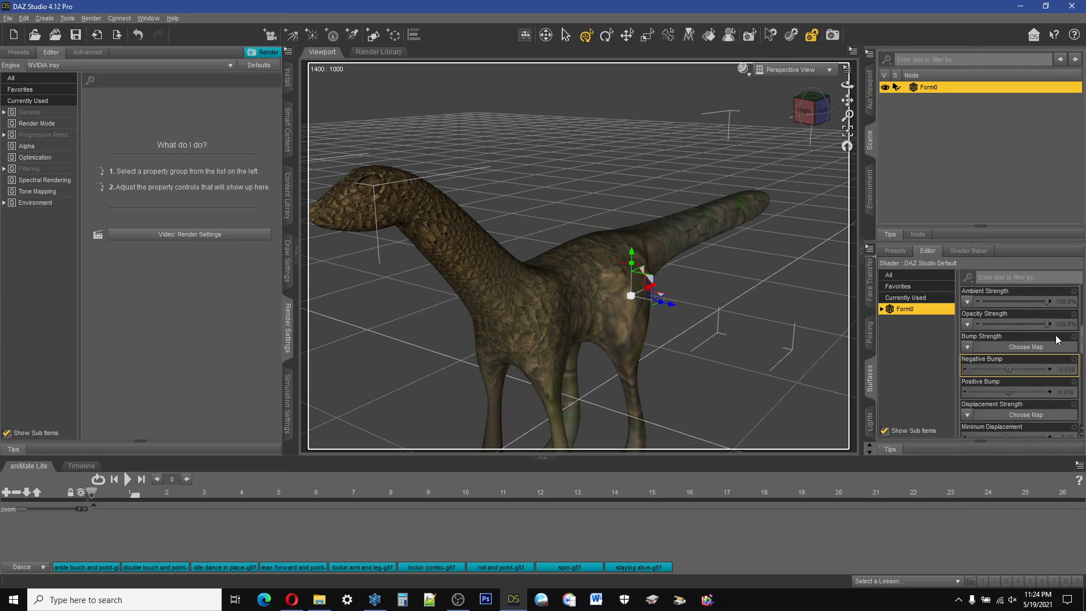
{"action": "left_click", "coordinate": [967, 348]}
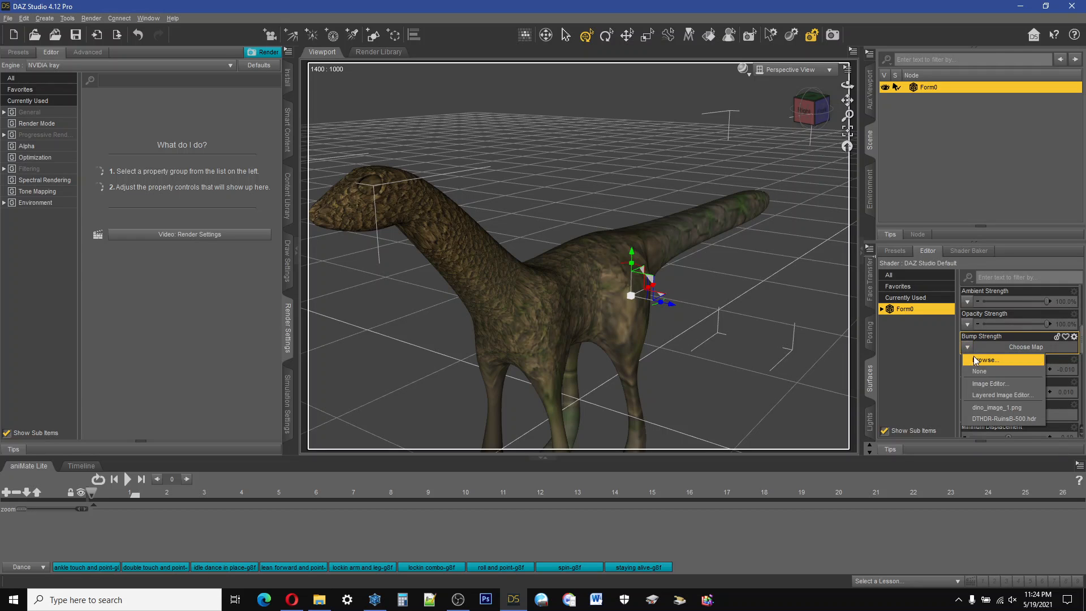
{"action": "left_click", "coordinate": [976, 359]}
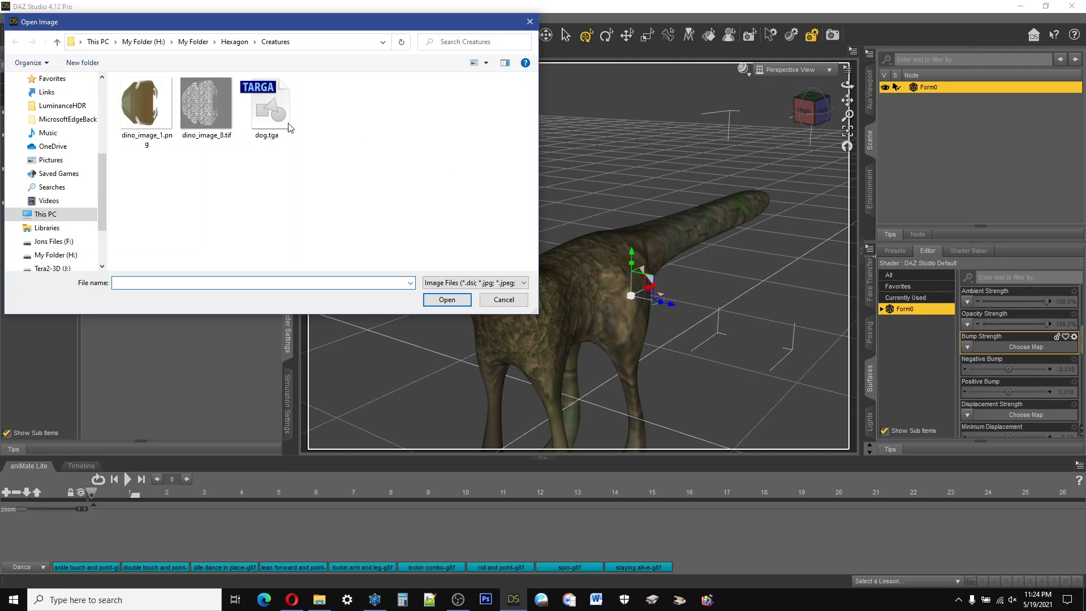
{"action": "left_click", "coordinate": [215, 101]}
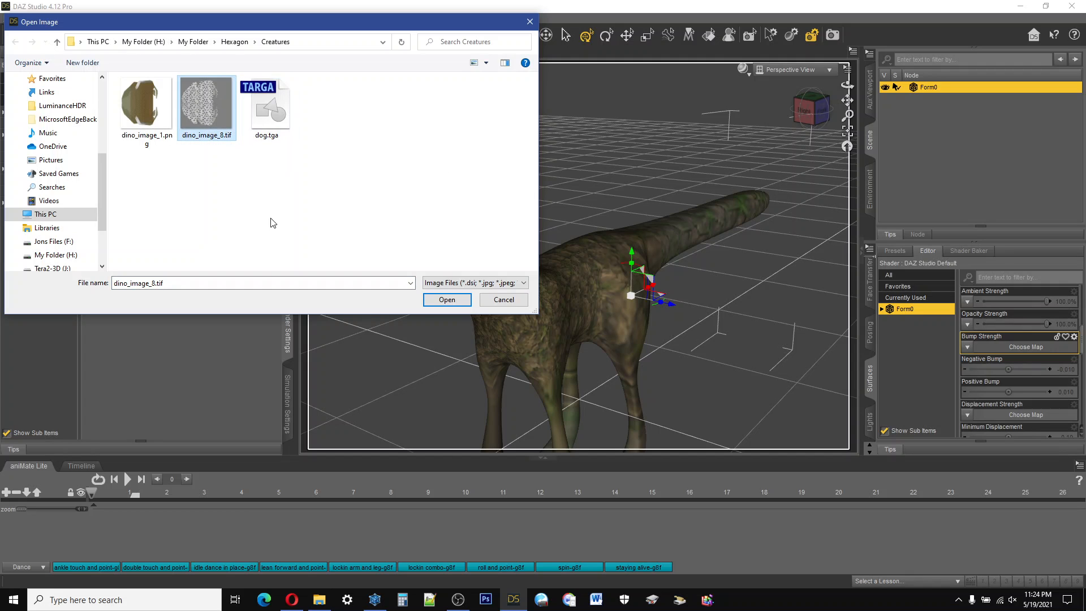
{"action": "left_click", "coordinate": [448, 299]}
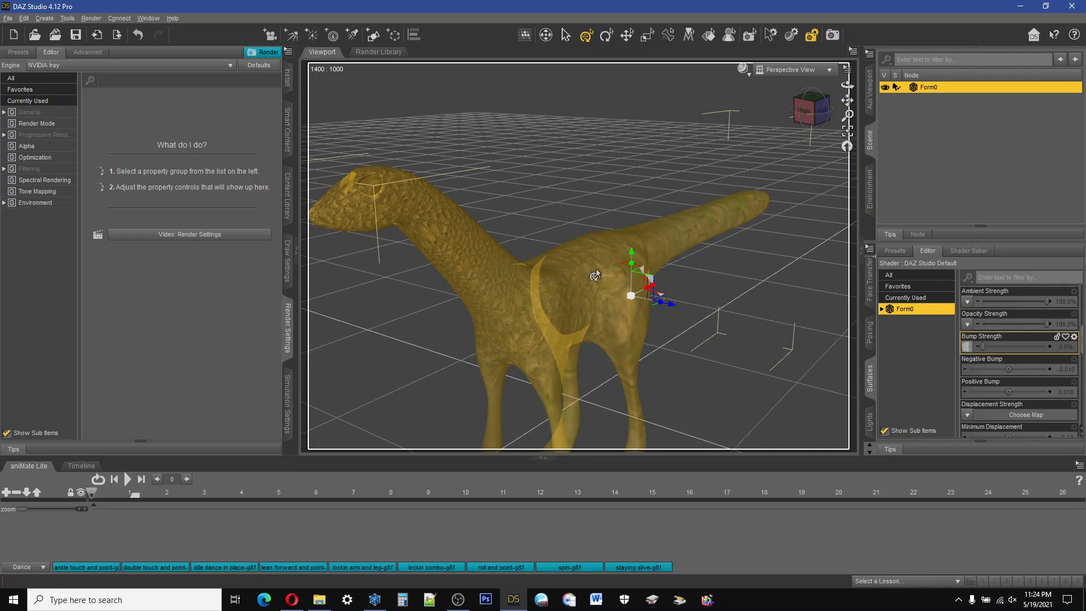
{"action": "left_click_drag", "start_coordinate": [984, 346], "coordinate": [1029, 346]}
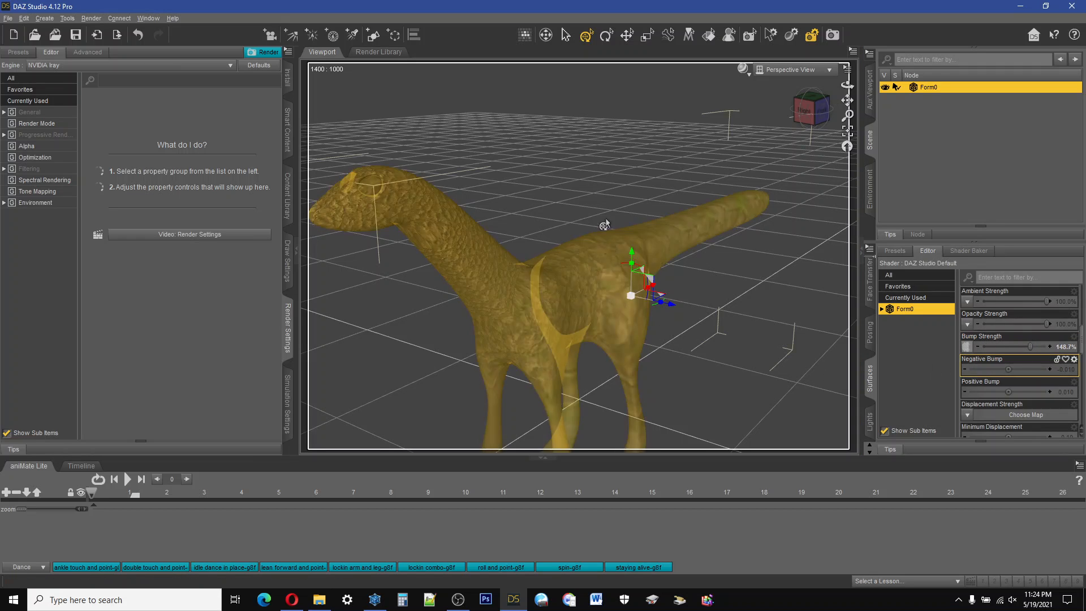
Step: Render a preview of the creature with its bump map, stop the render and close its window
{"action": "left_click", "coordinate": [810, 36]}
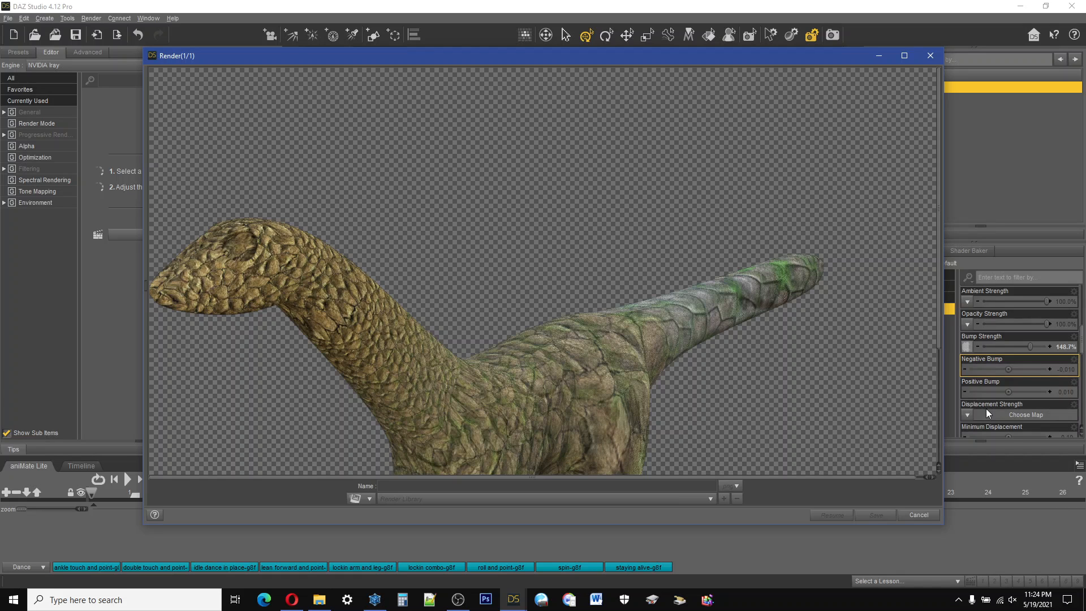
{"action": "left_click", "coordinate": [919, 514]}
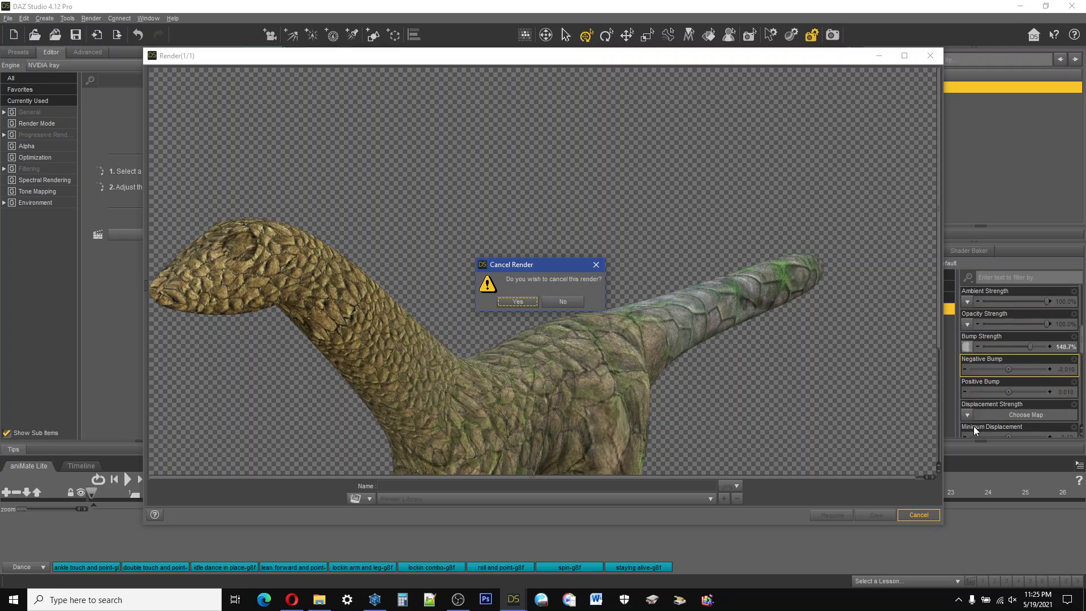
{"action": "key", "text": "Return"}
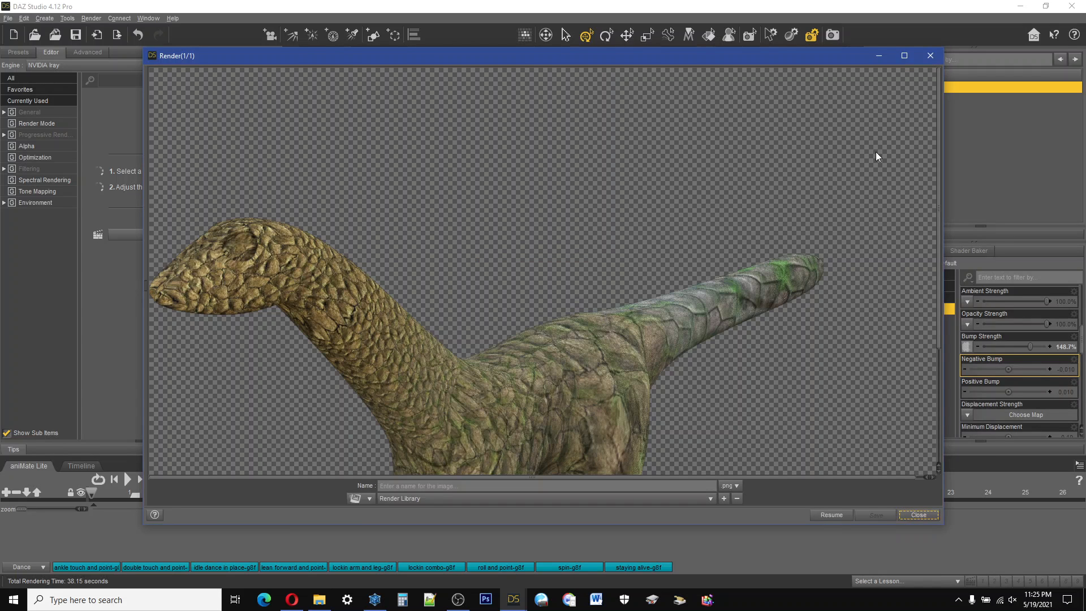
{"action": "key", "text": "Escape"}
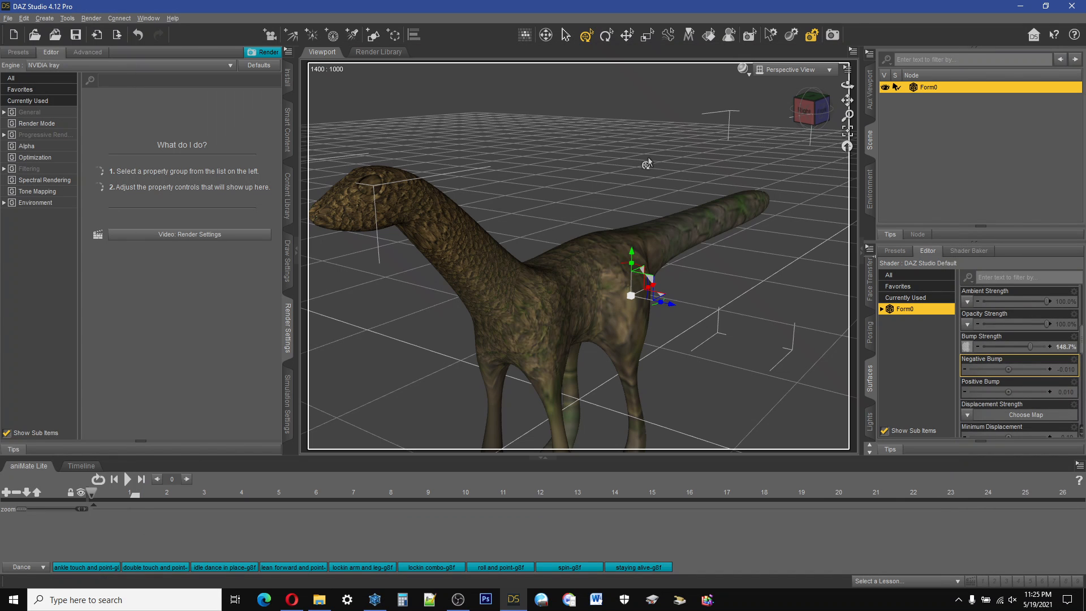
Step: Frame the creature's head and neck up close and load dino_image_8.tif as the Displacement Strength map
{"action": "left_click_drag", "start_coordinate": [847, 101], "coordinate": [966, 121]}
{"action": "scroll", "coordinate": [549, 218], "scroll_direction": "up", "scroll_amount": 5}
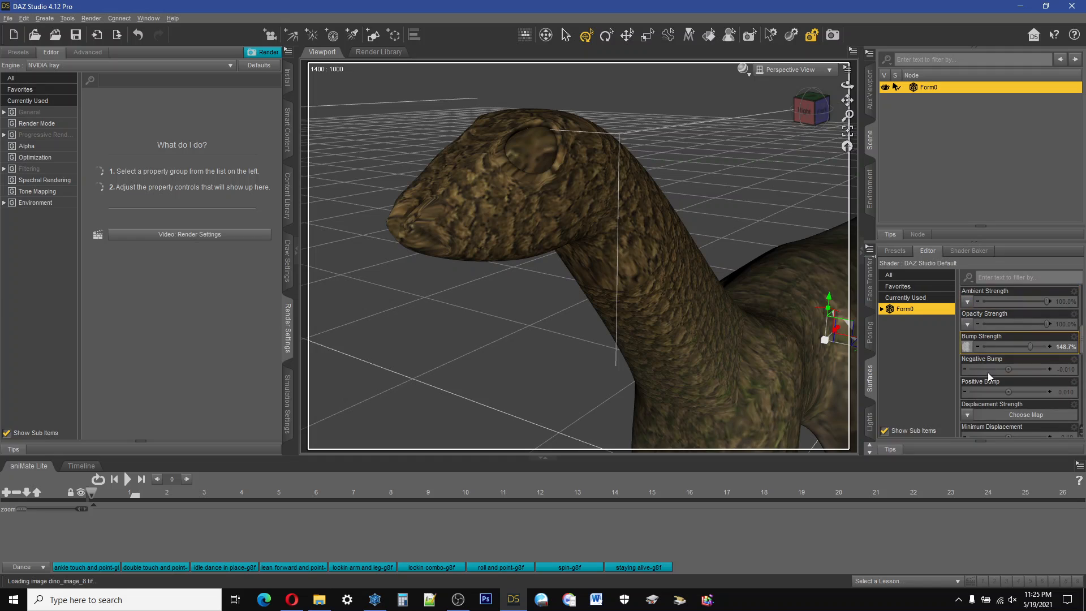
{"action": "left_click", "coordinate": [967, 416]}
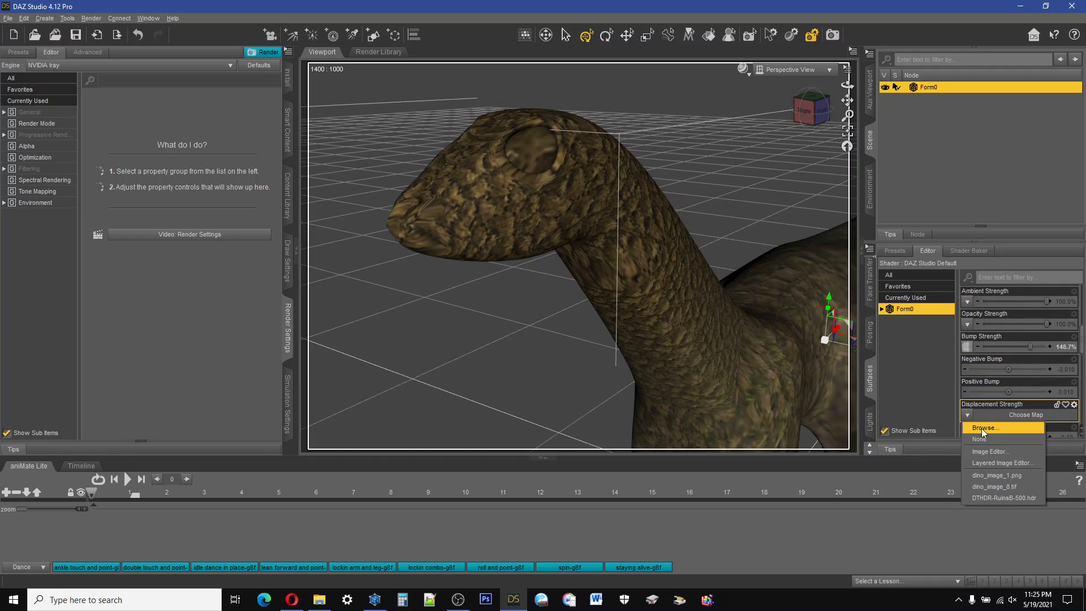
{"action": "left_click", "coordinate": [983, 429]}
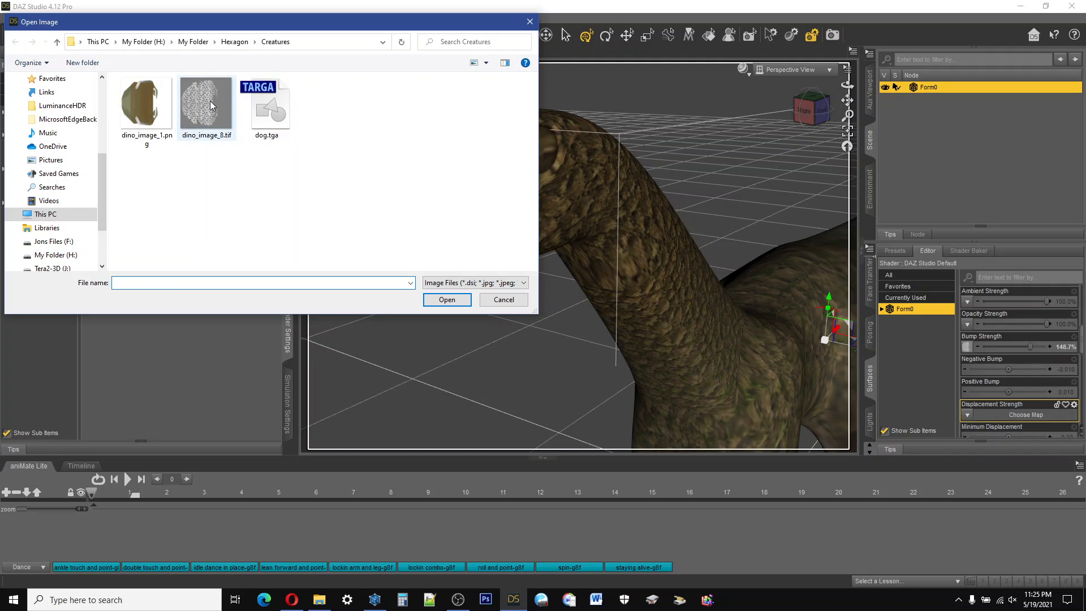
{"action": "left_click", "coordinate": [211, 106]}
{"action": "left_click", "coordinate": [455, 300]}
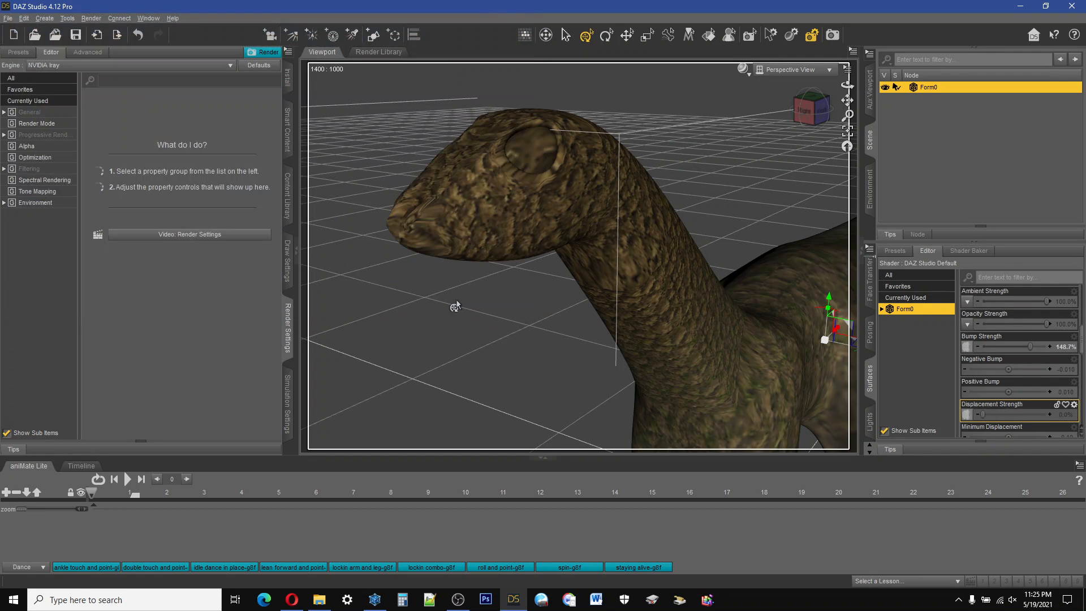
Step: Review the bump and displacement settings of the surface and start a render of the head close-up
{"action": "mouse_move", "coordinate": [971, 420]}
{"action": "scroll", "coordinate": [1081, 354], "scroll_direction": "down", "scroll_amount": 1}
{"action": "scroll", "coordinate": [1081, 354], "scroll_direction": "down", "scroll_amount": 2}
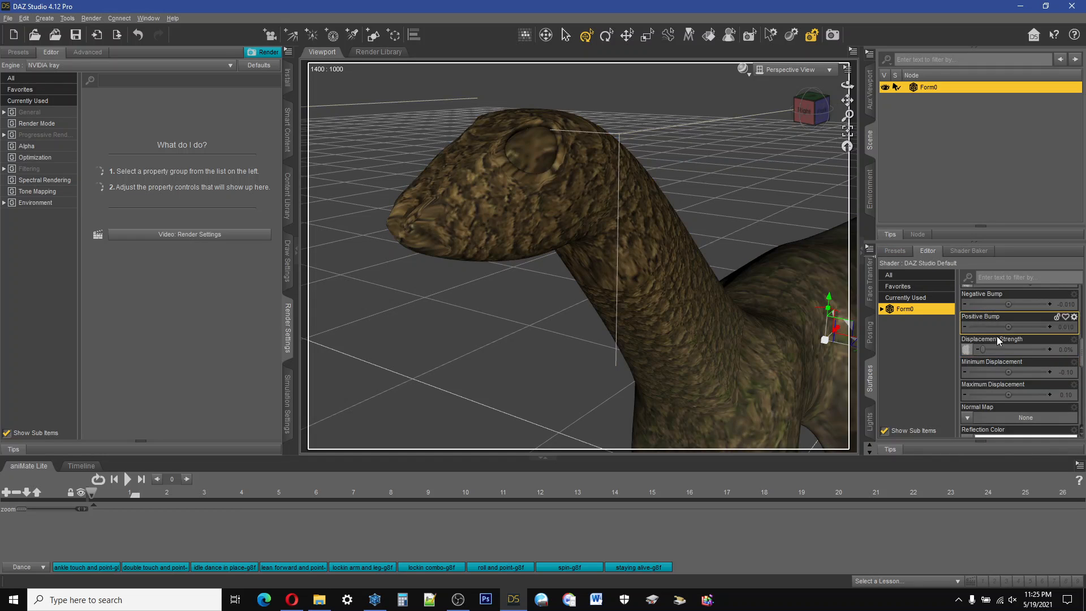
{"action": "scroll", "coordinate": [1004, 329], "scroll_direction": "up", "scroll_amount": 1}
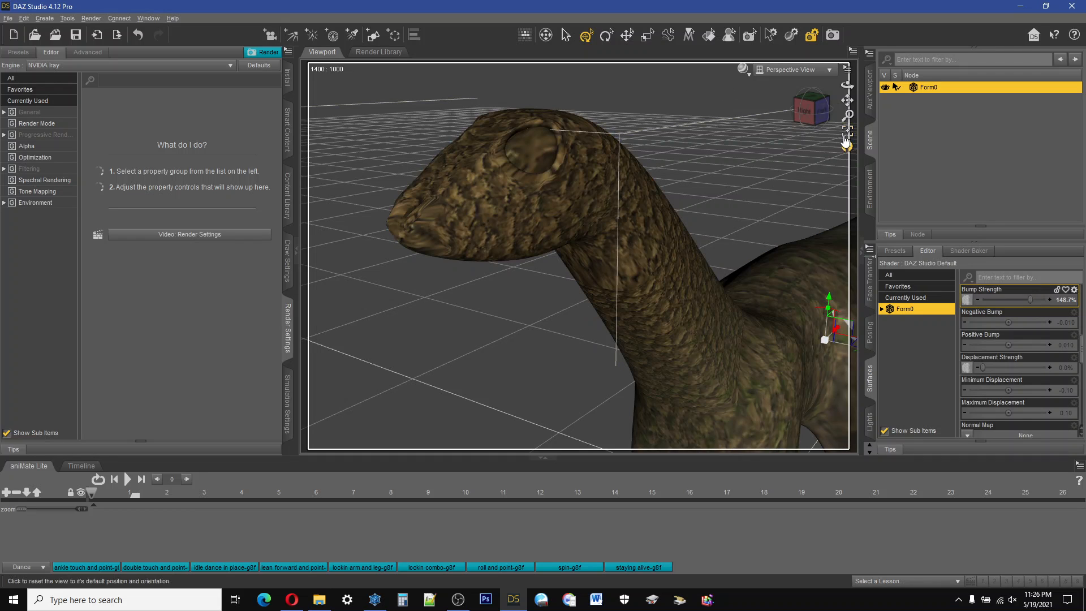
{"action": "left_click", "coordinate": [832, 35]}
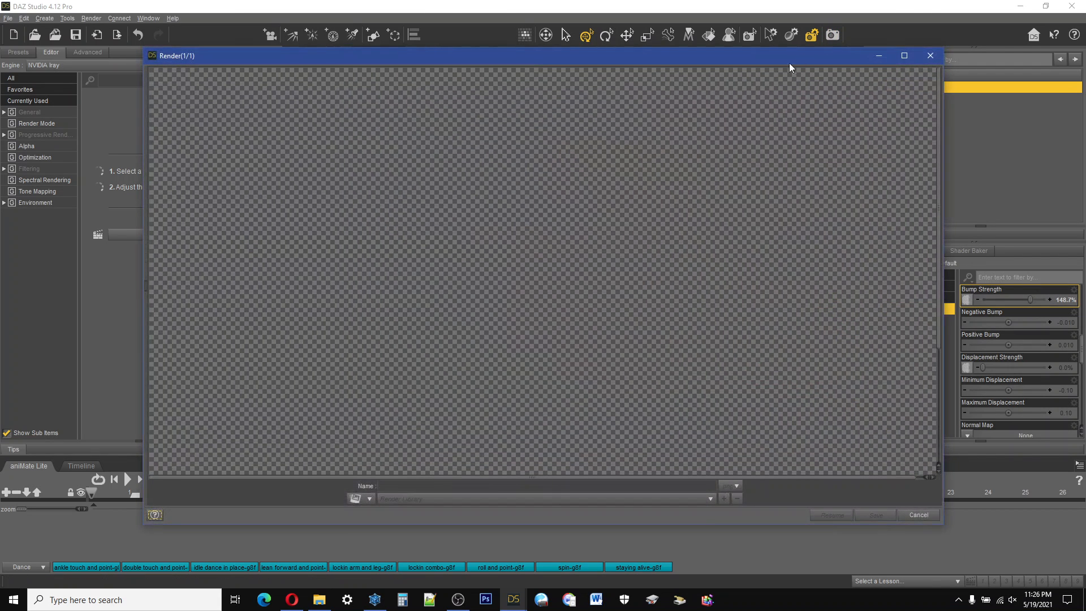
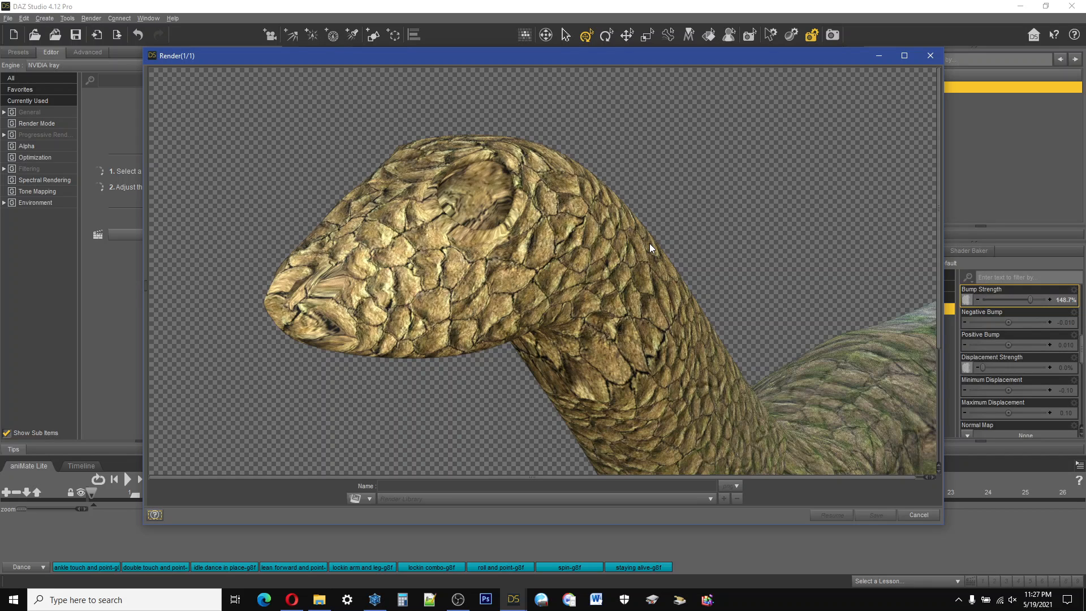
Step: Cancel the running head render, close its window and switch to Hexagon
{"action": "left_click", "coordinate": [919, 515]}
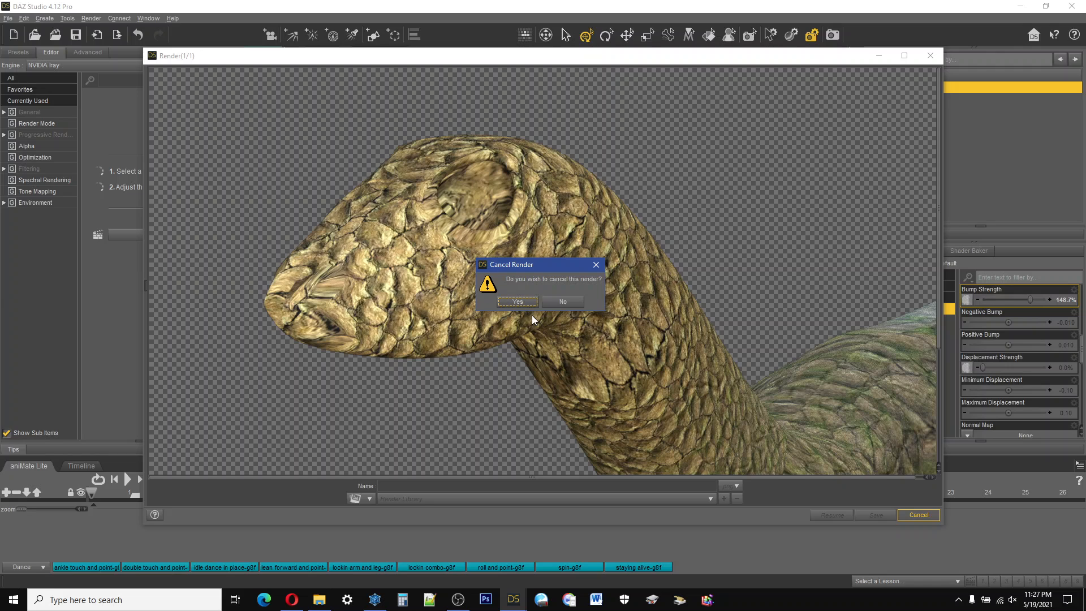
{"action": "key", "text": "Return"}
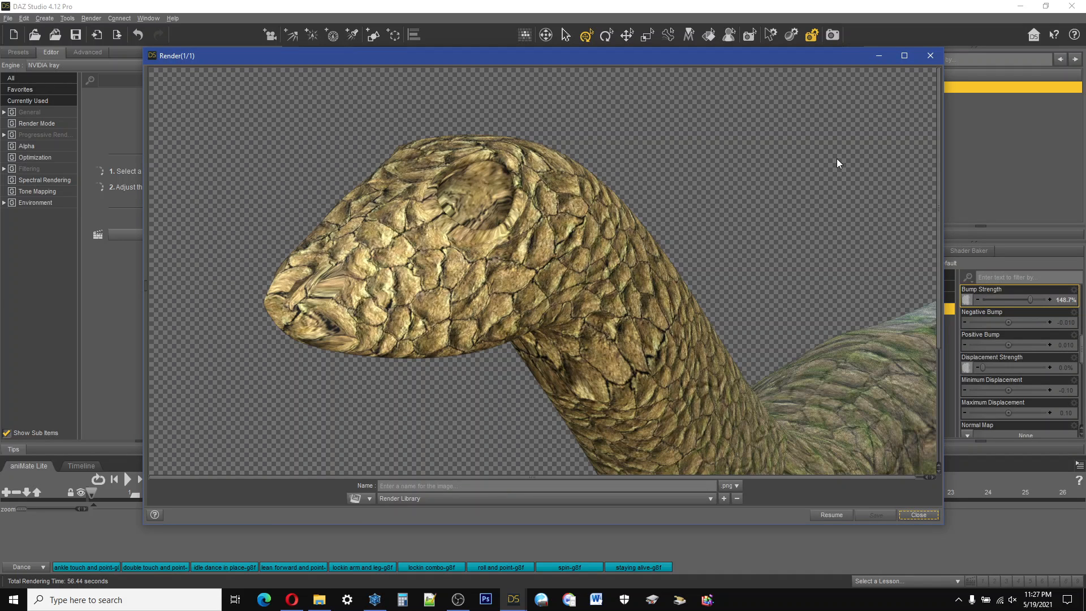
{"action": "key", "text": "Return"}
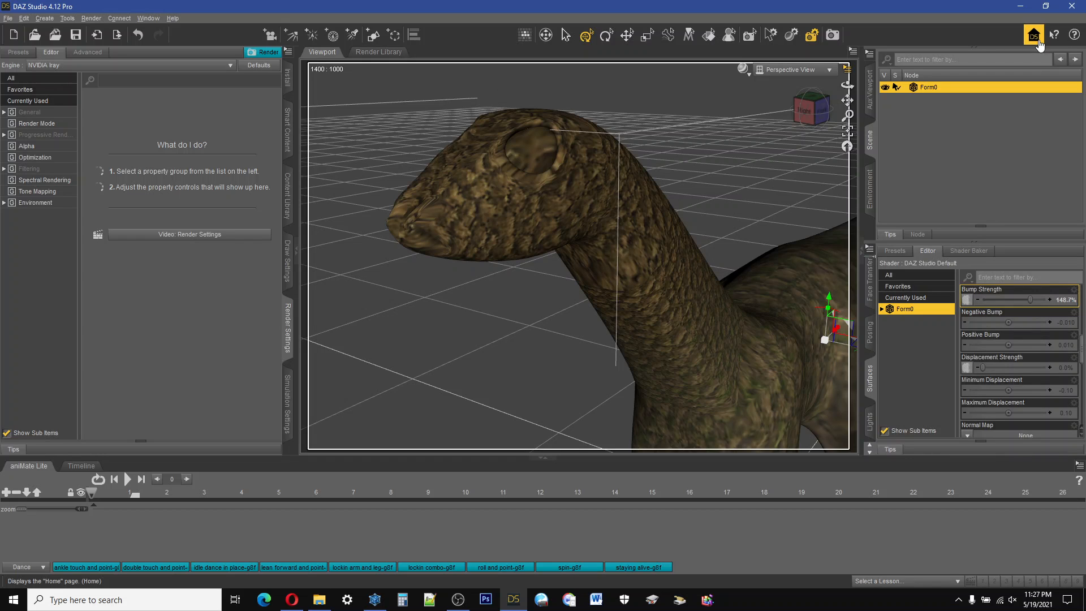
{"action": "left_click", "coordinate": [1020, 6]}
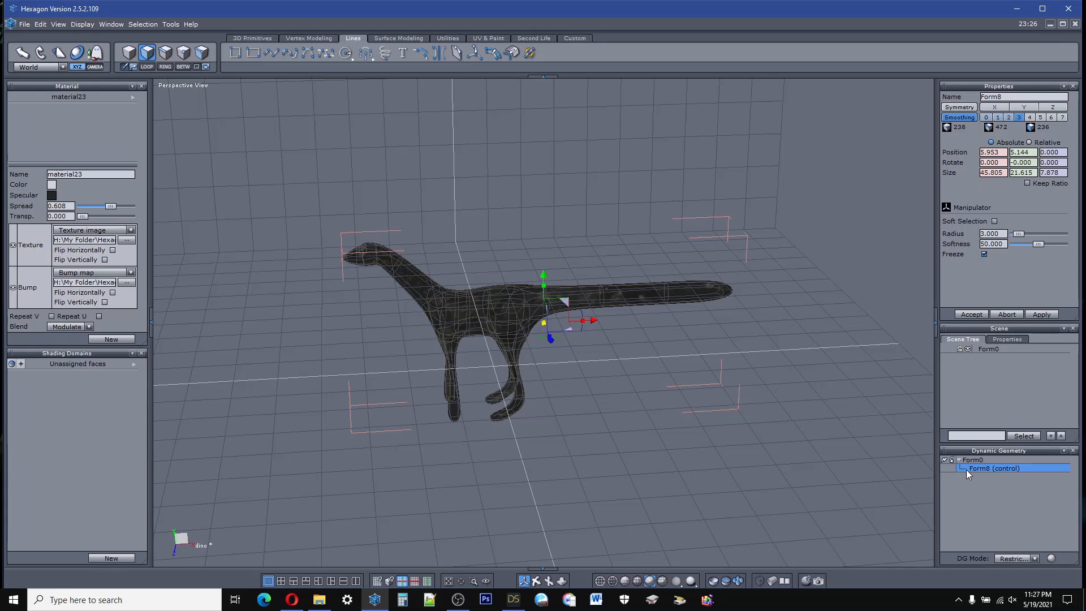
Step: Collapse the creature's dynamic geometry in Hexagon, turning its smoothing into actual polygons on Form0
{"action": "scroll", "coordinate": [510, 311], "scroll_direction": "up", "scroll_amount": 6}
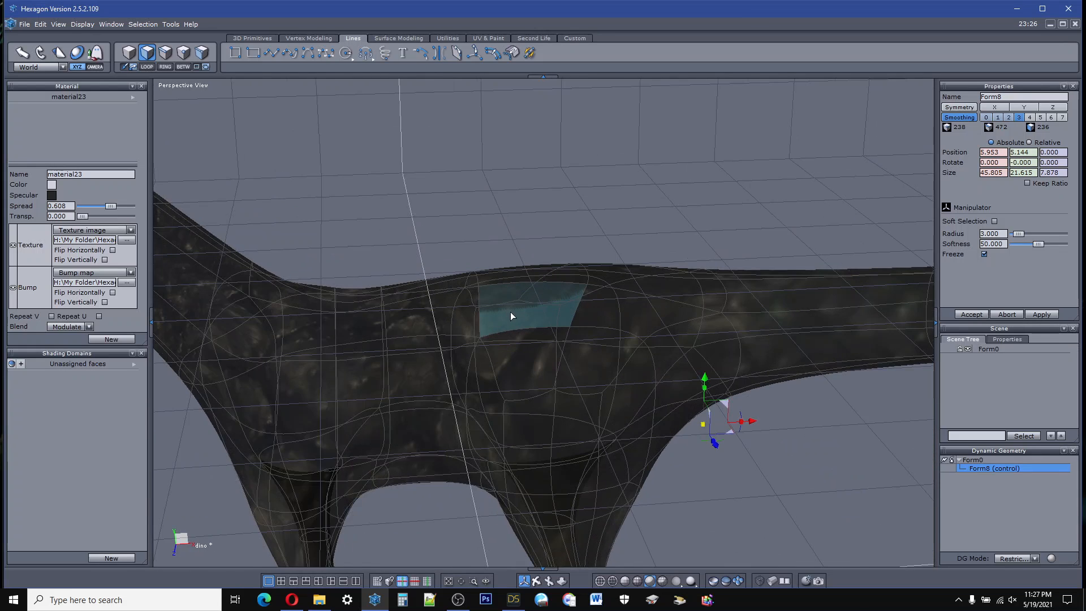
{"action": "scroll", "coordinate": [513, 313], "scroll_direction": "down", "scroll_amount": 2}
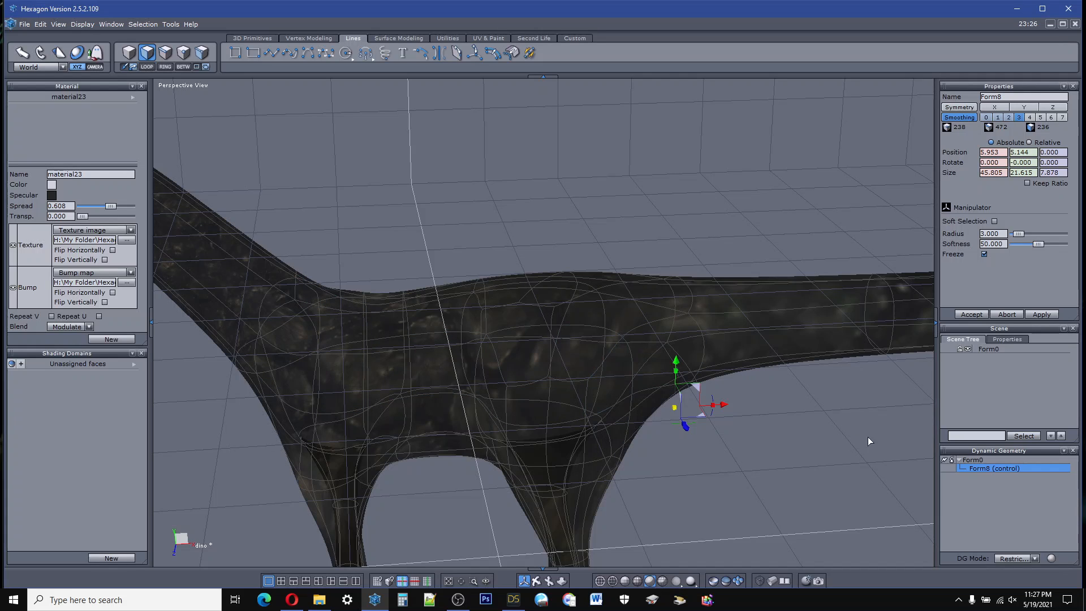
{"action": "scroll", "coordinate": [701, 361], "scroll_direction": "down", "scroll_amount": 6}
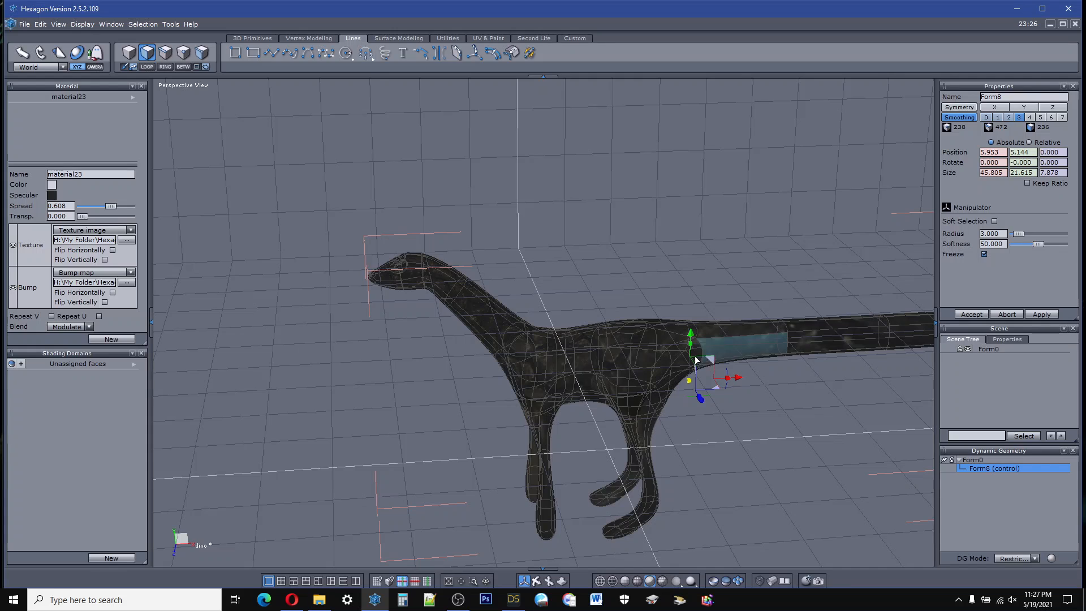
{"action": "scroll", "coordinate": [695, 360], "scroll_direction": "down", "scroll_amount": 3}
{"action": "scroll", "coordinate": [654, 375], "scroll_direction": "up", "scroll_amount": 3}
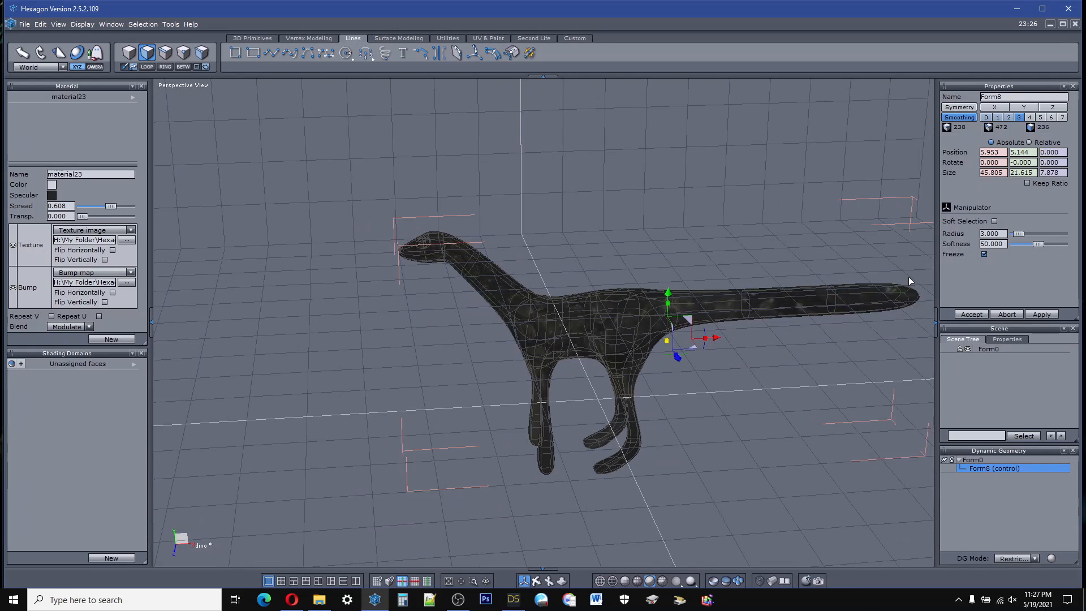
{"action": "left_click", "coordinate": [945, 462]}
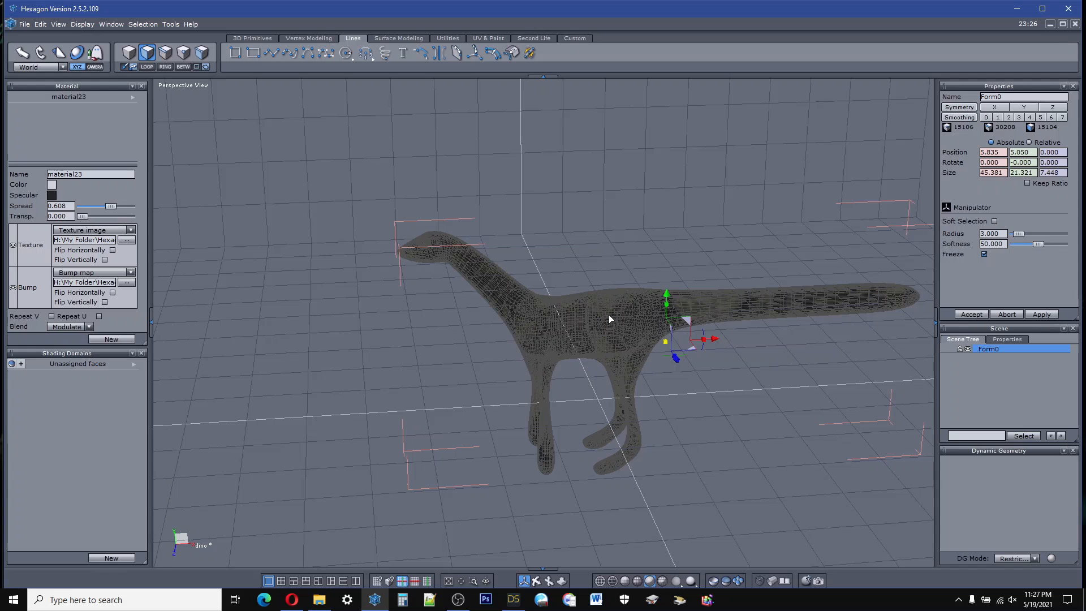
Step: Examine the polygon density on the creature's body and legs and undo the smoothing collapse
{"action": "scroll", "coordinate": [609, 318], "scroll_direction": "up", "scroll_amount": 5}
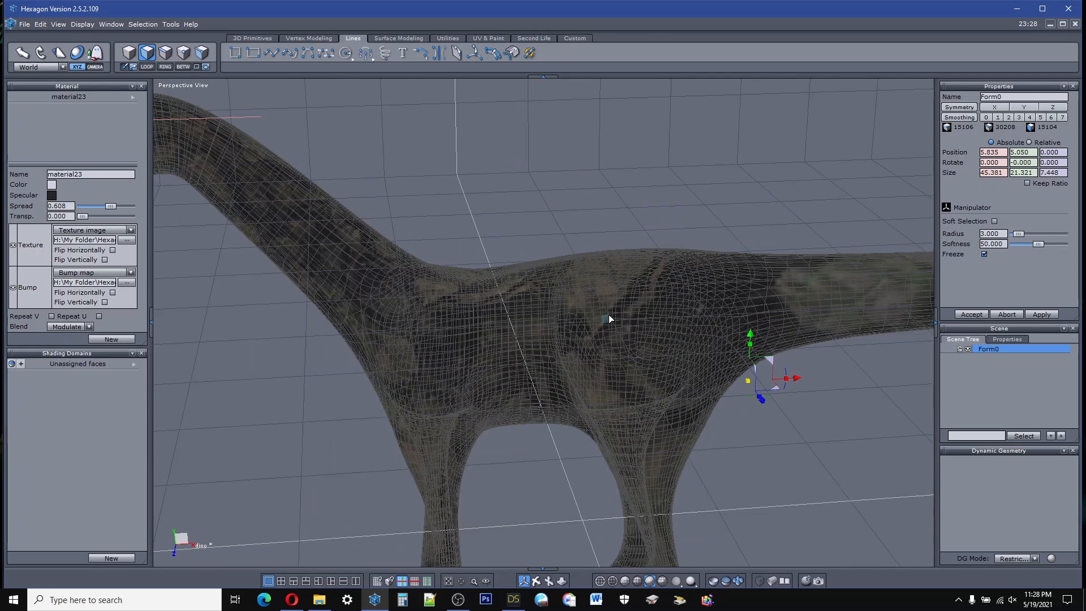
{"action": "scroll", "coordinate": [609, 318], "scroll_direction": "down", "scroll_amount": 3}
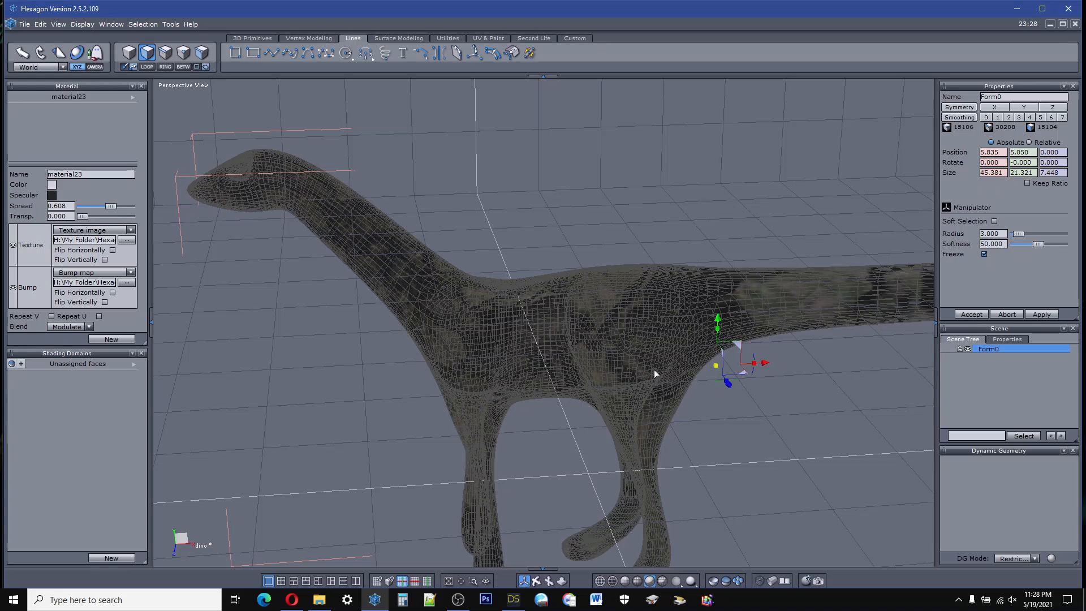
{"action": "scroll", "coordinate": [656, 370], "scroll_direction": "down", "scroll_amount": 5}
{"action": "scroll", "coordinate": [658, 372], "scroll_direction": "up", "scroll_amount": 6}
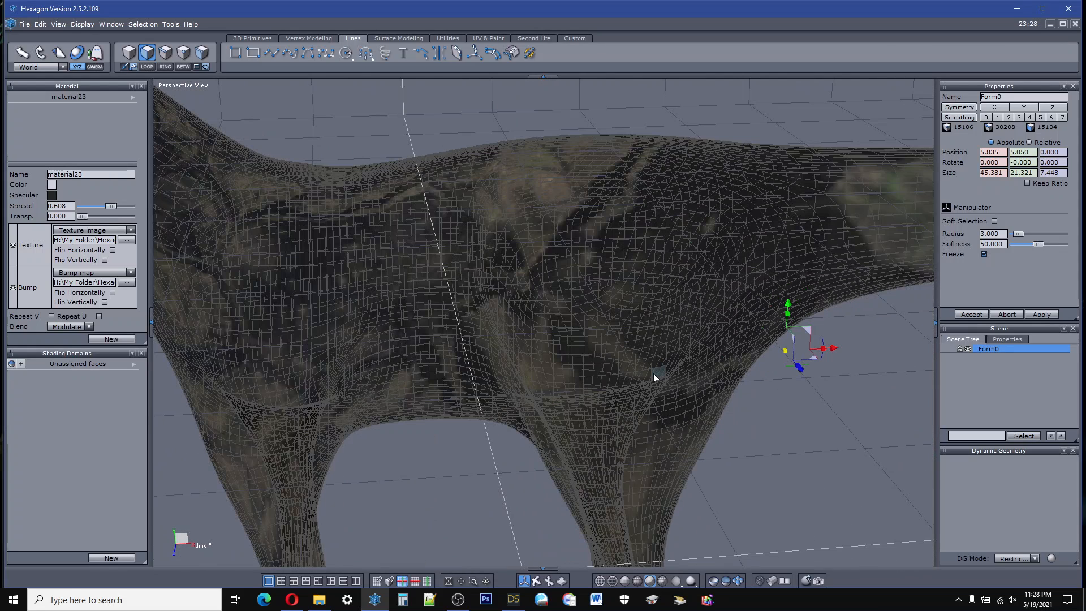
{"action": "scroll", "coordinate": [653, 373], "scroll_direction": "down", "scroll_amount": 5}
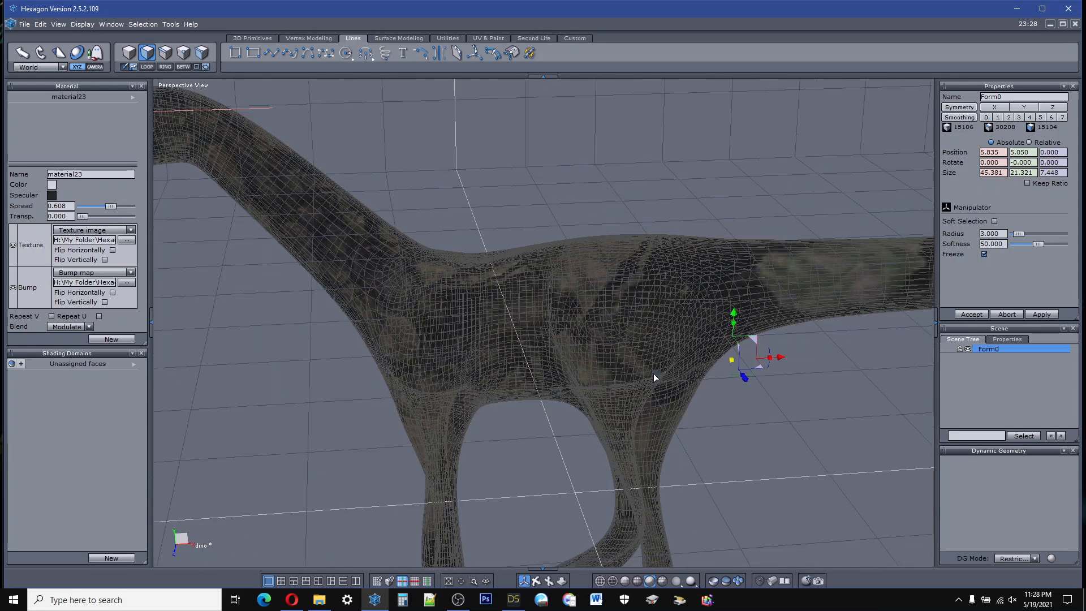
{"action": "right_click_drag", "start_coordinate": [543, 486], "coordinate": [544, 540]}
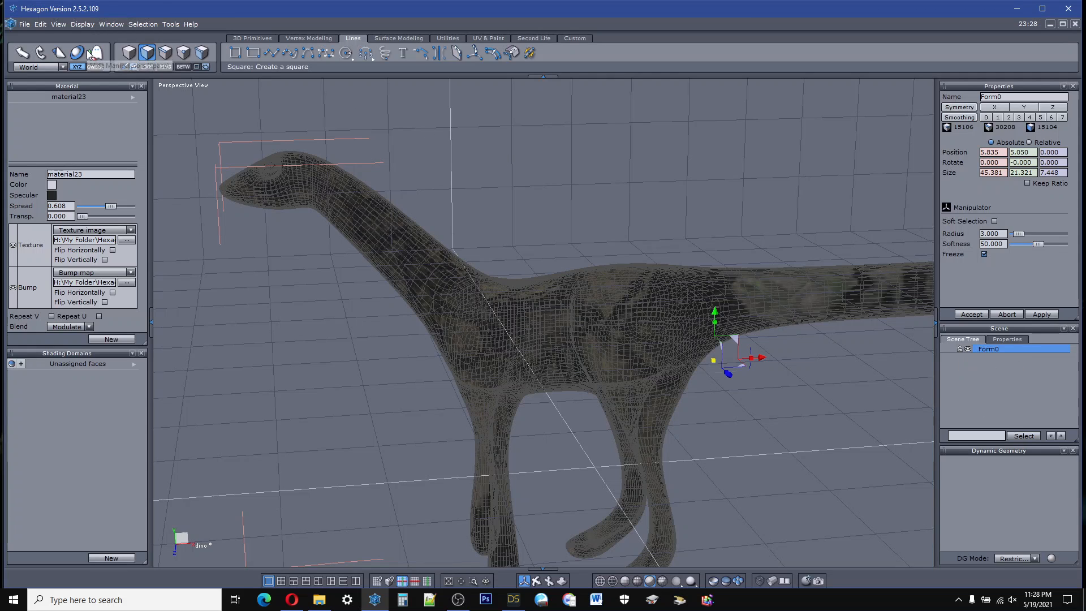
{"action": "left_click", "coordinate": [41, 24]}
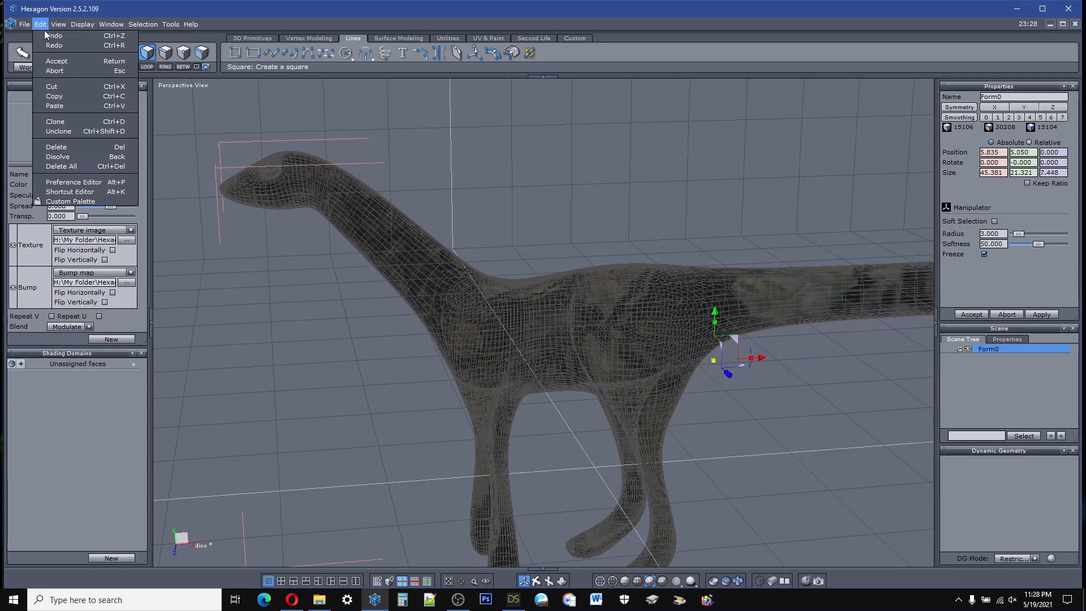
{"action": "left_click", "coordinate": [46, 35]}
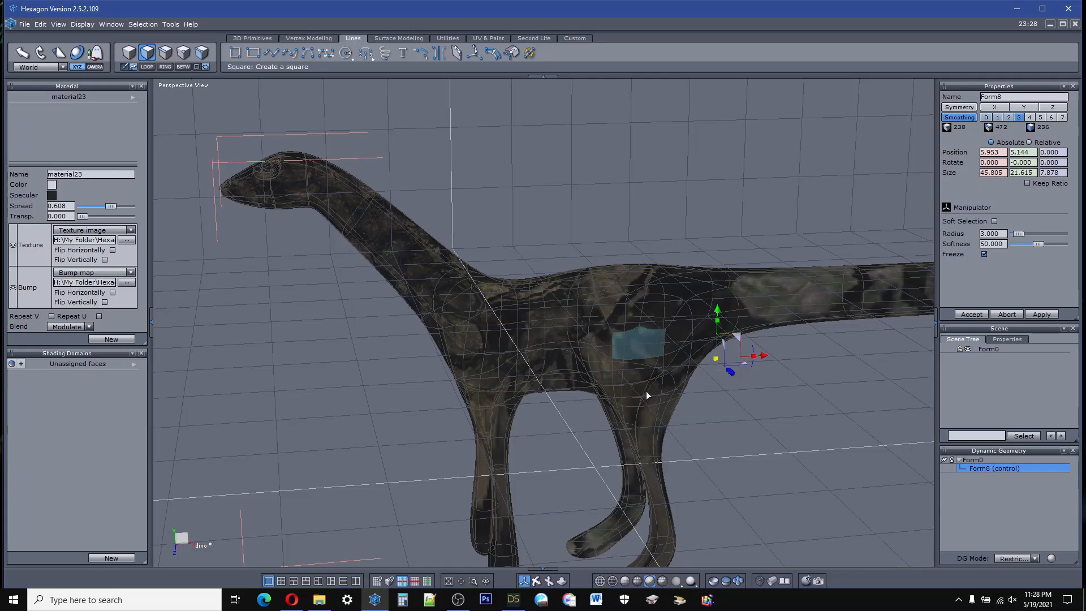
Step: Collapse the creature's smoothed control form into the Form0 mesh once more
{"action": "left_click_drag", "start_coordinate": [536, 581], "coordinate": [645, 598]}
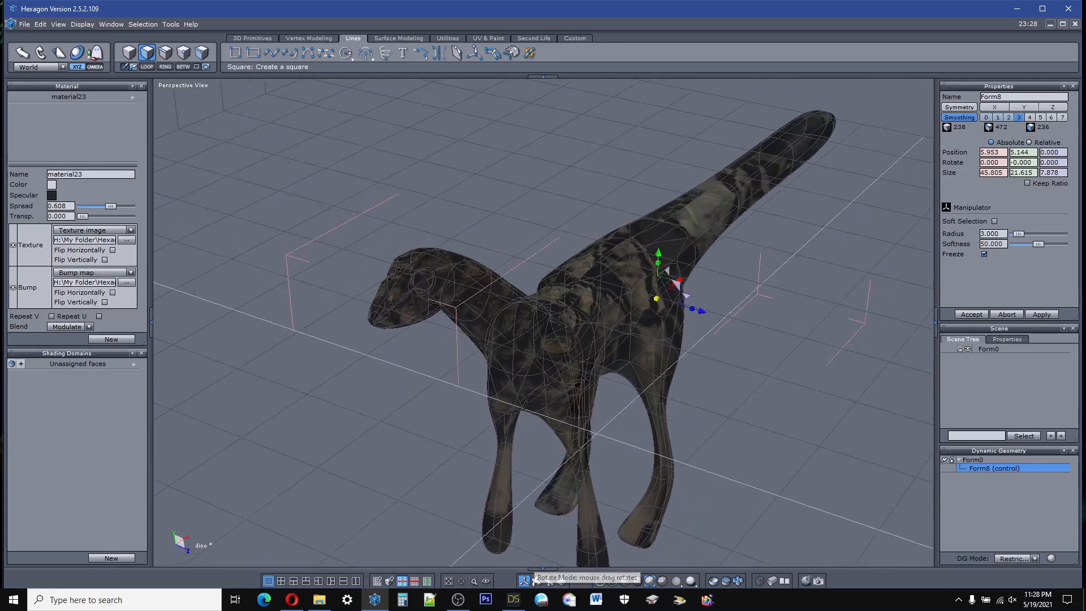
{"action": "middle_click_drag", "start_coordinate": [536, 571], "coordinate": [783, 537]}
{"action": "right_click_drag", "start_coordinate": [734, 539], "coordinate": [700, 541]}
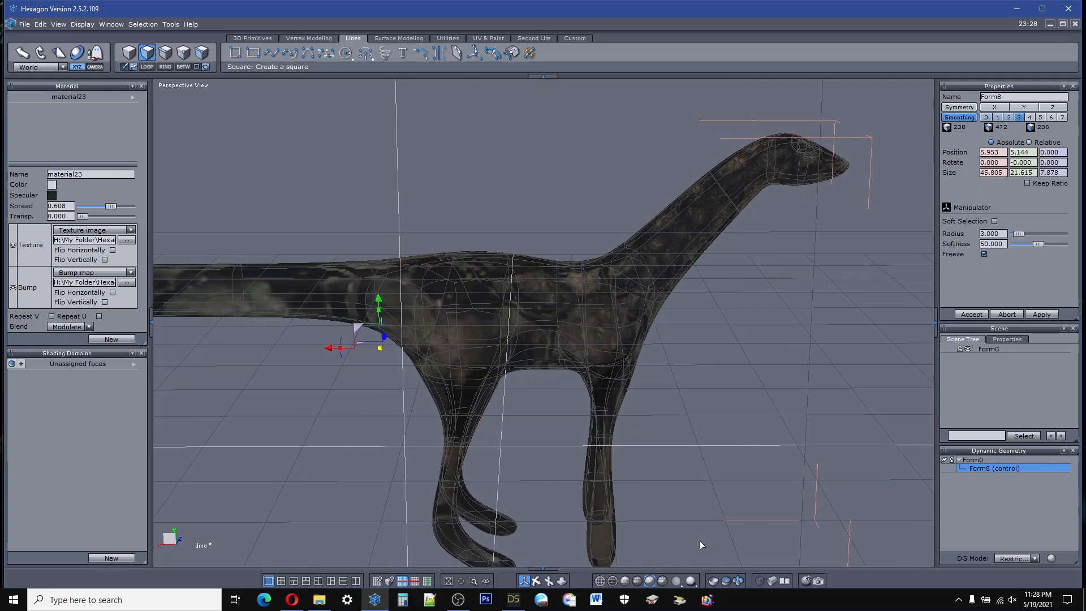
{"action": "left_click", "coordinate": [945, 460]}
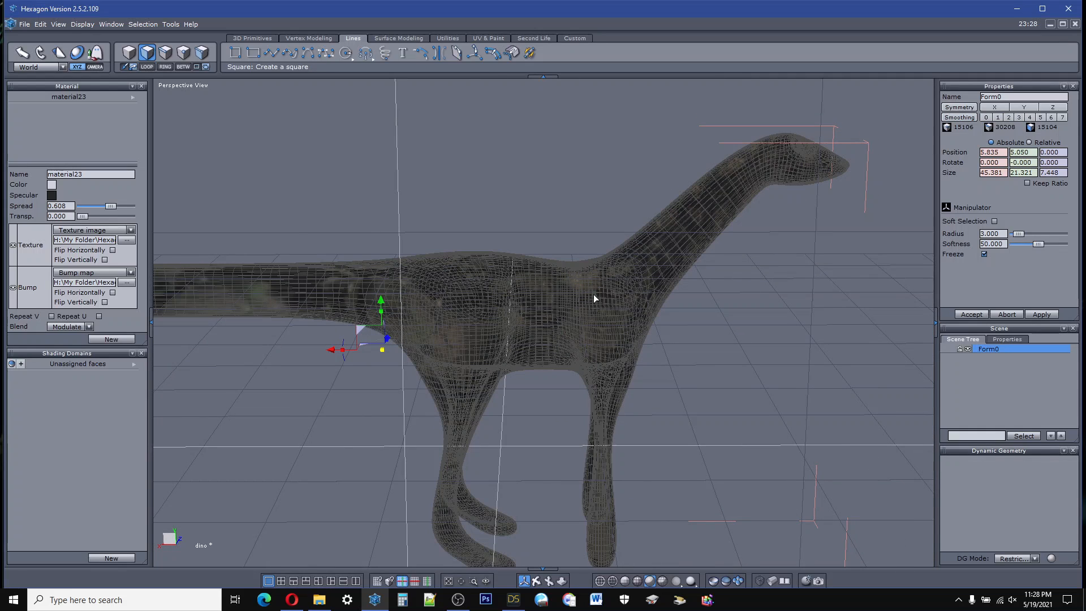
Step: Examine the collapsed mesh's polygon spacing along the creature's body, tail and neck
{"action": "scroll", "coordinate": [611, 285], "scroll_direction": "up", "scroll_amount": 5}
{"action": "scroll", "coordinate": [629, 277], "scroll_direction": "down", "scroll_amount": 8}
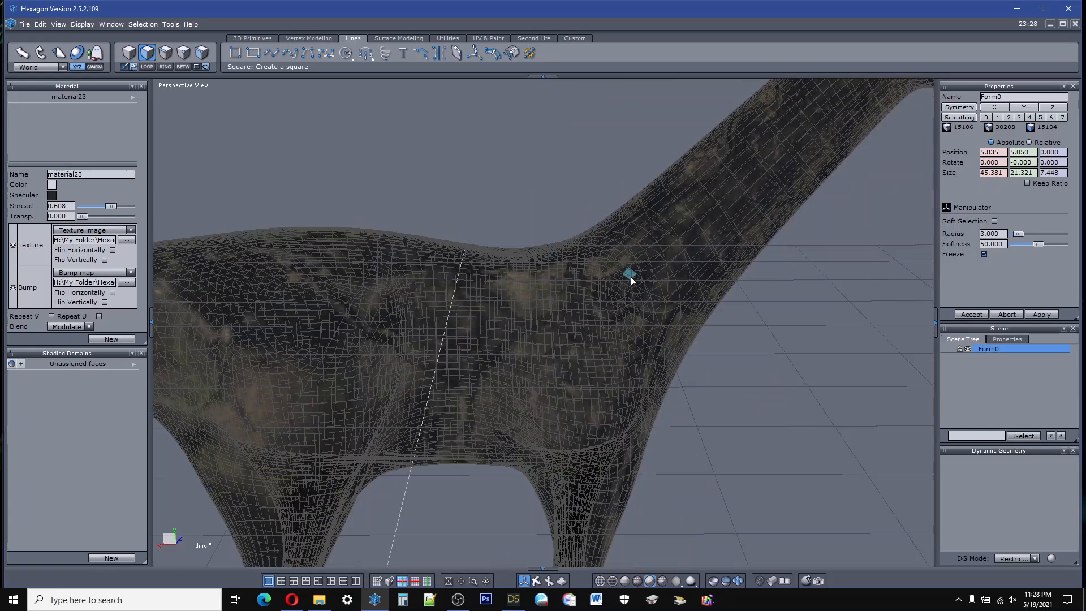
{"action": "scroll", "coordinate": [348, 296], "scroll_direction": "up", "scroll_amount": 5}
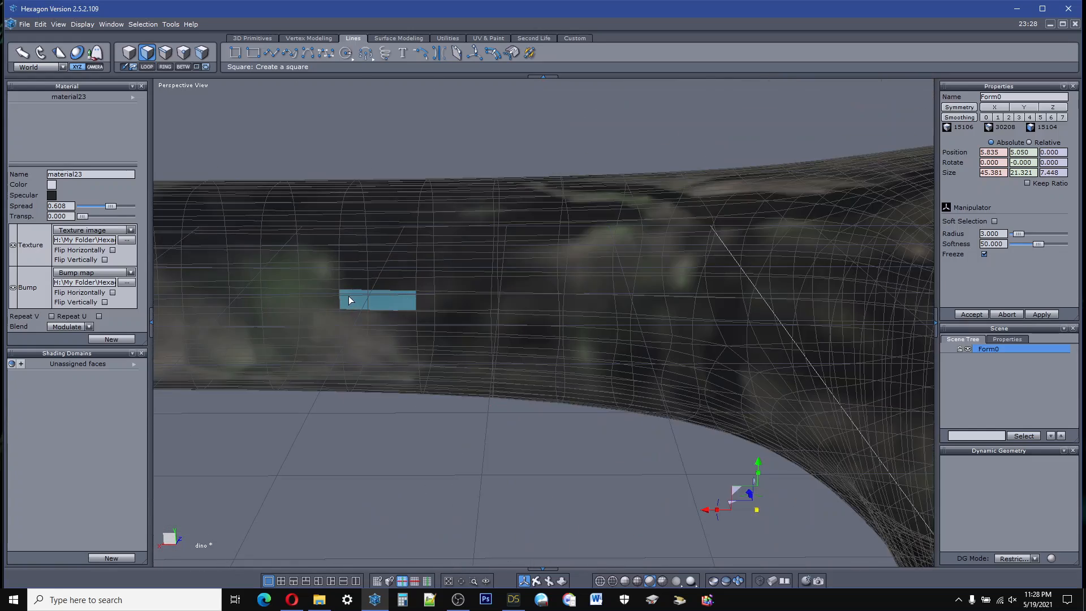
{"action": "scroll", "coordinate": [631, 293], "scroll_direction": "down", "scroll_amount": 8}
{"action": "scroll", "coordinate": [806, 273], "scroll_direction": "down", "scroll_amount": 3}
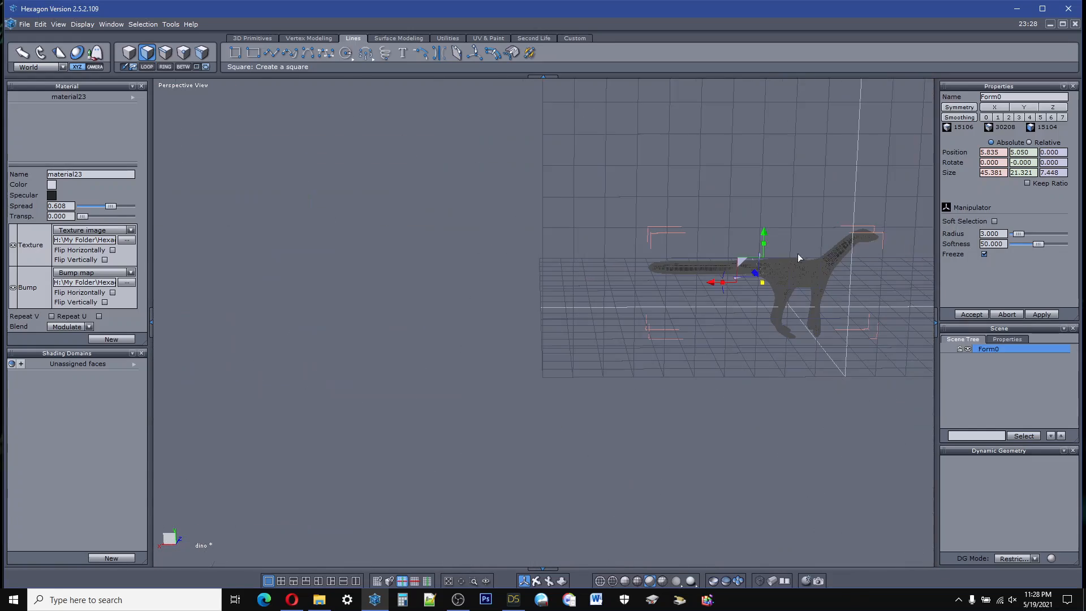
{"action": "scroll", "coordinate": [882, 235], "scroll_direction": "up", "scroll_amount": 8}
{"action": "scroll", "coordinate": [754, 273], "scroll_direction": "up", "scroll_amount": 3}
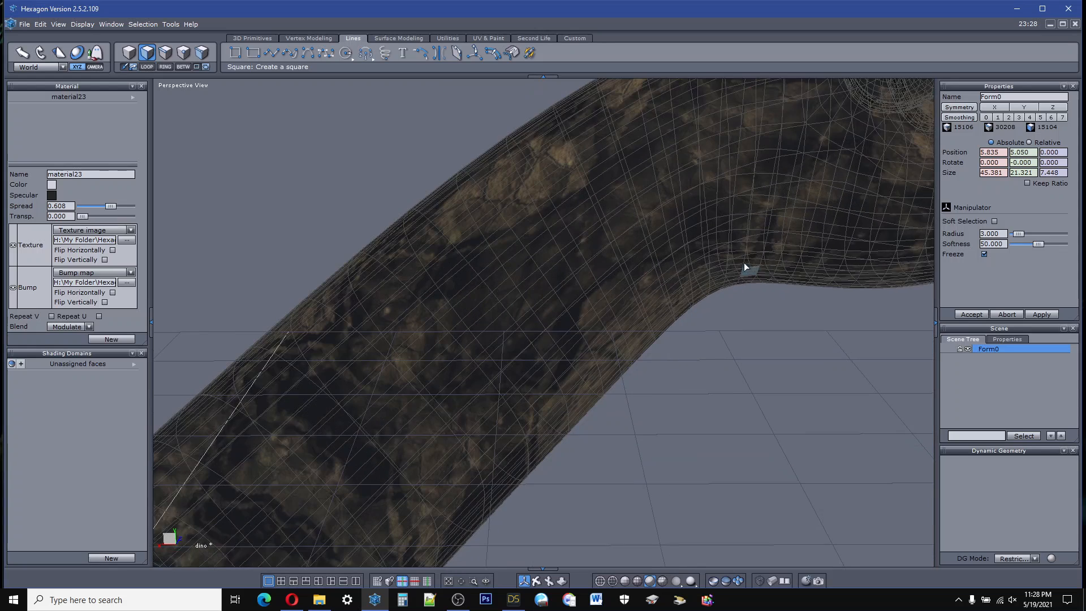
{"action": "scroll", "coordinate": [678, 193], "scroll_direction": "up", "scroll_amount": 2}
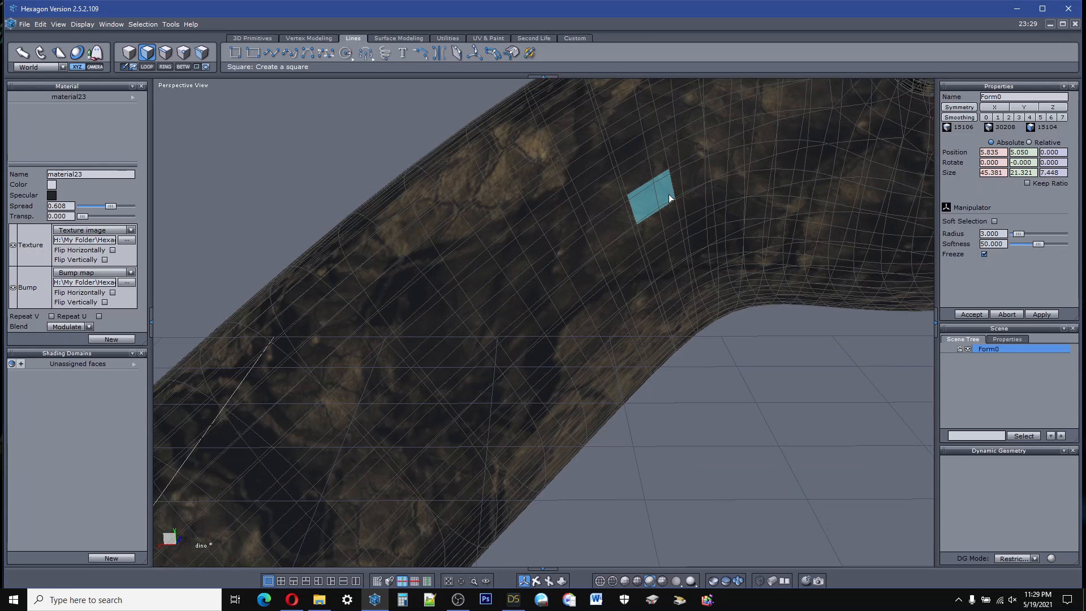
{"action": "scroll", "coordinate": [670, 195], "scroll_direction": "down", "scroll_amount": 5}
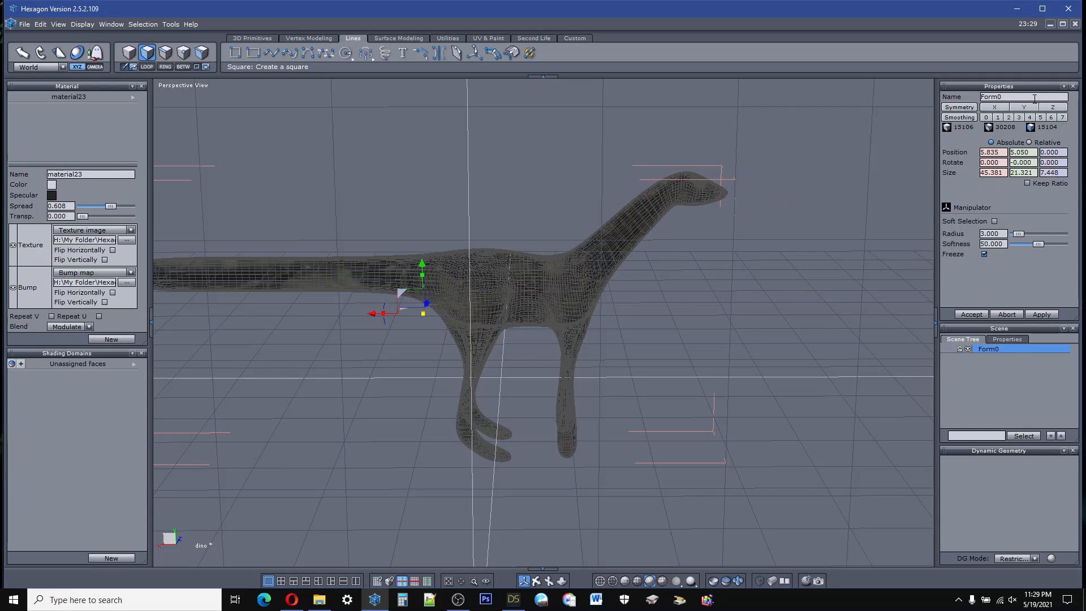
Step: Run the Decimate tool on the collapsed Form0 mesh to simplify its polygons
{"action": "left_click", "coordinate": [334, 39]}
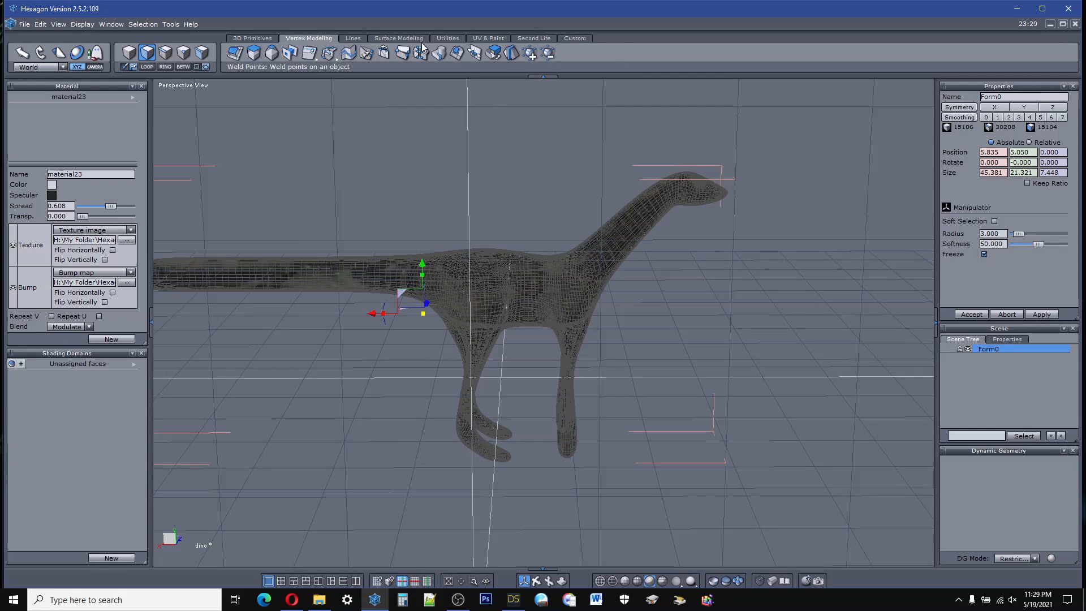
{"action": "left_click", "coordinate": [452, 40]}
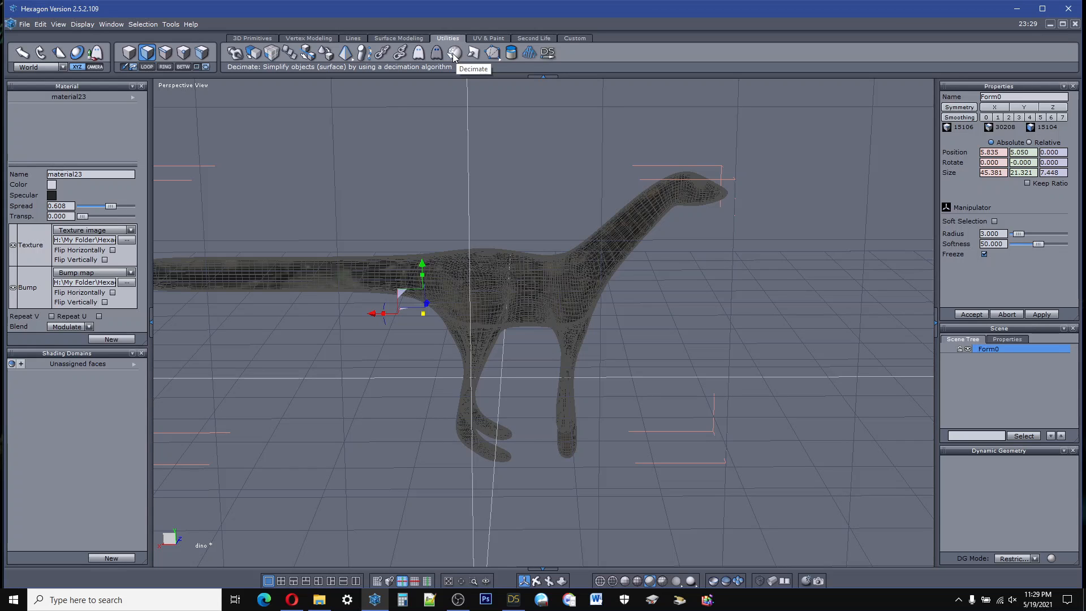
{"action": "scroll", "coordinate": [545, 294], "scroll_direction": "up", "scroll_amount": 5}
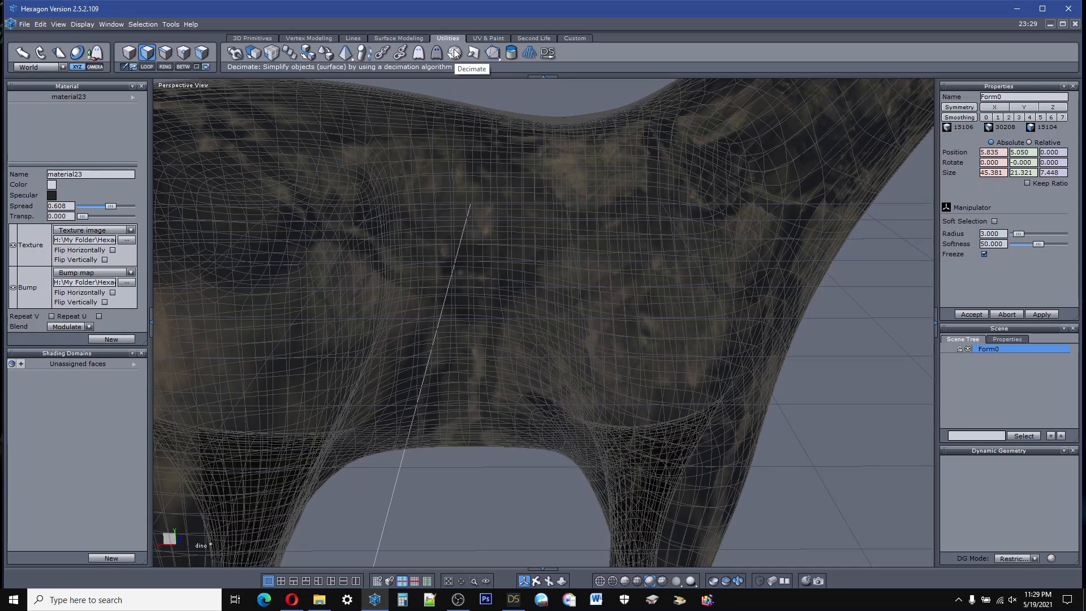
{"action": "scroll", "coordinate": [522, 201], "scroll_direction": "down", "scroll_amount": 6}
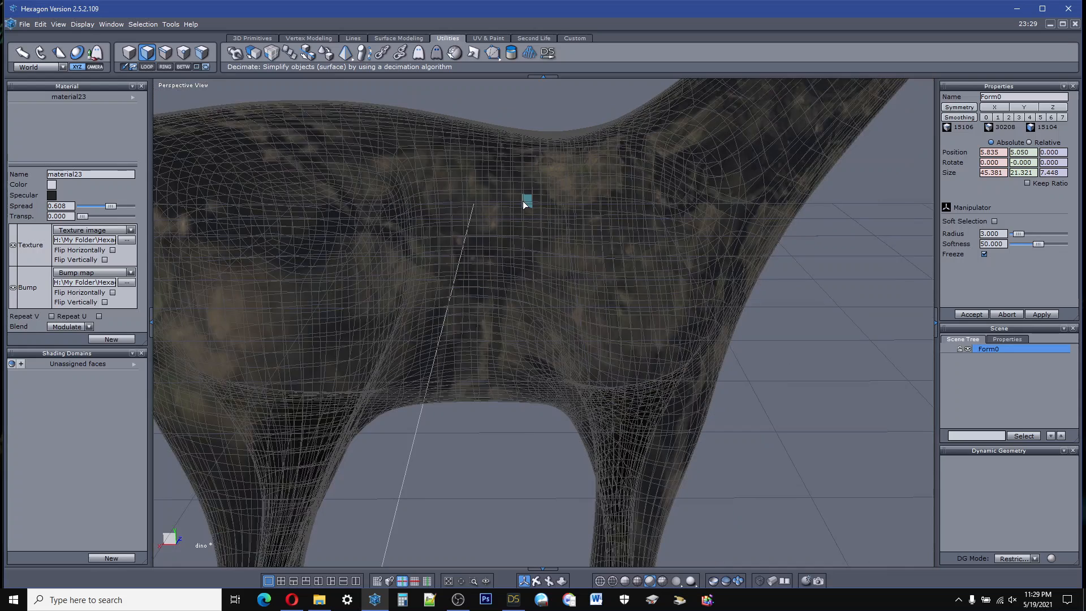
{"action": "scroll", "coordinate": [522, 202], "scroll_direction": "down", "scroll_amount": 3}
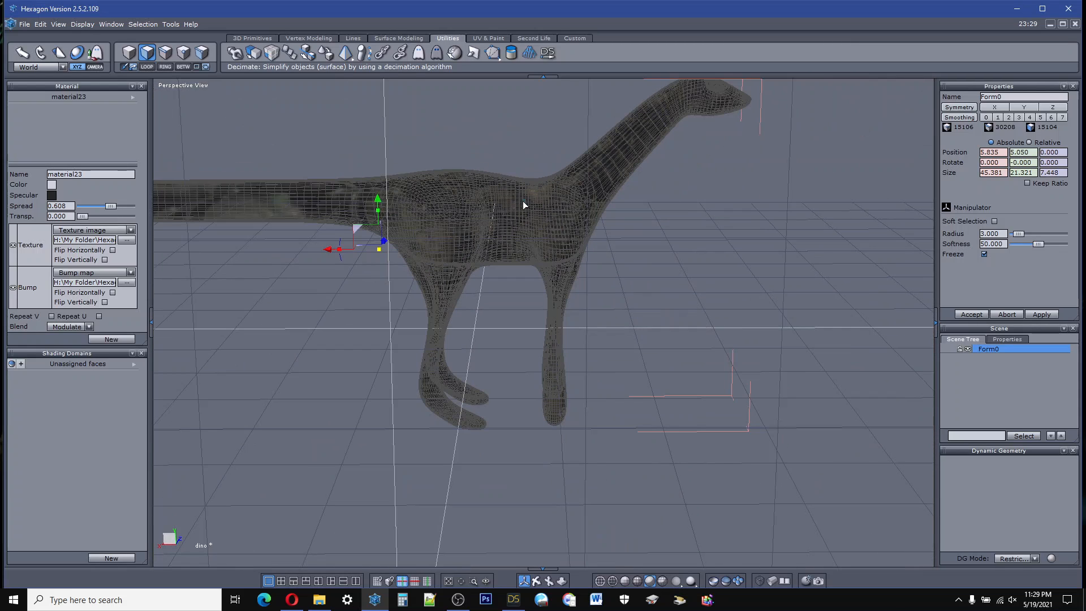
{"action": "left_click", "coordinate": [454, 54]}
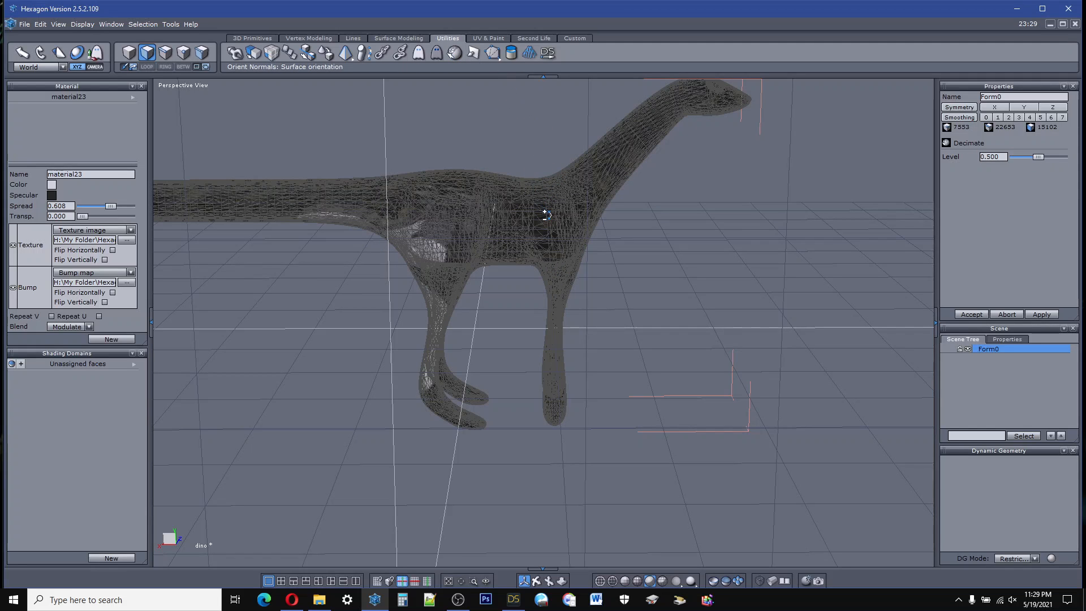
Step: Lower the Decimate level to 0.253 and check the simplified mesh around the body and legs
{"action": "scroll", "coordinate": [549, 213], "scroll_direction": "up", "scroll_amount": 6}
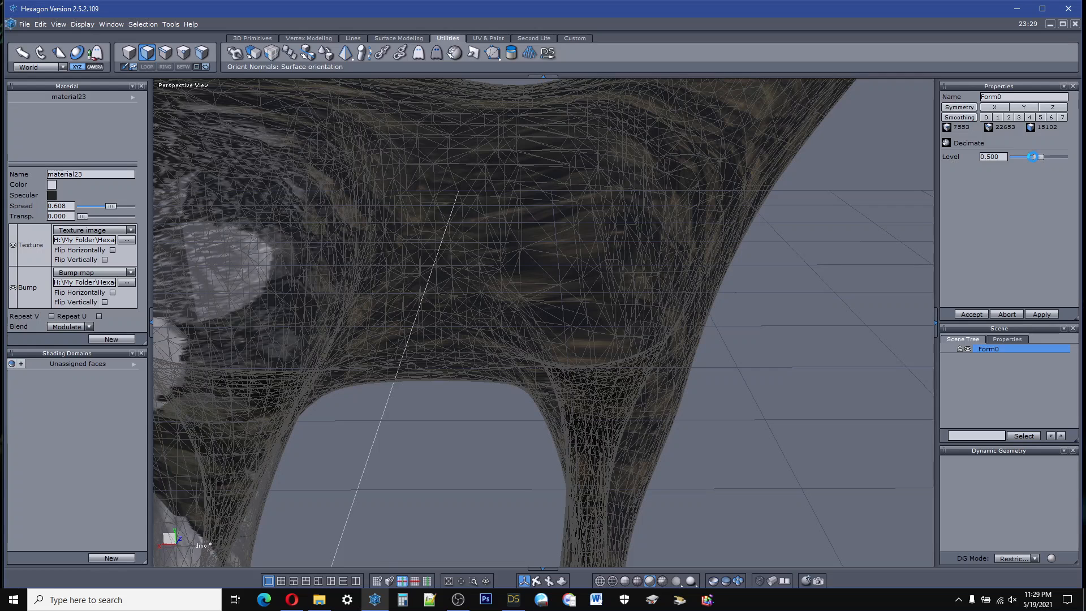
{"action": "left_click_drag", "start_coordinate": [1036, 156], "coordinate": [1024, 158]}
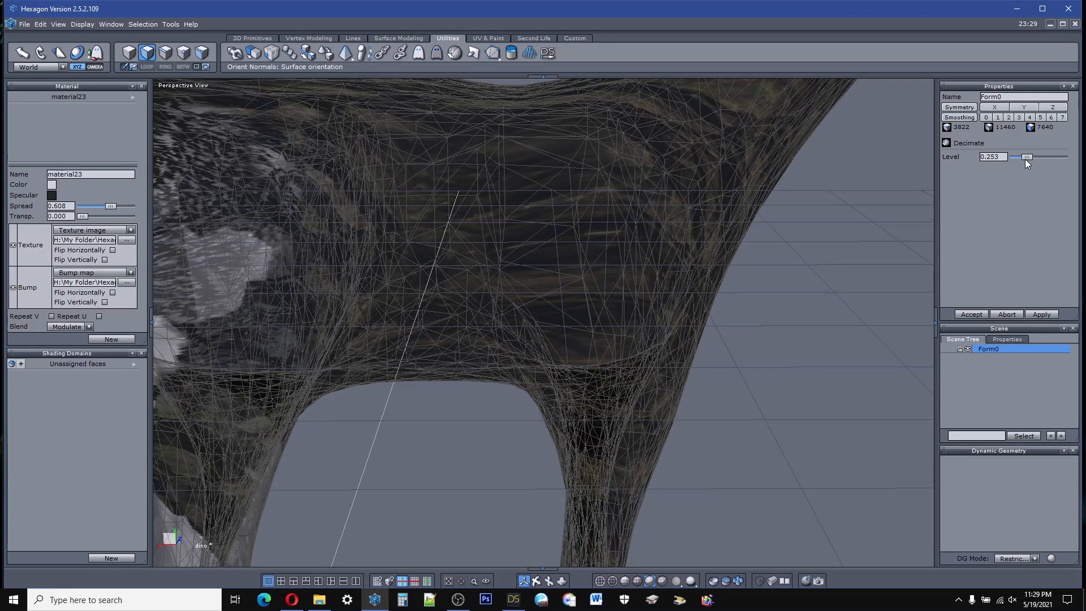
{"action": "scroll", "coordinate": [622, 235], "scroll_direction": "down", "scroll_amount": 2}
{"action": "scroll", "coordinate": [620, 235], "scroll_direction": "down", "scroll_amount": 2}
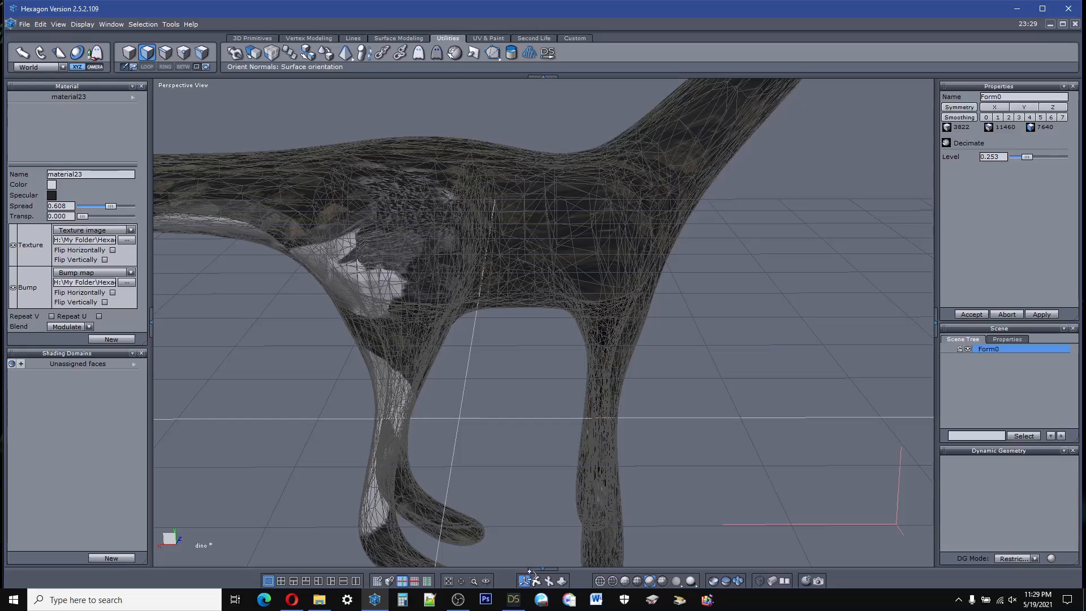
{"action": "left_click_drag", "start_coordinate": [536, 581], "coordinate": [537, 528]}
{"action": "left_click_drag", "start_coordinate": [927, 535], "coordinate": [901, 518]}
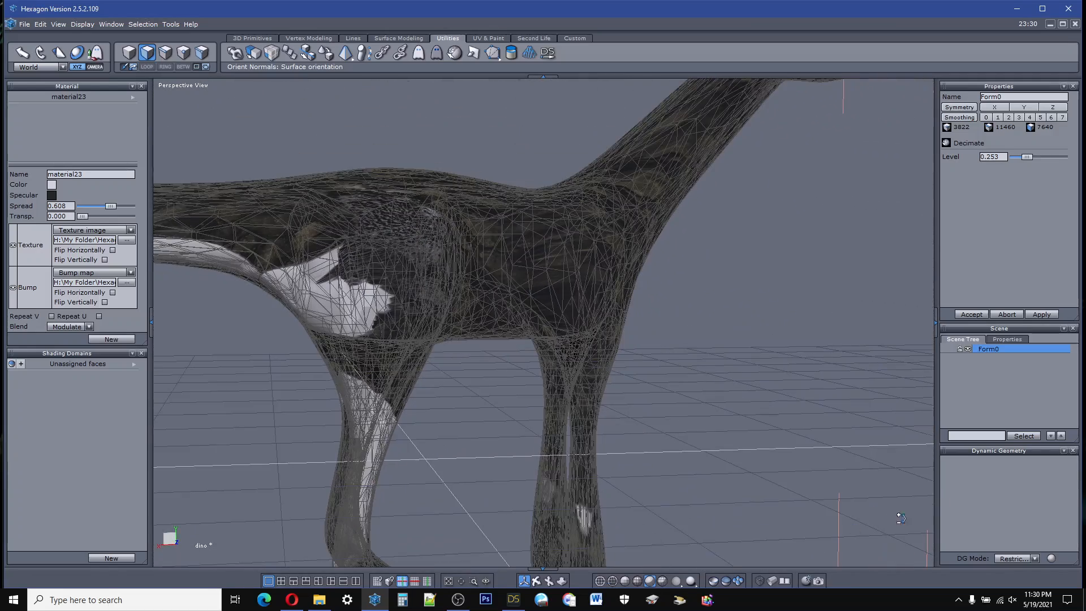
Step: Accept the decimation of Form0 at level 0.253 and inspect the simplified mesh around the head and legs
{"action": "left_click", "coordinate": [977, 316]}
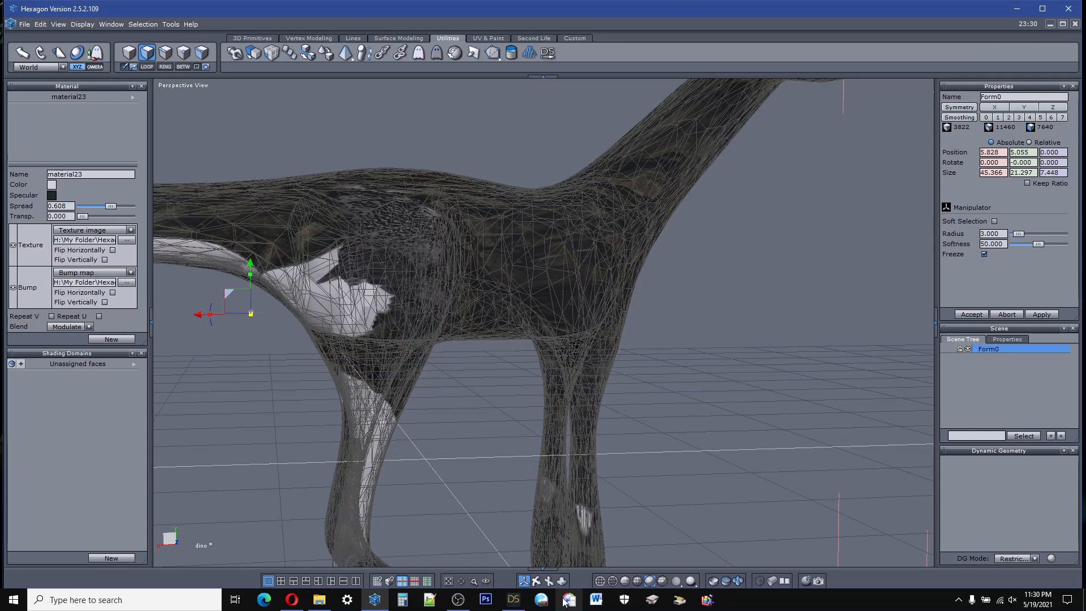
{"action": "middle_click_drag", "start_coordinate": [540, 552], "coordinate": [825, 560]}
{"action": "middle_click_drag", "start_coordinate": [226, 435], "coordinate": [372, 482]}
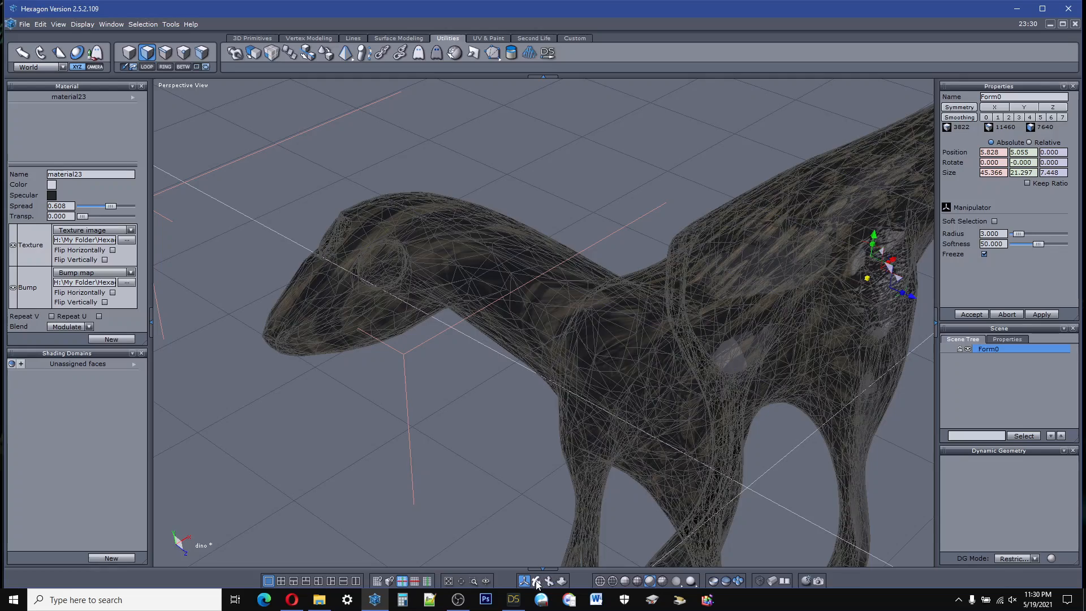
{"action": "middle_click_drag", "start_coordinate": [532, 503], "coordinate": [611, 503]}
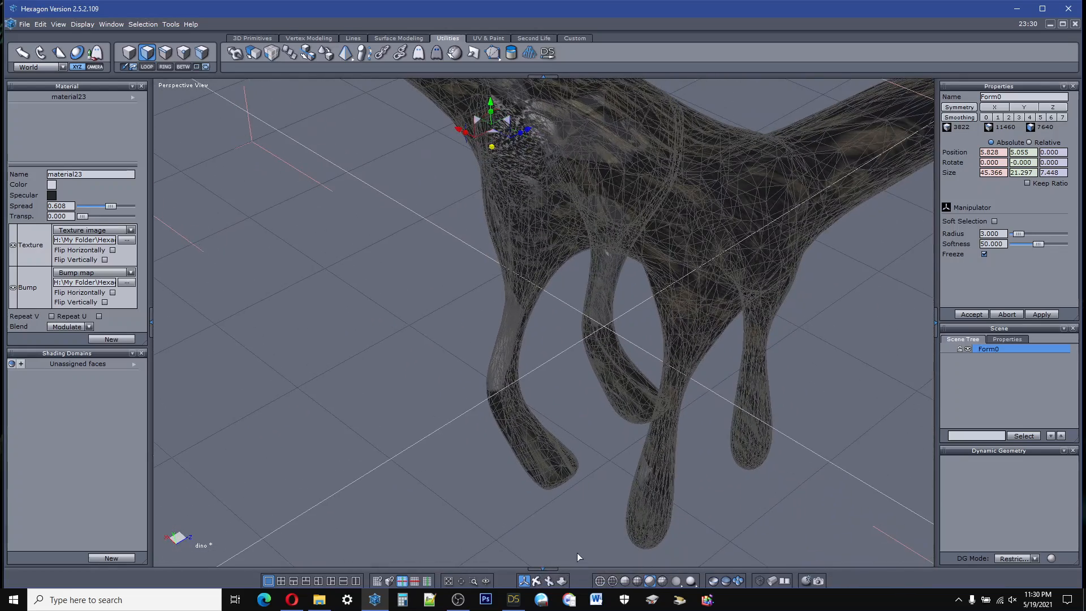
{"action": "middle_click_drag", "start_coordinate": [607, 253], "coordinate": [436, 252]}
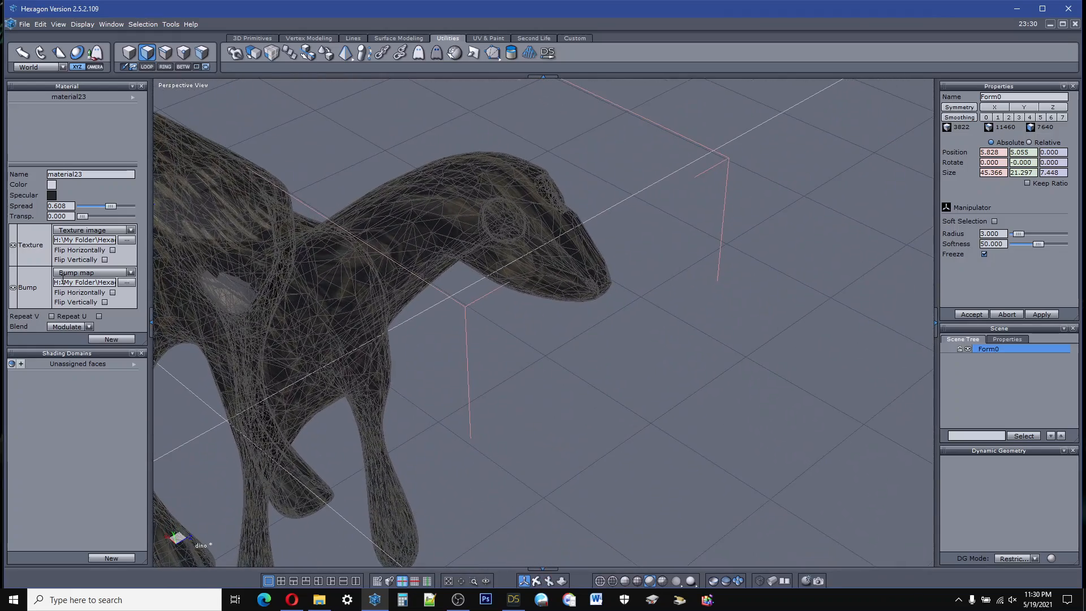
Step: Undo the decimation and the collapse of Form0 to get back the smoothed control form
{"action": "left_click", "coordinate": [42, 26]}
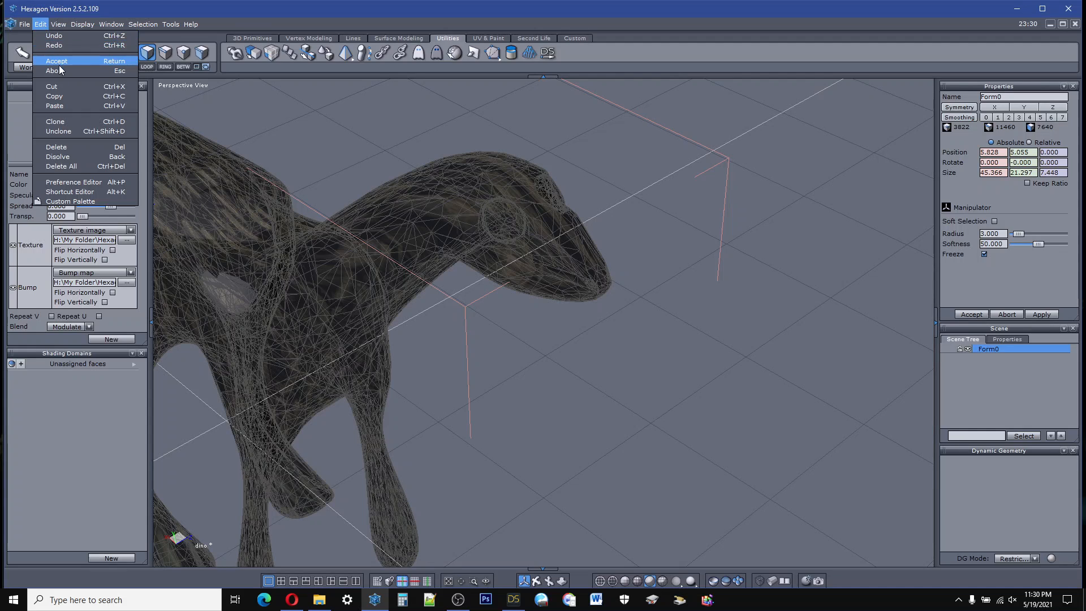
{"action": "left_click", "coordinate": [49, 36]}
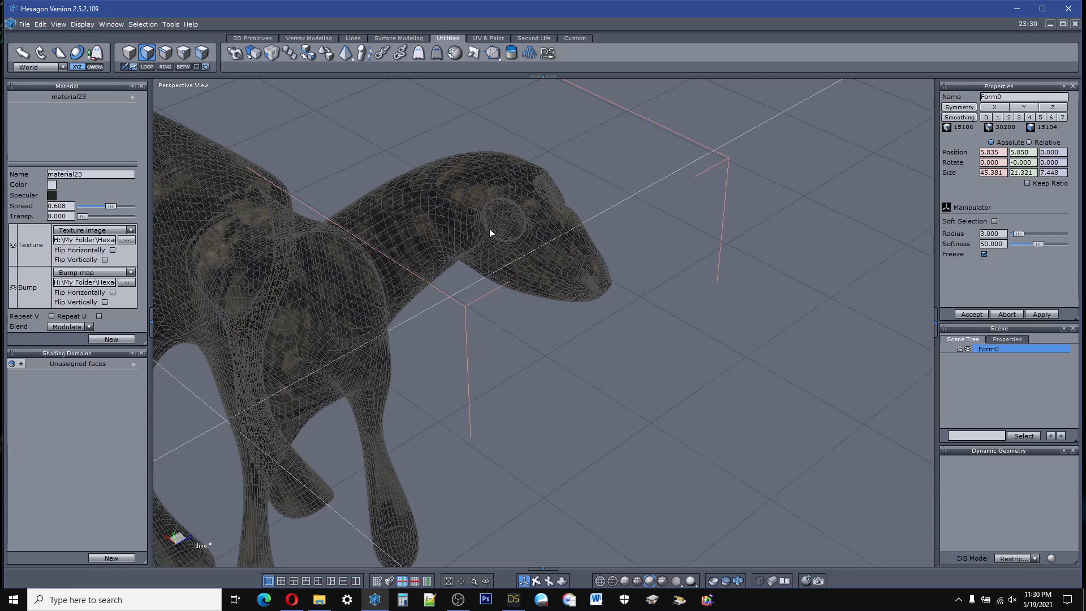
{"action": "left_click", "coordinate": [41, 24]}
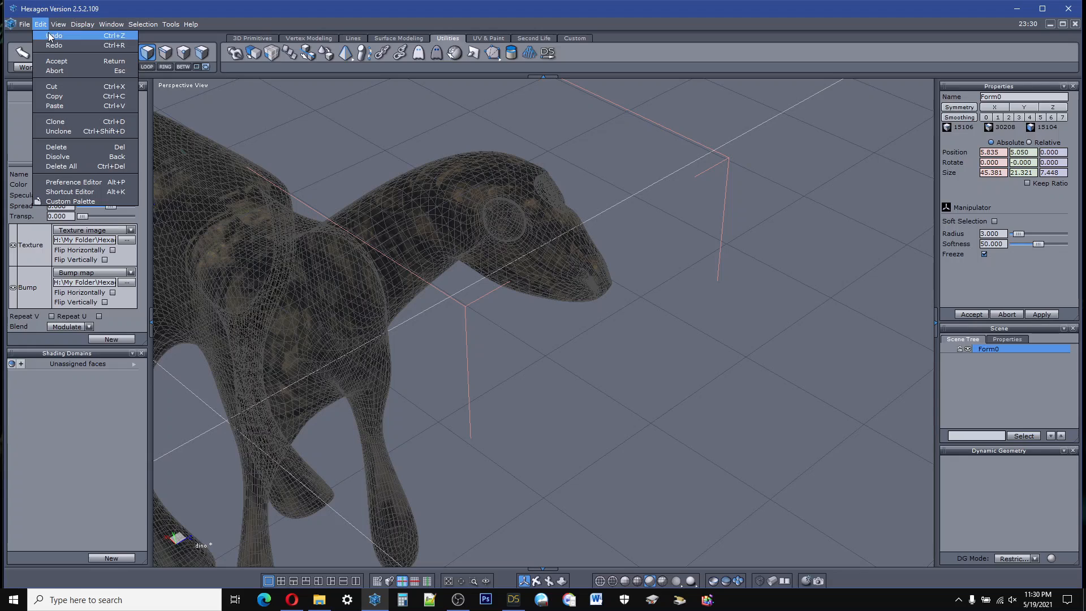
{"action": "left_click", "coordinate": [49, 36]}
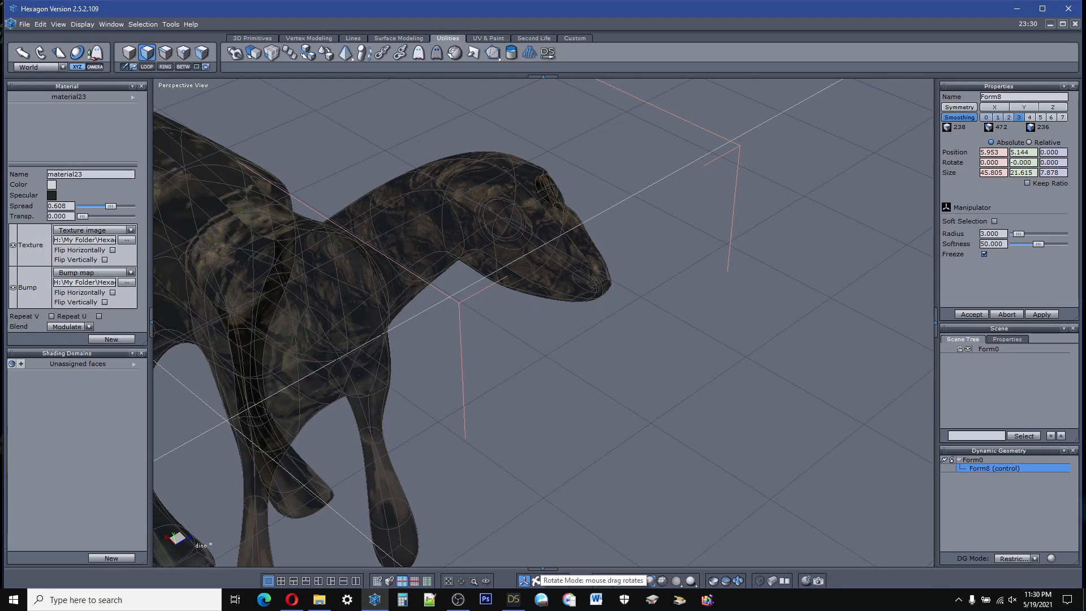
Step: Examine the smoothed control form's textured body, neck, legs and tail from the side
{"action": "left_click_drag", "start_coordinate": [524, 580], "coordinate": [576, 544]}
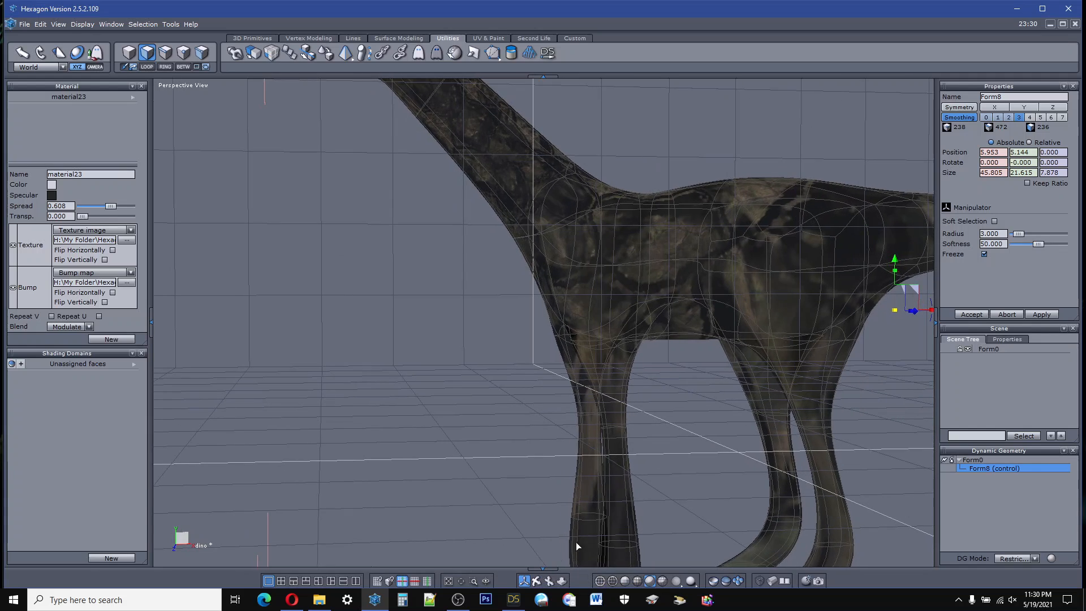
{"action": "scroll", "coordinate": [498, 376], "scroll_direction": "down", "scroll_amount": 7}
{"action": "scroll", "coordinate": [714, 341], "scroll_direction": "up", "scroll_amount": 3}
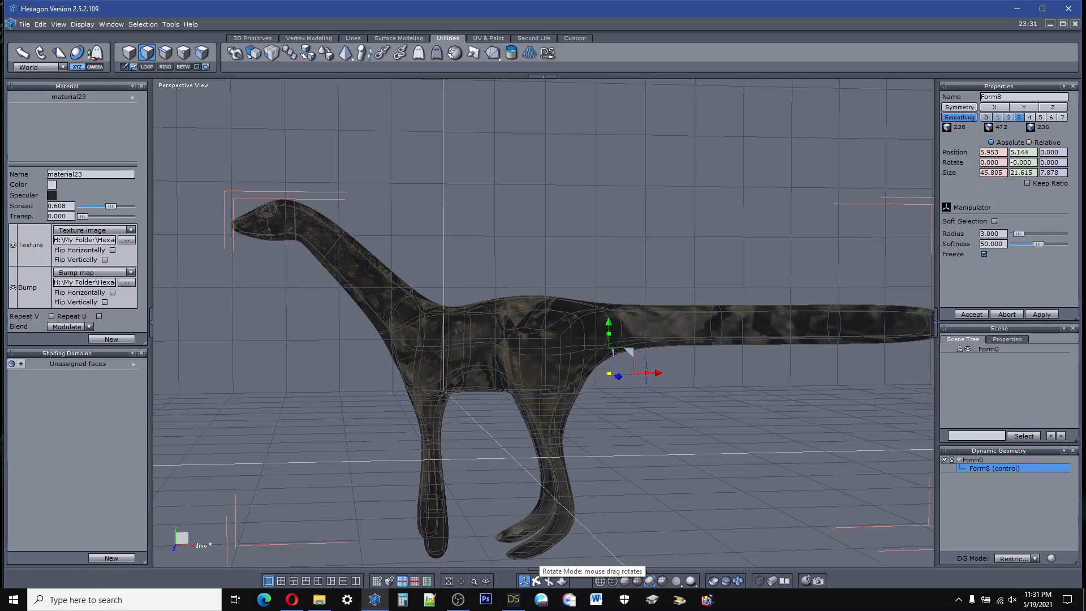
{"action": "left_click_drag", "start_coordinate": [536, 580], "coordinate": [557, 545]}
{"action": "scroll", "coordinate": [491, 288], "scroll_direction": "down", "scroll_amount": 5}
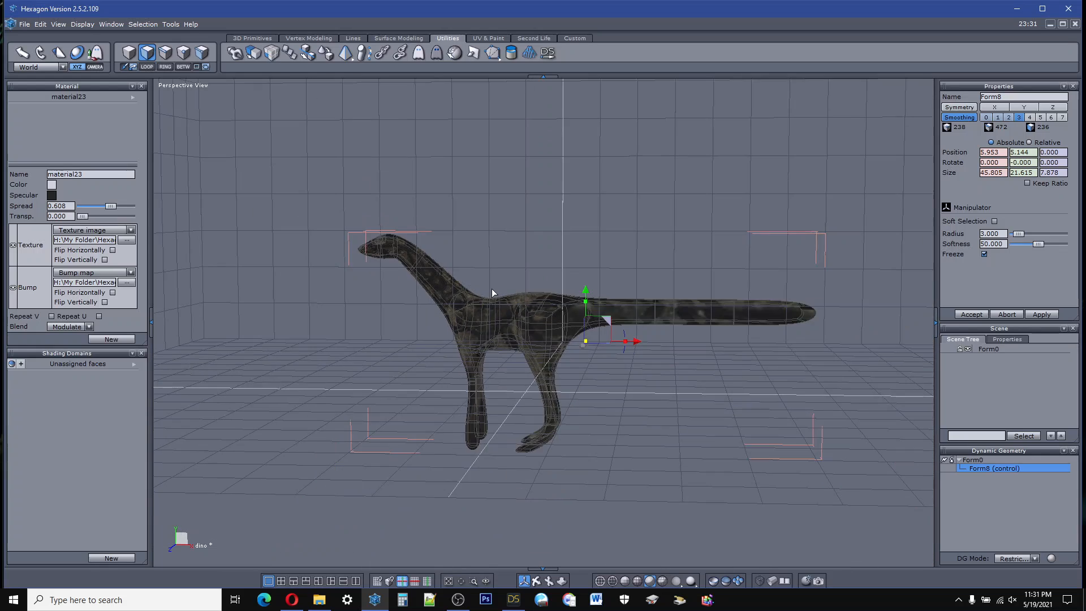
{"action": "scroll", "coordinate": [499, 286], "scroll_direction": "up", "scroll_amount": 3}
{"action": "scroll", "coordinate": [518, 316], "scroll_direction": "up", "scroll_amount": 2}
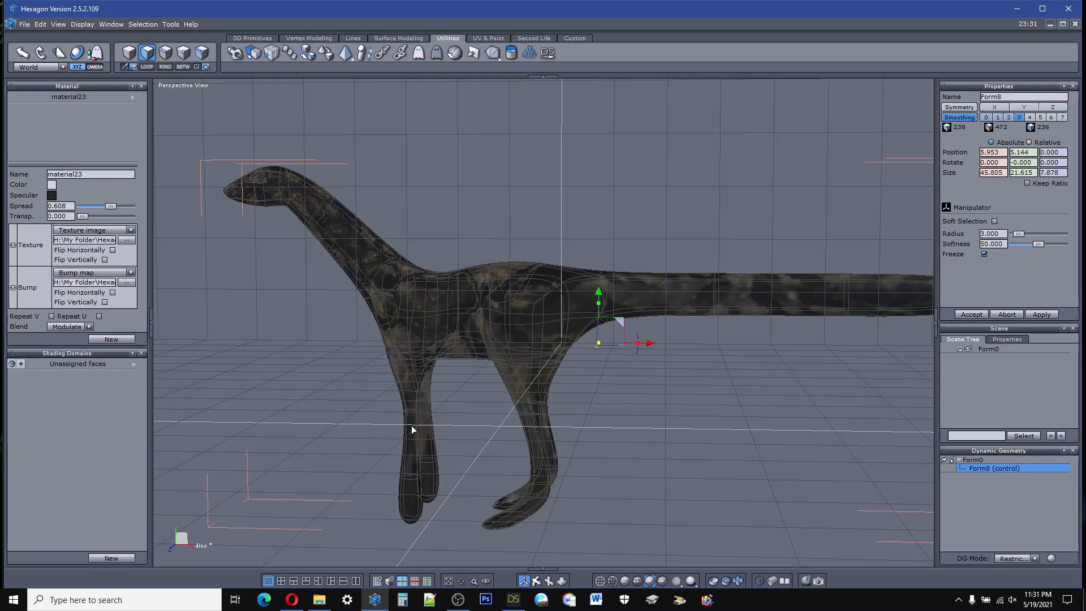
Step: Try extruding the shoulder face above the creature's front leg outward, and pull the extruded face back near the body
{"action": "left_click", "coordinate": [417, 331]}
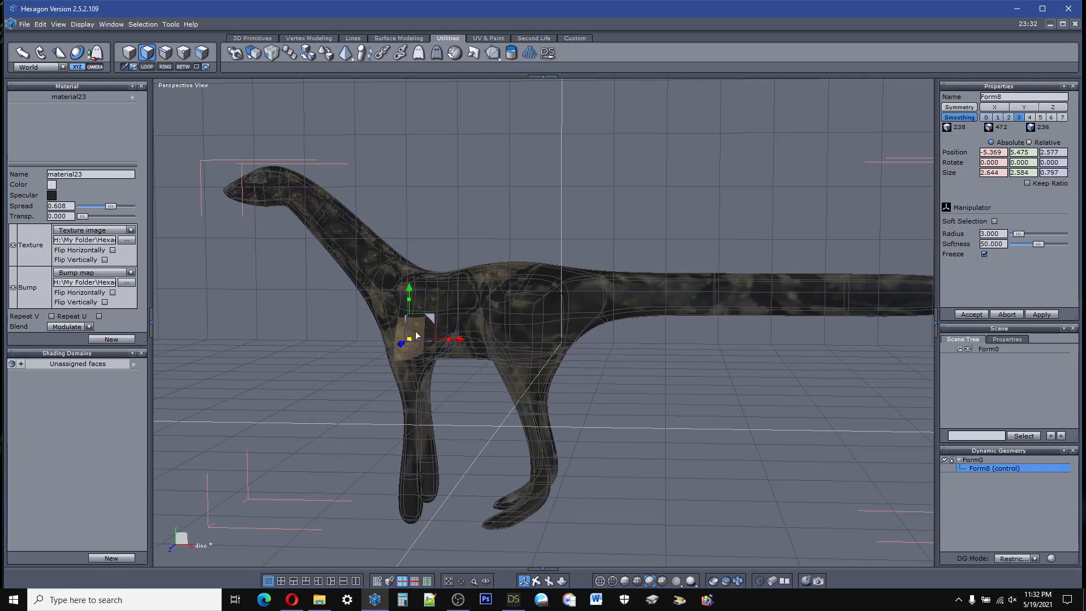
{"action": "left_click_drag", "start_coordinate": [544, 588], "coordinate": [571, 587]}
{"action": "left_click", "coordinate": [537, 581]}
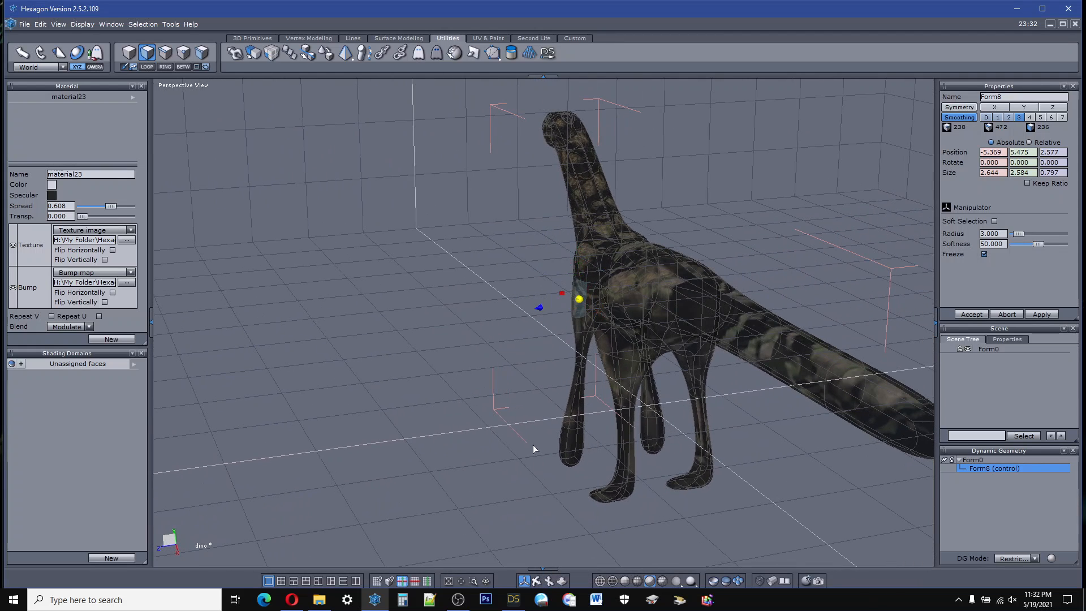
{"action": "left_click_drag", "start_coordinate": [526, 313], "coordinate": [435, 327]}
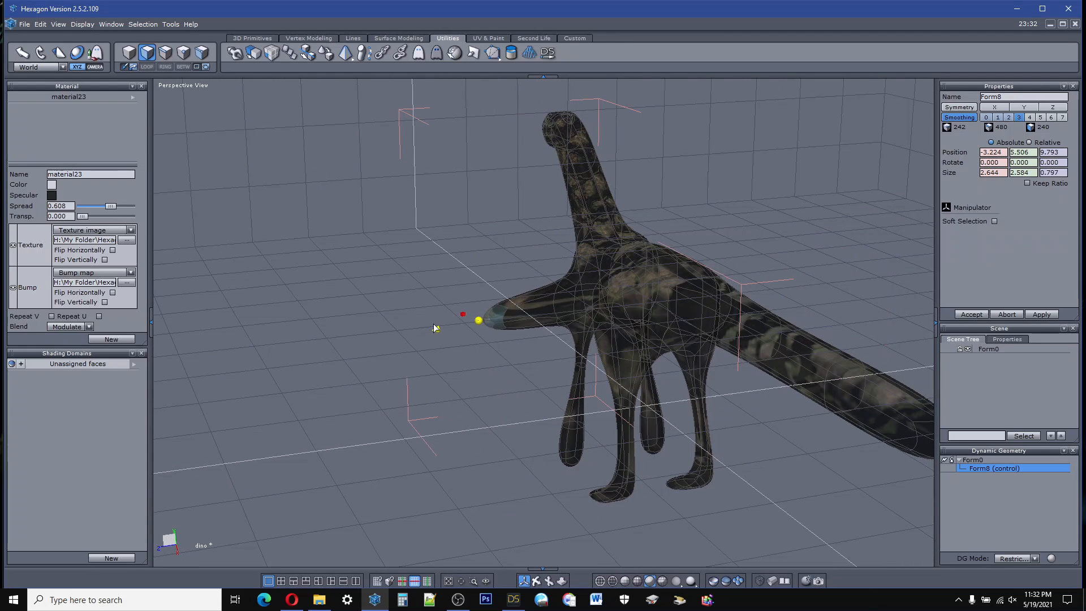
{"action": "right_click", "coordinate": [583, 364]}
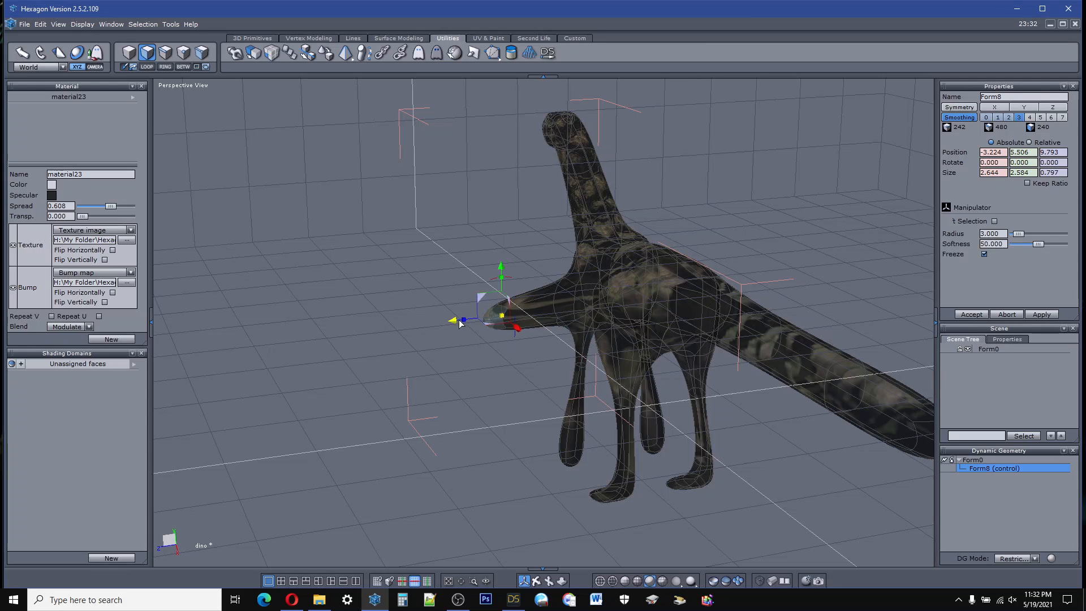
{"action": "left_click_drag", "start_coordinate": [456, 320], "coordinate": [544, 284]}
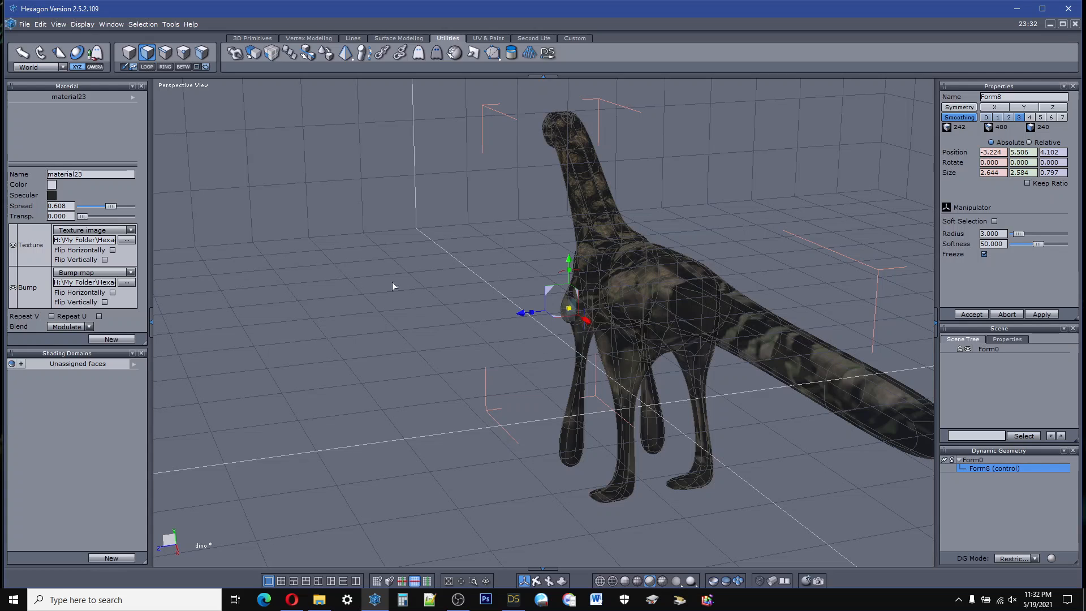
Step: Undo the extruded shoulder face's move and the extrusion itself
{"action": "left_click", "coordinate": [46, 26]}
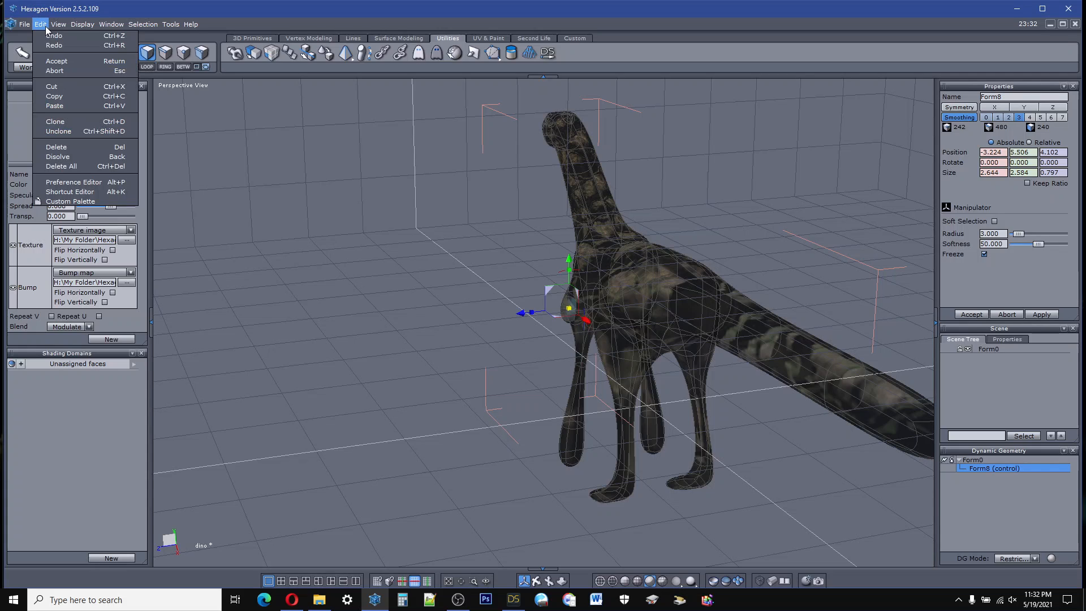
{"action": "left_click", "coordinate": [49, 36]}
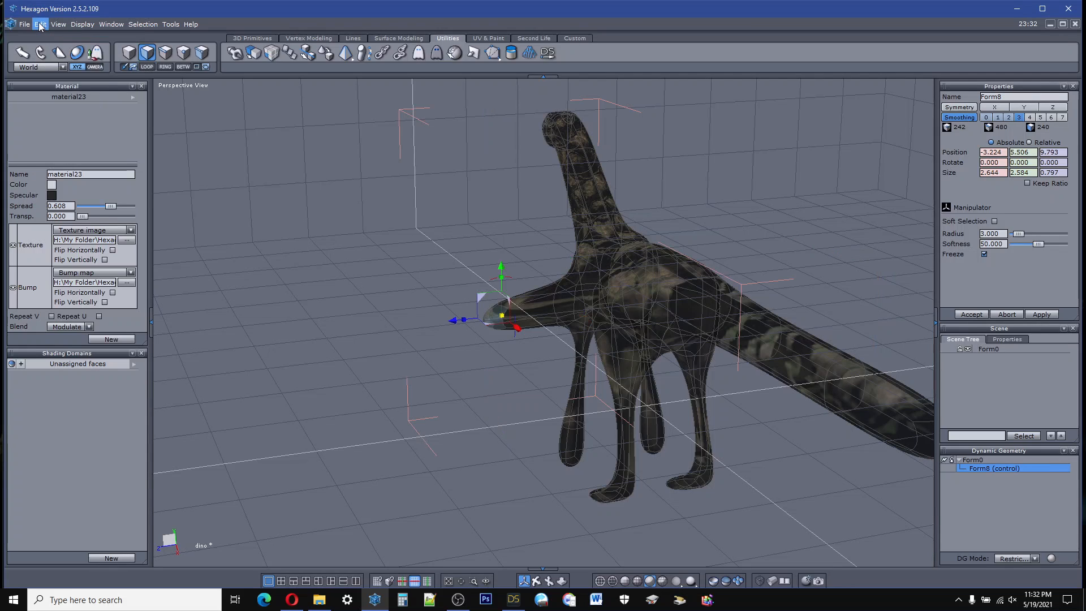
{"action": "left_click", "coordinate": [40, 24]}
{"action": "left_click", "coordinate": [57, 39]}
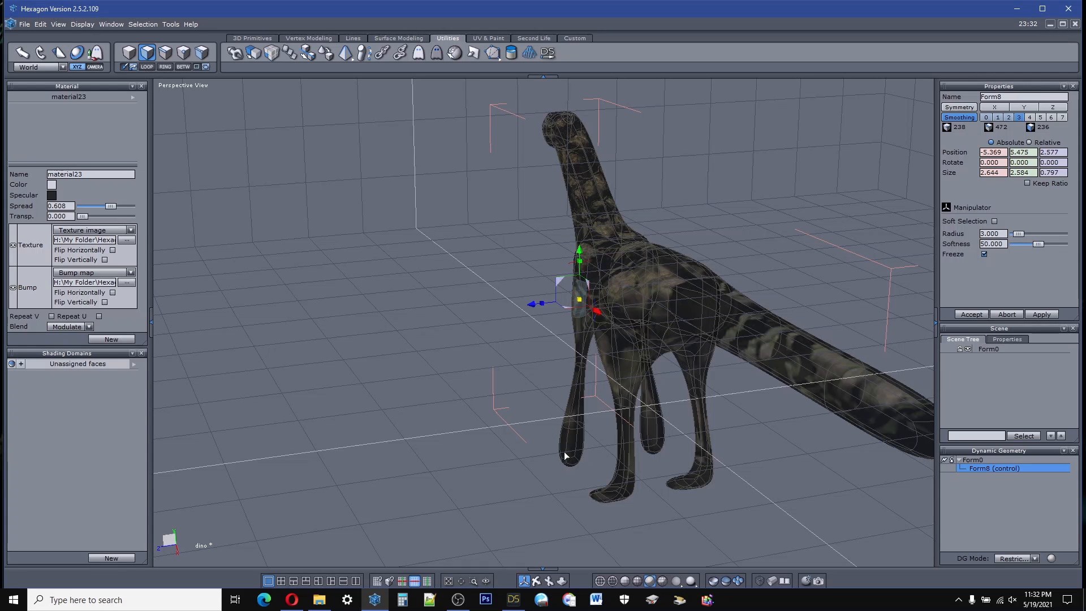
Step: Select the faces along one flank of the creature, from the shoulder over the upper hind leg to the front of the tail
{"action": "middle_click_drag", "start_coordinate": [565, 455], "coordinate": [607, 496]}
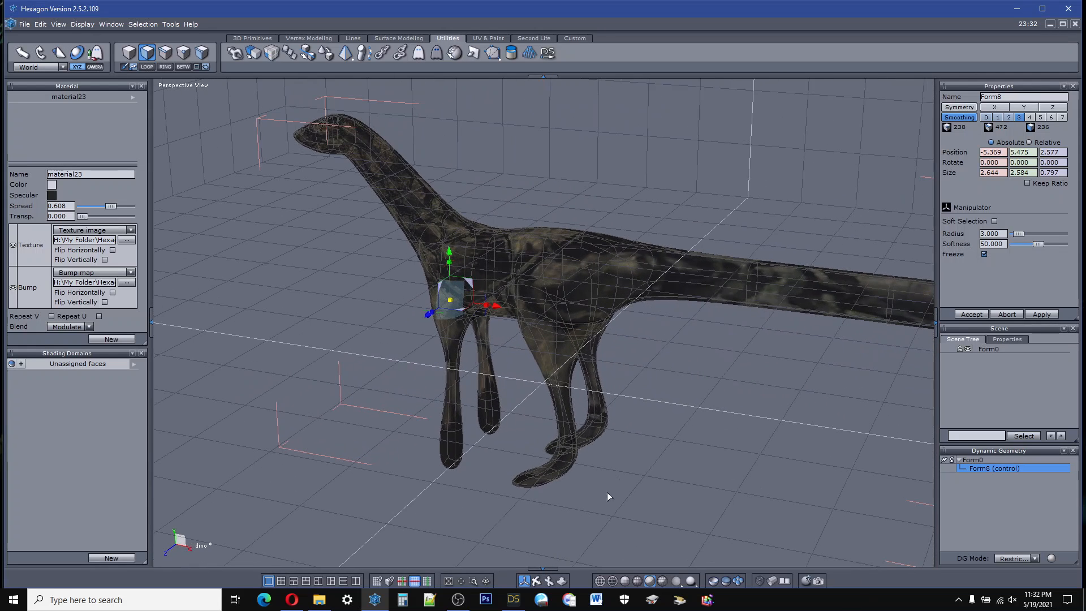
{"action": "left_click_drag", "start_coordinate": [695, 276], "coordinate": [531, 273]}
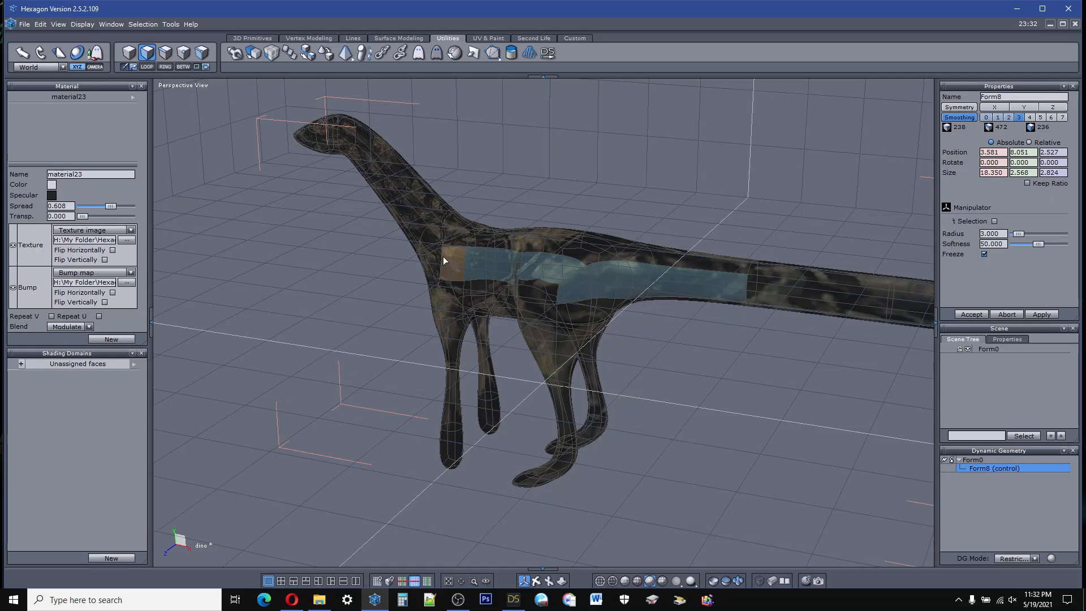
{"action": "mouse_move", "coordinate": [443, 256]}
{"action": "left_mouse_down"}
{"action": "mouse_move", "coordinate": [433, 242]}
{"action": "mouse_move", "coordinate": [460, 241]}
{"action": "left_mouse_up"}
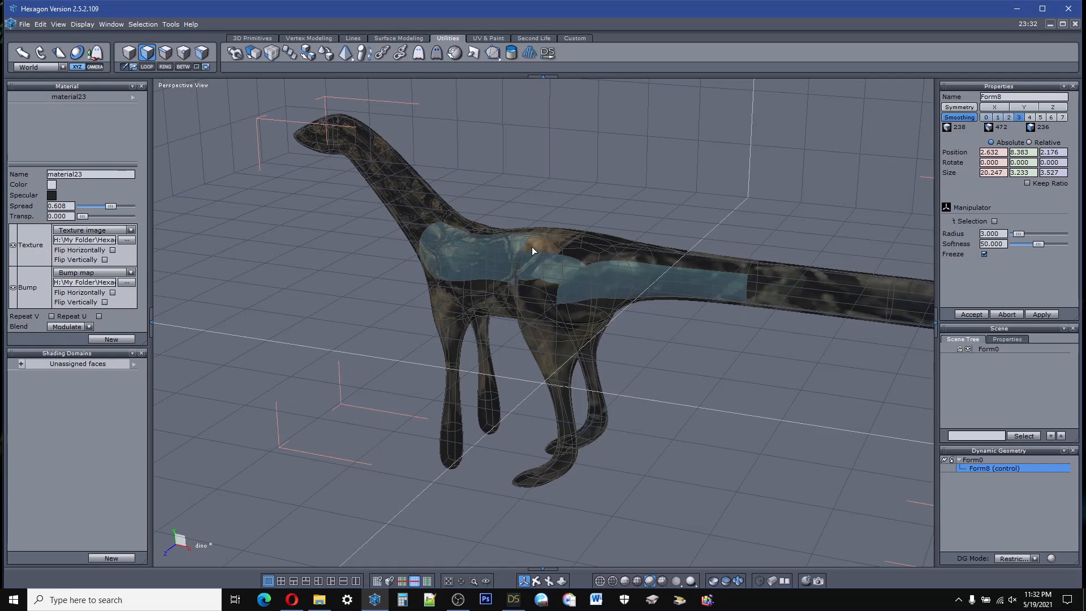
{"action": "left_click_drag", "start_coordinate": [556, 254], "coordinate": [690, 264]}
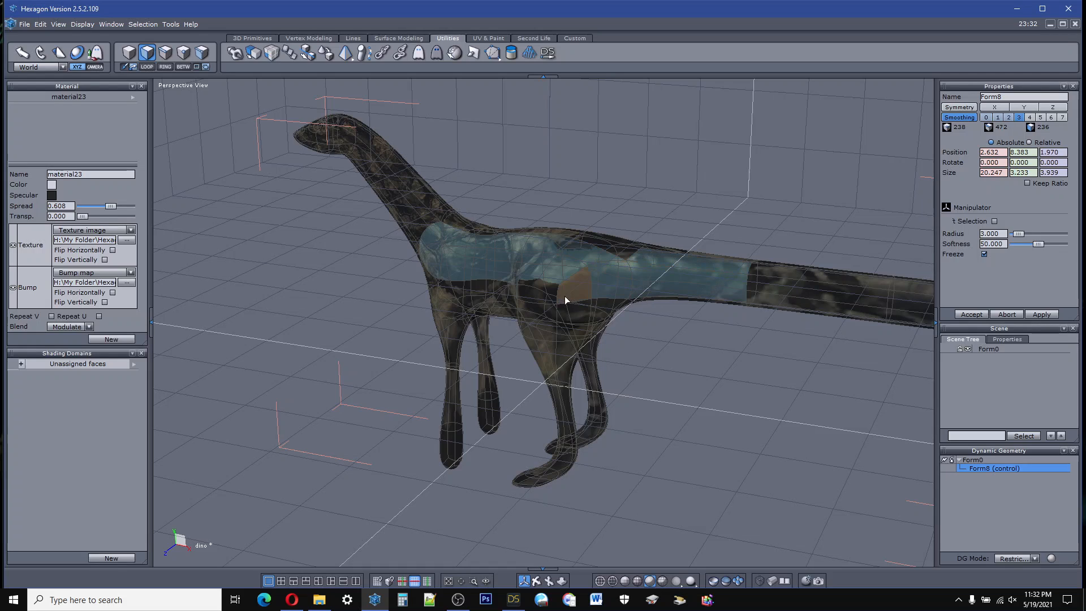
{"action": "left_click_drag", "start_coordinate": [494, 287], "coordinate": [474, 281]}
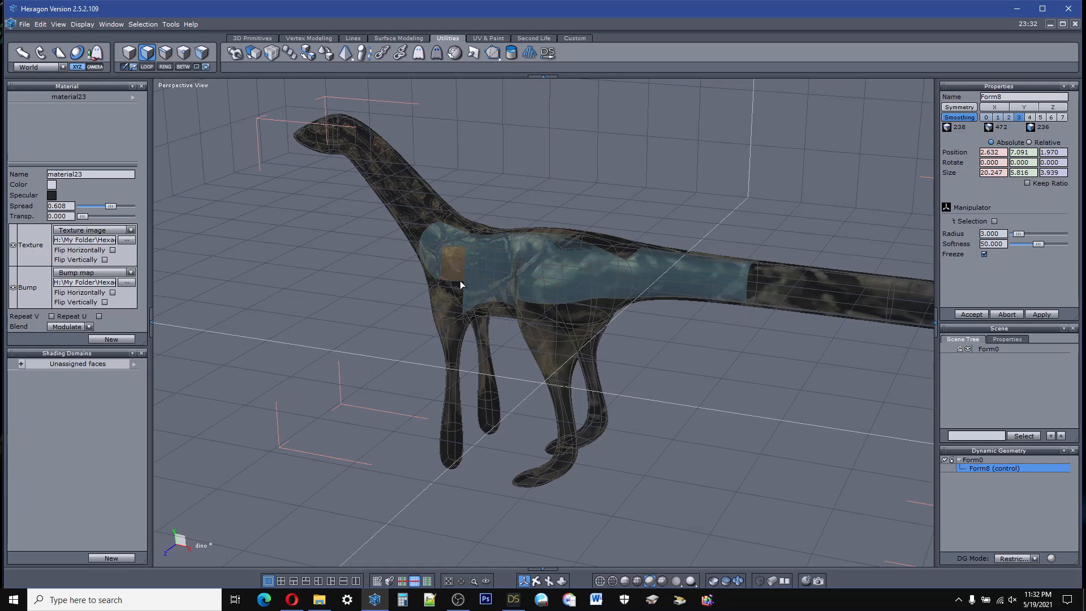
{"action": "left_click", "coordinate": [434, 278], "text": "shift"}
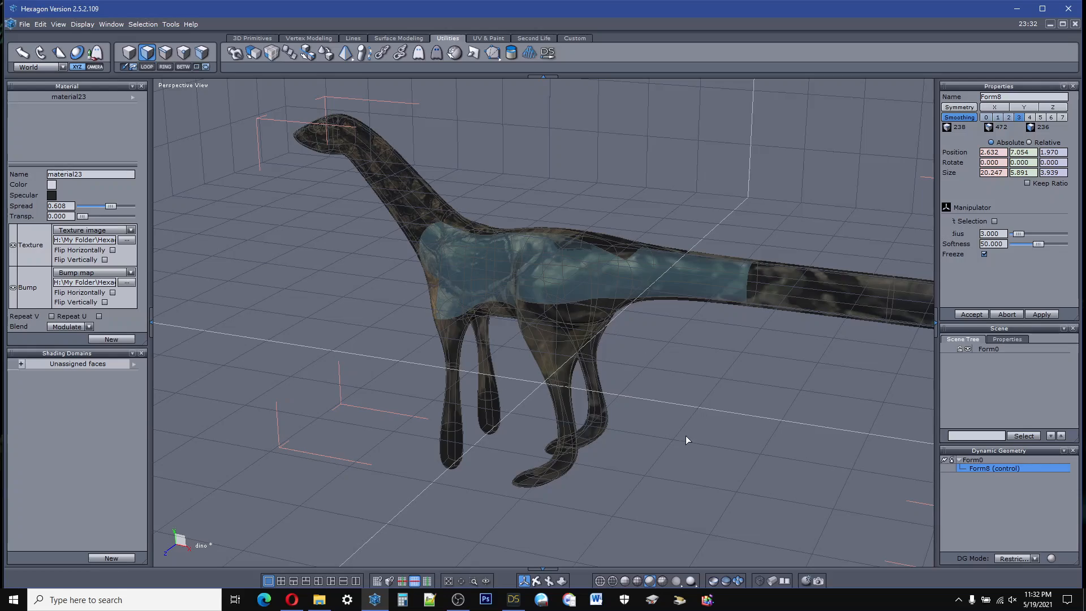
{"action": "mouse_move", "coordinate": [538, 581]}
{"action": "left_mouse_down"}
{"action": "mouse_move", "coordinate": [416, 590]}
{"action": "mouse_move", "coordinate": [491, 560]}
{"action": "mouse_move", "coordinate": [467, 548]}
{"action": "mouse_move", "coordinate": [410, 553]}
{"action": "mouse_move", "coordinate": [485, 581]}
{"action": "mouse_move", "coordinate": [434, 593]}
{"action": "mouse_move", "coordinate": [389, 568]}
{"action": "mouse_move", "coordinate": [544, 583]}
{"action": "left_mouse_up"}
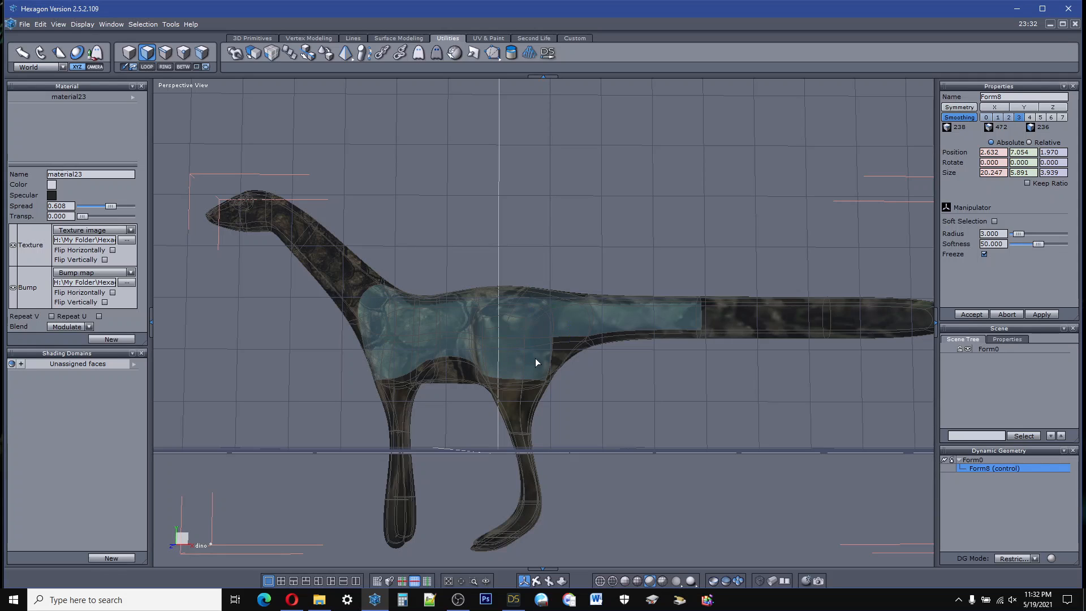
{"action": "left_click", "coordinate": [538, 361]}
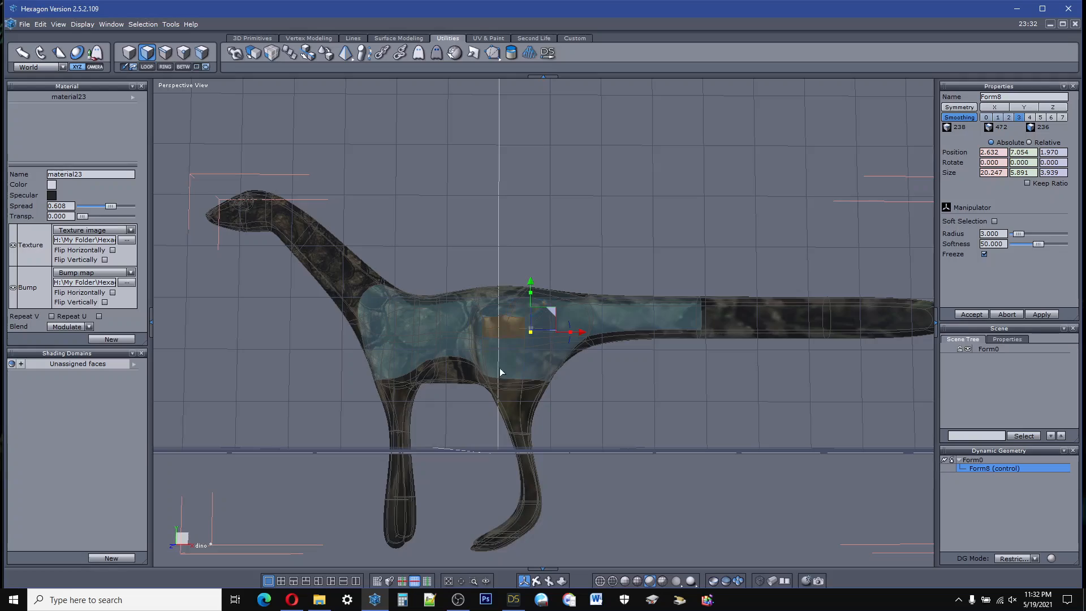
Step: Change the area-selection mode and select the faces of the head, neck and front shoulder on both sides of the creature
{"action": "left_click_drag", "start_coordinate": [536, 580], "coordinate": [545, 545]}
{"action": "right_click_drag", "start_coordinate": [543, 396], "coordinate": [548, 277]}
{"action": "right_click_drag", "start_coordinate": [554, 574], "coordinate": [532, 576]}
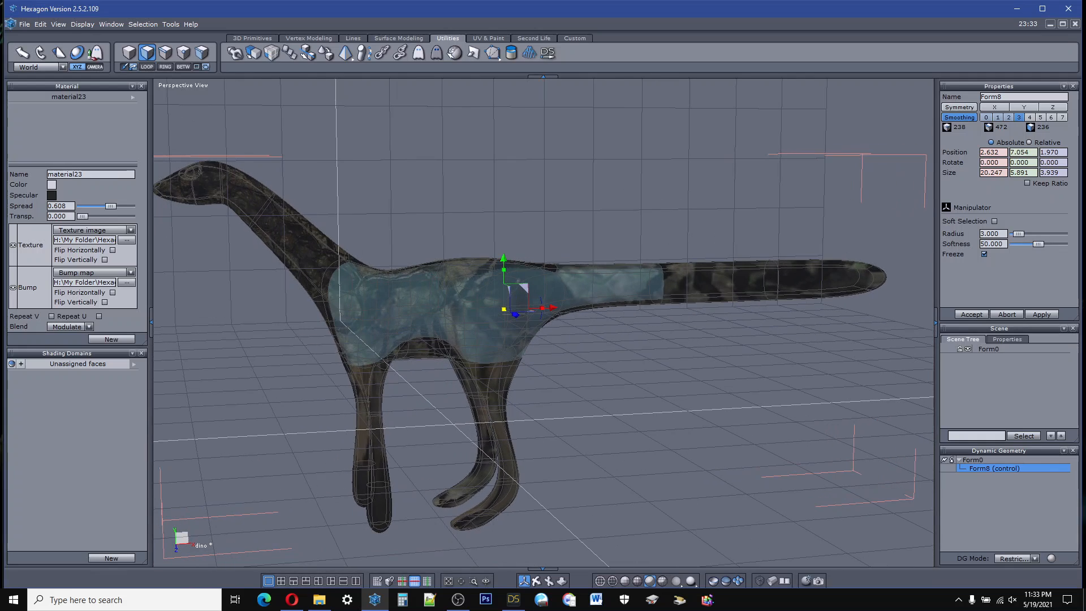
{"action": "left_click", "coordinate": [197, 67]}
{"action": "scroll", "coordinate": [393, 151], "scroll_direction": "down", "scroll_amount": 4}
{"action": "scroll", "coordinate": [303, 143], "scroll_direction": "up", "scroll_amount": 4}
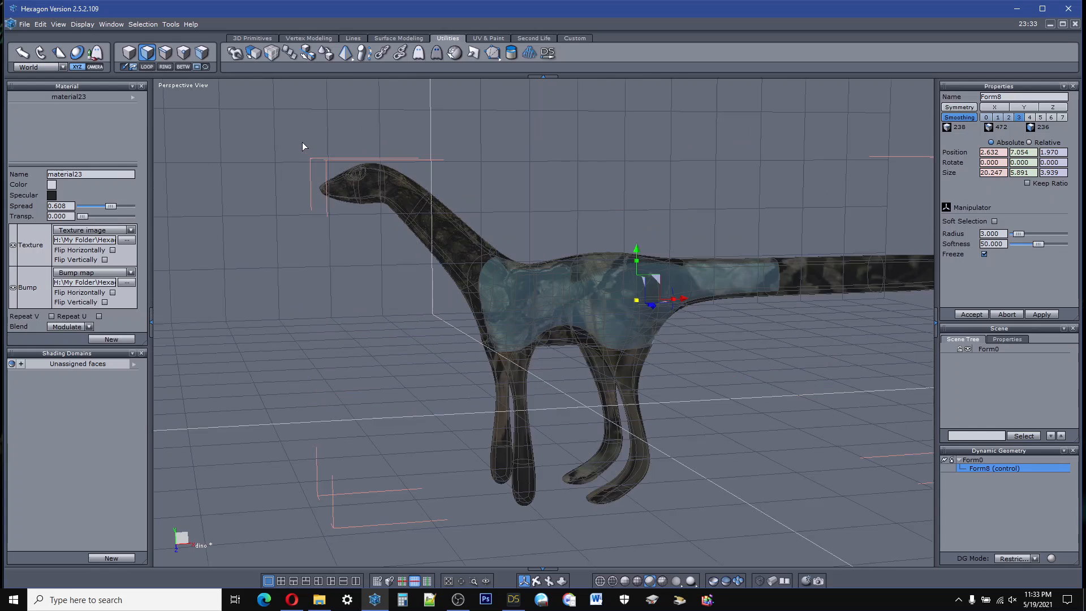
{"action": "left_click_drag", "start_coordinate": [278, 121], "coordinate": [526, 340]}
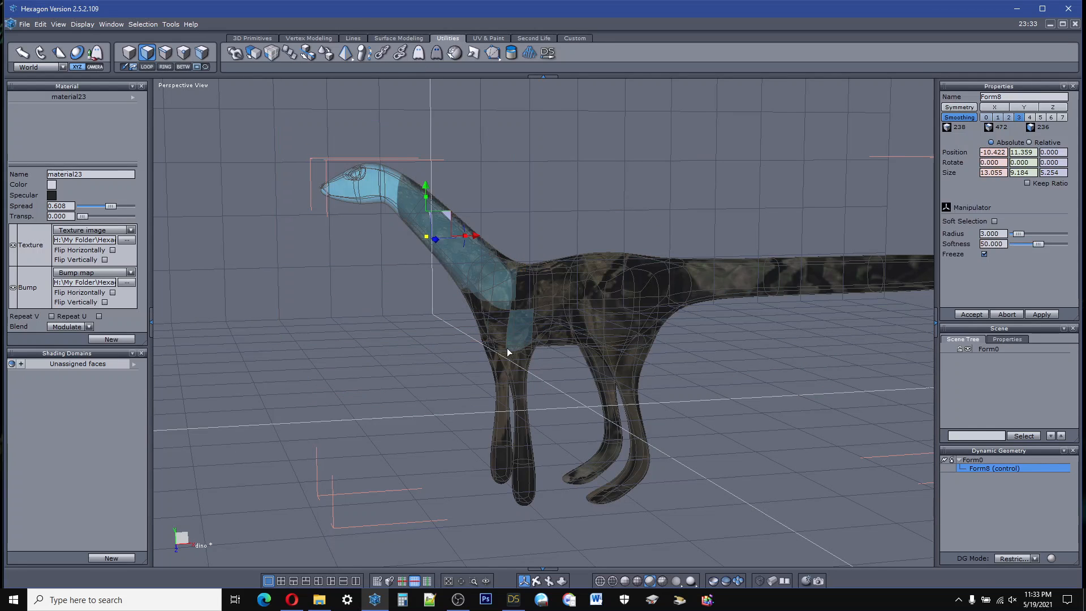
Step: Check the head and neck face selection from above and from the side, and clear it
{"action": "left_click_drag", "start_coordinate": [536, 580], "coordinate": [668, 581]}
{"action": "right_click_drag", "start_coordinate": [543, 282], "coordinate": [435, 432]}
{"action": "right_click_drag", "start_coordinate": [536, 581], "coordinate": [536, 572]}
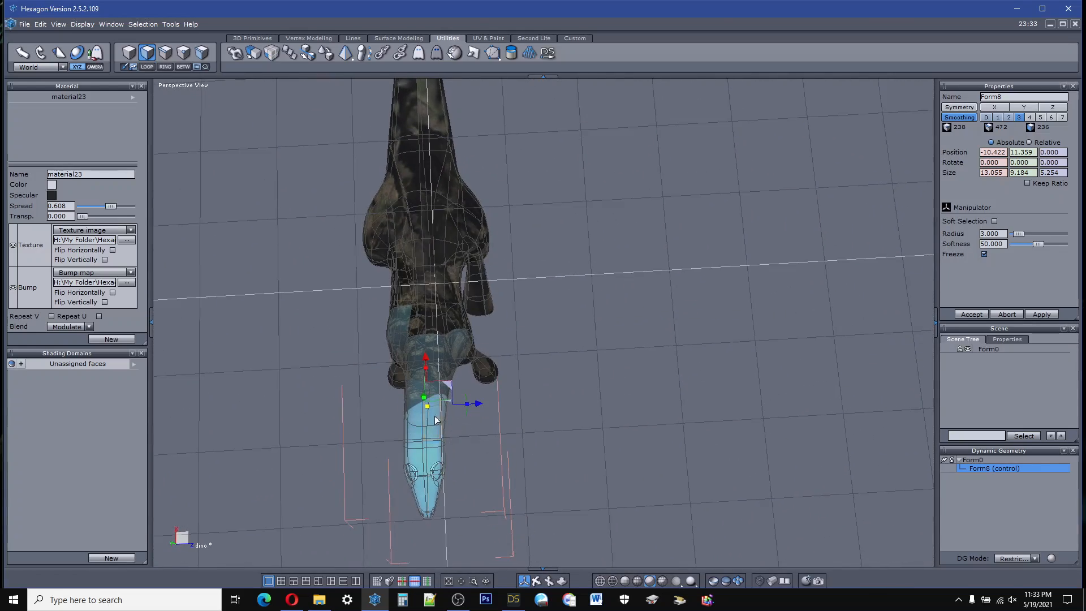
{"action": "scroll", "coordinate": [429, 403], "scroll_direction": "up", "scroll_amount": 5}
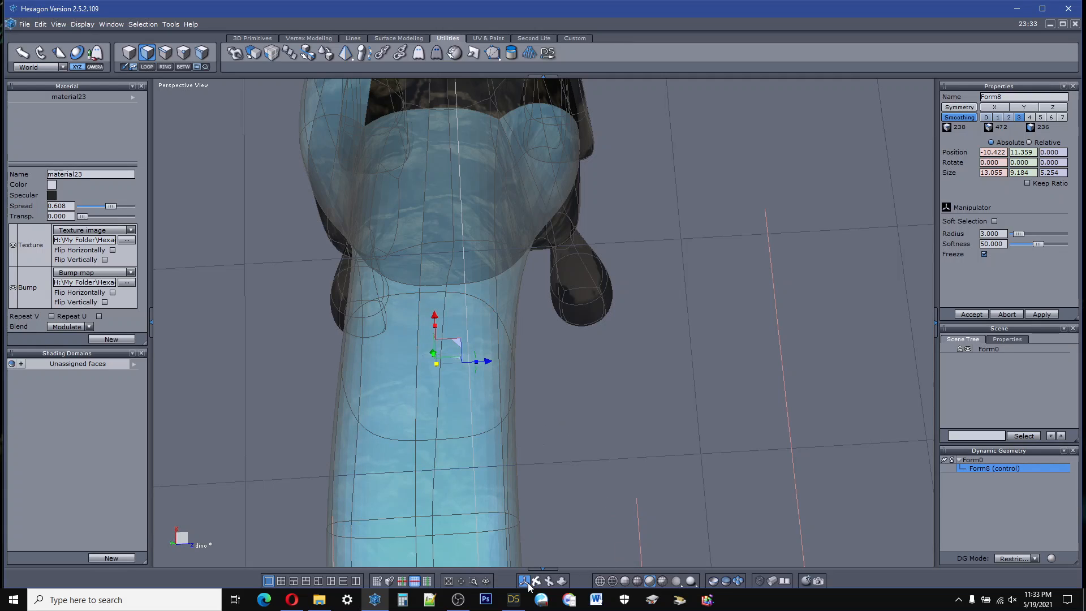
{"action": "left_click_drag", "start_coordinate": [536, 581], "coordinate": [619, 579]}
{"action": "right_click_drag", "start_coordinate": [543, 339], "coordinate": [712, 238]}
{"action": "left_click_drag", "start_coordinate": [536, 583], "coordinate": [362, 401]}
{"action": "scroll", "coordinate": [362, 401], "scroll_direction": "down", "scroll_amount": 2}
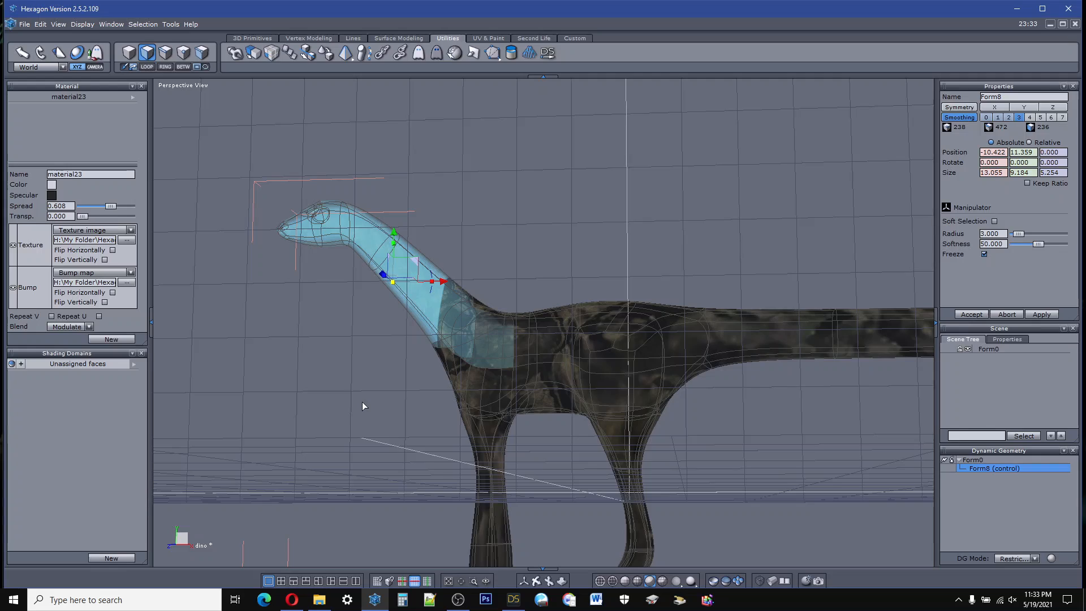
{"action": "left_click", "coordinate": [610, 314]}
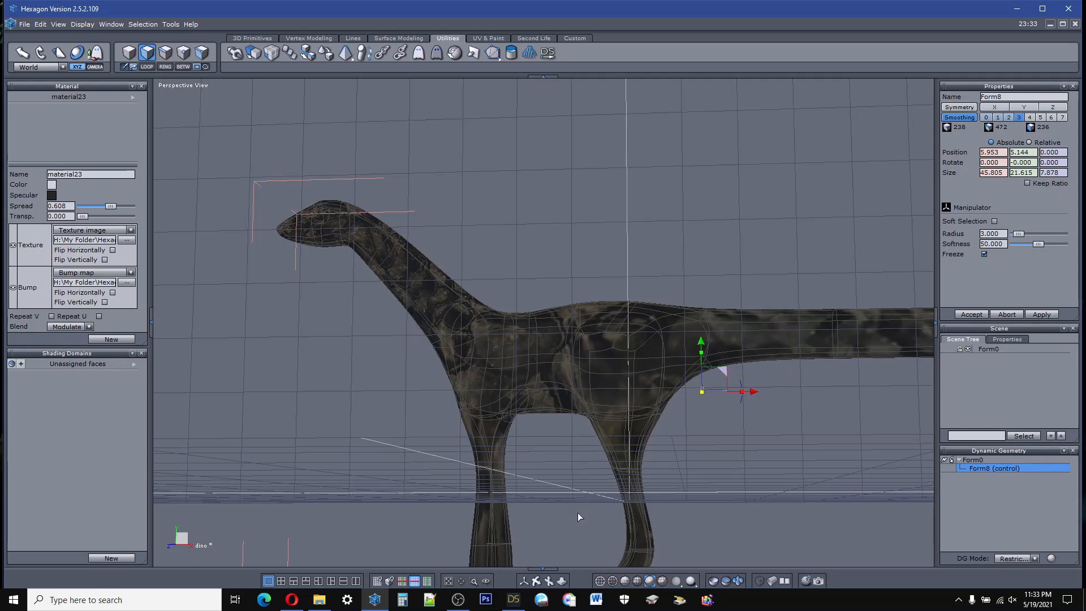
Step: Draw a three-point circle about 8.9 units across in front of the creature's head
{"action": "left_click_drag", "start_coordinate": [536, 581], "coordinate": [532, 553]}
{"action": "scroll", "coordinate": [491, 345], "scroll_direction": "down", "scroll_amount": 5}
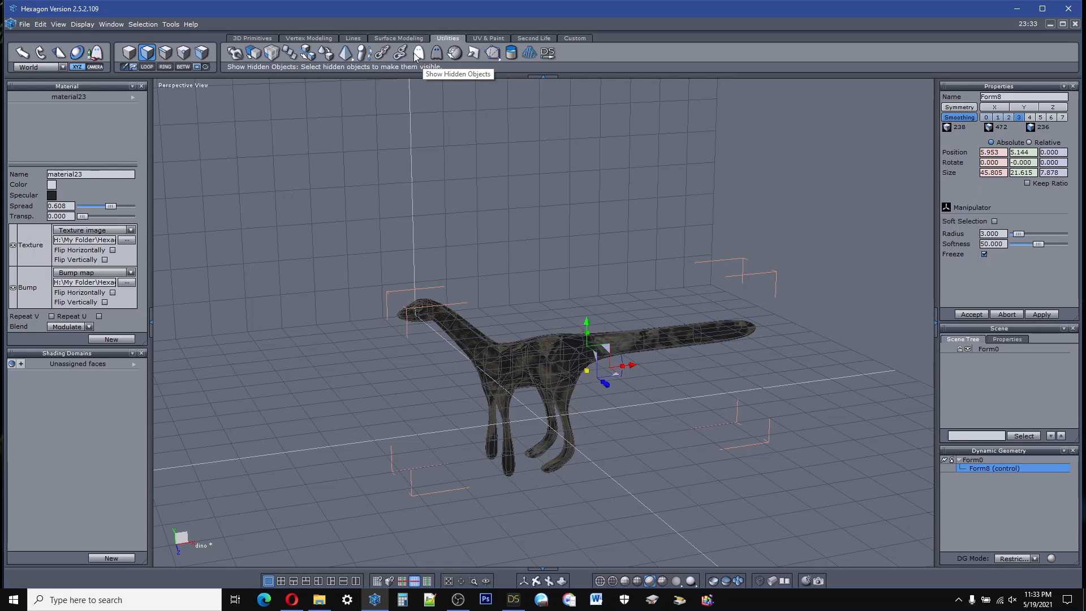
{"action": "left_click", "coordinate": [409, 39]}
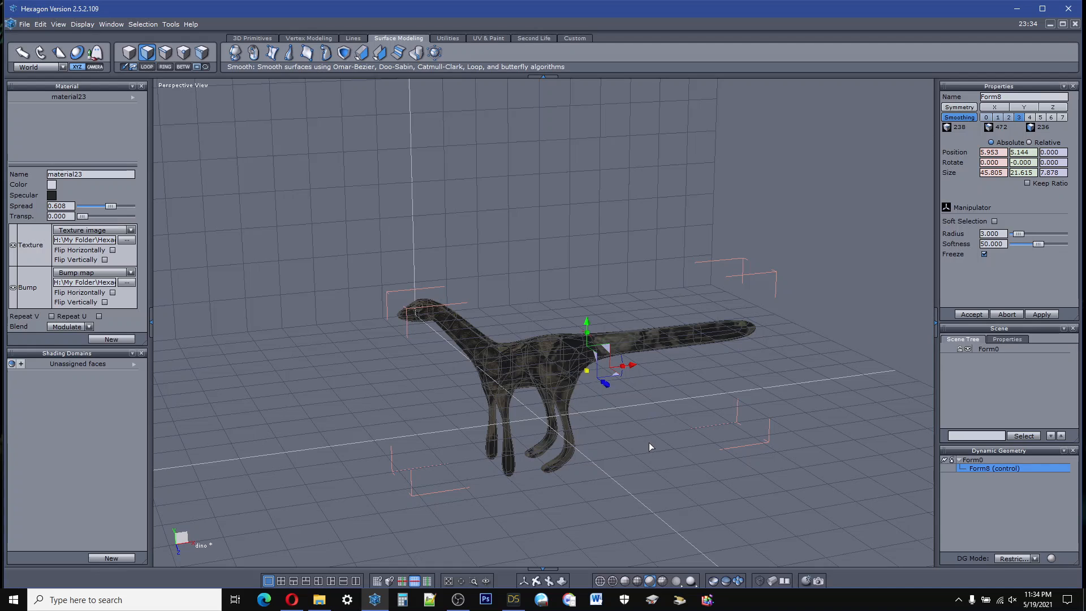
{"action": "left_click", "coordinate": [352, 39]}
{"action": "left_click", "coordinate": [343, 53]}
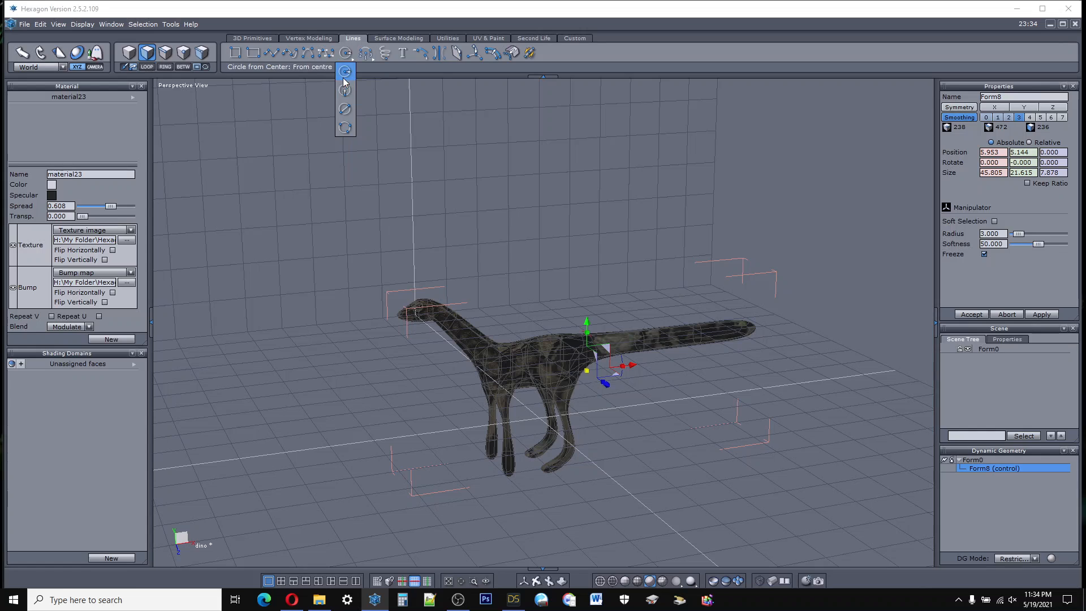
{"action": "left_click", "coordinate": [345, 128]}
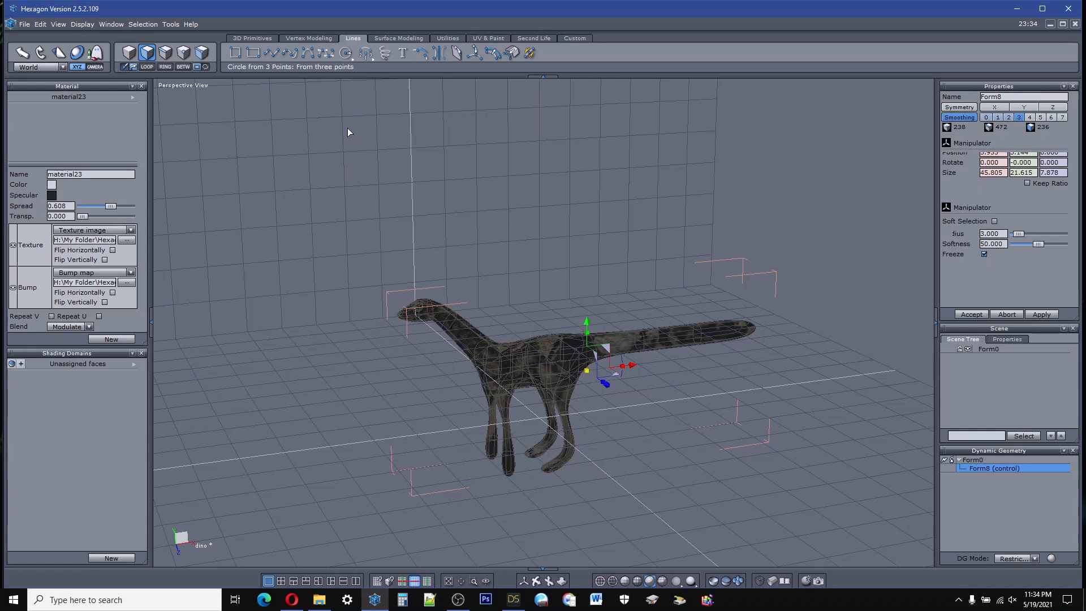
{"action": "left_click", "coordinate": [274, 389]}
{"action": "left_click", "coordinate": [300, 411]}
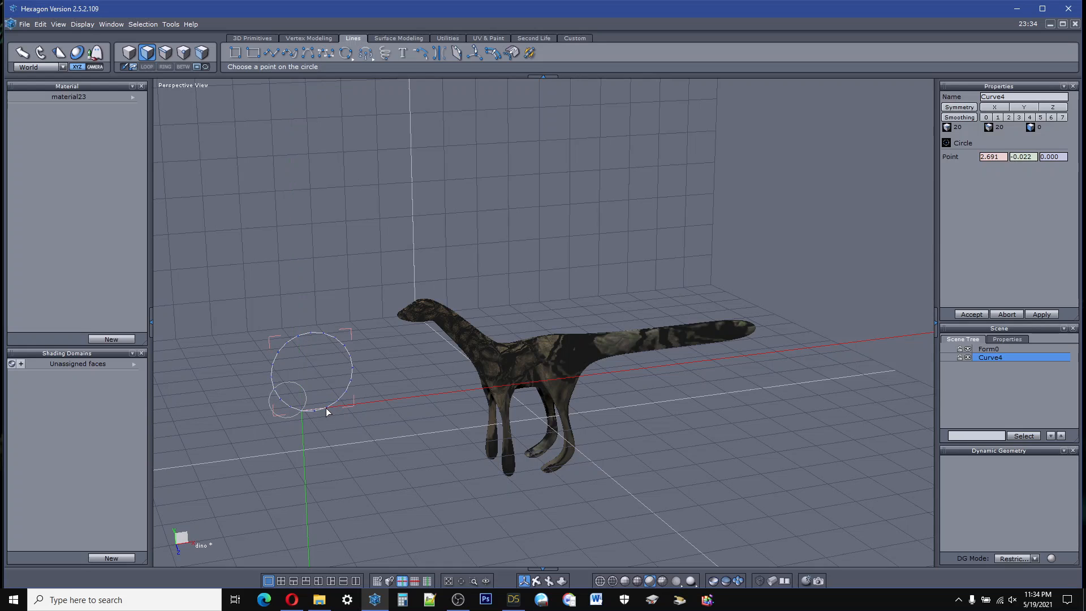
{"action": "left_click", "coordinate": [325, 409]}
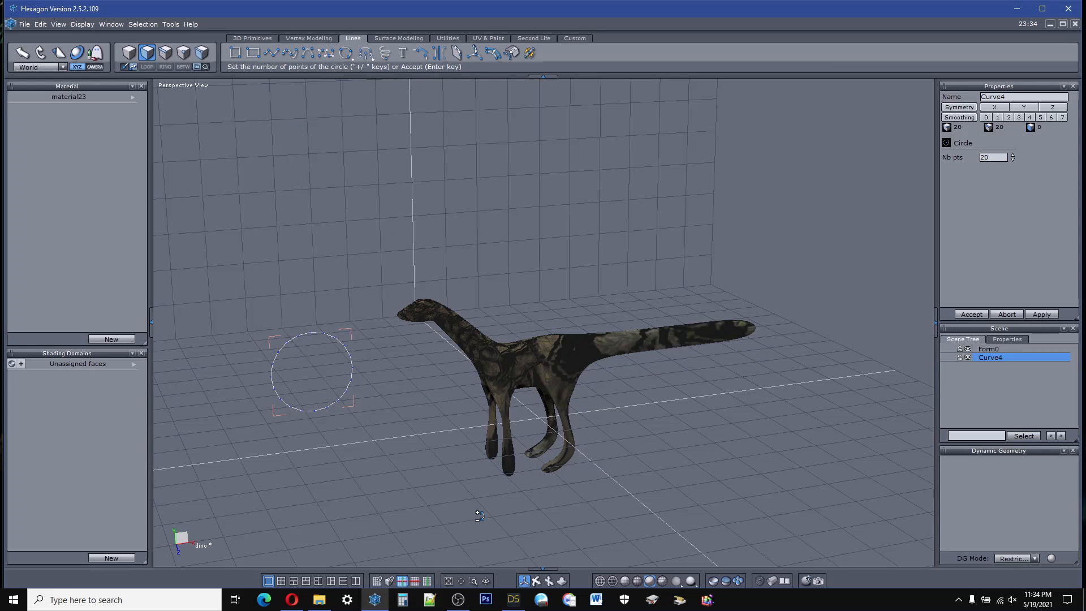
Step: Try to decimate the circle at a level of 0.169
{"action": "left_click_drag", "start_coordinate": [524, 580], "coordinate": [497, 545]}
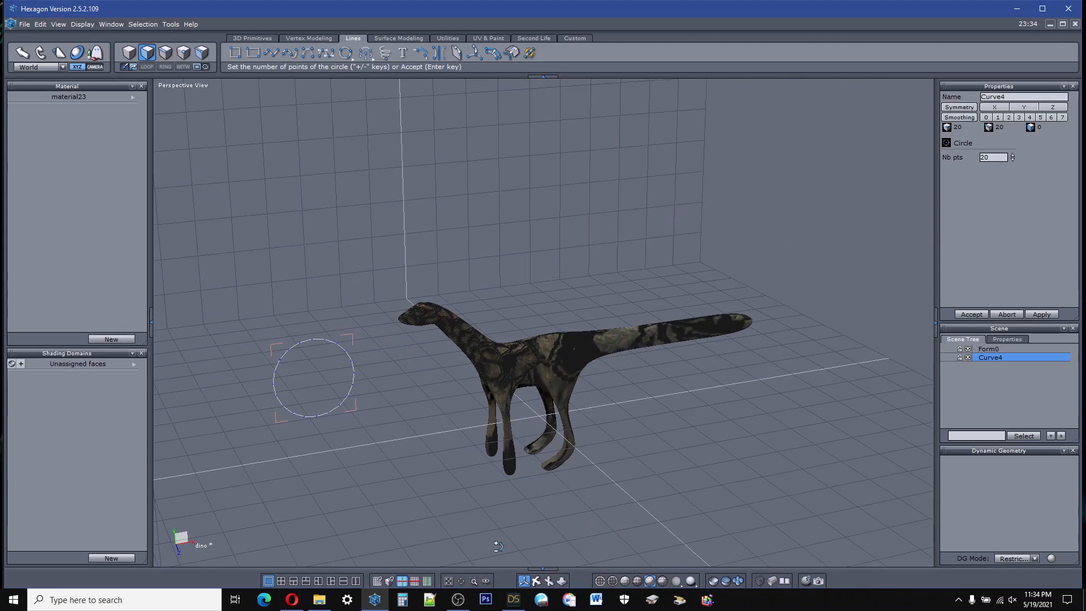
{"action": "scroll", "coordinate": [316, 364], "scroll_direction": "down", "scroll_amount": 4}
{"action": "scroll", "coordinate": [316, 368], "scroll_direction": "up", "scroll_amount": 8}
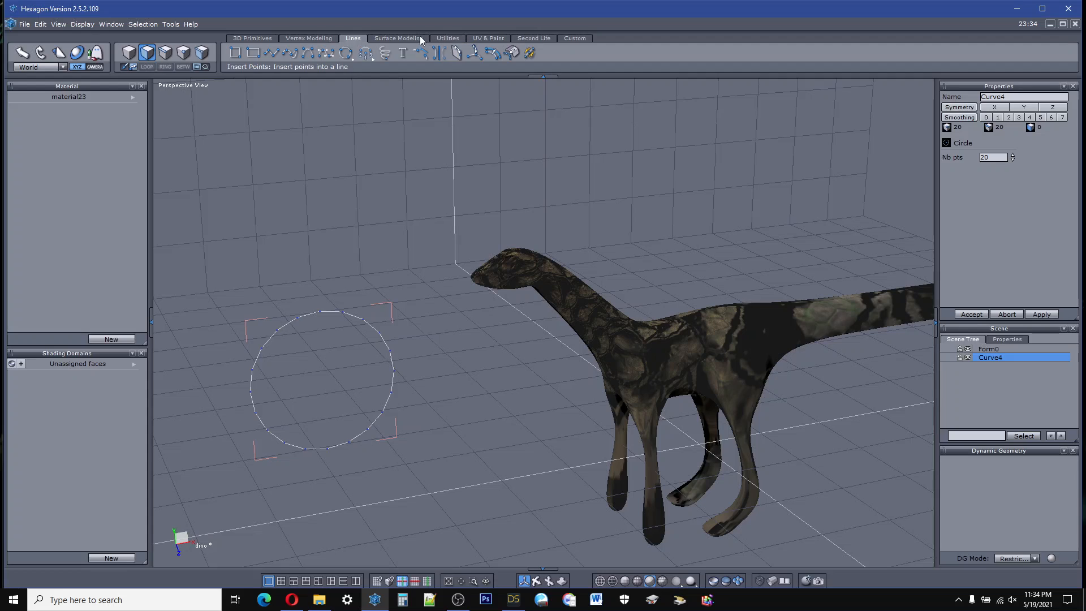
{"action": "left_click", "coordinate": [400, 38]}
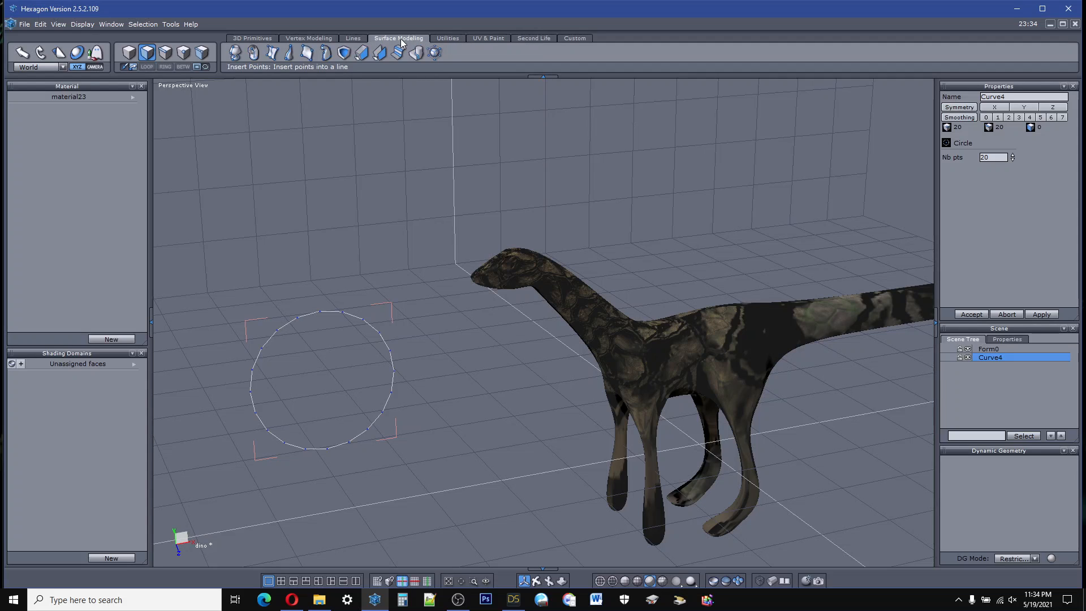
{"action": "left_click", "coordinate": [443, 39]}
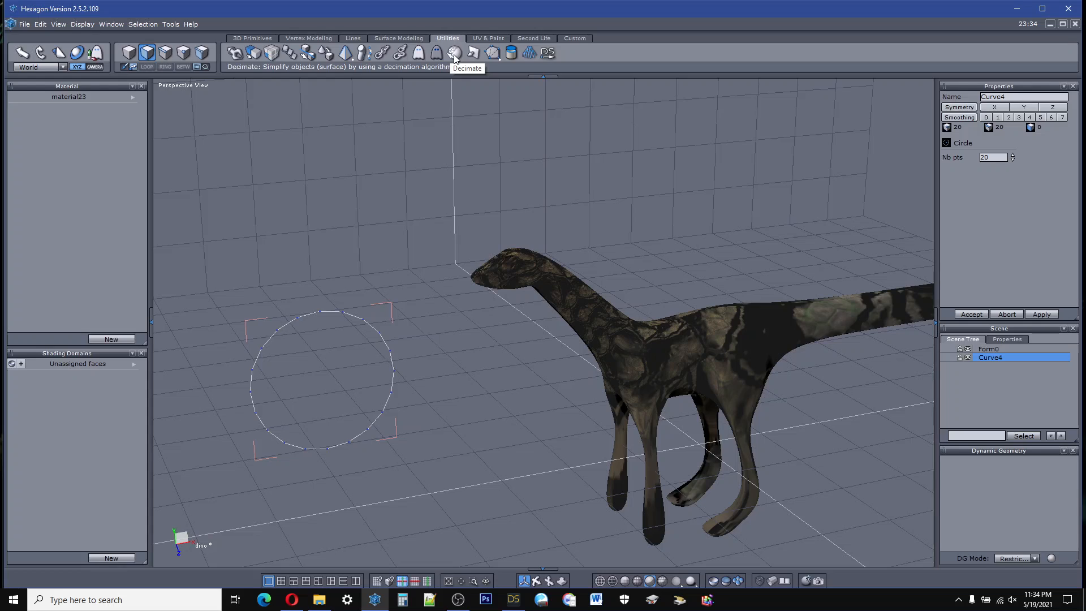
{"action": "left_click", "coordinate": [455, 64]}
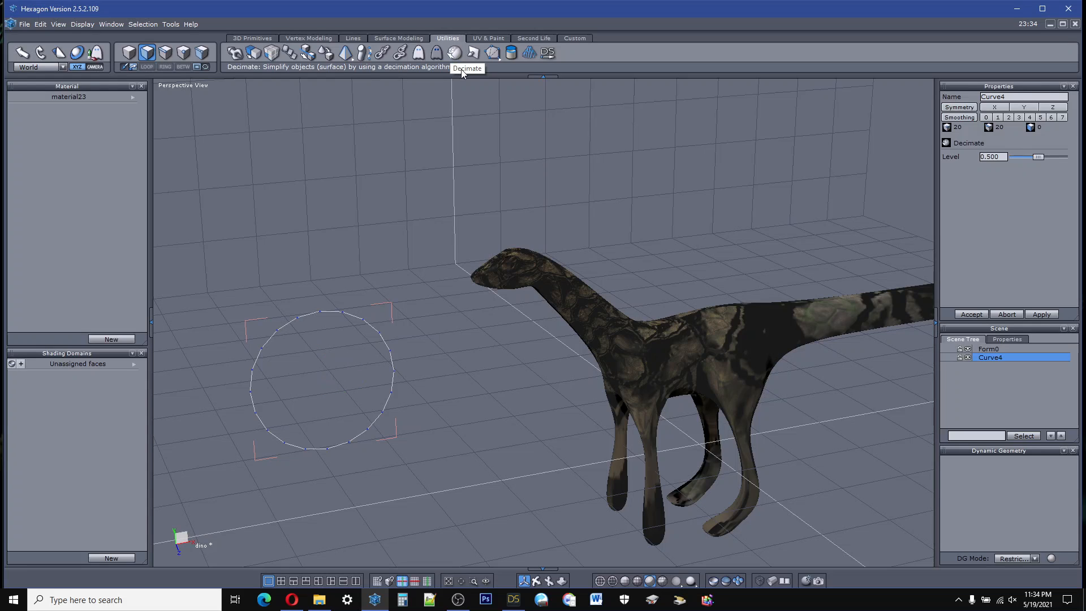
{"action": "mouse_move", "coordinate": [1038, 161]}
{"action": "left_mouse_down"}
{"action": "mouse_move", "coordinate": [1000, 156]}
{"action": "mouse_move", "coordinate": [1021, 158]}
{"action": "left_mouse_up"}
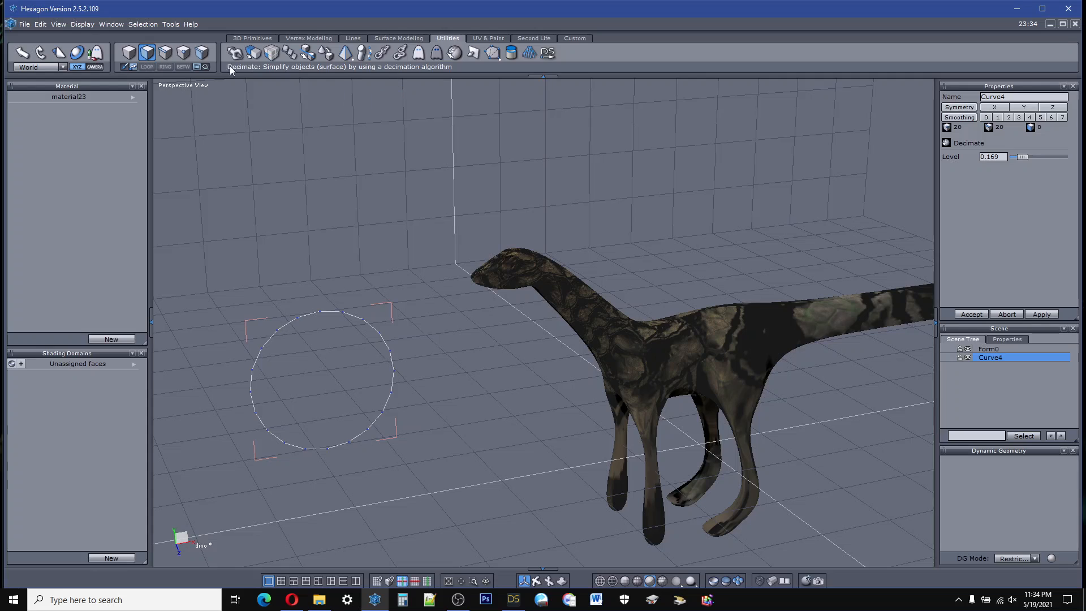
Step: Set the circle's smoothing level to 3 and inspect its outline
{"action": "left_click", "coordinate": [165, 52]}
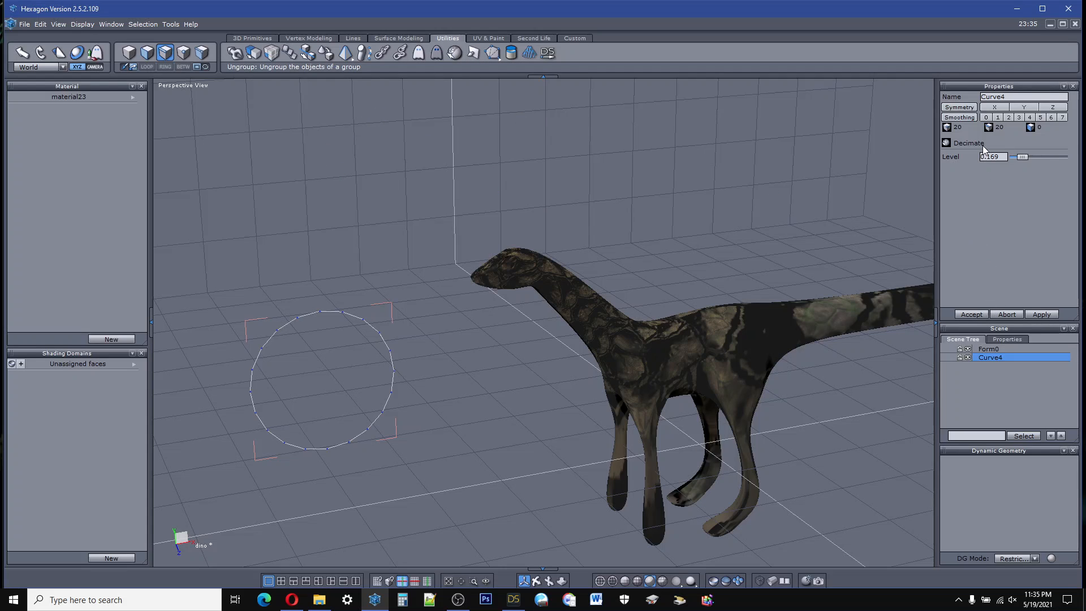
{"action": "left_click", "coordinate": [959, 119]}
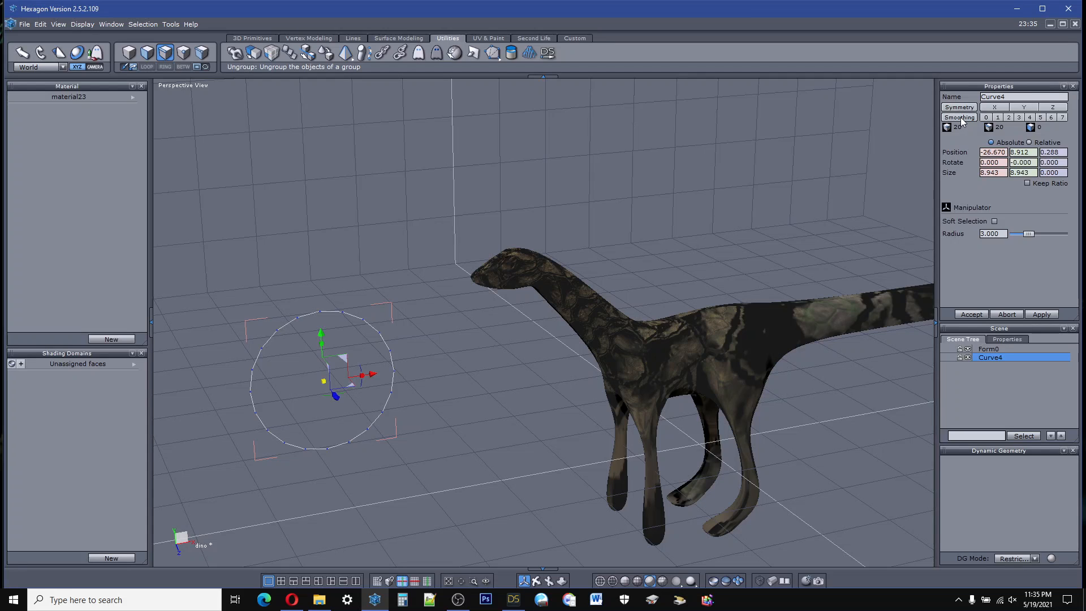
{"action": "left_click", "coordinate": [1018, 118]}
{"action": "scroll", "coordinate": [346, 347], "scroll_direction": "down", "scroll_amount": 3}
{"action": "scroll", "coordinate": [344, 349], "scroll_direction": "up", "scroll_amount": 5}
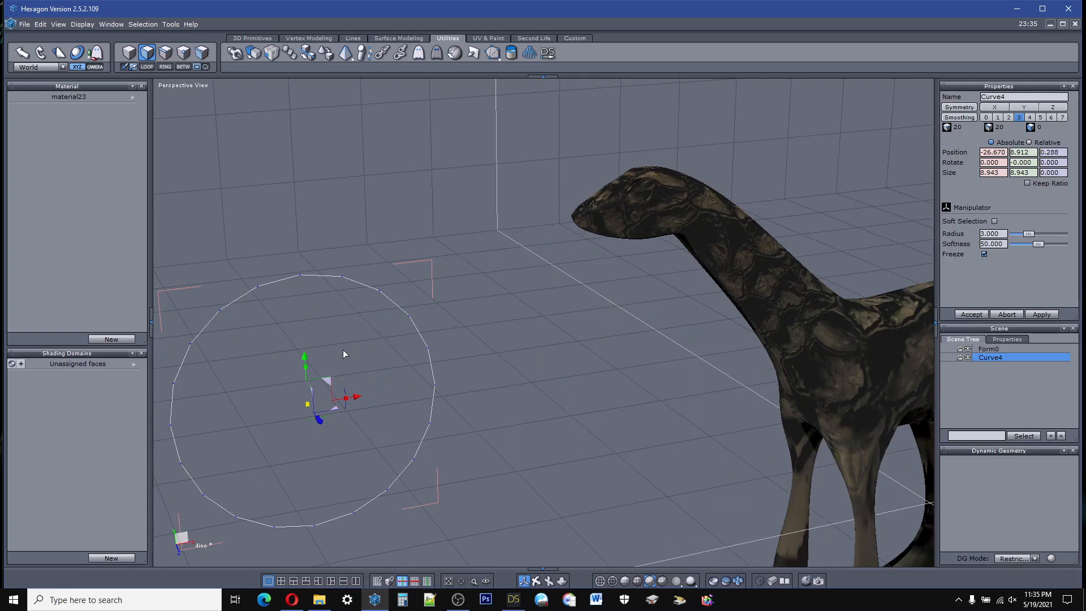
{"action": "scroll", "coordinate": [297, 323], "scroll_direction": "down", "scroll_amount": 4}
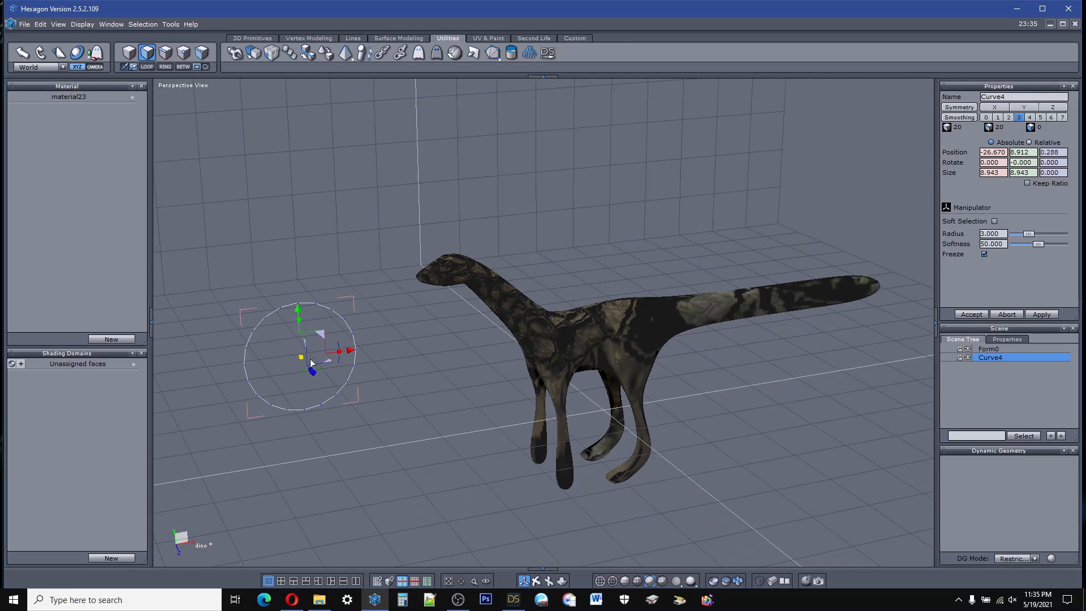
Step: Move the circle to about X -23.5 and Z 2.4, and delete it
{"action": "left_click_drag", "start_coordinate": [350, 353], "coordinate": [389, 348]}
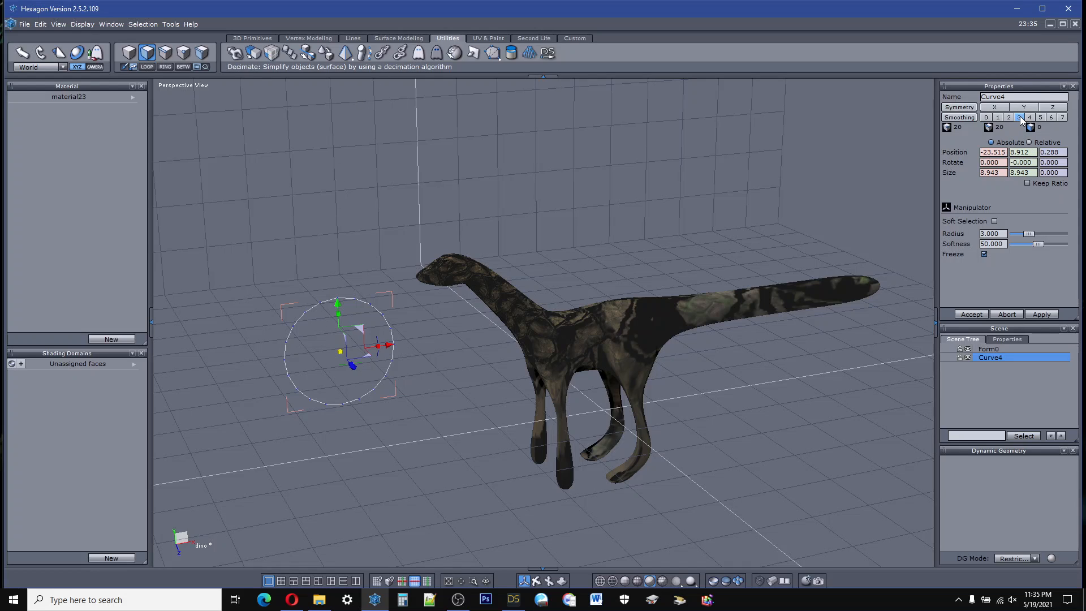
{"action": "scroll", "coordinate": [346, 350], "scroll_direction": "up", "scroll_amount": 2}
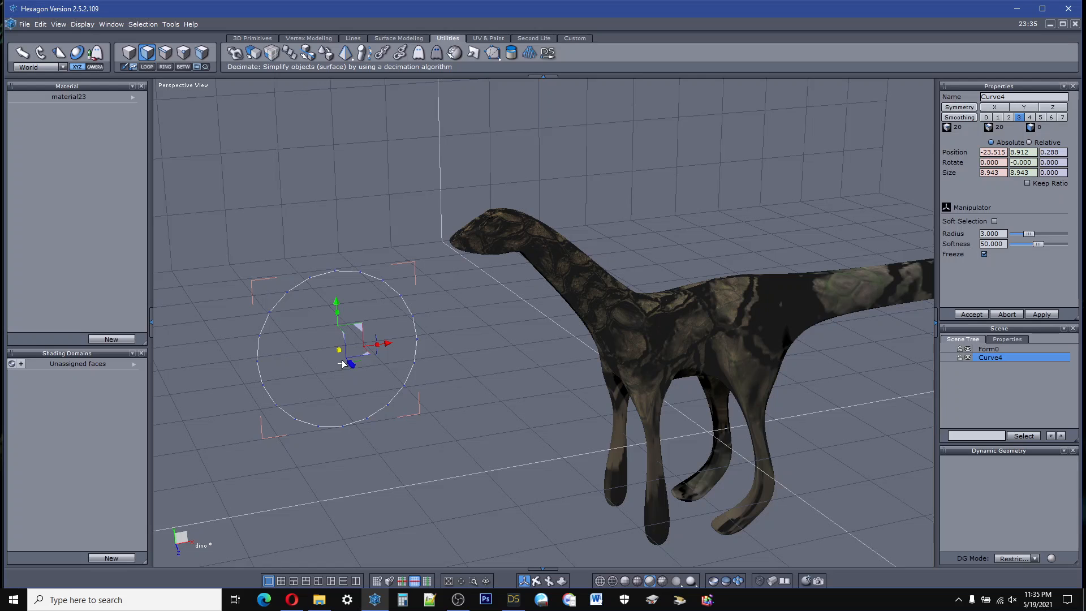
{"action": "mouse_move", "coordinate": [356, 365]}
{"action": "left_mouse_down"}
{"action": "mouse_move", "coordinate": [392, 355]}
{"action": "mouse_move", "coordinate": [382, 348]}
{"action": "mouse_move", "coordinate": [327, 370]}
{"action": "mouse_move", "coordinate": [368, 365]}
{"action": "left_mouse_up"}
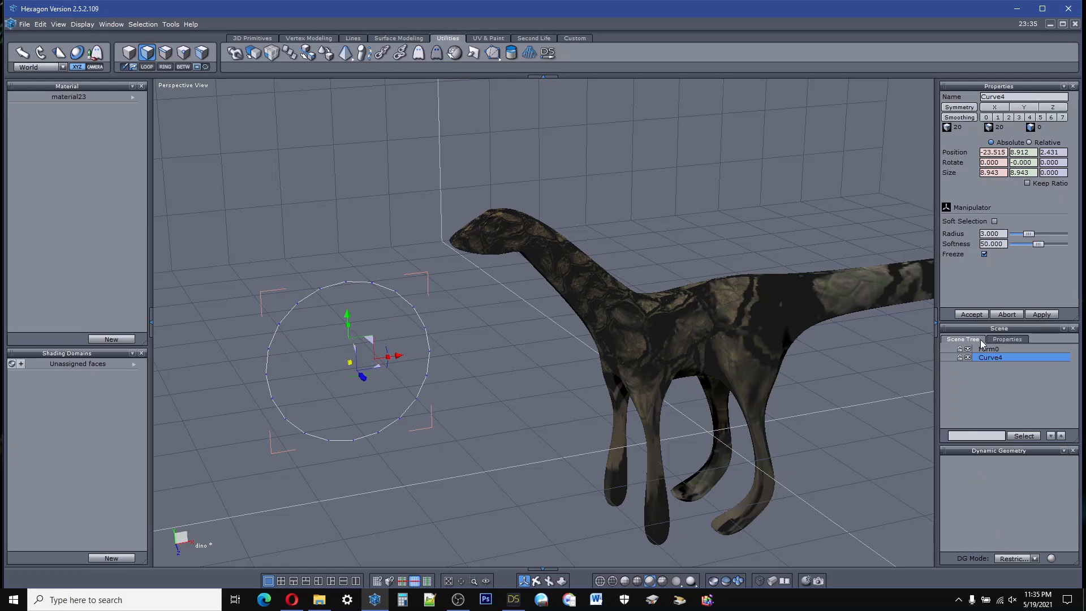
{"action": "left_click", "coordinate": [970, 315]}
{"action": "key", "text": "Delete"}
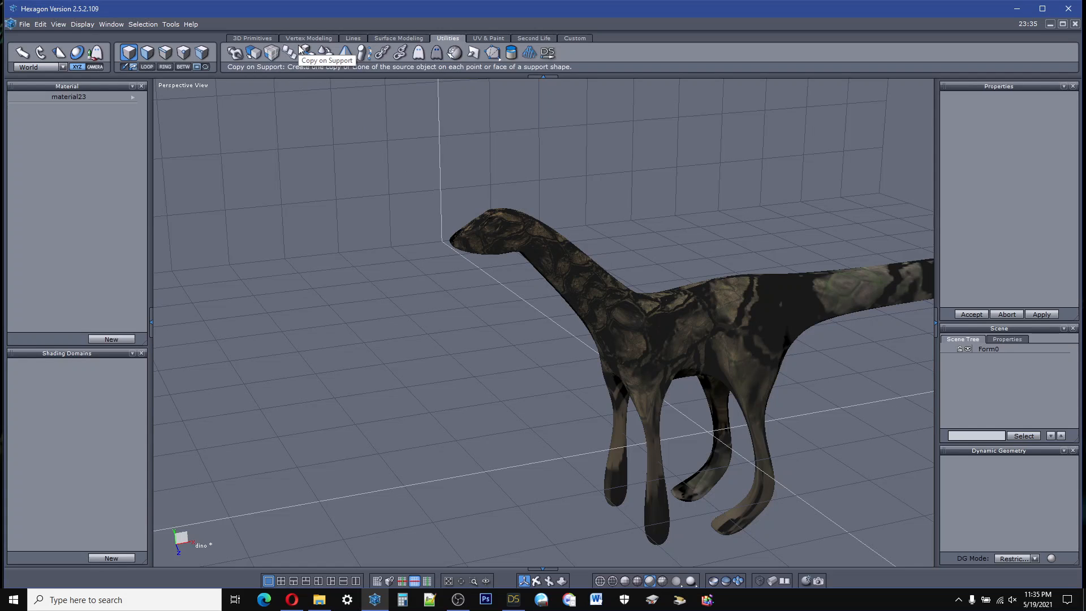
Step: Create an upright cylinder about 2.8 units across and 6.9 units tall in front of the creature
{"action": "left_click", "coordinate": [270, 39]}
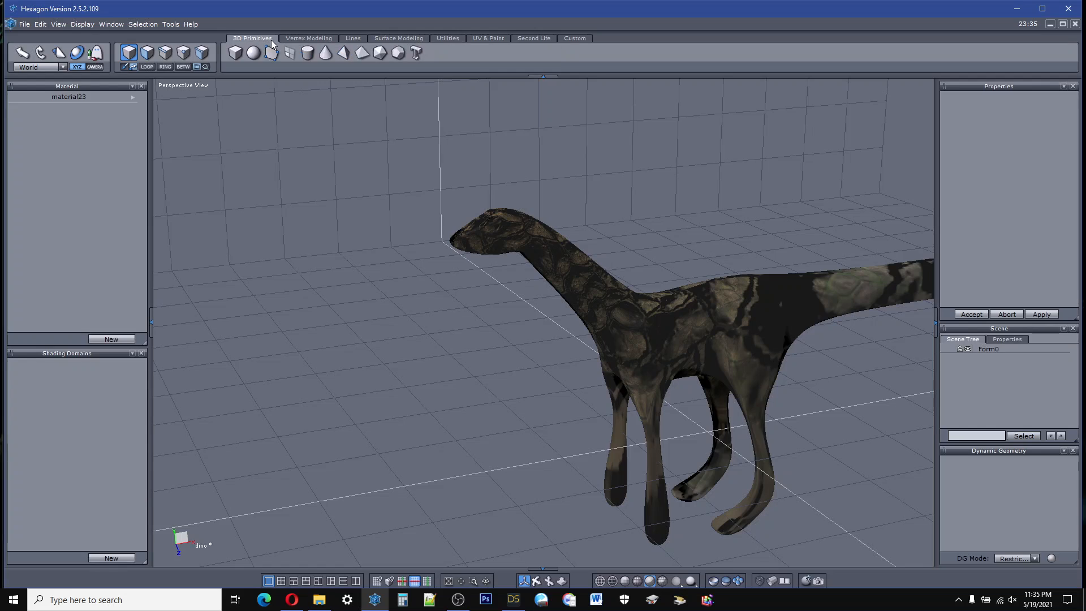
{"action": "left_click", "coordinate": [306, 38]}
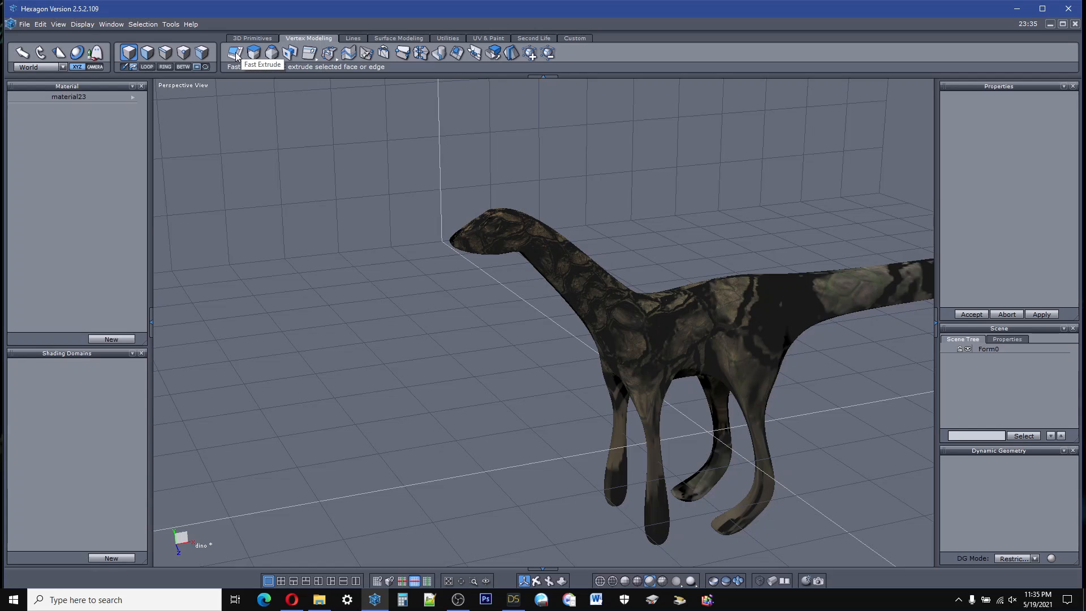
{"action": "left_click", "coordinate": [252, 39]}
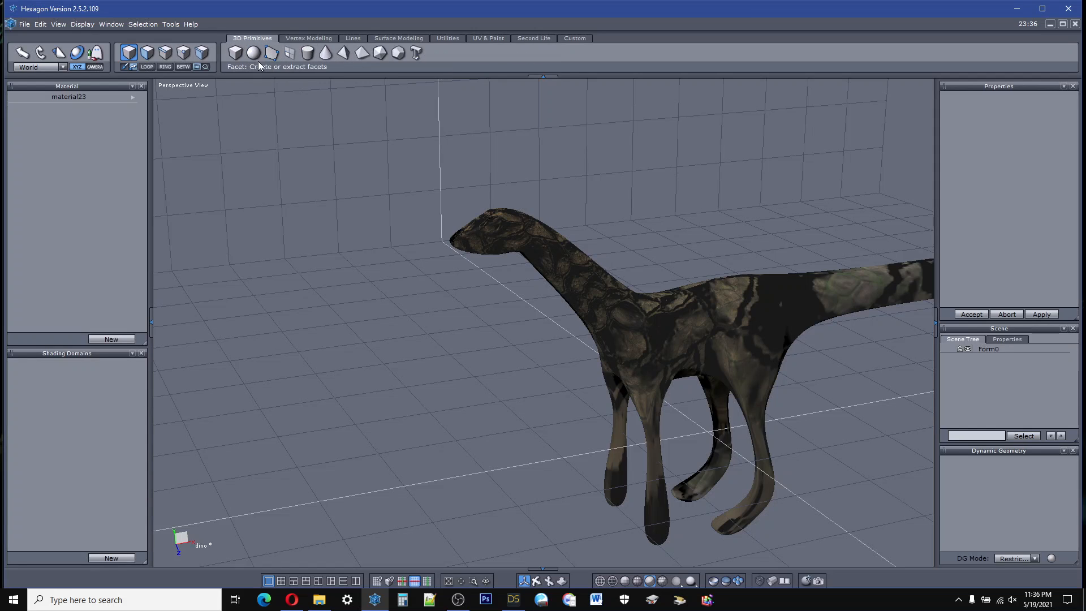
{"action": "left_click", "coordinate": [310, 52]}
{"action": "left_click", "coordinate": [309, 426]}
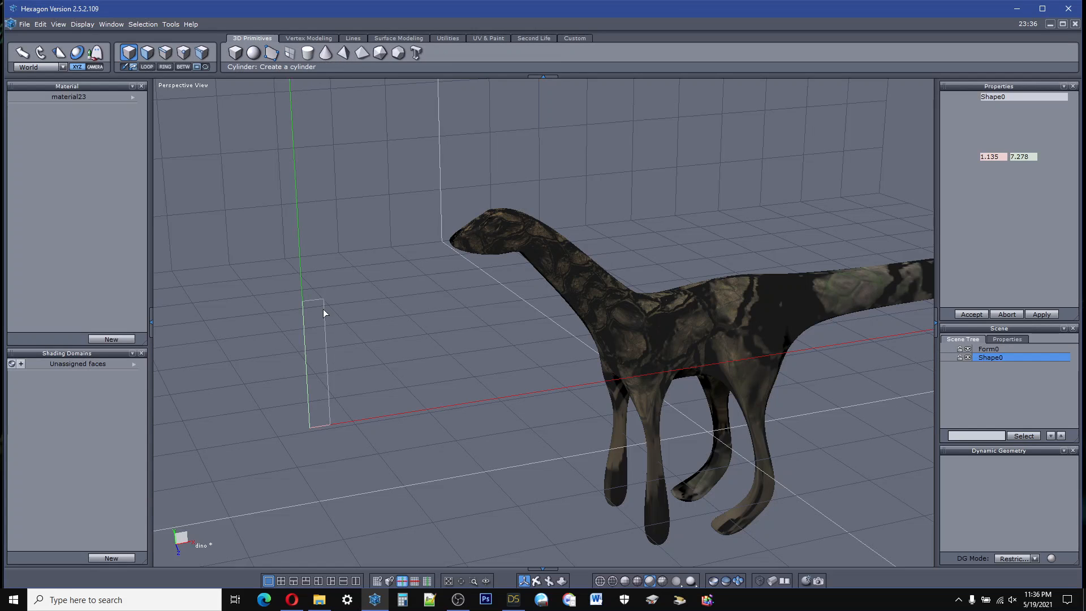
{"action": "left_click", "coordinate": [315, 366]}
{"action": "left_click", "coordinate": [341, 361]}
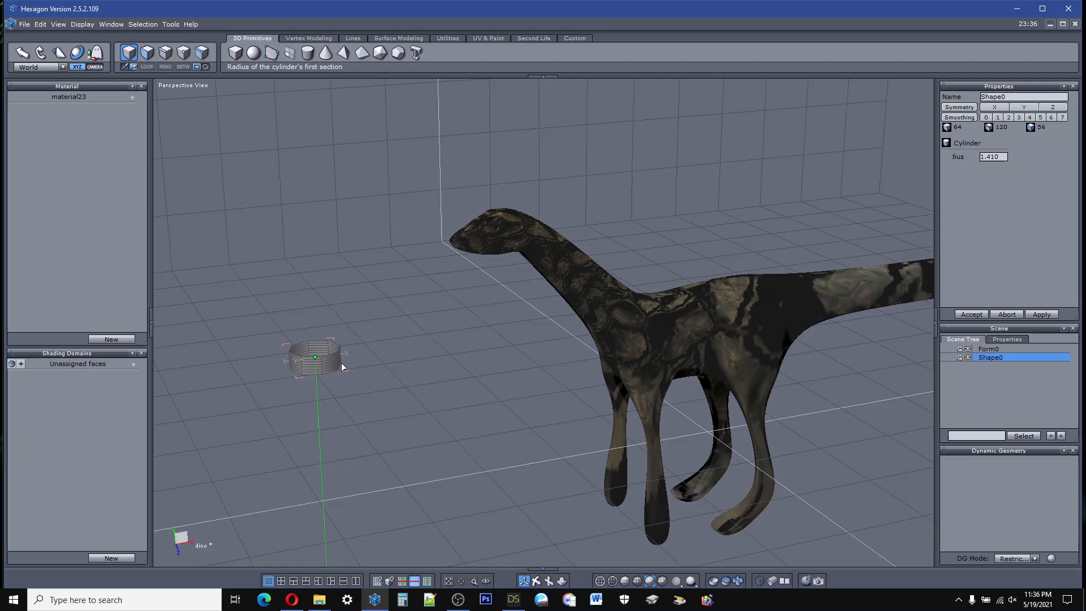
{"action": "left_click", "coordinate": [331, 243]}
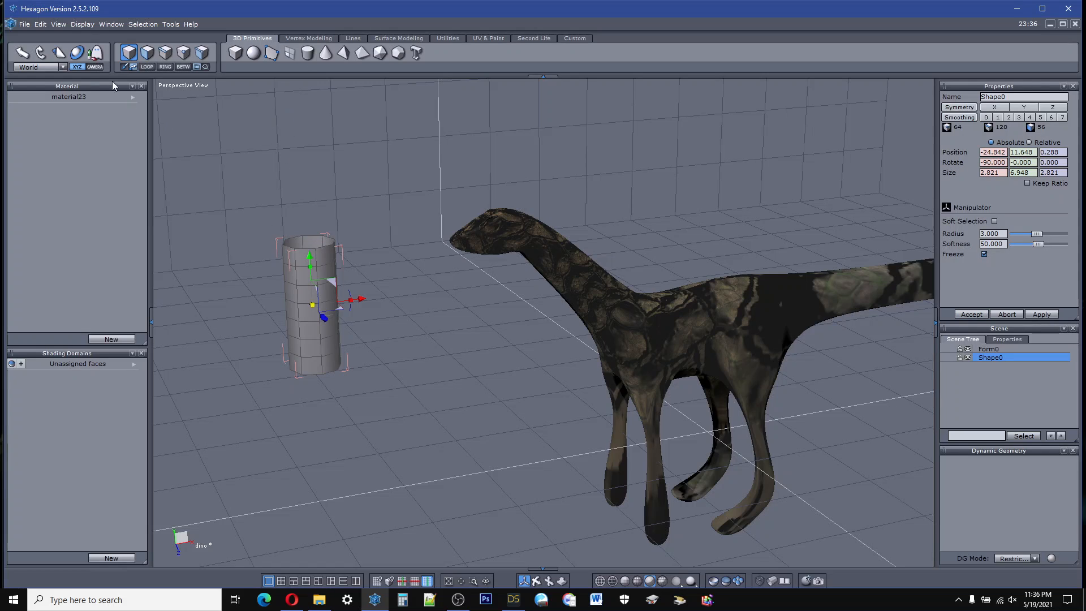
Step: Select the complete edge loop around the cylinder's top rim
{"action": "left_click", "coordinate": [165, 52]}
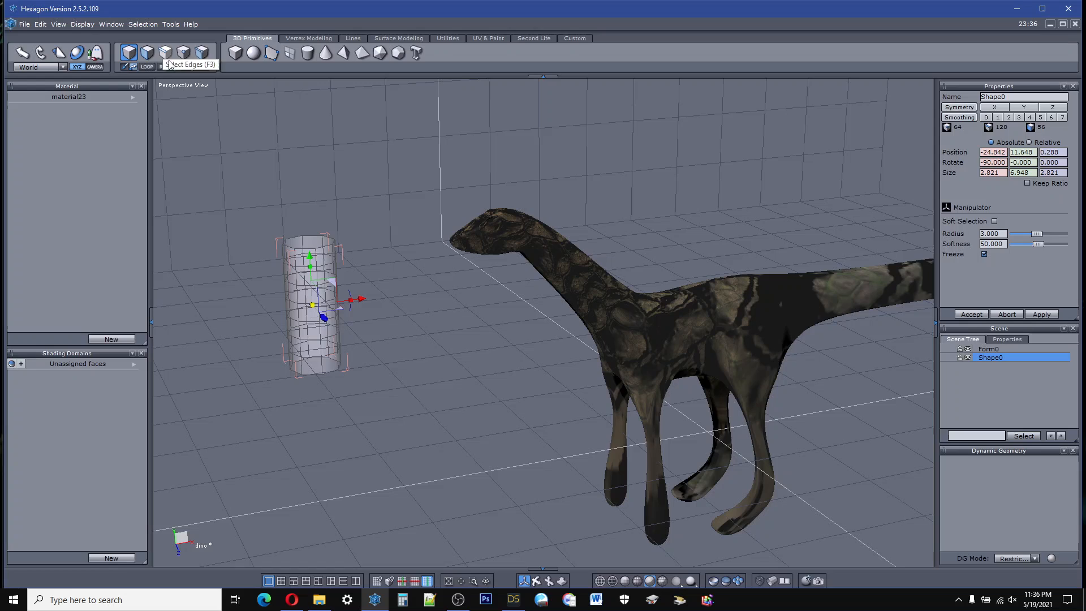
{"action": "left_click", "coordinate": [304, 249]}
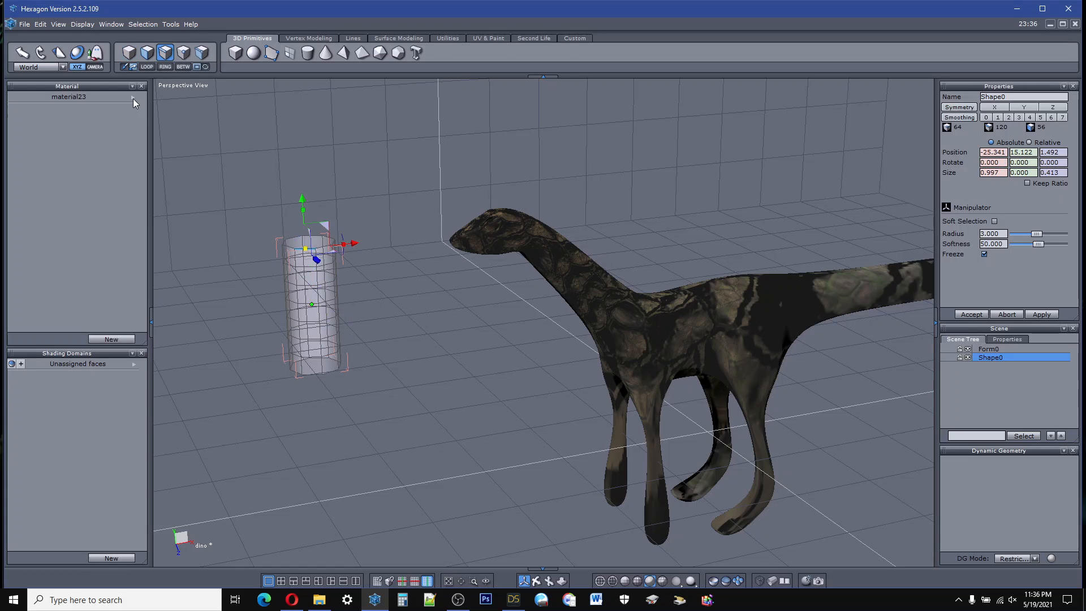
{"action": "left_click", "coordinate": [151, 67]}
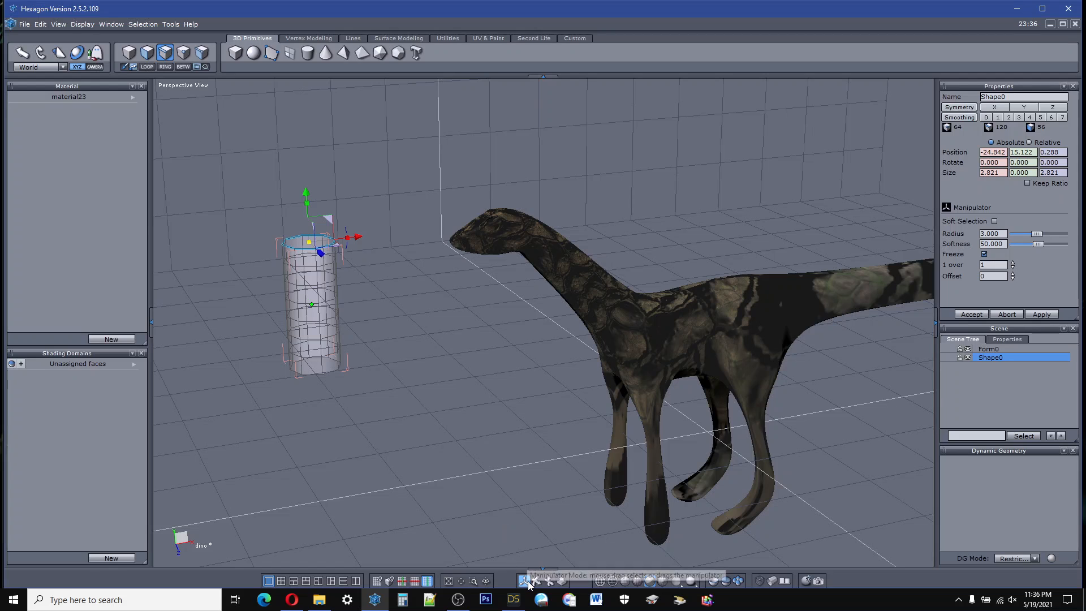
Step: Add the second edge loop below the cylinder's rim to the selection
{"action": "left_click_drag", "start_coordinate": [524, 580], "coordinate": [531, 579]}
{"action": "right_click_drag", "start_coordinate": [452, 440], "coordinate": [414, 470]}
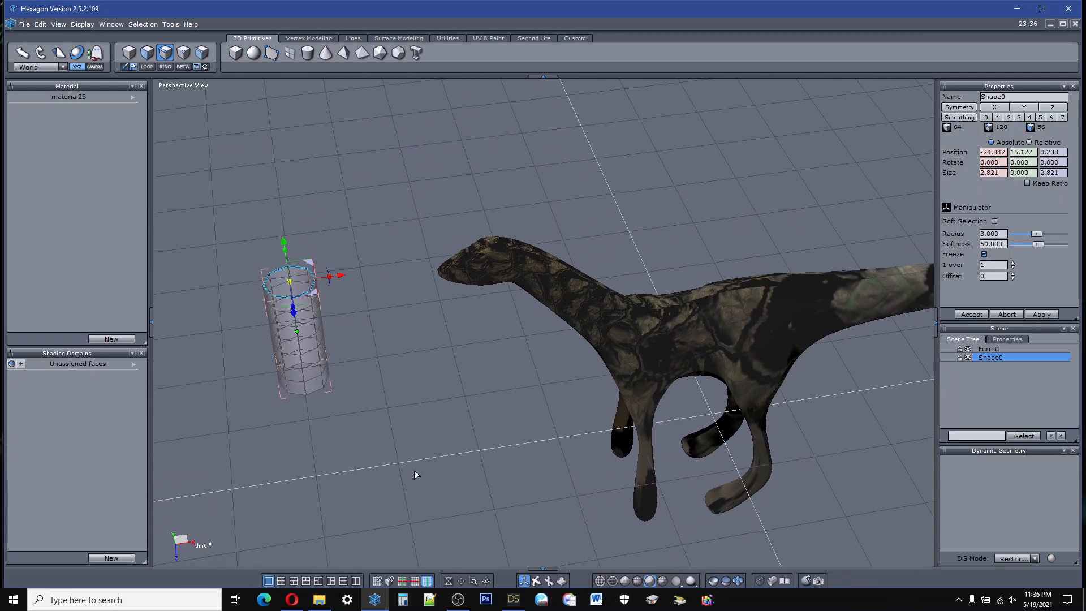
{"action": "mouse_move", "coordinate": [302, 307]}
{"action": "left_mouse_down"}
{"action": "mouse_move", "coordinate": [289, 307]}
{"action": "mouse_move", "coordinate": [303, 314]}
{"action": "left_mouse_up"}
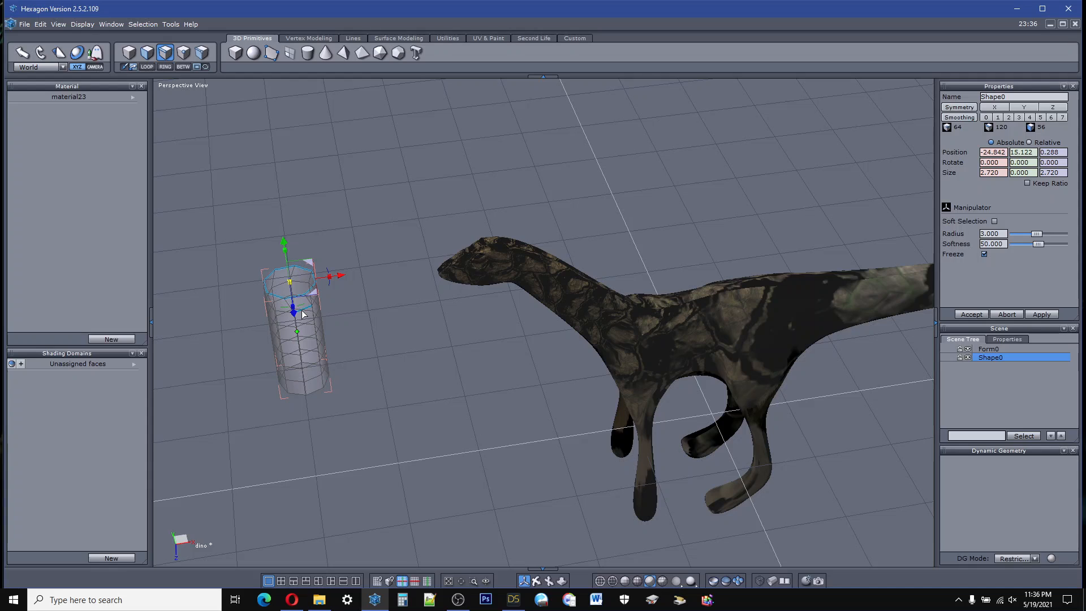
{"action": "key", "text": "ctrl"}
{"action": "left_click", "coordinate": [311, 310], "text": "ctrl"}
{"action": "left_click", "coordinate": [149, 67]}
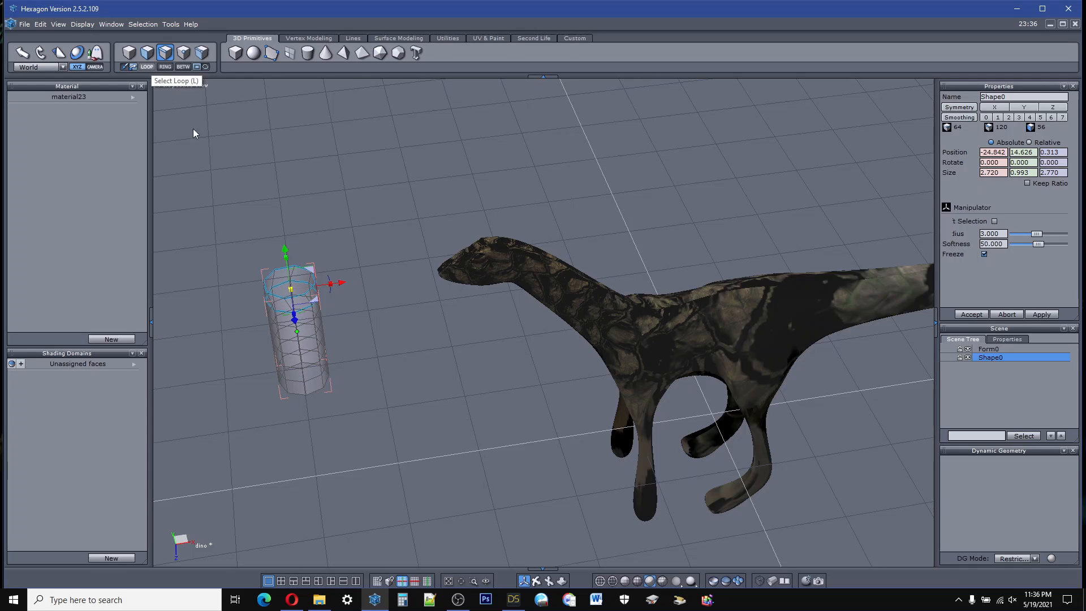
Step: Extend the selection with the cylinder's third edge loop from the top
{"action": "left_click", "coordinate": [296, 317]}
{"action": "left_click", "coordinate": [296, 318]}
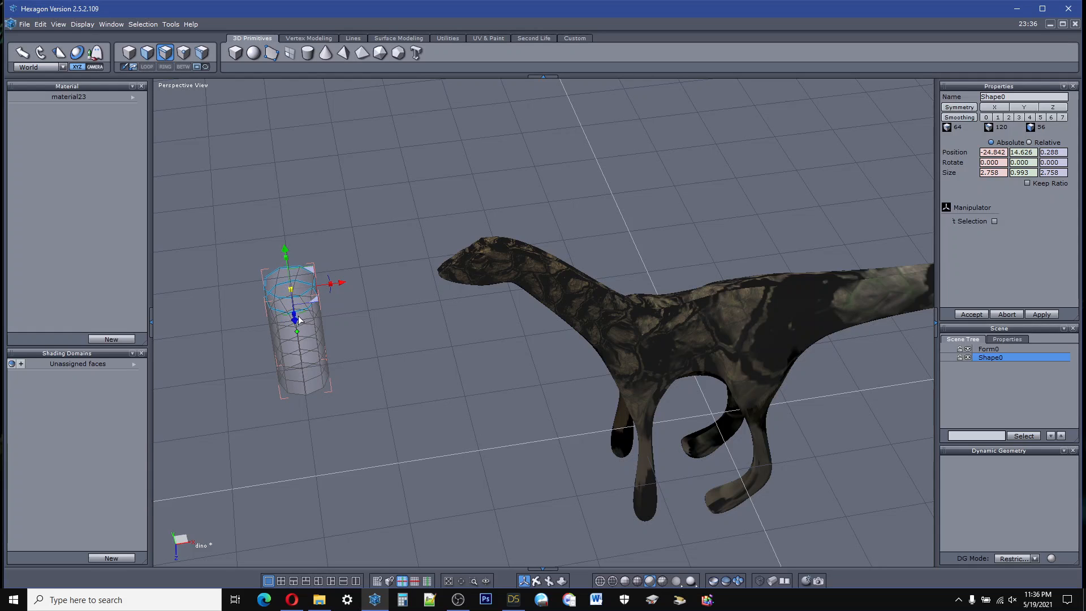
{"action": "key", "text": "shift"}
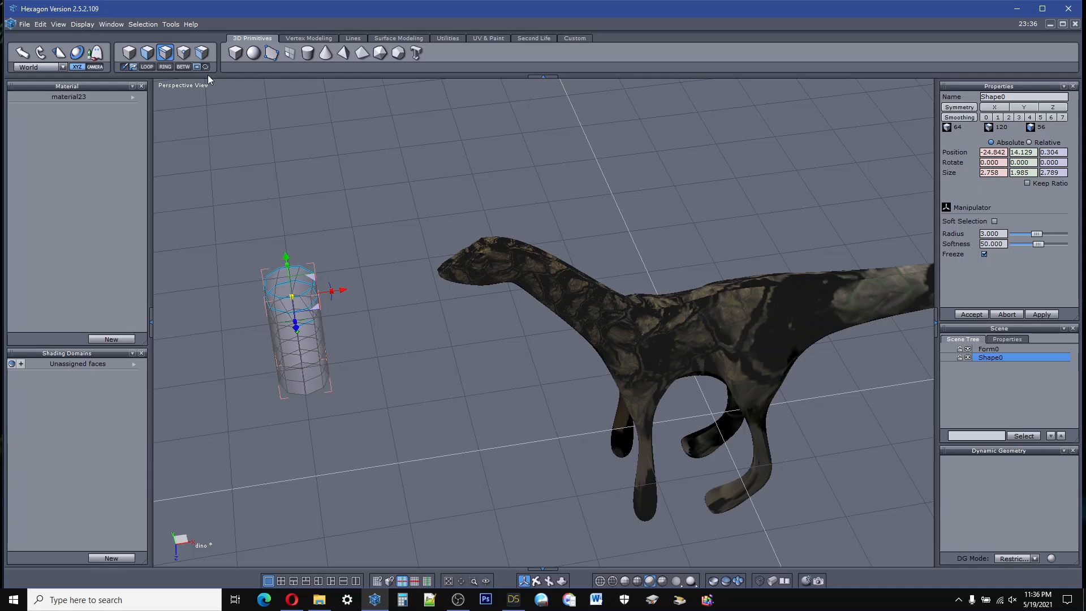
{"action": "left_click", "coordinate": [146, 67]}
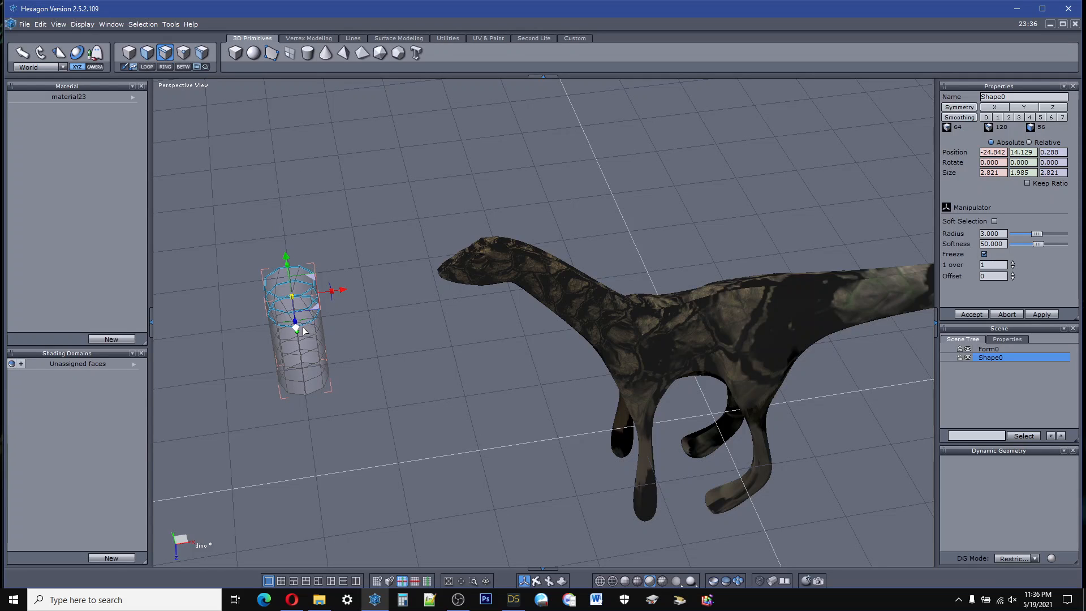
Step: Rotate the cylinder's three selected upper edge loops slightly about the vertical axis and clear the selection
{"action": "left_click_drag", "start_coordinate": [302, 321], "coordinate": [294, 322]}
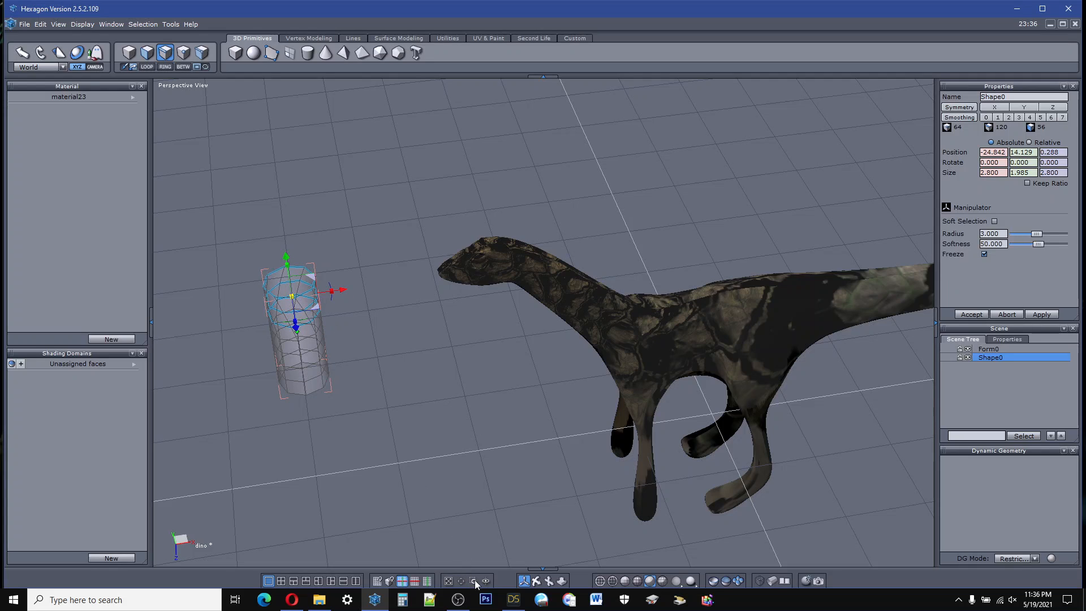
{"action": "right_click_drag", "start_coordinate": [509, 480], "coordinate": [513, 551]}
{"action": "scroll", "coordinate": [296, 259], "scroll_direction": "up", "scroll_amount": 5}
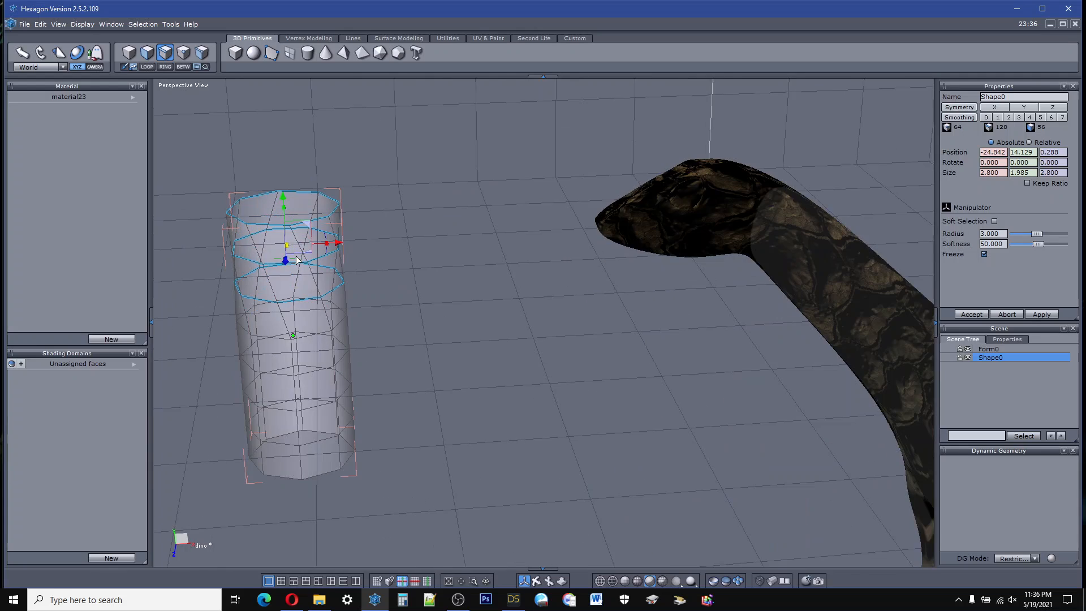
{"action": "double_click", "coordinate": [404, 280]}
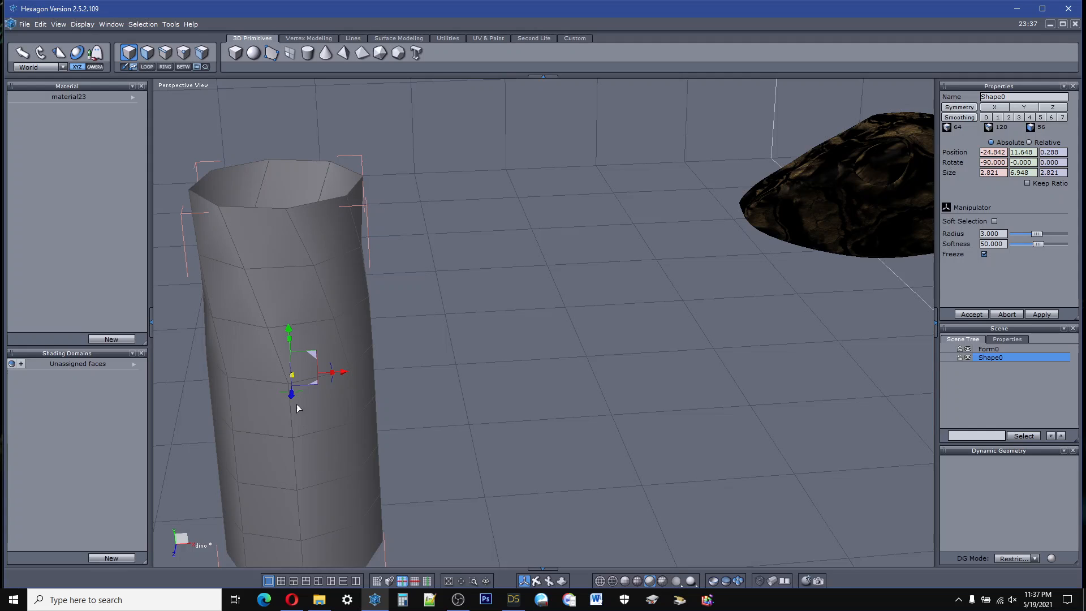
Step: Select the edge loop around the cylinder's top rim and raise it about 5 units
{"action": "left_click", "coordinate": [165, 52]}
{"action": "left_click", "coordinate": [259, 208]}
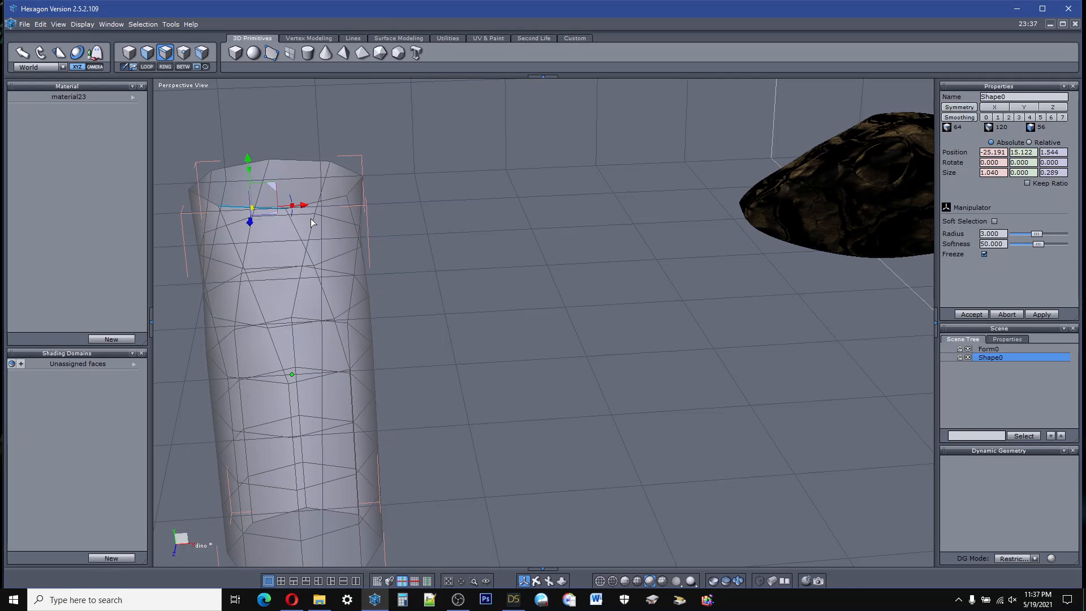
{"action": "left_click", "coordinate": [145, 66]}
{"action": "scroll", "coordinate": [380, 372], "scroll_direction": "down", "scroll_amount": 3}
{"action": "scroll", "coordinate": [387, 365], "scroll_direction": "up", "scroll_amount": 5}
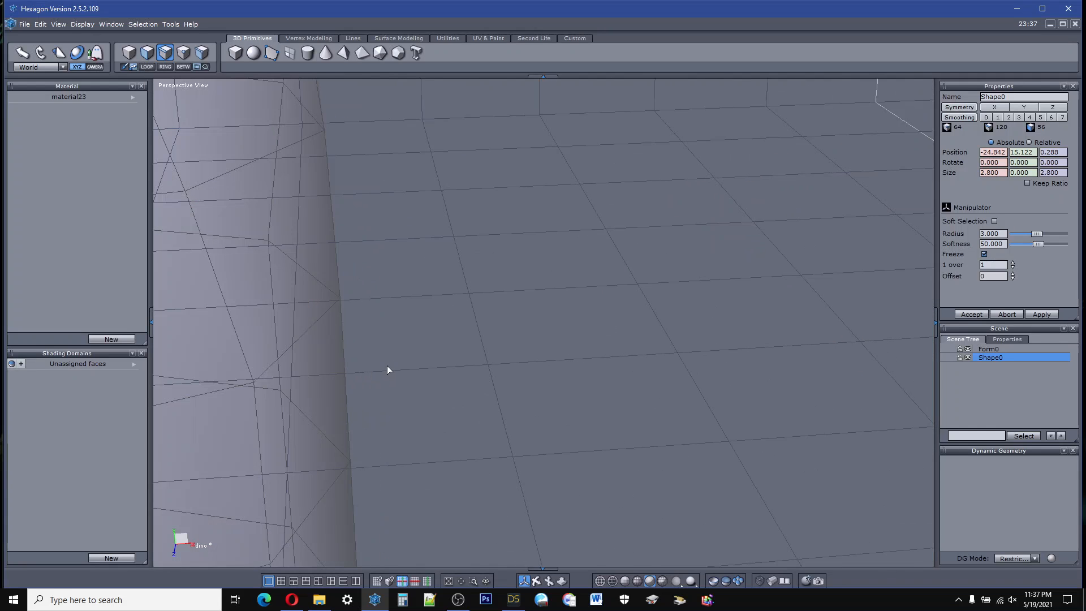
{"action": "scroll", "coordinate": [387, 365], "scroll_direction": "down", "scroll_amount": 5}
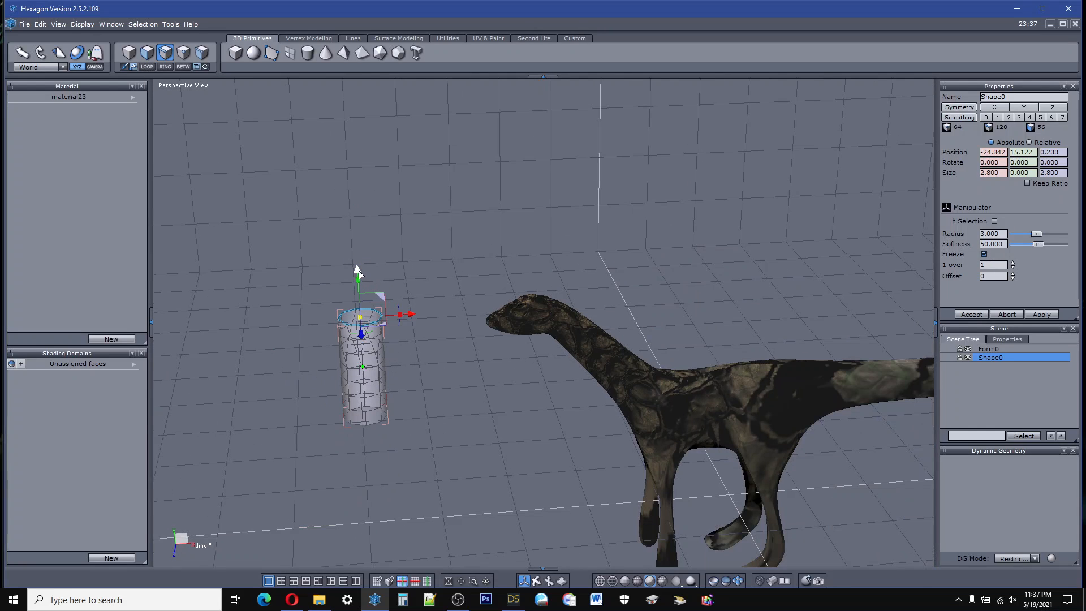
{"action": "left_click_drag", "start_coordinate": [358, 270], "coordinate": [356, 195]}
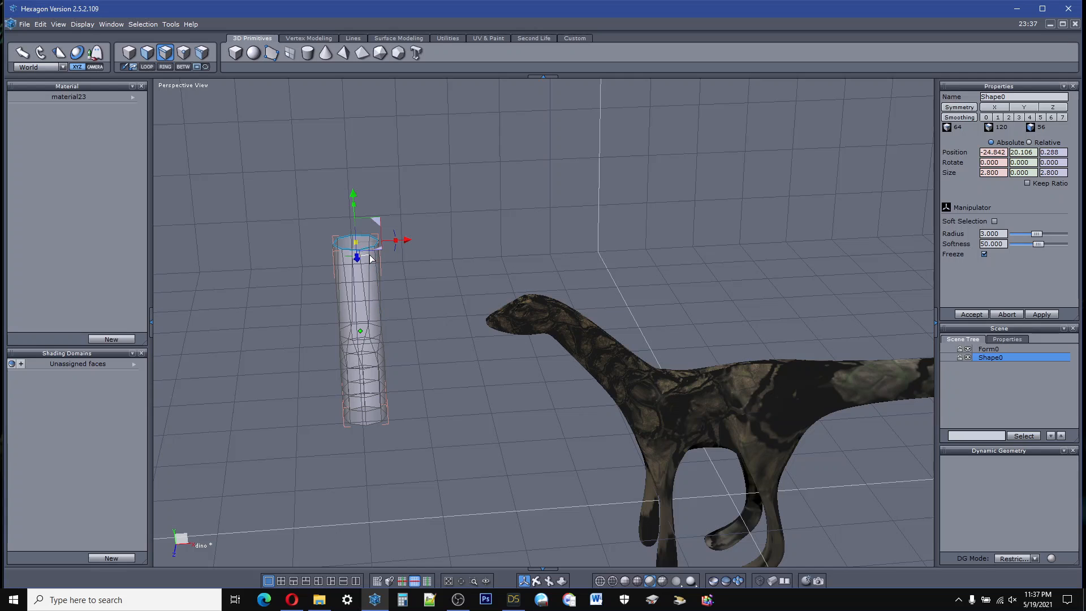
Step: Twist the raised rim about the vertical axis so the cylinder pinches into a narrow neck
{"action": "left_click_drag", "start_coordinate": [370, 259], "coordinate": [110, 187]}
{"action": "scroll", "coordinate": [361, 294], "scroll_direction": "up", "scroll_amount": 5}
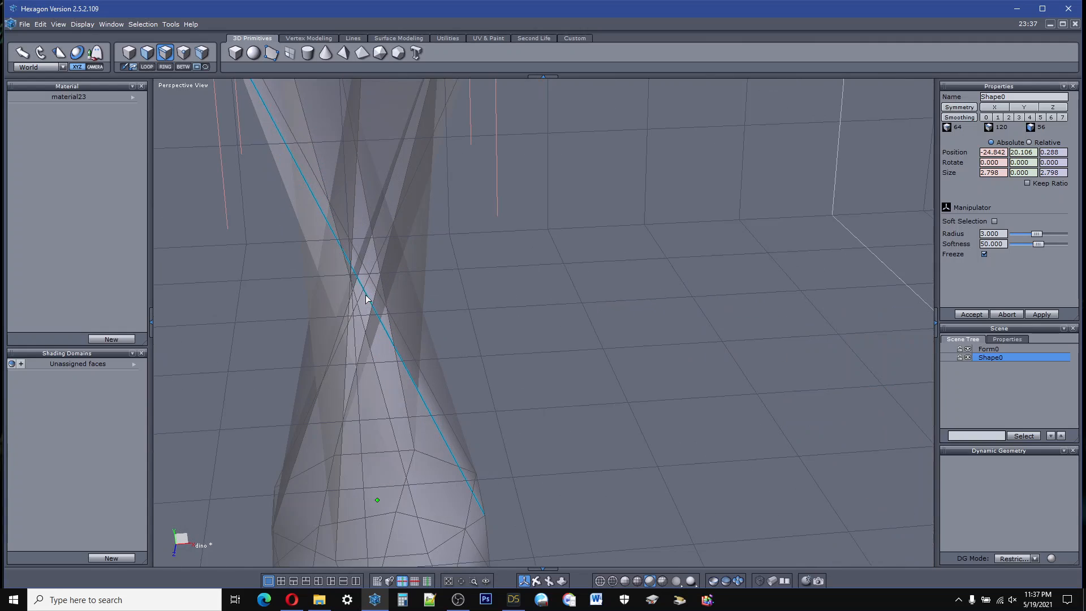
{"action": "scroll", "coordinate": [366, 298], "scroll_direction": "down", "scroll_amount": 5}
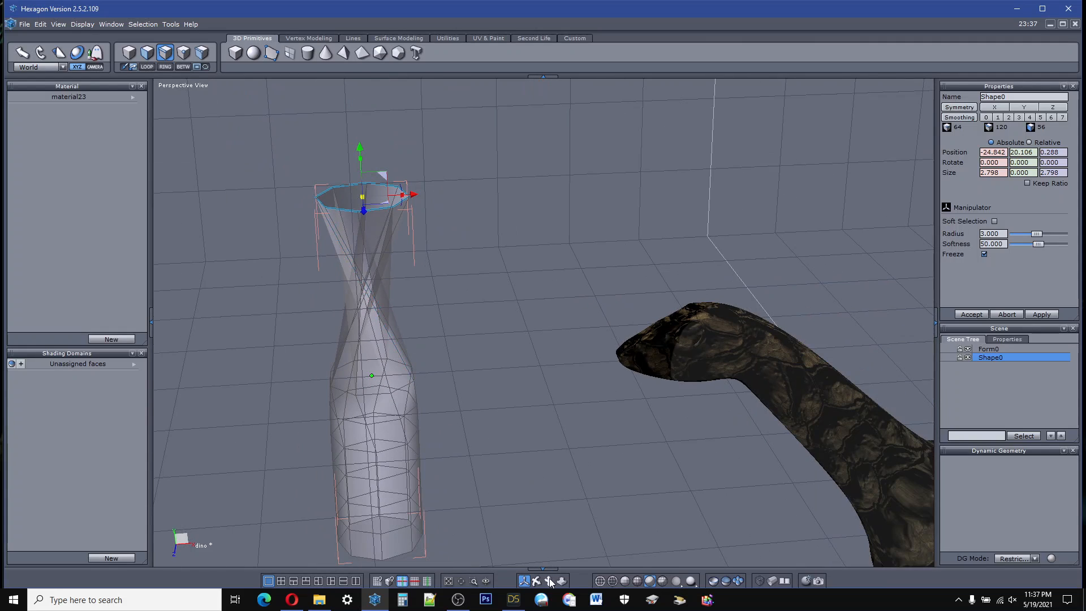
{"action": "left_click_drag", "start_coordinate": [550, 582], "coordinate": [565, 560]}
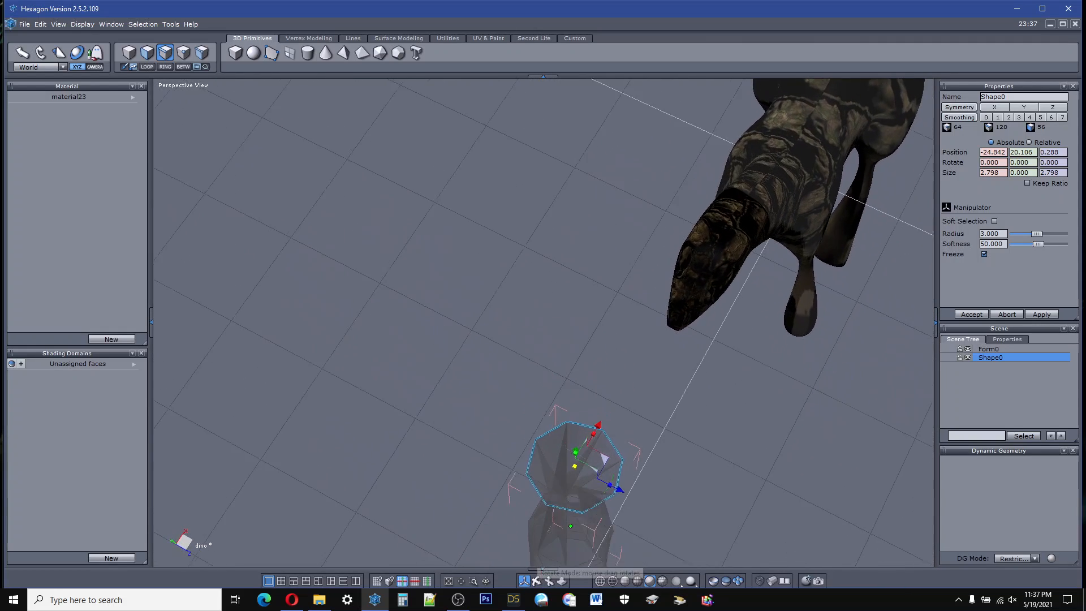
{"action": "middle_click_drag", "start_coordinate": [540, 565], "coordinate": [517, 544]}
{"action": "scroll", "coordinate": [382, 294], "scroll_direction": "up", "scroll_amount": 2}
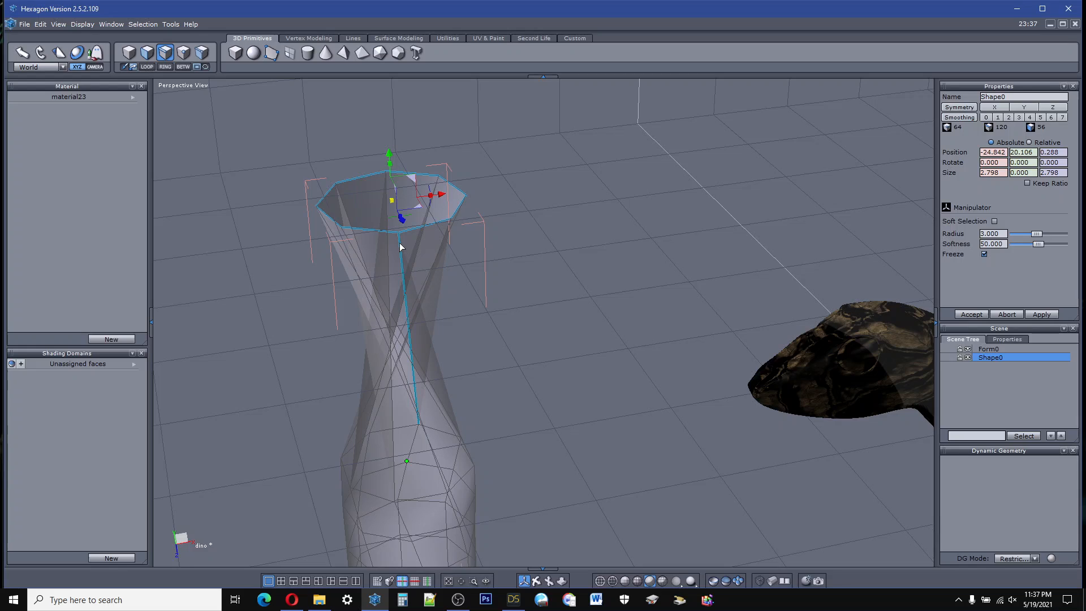
Step: Examine the twisted neck from several sides, including one of its slanted edges and the shape without a selection
{"action": "left_click", "coordinate": [400, 246]}
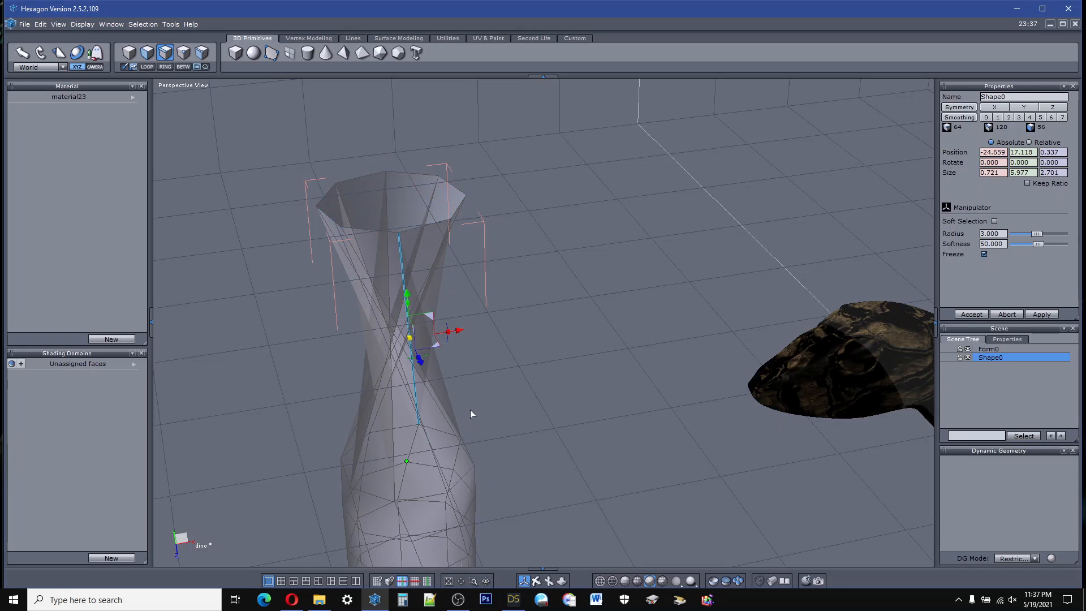
{"action": "left_click_drag", "start_coordinate": [538, 578], "coordinate": [226, 534]}
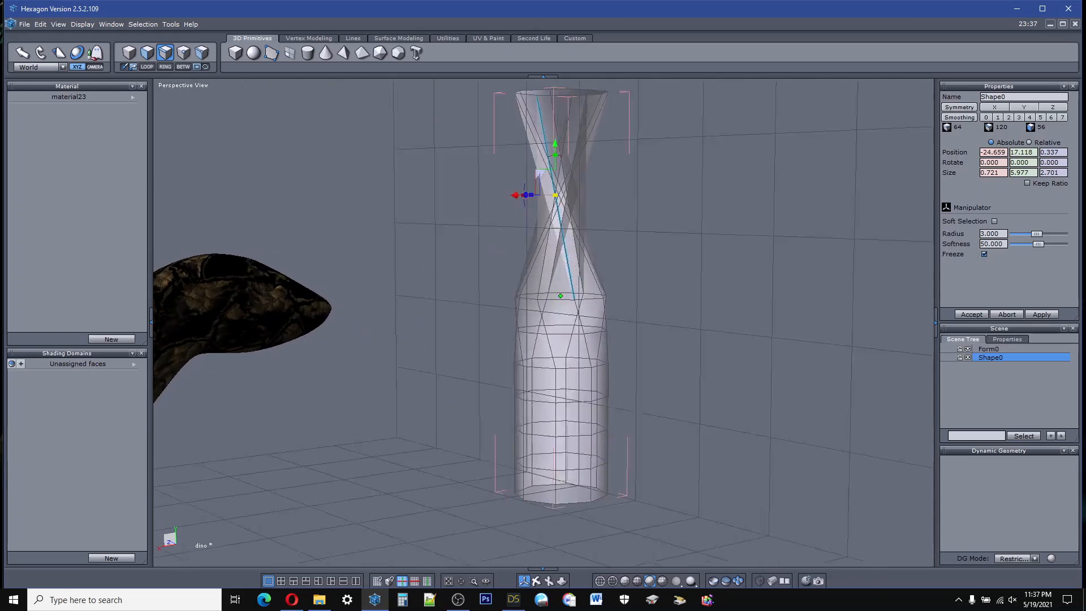
{"action": "middle_click_drag", "start_coordinate": [226, 534], "coordinate": [591, 432]}
{"action": "left_click", "coordinate": [603, 378]}
{"action": "left_click", "coordinate": [604, 379]}
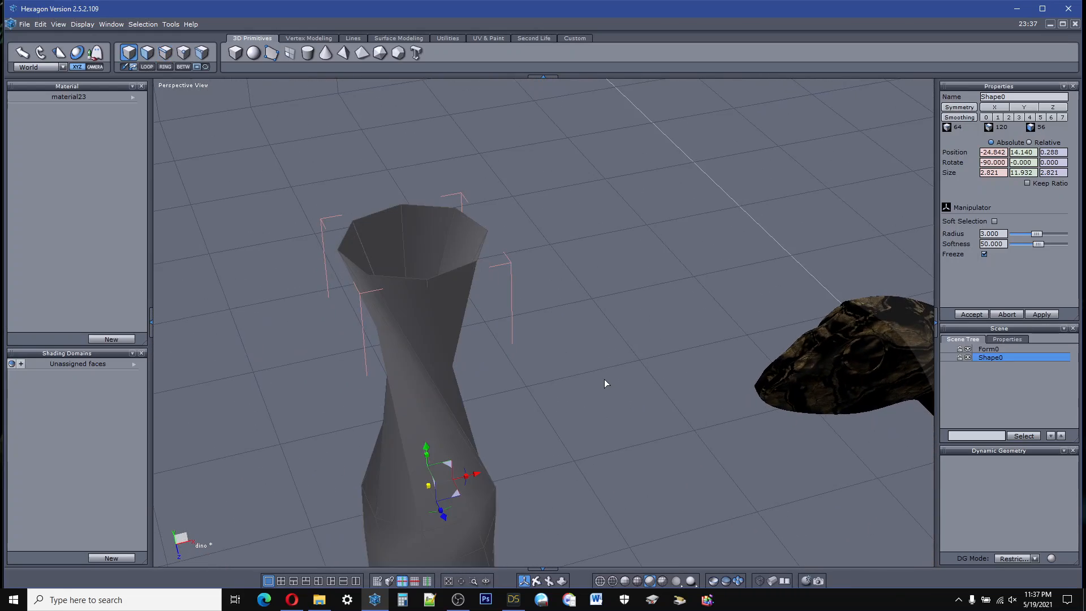
{"action": "middle_click_drag", "start_coordinate": [535, 557], "coordinate": [1058, 449]}
{"action": "middle_click_drag", "start_coordinate": [534, 339], "coordinate": [403, 383]}
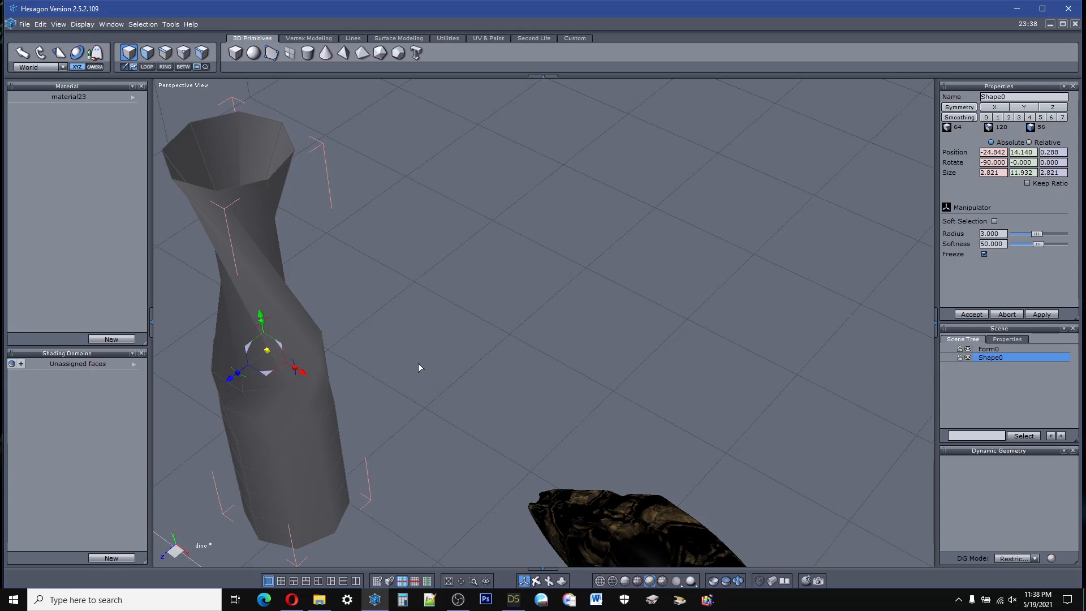
{"action": "middle_click_drag", "start_coordinate": [161, 330], "coordinate": [176, 297]}
Step: Undo the rim's twist and lift and deselect its edge loop
{"action": "left_click", "coordinate": [47, 27]}
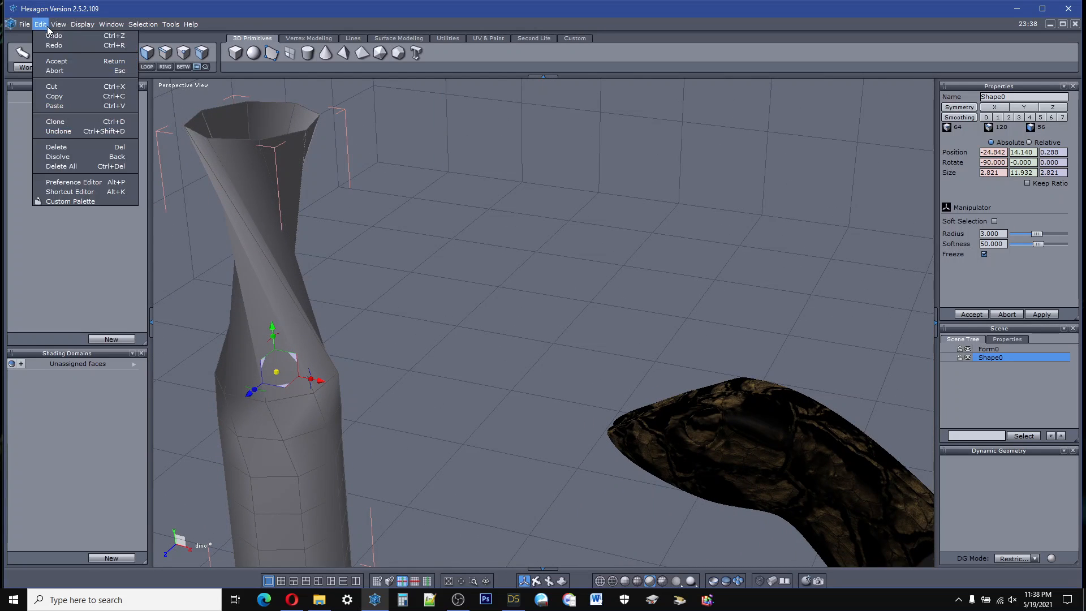
{"action": "left_click", "coordinate": [46, 35]}
{"action": "left_click", "coordinate": [43, 27]}
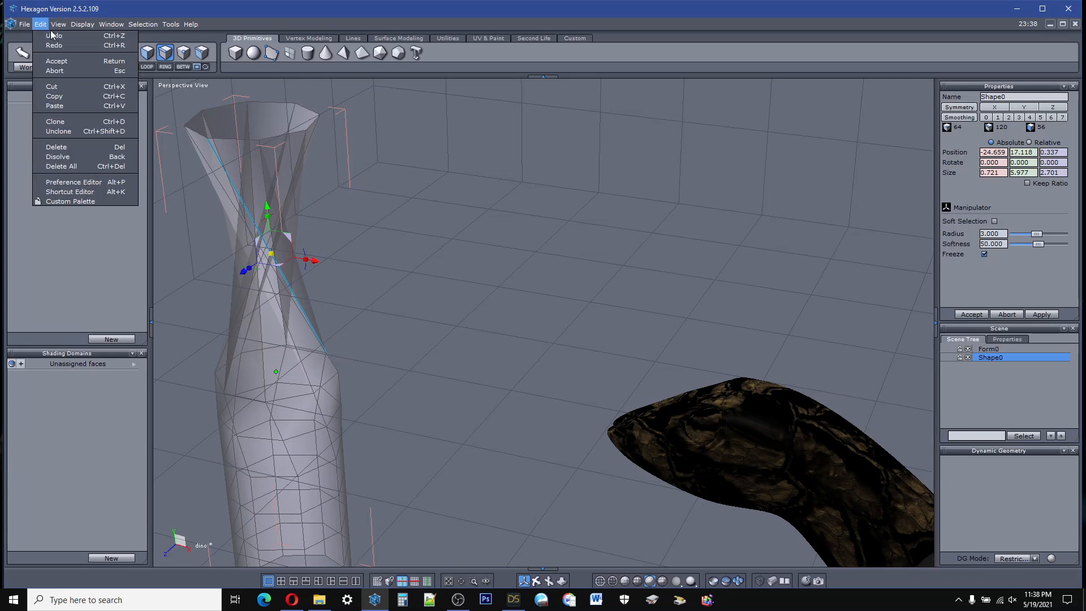
{"action": "left_click", "coordinate": [48, 35]}
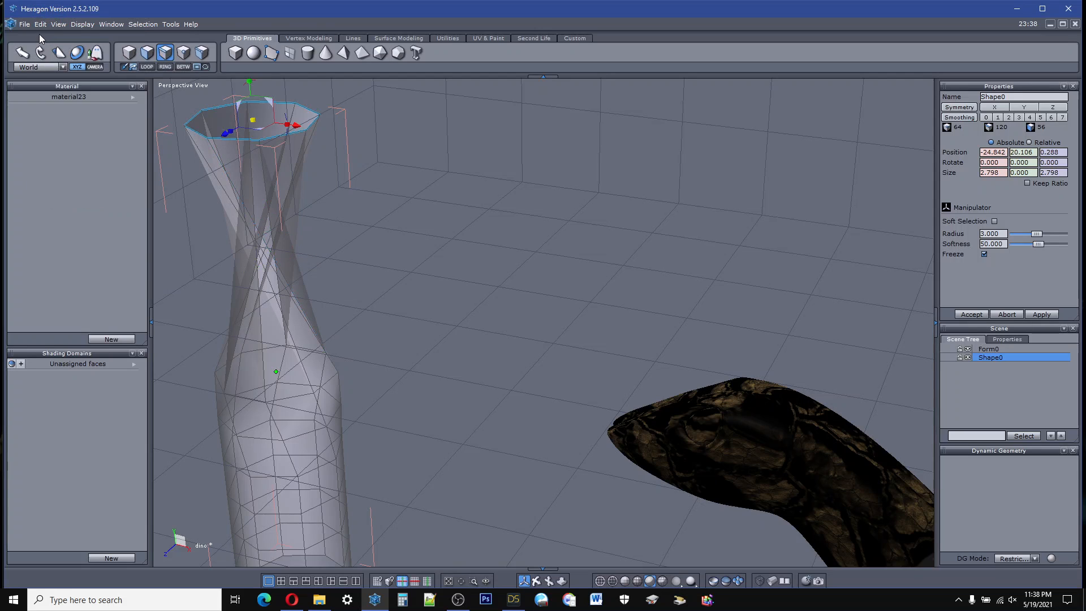
{"action": "left_click", "coordinate": [39, 25]}
{"action": "left_click", "coordinate": [46, 35]}
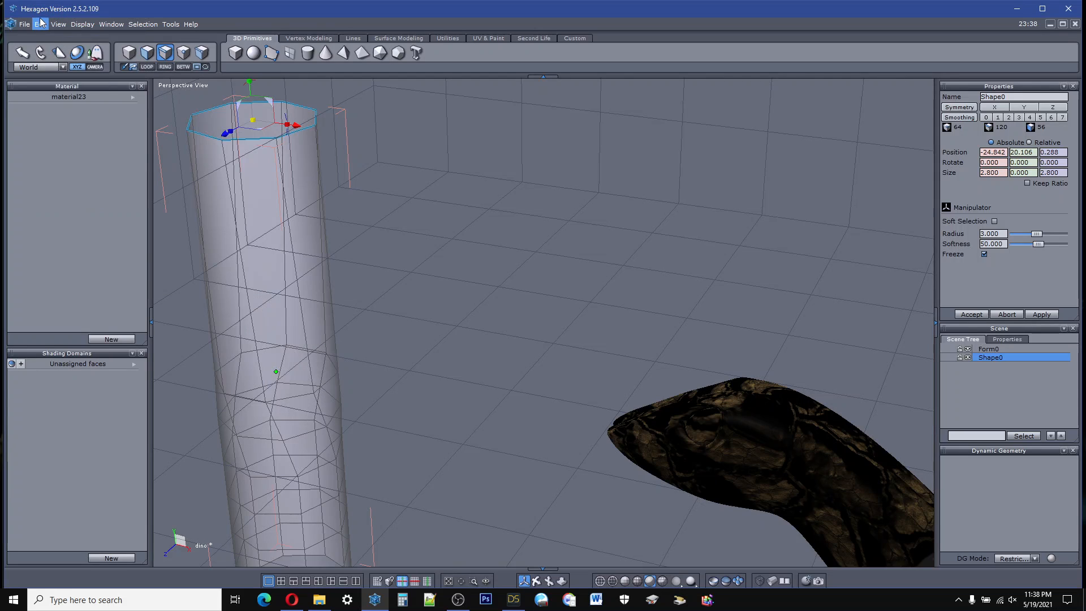
{"action": "left_click", "coordinate": [39, 25]}
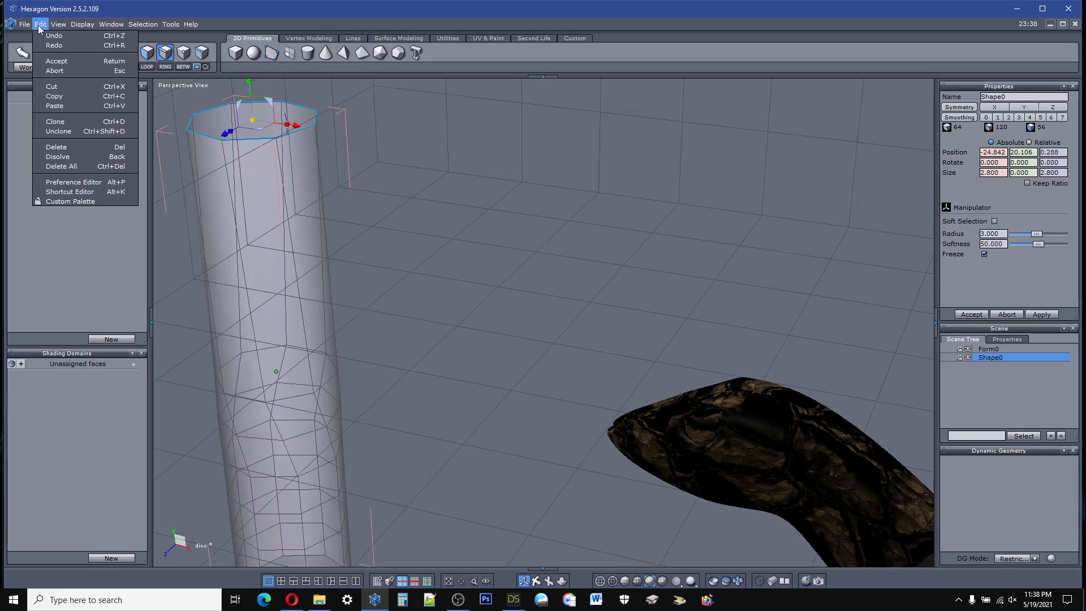
{"action": "left_click", "coordinate": [46, 35]}
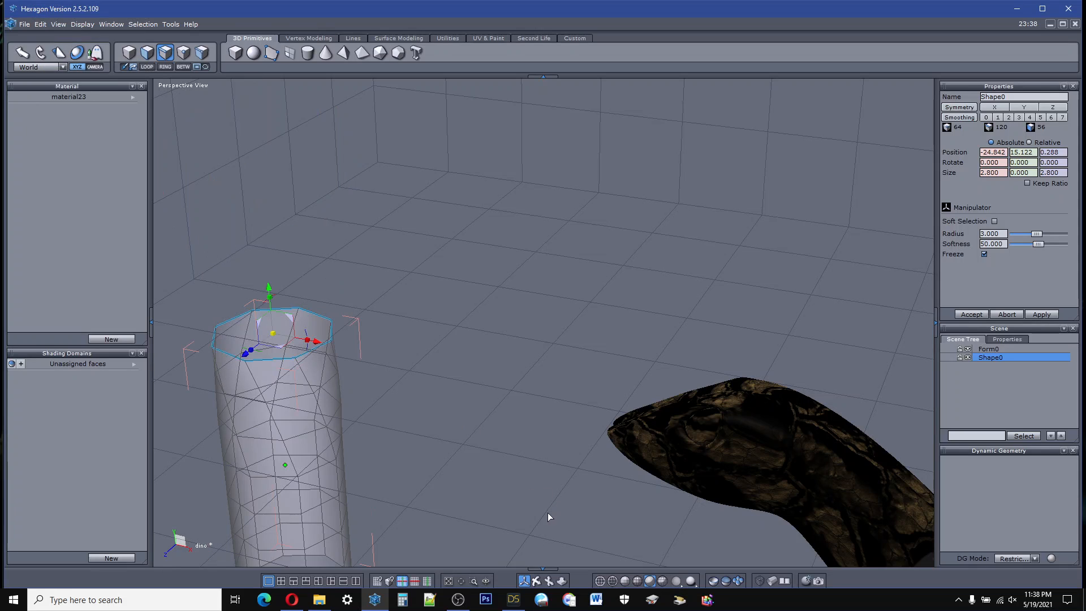
{"action": "left_click", "coordinate": [516, 459]}
{"action": "left_click", "coordinate": [512, 457]}
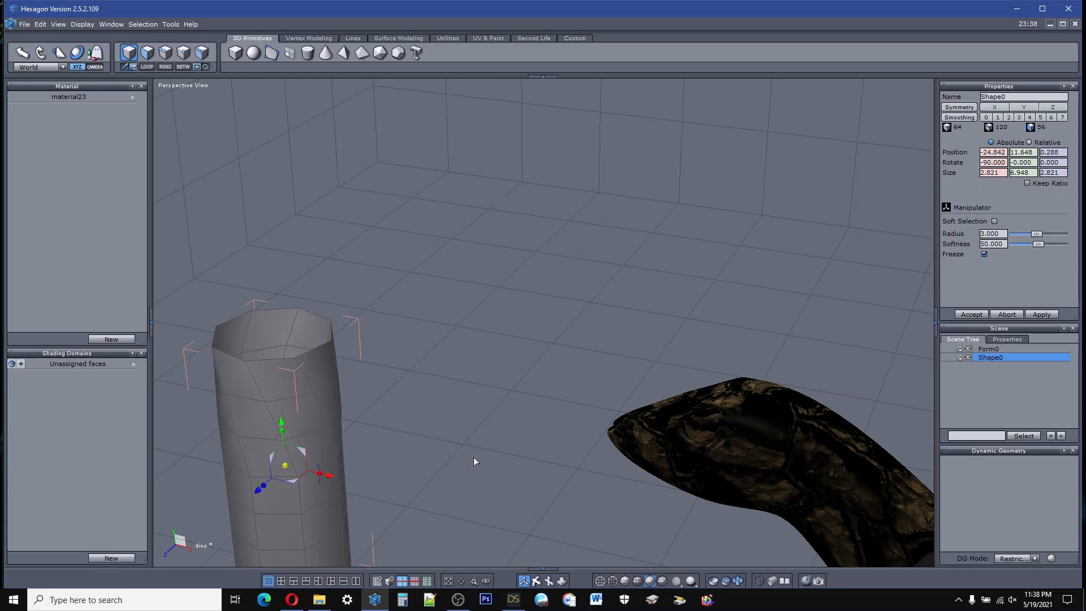
{"action": "left_click_drag", "start_coordinate": [540, 581], "coordinate": [552, 575]}
{"action": "right_click_drag", "start_coordinate": [543, 322], "coordinate": [337, 320]}
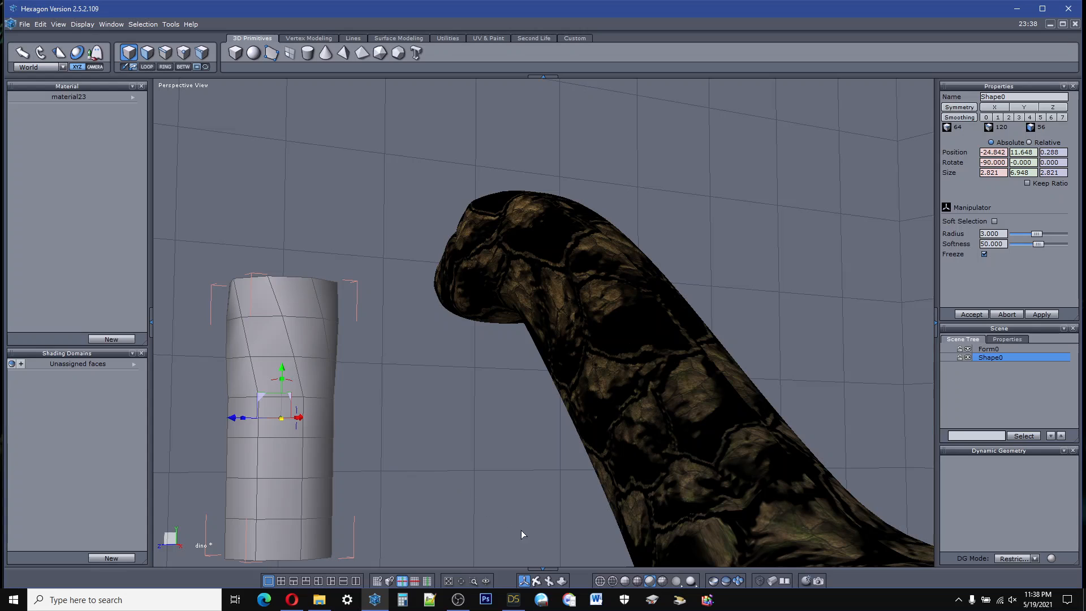
{"action": "left_click", "coordinate": [394, 39]}
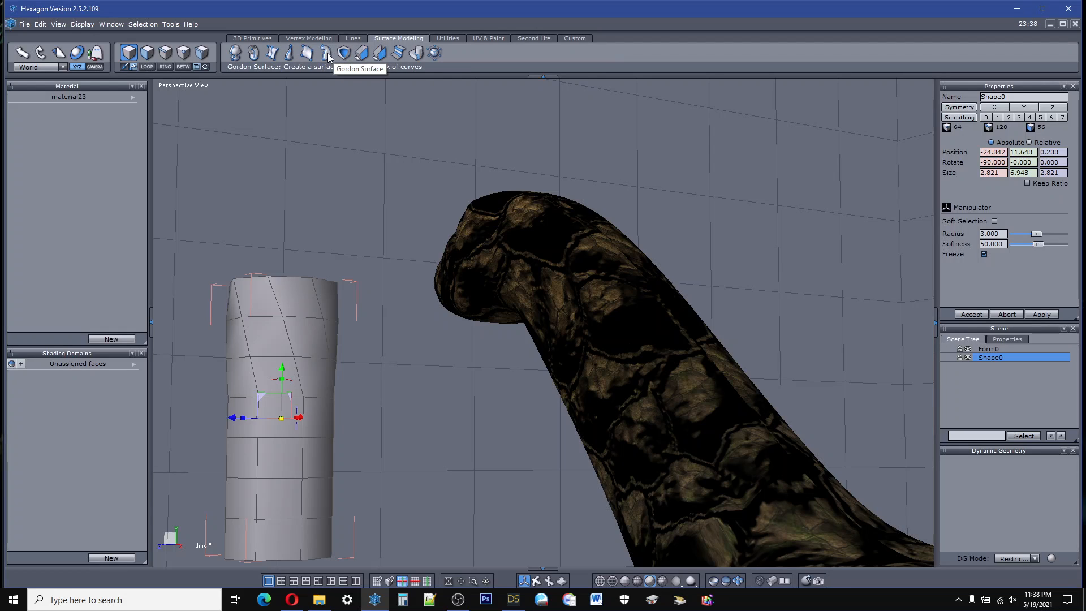
{"action": "left_click", "coordinate": [448, 37]}
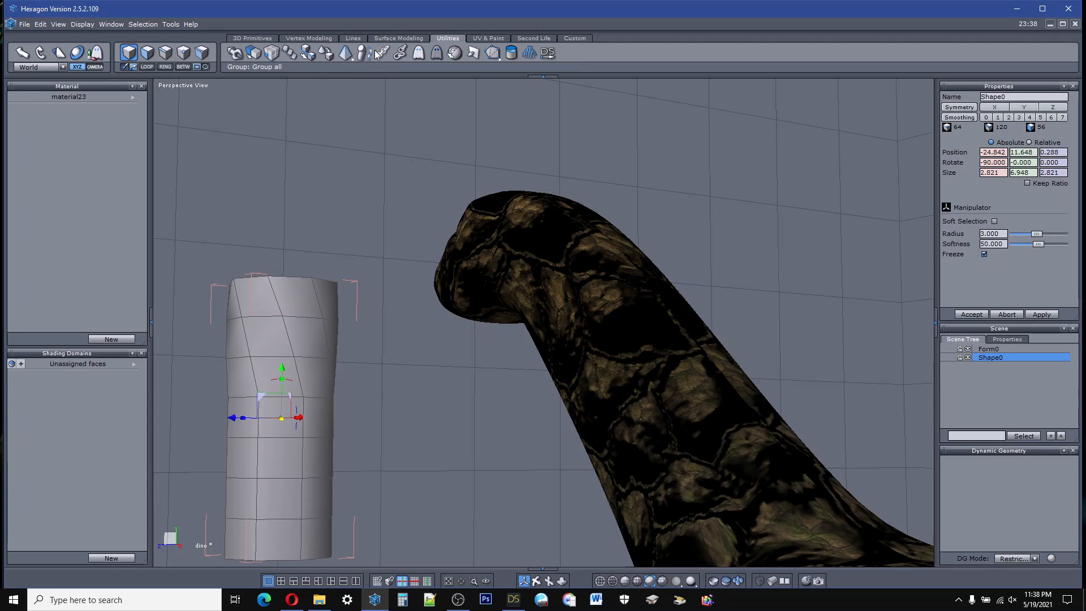
{"action": "scroll", "coordinate": [338, 245], "scroll_direction": "down", "scroll_amount": 3}
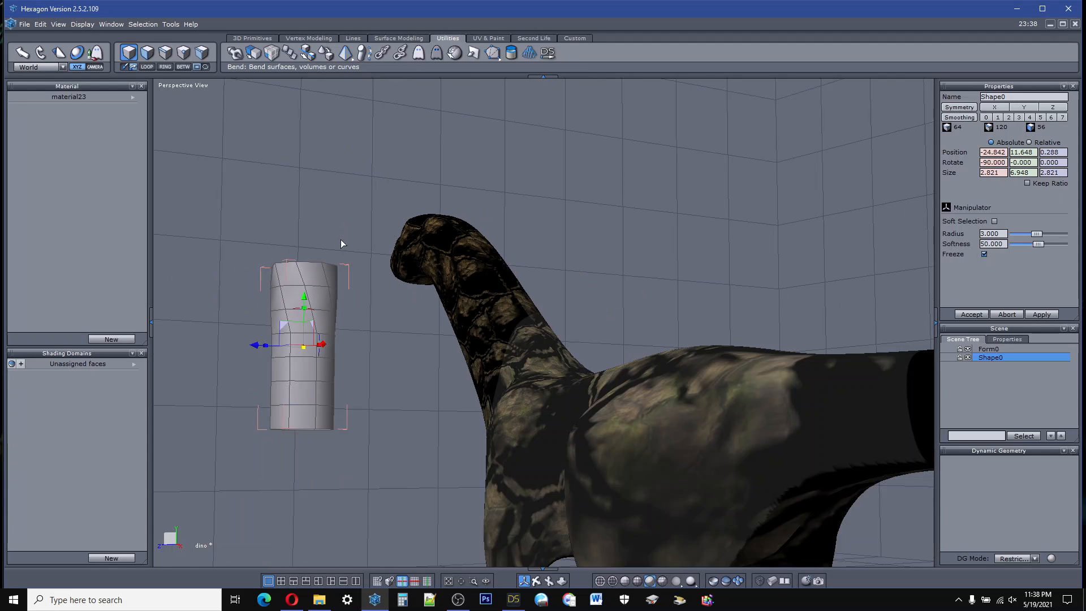
{"action": "left_click", "coordinate": [290, 55]}
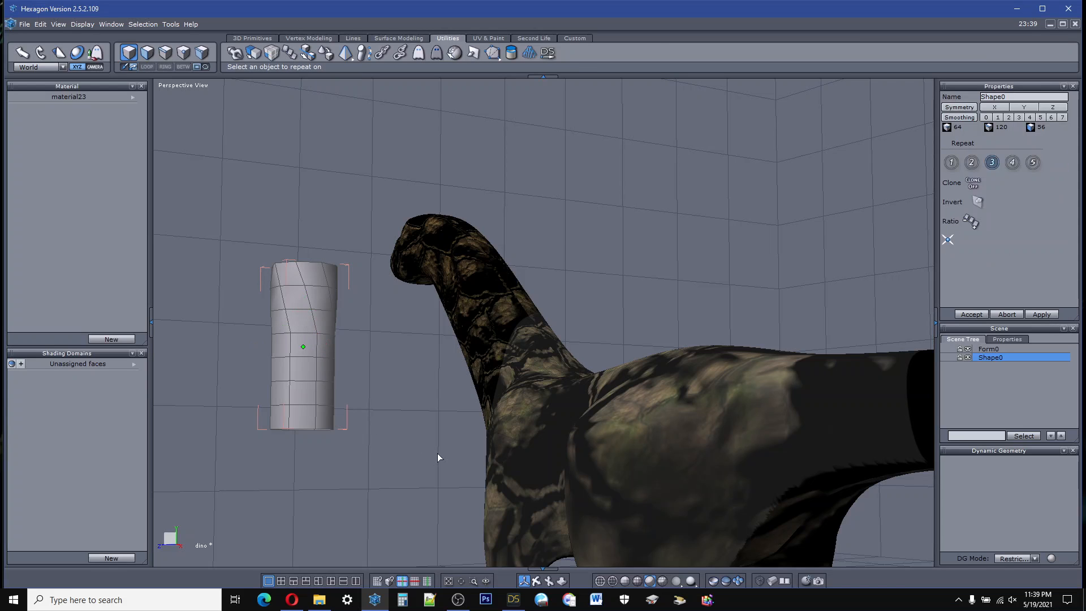
{"action": "left_click_drag", "start_coordinate": [524, 581], "coordinate": [566, 571]}
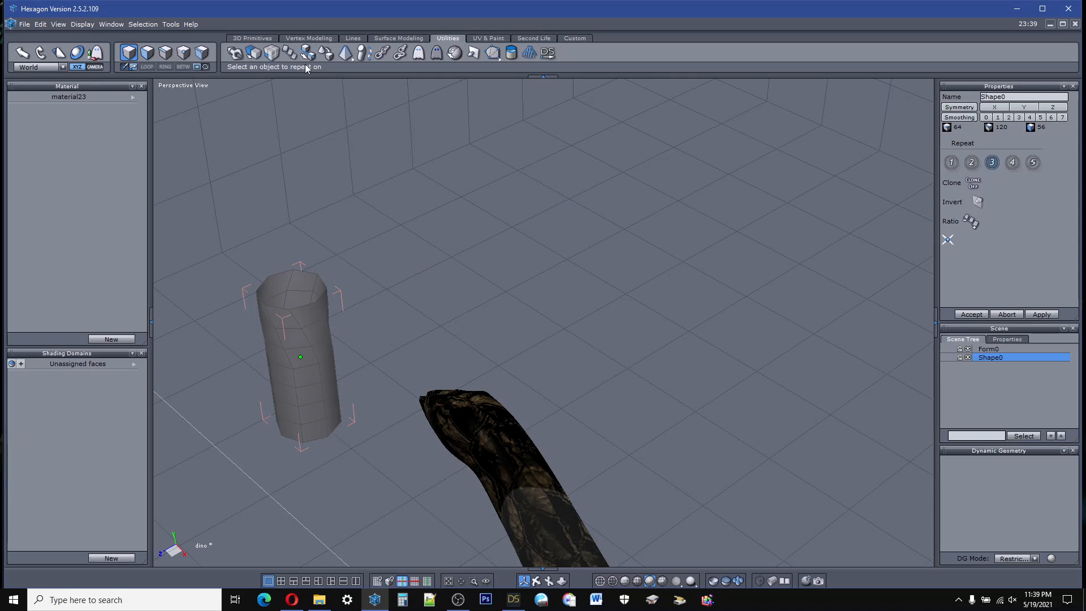
Step: Try to create a facet from two points placed on the grid beyond the creature's head
{"action": "left_click", "coordinate": [263, 39]}
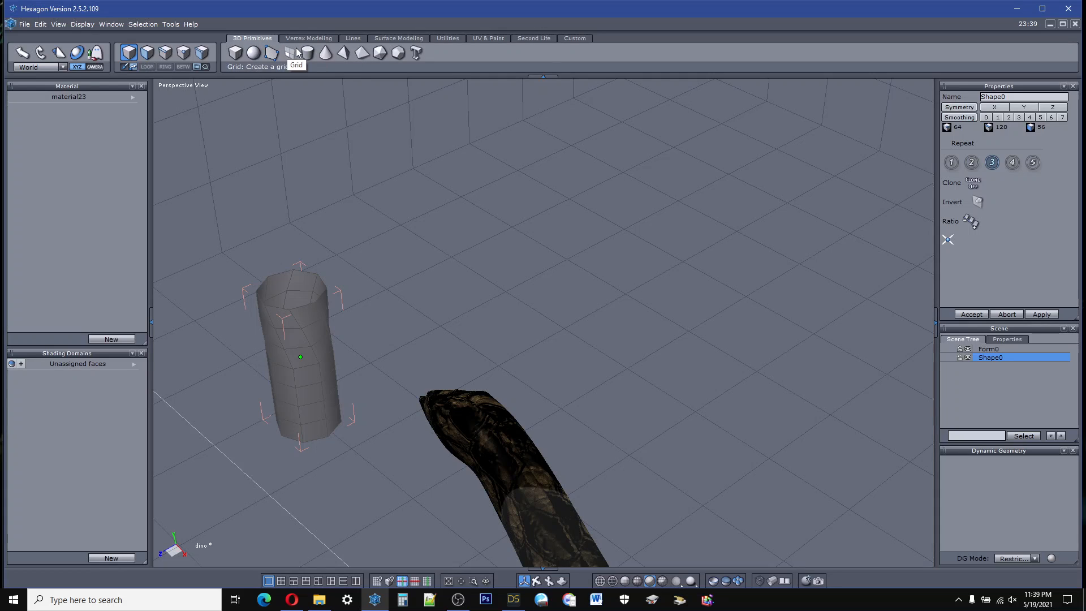
{"action": "left_click", "coordinate": [276, 54]}
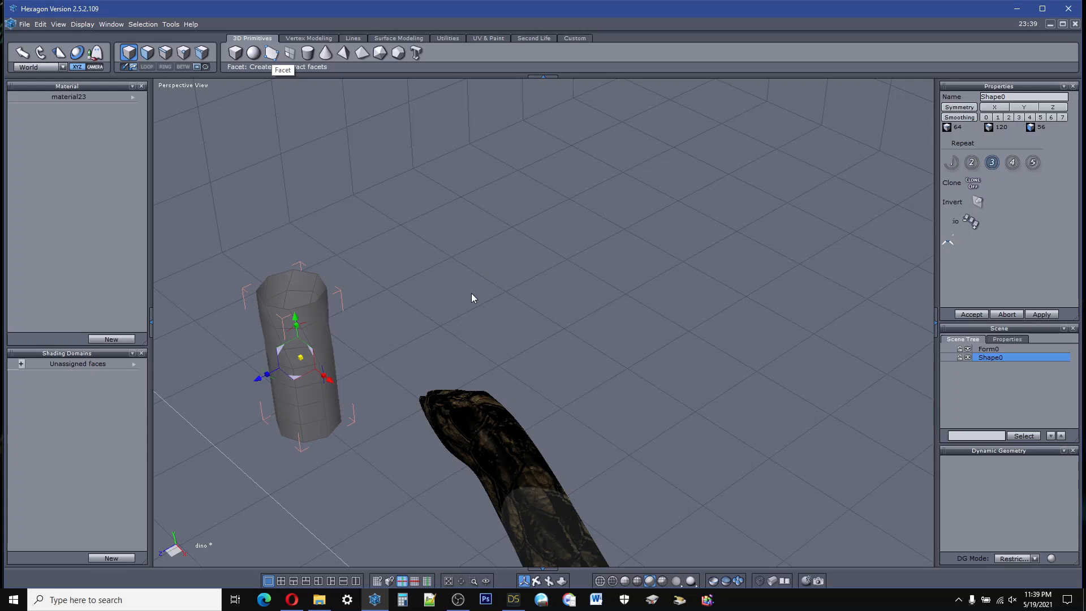
{"action": "left_click", "coordinate": [694, 273]}
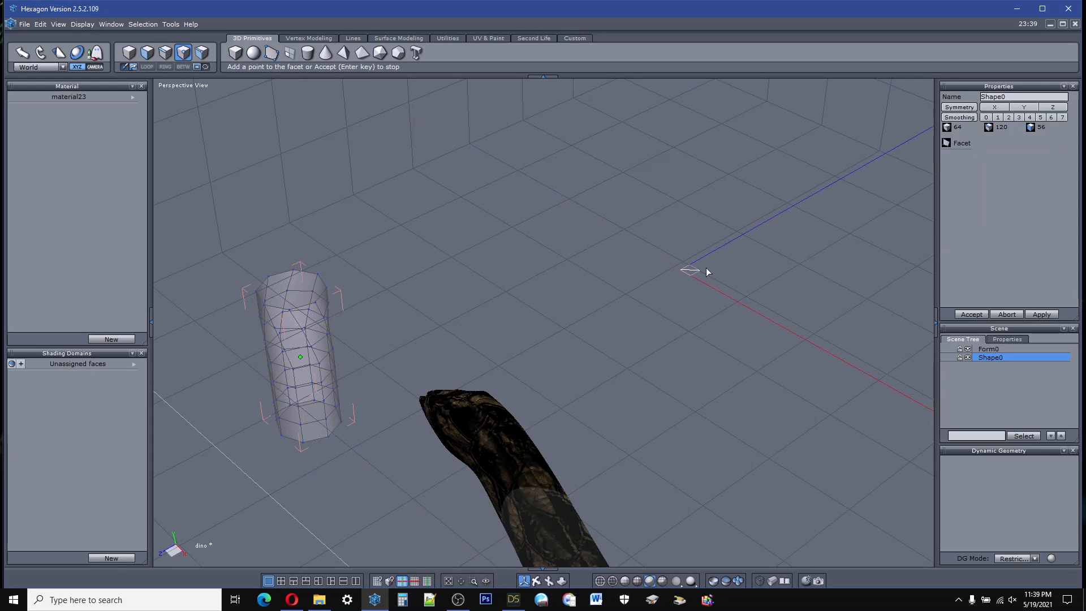
{"action": "left_click", "coordinate": [671, 171]}
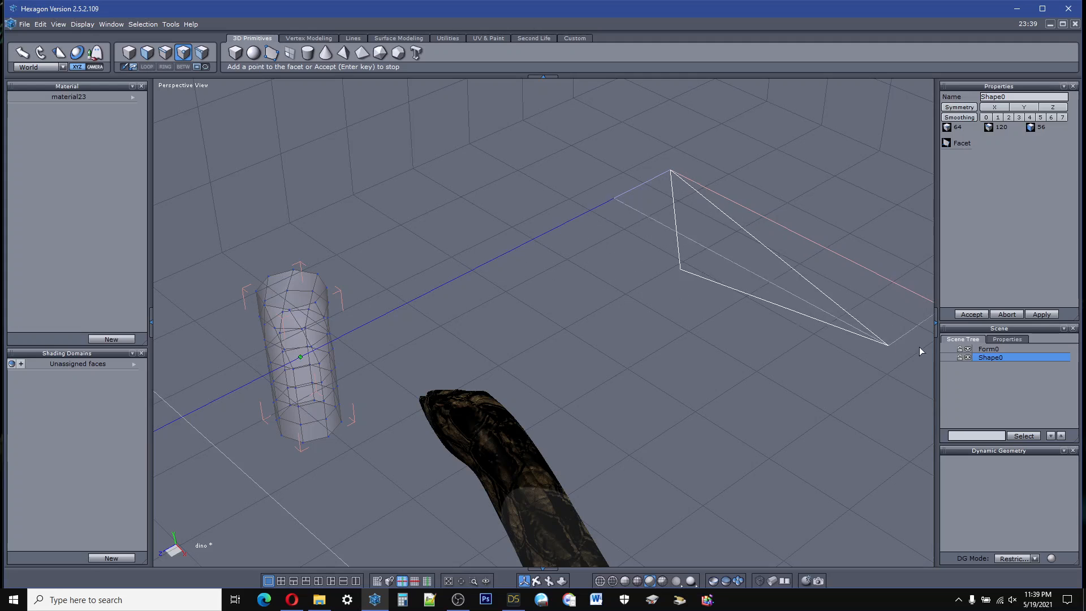
{"action": "left_click", "coordinate": [971, 314]}
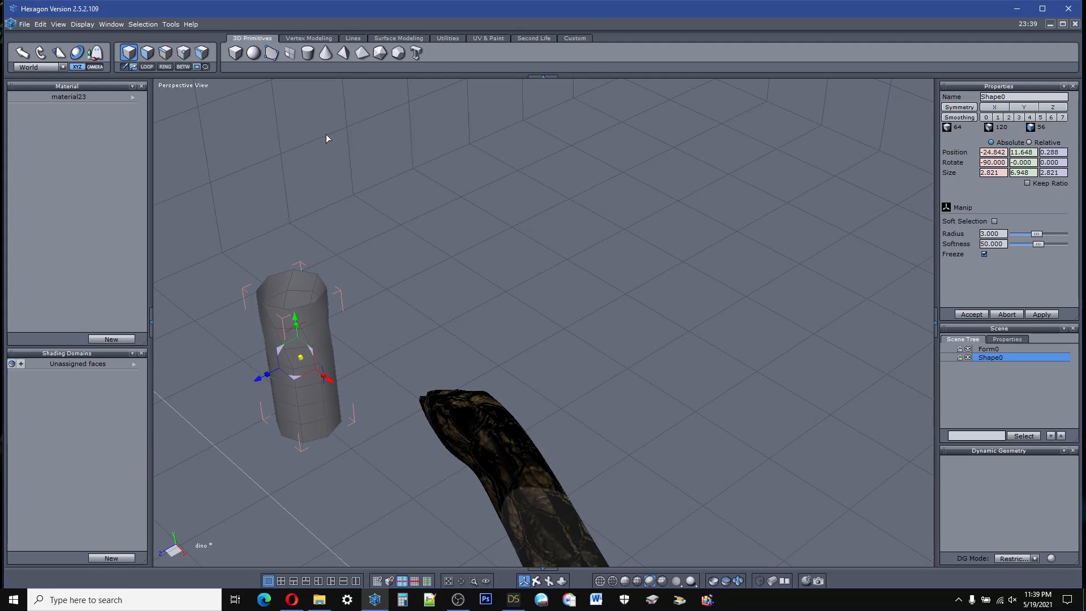
Step: Create a five-point facet from points placed across the open grid beyond the creature's head
{"action": "left_click", "coordinate": [271, 52]}
{"action": "left_click", "coordinate": [435, 305]}
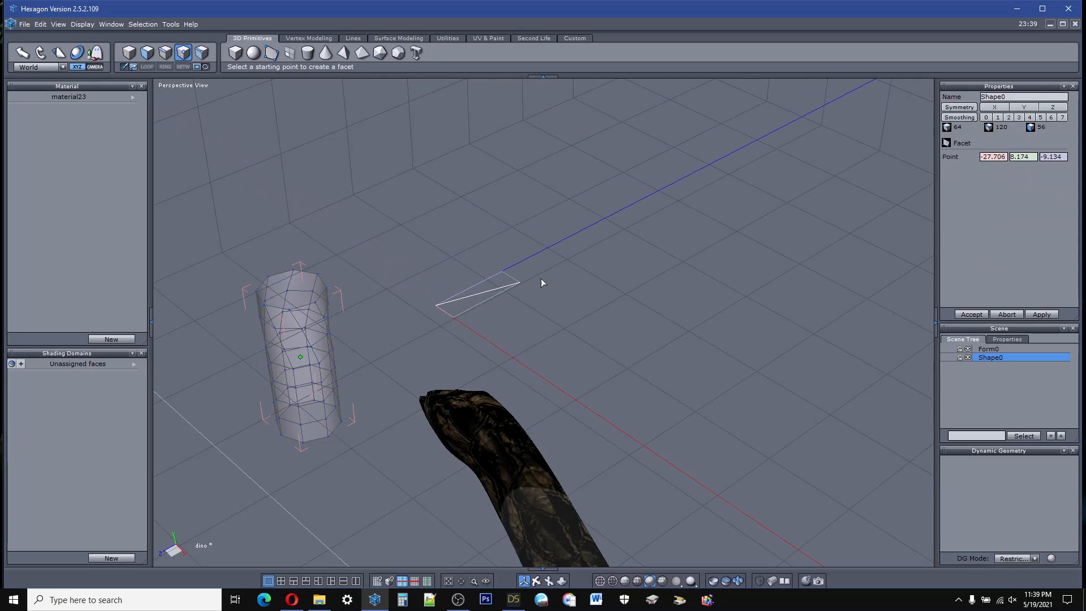
{"action": "left_click", "coordinate": [657, 277]}
{"action": "left_click", "coordinate": [790, 290]}
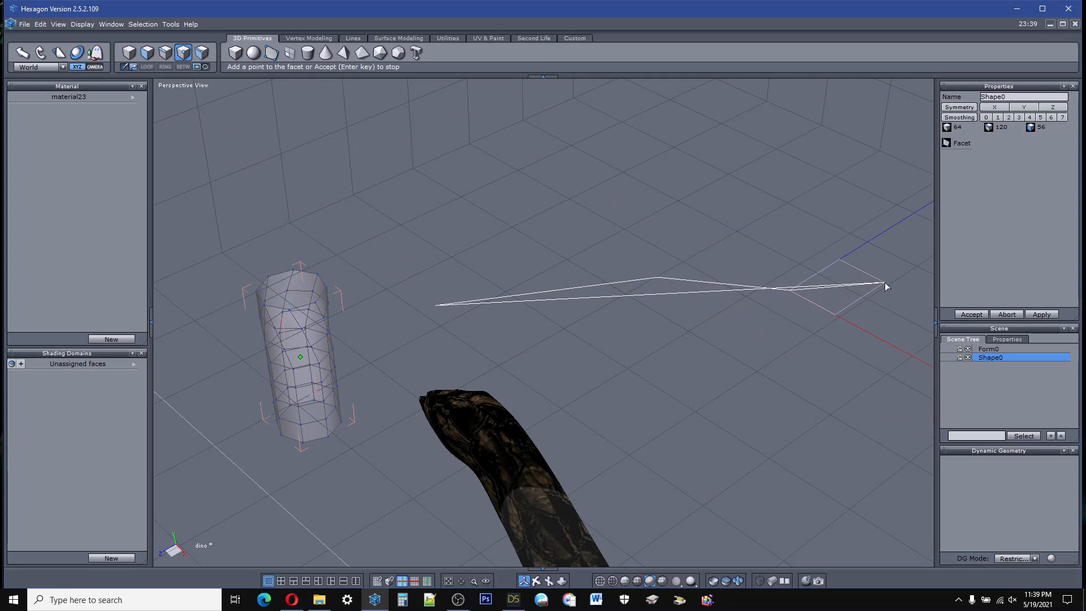
{"action": "left_click", "coordinate": [915, 267]}
{"action": "left_click", "coordinate": [921, 167]}
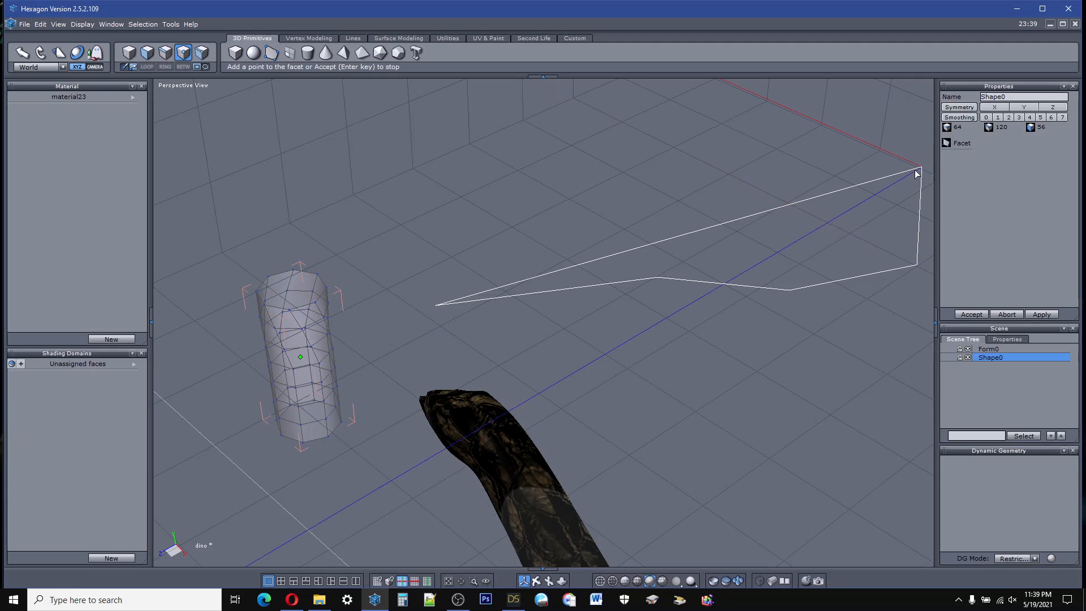
{"action": "left_click", "coordinate": [969, 313]}
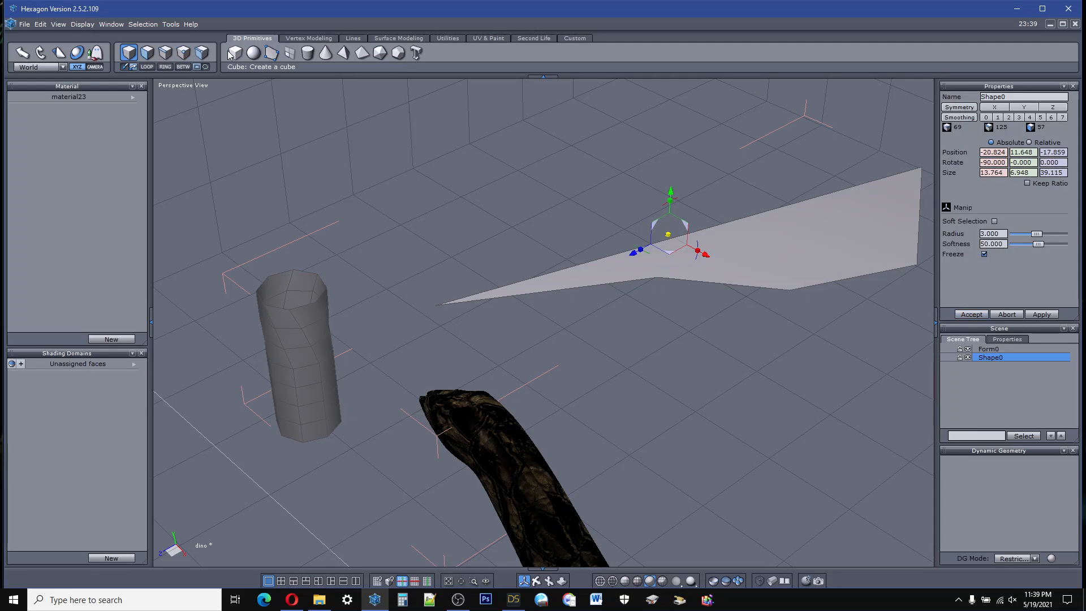
Step: Delete the facet by selecting and removing its long edge
{"action": "left_click", "coordinate": [165, 52]}
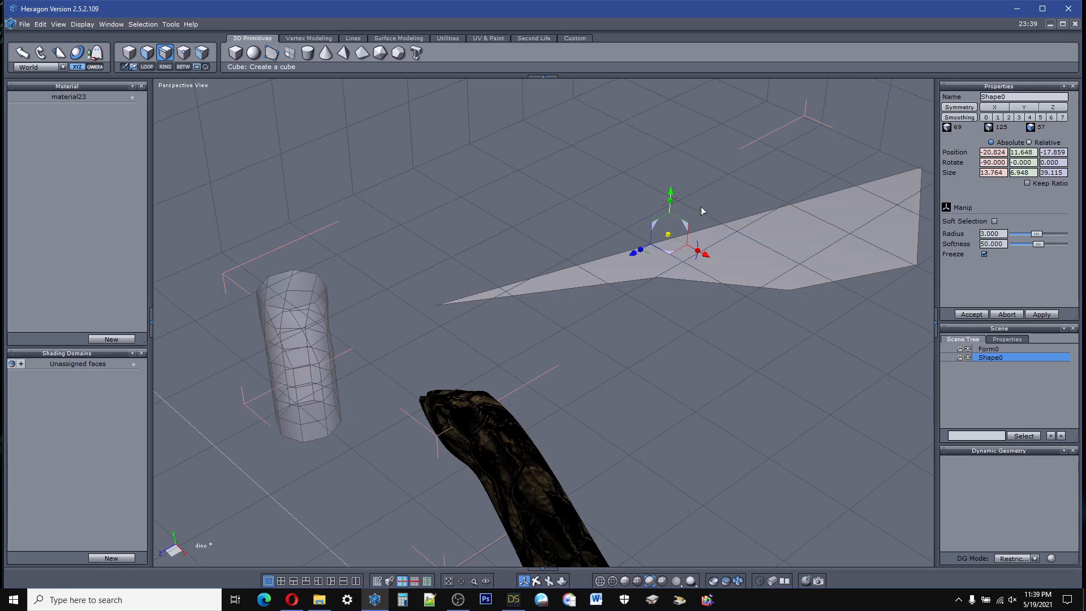
{"action": "left_click", "coordinate": [738, 220]}
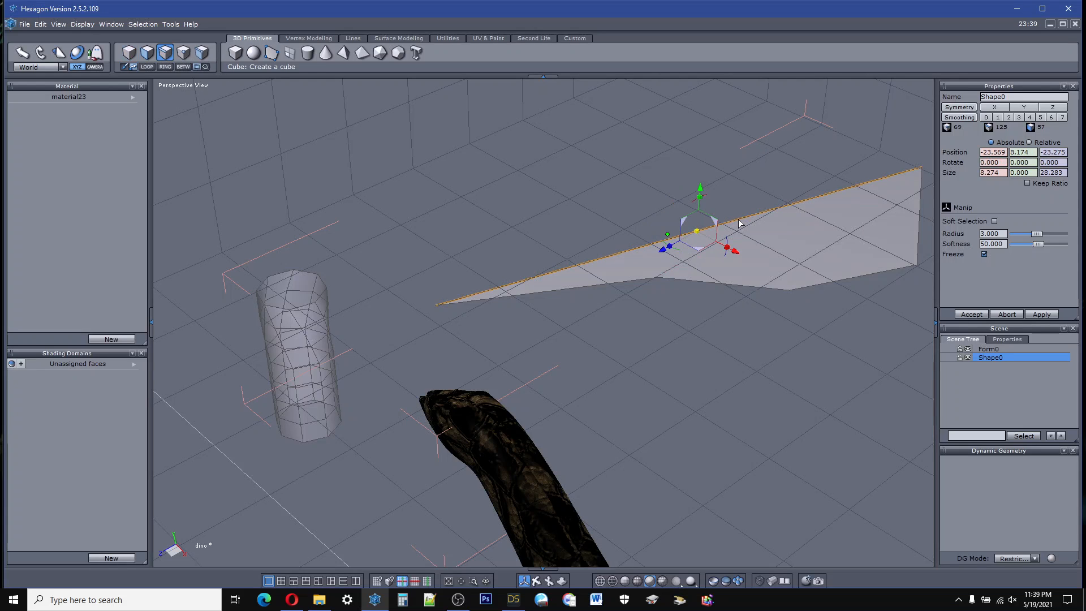
{"action": "key", "text": "Delete"}
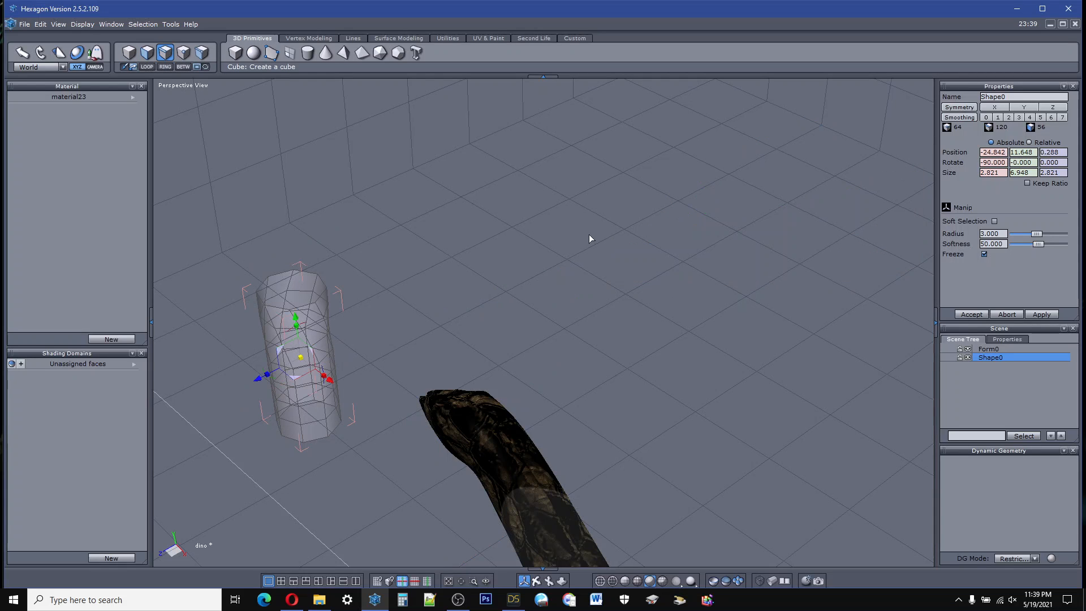
Step: Select the full edge loop around the cylinder's bottom rim
{"action": "scroll", "coordinate": [523, 188], "scroll_direction": "down", "scroll_amount": 10}
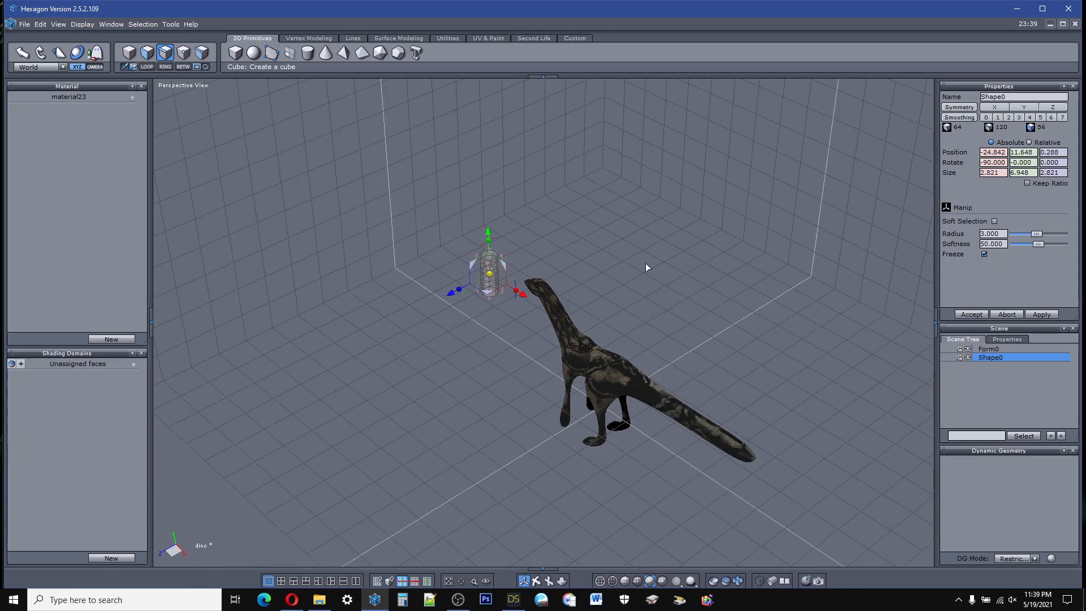
{"action": "scroll", "coordinate": [652, 269], "scroll_direction": "up", "scroll_amount": 4}
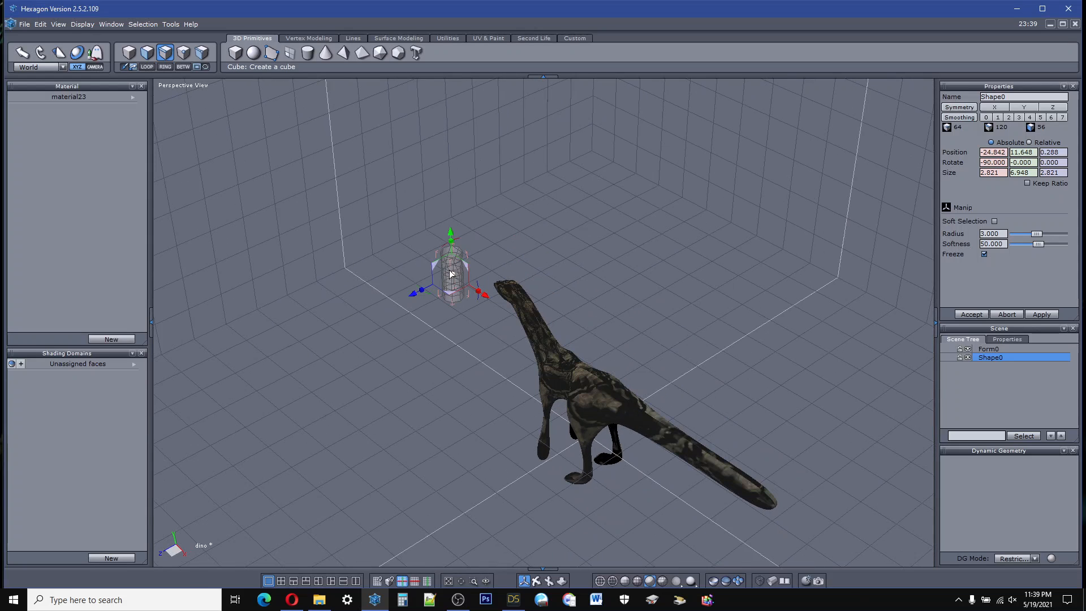
{"action": "scroll", "coordinate": [430, 266], "scroll_direction": "up", "scroll_amount": 5}
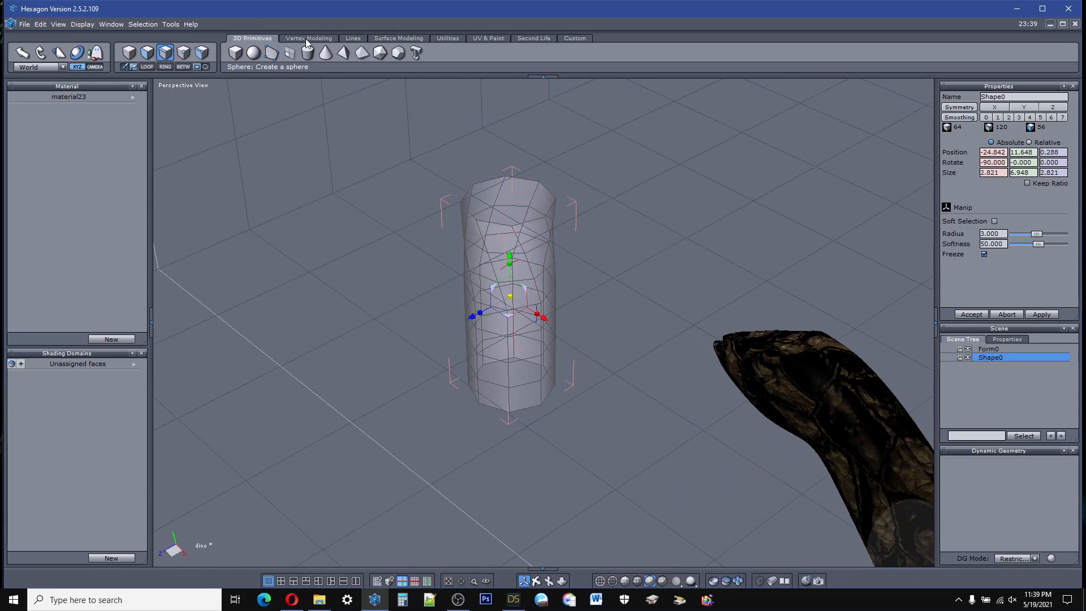
{"action": "left_click", "coordinate": [307, 38]}
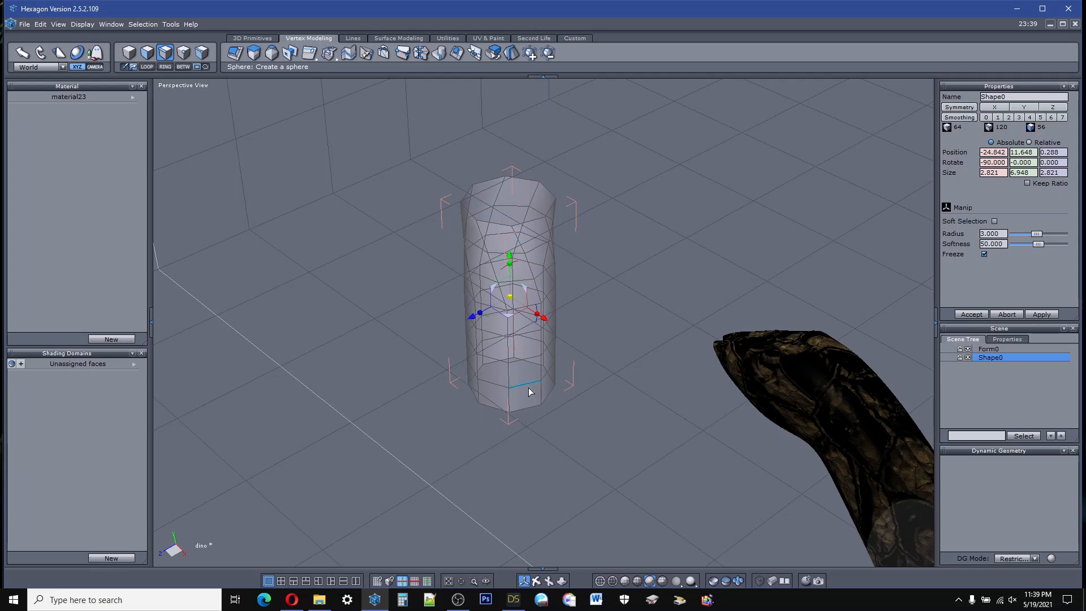
{"action": "left_click", "coordinate": [523, 412]}
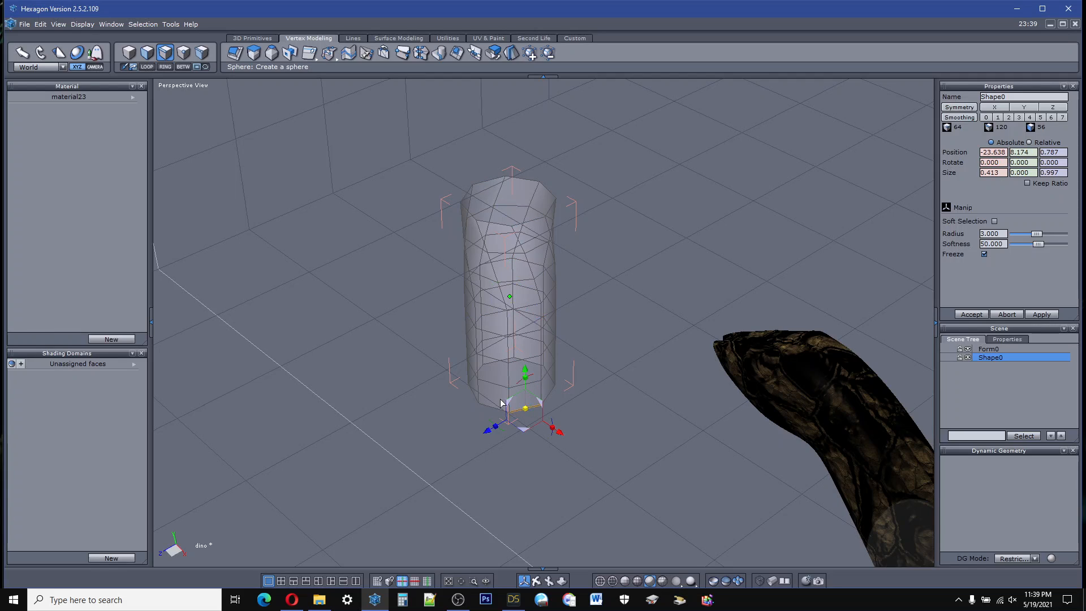
{"action": "left_click", "coordinate": [147, 67]}
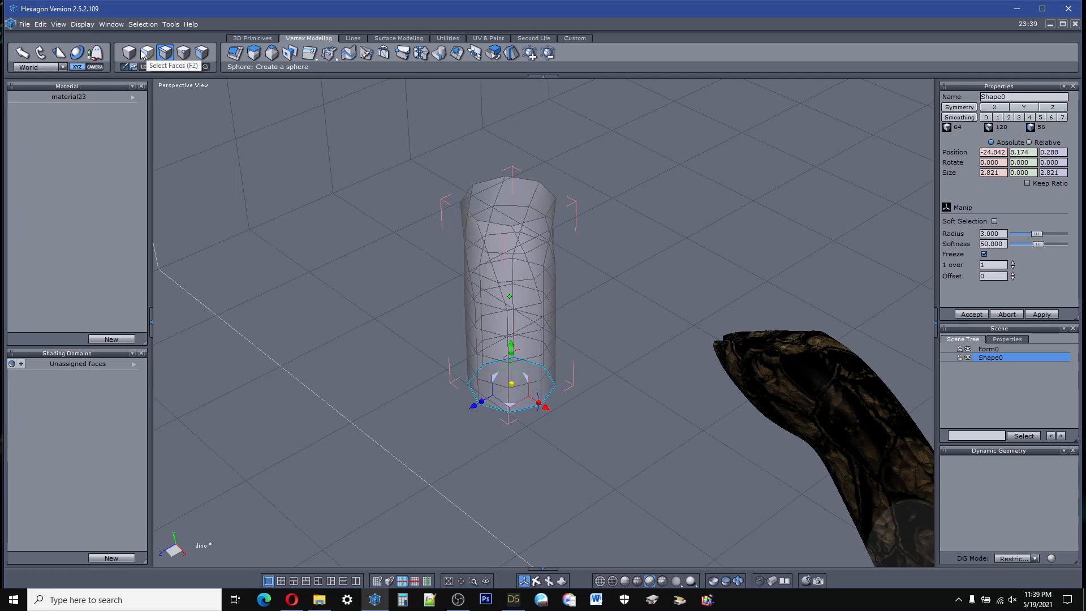
Step: Copy the selected bottom edge loop and paste it as a separate curve
{"action": "left_click", "coordinate": [40, 24]}
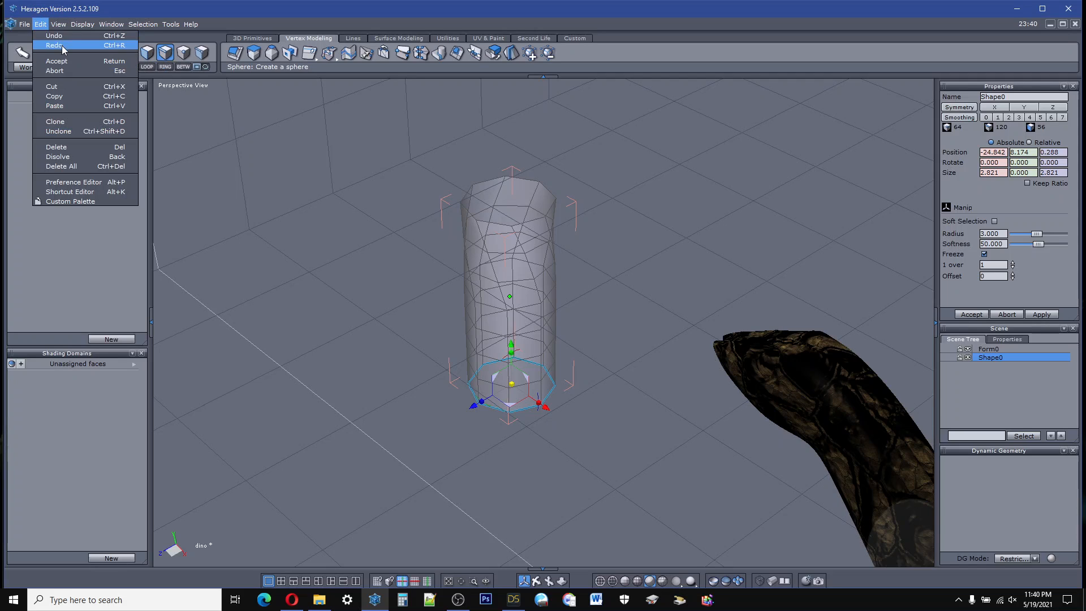
{"action": "left_click", "coordinate": [65, 98]}
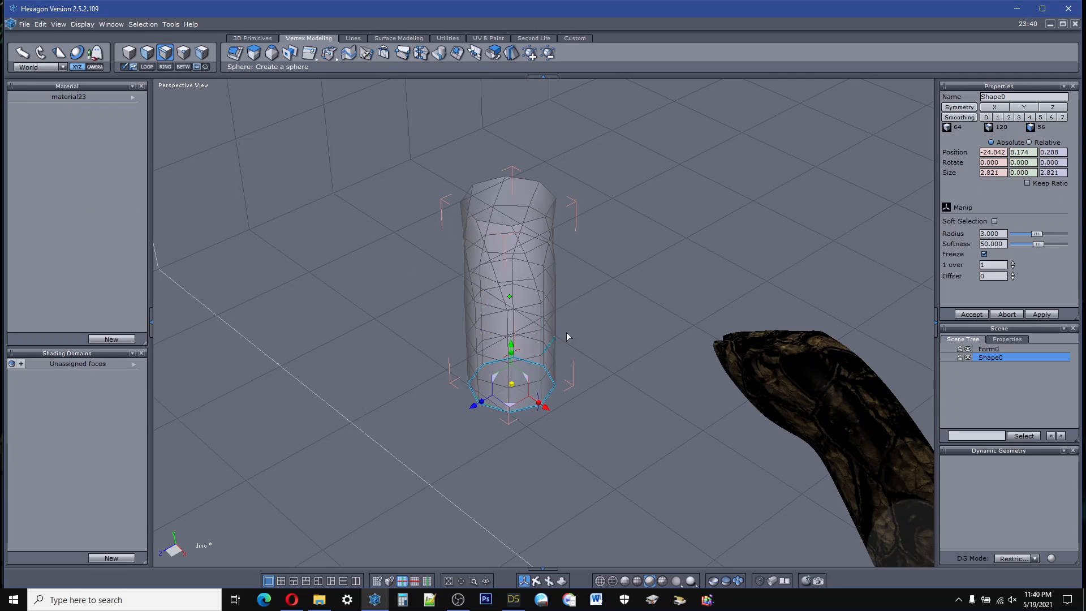
{"action": "left_click", "coordinate": [40, 24]}
{"action": "left_click", "coordinate": [54, 106]}
Step: Move the pasted curve to about X -26.6, Z -9.3 and enlarge it to about 25.5 units across
{"action": "left_click_drag", "start_coordinate": [511, 394], "coordinate": [611, 334]}
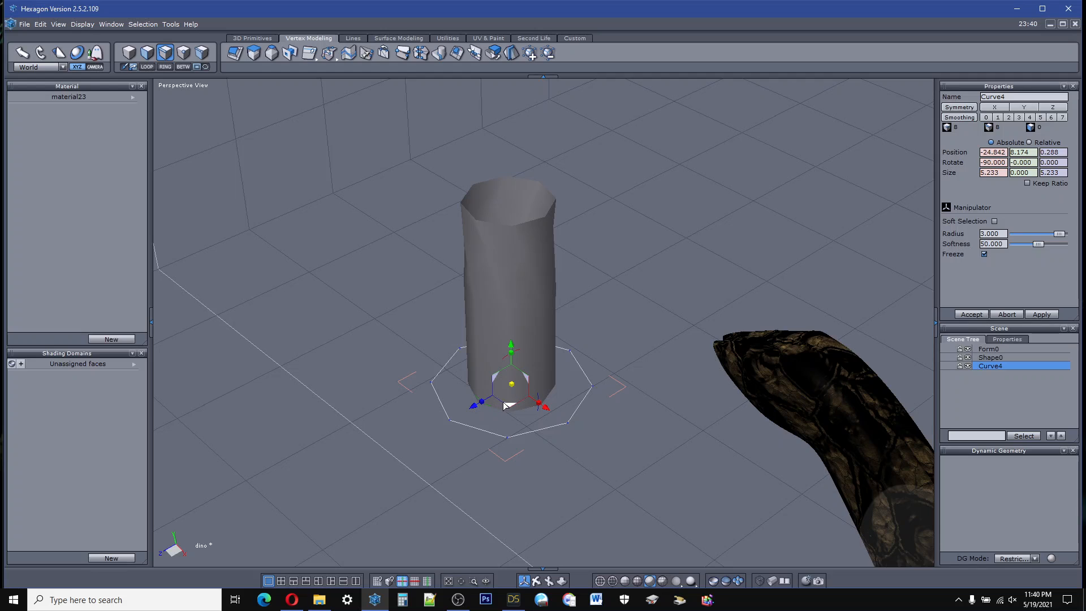
{"action": "left_click_drag", "start_coordinate": [508, 406], "coordinate": [673, 269]}
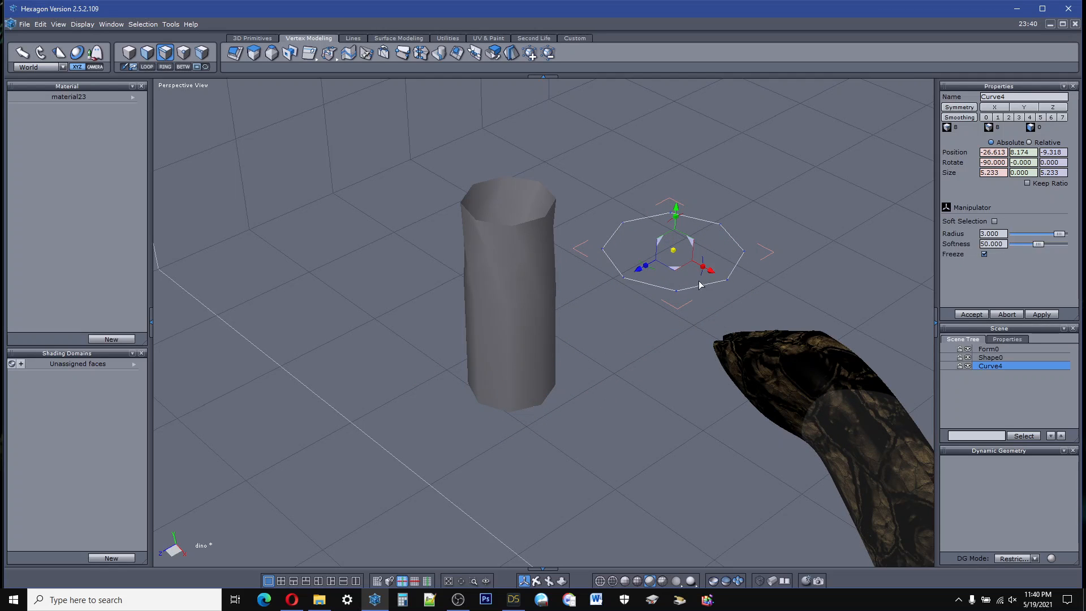
{"action": "scroll", "coordinate": [701, 288], "scroll_direction": "up", "scroll_amount": 5}
{"action": "scroll", "coordinate": [690, 283], "scroll_direction": "down", "scroll_amount": 4}
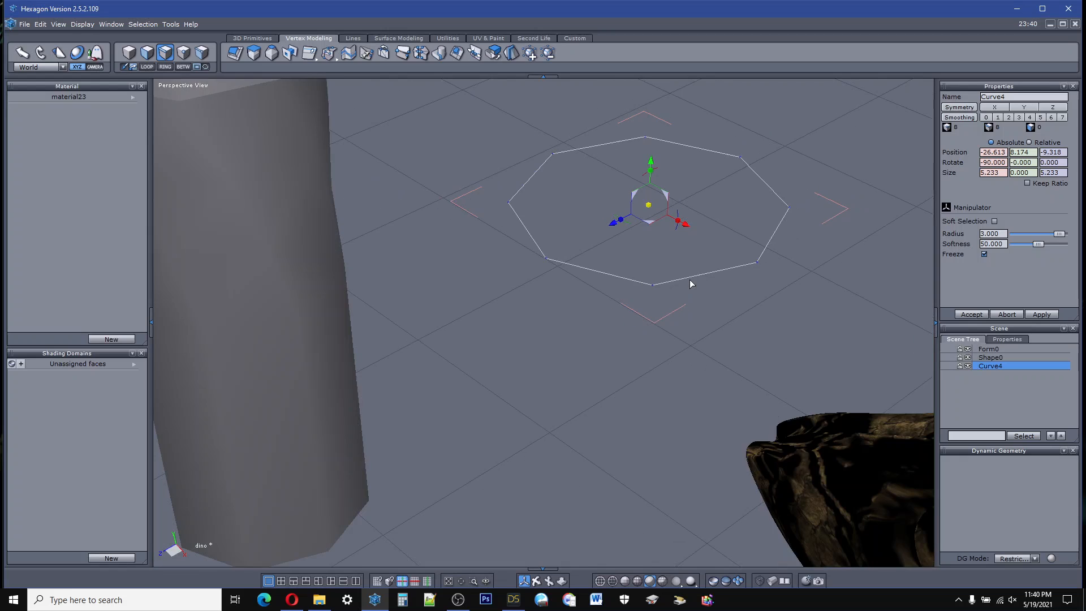
{"action": "scroll", "coordinate": [692, 242], "scroll_direction": "up", "scroll_amount": 1}
{"action": "scroll", "coordinate": [692, 242], "scroll_direction": "down", "scroll_amount": 3}
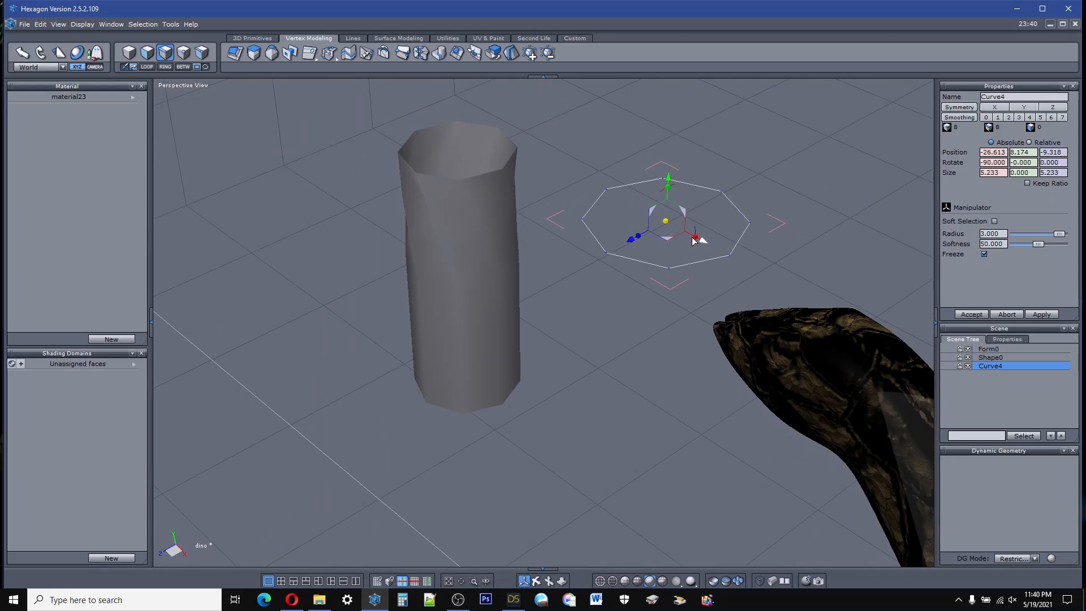
{"action": "scroll", "coordinate": [695, 233], "scroll_direction": "up", "scroll_amount": 3}
{"action": "scroll", "coordinate": [700, 232], "scroll_direction": "down", "scroll_amount": 4}
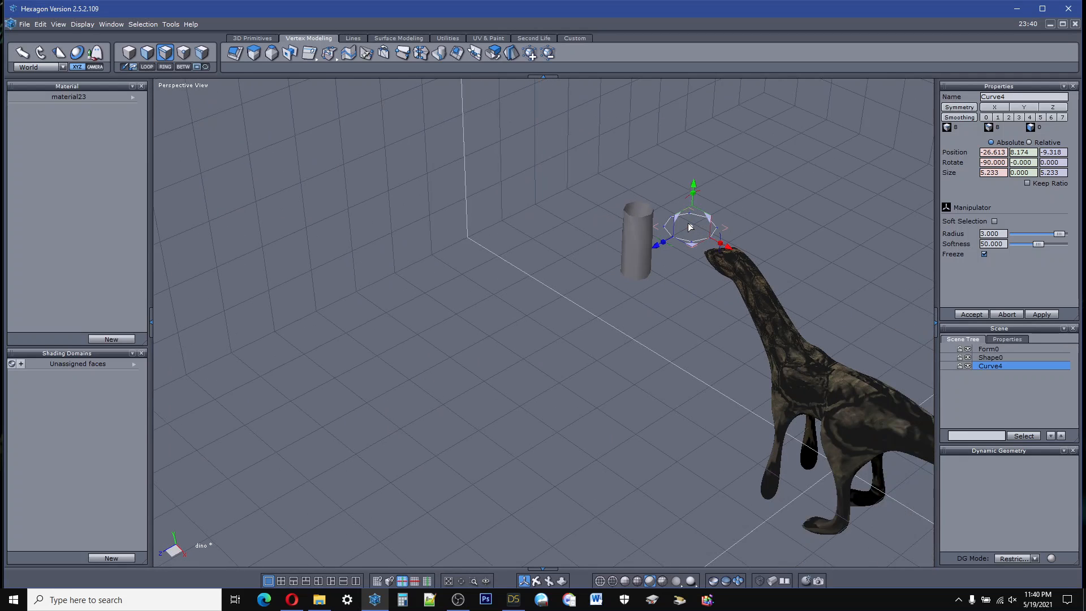
{"action": "left_click_drag", "start_coordinate": [691, 228], "coordinate": [949, 218]}
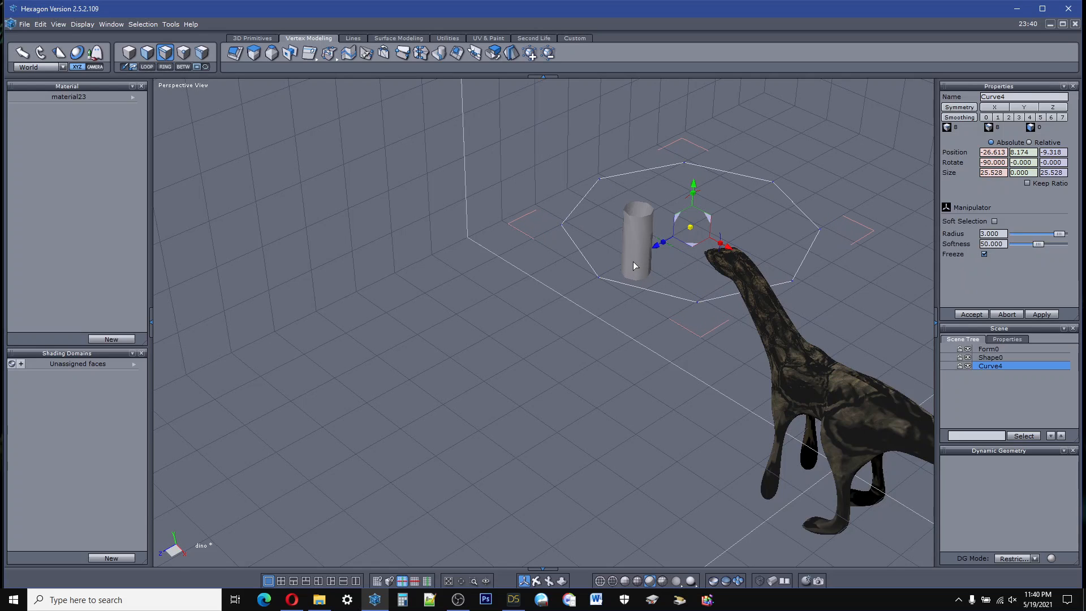
Step: Move the cylinder along the Z axis to about 14, outside the enlarged ring curve
{"action": "left_click", "coordinate": [534, 325]}
{"action": "left_click", "coordinate": [637, 226]}
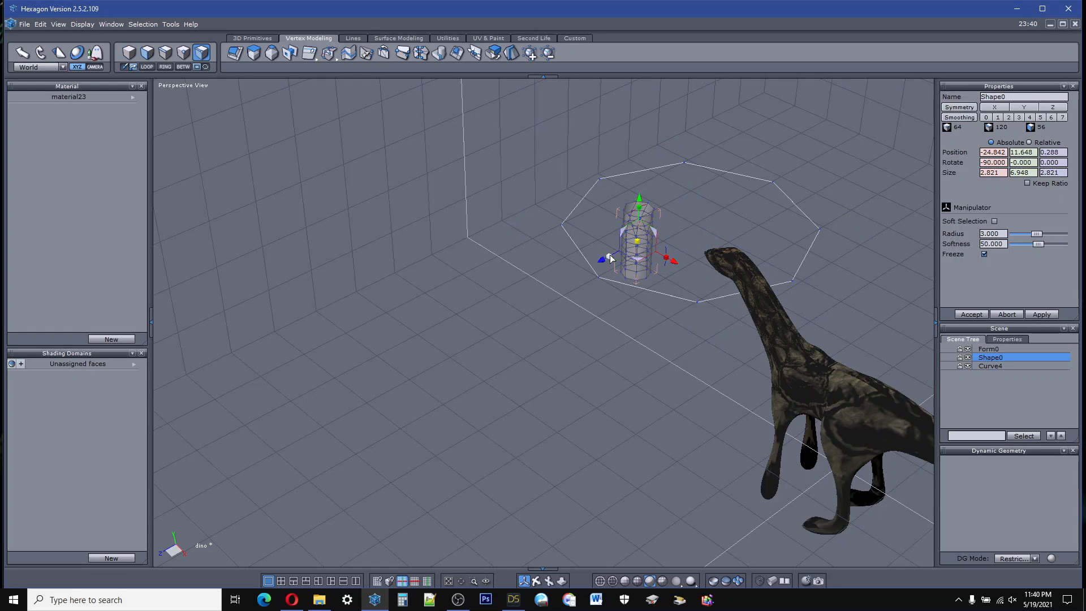
{"action": "left_click_drag", "start_coordinate": [603, 257], "coordinate": [490, 321]}
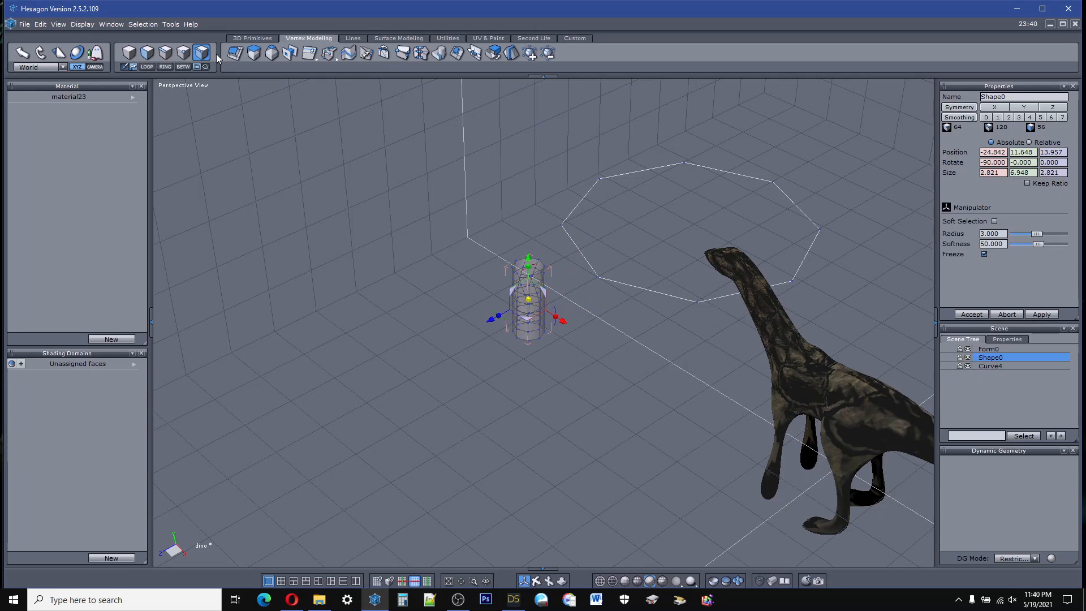
Step: Copy the cylinder onto each point of the ring curve using Copy on Support
{"action": "left_click", "coordinate": [483, 38]}
{"action": "left_click", "coordinate": [450, 38]}
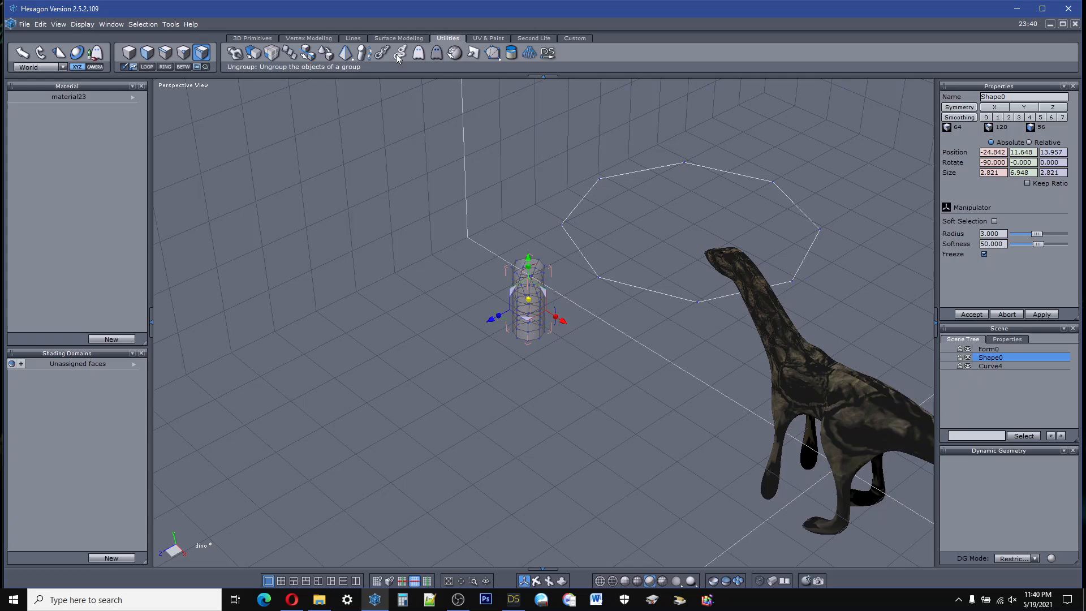
{"action": "left_click", "coordinate": [290, 54]}
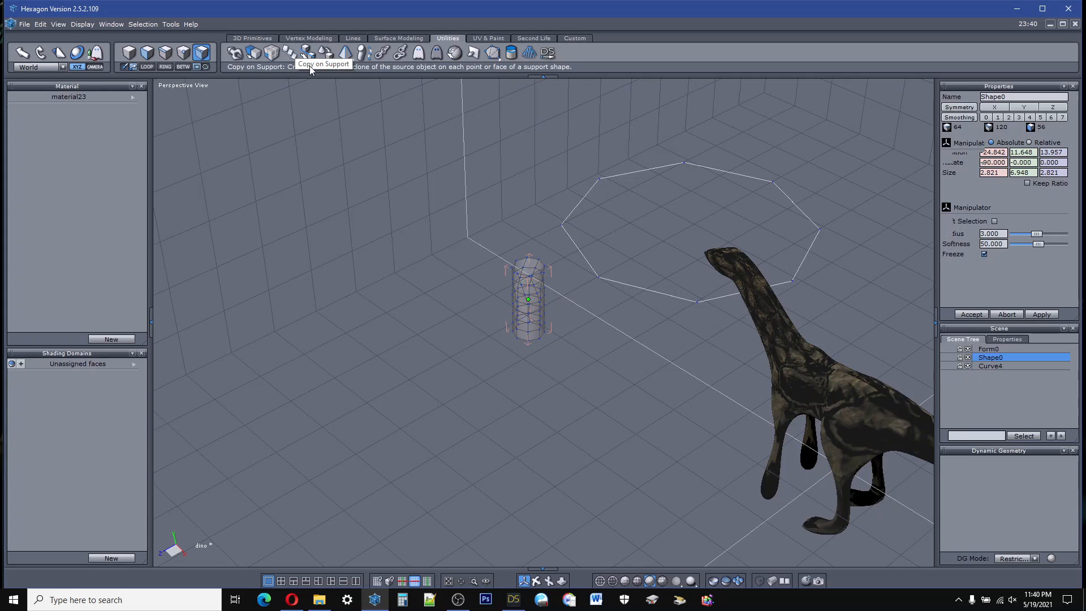
{"action": "left_click", "coordinate": [609, 281]}
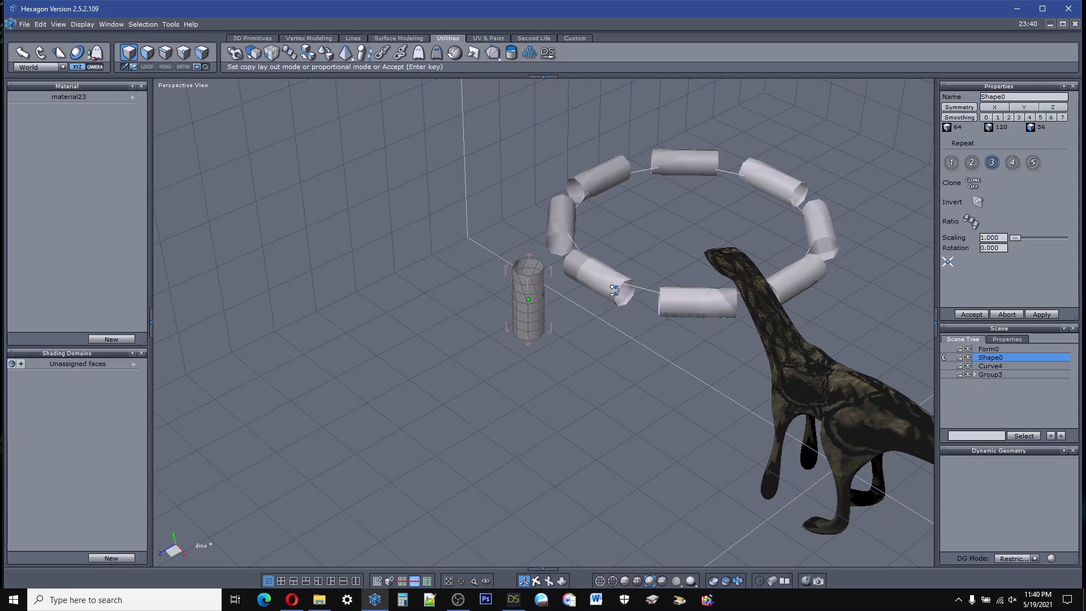
Step: Try layout modes 1 to 4 for the cylinder copies and orient them along Frenet's trihedron with mode 5
{"action": "left_click", "coordinate": [971, 163]}
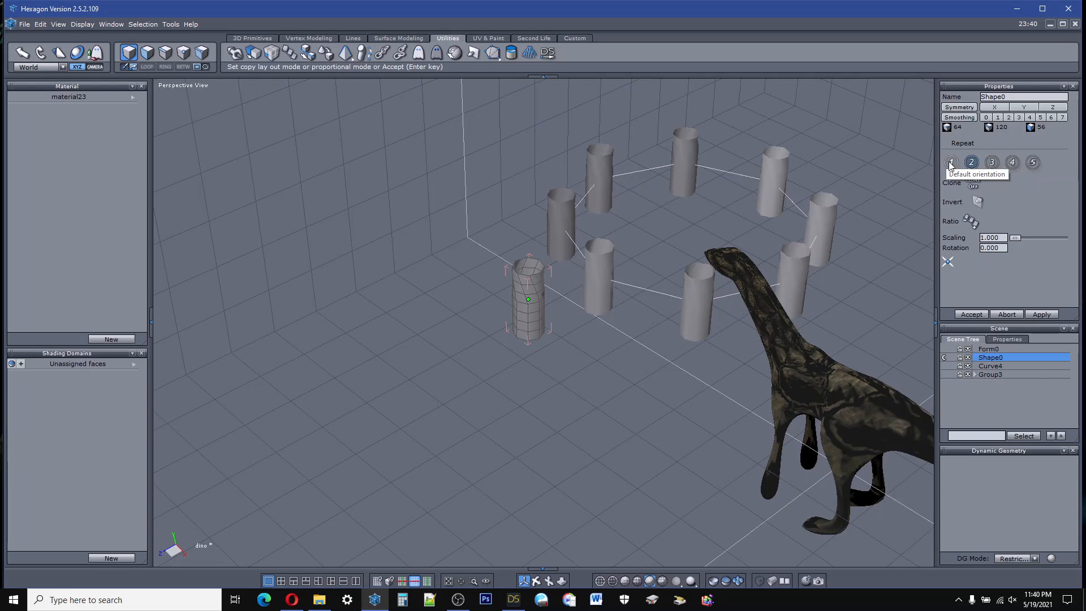
{"action": "left_click", "coordinate": [951, 162]}
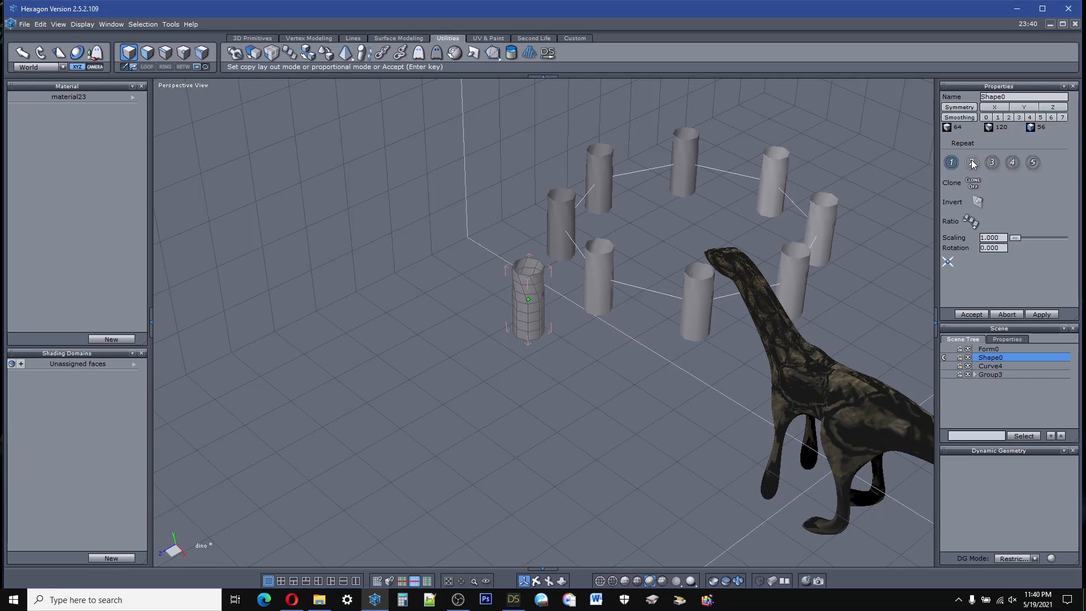
{"action": "left_click", "coordinate": [991, 163]}
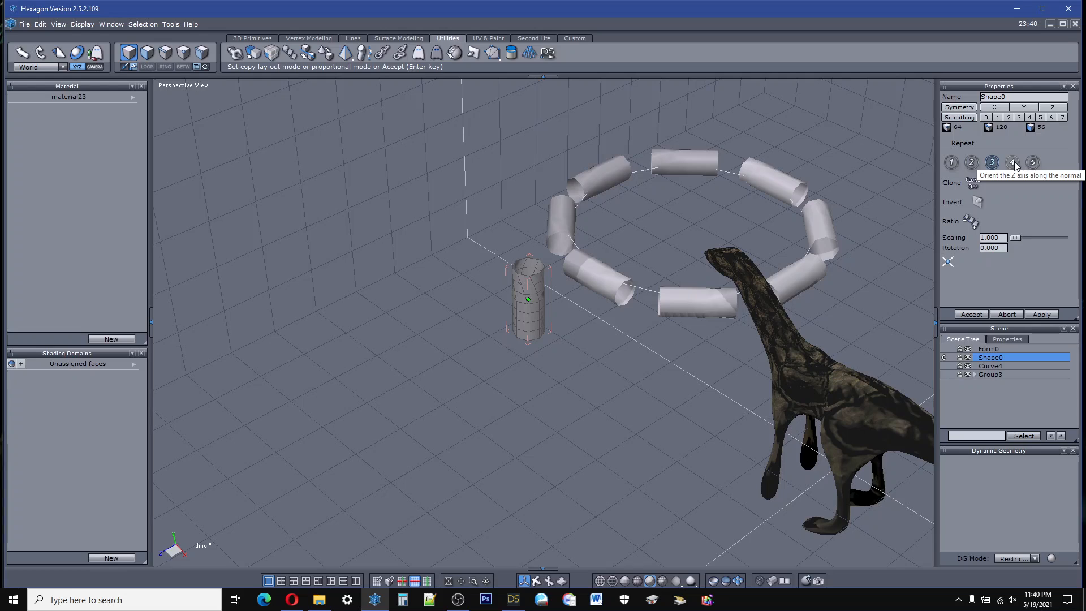
{"action": "left_click", "coordinate": [1011, 163]}
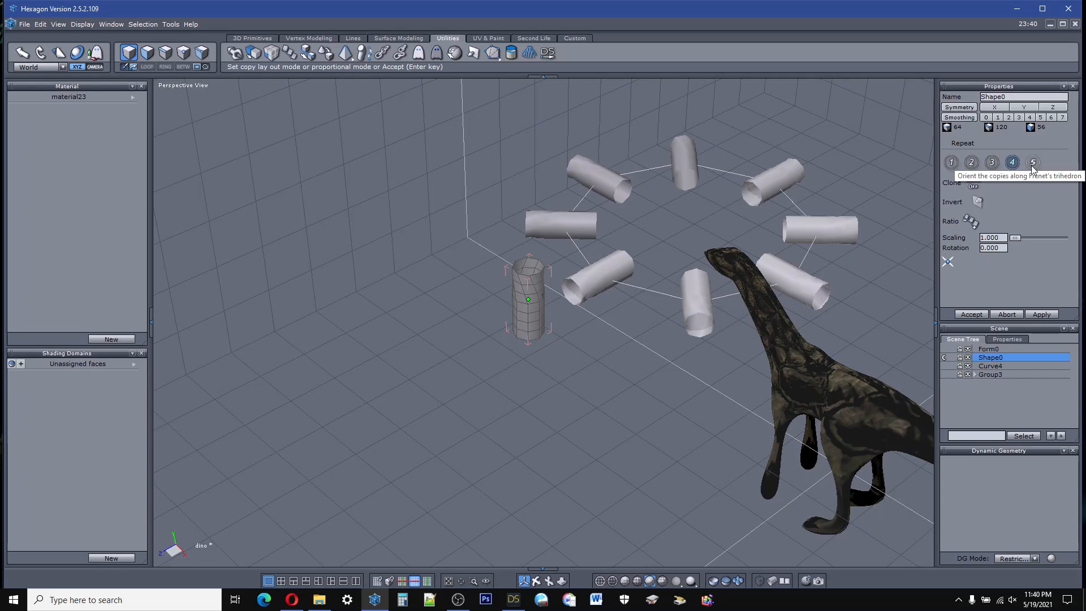
{"action": "left_click", "coordinate": [1032, 163]}
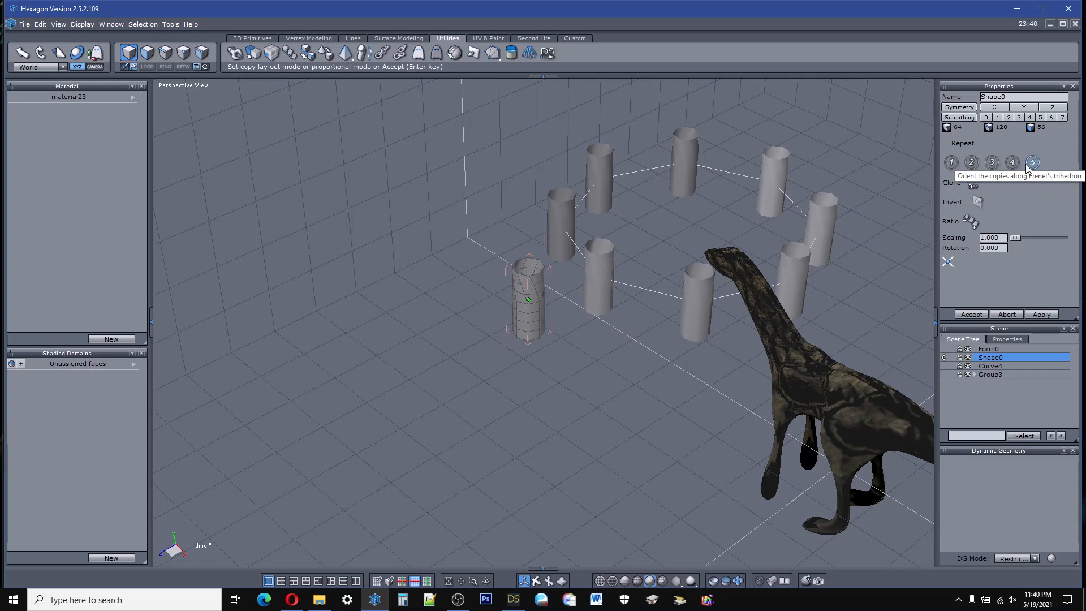